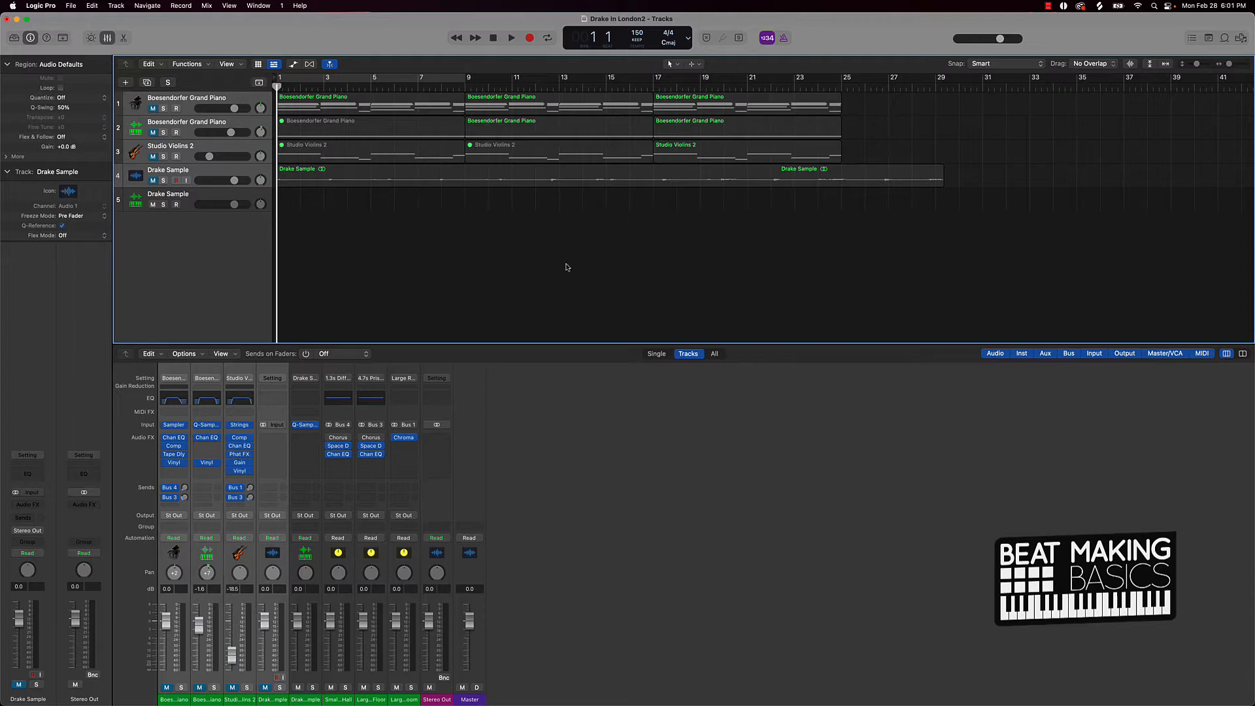
Examine the piano, violin and two Drake Sample tracks, including the Quick Sampler instrument loaded on the fifth track
left_click(208, 174)
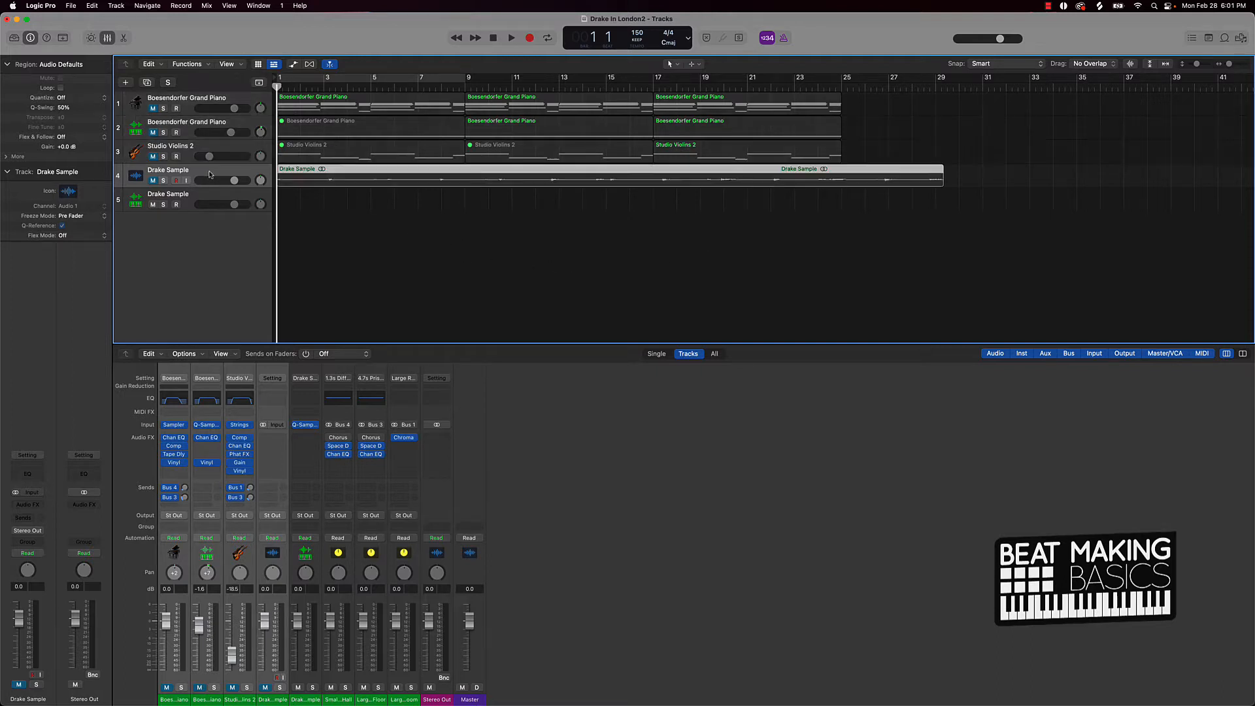
left_click(202, 149)
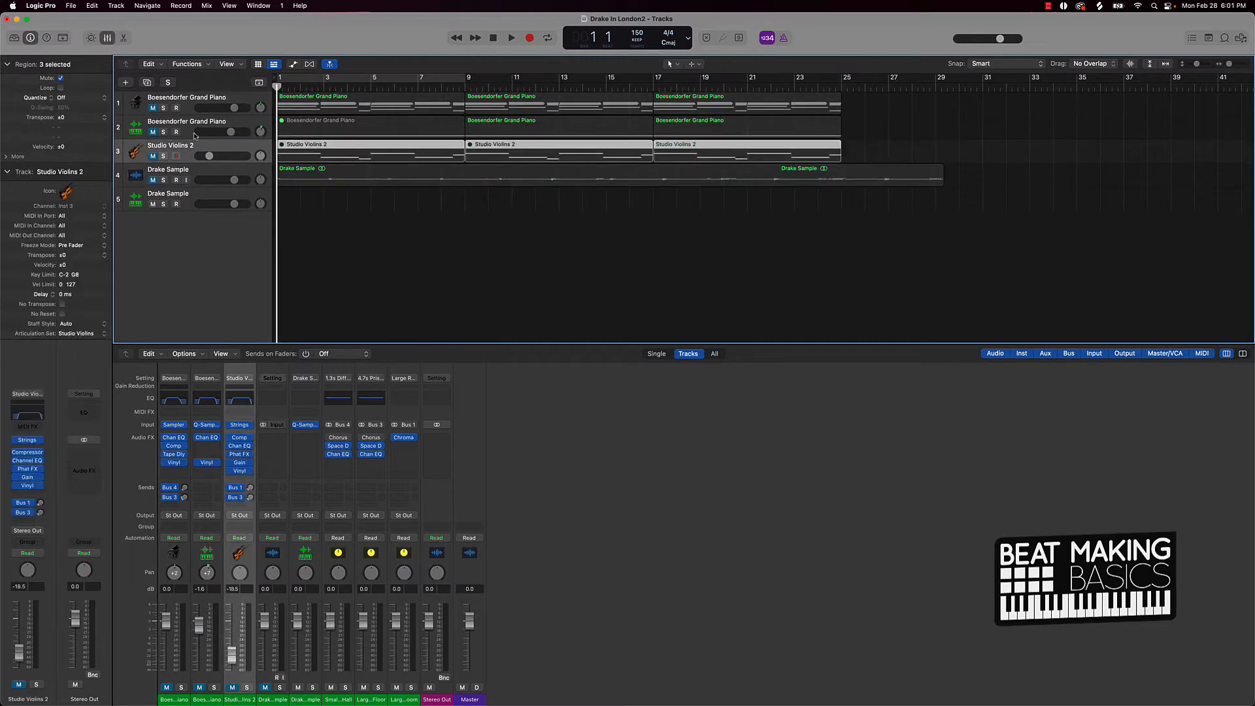
left_click(192, 126)
left_click(189, 98)
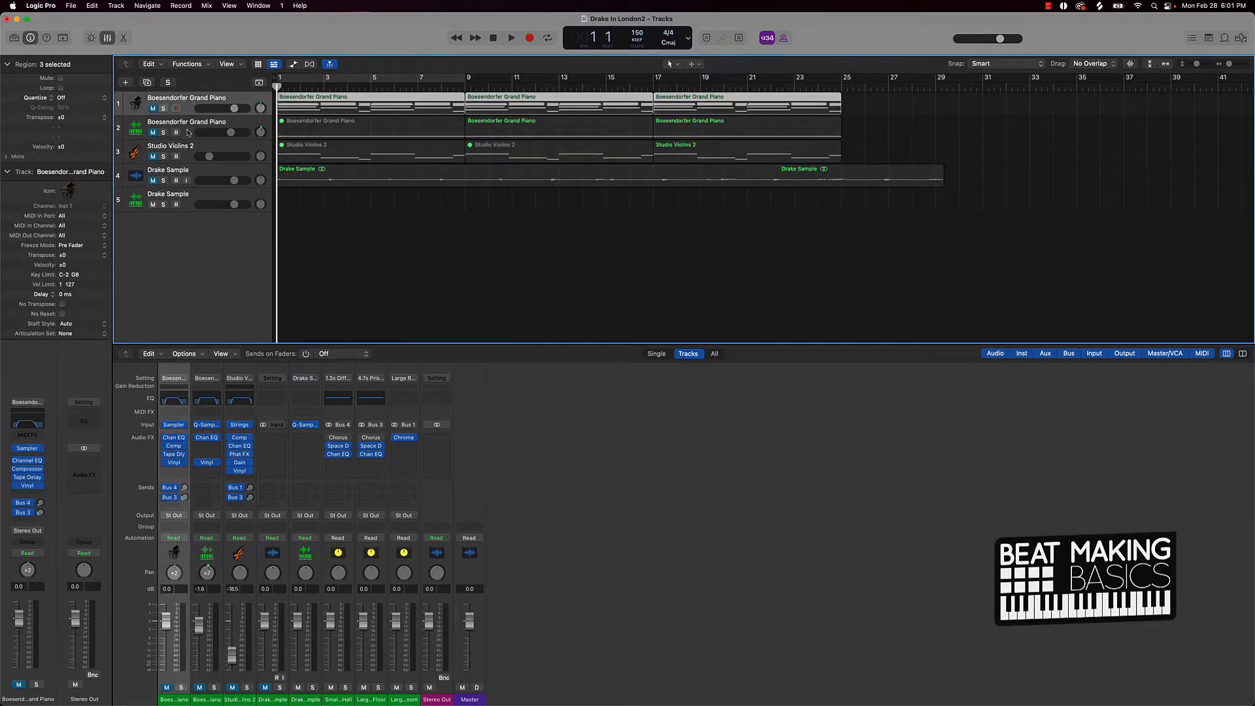
left_click(195, 173)
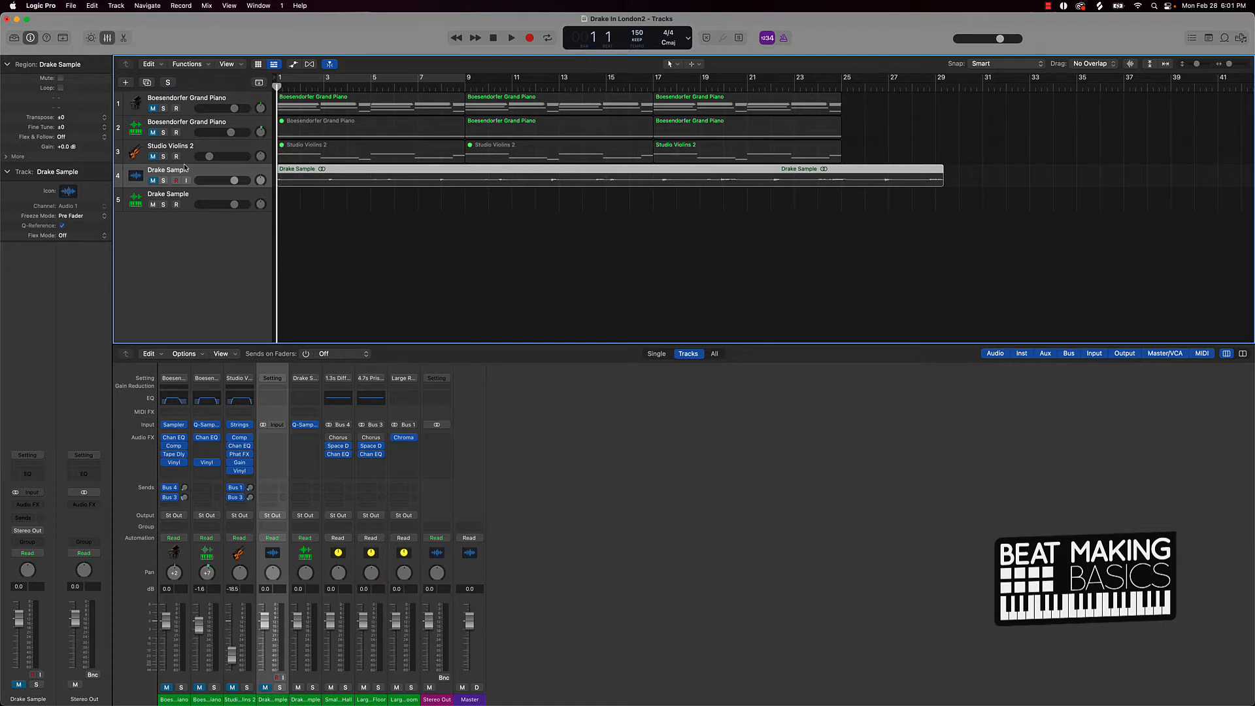
left_click(140, 208)
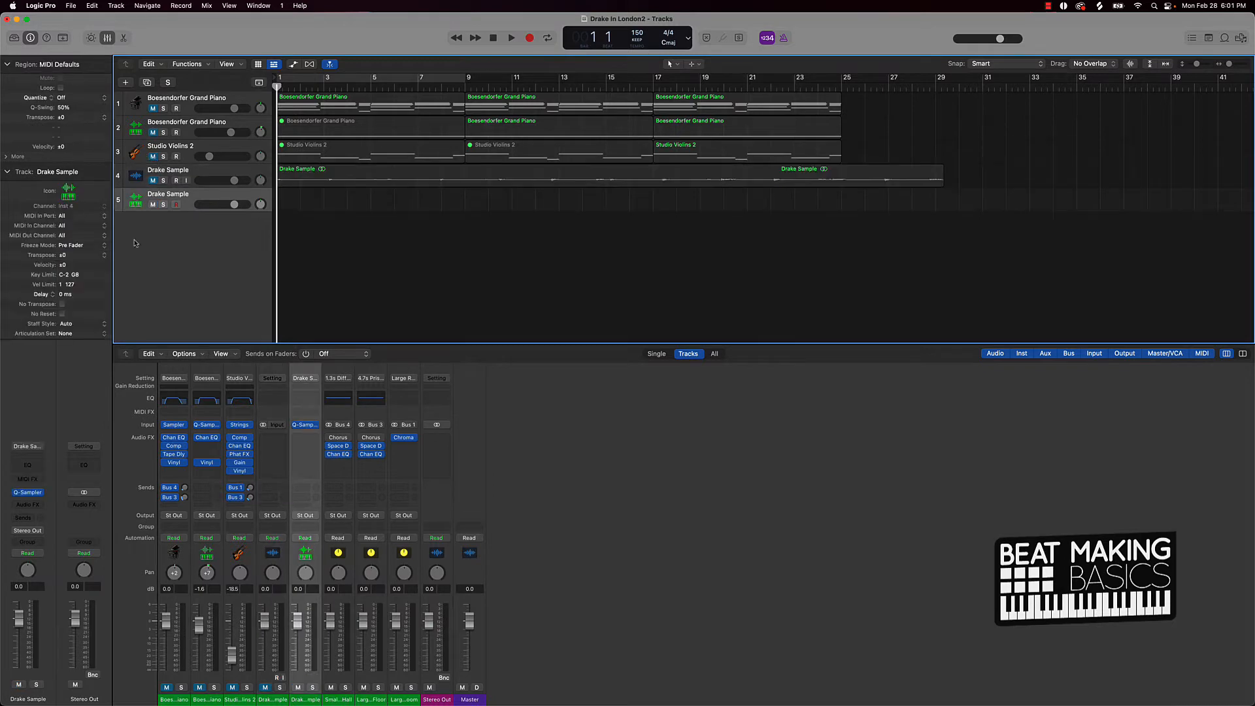
left_click(28, 492)
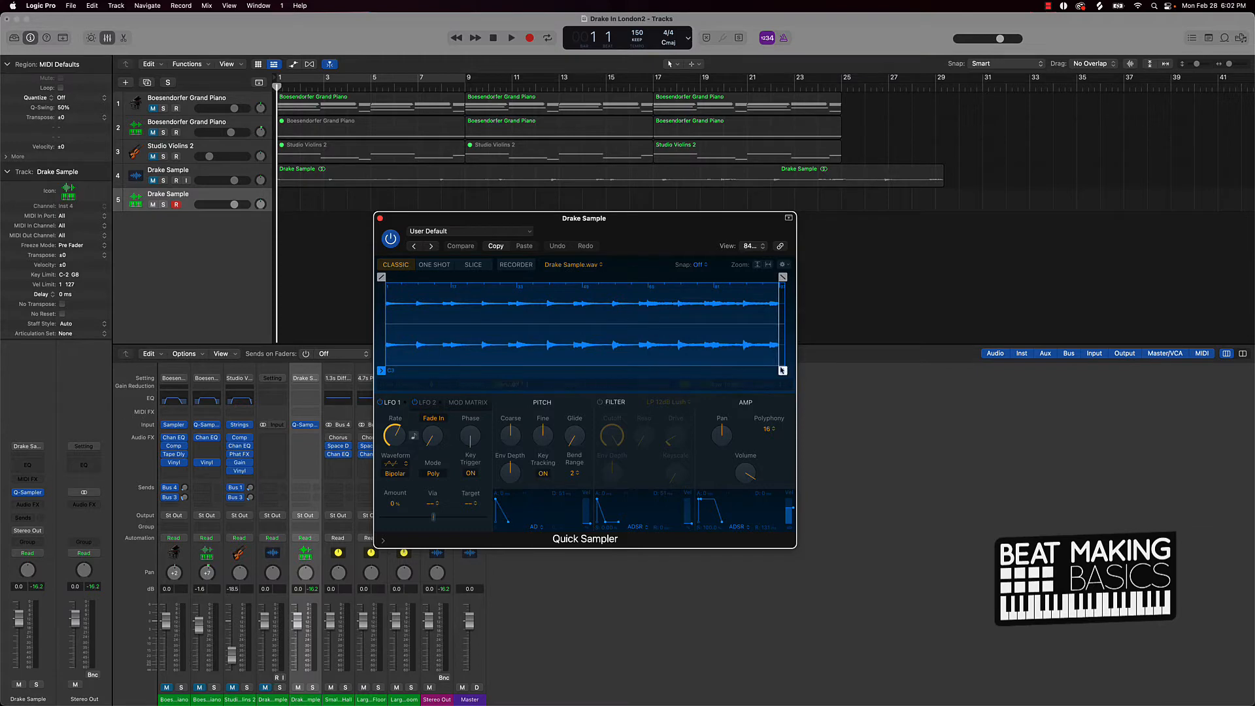
left_click(382, 219)
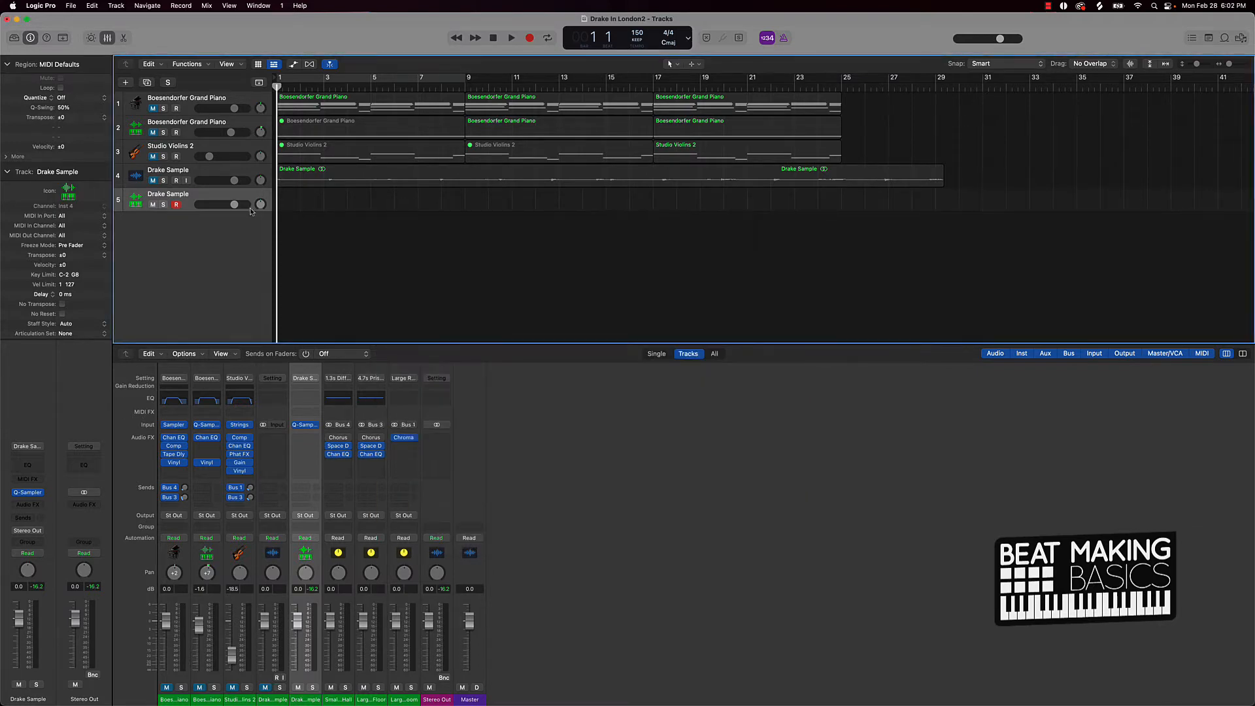
Delete the first four tracks and all their regions, keeping only the Quick Sampler Drake Sample track
left_click(218, 175)
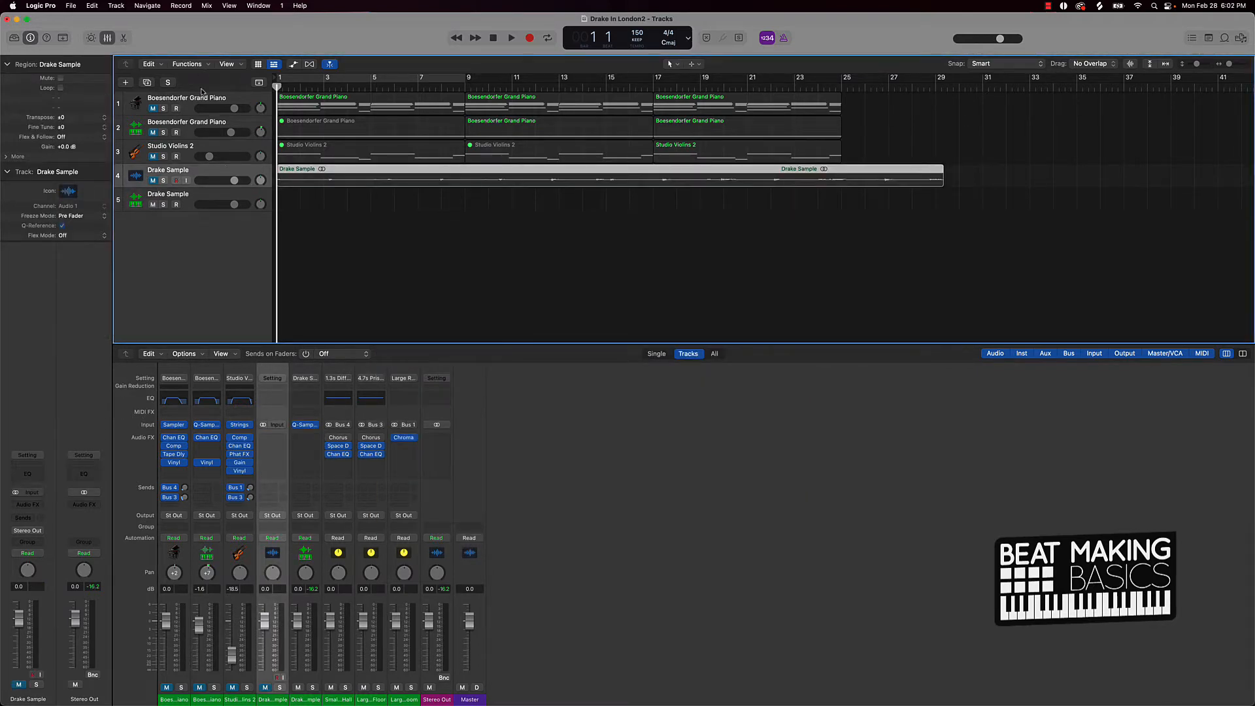
left_click(200, 98, "shift")
key("Delete")
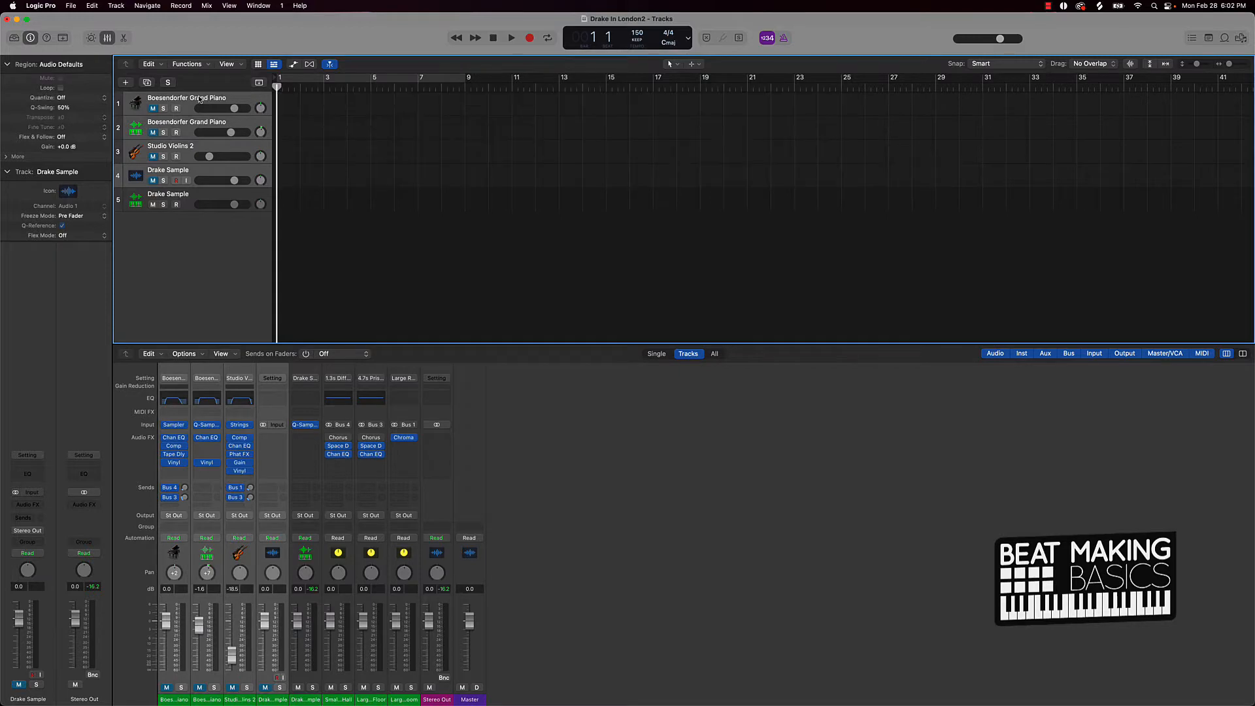
key("Delete")
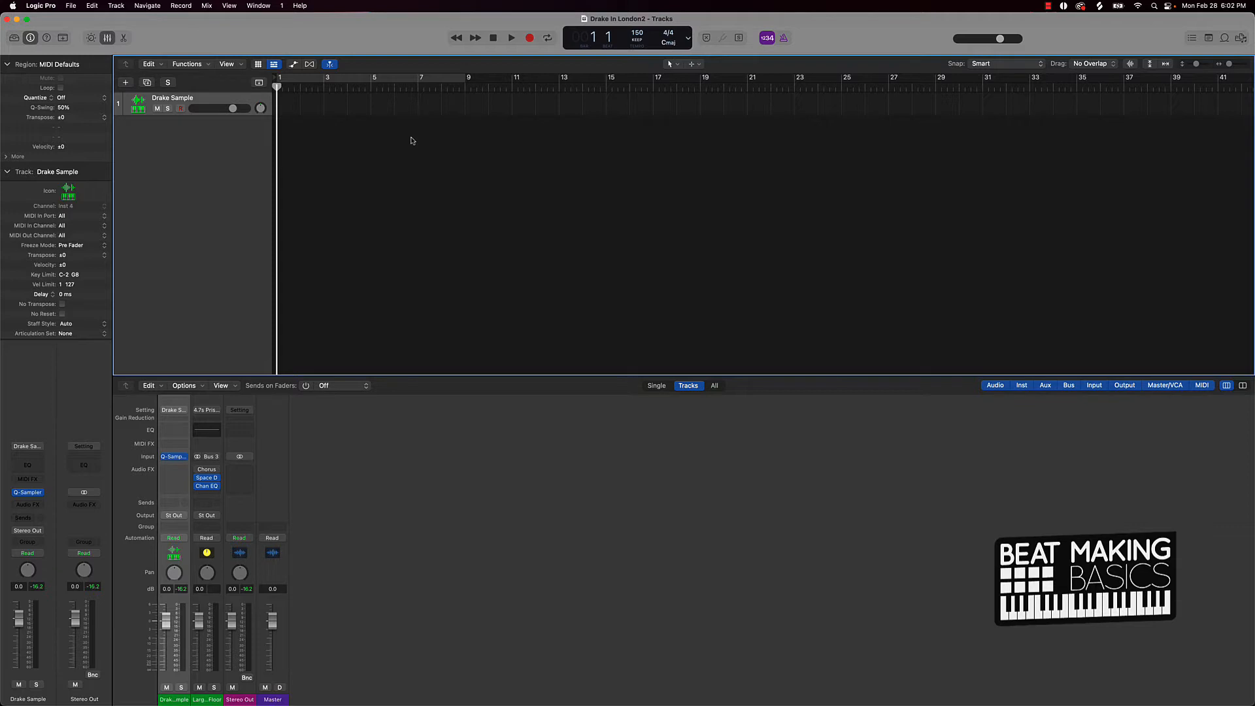
Open the Quick Sampler on the remaining Drake Sample track and reposition its window
left_click(26, 495)
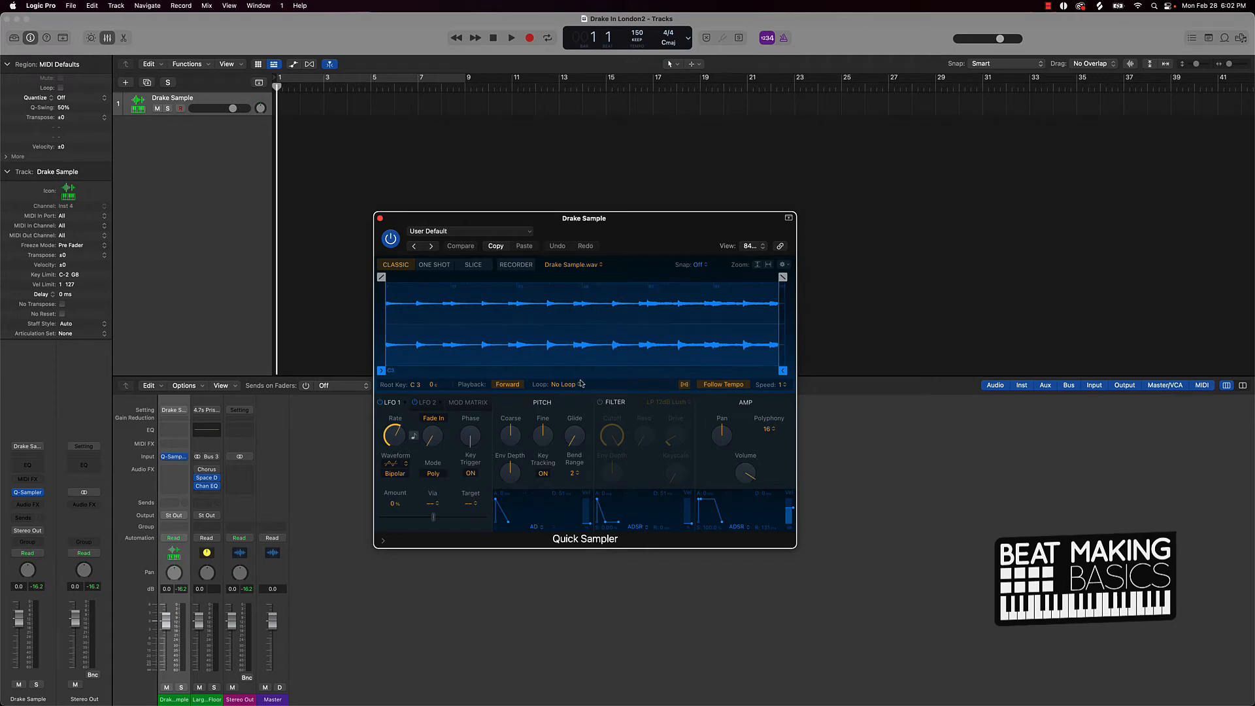
left_click_drag(650, 231, 626, 229)
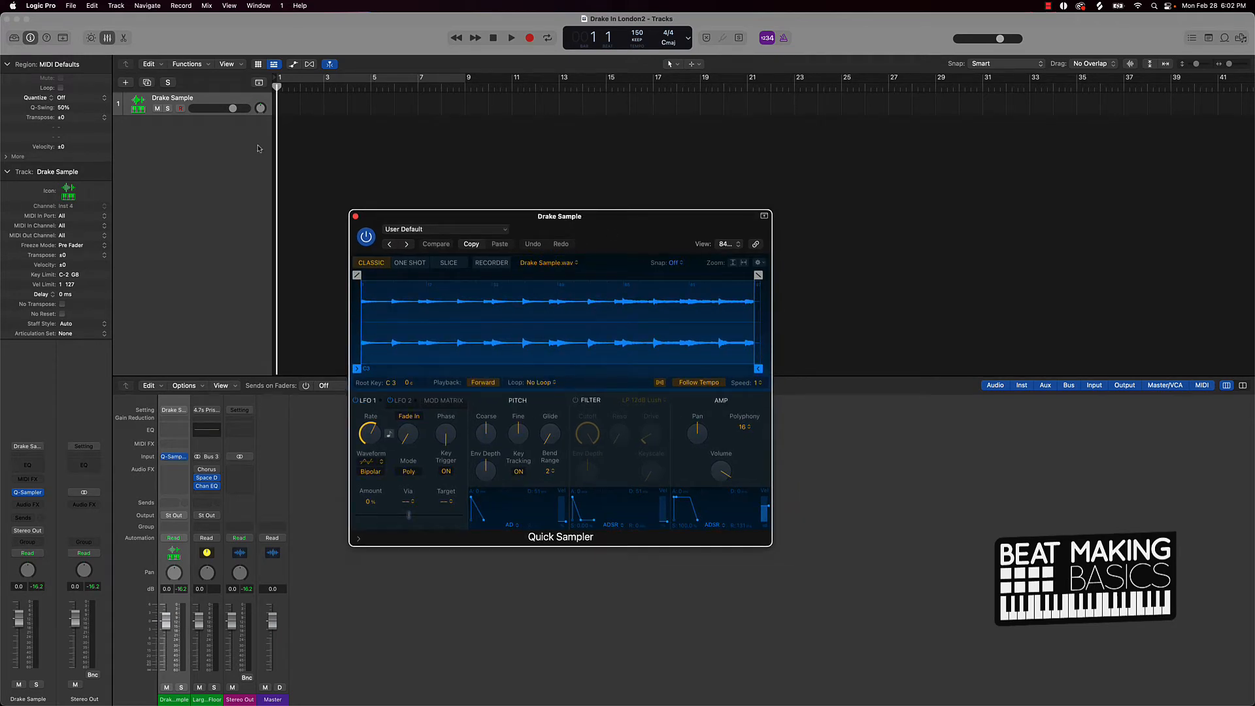
left_click(126, 83)
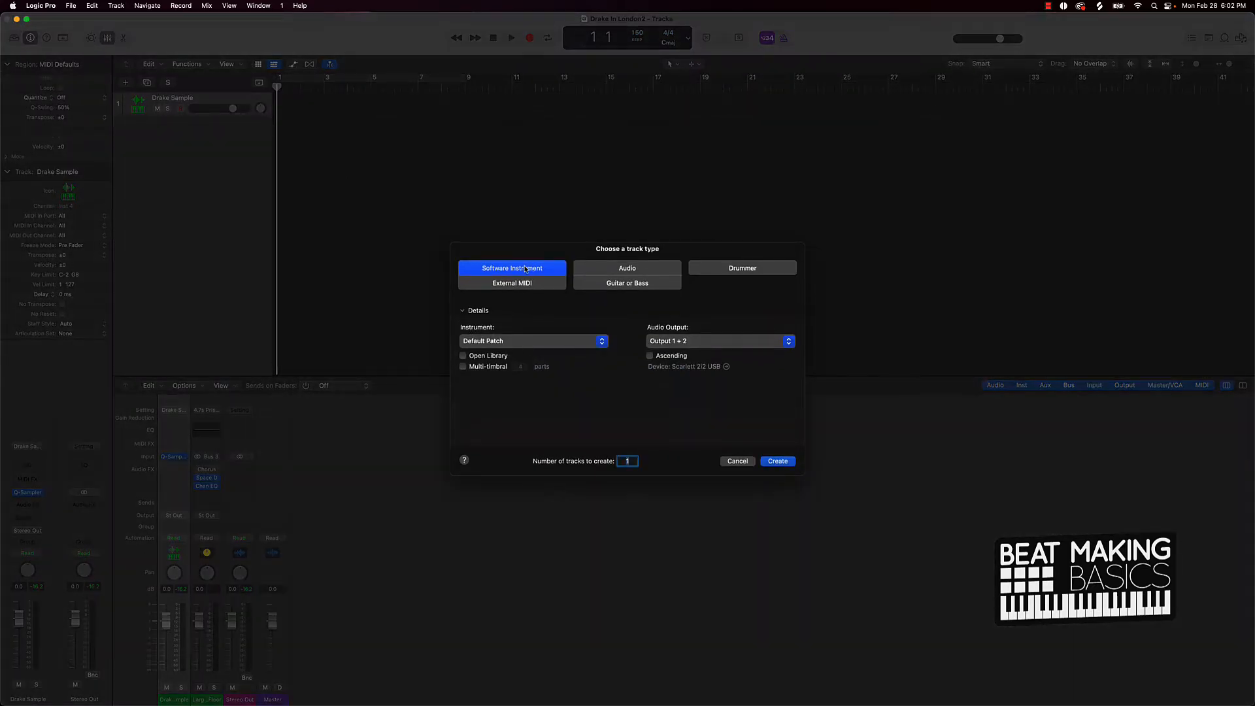
left_click(493, 342)
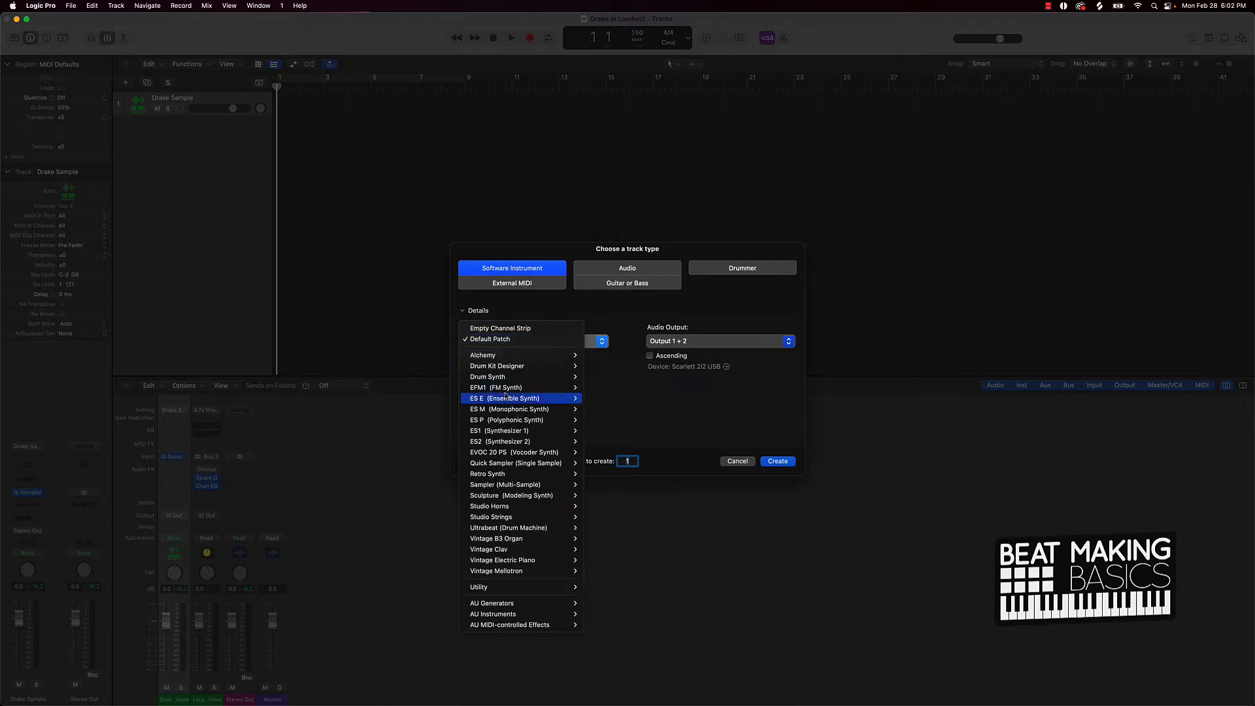
mouse_move(538, 476)
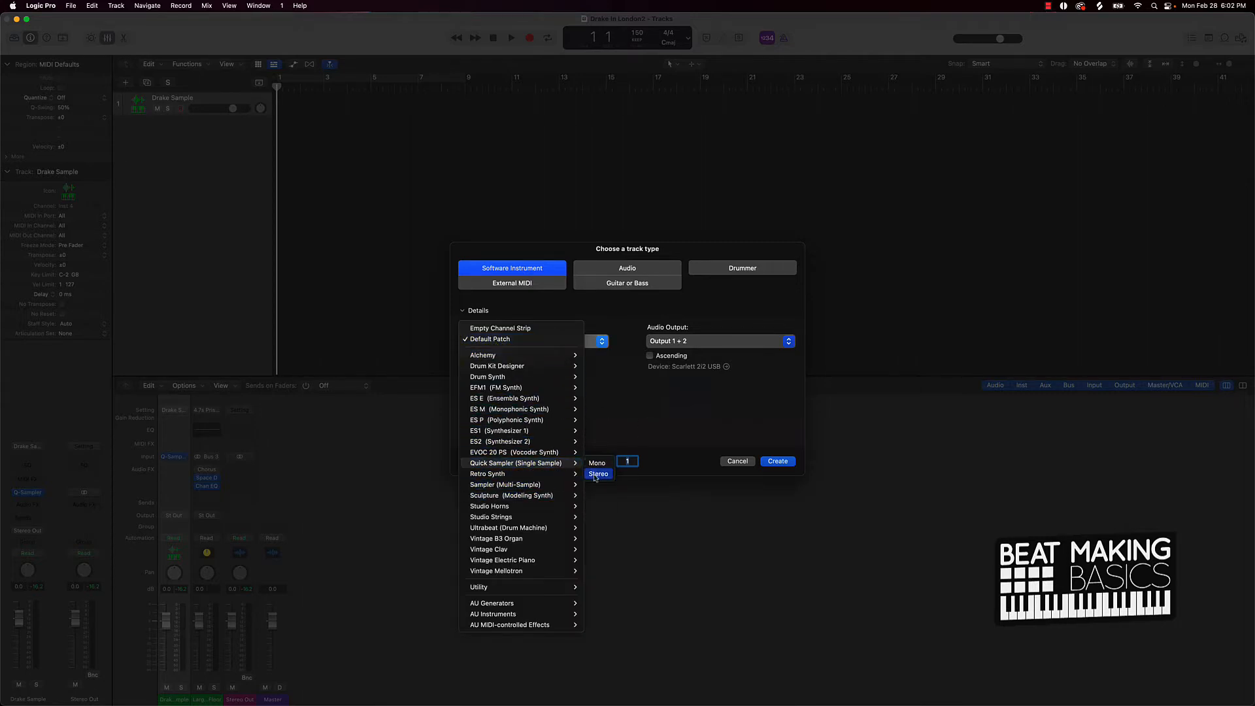
left_click(492, 339)
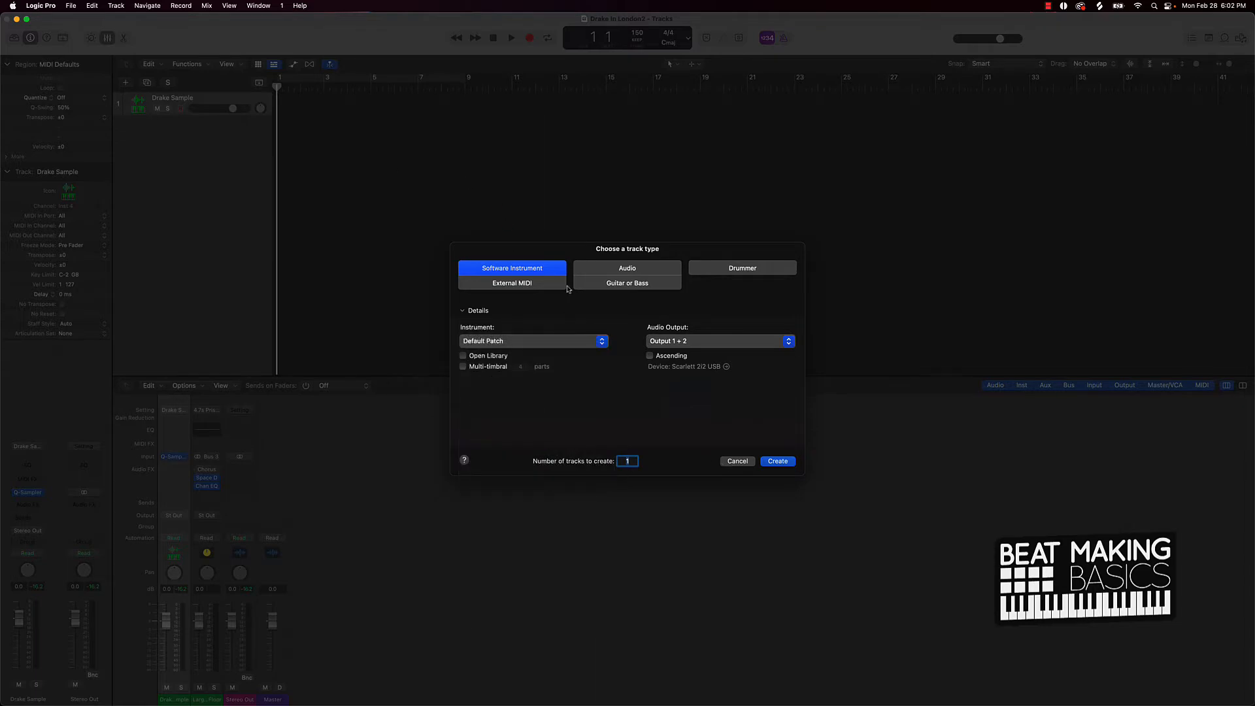
left_click(746, 460)
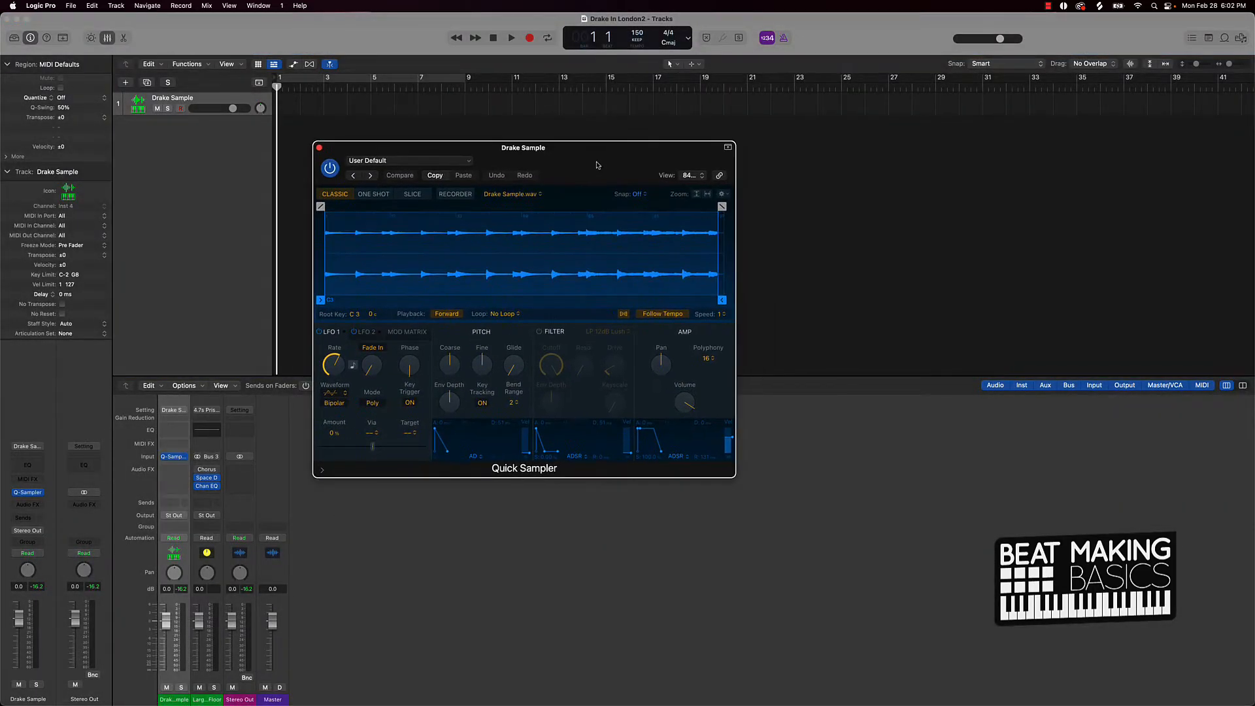
Set the playback direction of Drake Sample.wav to Reverse in the Quick Sampler
left_click(506, 315)
left_click(454, 318)
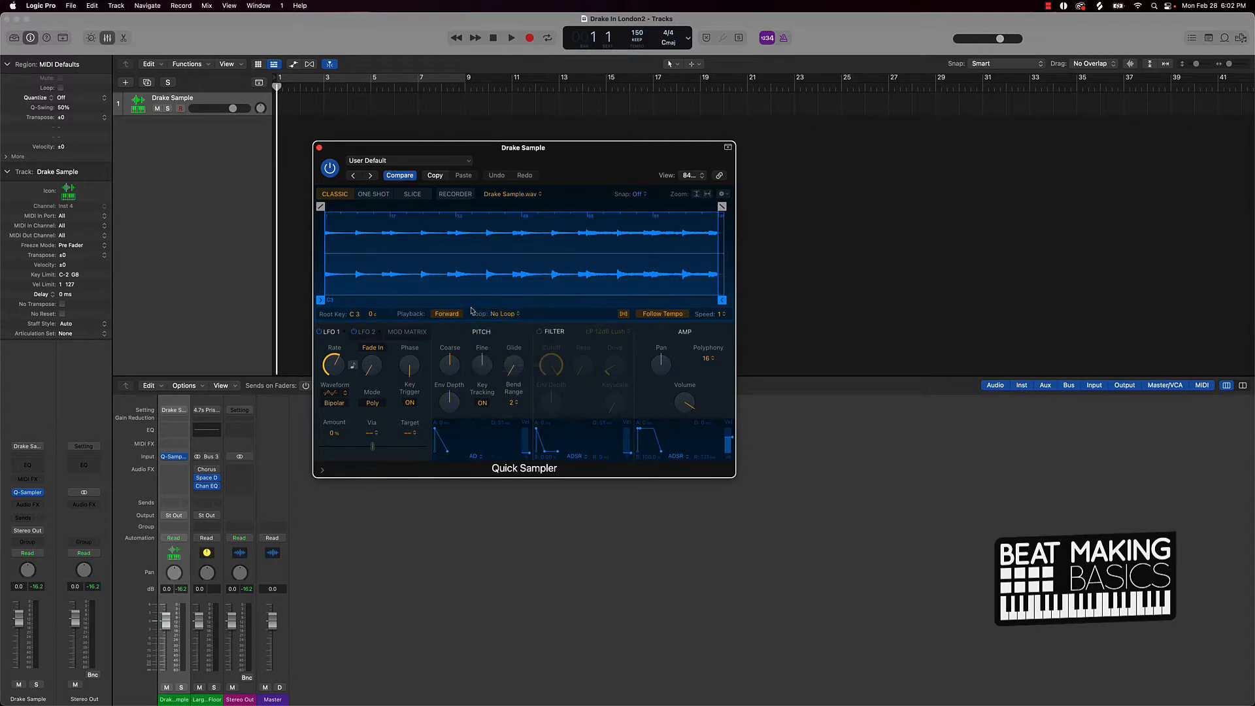
left_click(447, 314)
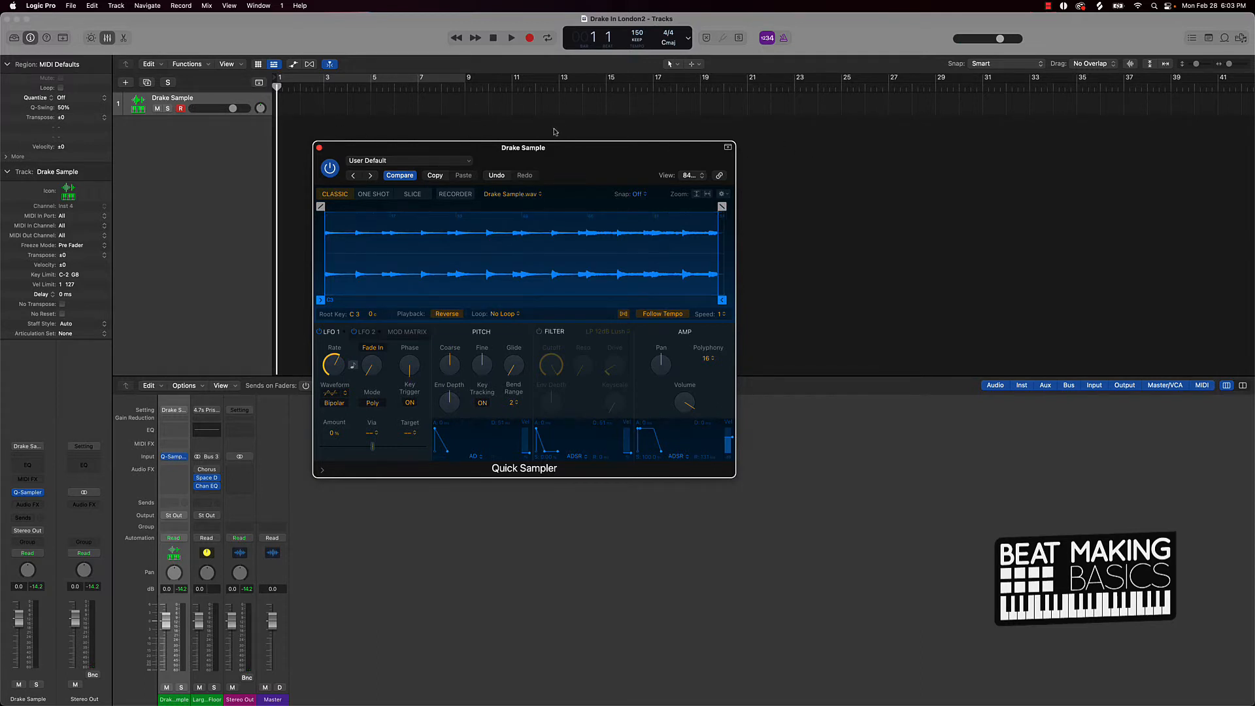
Enable the cycle range over the first eight bars, record the reversed sample there as a MIDI region, and close the Quick Sampler
left_click(416, 79)
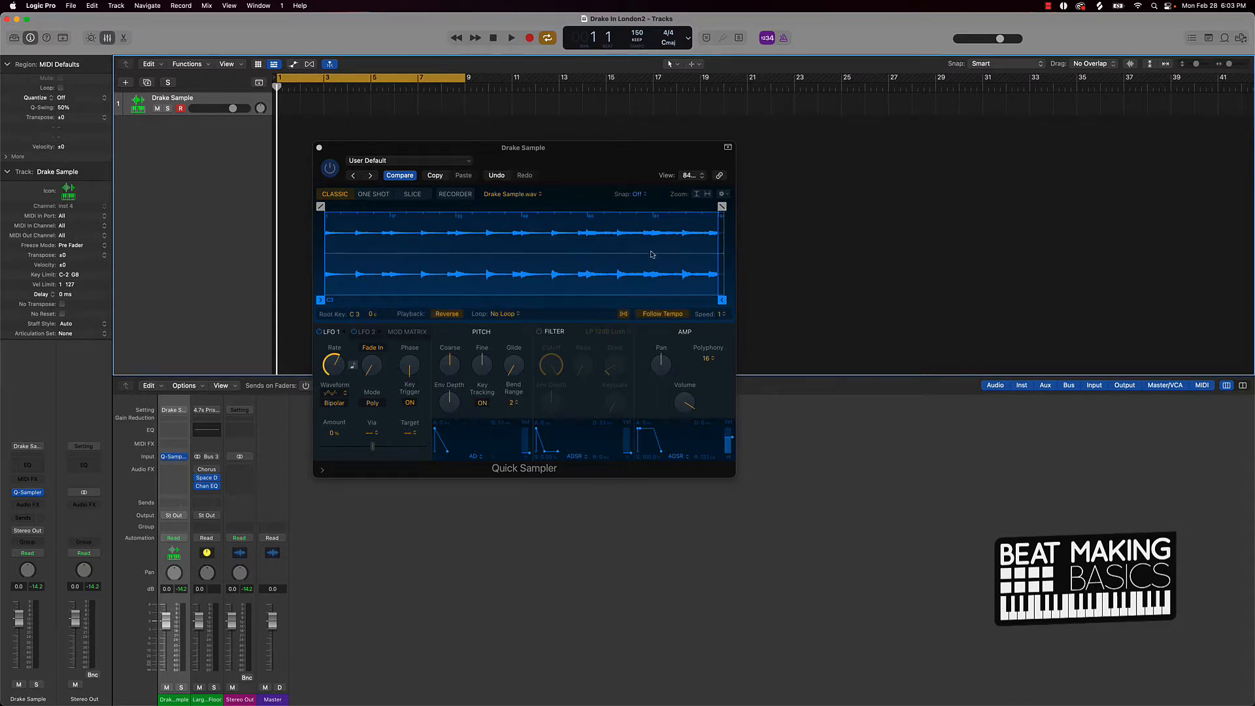
key("r")
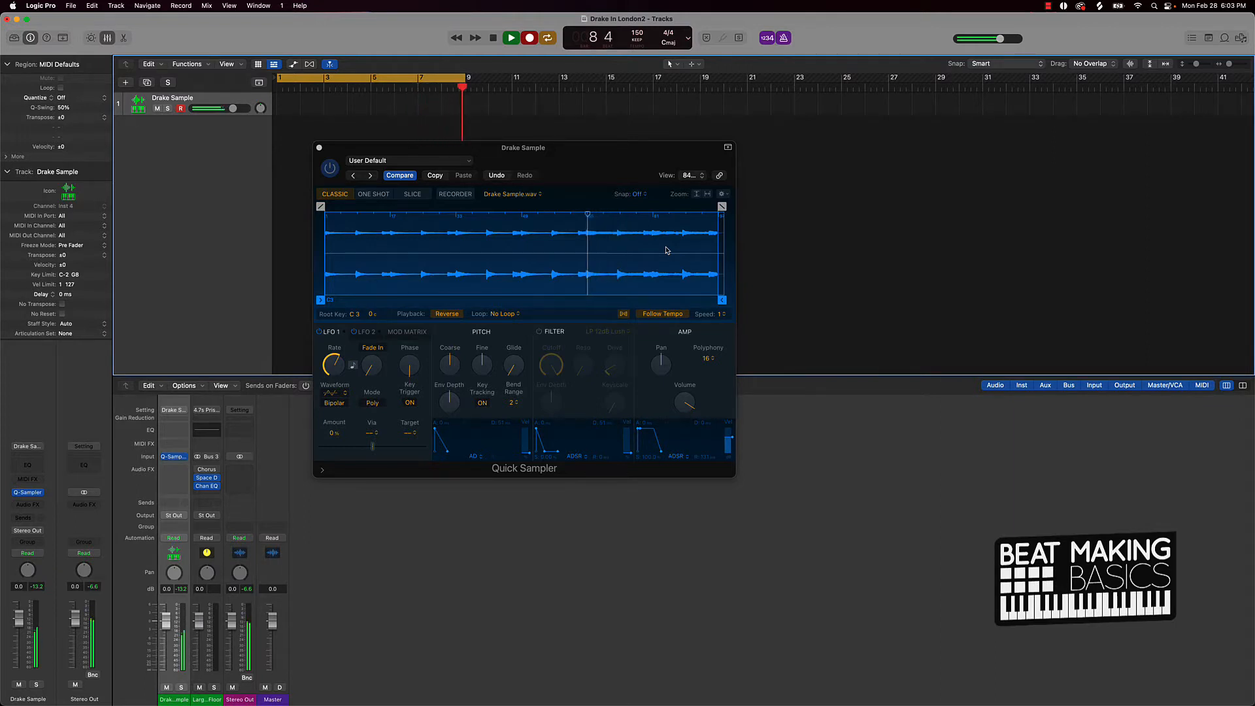
key("space")
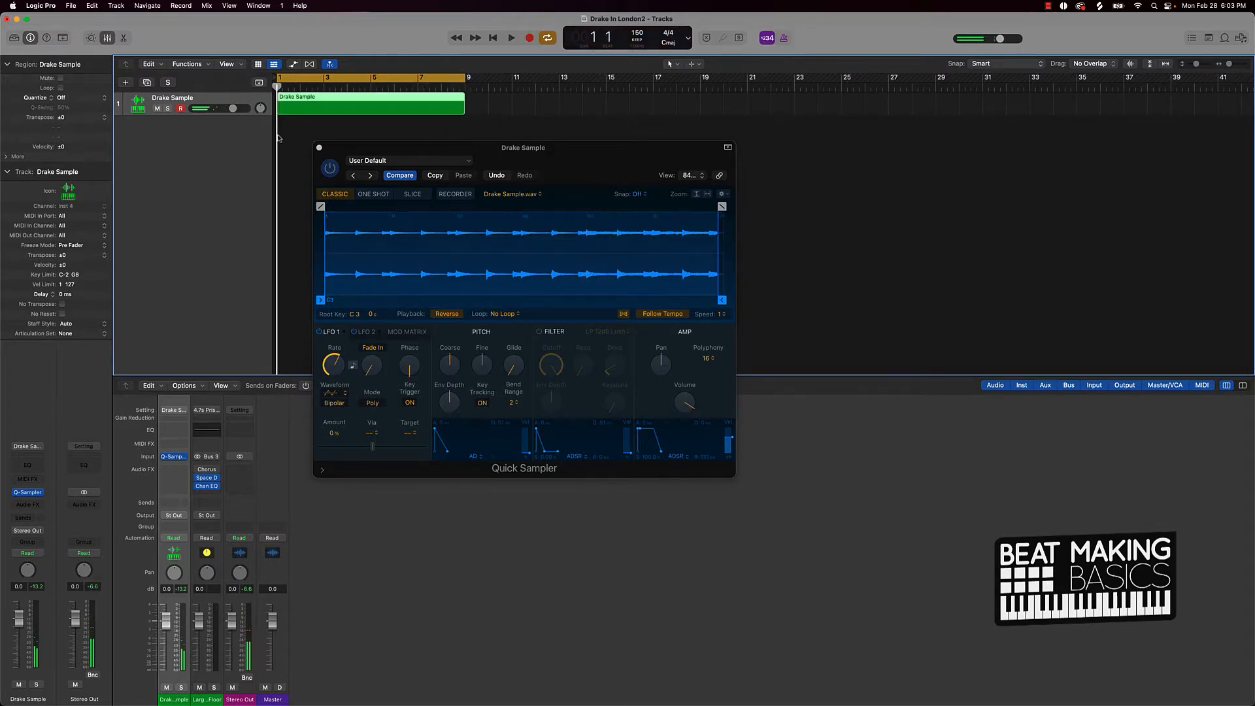
left_click(319, 147)
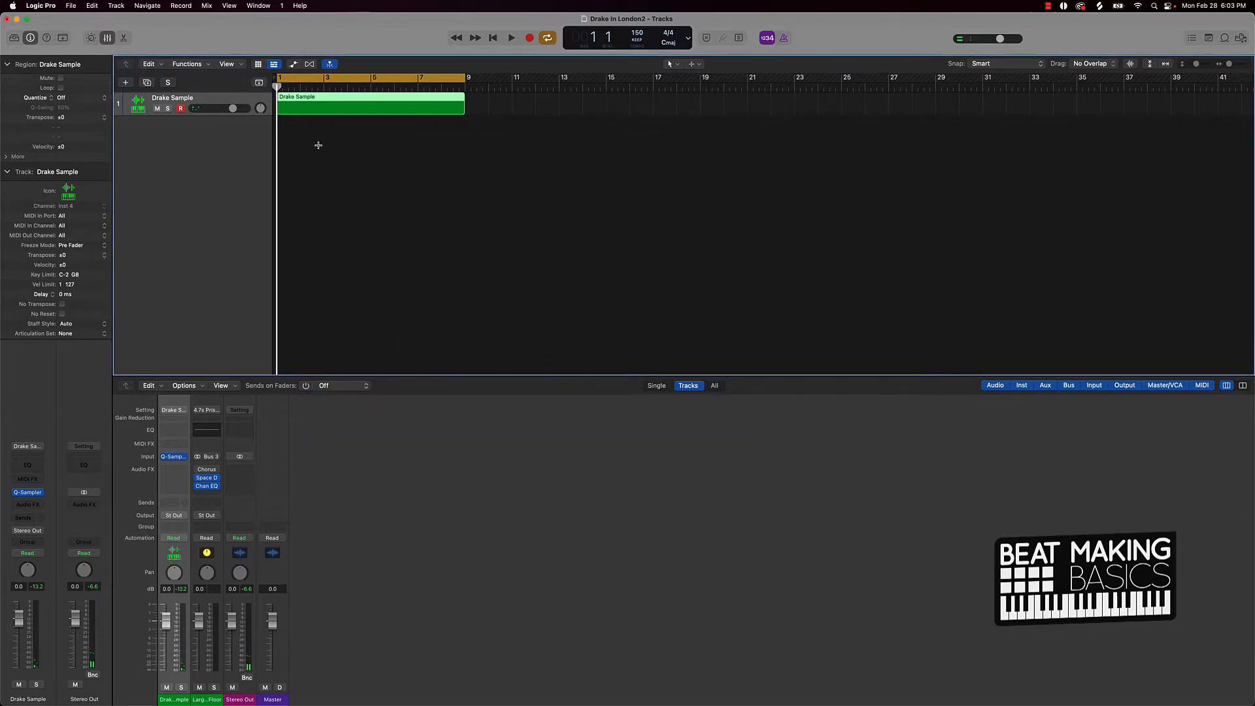
Show the on-screen keyboard in piano view, move it over the empty arrangement area and widen it
key("cmd+k")
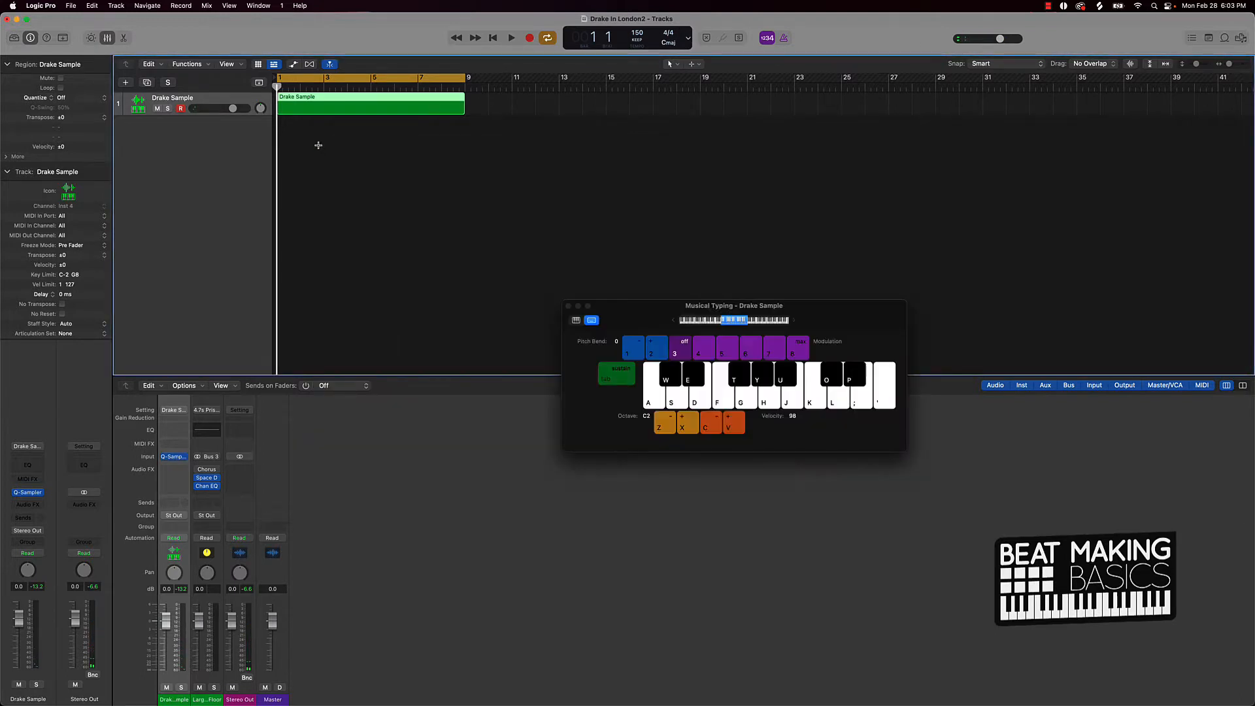
left_click(576, 321)
left_click_drag(639, 302, 855, 100)
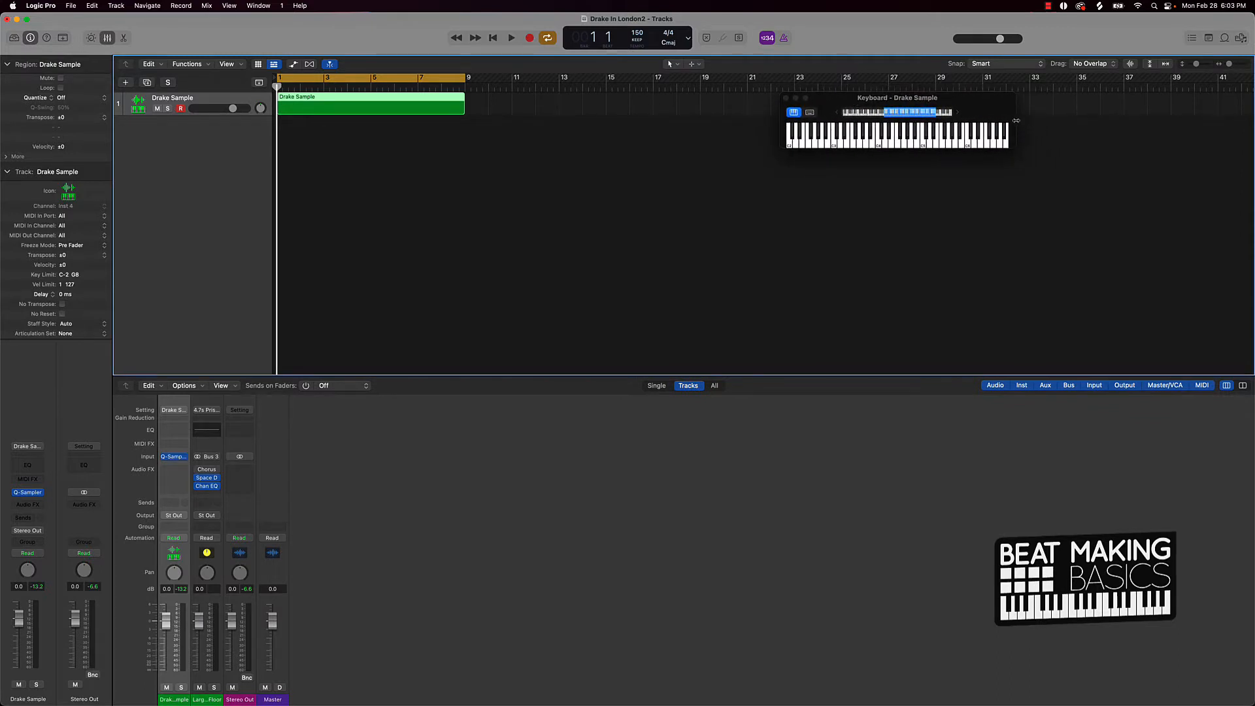
left_click_drag(1017, 120, 1099, 120)
left_click(406, 167)
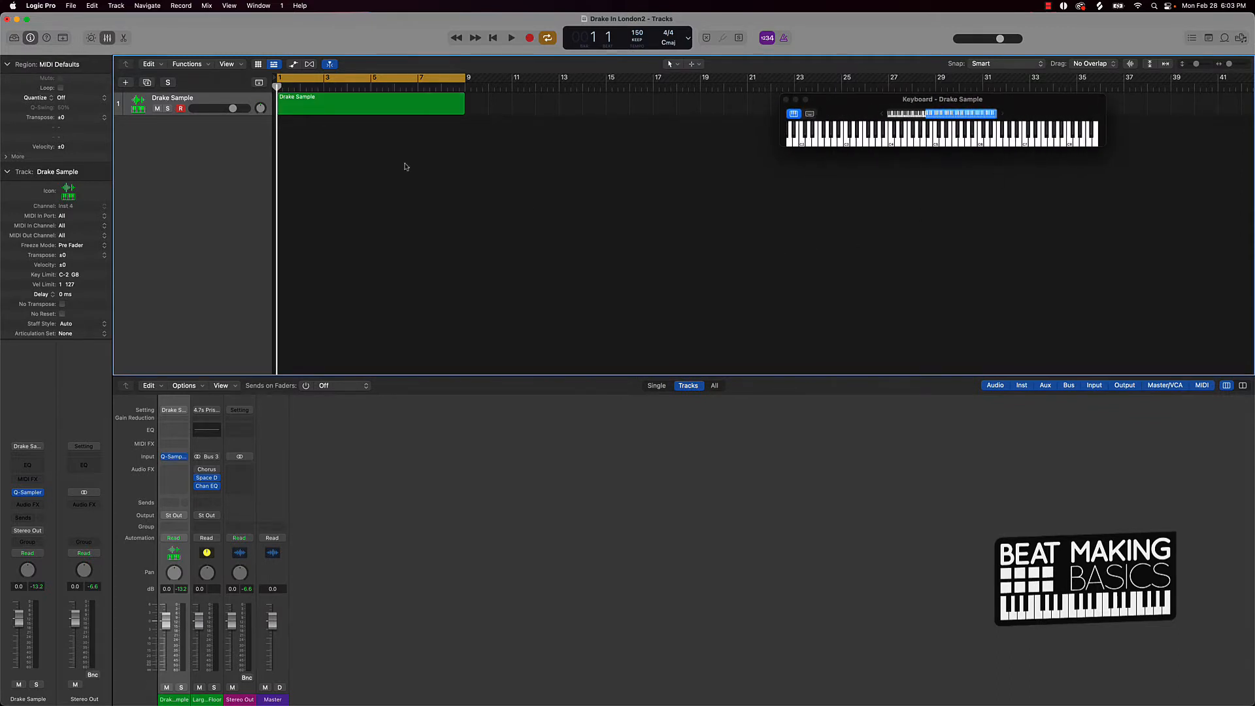
Quantize the recorded note of the Drake Sample region to 1/8 Swing A in the Piano Roll and play it back briefly
double_click(350, 105)
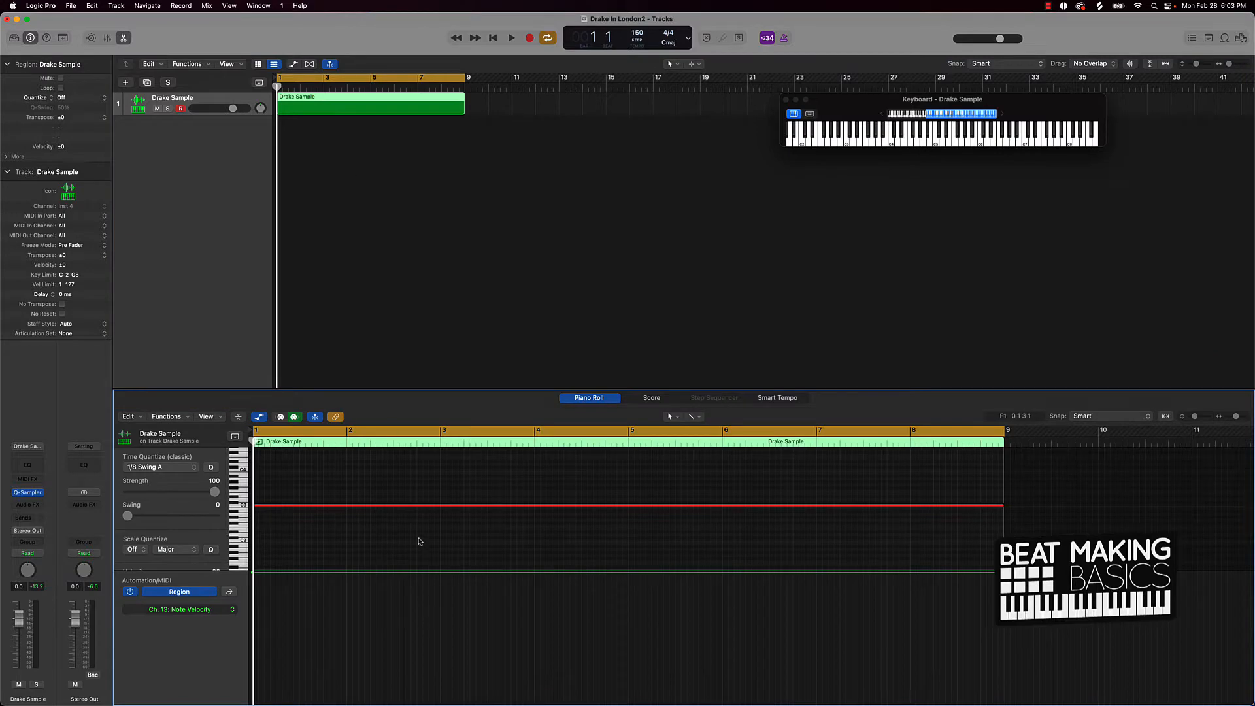
key("super+a")
left_click(212, 467)
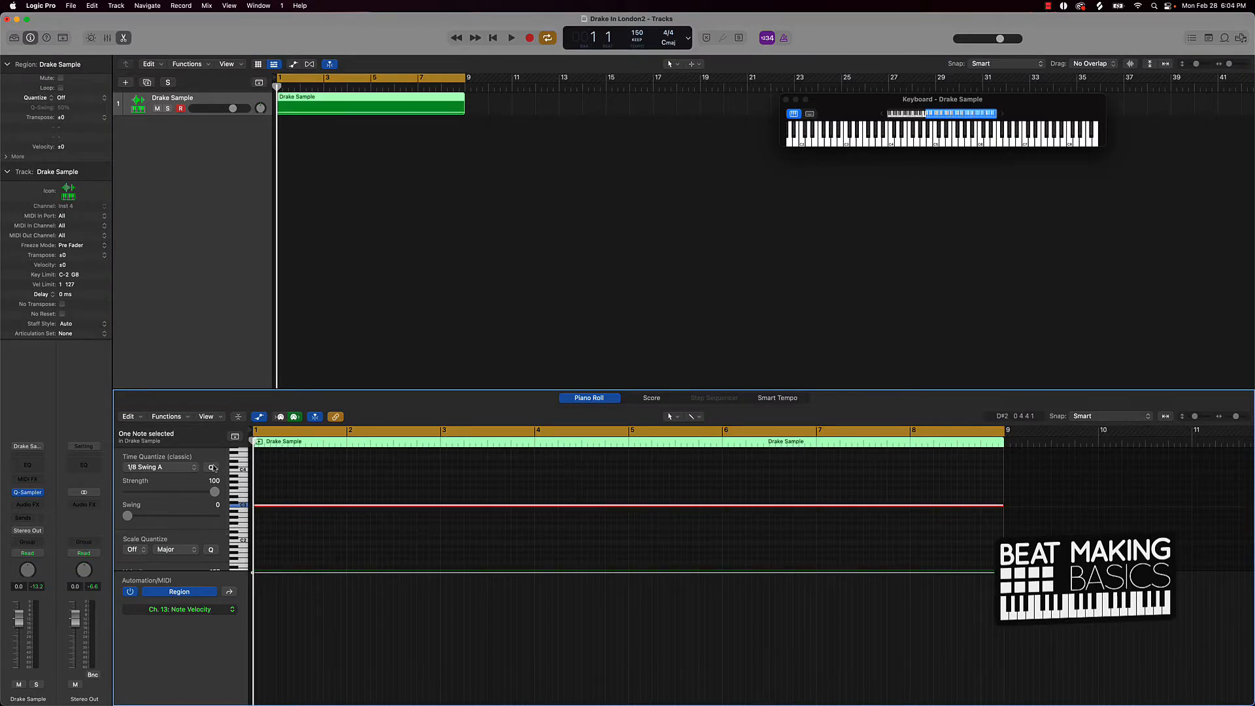
left_click(353, 503)
key("space")
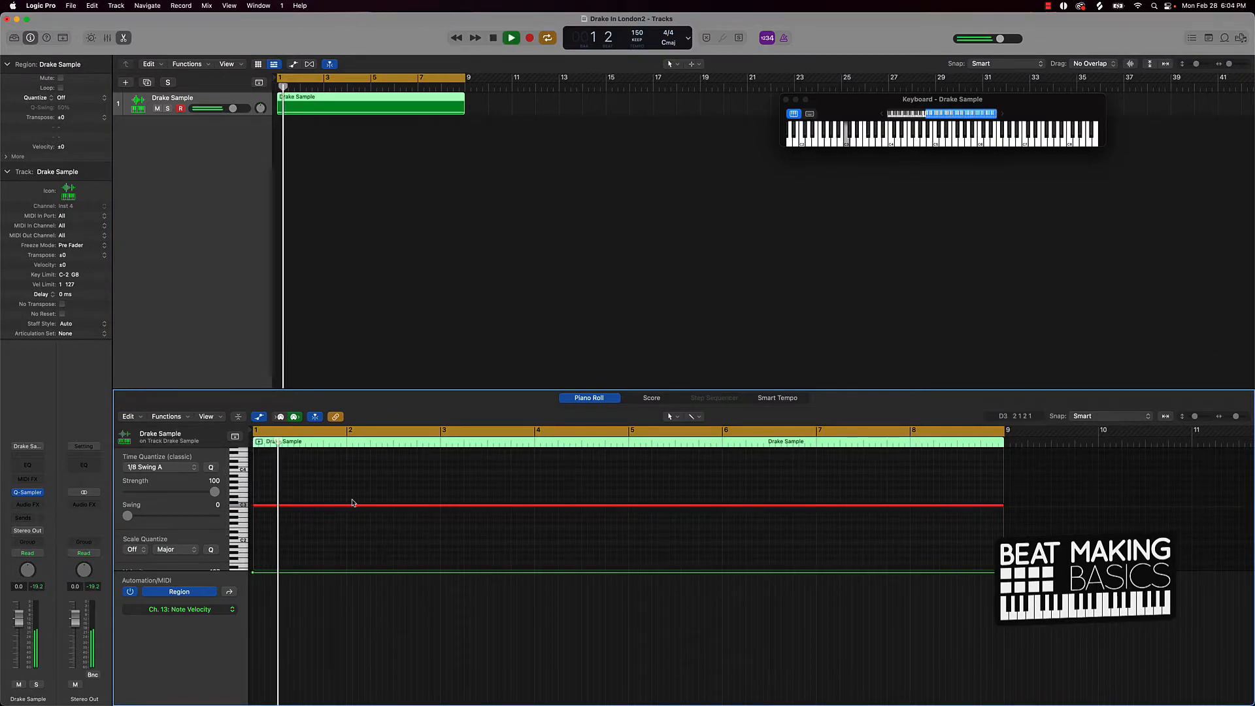
key("space")
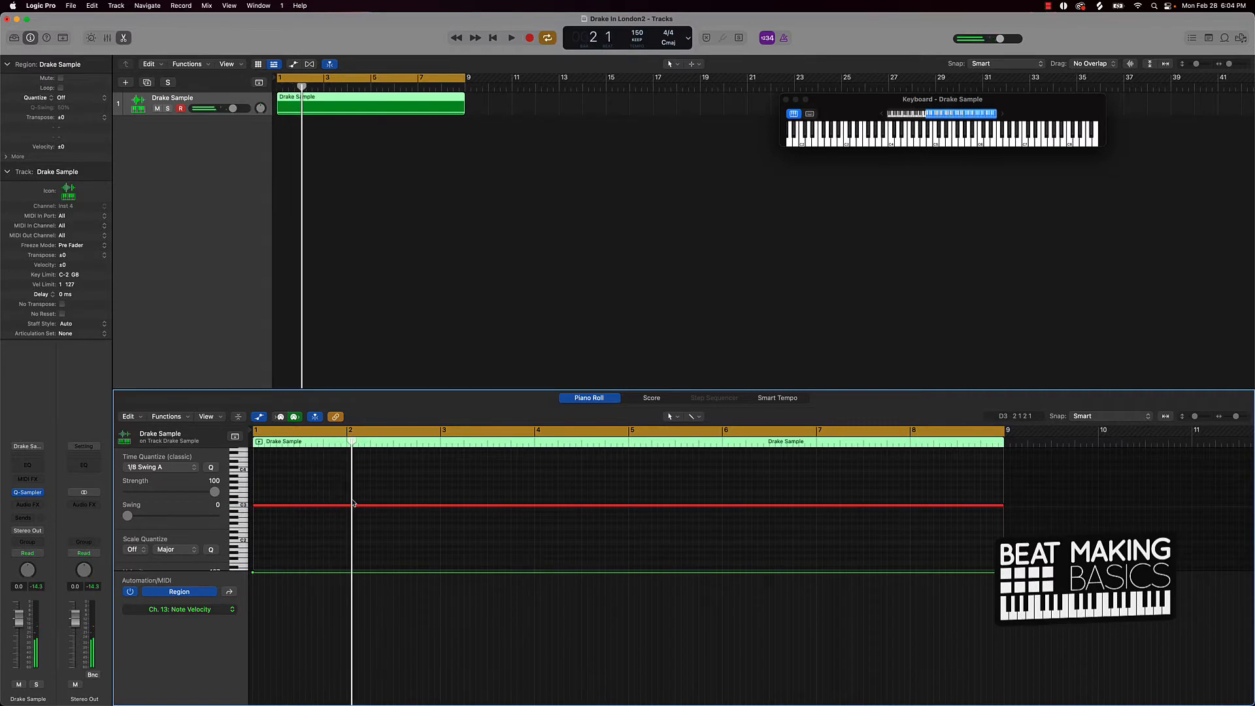
Duplicate the Drake Sample track with its Quick Sampler as a second, empty track
left_click(410, 281)
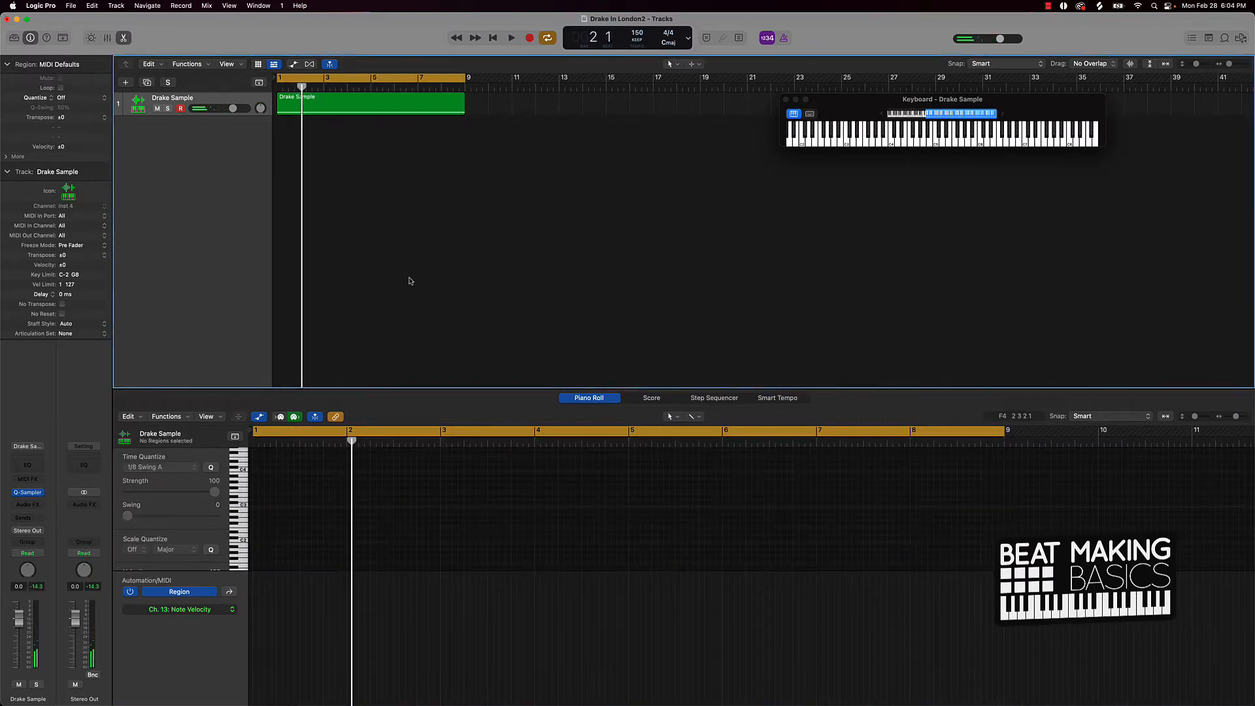
left_click(186, 99)
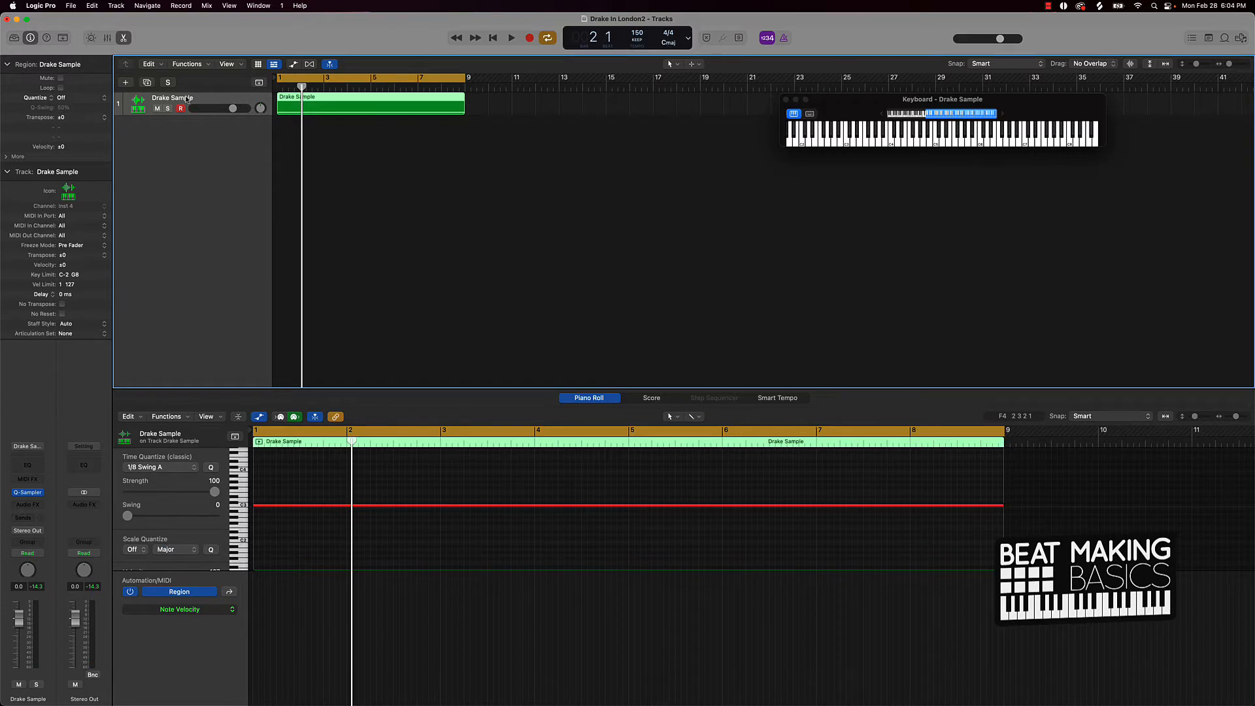
key("super+d")
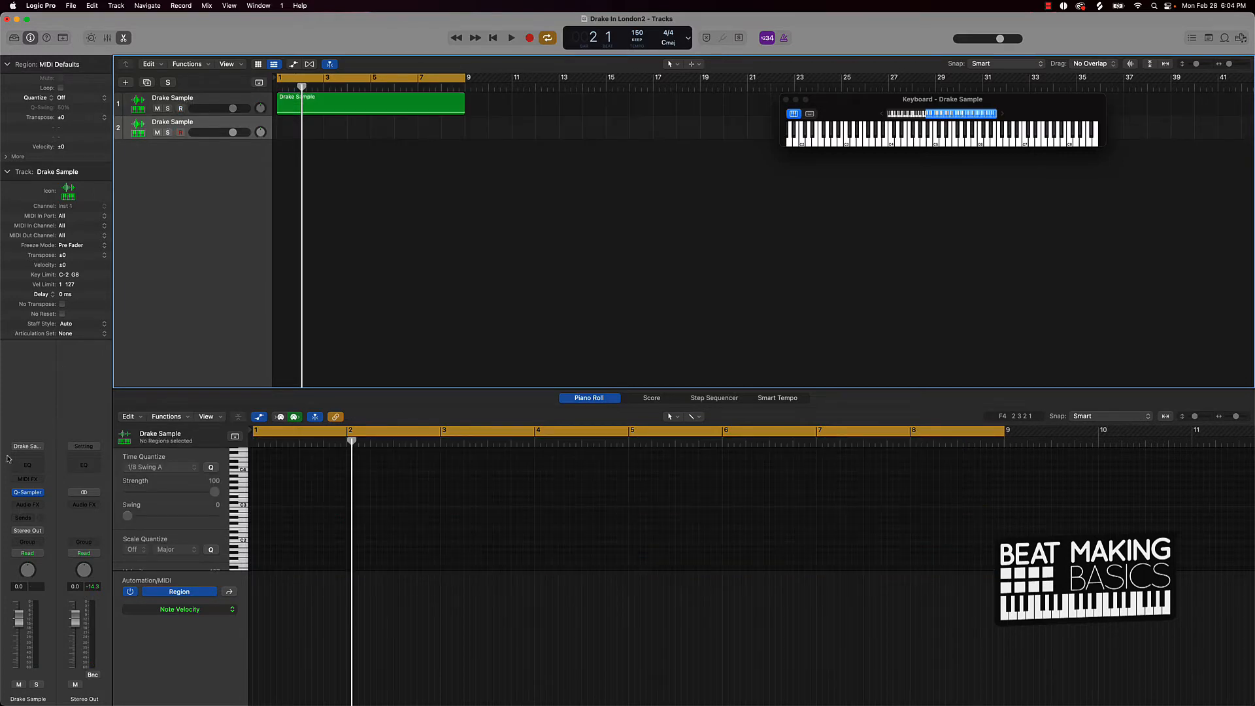
Shorten the sample in the second track's Quick Sampler by moving its end marker to about 58 1 139
left_click(27, 493)
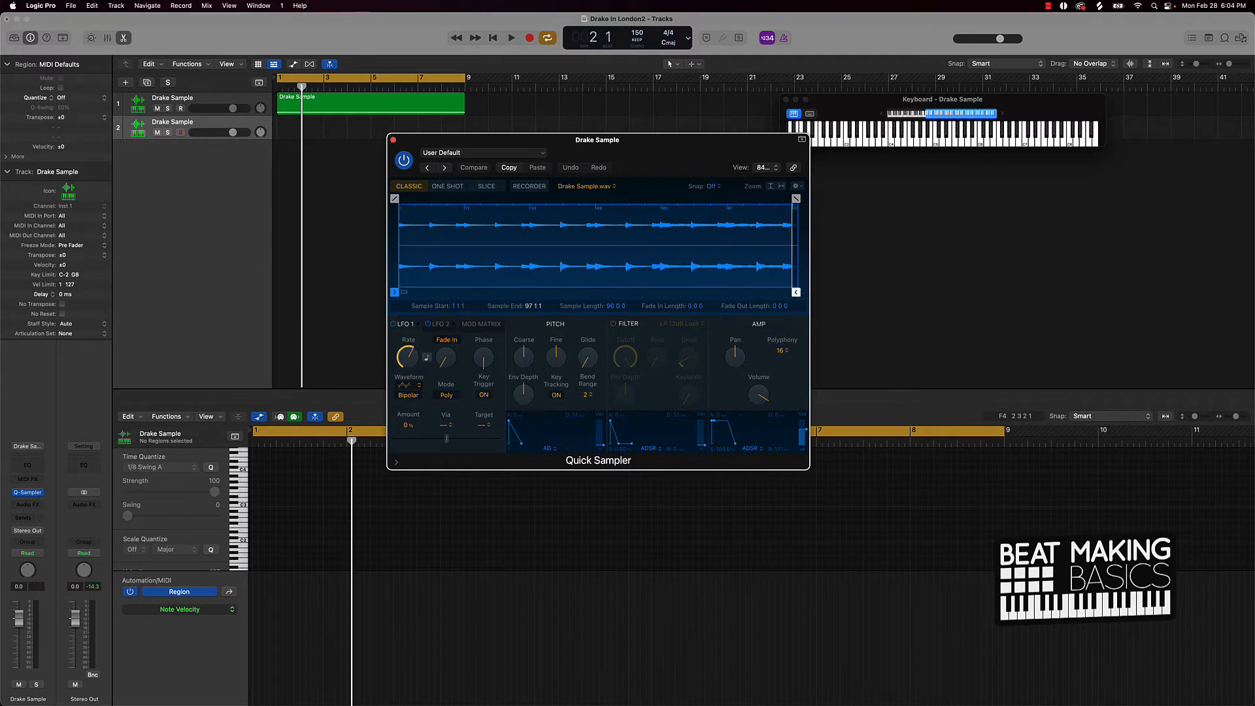
left_click_drag(796, 292, 637, 292)
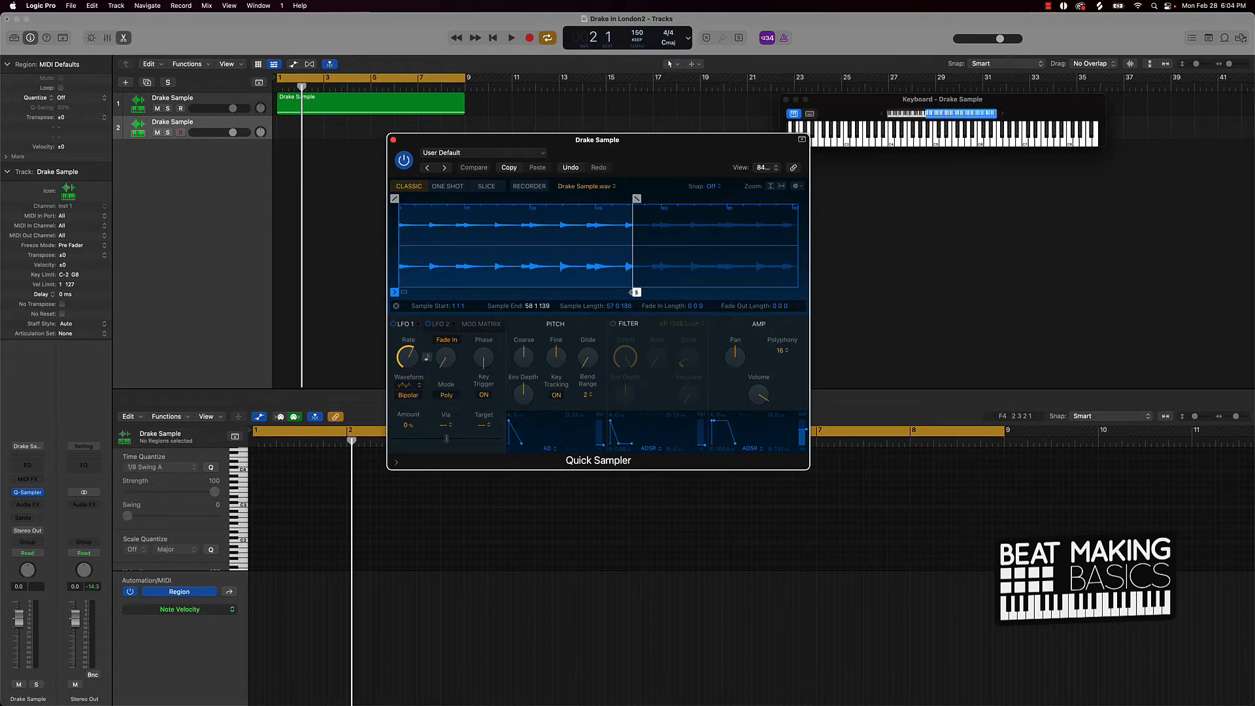
Move the sample end marker in the second track's Quick Sampler back to about 48 4 133 and close the plug-in window
left_click_drag(636, 292, 598, 293)
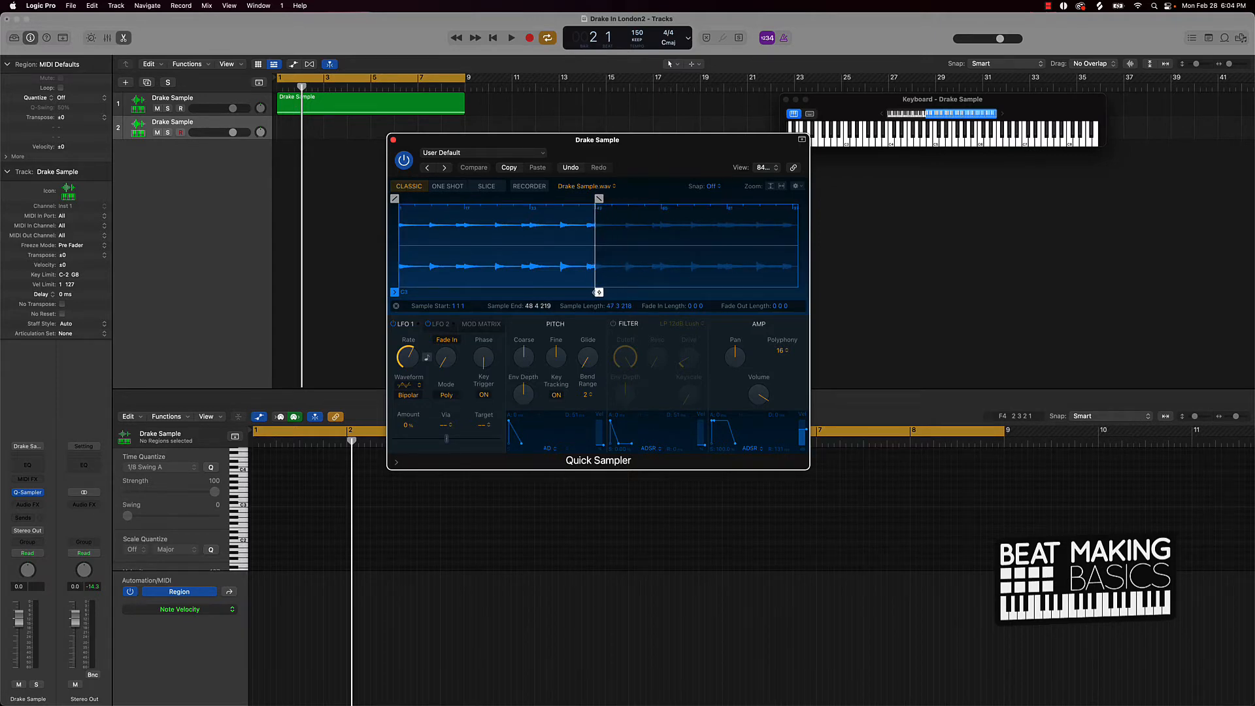
left_click(597, 292)
left_click_drag(599, 292, 598, 292)
left_click(599, 292)
left_click(393, 140)
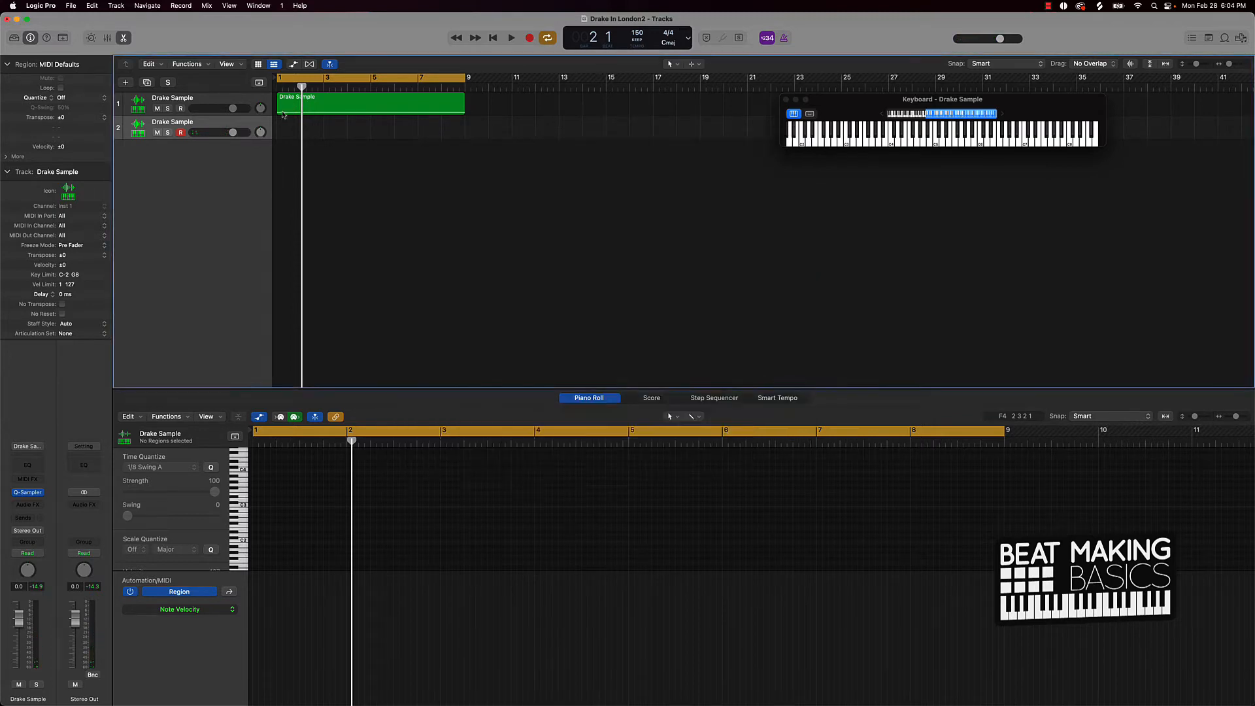
Mute the first track and record a sustained C3 note across the eight-bar cycle on the second track
left_click(157, 109)
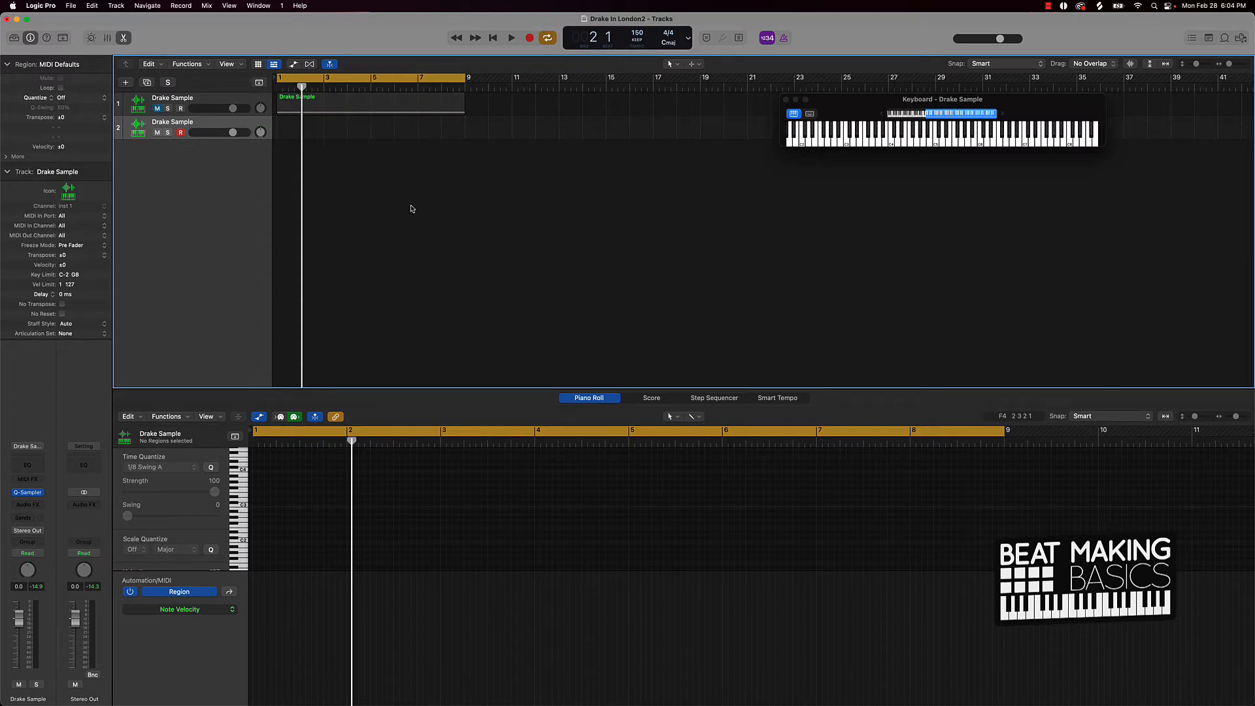
key("Return")
key("space")
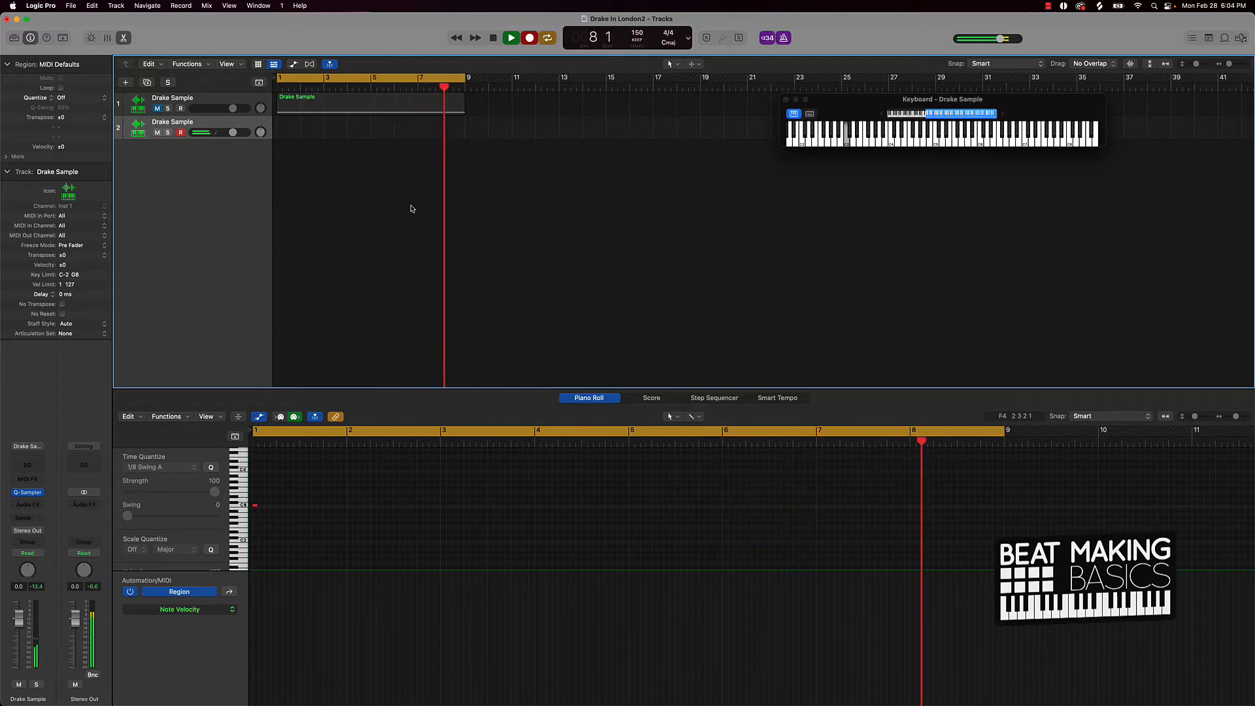
key("space")
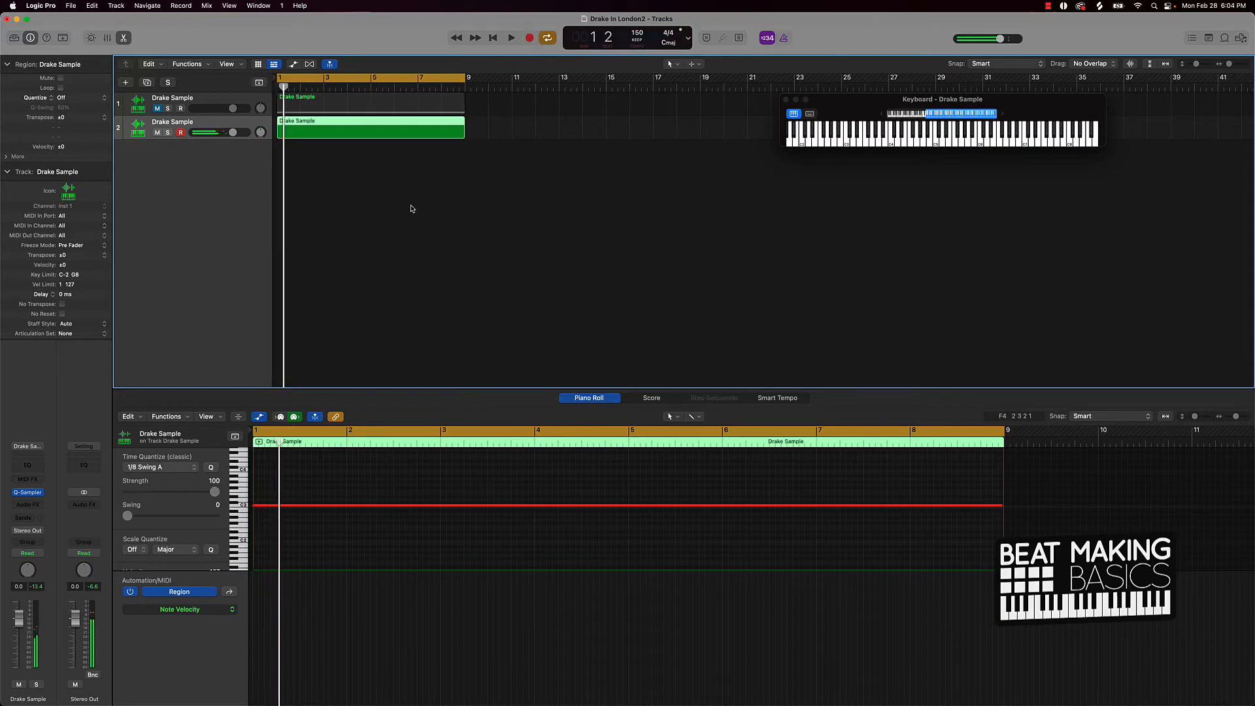
Quantize the second track's recorded note to 1/8 Swing A and mute that track
left_click(499, 530)
key("super+a")
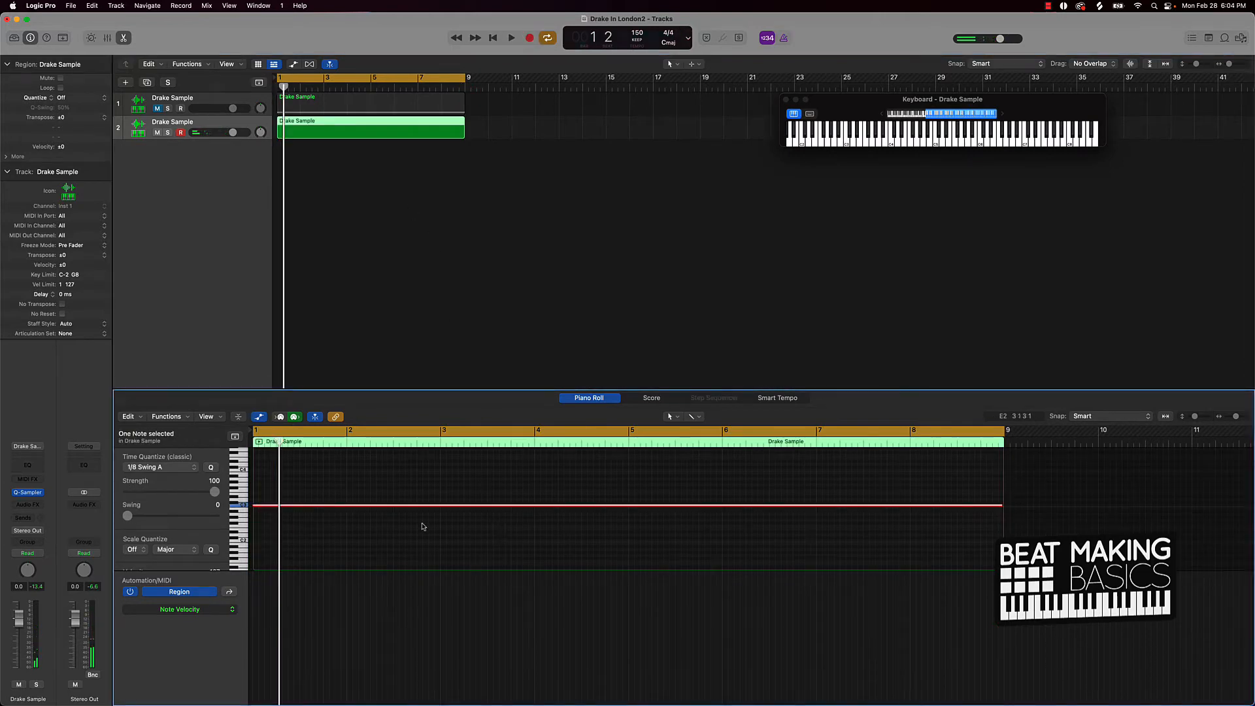
left_click(406, 497)
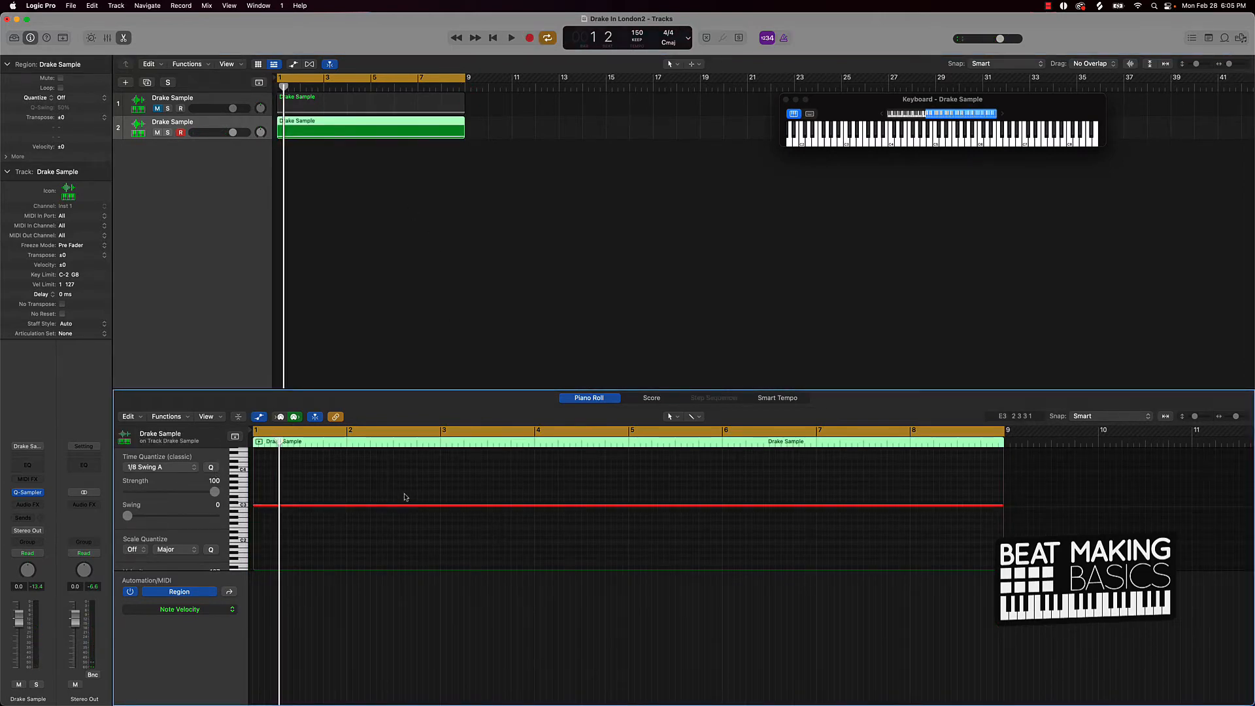
left_click(158, 134)
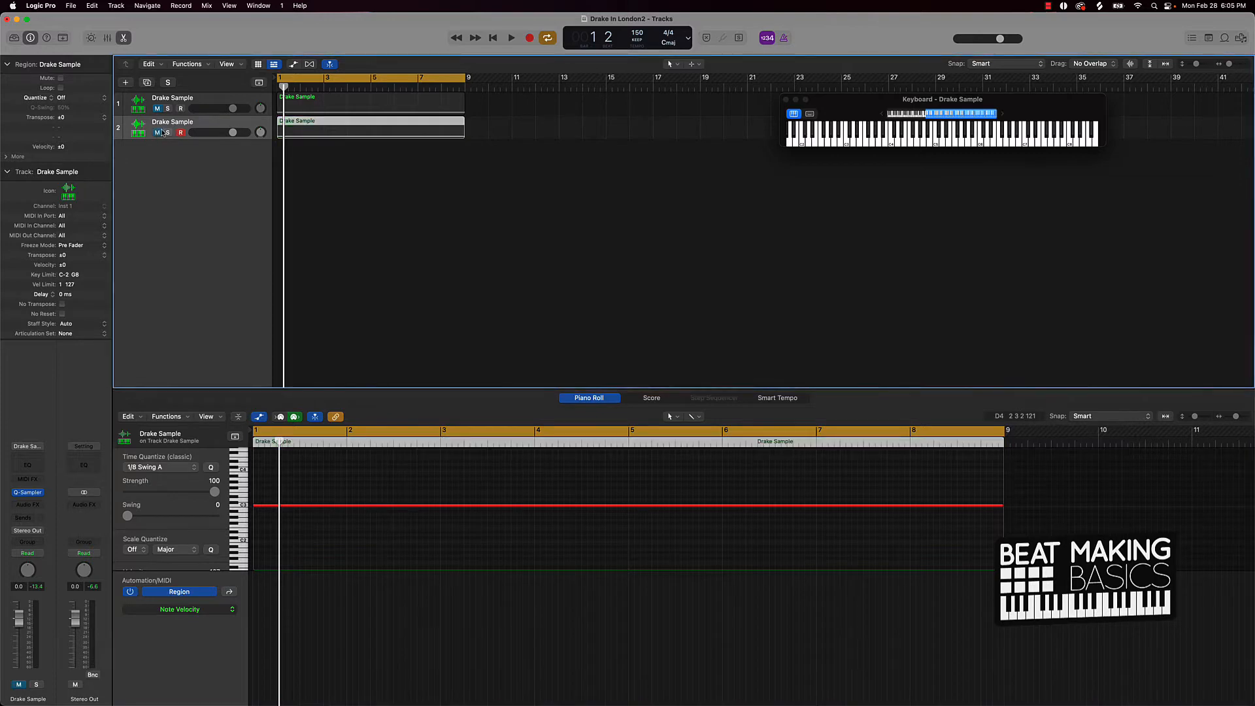
Duplicate the second track as a third and set its Quick Sampler playback direction to Forward
key("super+d")
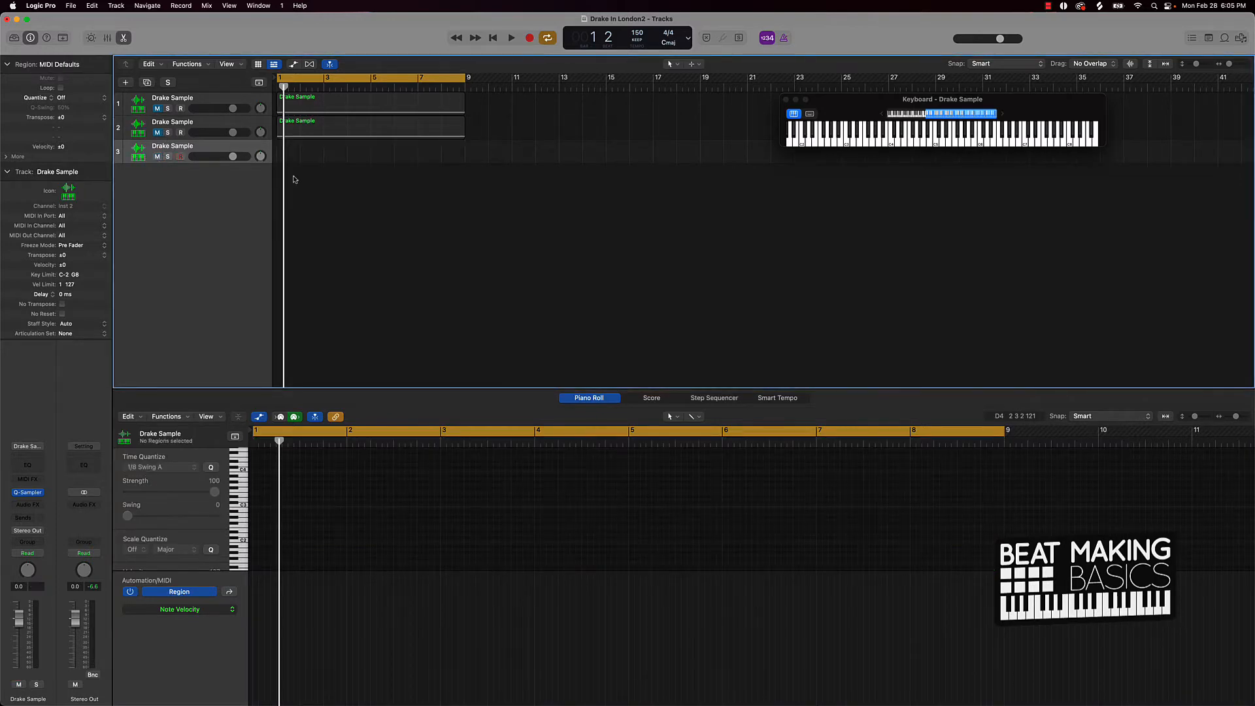
left_click(27, 494)
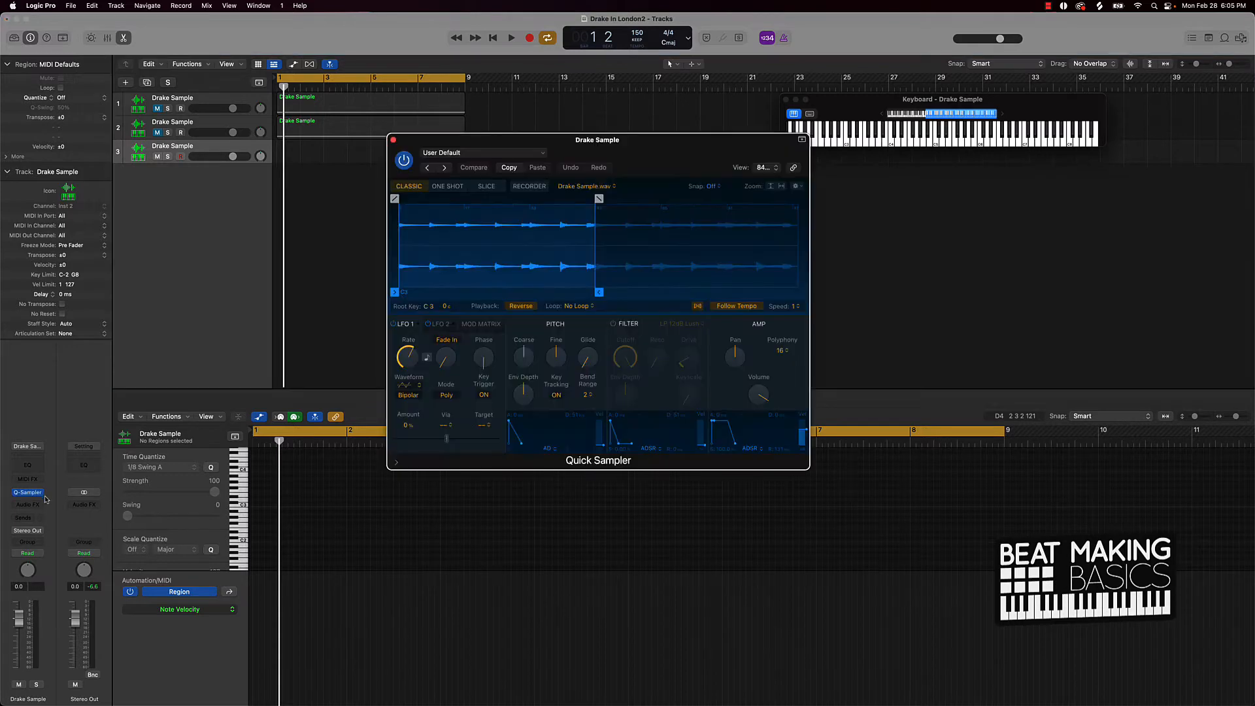
left_click(519, 307)
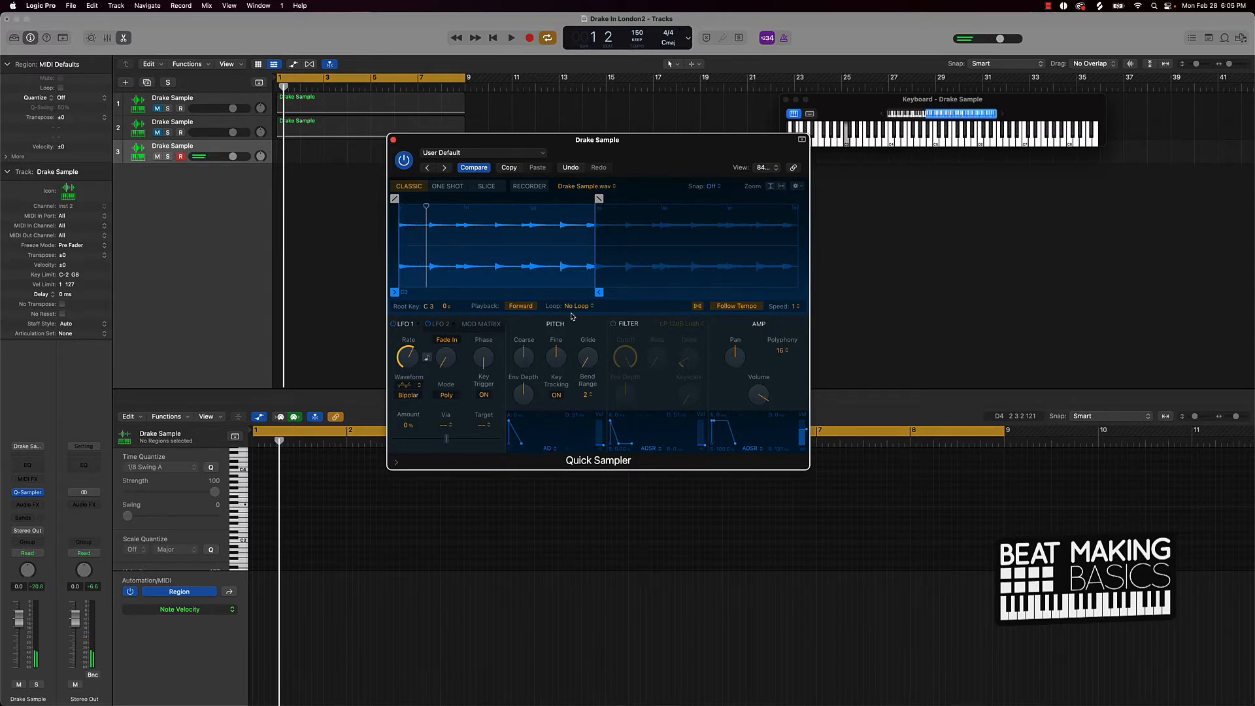
left_click(393, 140)
Record a sustained C3 note across the eight-bar cycle on the third track and quantize it to 1/8 Swing A
key("space")
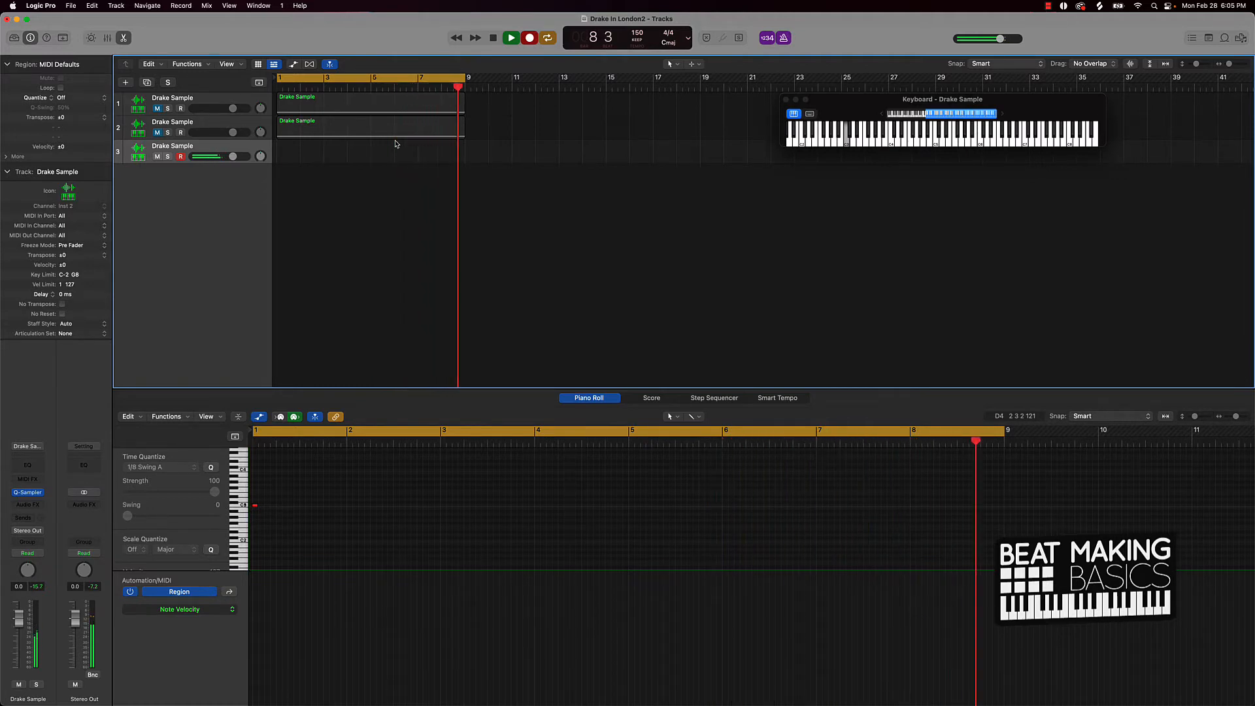
left_click(397, 524)
left_click(269, 507)
left_click(211, 467)
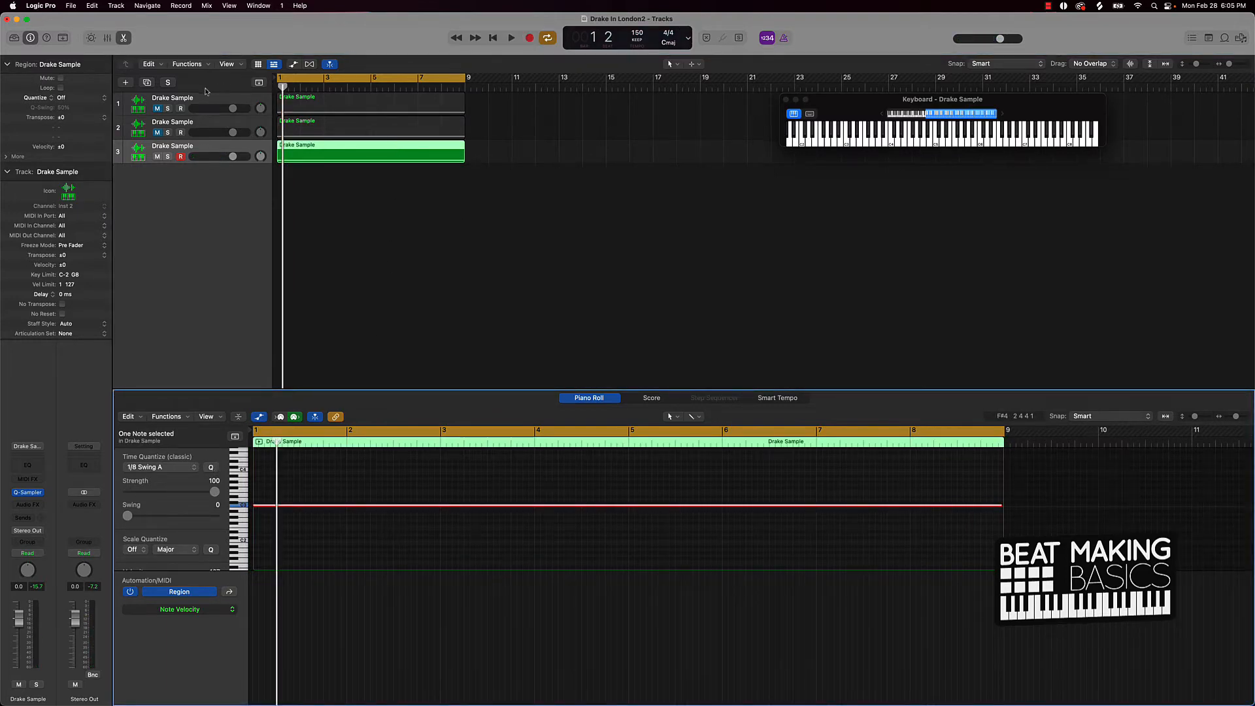
Mute and duplicate the third track, and extend the sample end in the fourth track's Quick Sampler to 98 3 41
key("super+d")
left_click(441, 201)
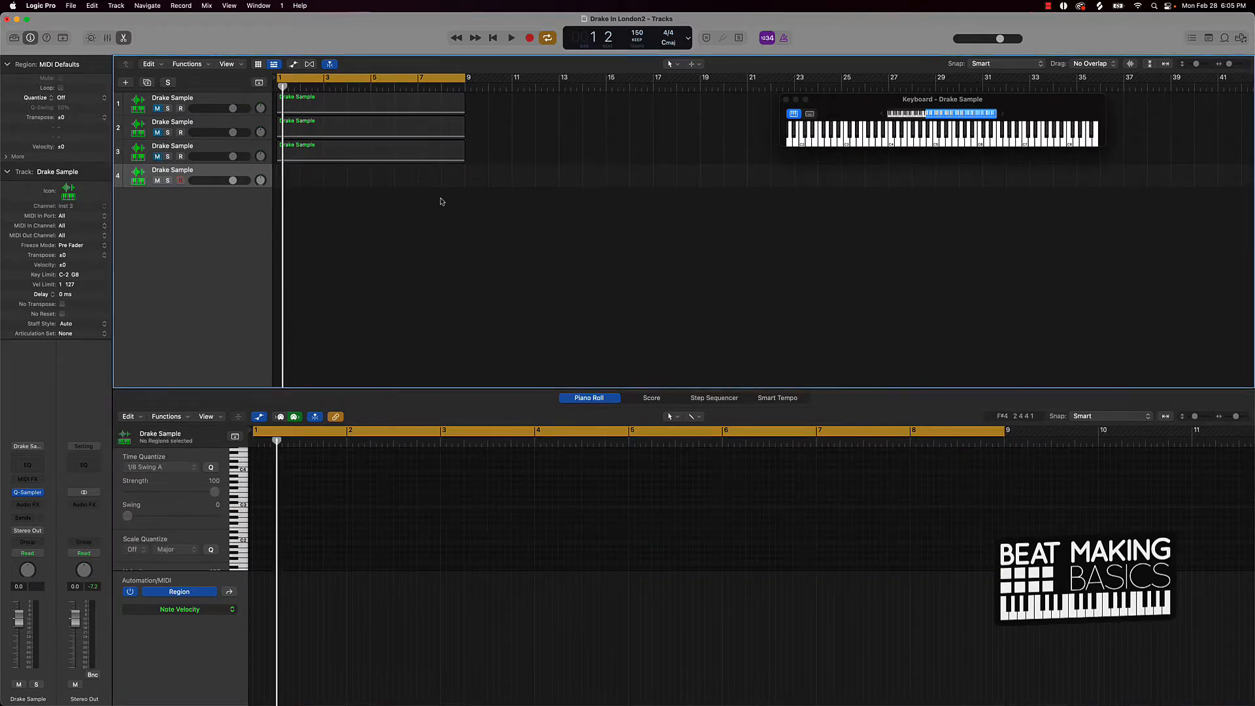
left_click(28, 494)
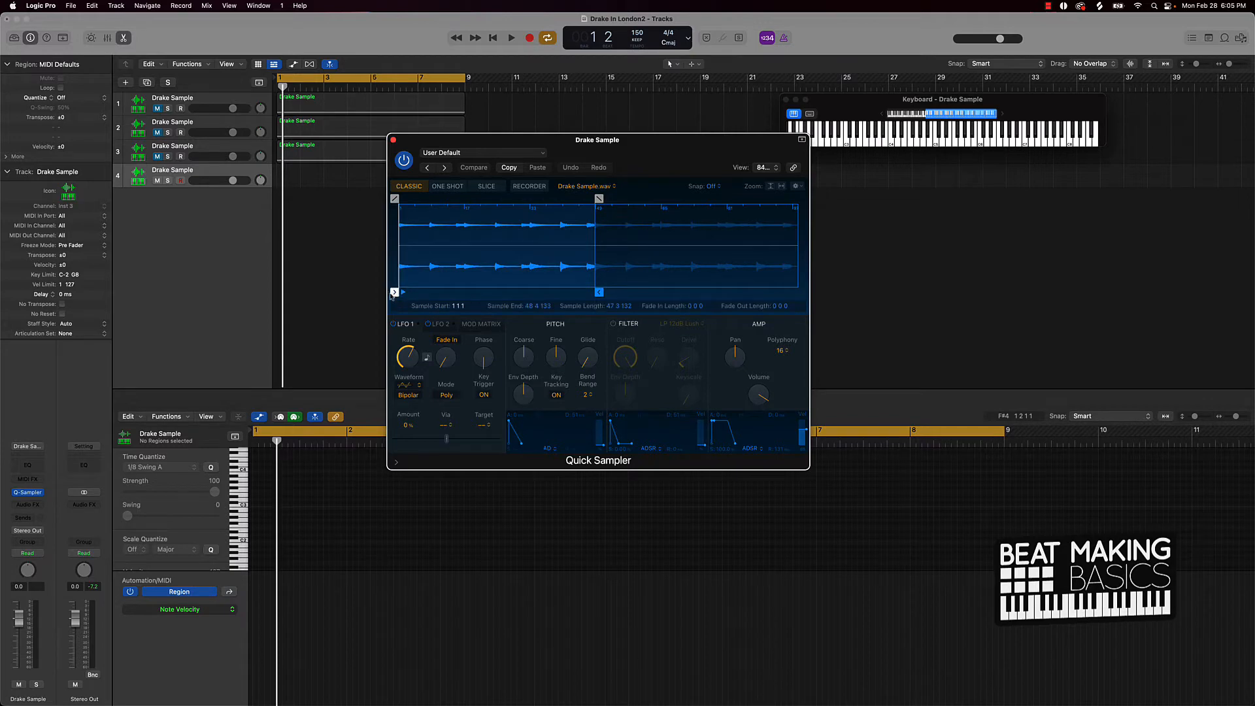
left_click_drag(599, 292, 938, 314)
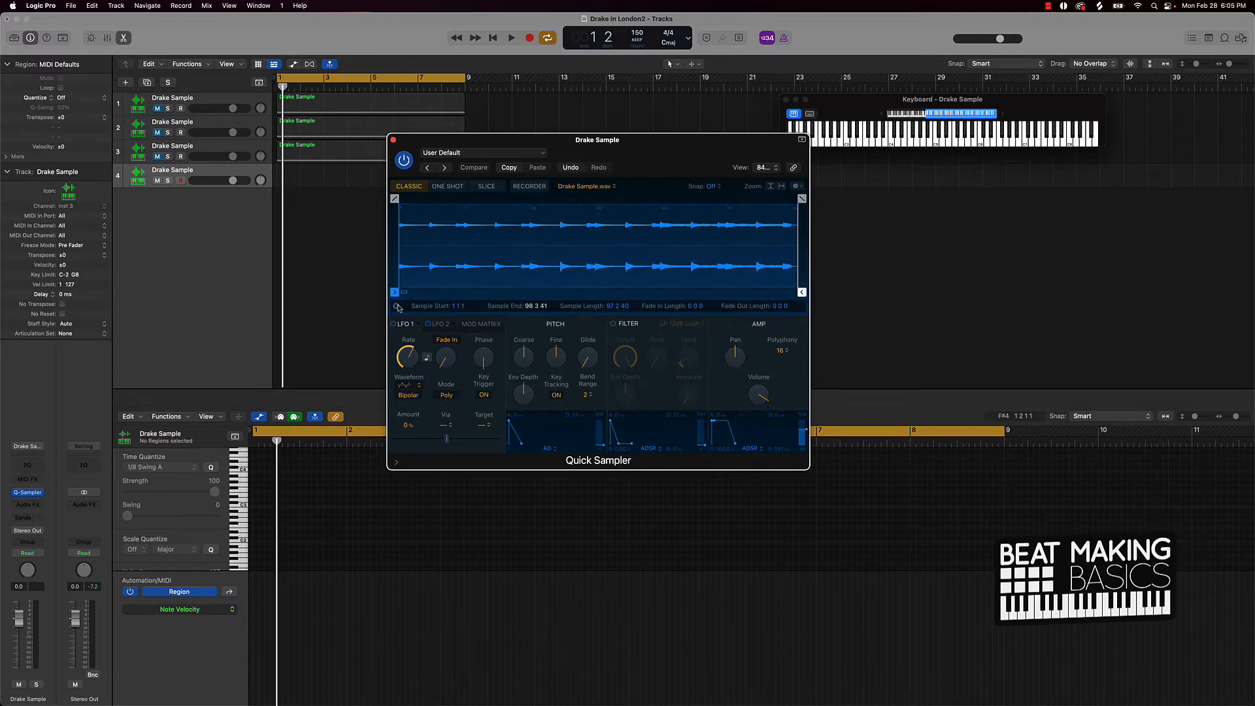
Move the sample start in the fourth track's Quick Sampler to about 64 4 237, at the onset of the louder hit
left_click_drag(393, 293, 598, 292)
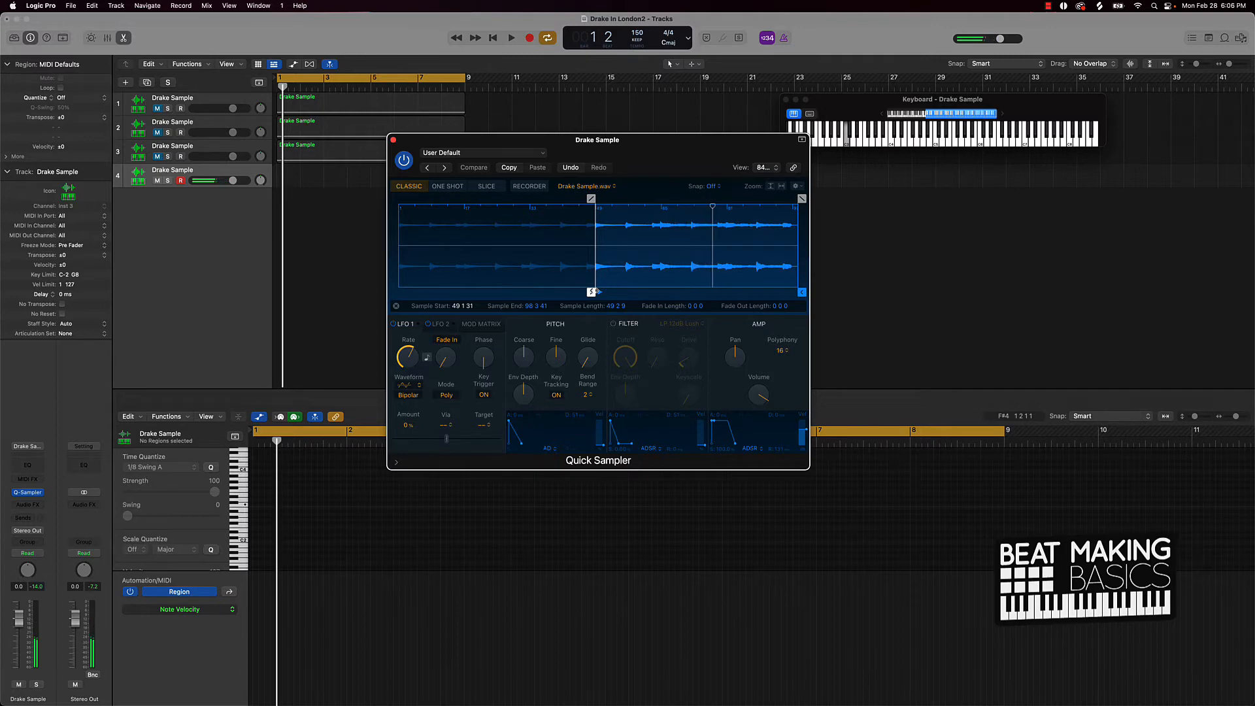
left_click_drag(595, 292, 655, 292)
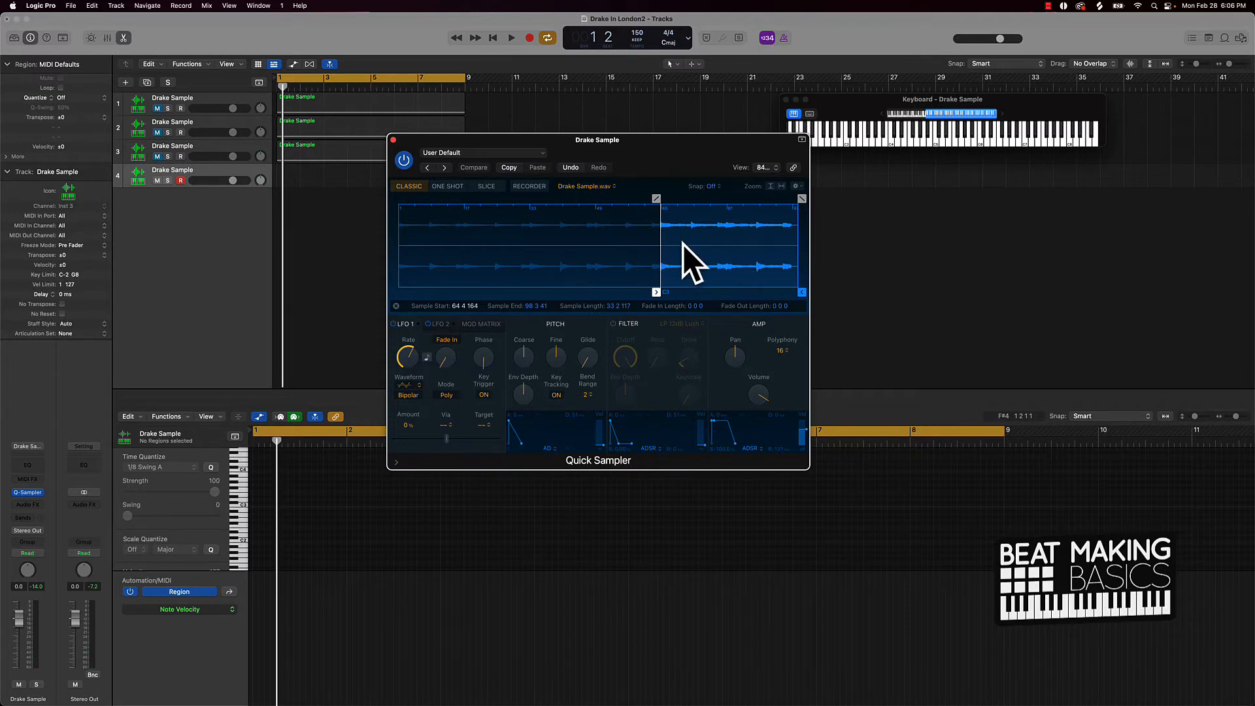
scroll(686, 252, "up", 5)
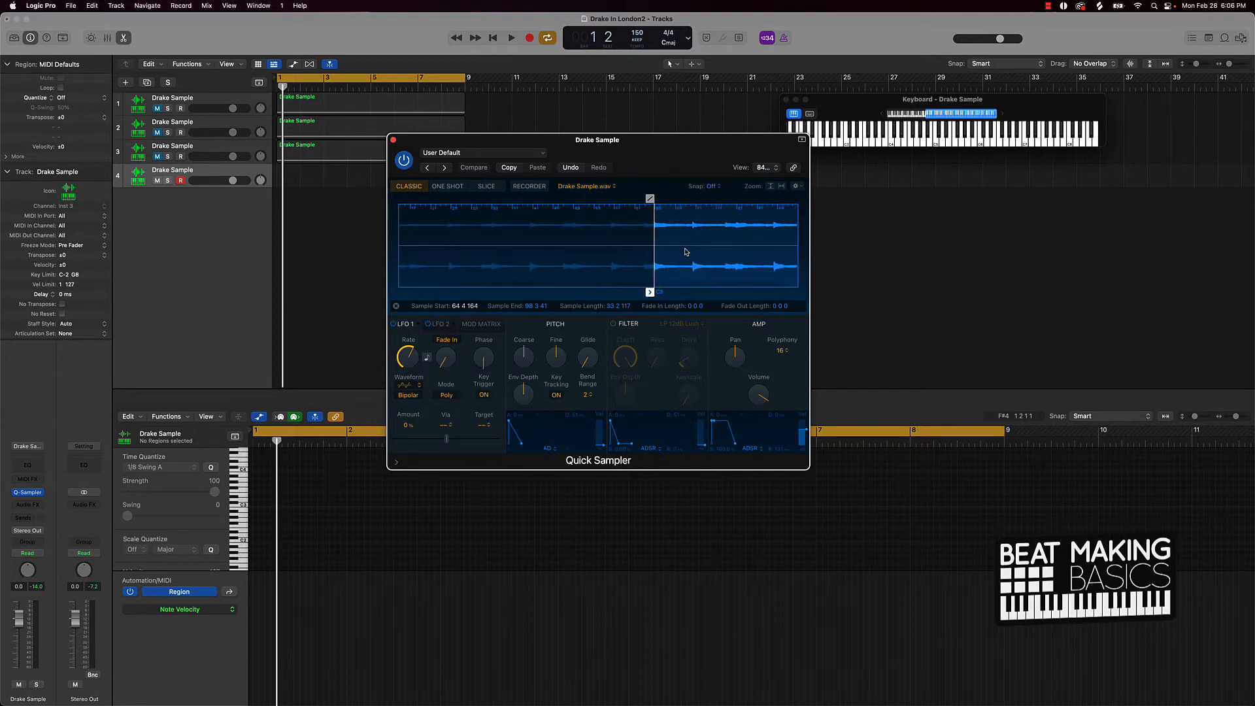
scroll(686, 251, "up", 5)
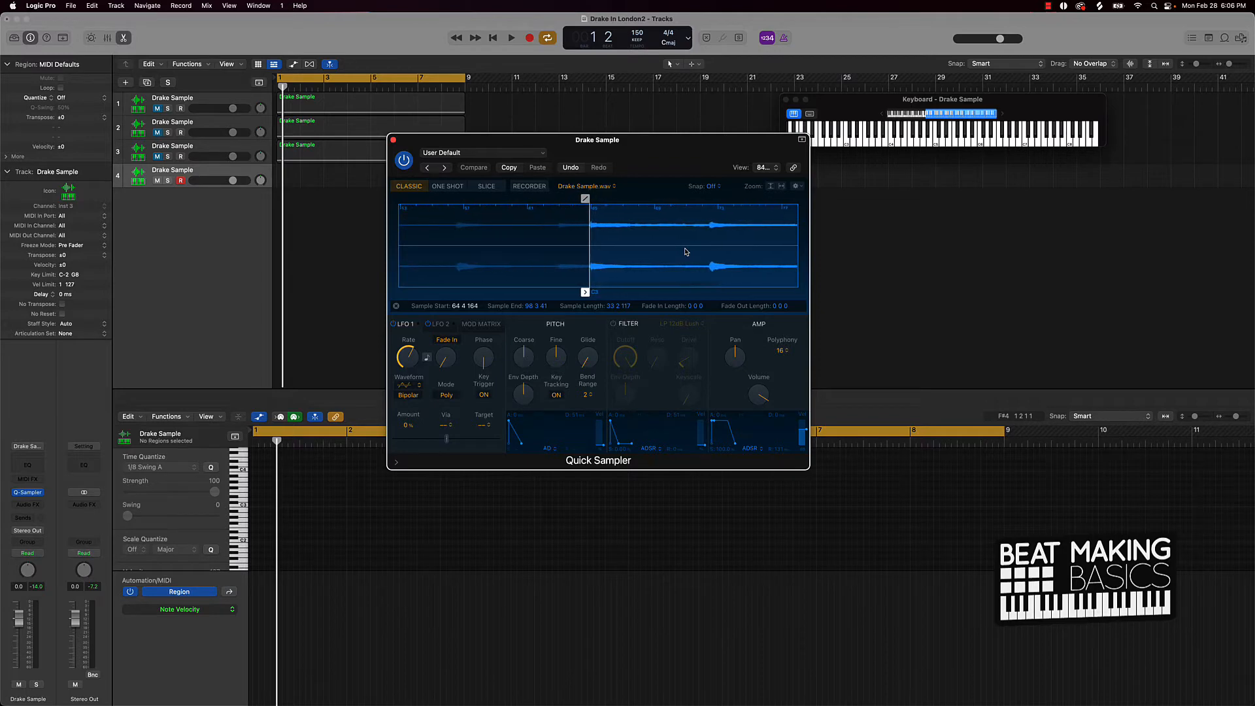
scroll(685, 251, "up", 2)
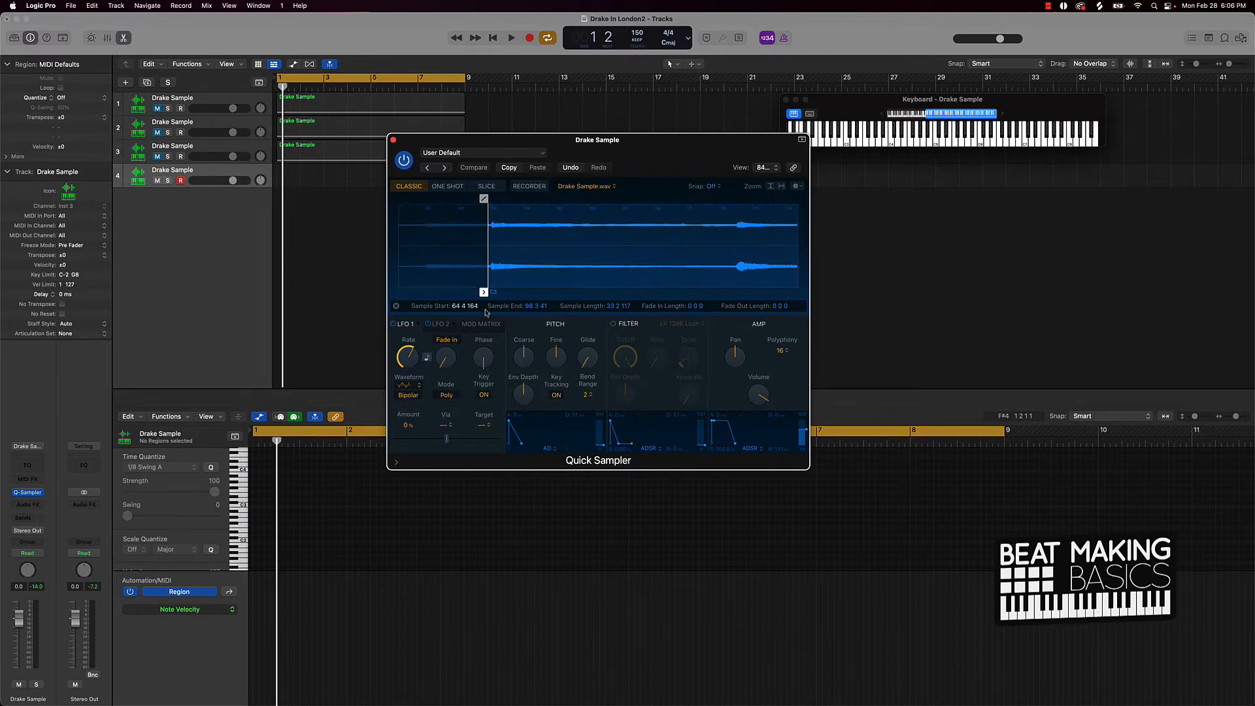
left_click_drag(481, 292, 486, 293)
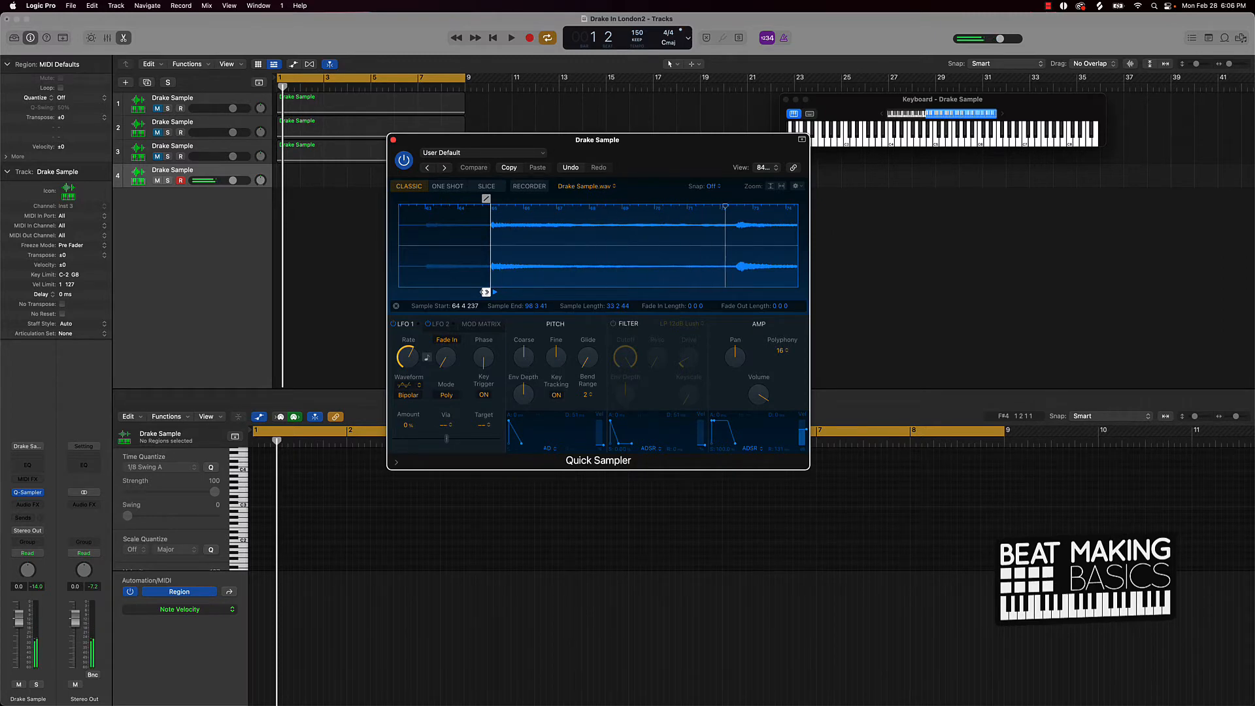
Record a sustained C3 note across the eight-bar cycle on the fourth track, moving the Quick Sampler window clear of the regions
key("space")
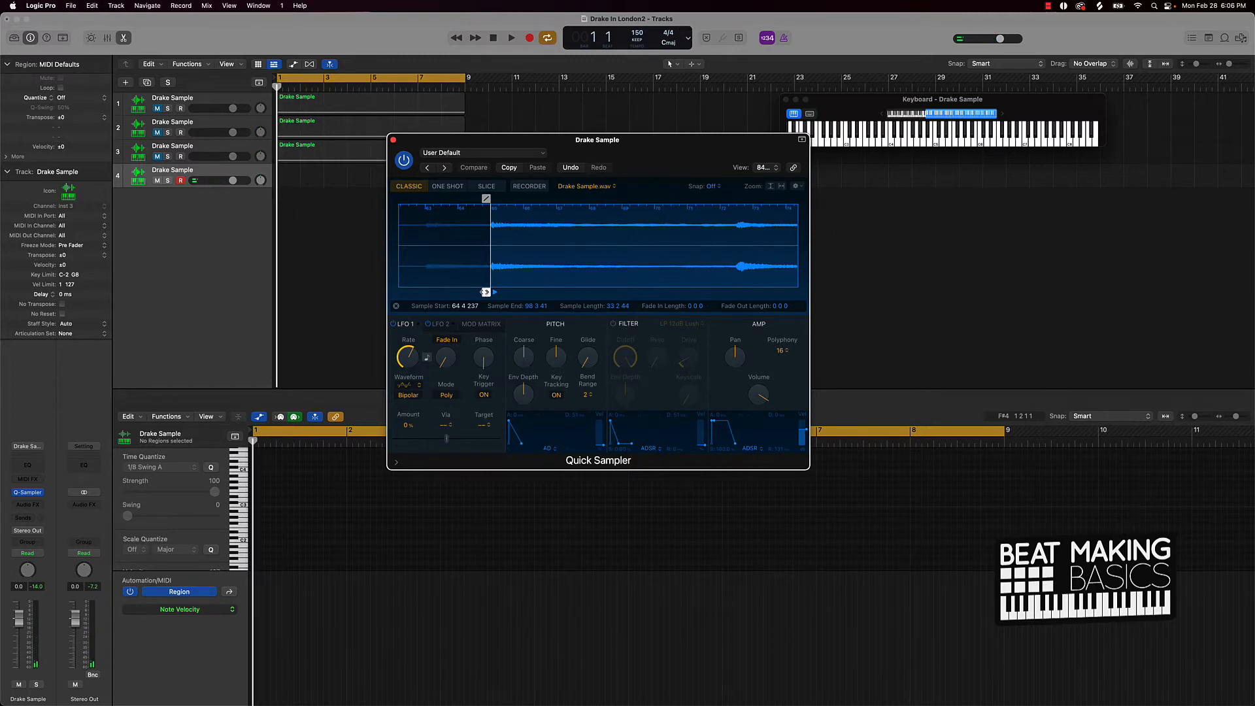
key("r")
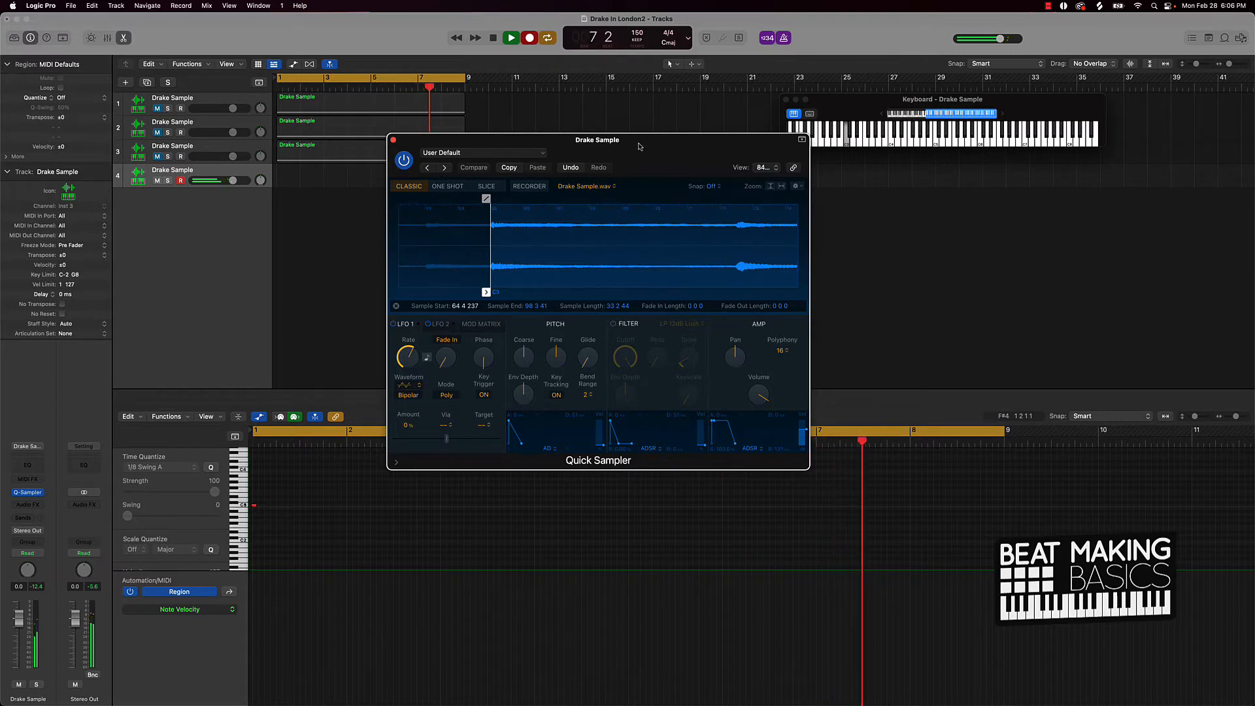
left_click_drag(638, 141, 744, 174)
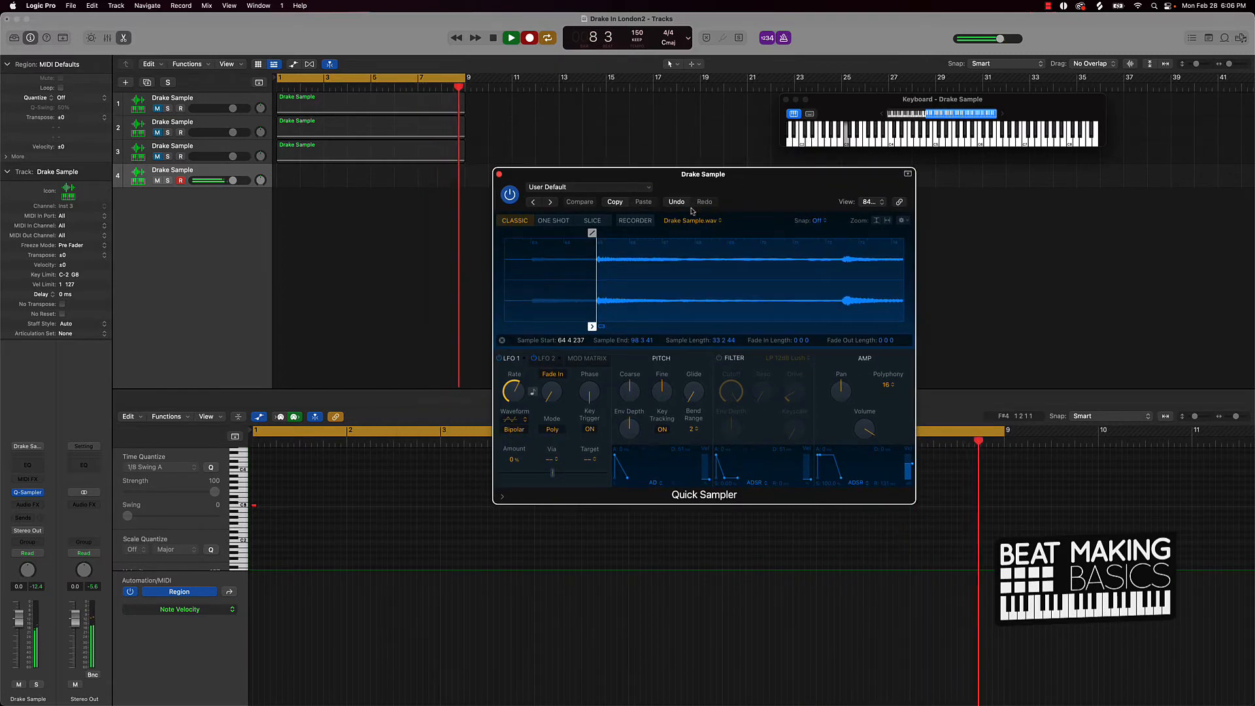
key("space")
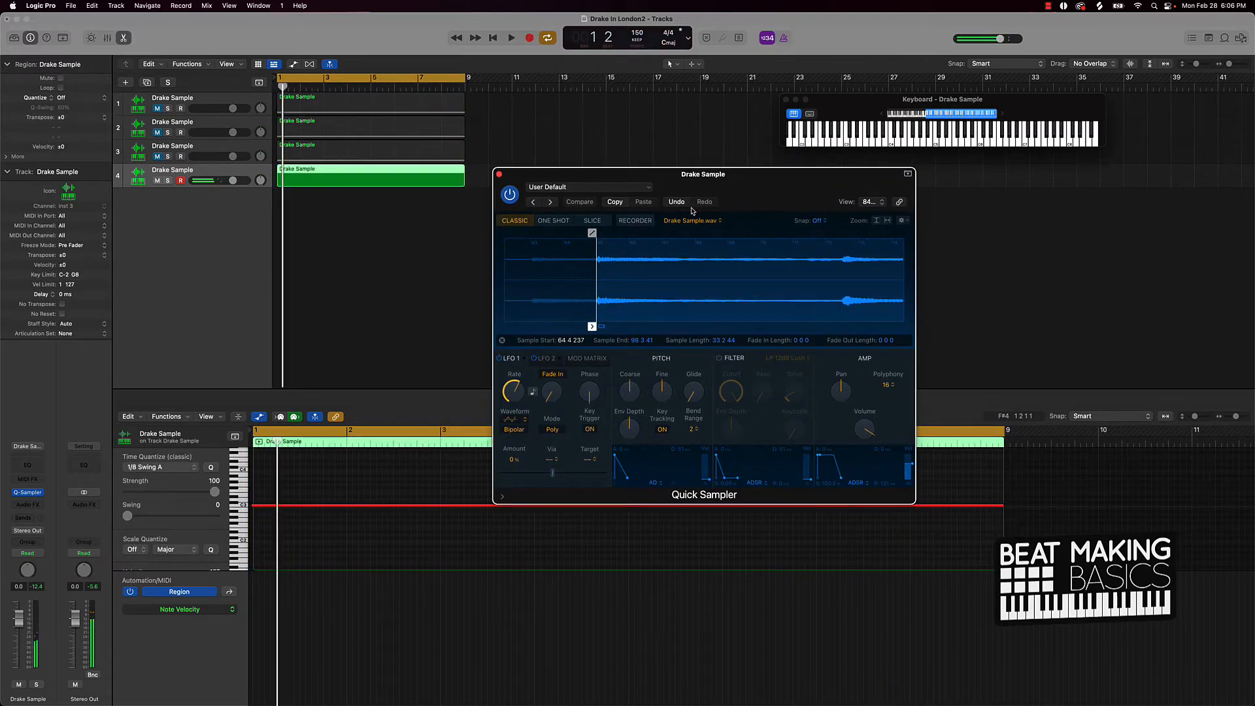
Quantize the fourth track's recorded note to 1/8 Swing A and close the Quick Sampler window
left_click(386, 522)
key("super+a")
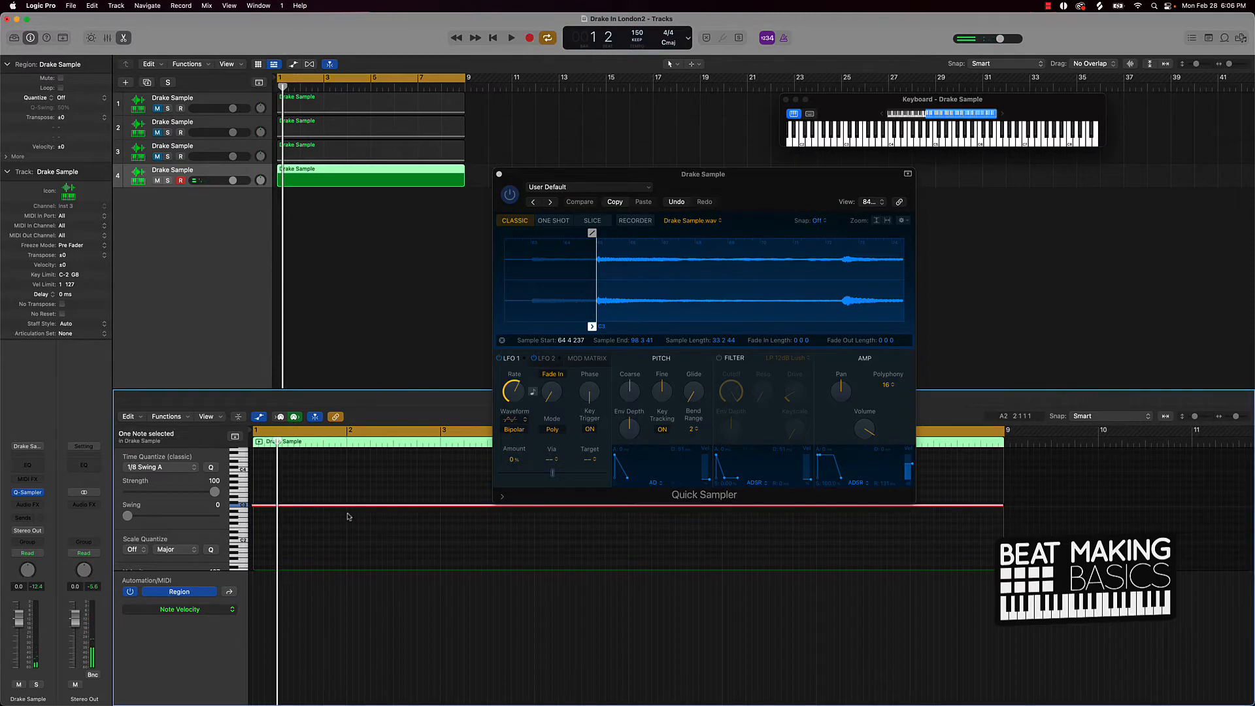
left_click(212, 468)
left_click(371, 479)
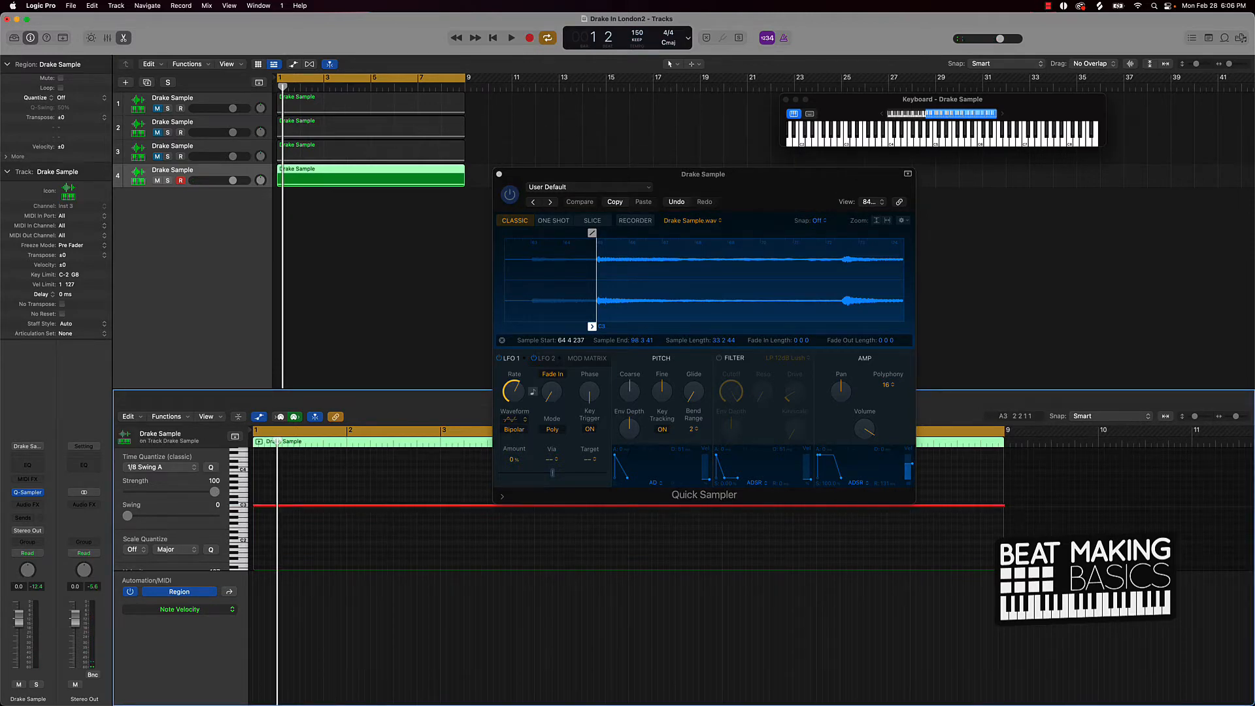
left_click(500, 175)
left_click(448, 272)
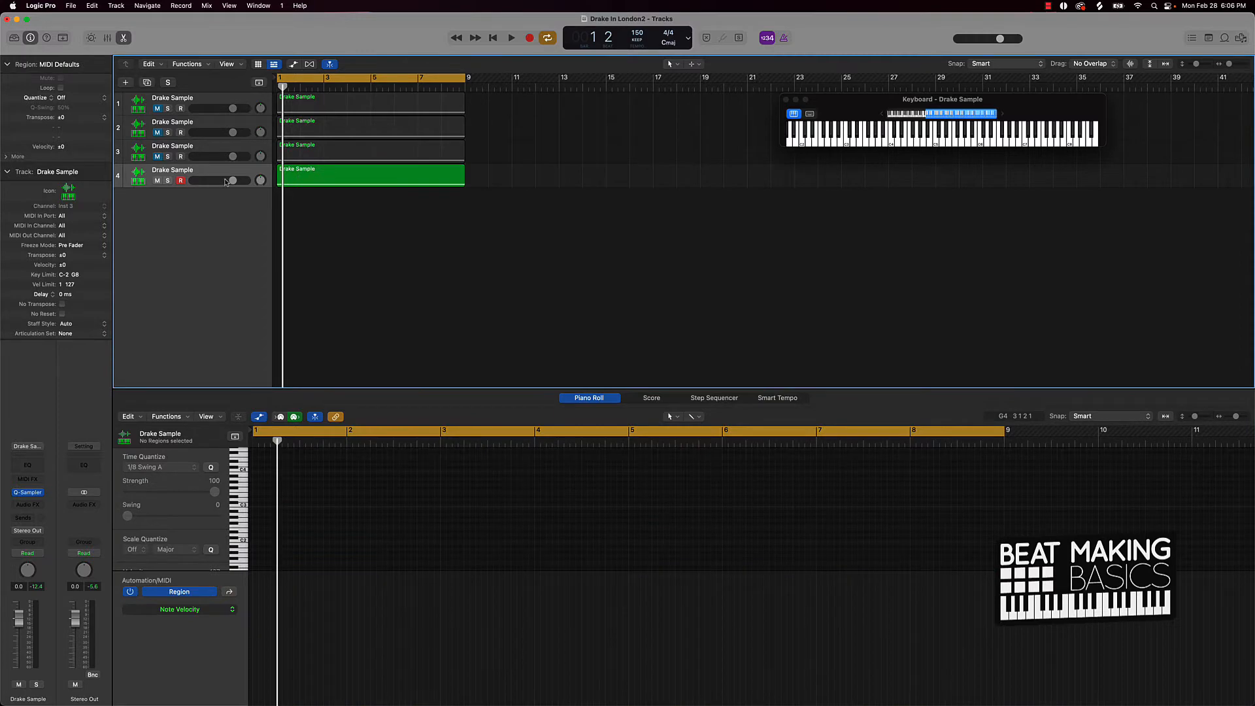
Mute the fourth track, and unmute all four Drake Sample tracks together
left_click(152, 183)
left_click(157, 180)
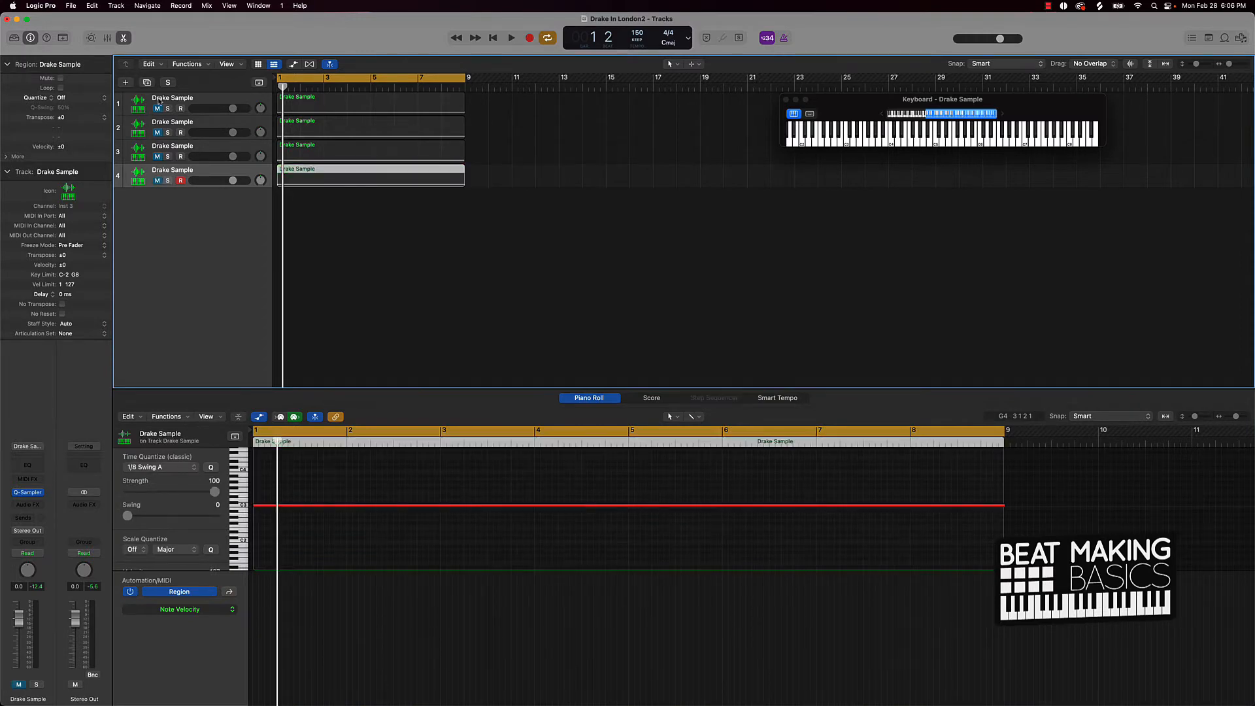
left_click_drag(157, 108, 154, 200)
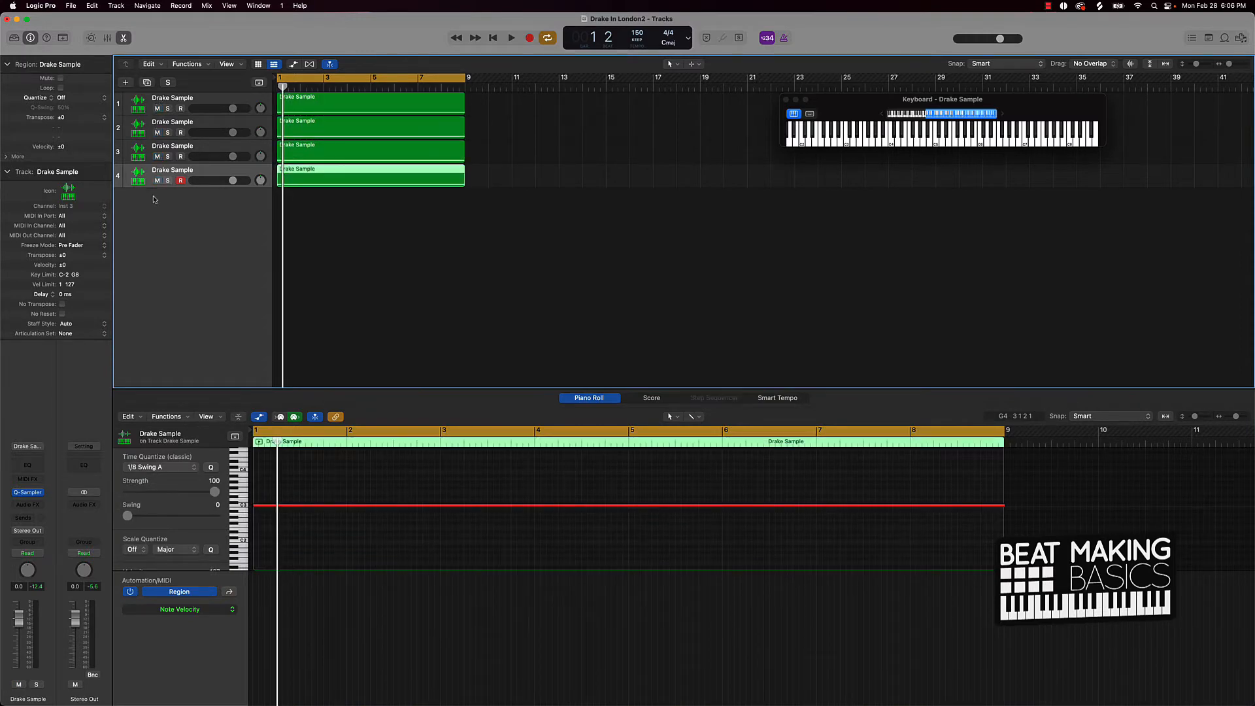
Bounce the first track's region in place to a new track as "Drake Sample Rev 1", leaving the source region, and mute the source track
left_click(239, 100)
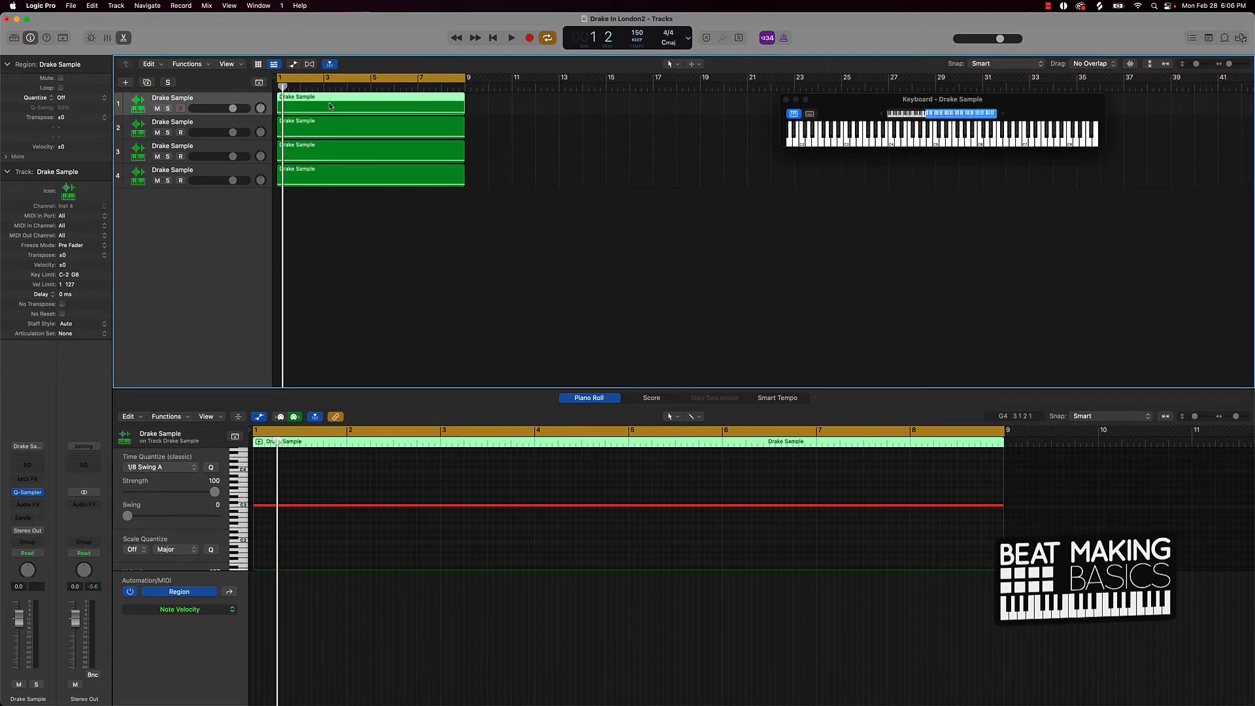
scroll(331, 106, "right", 1)
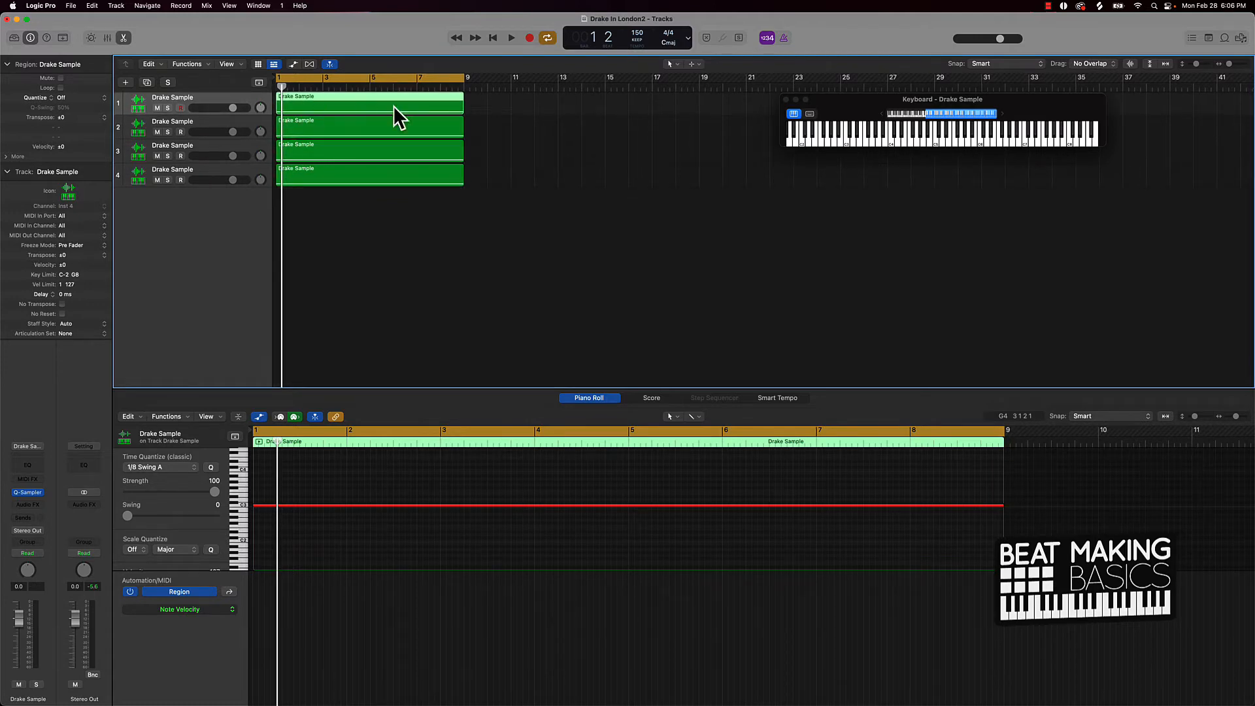
scroll(348, 102, "left", 1)
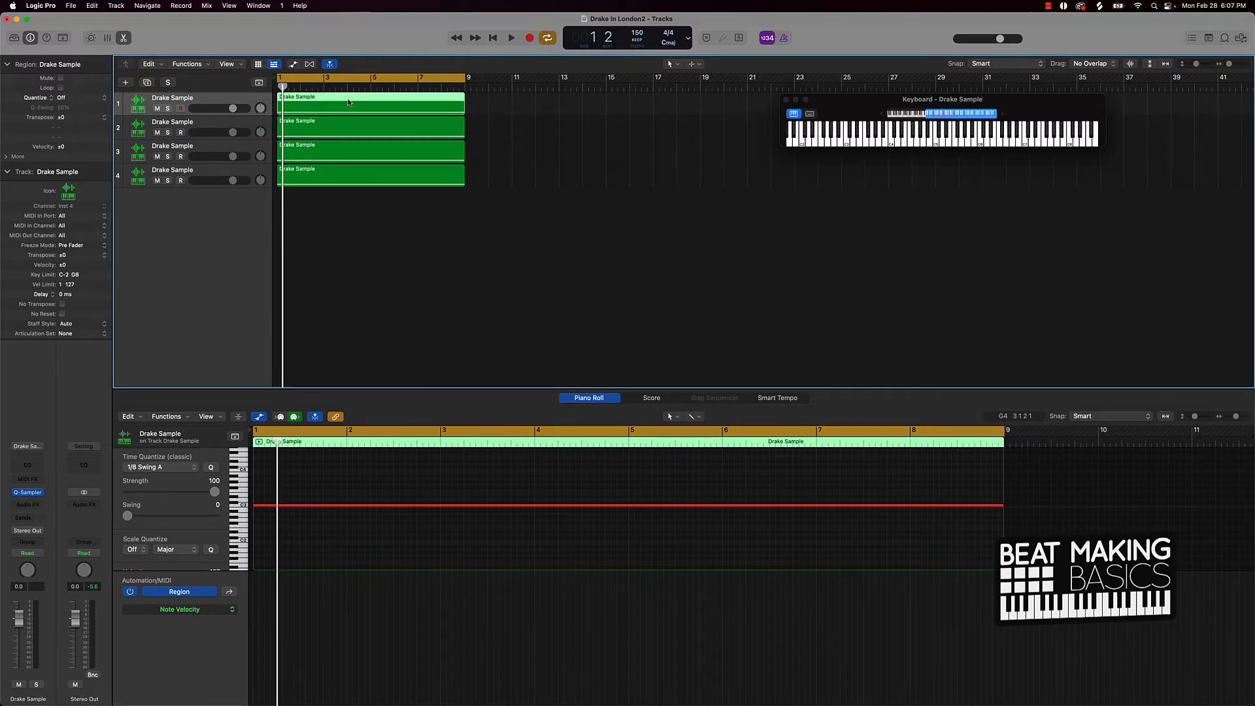
right_click(308, 107)
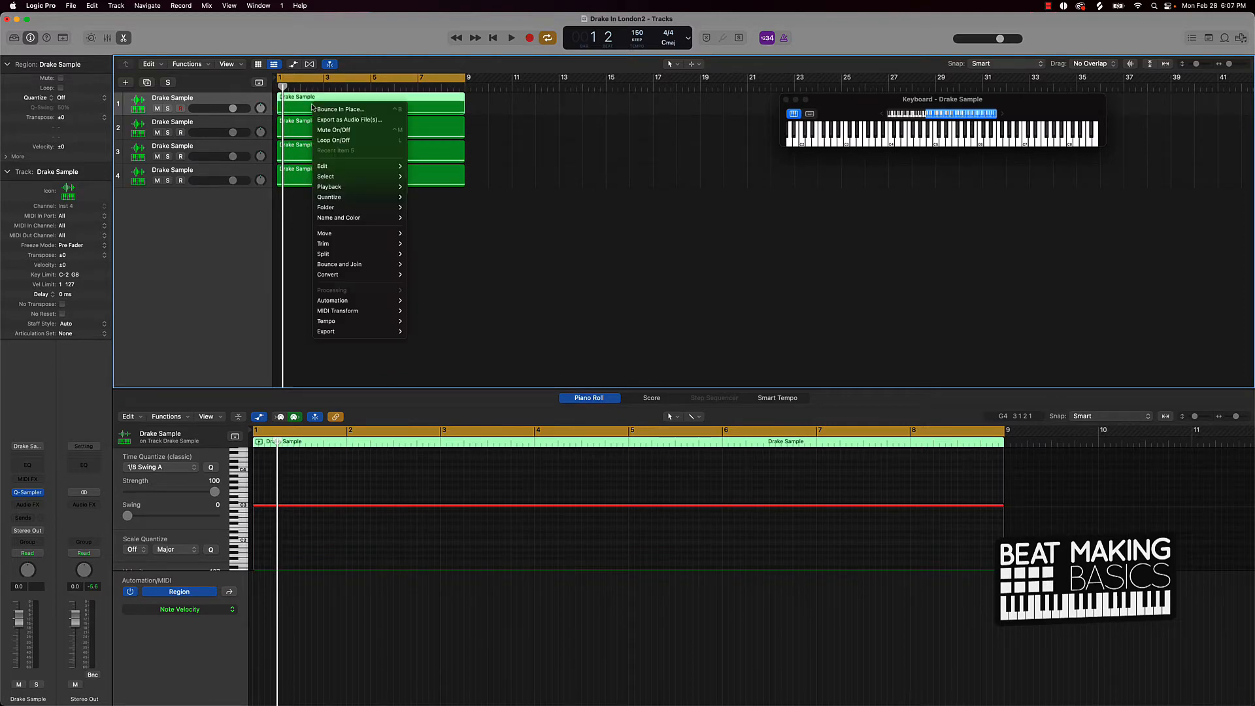
left_click(366, 110)
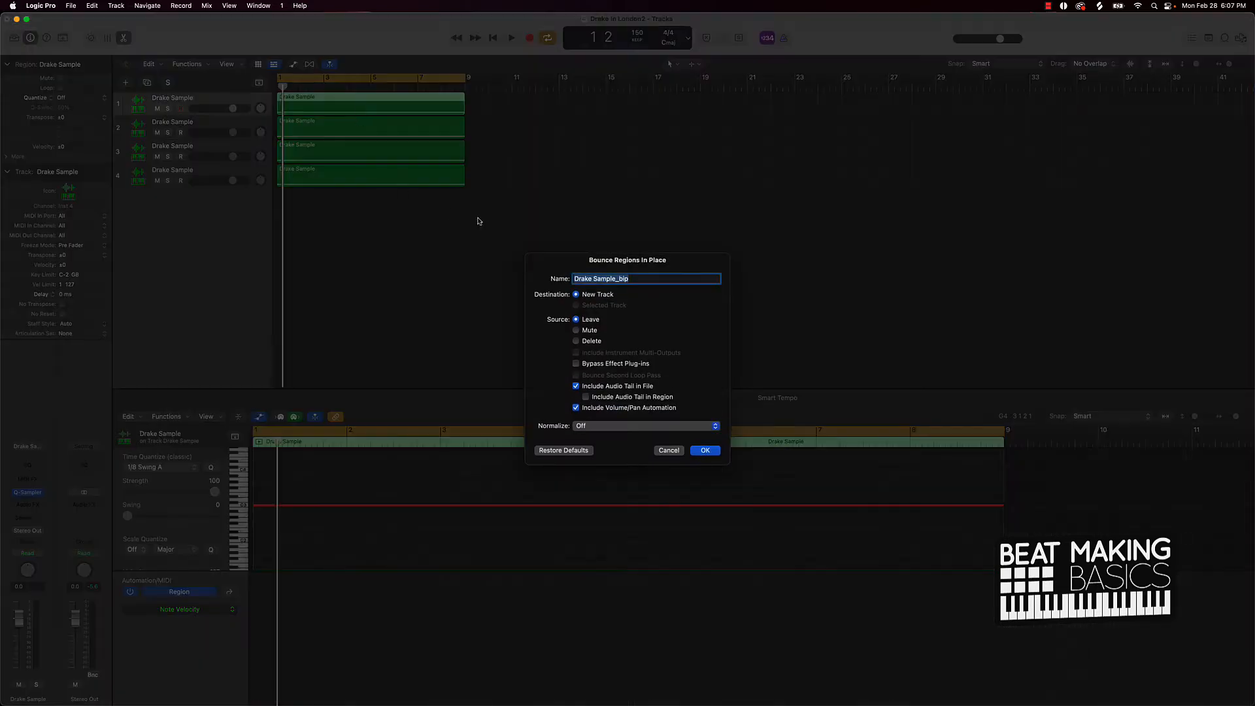
key("Right")
type("Rev 1")
key("Return")
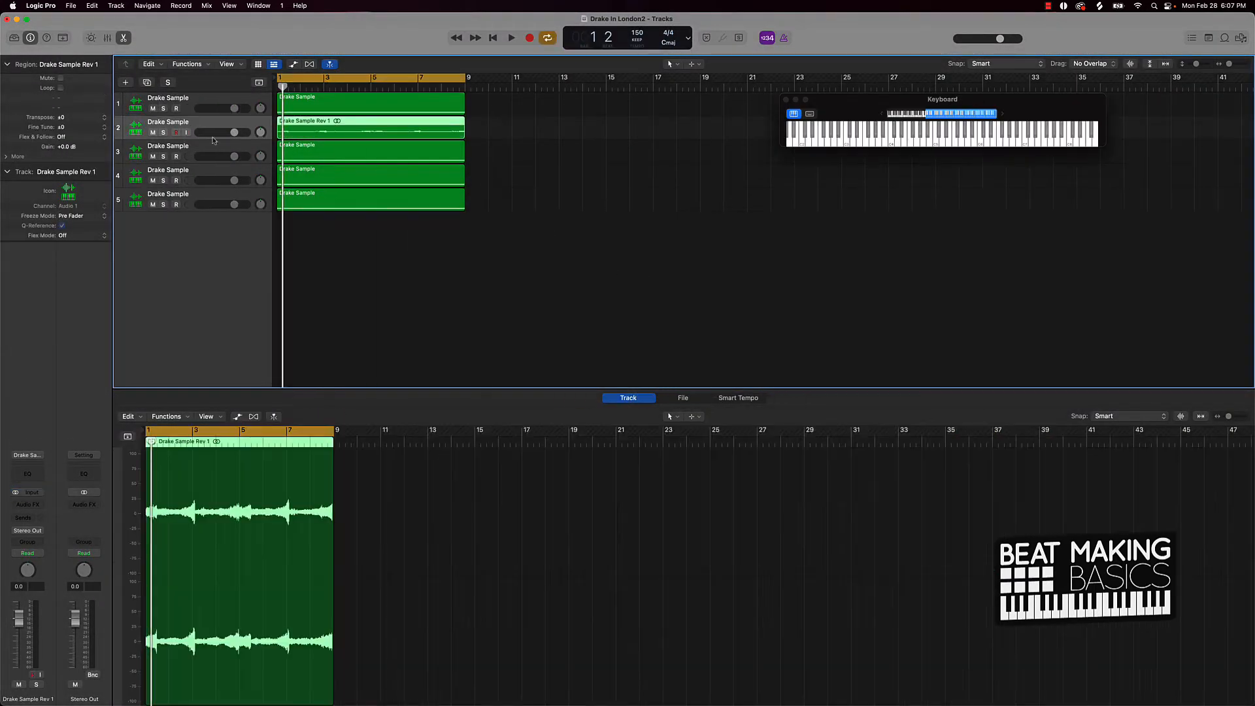
left_click(153, 108)
Bounce the second sampler track's region in place to a new track as "Drake Sample Rev 2" and mute its source track
left_click(194, 149)
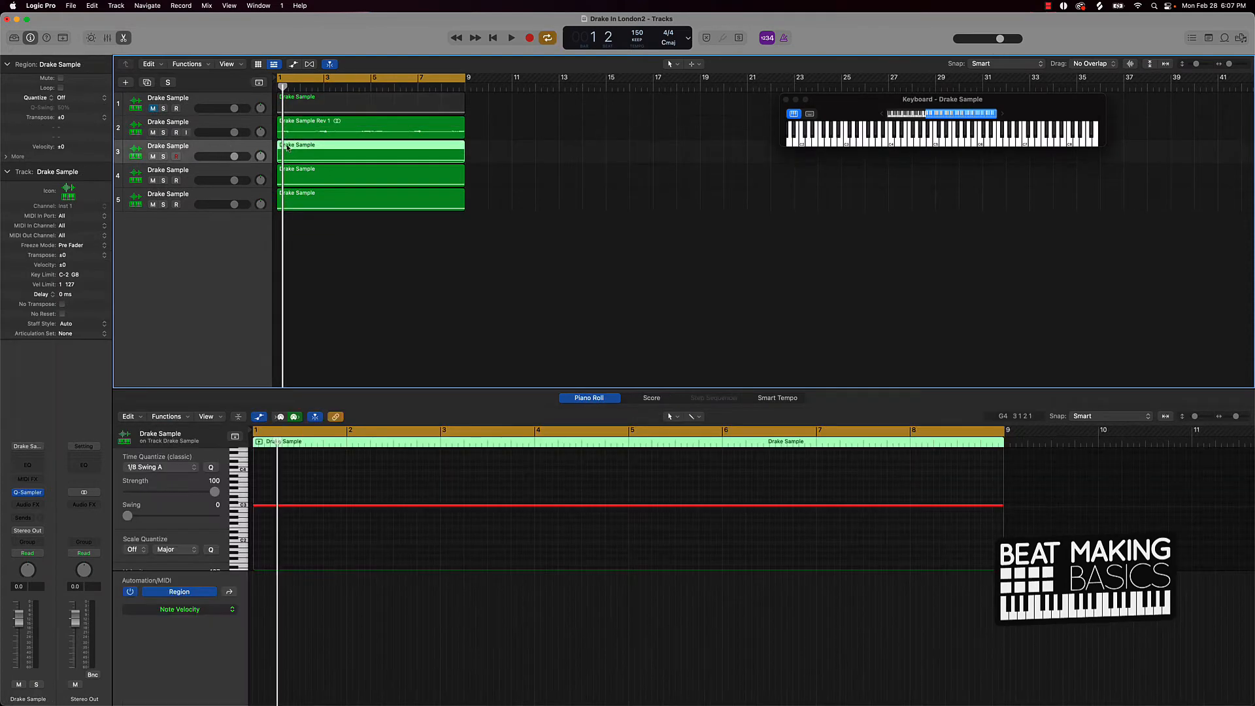
right_click(313, 143)
left_click(345, 150)
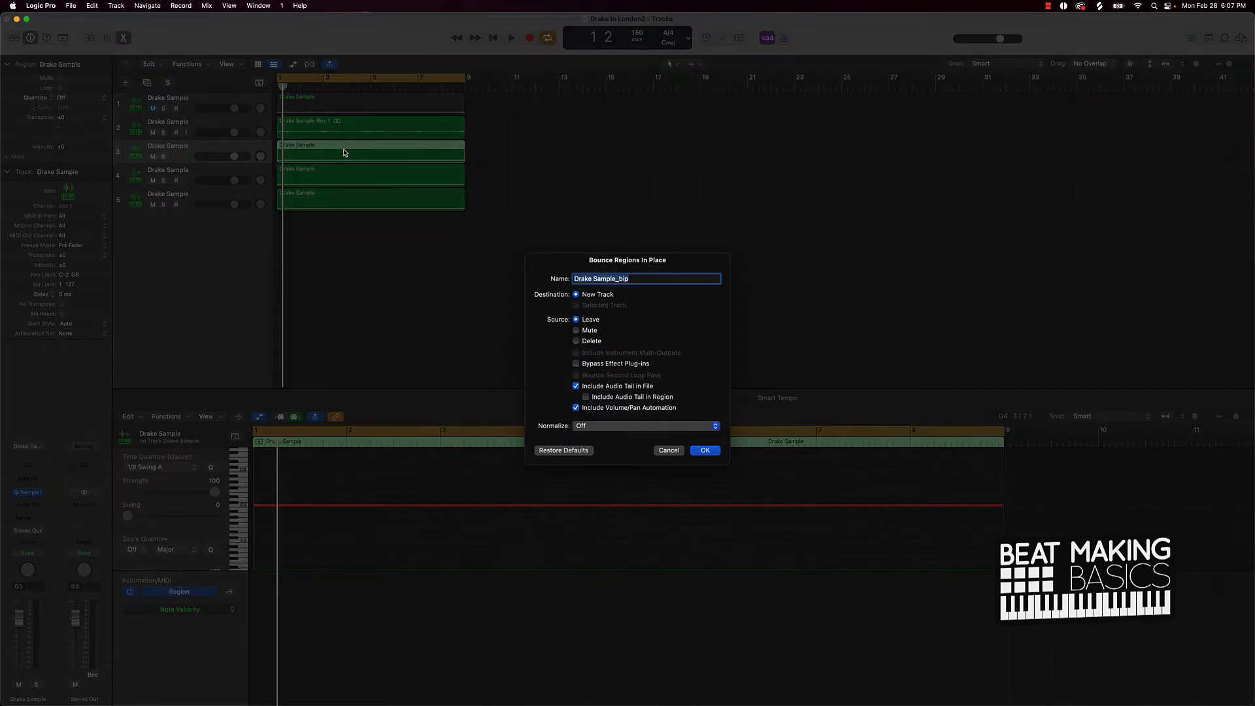
left_click(644, 277)
type("Rev 2")
key("Return")
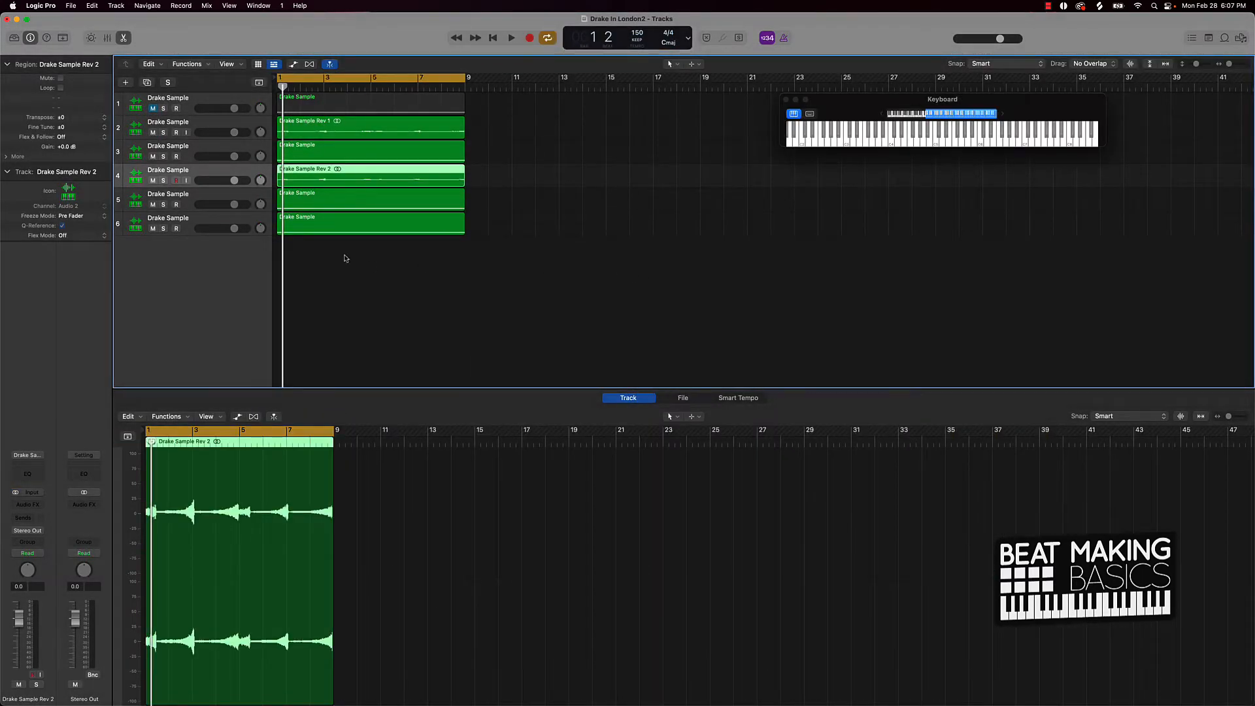
left_click(152, 157)
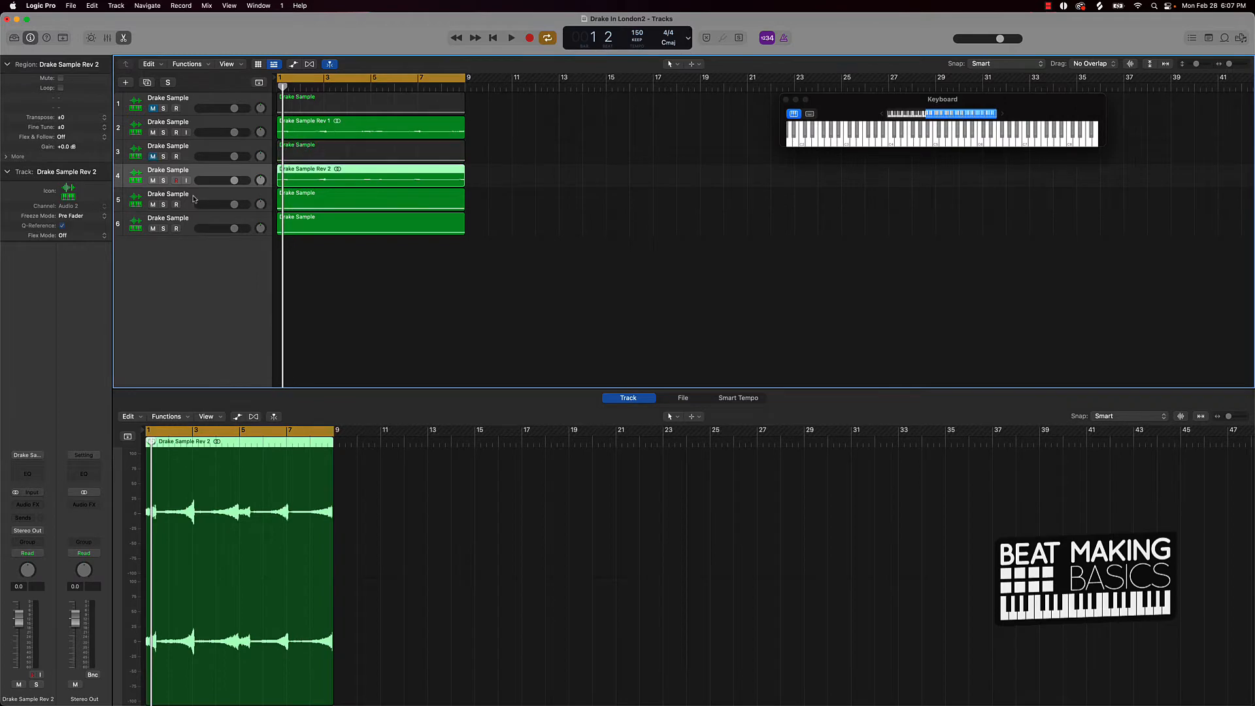
Bounce the third sampler track's region in place as "Drake Sample Forward 1", and mute its source track and move it above the Rev 2 track
left_click(194, 198)
right_click(309, 199)
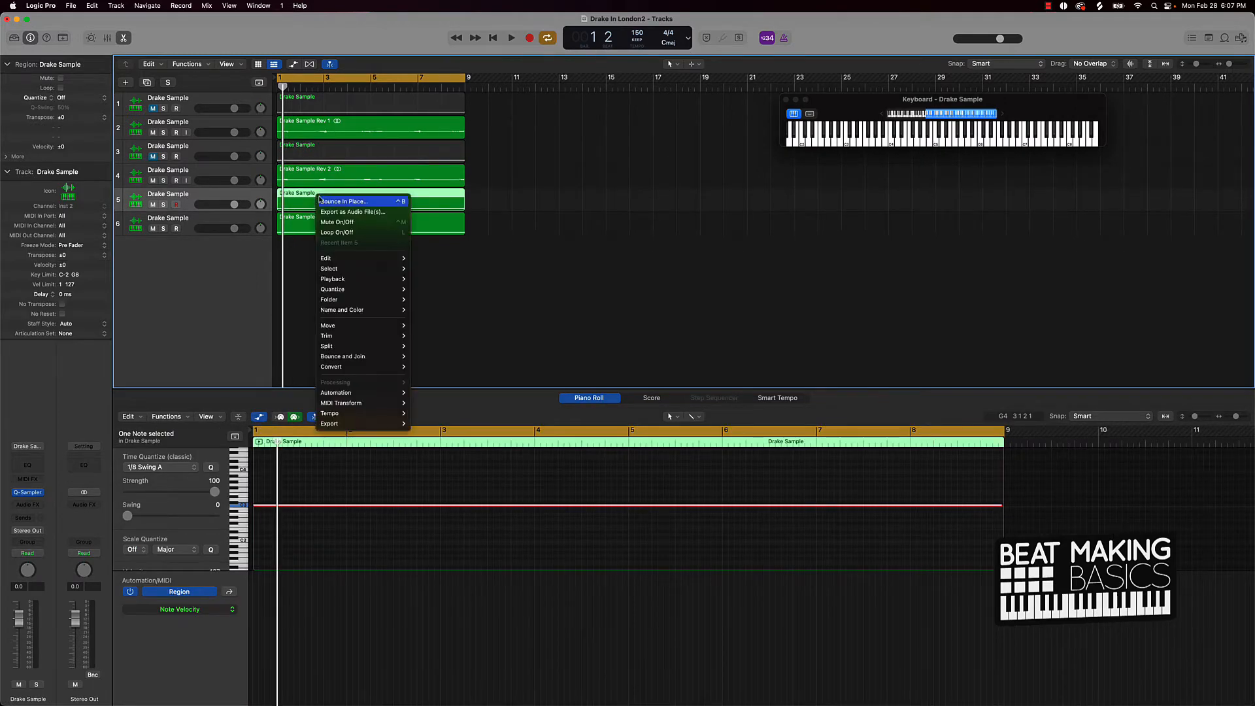
left_click(344, 203)
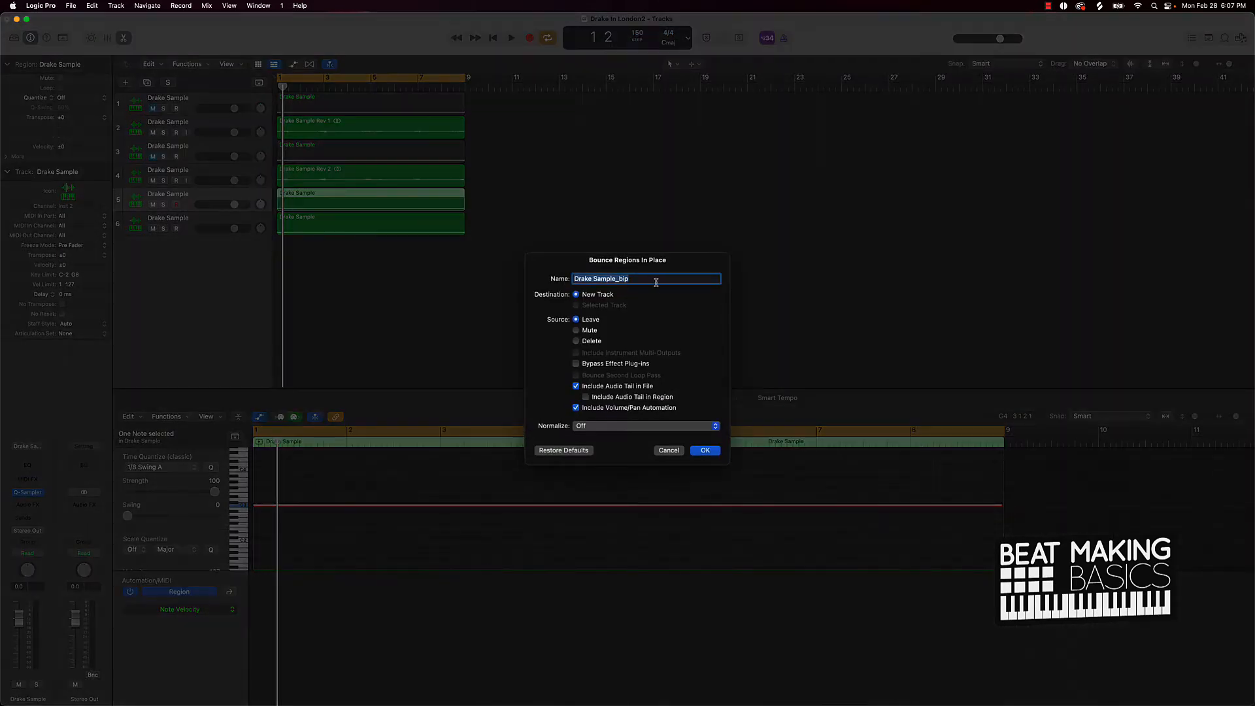
left_click(656, 279)
key("Return")
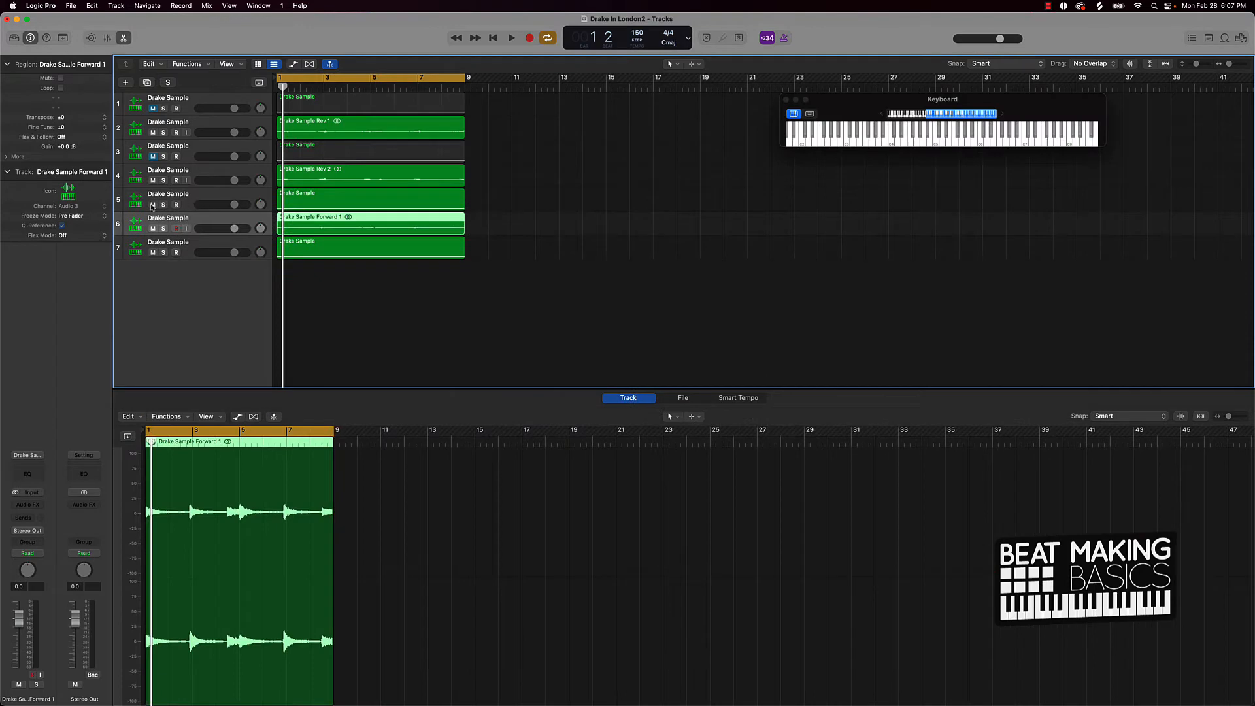
left_click_drag(159, 200, 133, 178)
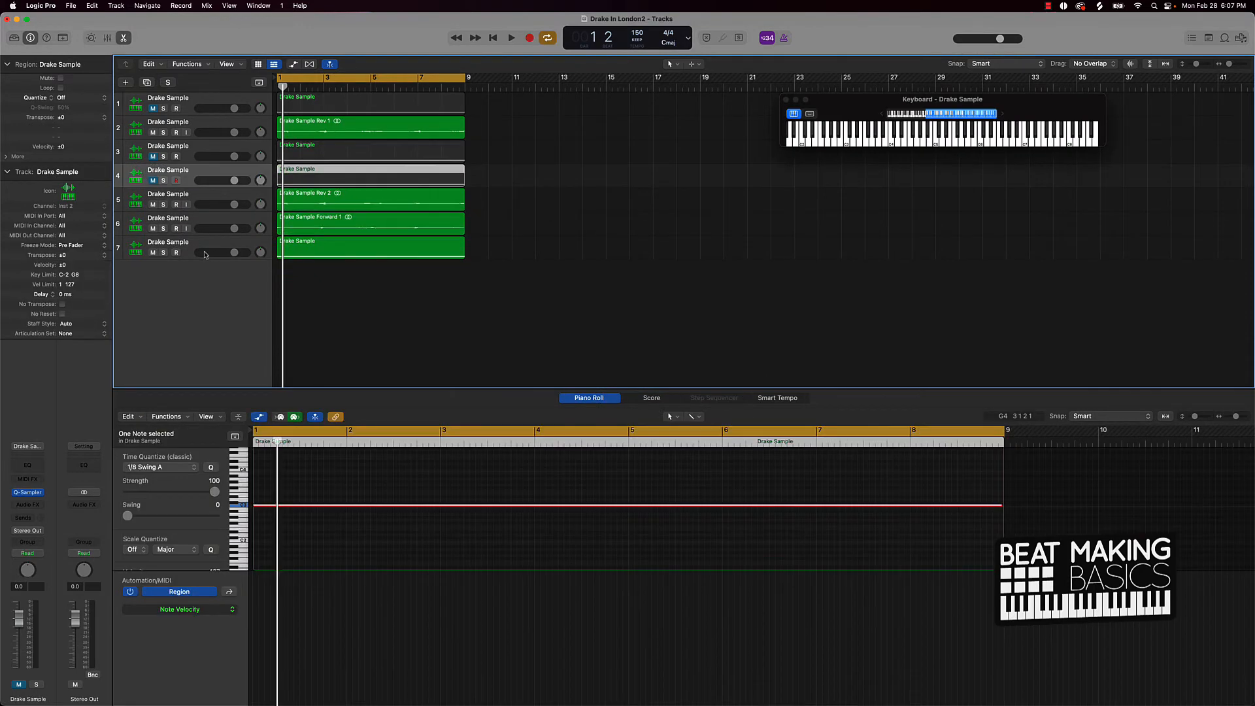
Bounce the last sampler track's region in place to a new track as "Drake Sample Forward 2"
left_click(320, 250)
right_click(321, 249)
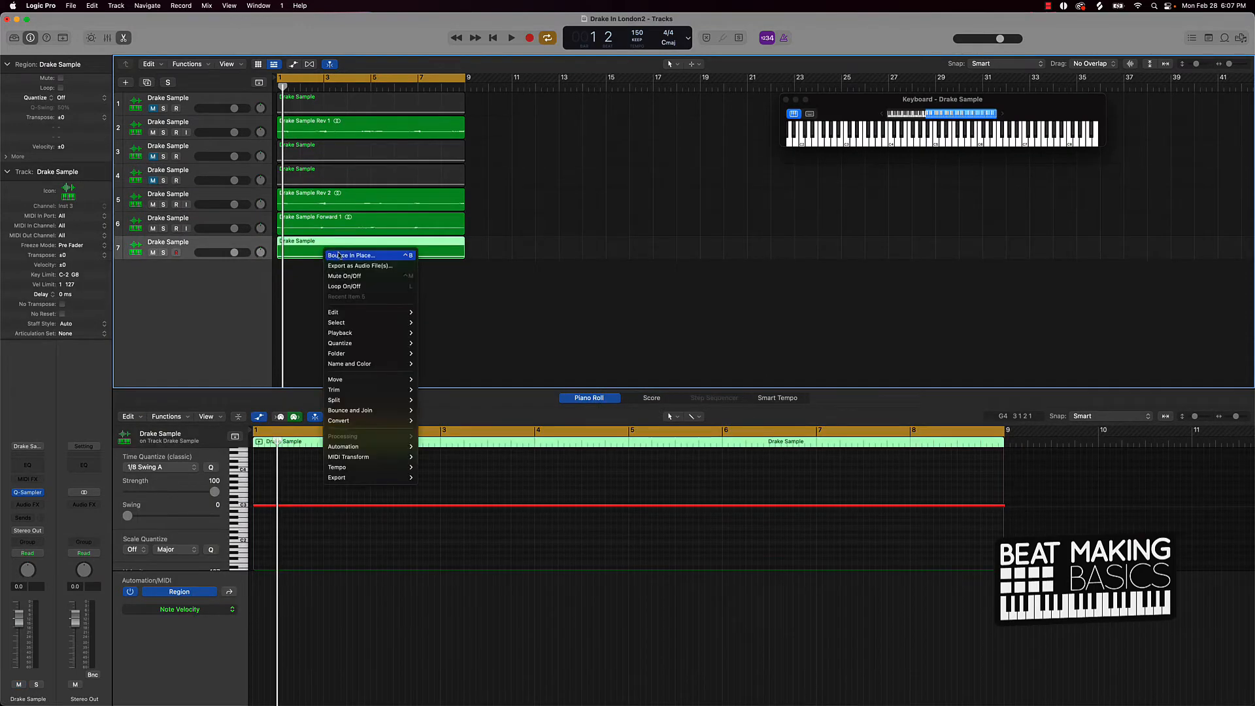
left_click(339, 255)
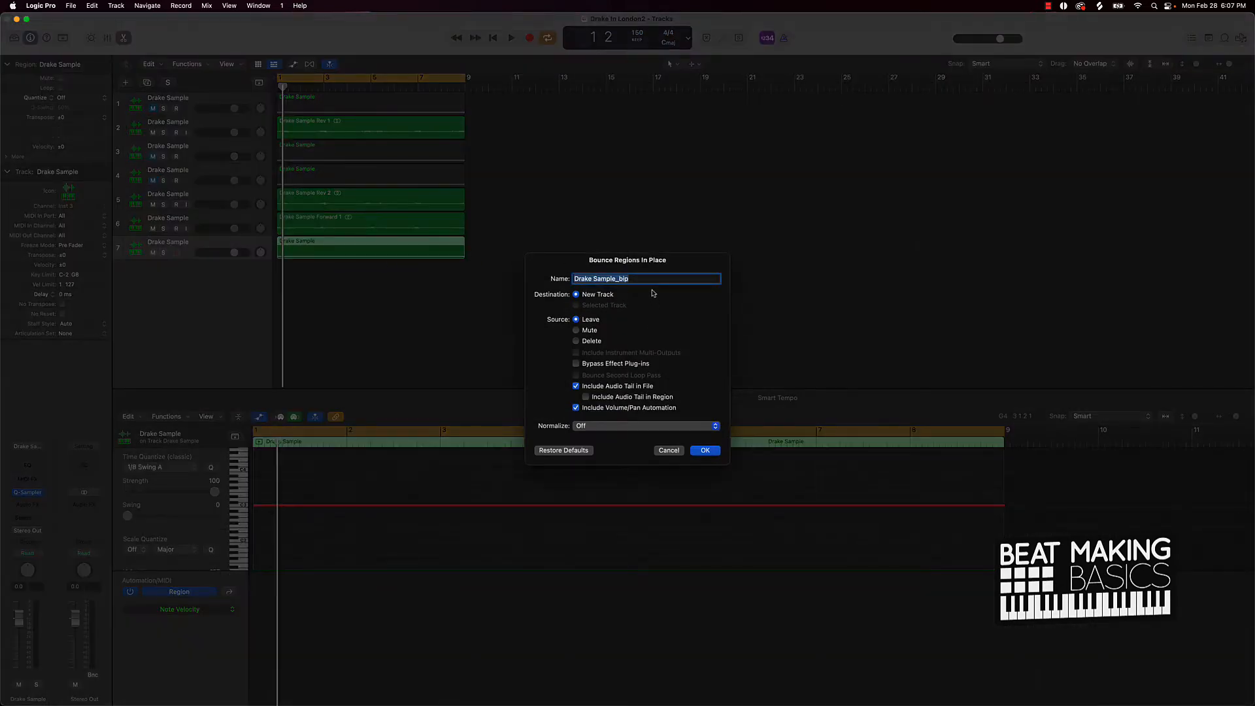
left_click(650, 281)
key("BackSpace")
key("BackSpace")
type("ward")
key("Return")
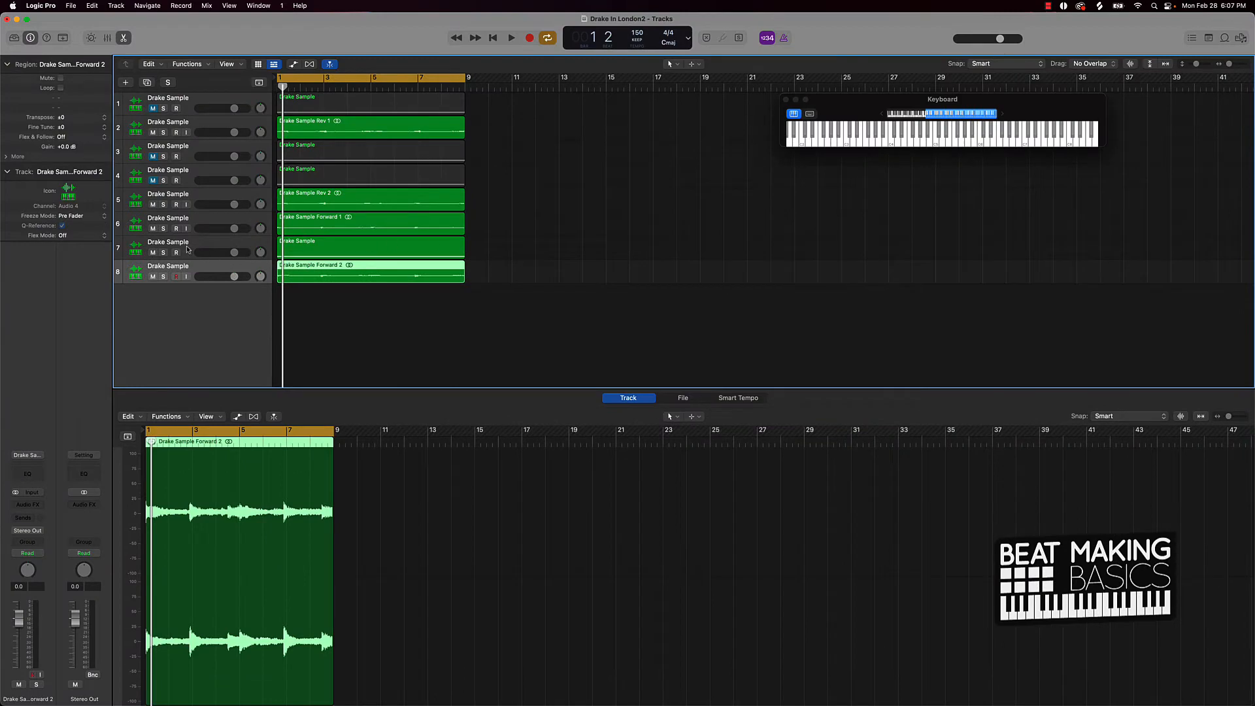
Give the bounced tracks the header names Drake Sample Forward 1, Drake Sample Forward 2, Drake Sample Rev 1 and Drake Sample Rev 2
mouse_move(189, 225)
left_mouse_down()
mouse_move(191, 253)
mouse_move(200, 218)
left_mouse_up()
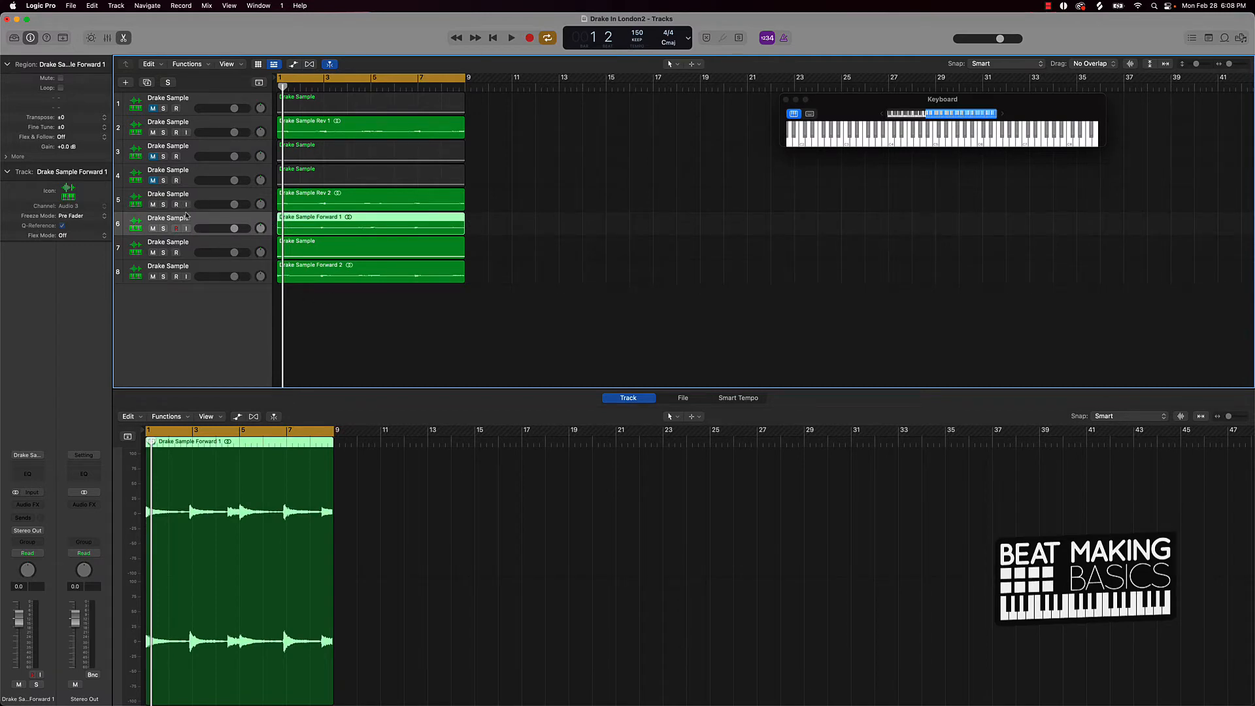
double_click(216, 220)
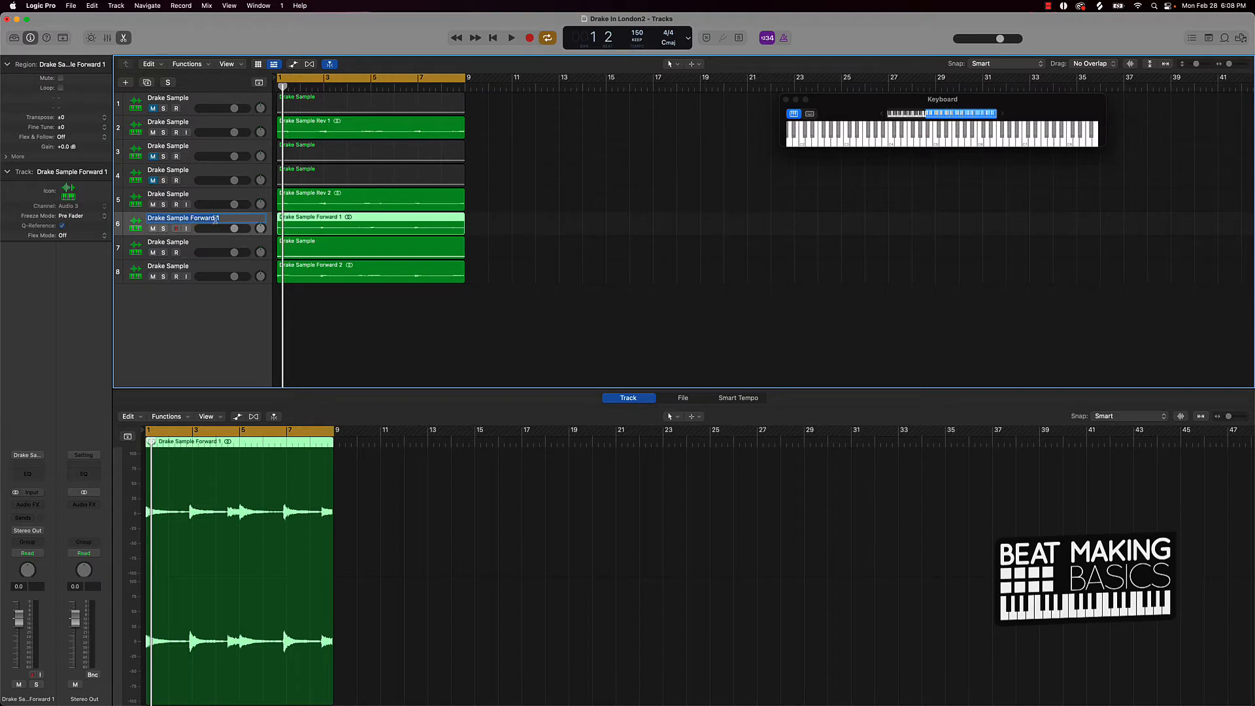
left_click(400, 291)
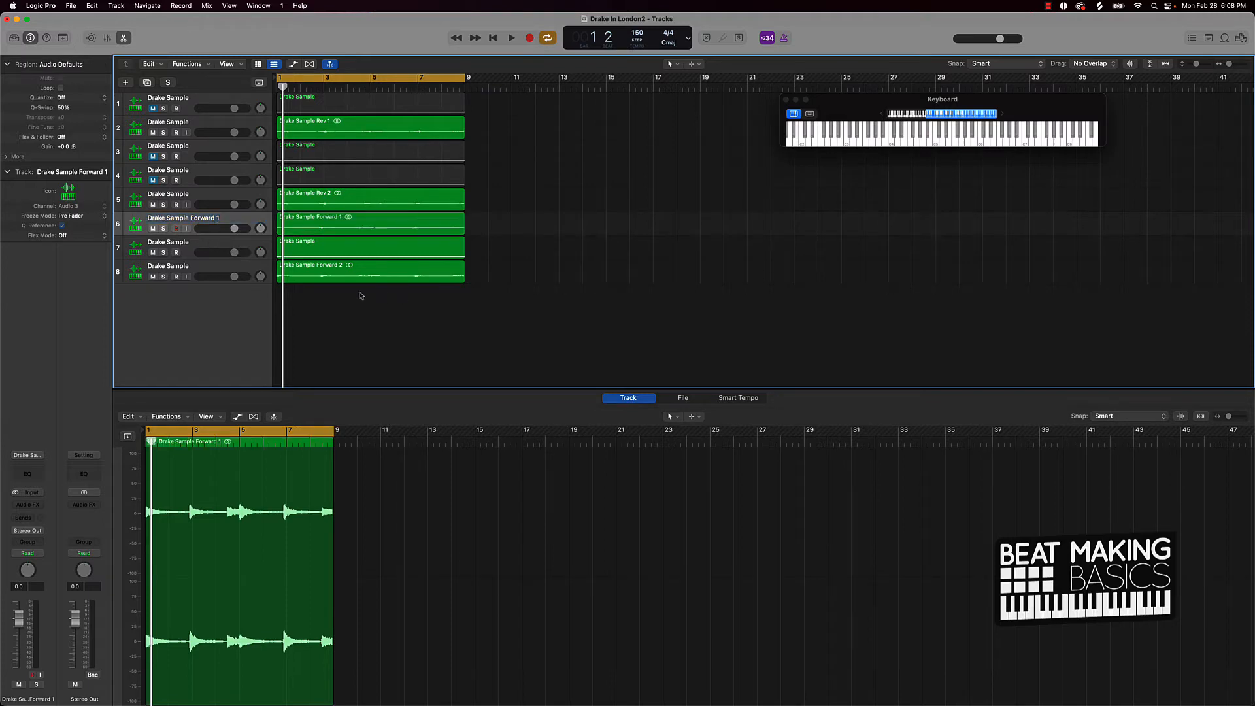
double_click(189, 267)
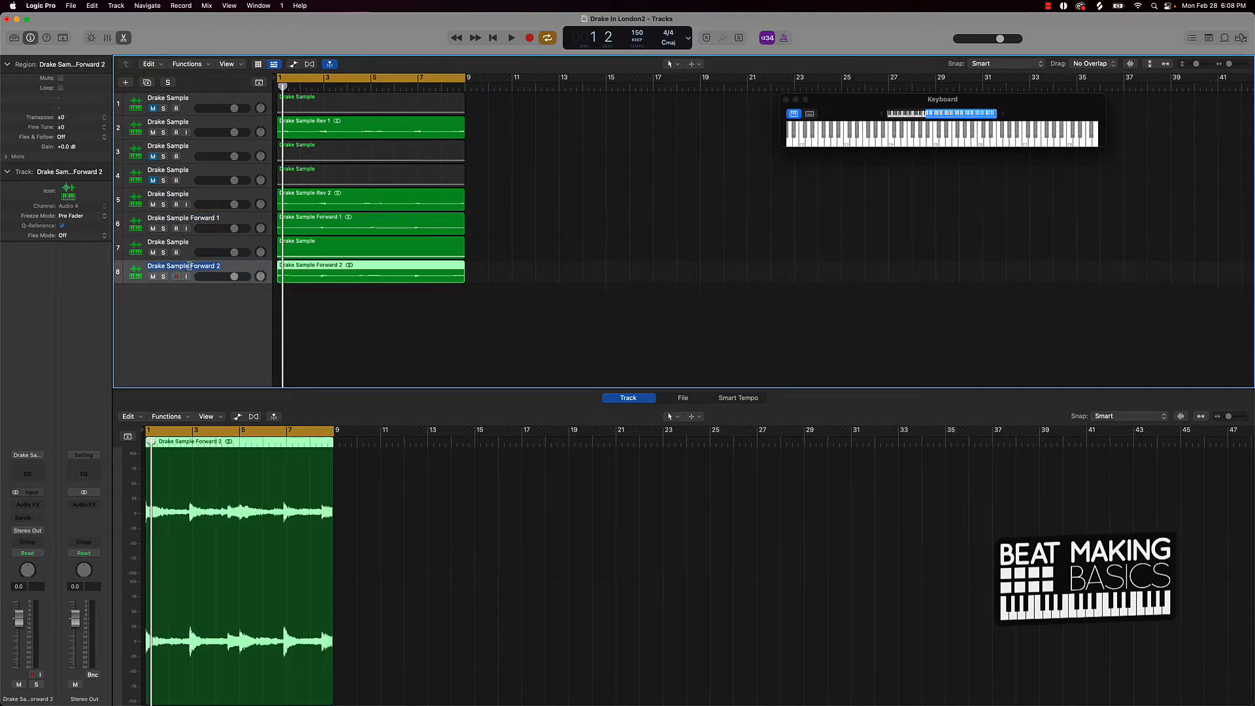
double_click(190, 123)
left_click(184, 172)
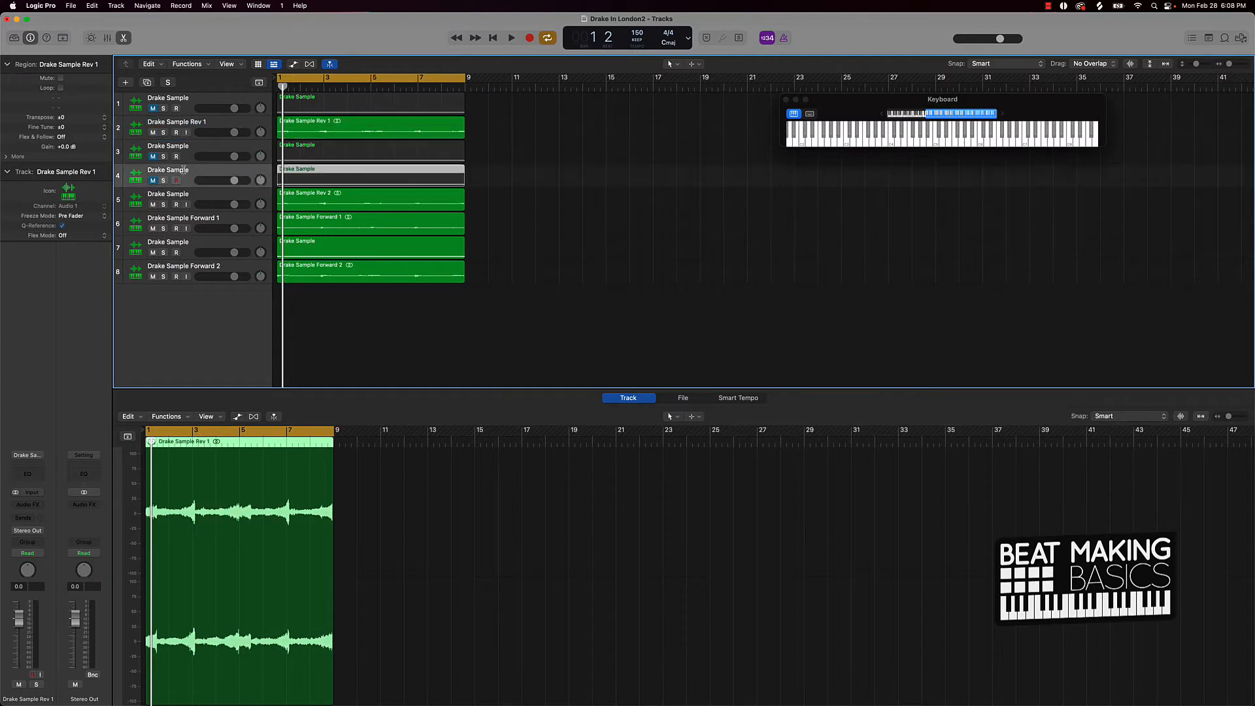
left_click(190, 146)
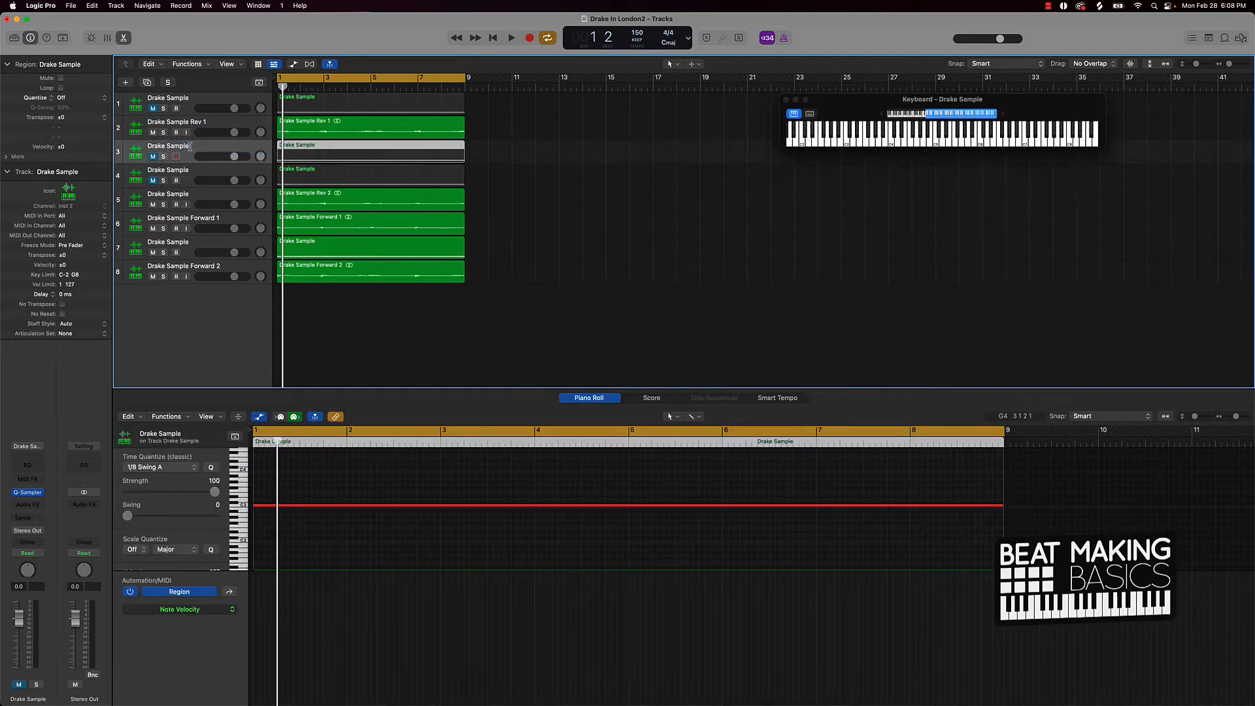
double_click(194, 194)
key("Return")
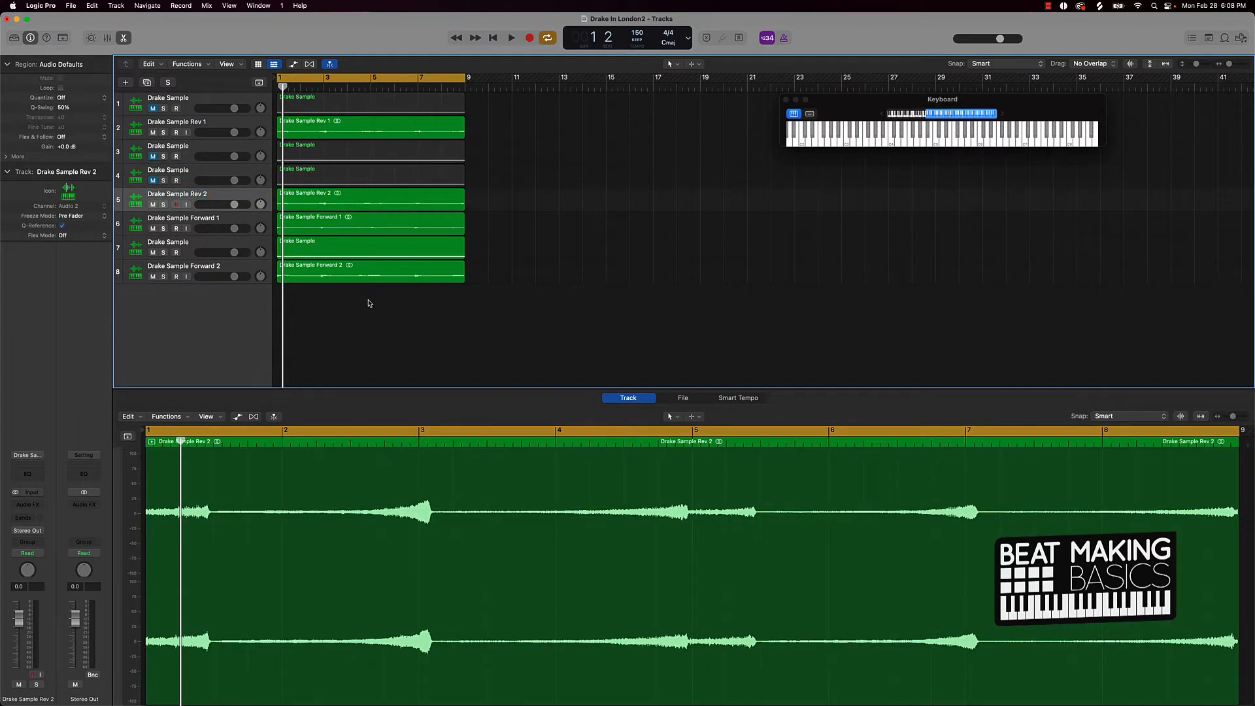
key("super+a")
left_click(370, 303)
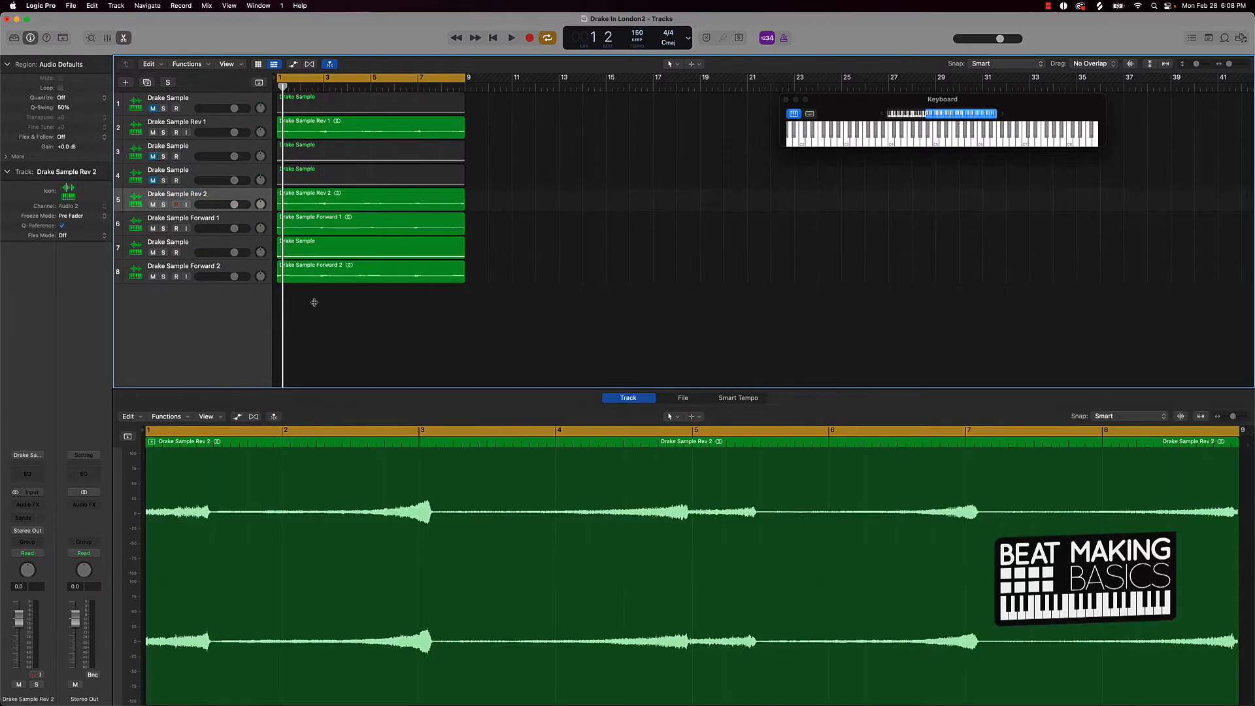
Group the four Drake Sample sampler tracks above the bounced audio tracks, ordering Rev 1 before Rev 2, and mute the remaining unmuted sampler track
left_click_drag(218, 272, 217, 330)
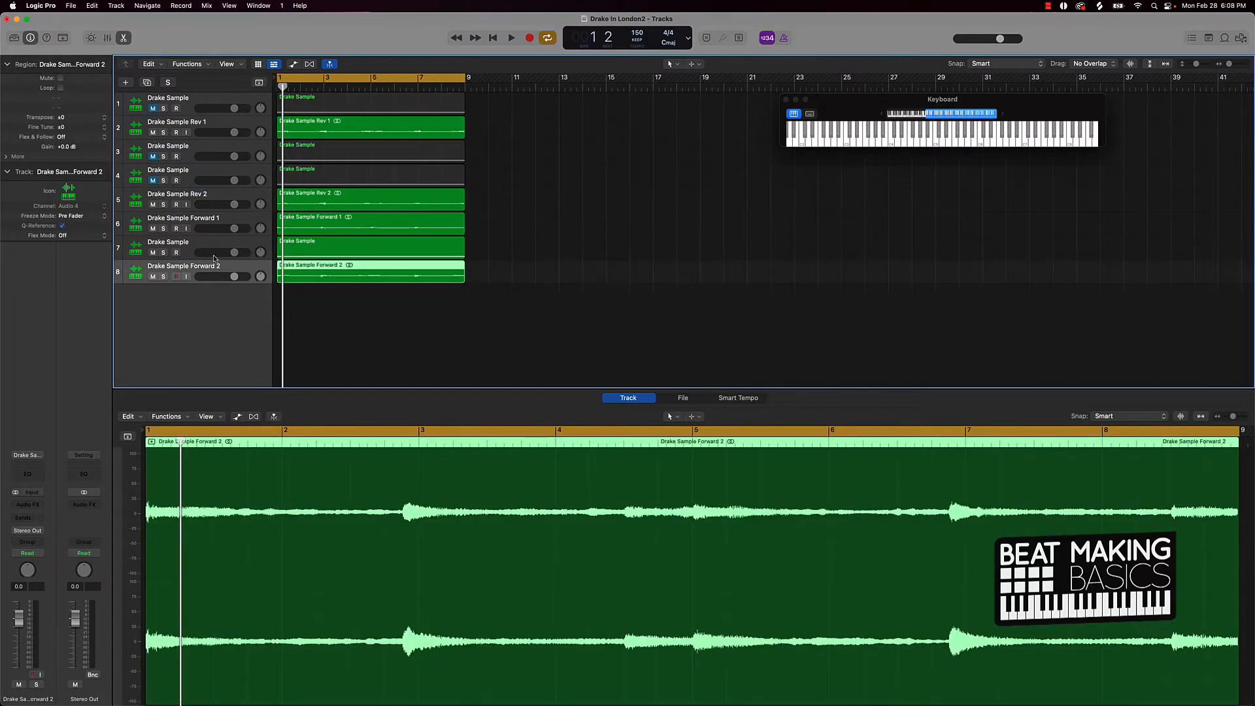
left_click_drag(214, 248, 211, 105)
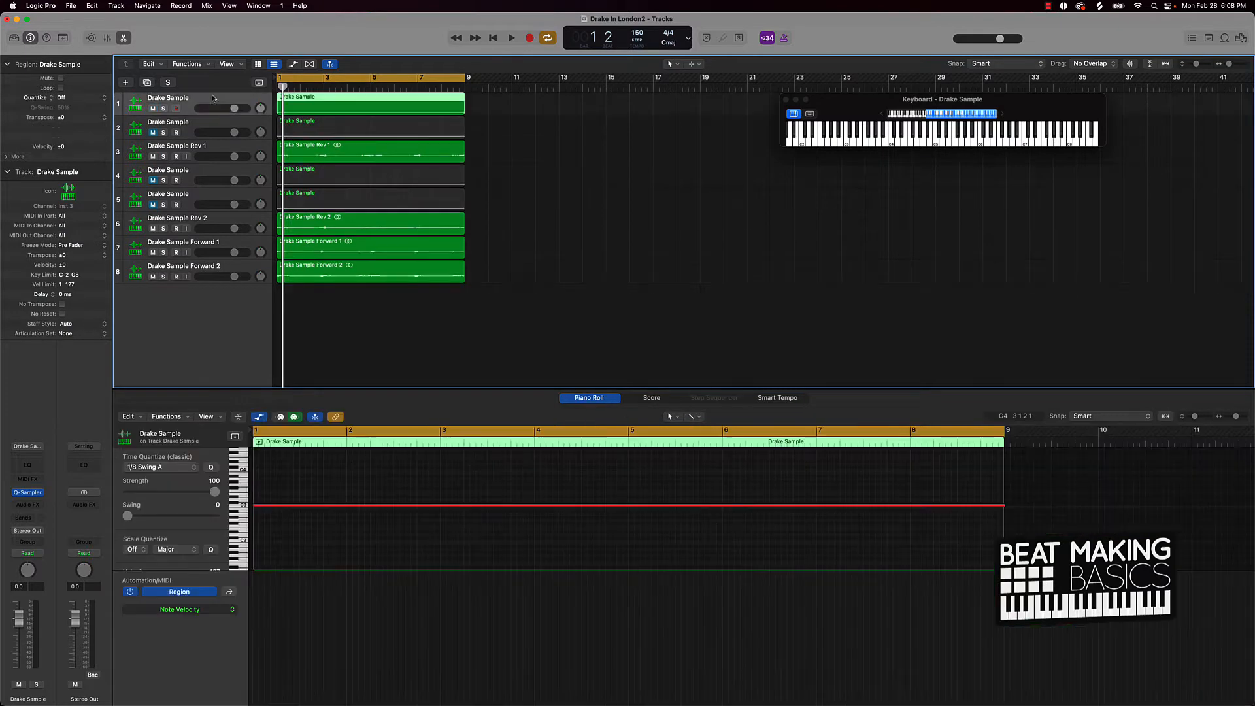
left_click(155, 108)
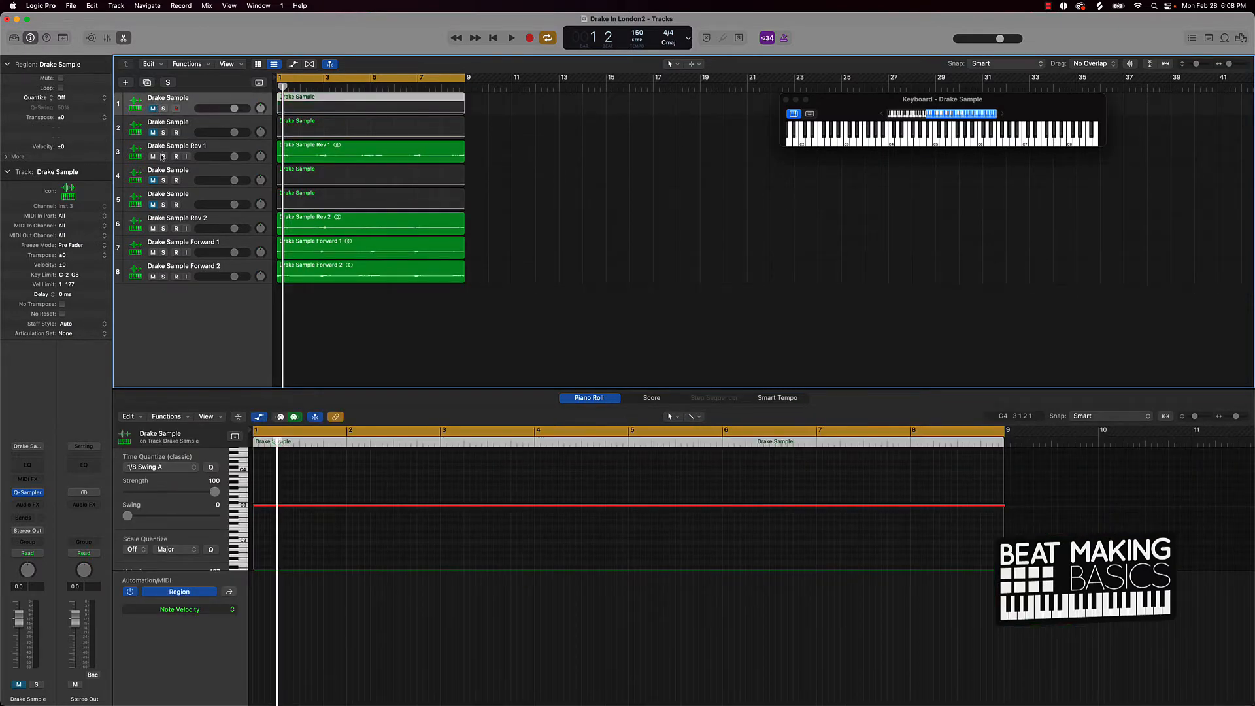
left_click_drag(212, 151, 206, 200)
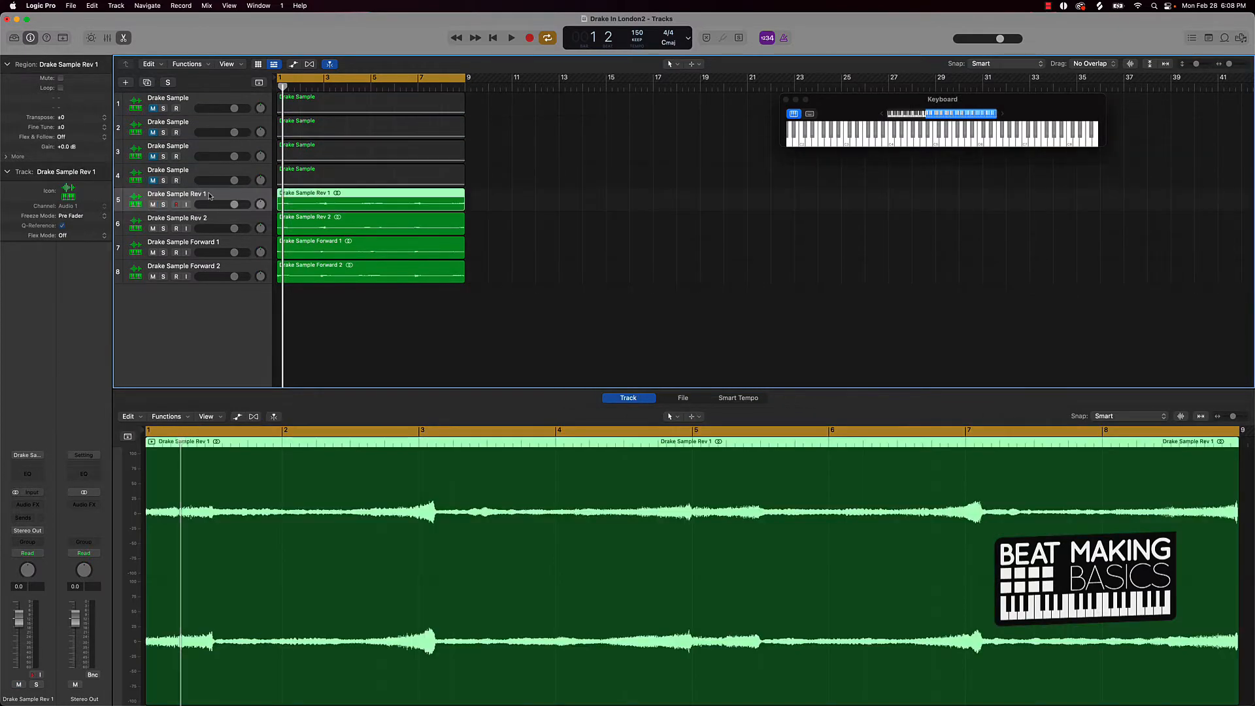
left_click(365, 296)
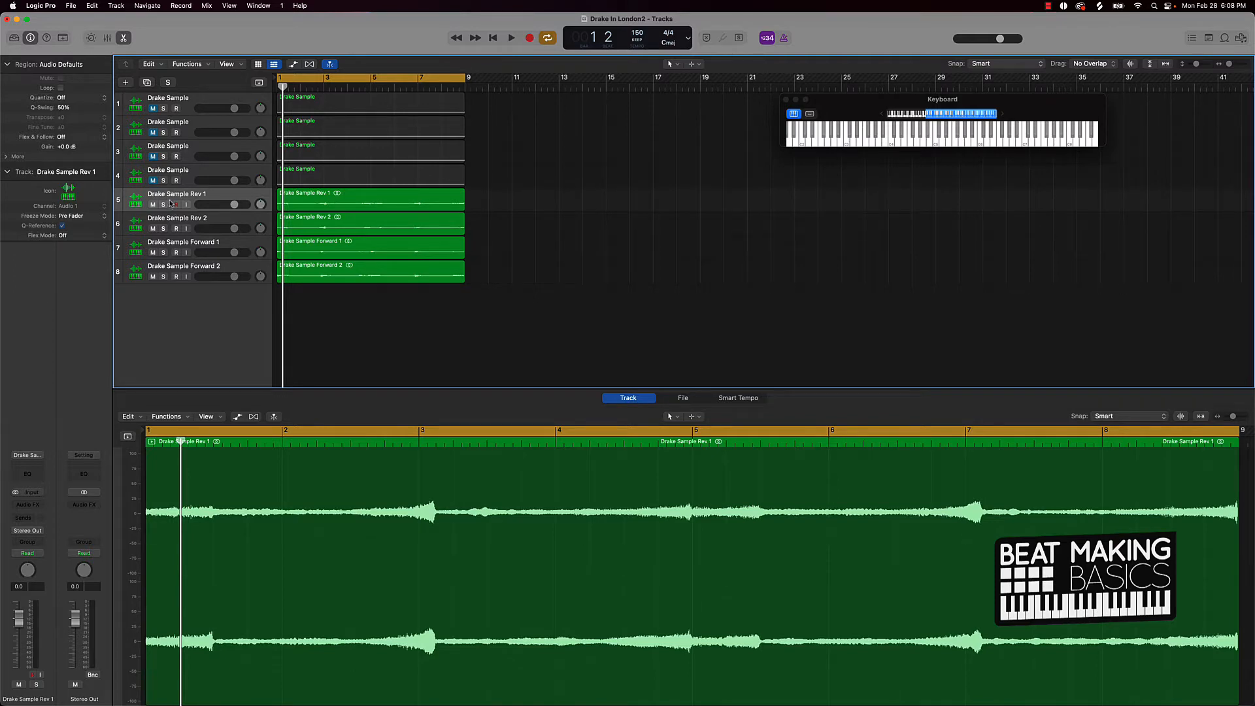
Unmute and solo the first Drake Sample sampler track and play back its opening bars
left_click(152, 108)
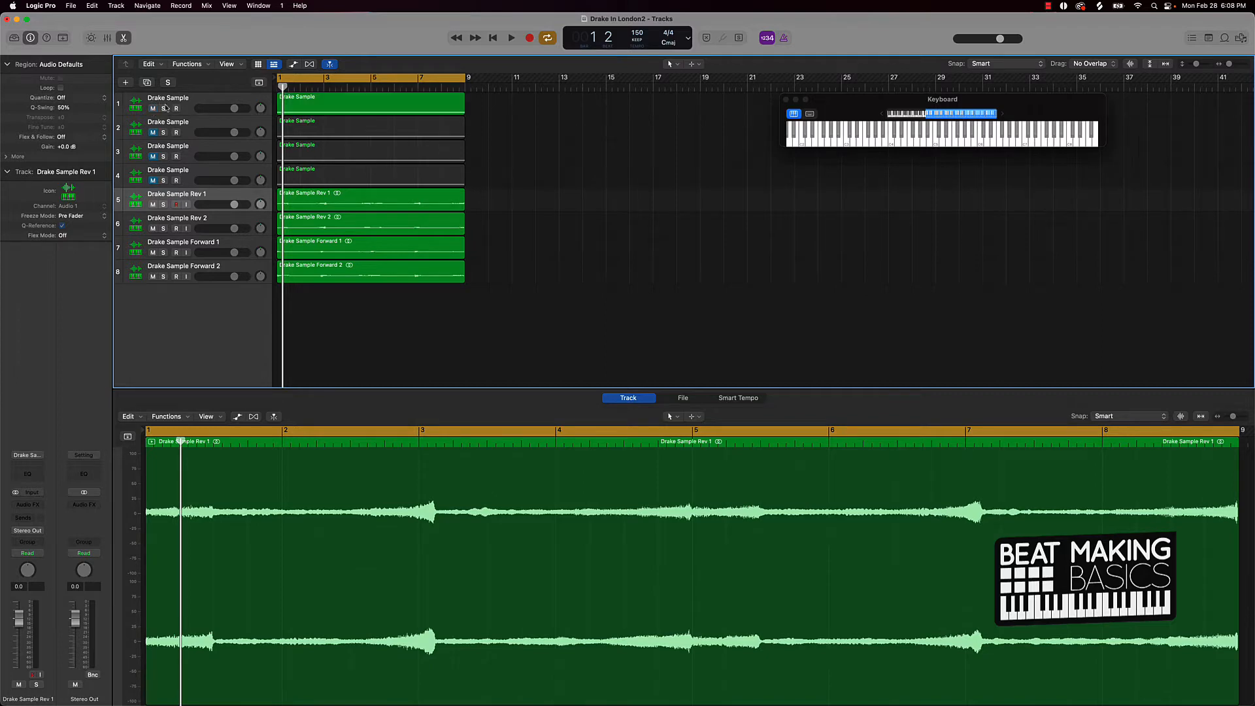
left_click(163, 109)
key("space")
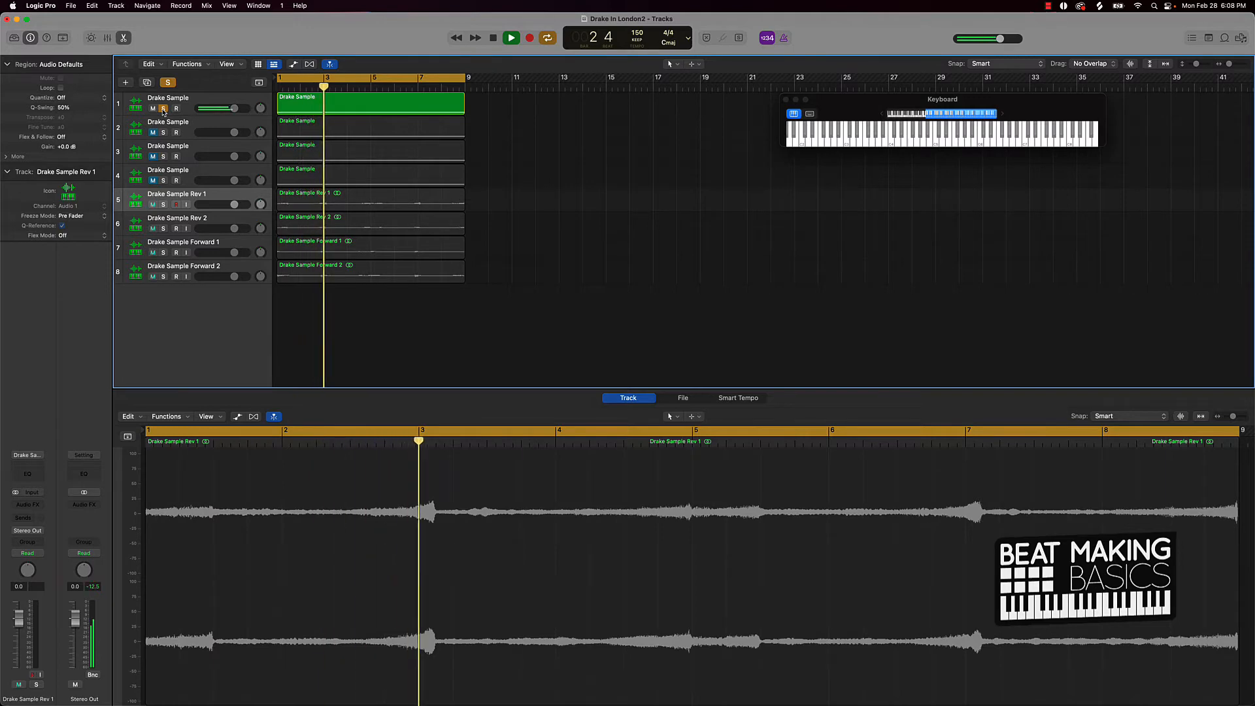
key("space")
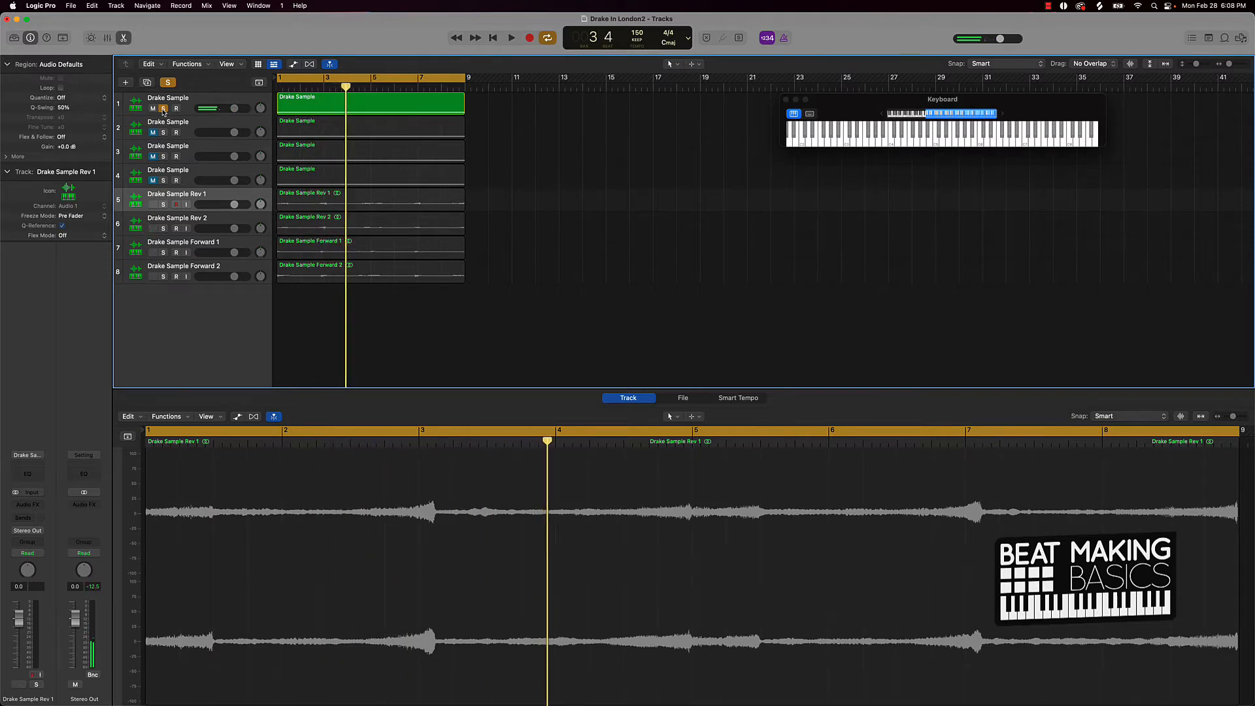
Open the first sampler region in the Piano Roll, raise its note an octave to C4 and play it back
double_click(370, 105)
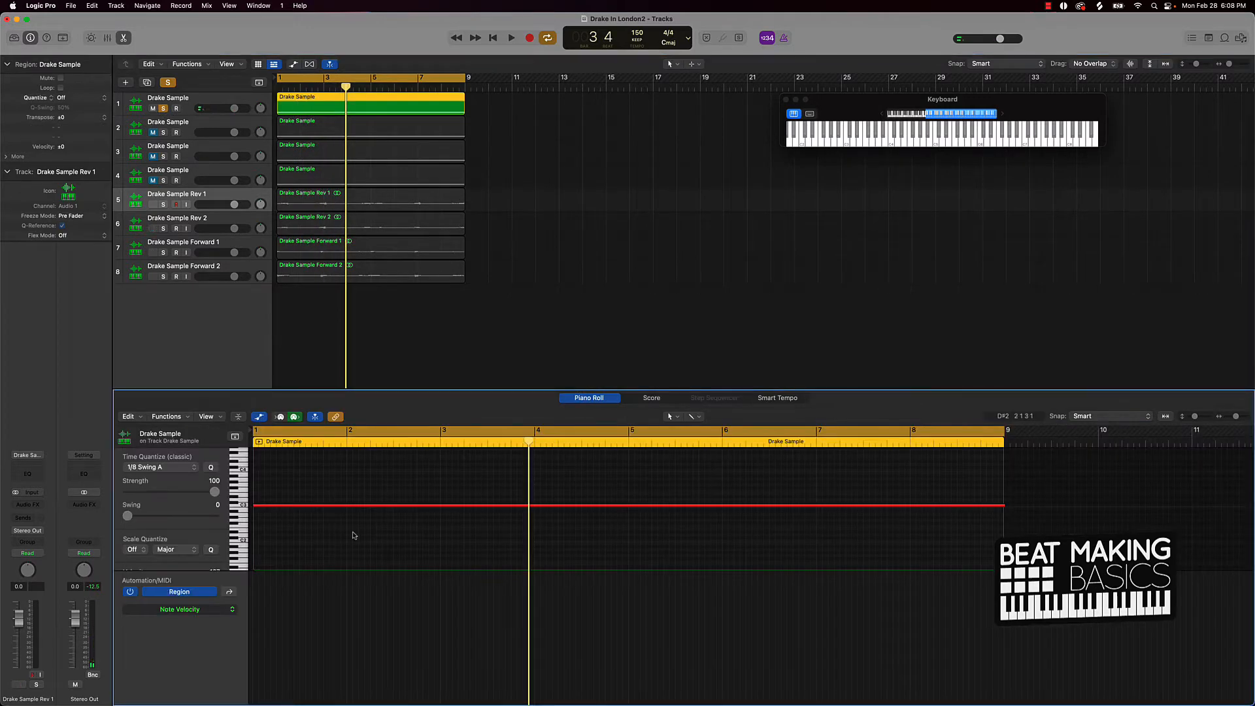
scroll(287, 537, "up", 3)
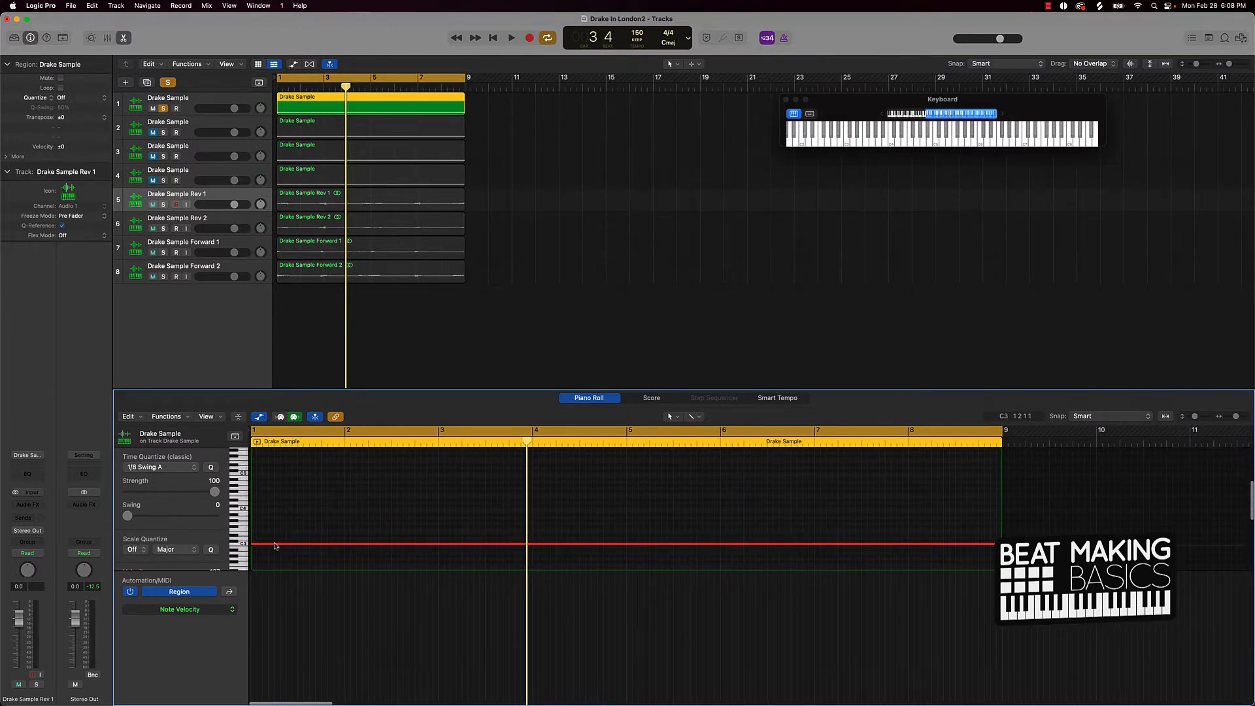
left_click_drag(280, 544, 278, 512)
left_click(282, 492)
key("space")
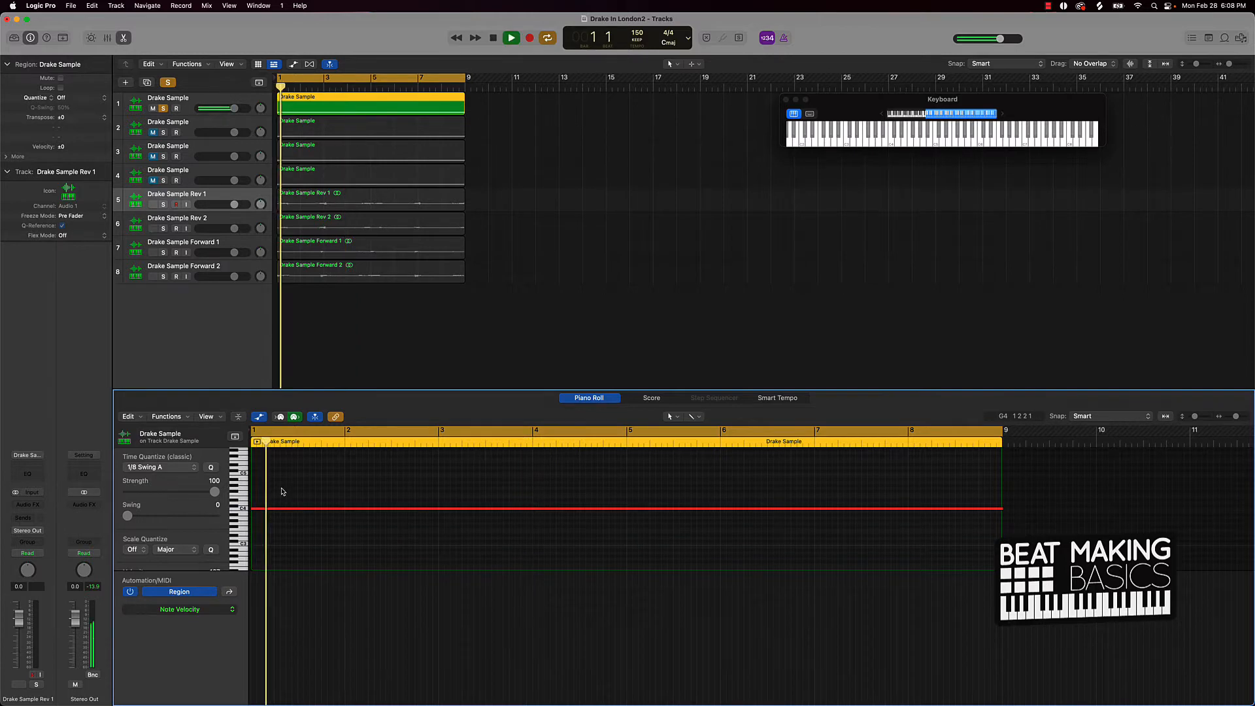
key("space")
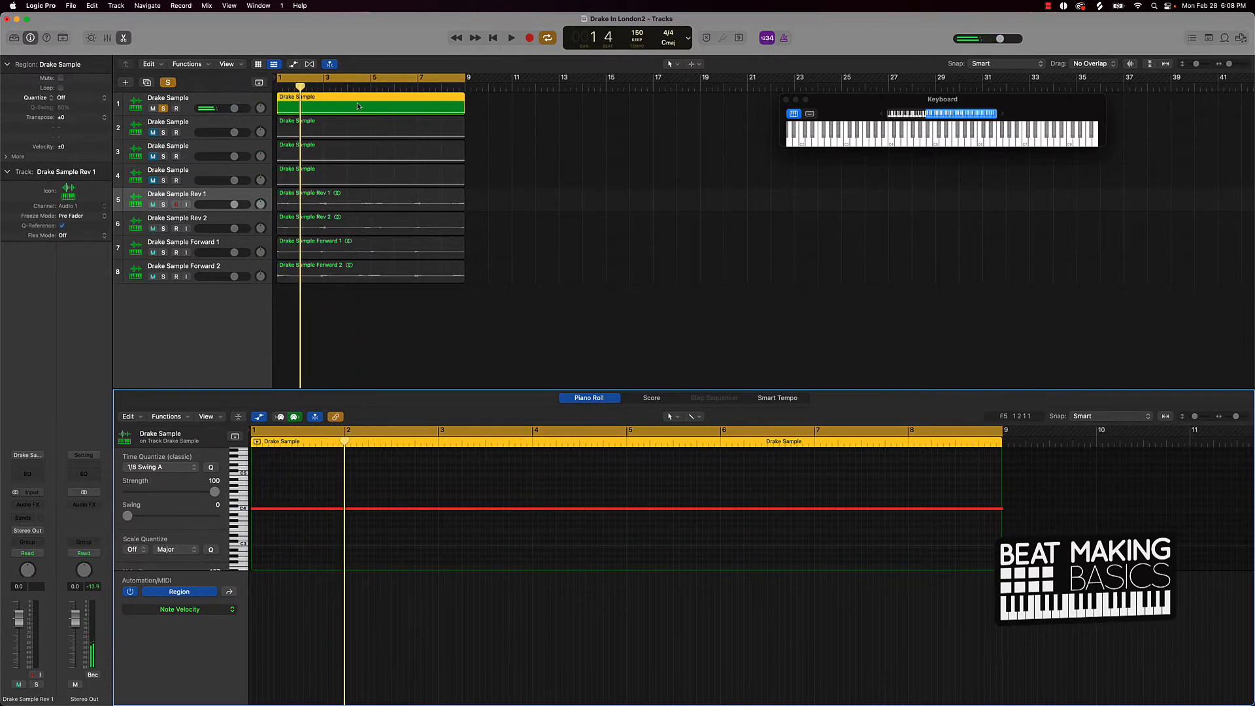
Bounce the first sampler region in place to a new track as "Drake Sample Forward 3" and place that track below Drake Sample Forward 2
right_click(358, 105)
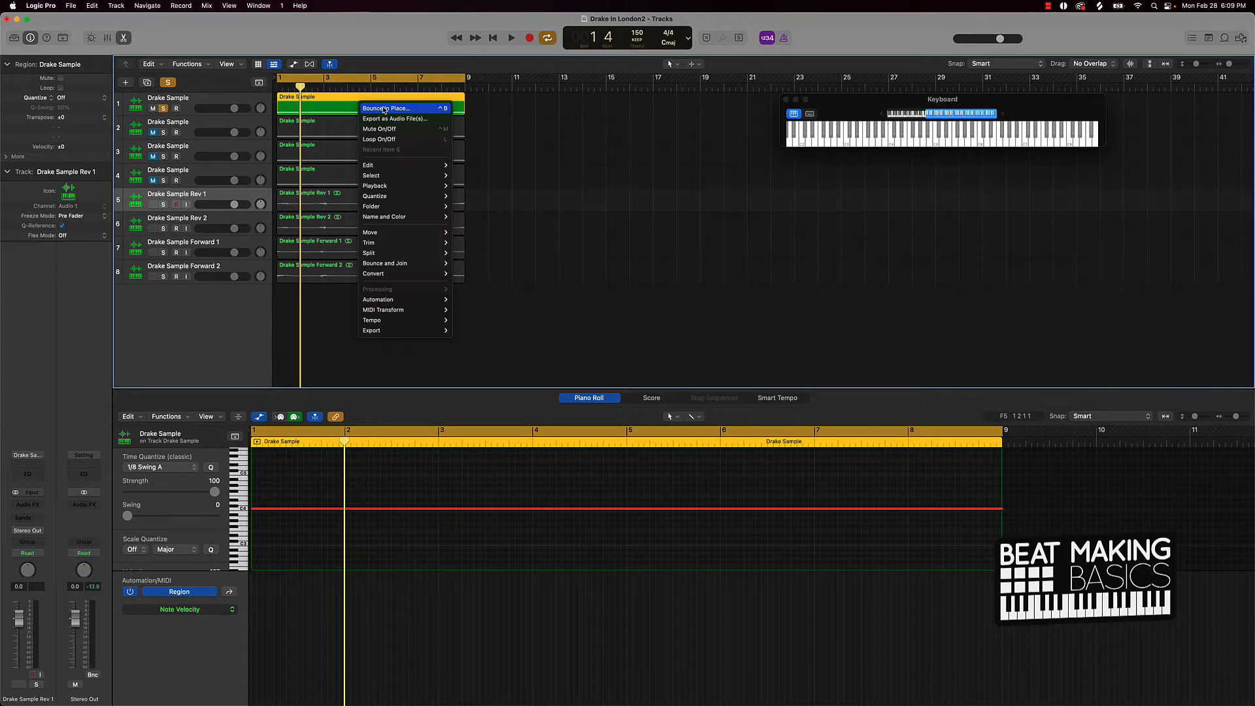
left_click(385, 109)
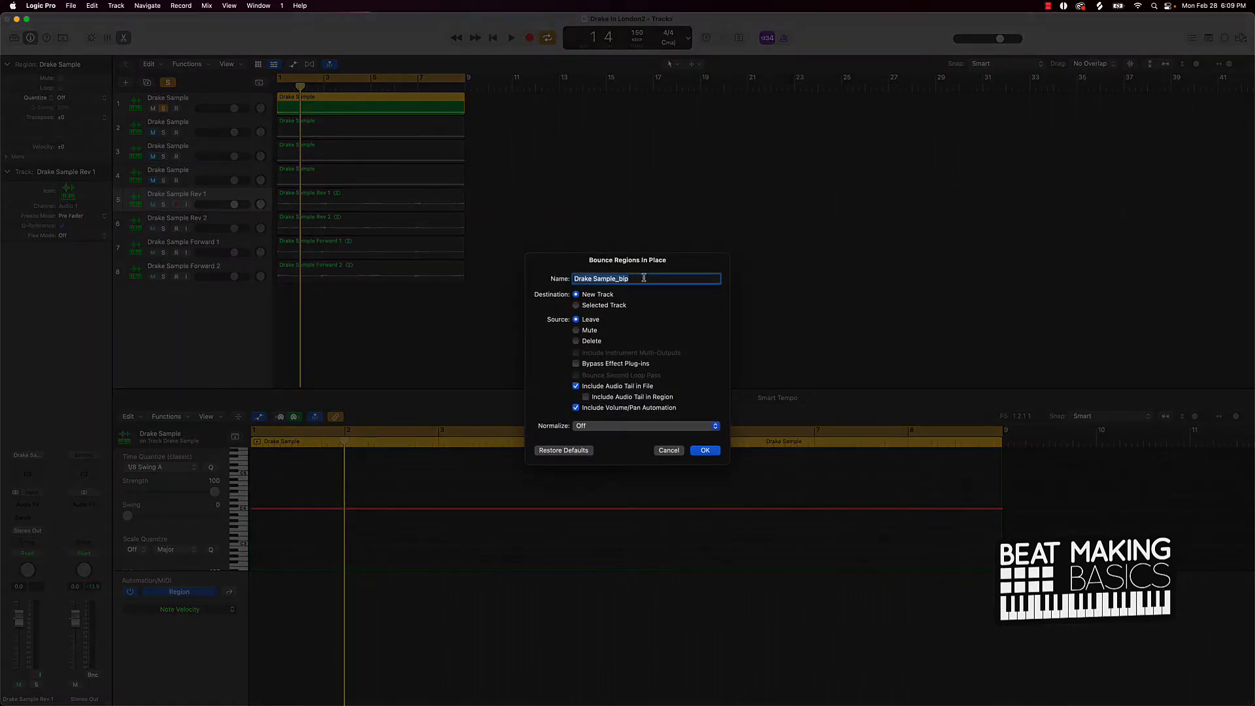
left_click(644, 278)
key("Return")
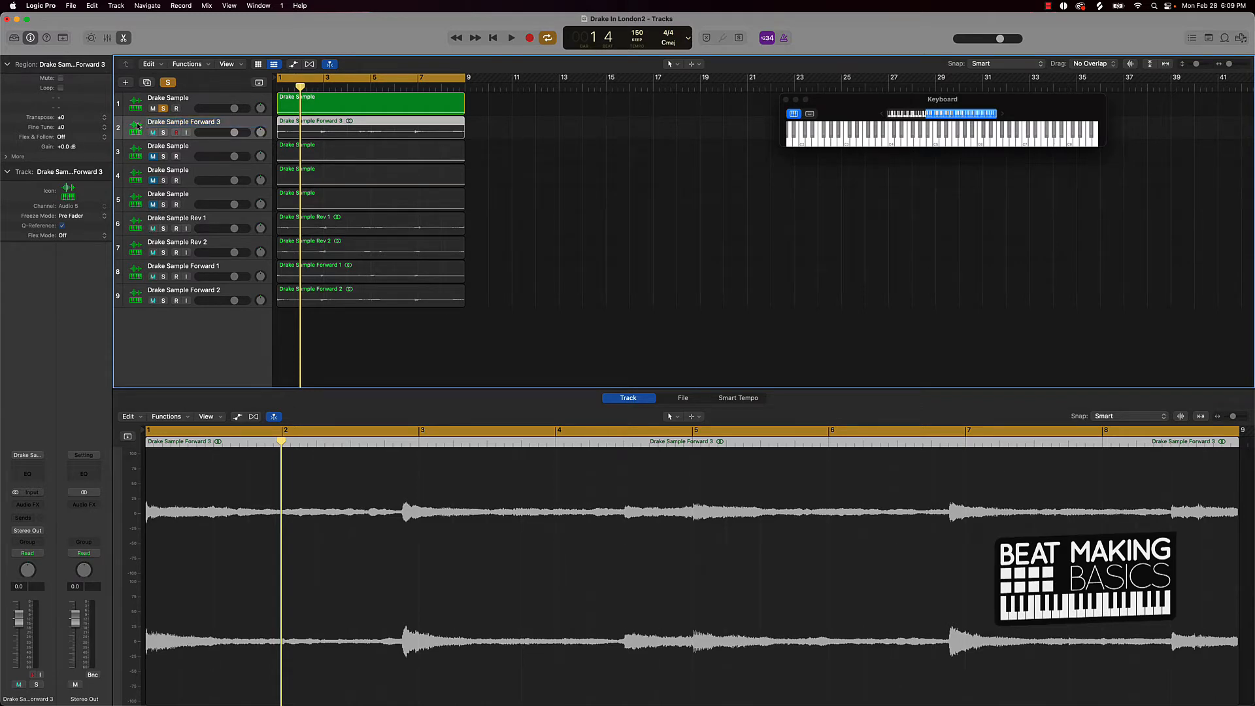
left_click_drag(137, 127, 166, 296)
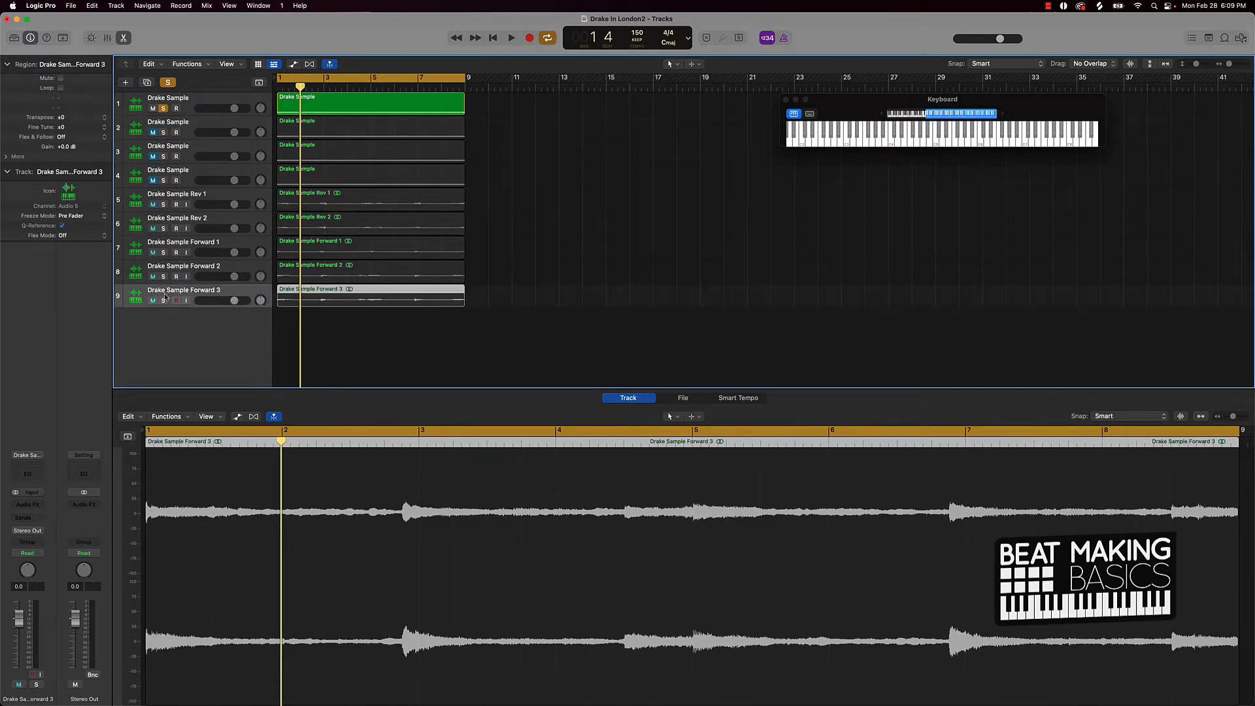
left_click(386, 320)
Unsolo and mute the first sampler track, solo the second one for a short playback, and remove the solo
left_click(163, 109)
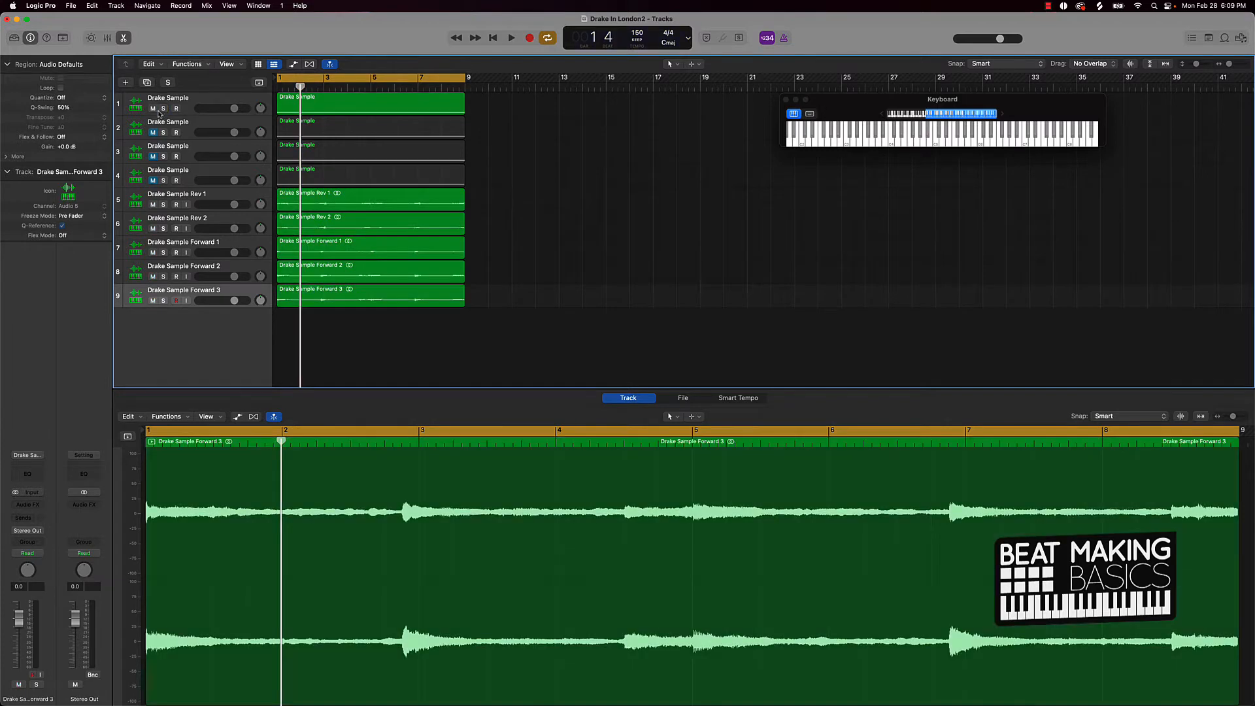
left_click(164, 133)
key("space")
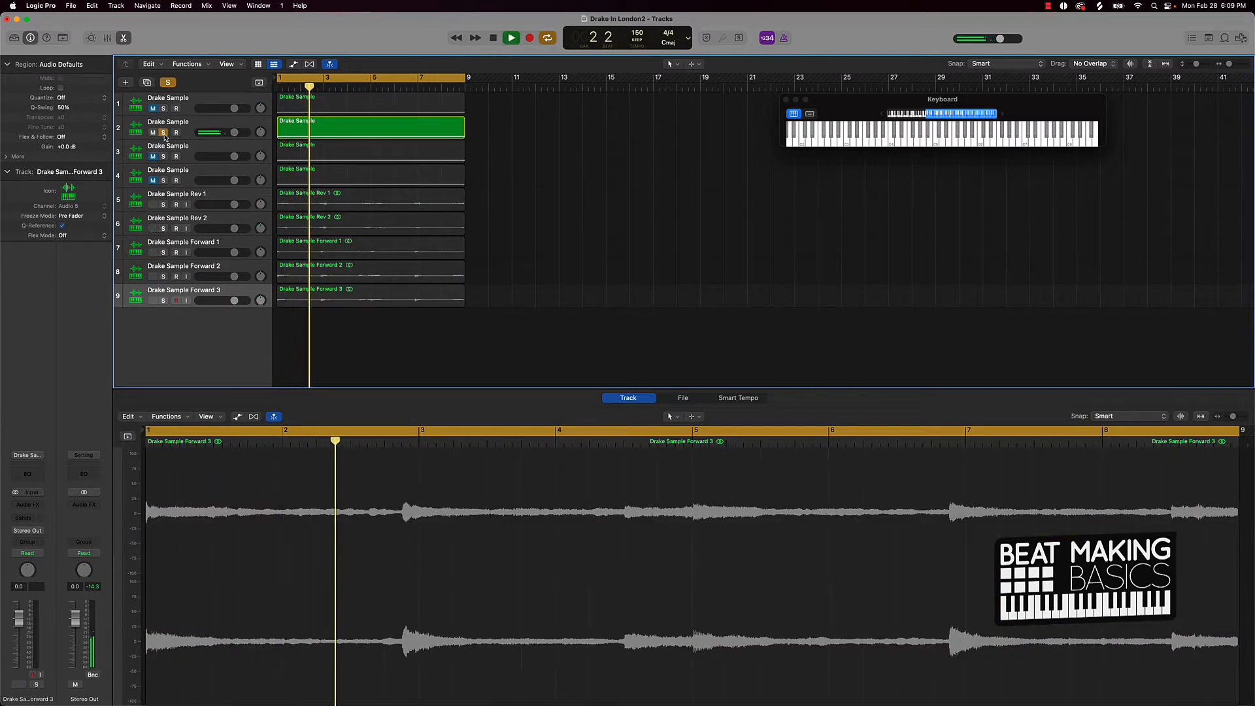
key("space")
left_click(164, 133)
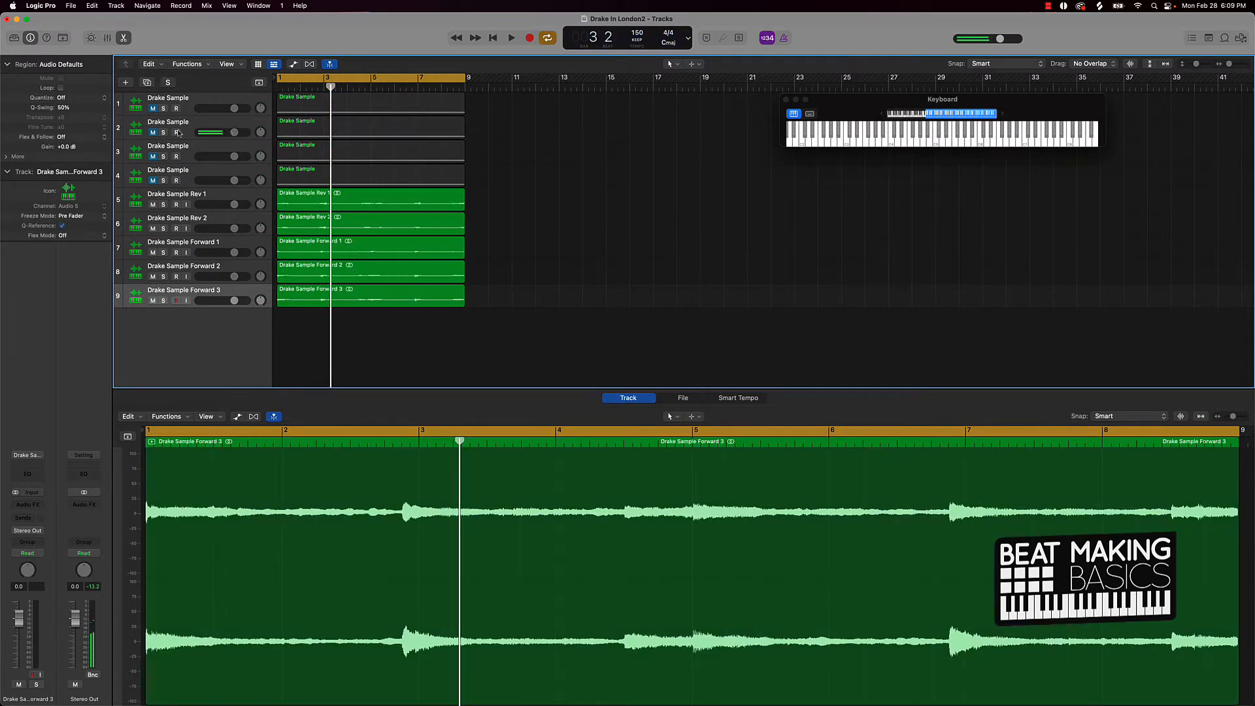
Unmute the second sampler track, raise its region's note an octave to C4 and return the playhead to bar 1
left_click(195, 124)
left_click(153, 132)
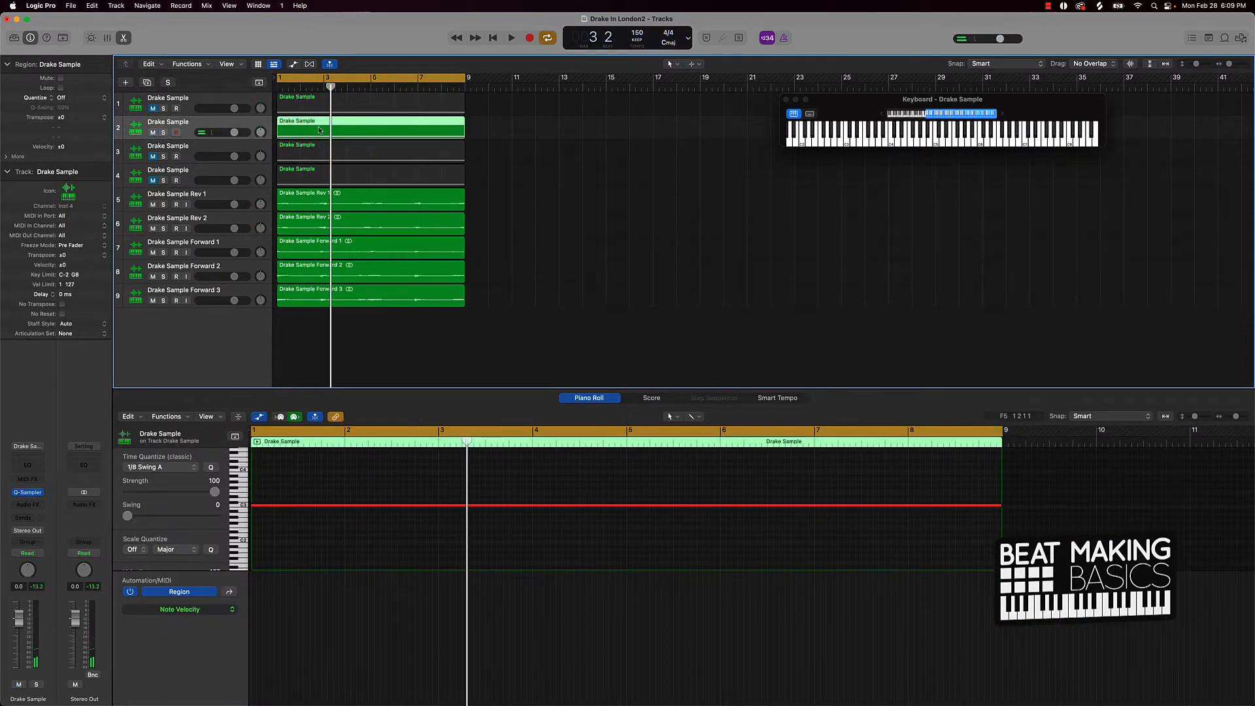
left_click_drag(294, 506, 296, 474)
left_click(295, 478)
key("Return")
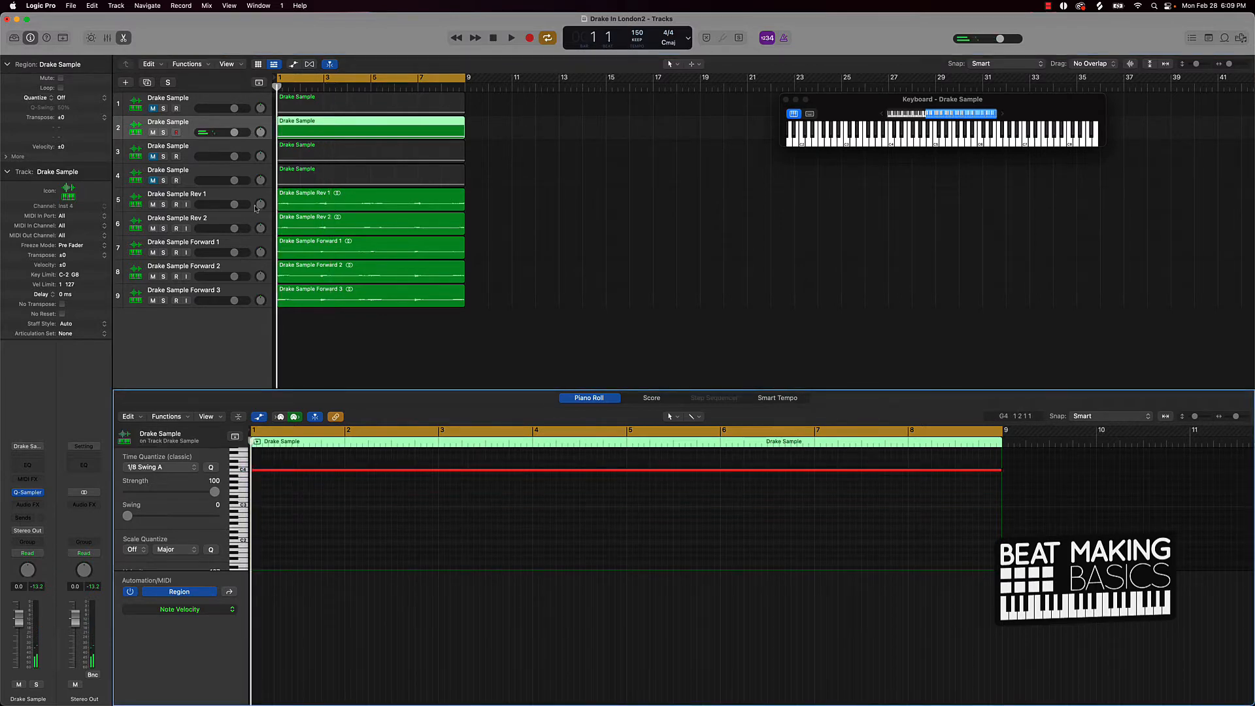
Bounce the second sampler region in place as "Drake Sample Rev 3" and place the new track directly below the four sampler tracks
right_click(305, 127)
left_click(331, 134)
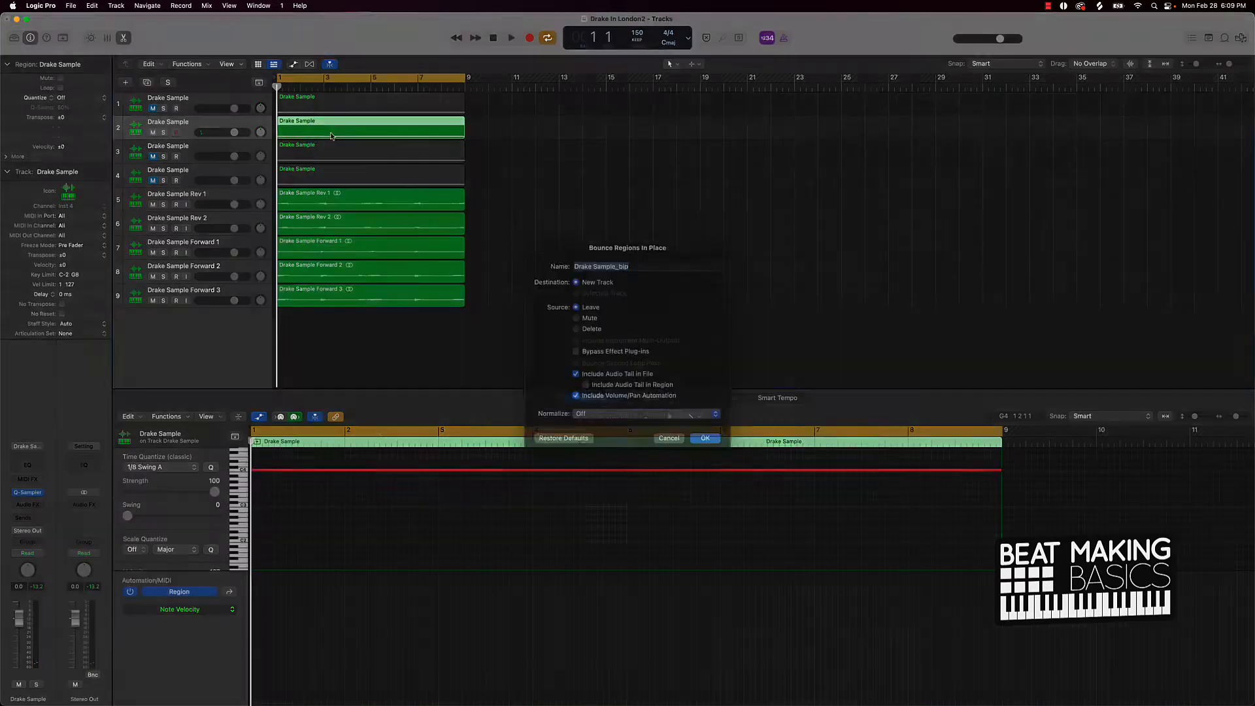
left_click(651, 279)
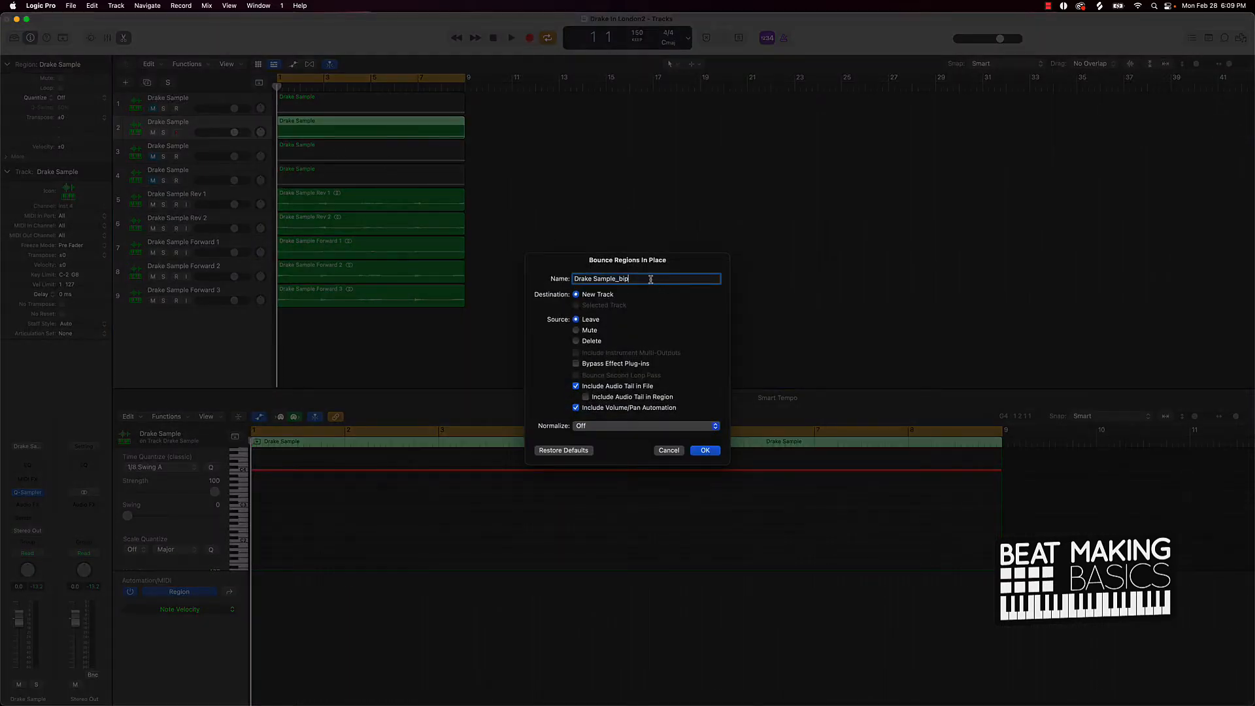
type("Rev")
key("Return")
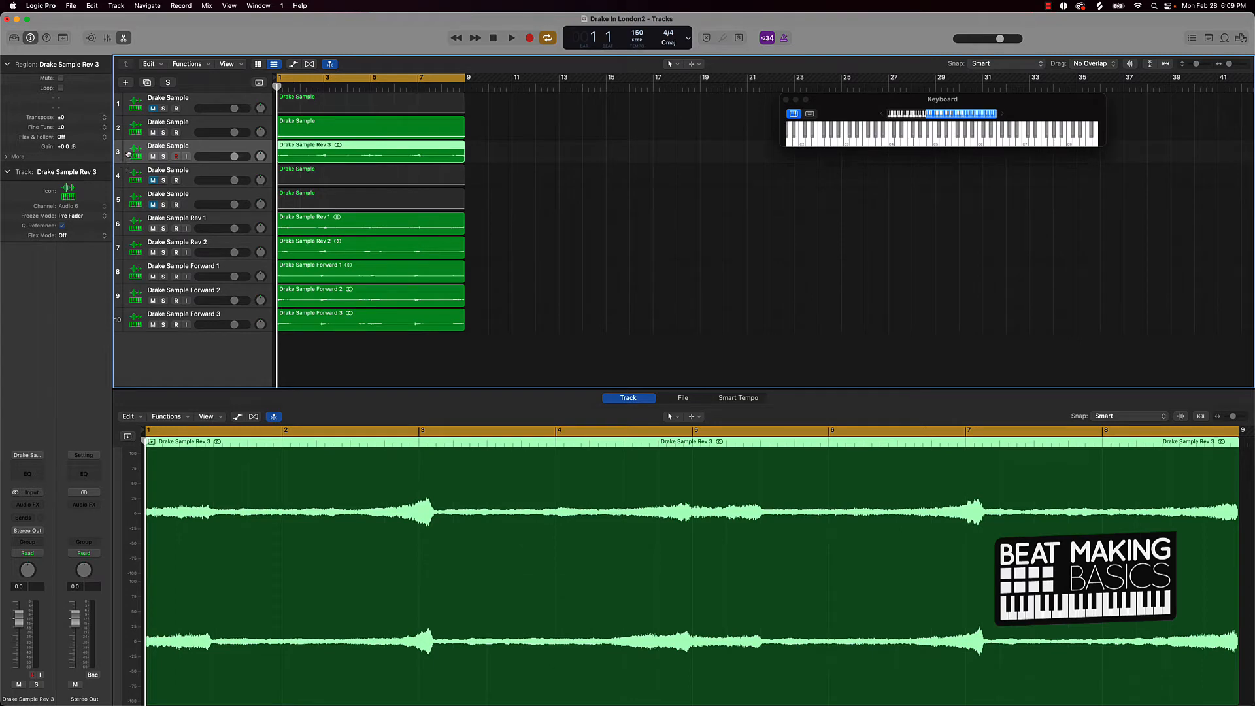
left_click_drag(128, 153, 133, 200)
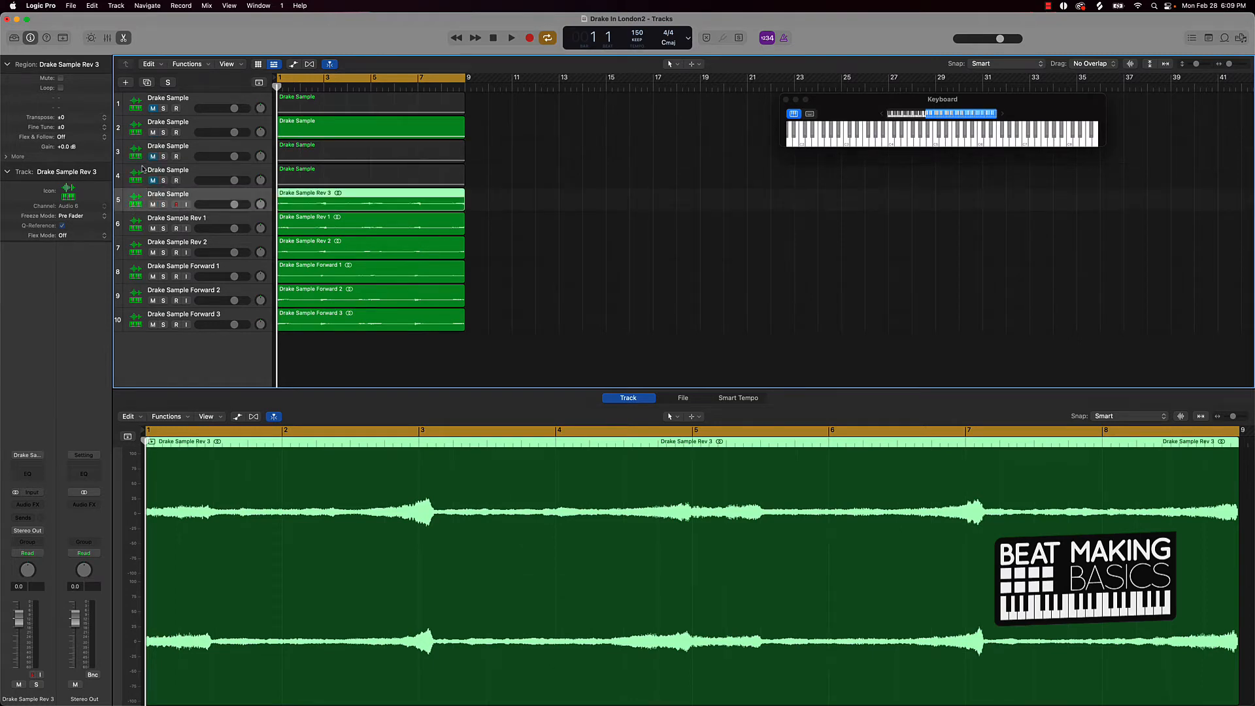
Mute the second sampler track, unmute the third, audition it briefly in solo and remove the solo
left_click(153, 133)
left_click(154, 156)
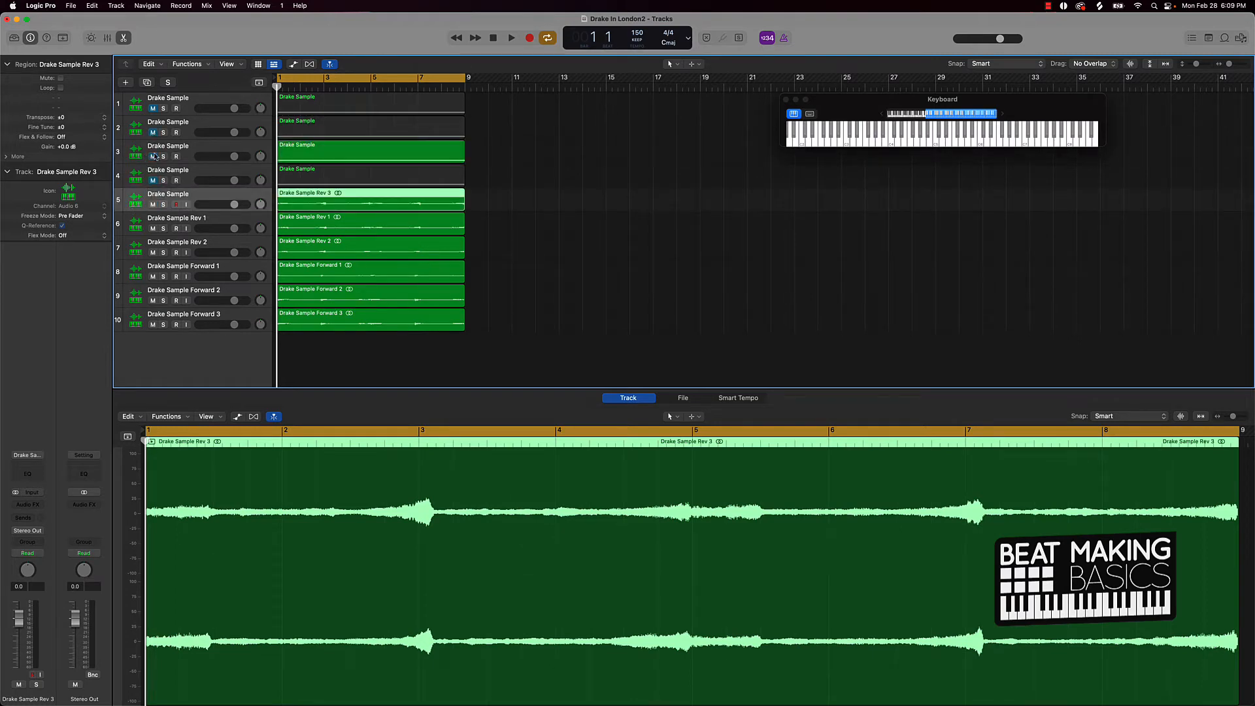
key("space")
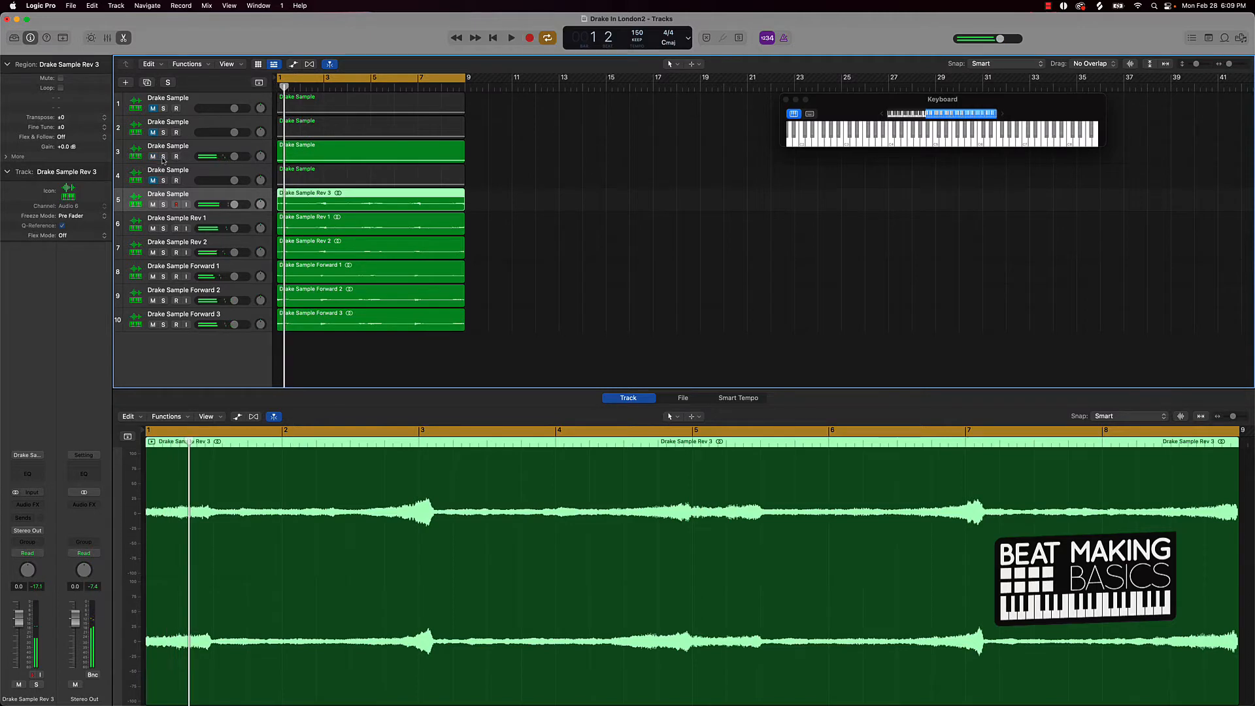
left_click(164, 157)
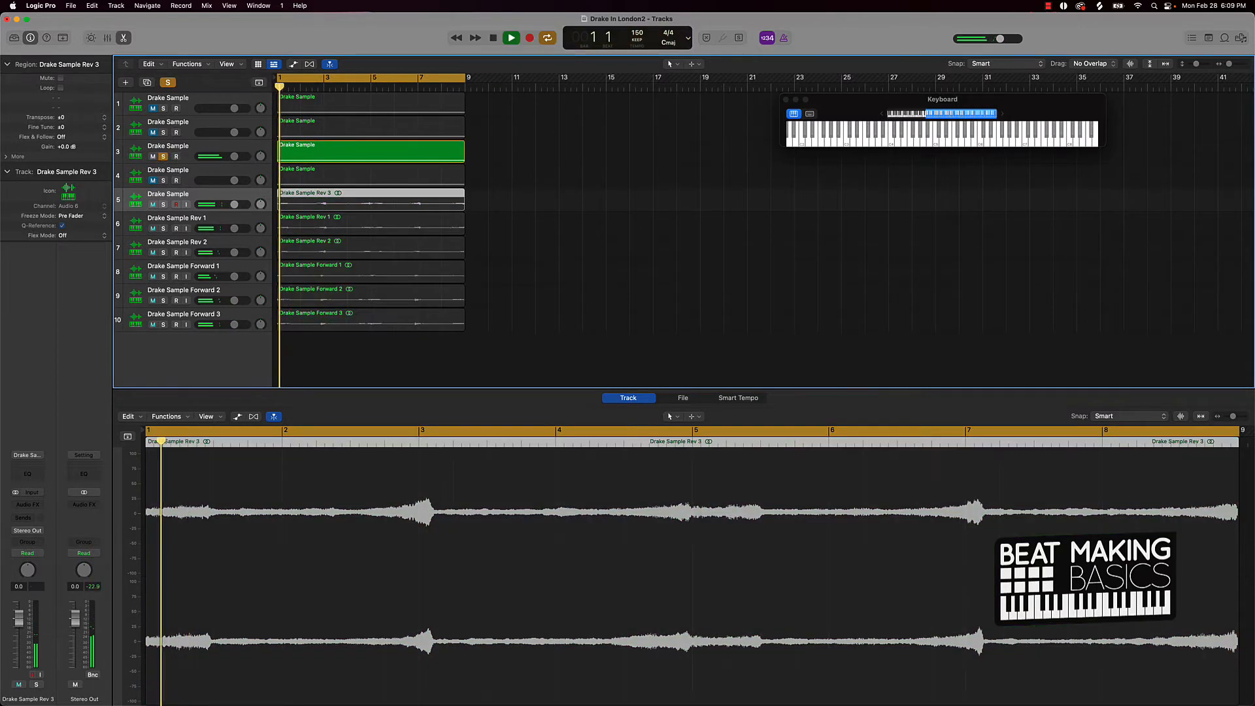
key("space")
left_click(163, 157)
Open the third sampler track's region in the Piano Roll and raise its note an octave to C4
left_click(320, 158)
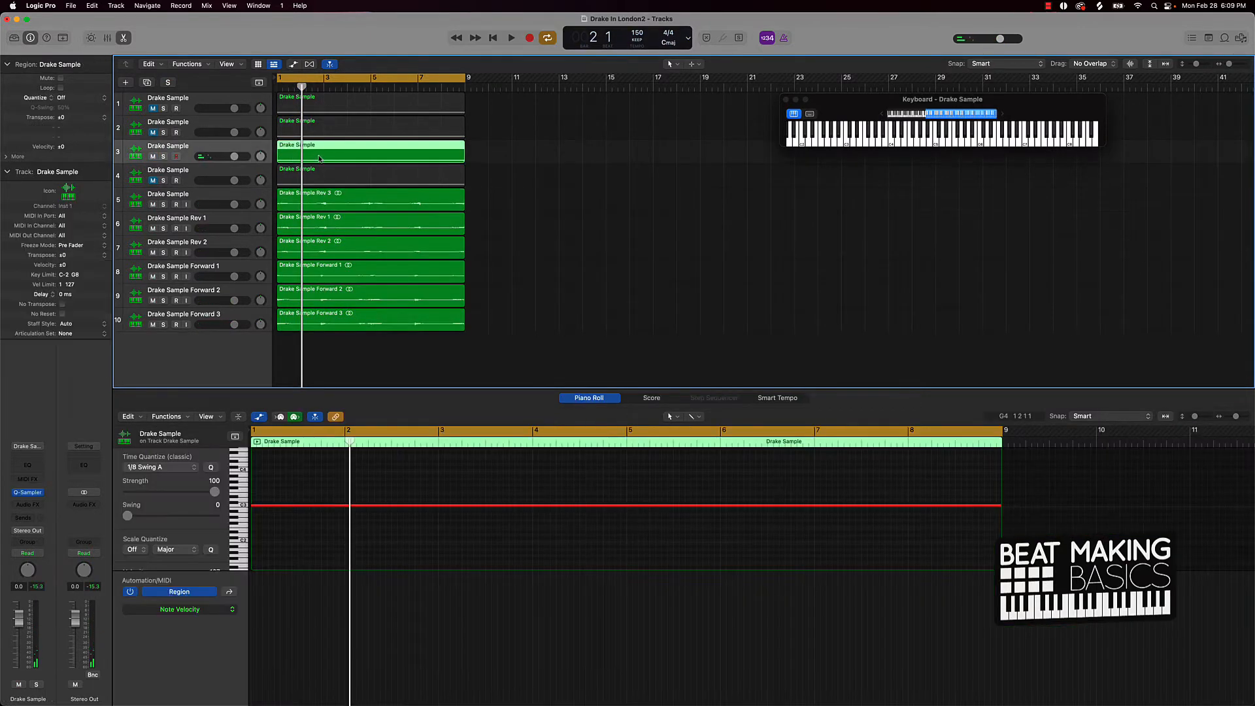
key("e")
double_click(362, 153)
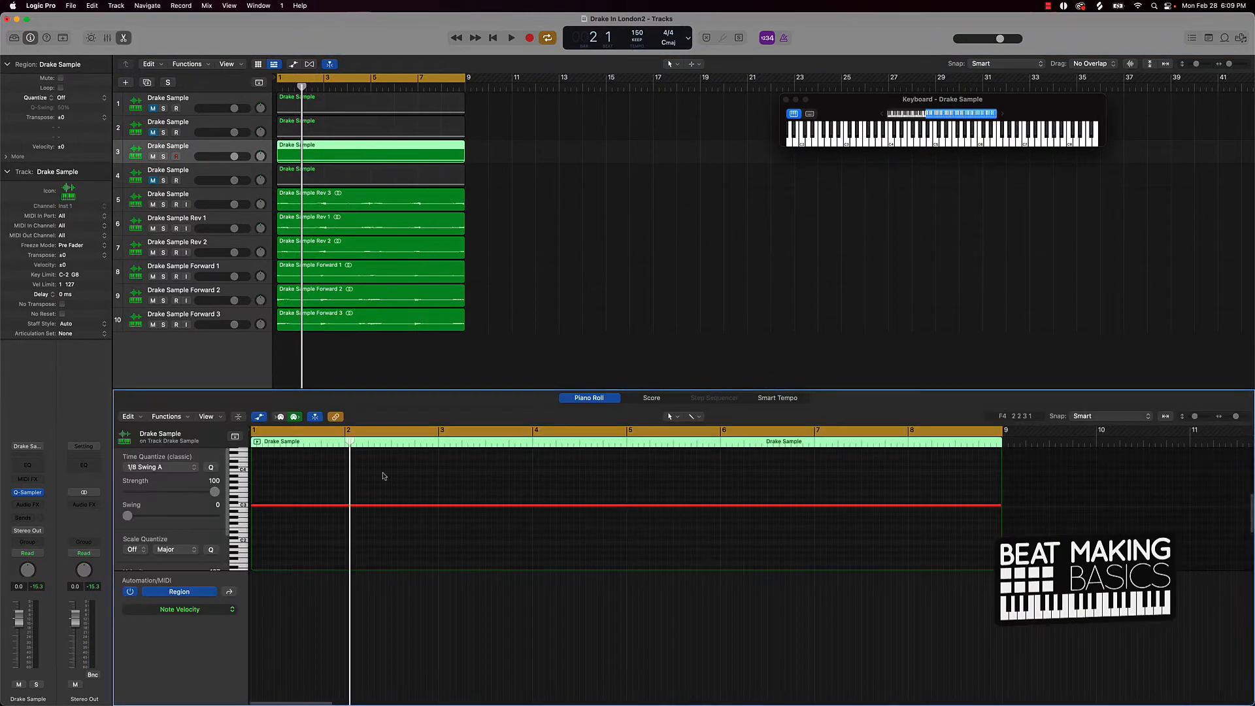
left_click_drag(376, 506, 377, 472)
left_click(368, 484)
left_click(340, 150)
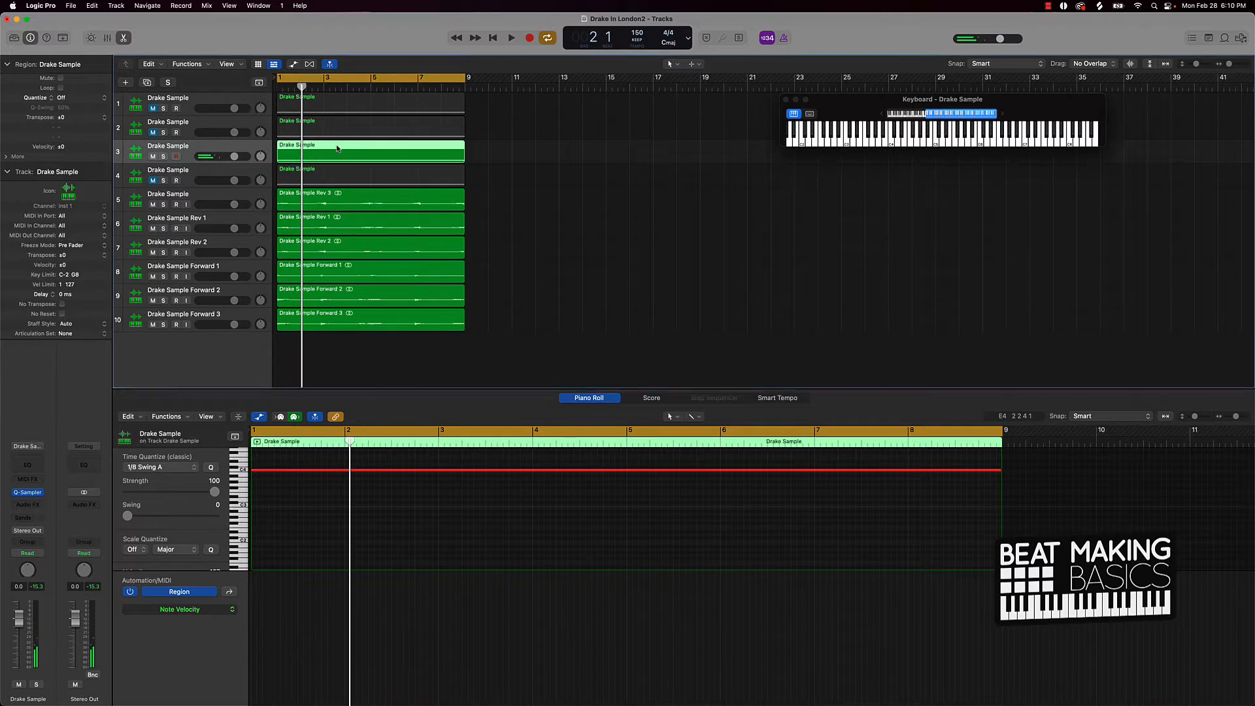
Bounce the third sampler region in place as "Drake Sample Rev 4" and place the new track directly below the four sampler tracks
right_click(351, 155)
left_click(367, 158)
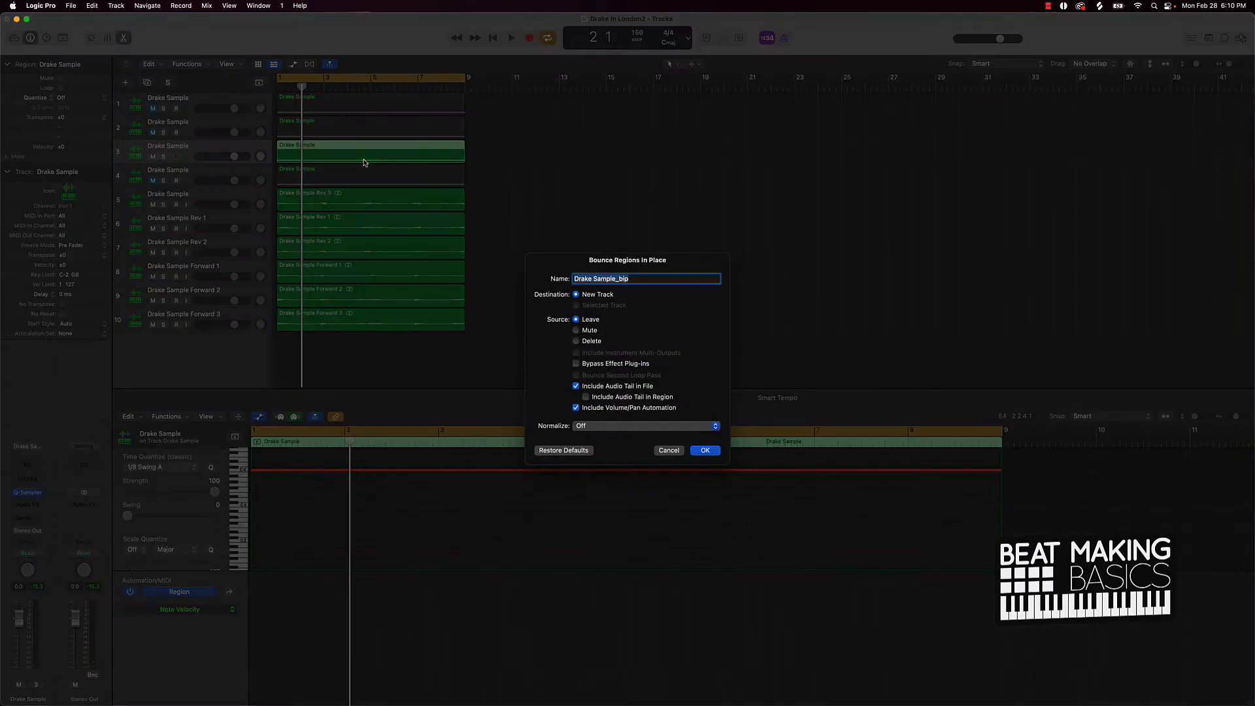
left_click(656, 280)
key("BackSpace")
key("BackSpace")
key("BackSpace")
key("Return")
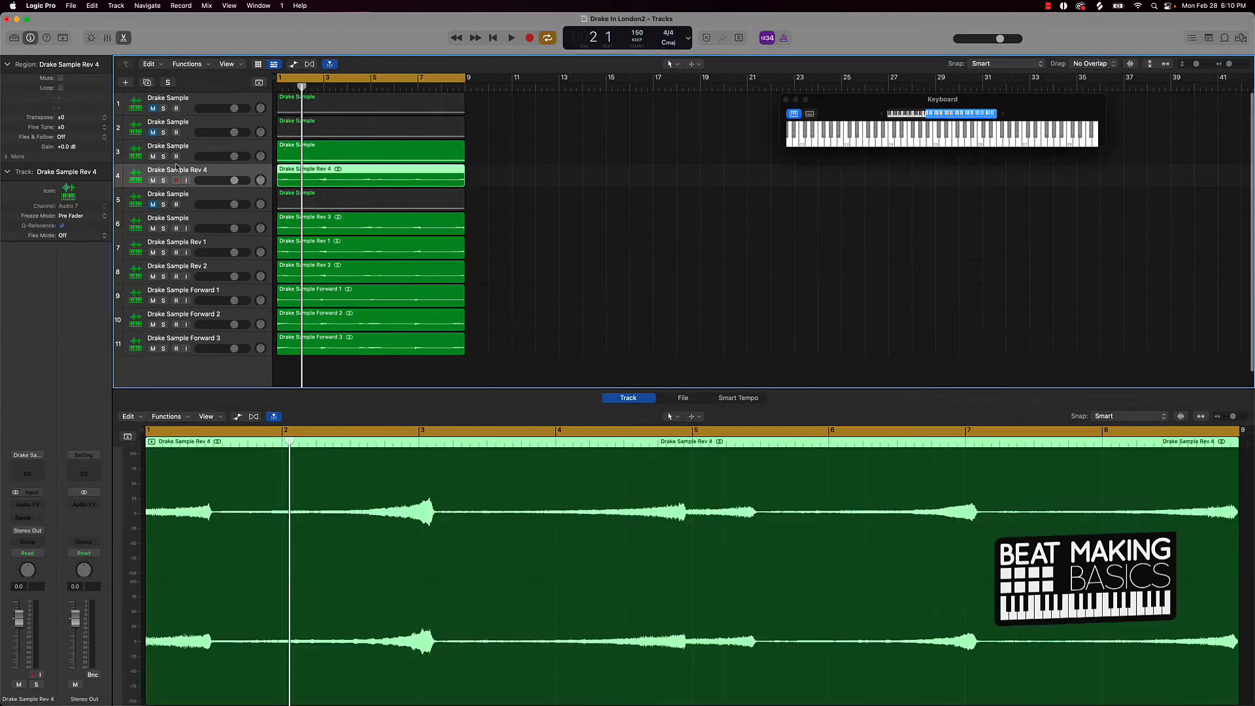
left_click_drag(187, 172, 187, 199)
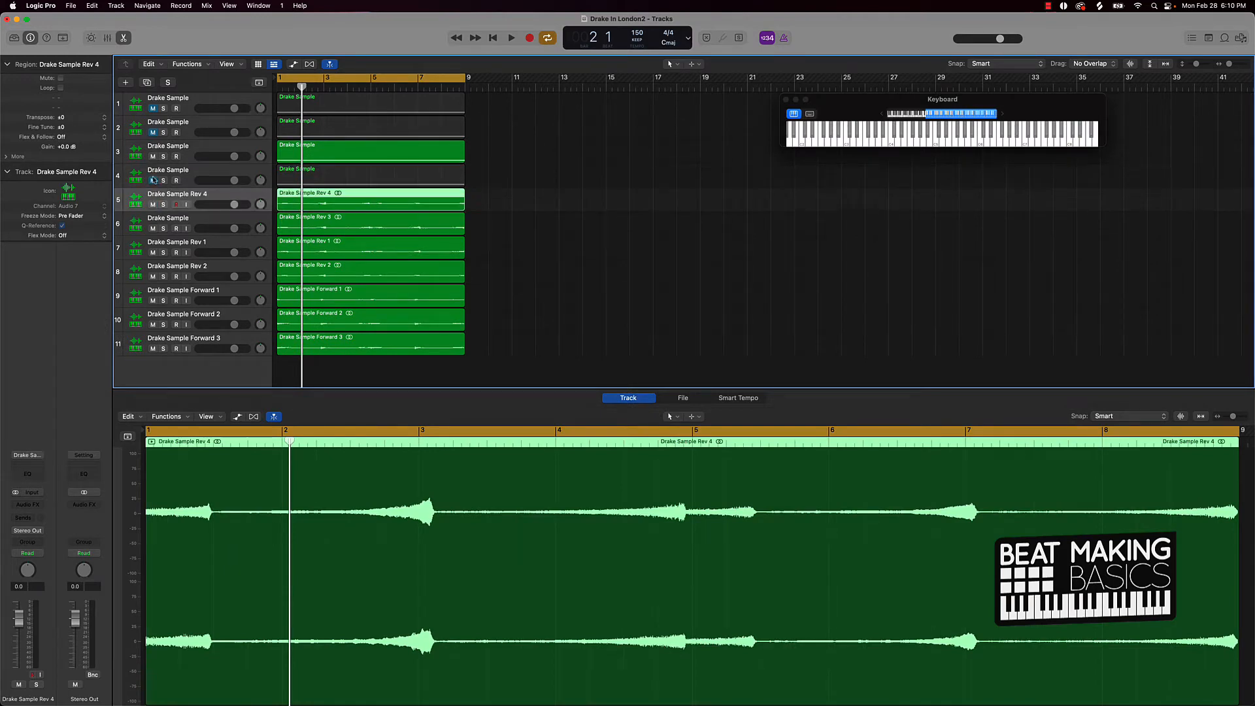
Mute the third sampler track, select all four original Drake Sample sampler tracks and delete them with their regions
left_click(153, 158)
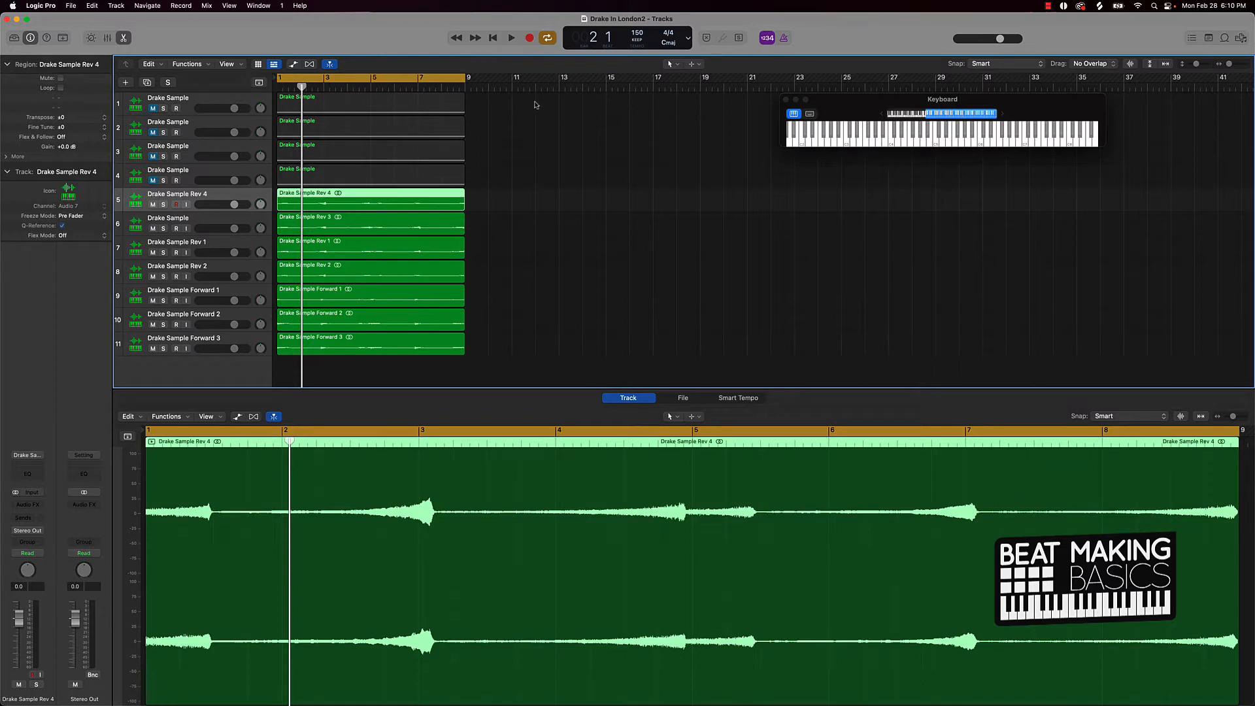
left_click(244, 105)
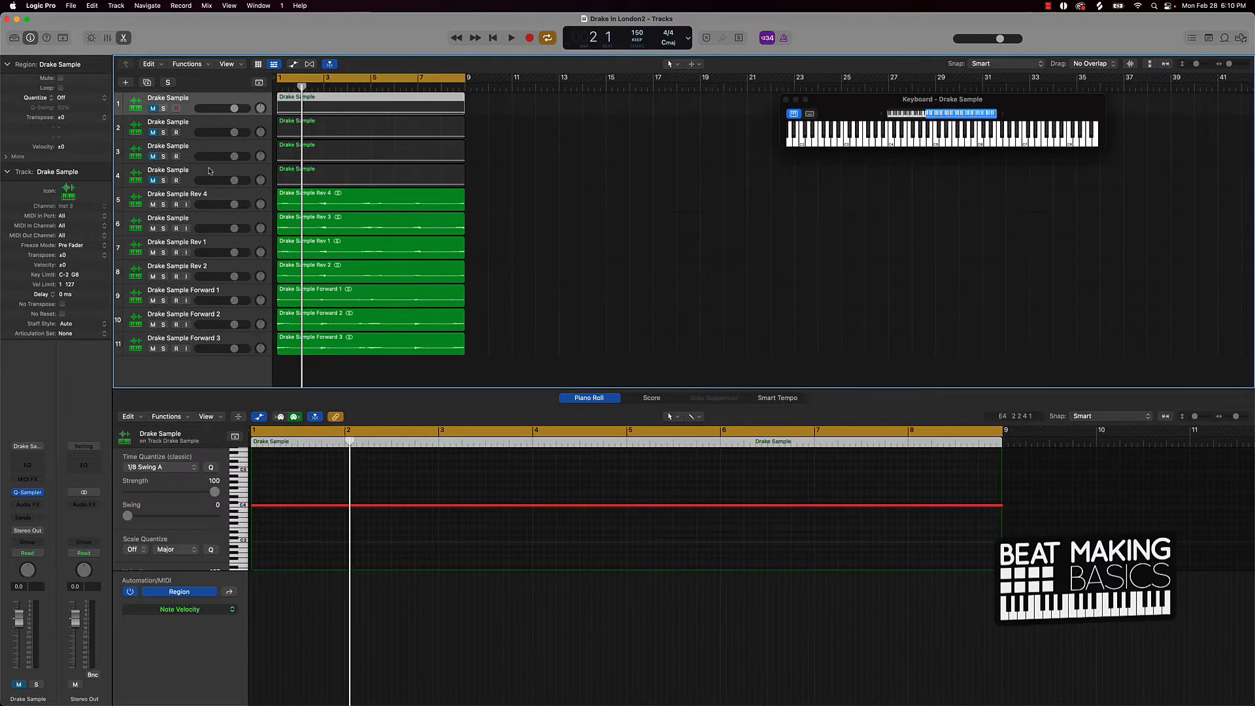
left_click(210, 171, "shift")
key("Delete")
key("Delete")
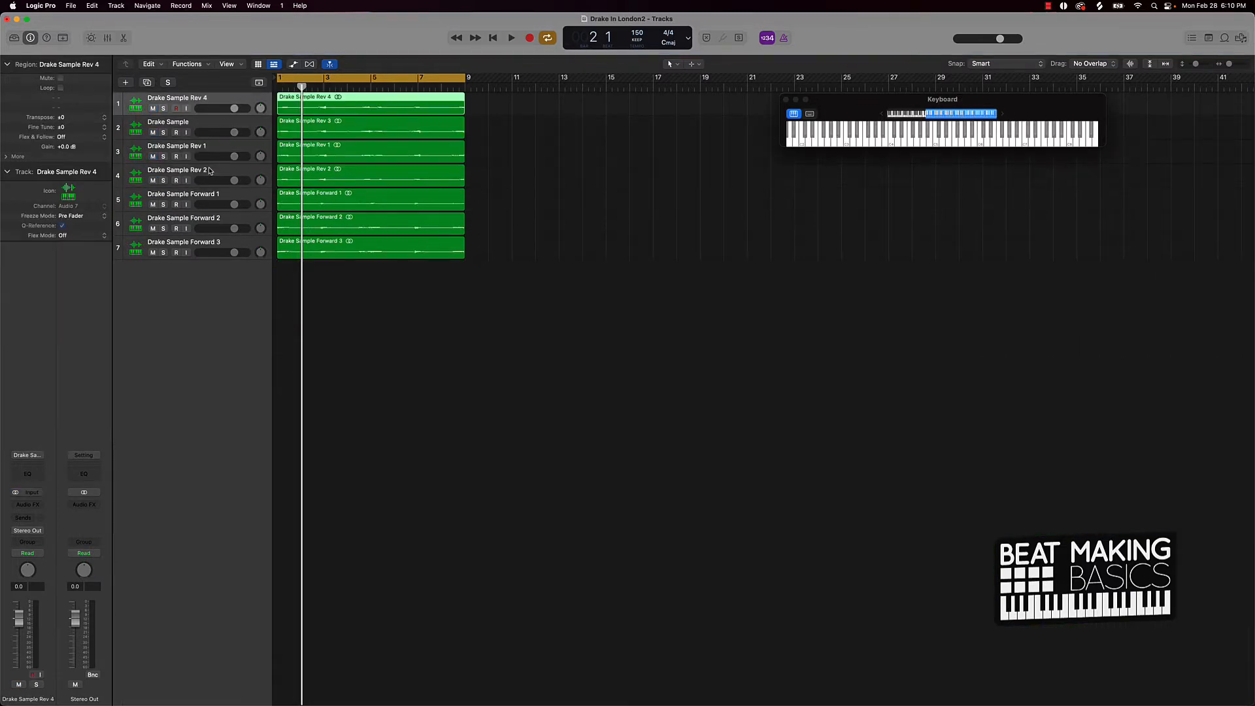
Rename the unnumbered Drake Sample track as Drake Sample Rev 3 and order the reversed tracks Rev 1 to Rev 4 above the Forward tracks
left_click(189, 125)
double_click(185, 125)
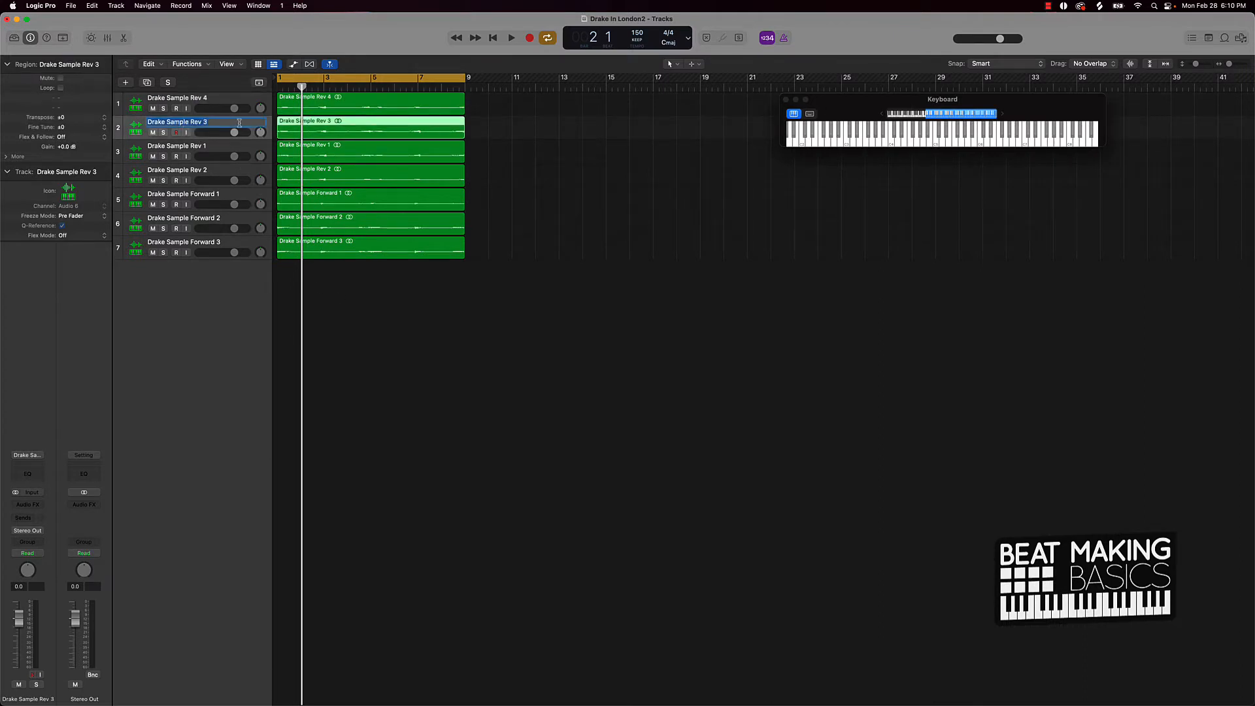
left_click(140, 125)
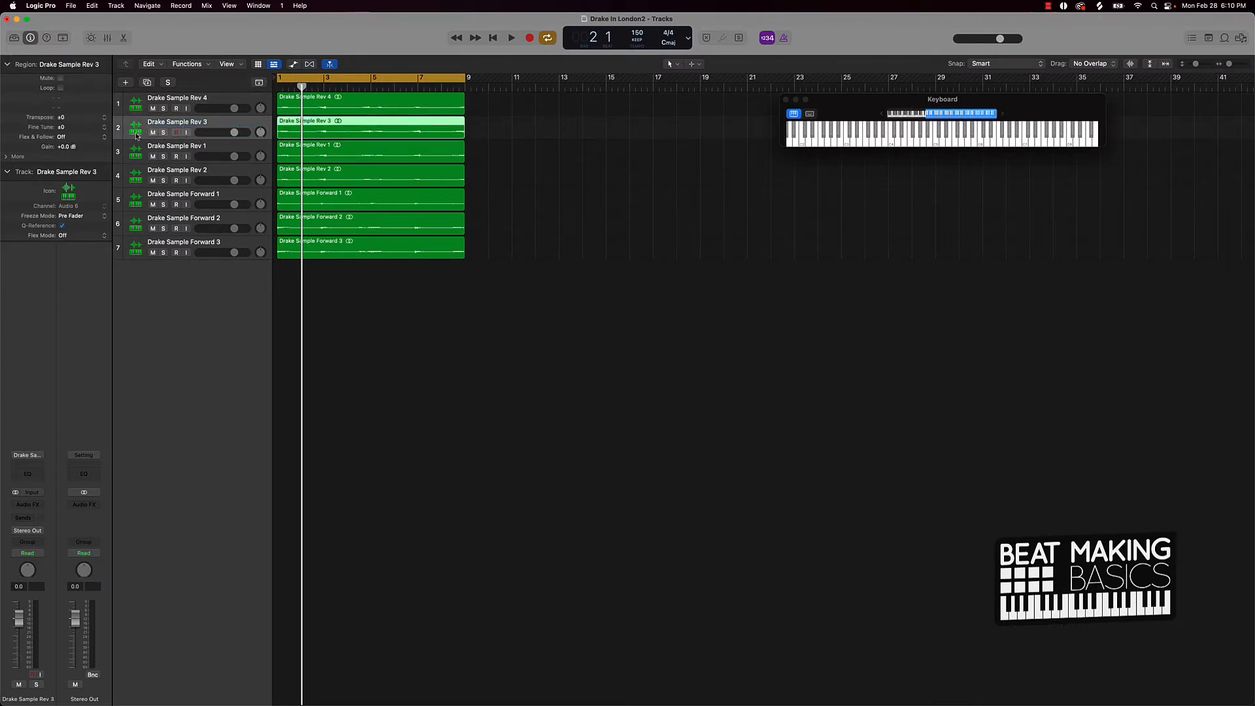
left_click_drag(136, 131, 139, 180)
left_click(423, 323)
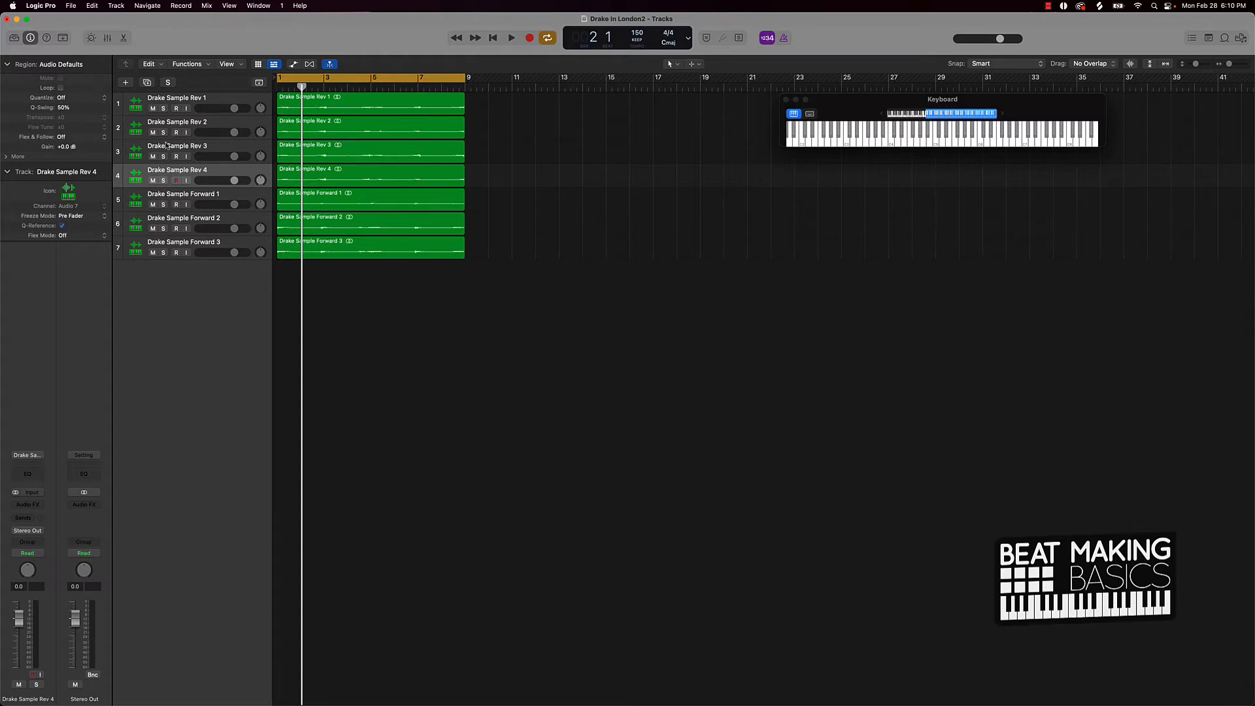
Mute every track except Drake Sample Forward 1 and start playback
left_click_drag(153, 133, 157, 298)
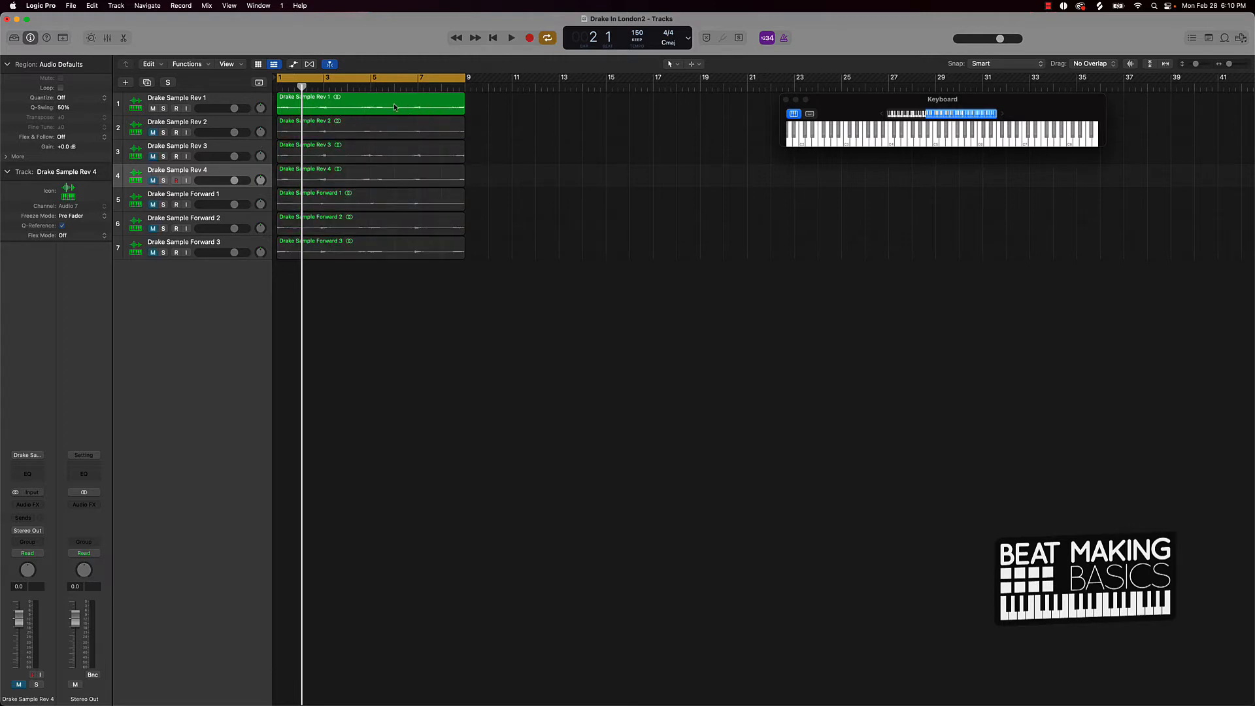
left_click(153, 204)
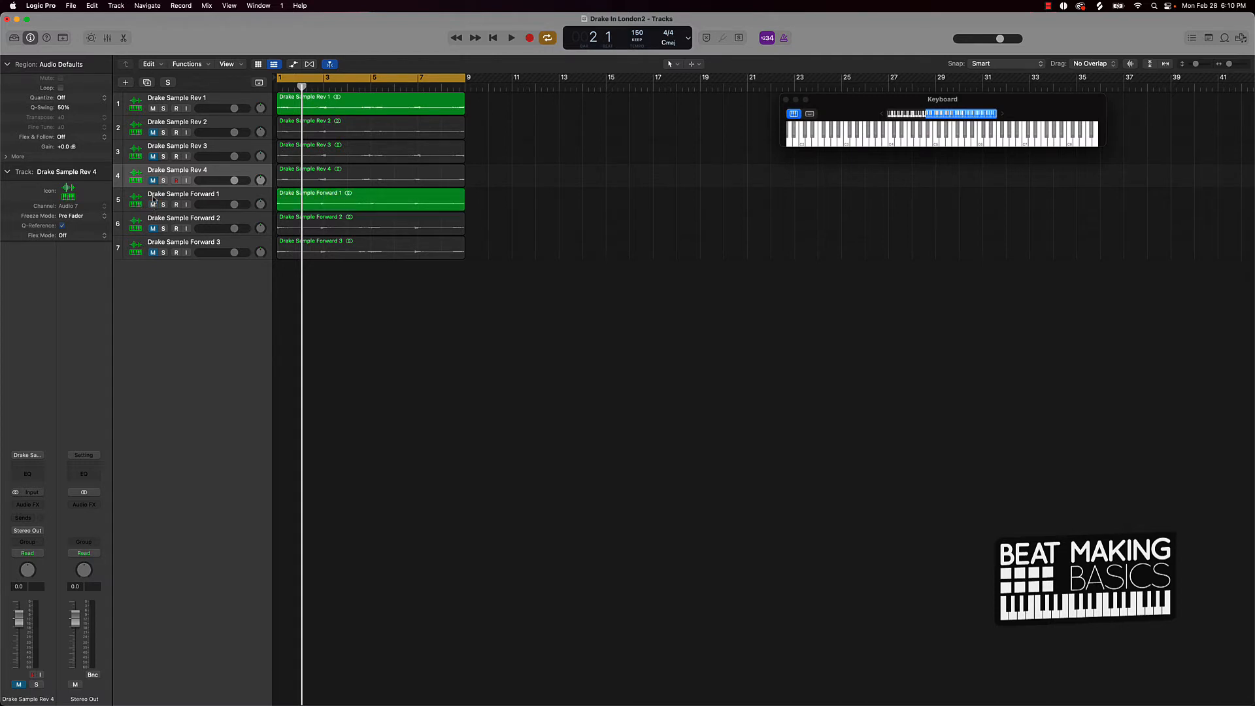
left_click(153, 108)
key("space")
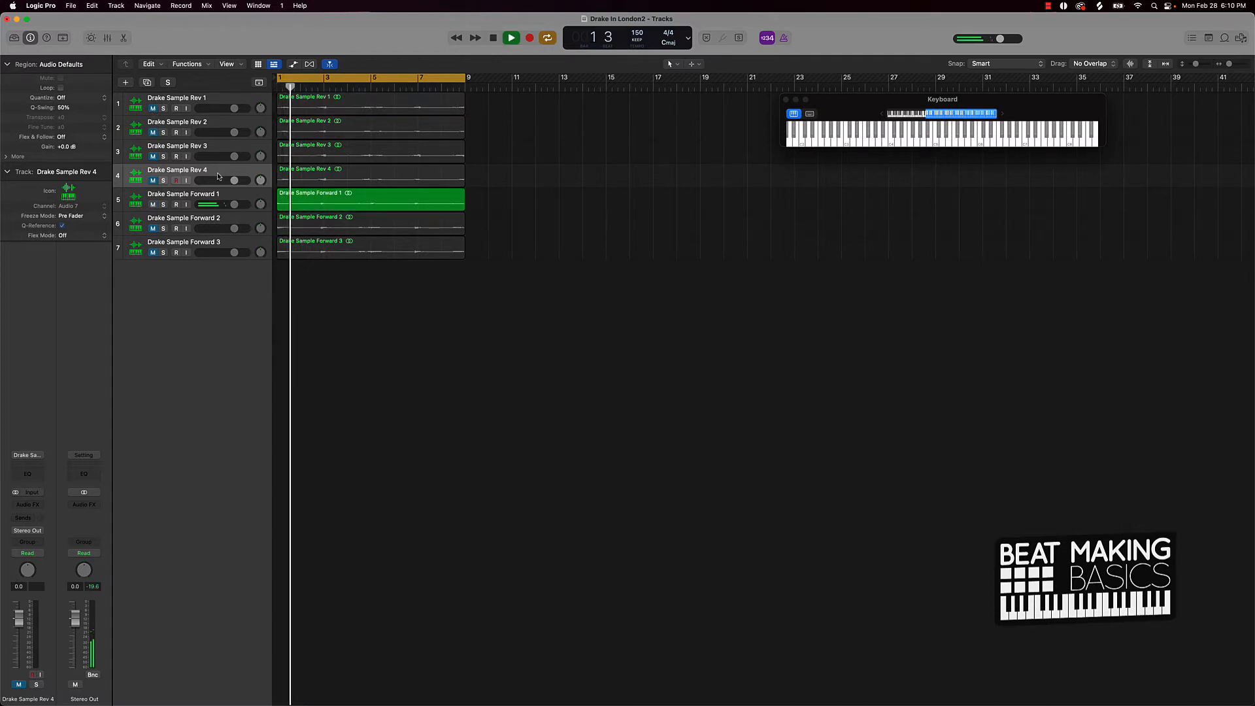
Create a software instrument track with a stereo Quick Sampler and place it below Drake Sample Forward 3
left_click(136, 206)
left_click(442, 353)
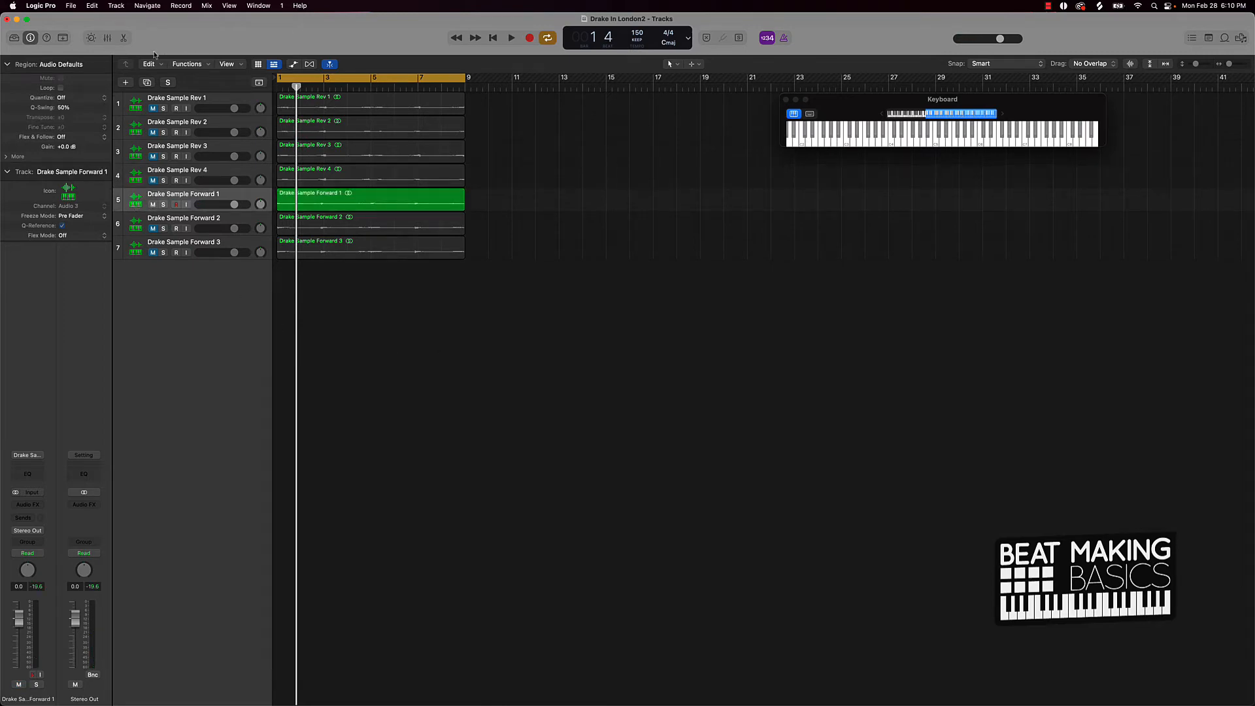
left_click(125, 83)
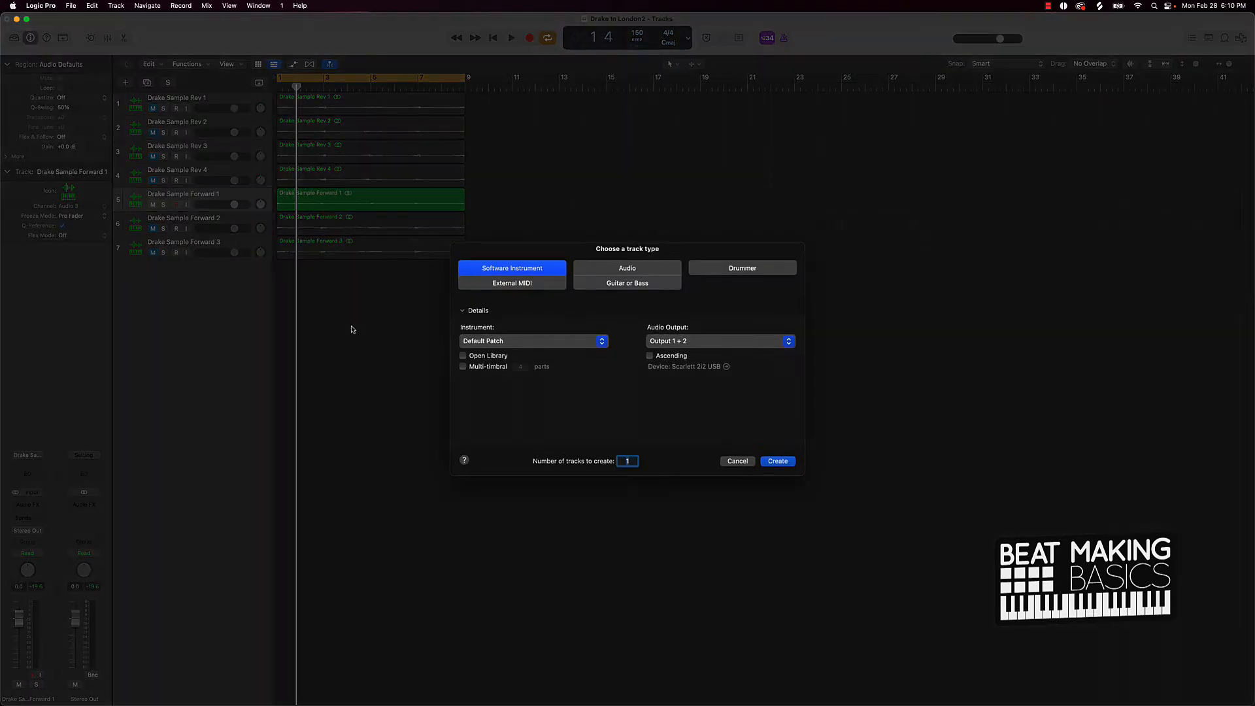
left_click(543, 342)
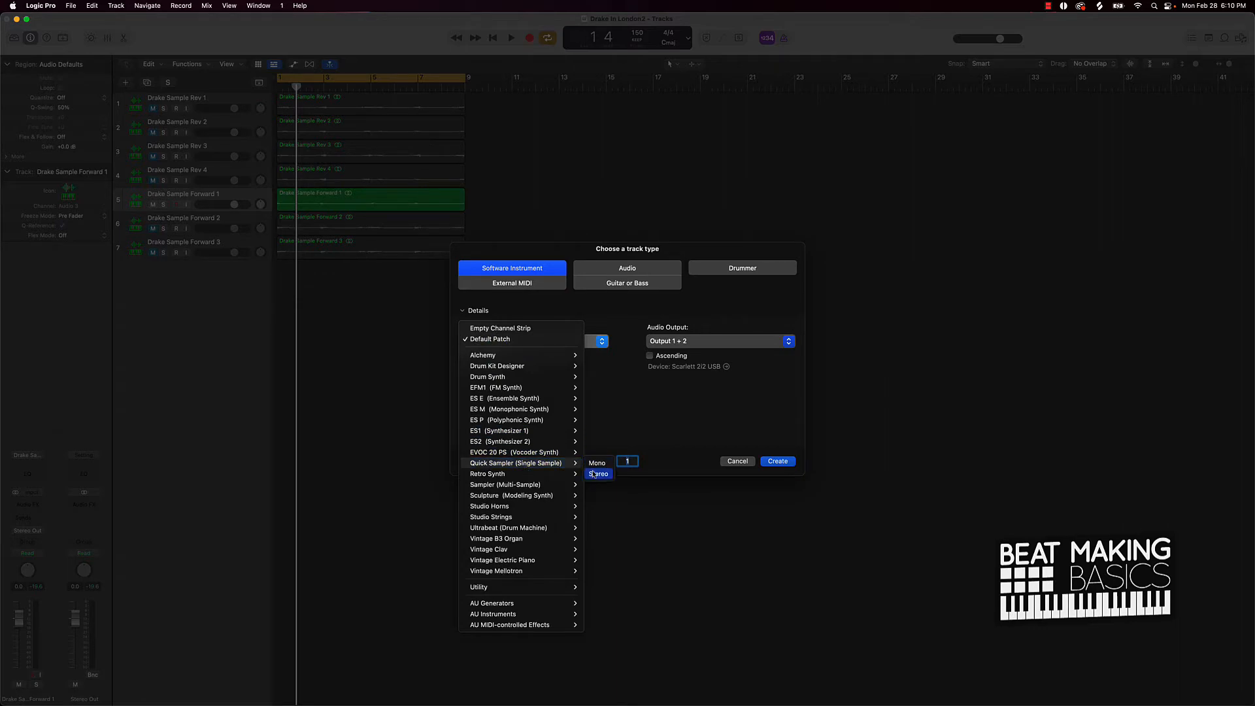
left_click(596, 472)
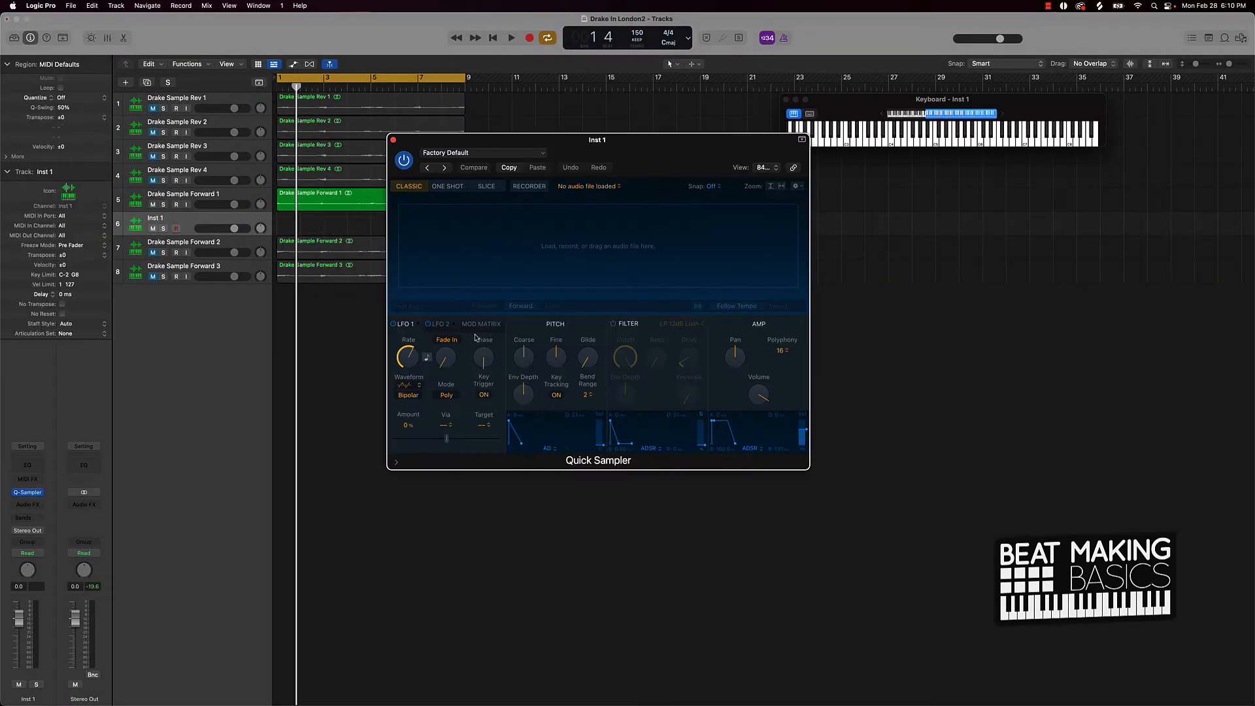
left_click_drag(136, 224, 136, 280)
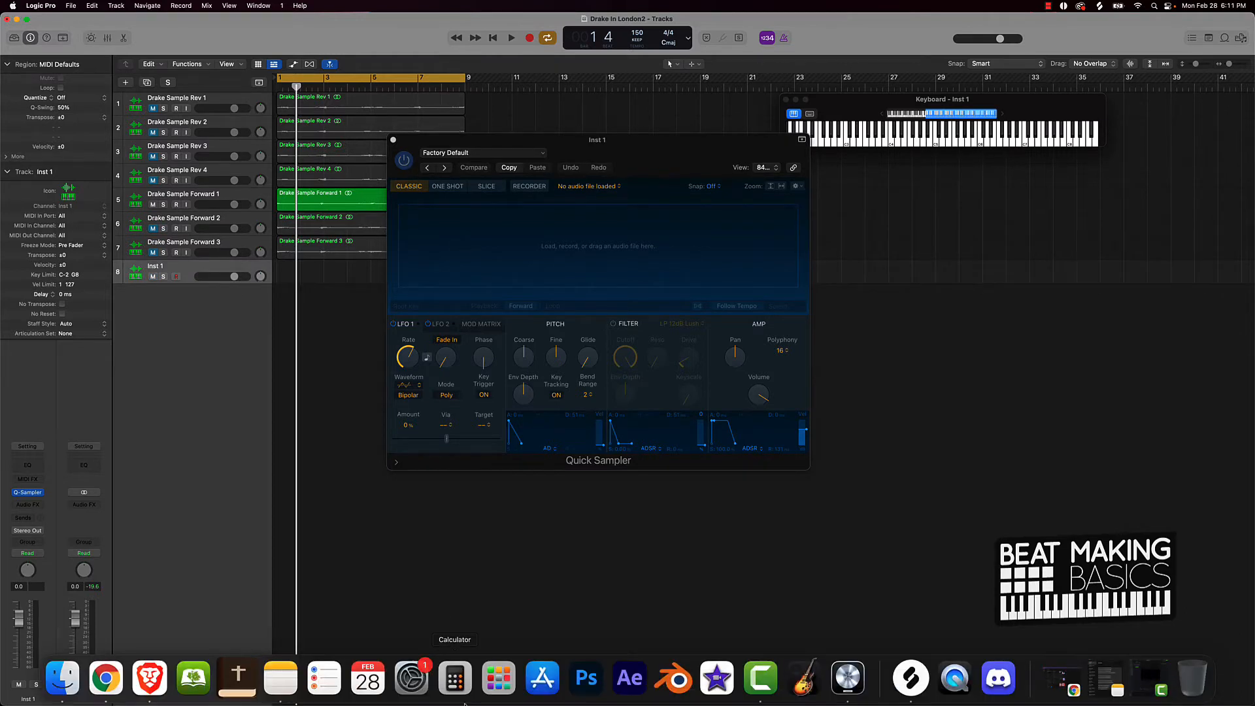
Switch to Finder and open the All White Bricks Official Drum Kit folder in Downloads
left_click(68, 680)
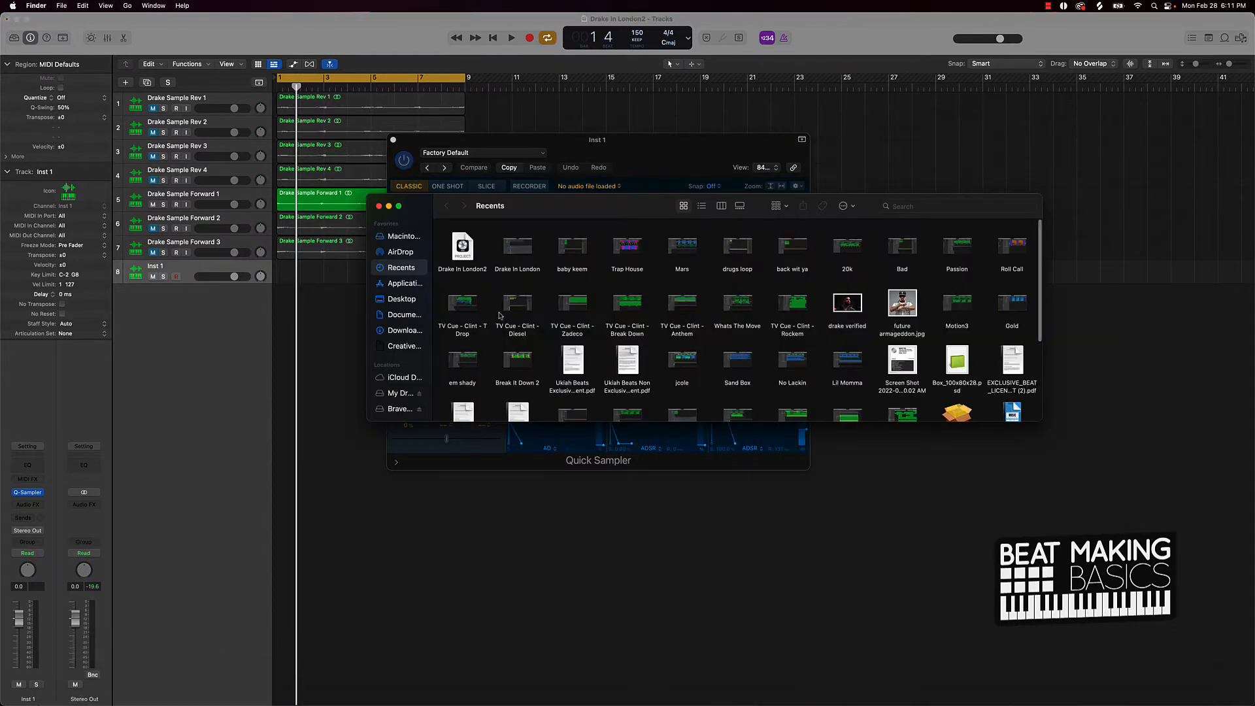
left_click(401, 331)
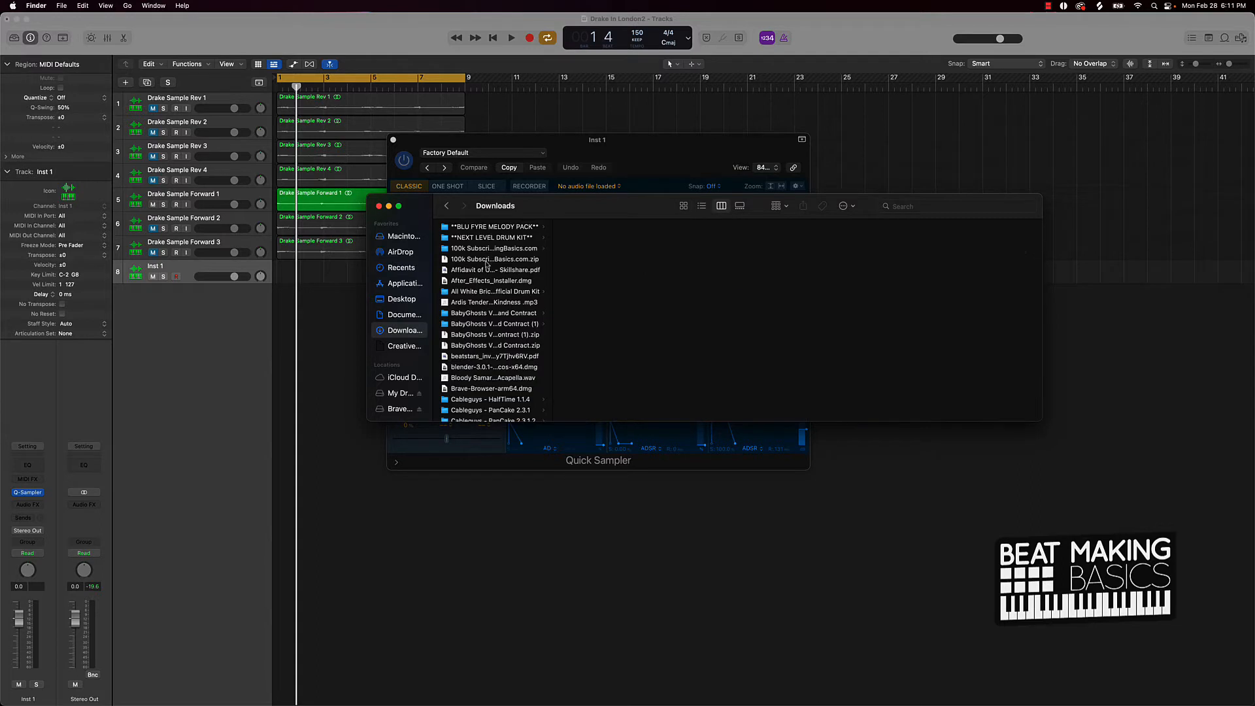
left_click(492, 292)
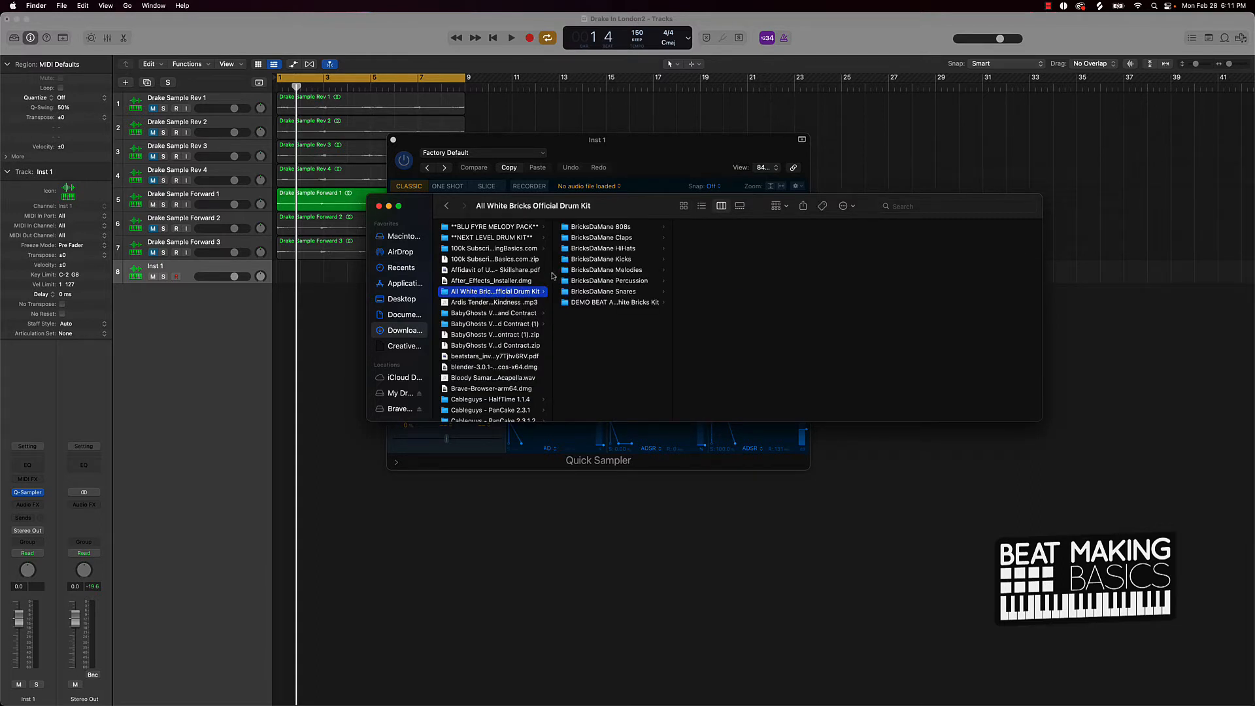
left_click_drag(553, 276, 613, 277)
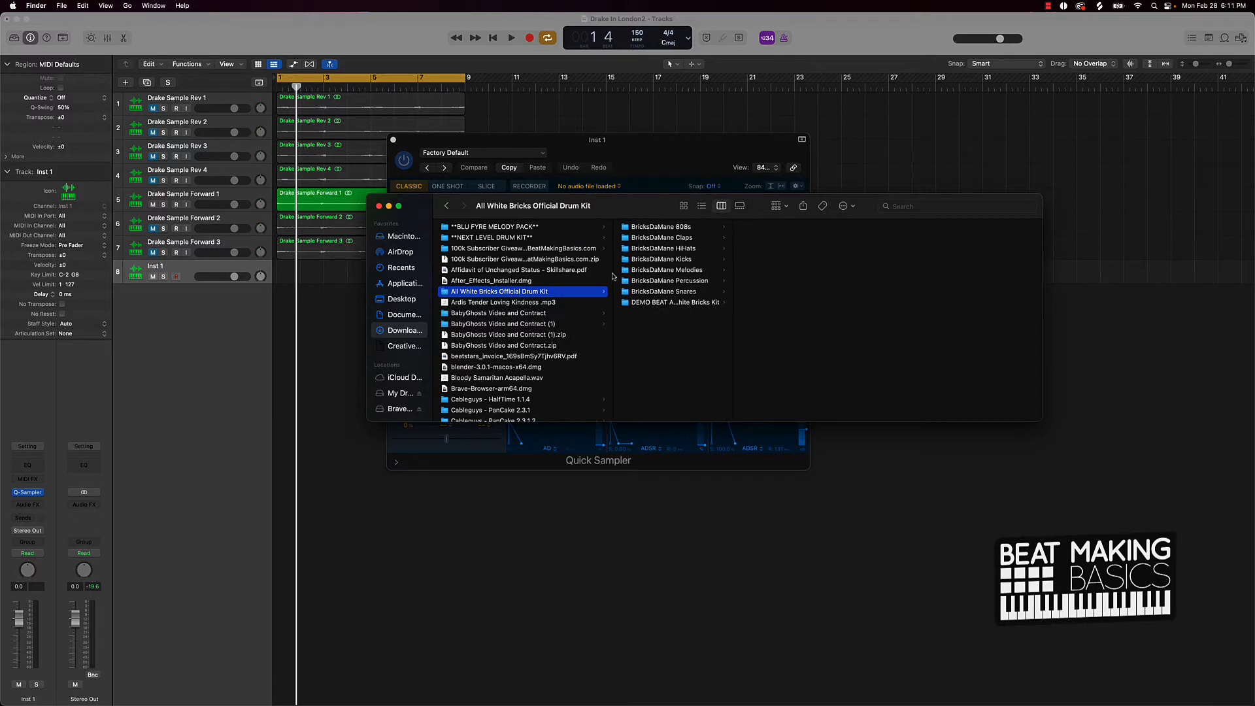
left_click(503, 239)
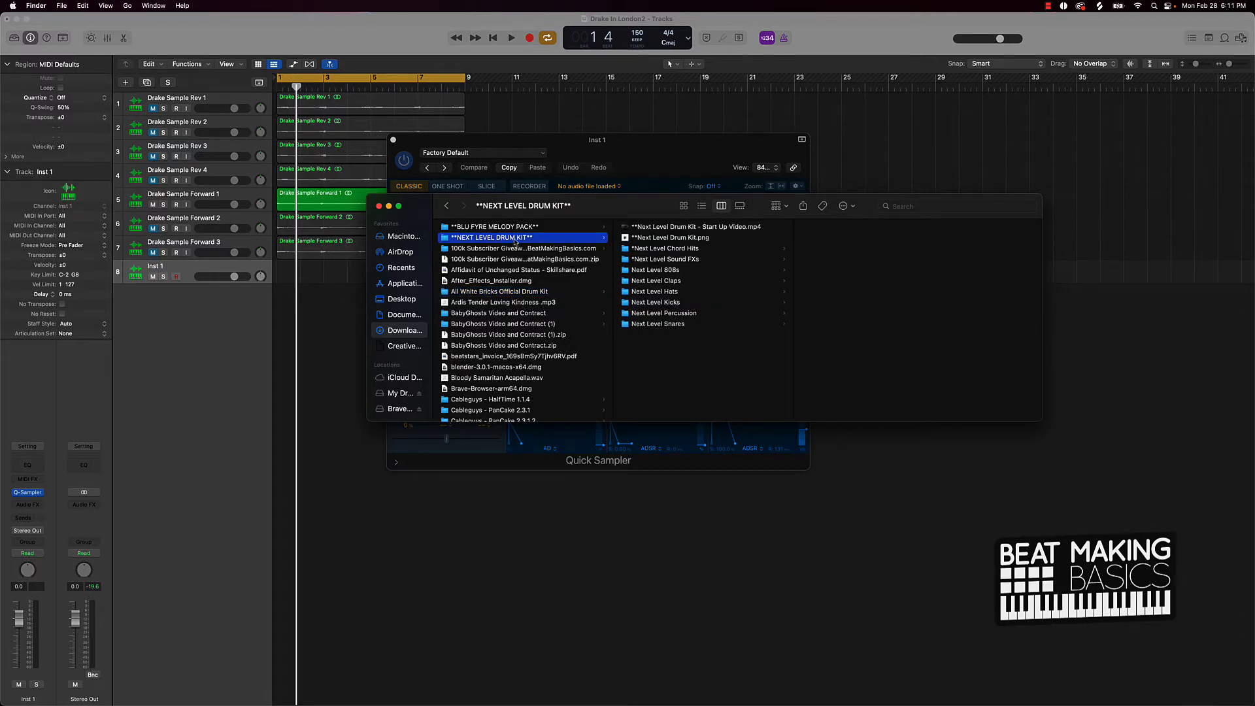
left_click(500, 292)
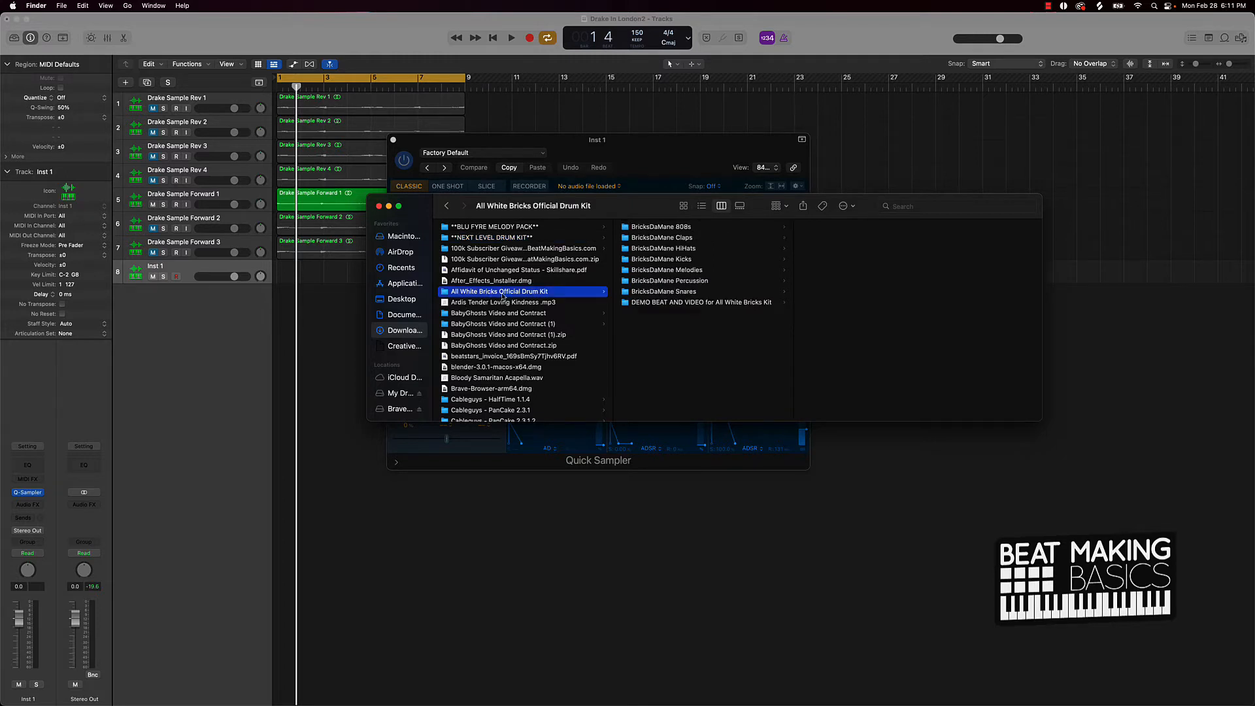
Load BricksDaMane Clap 4.wav from the BricksDaMane Claps folder into the Quick Sampler on the Inst 1 track
left_click(670, 240)
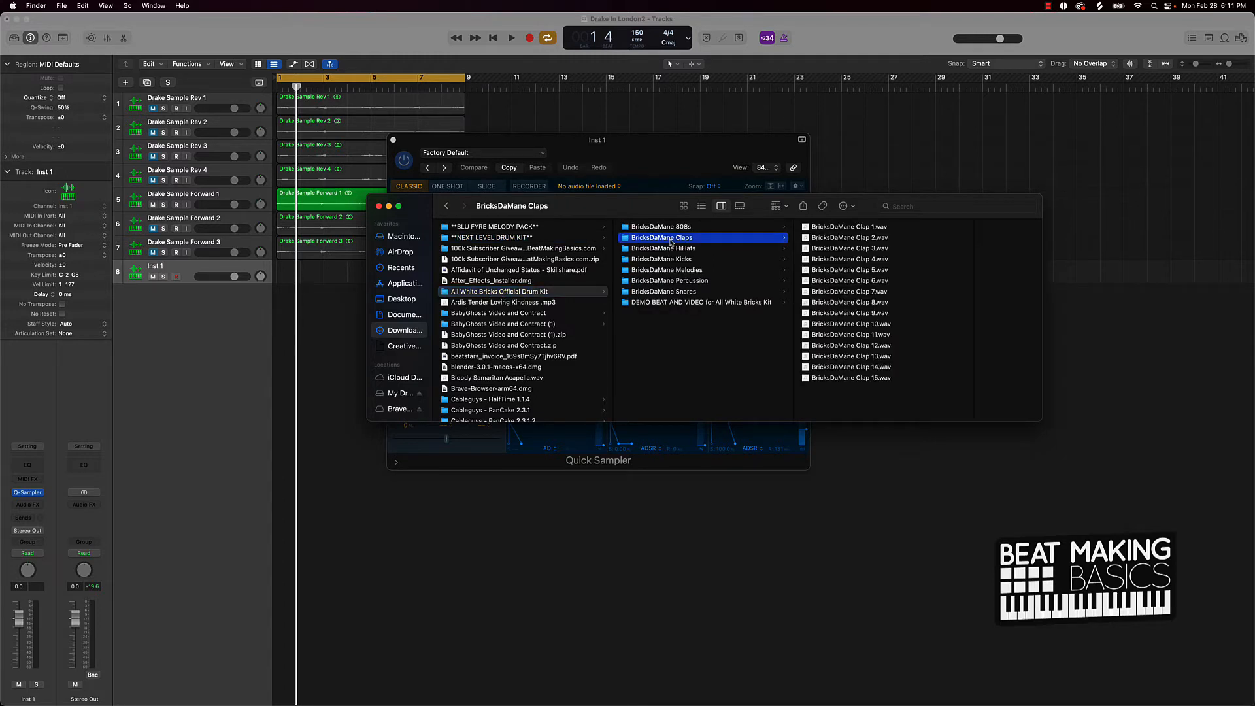
left_click(854, 260)
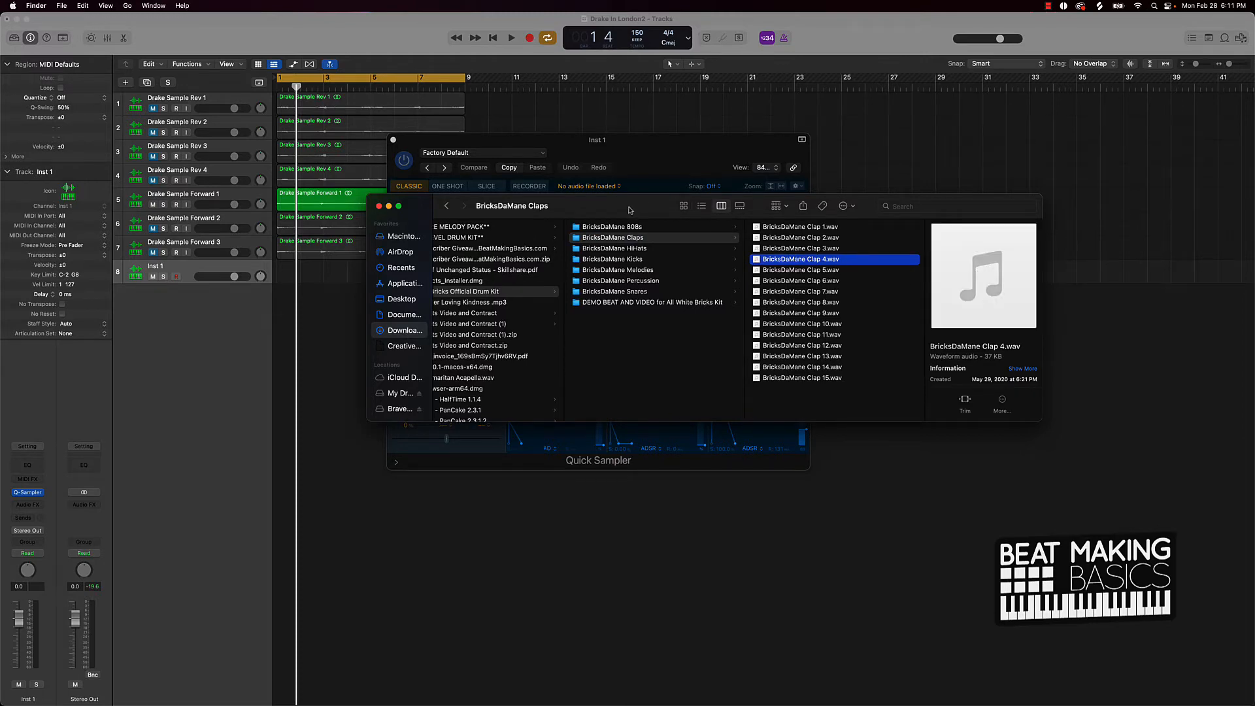
left_click_drag(631, 210, 578, 383)
left_click_drag(703, 434, 492, 260)
left_click(335, 380)
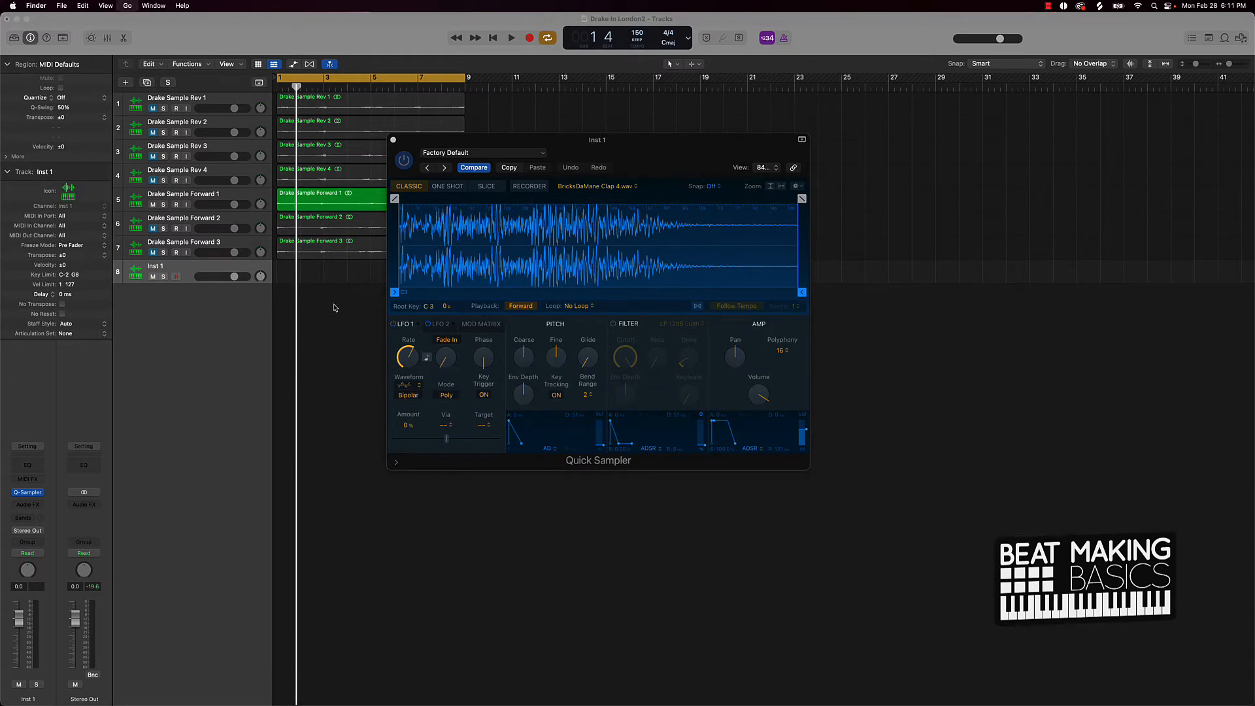
Record a clap pattern, one hit per bar, across the eight-bar cycle on the Inst 1 track
left_click(382, 320)
left_click_drag(651, 139, 756, 197)
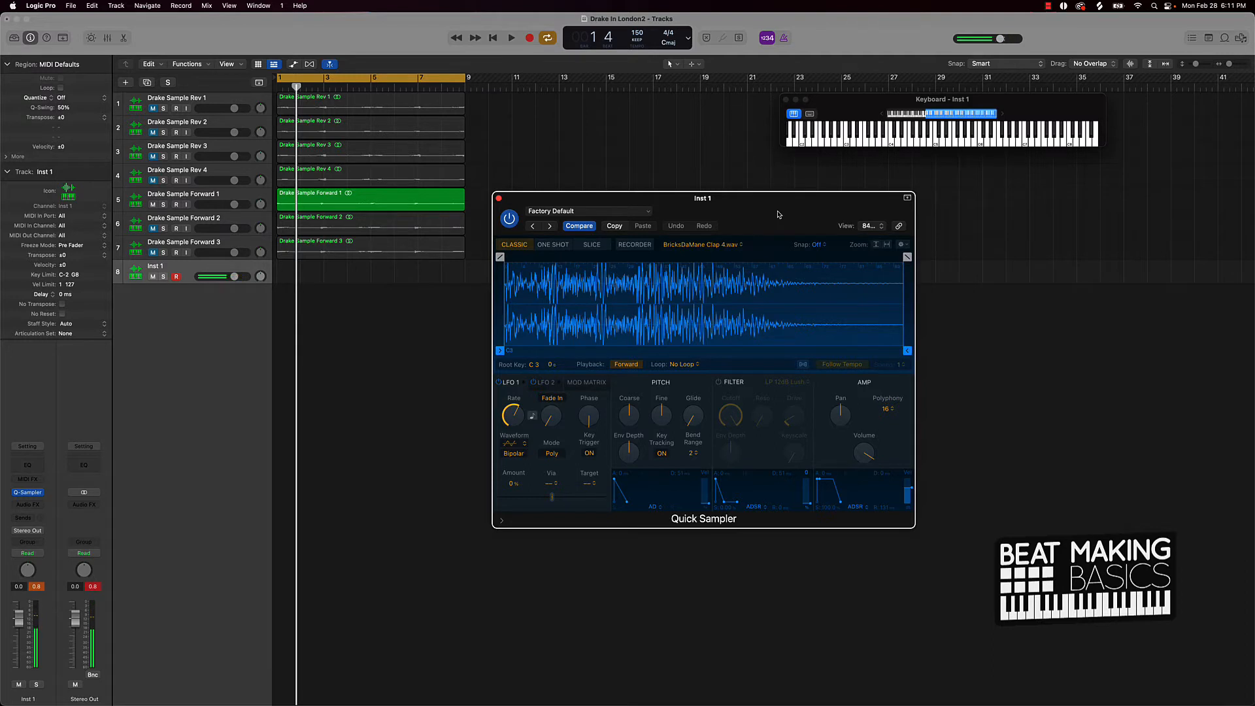
key("space")
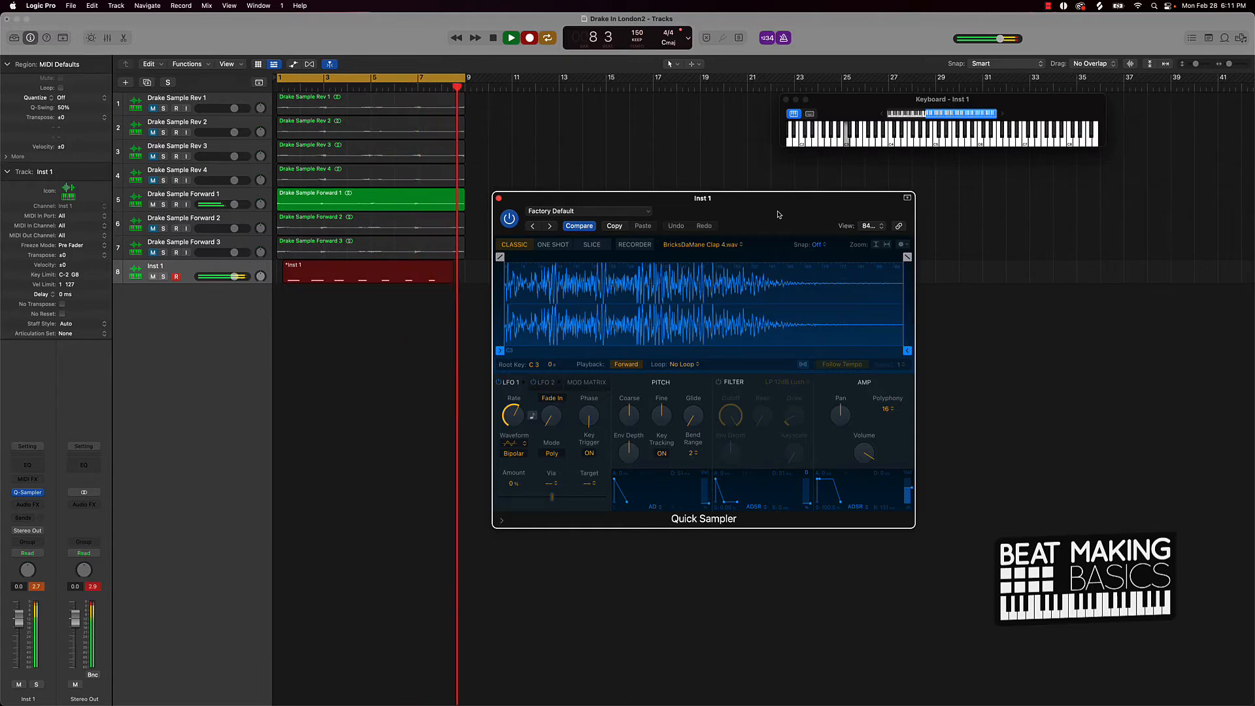
key("space")
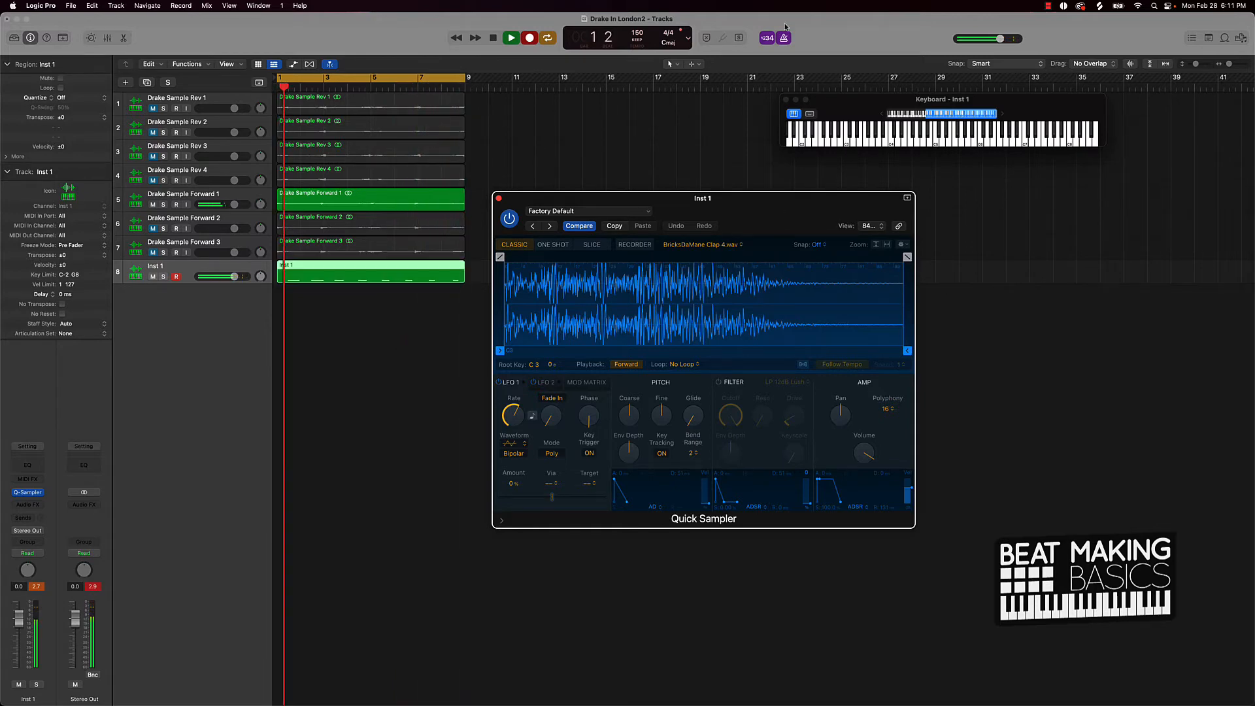
left_click(528, 38)
Open the clap region in the Piano Roll and quantize all its notes with 1/8 Swing A
double_click(402, 283)
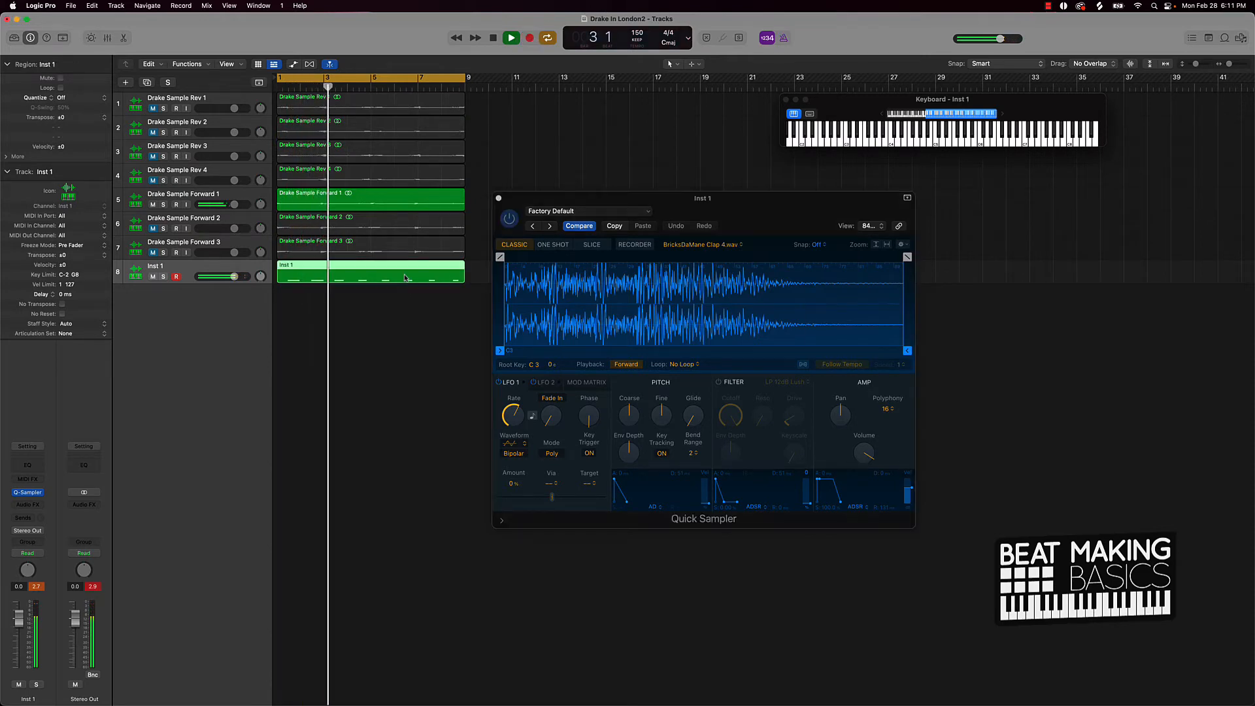
left_click(500, 198)
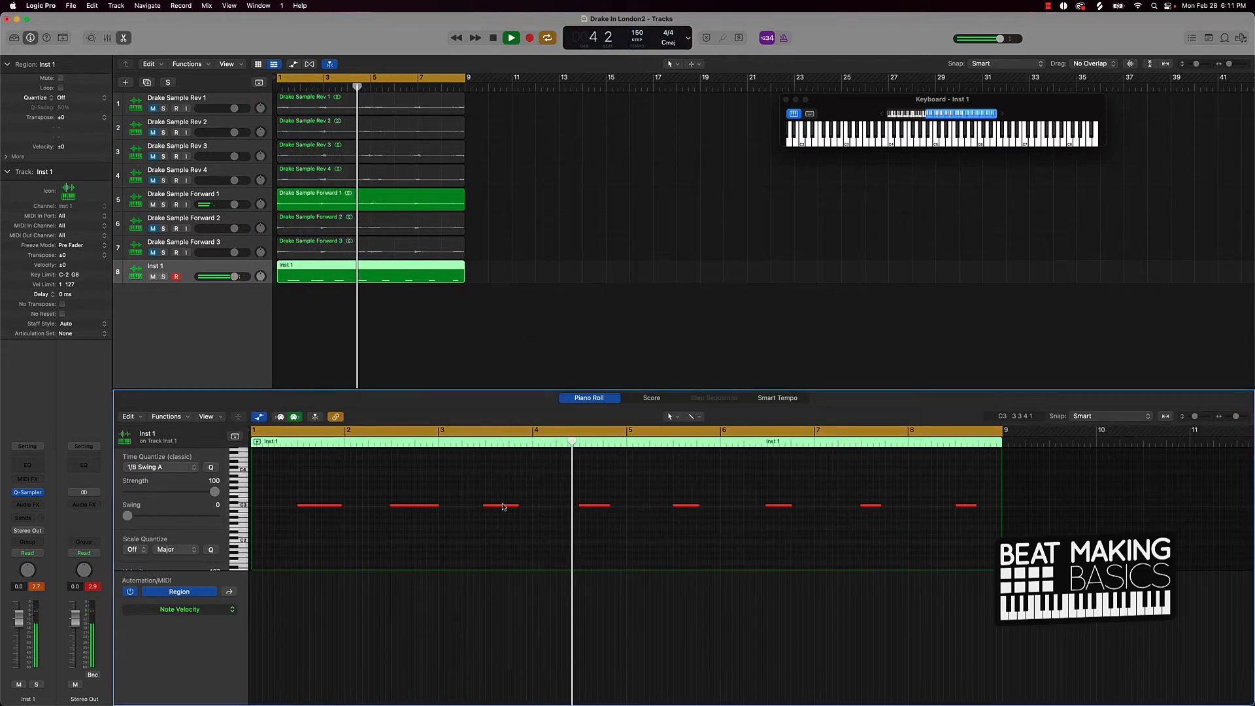
key("super+a")
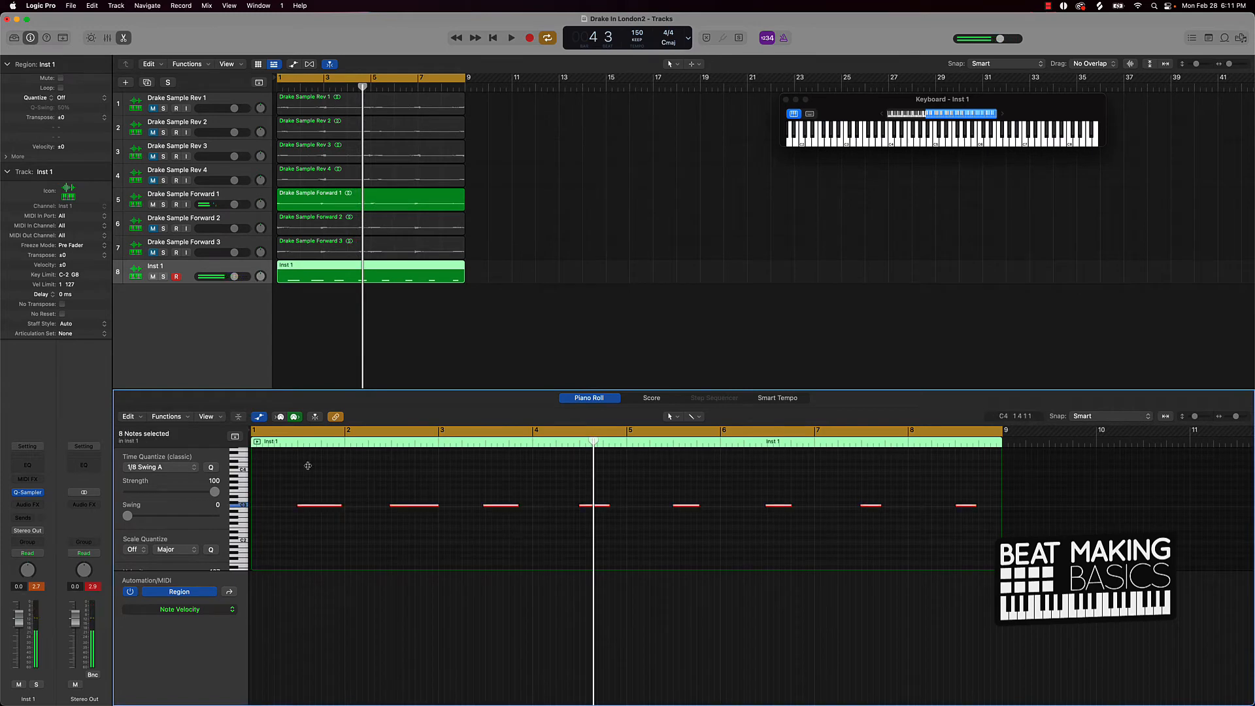
left_click(528, 477)
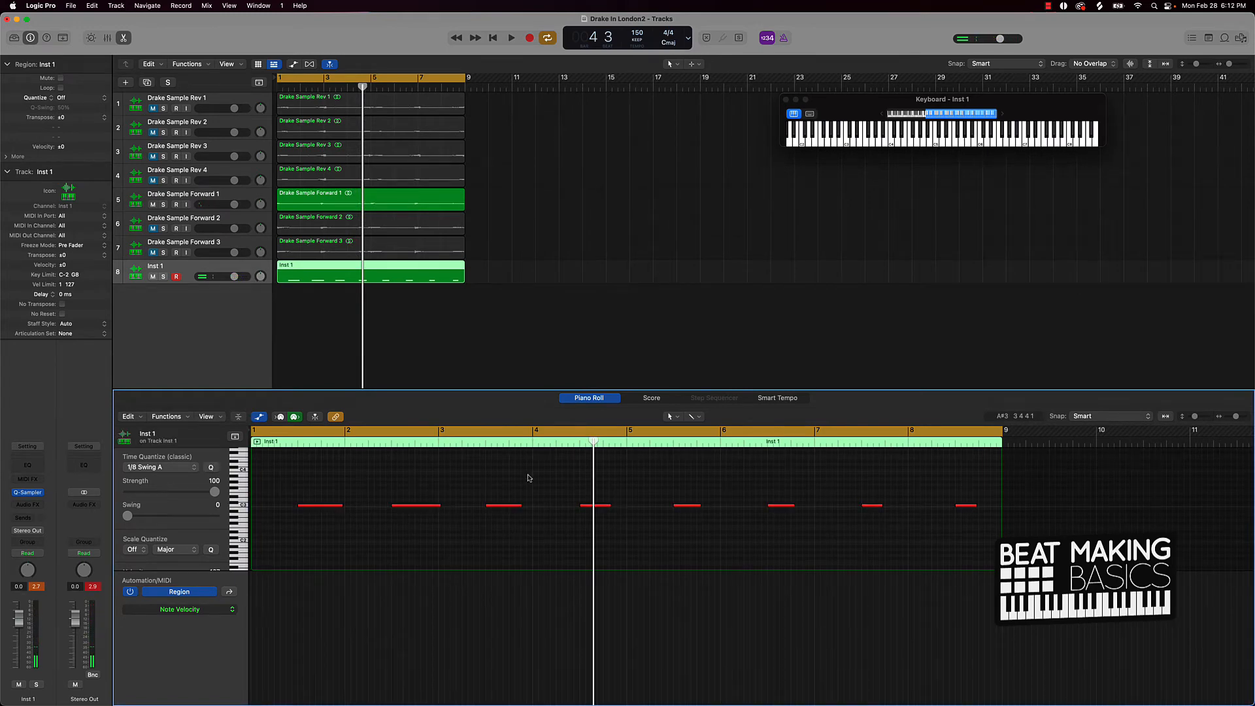
Lower the Inst 1 track's volume to -1.2 dB during playback and clear the channel peak readings
key("space")
left_click(226, 270)
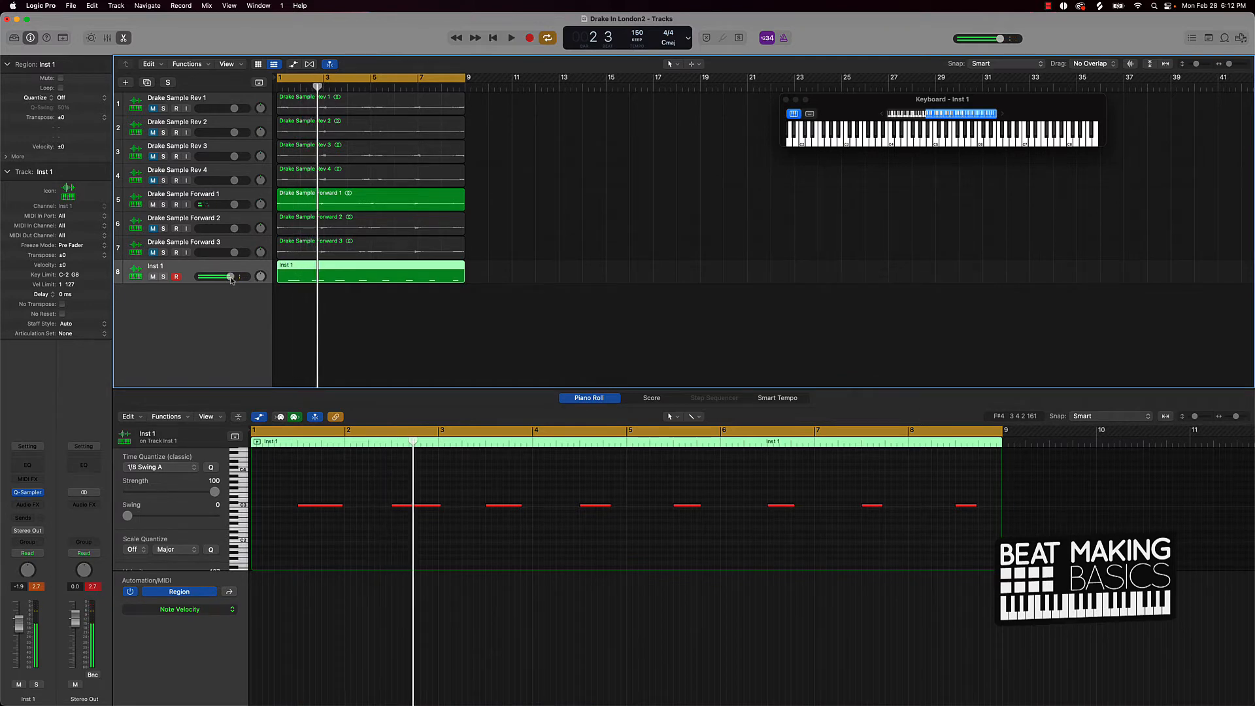
left_click_drag(232, 277, 233, 277)
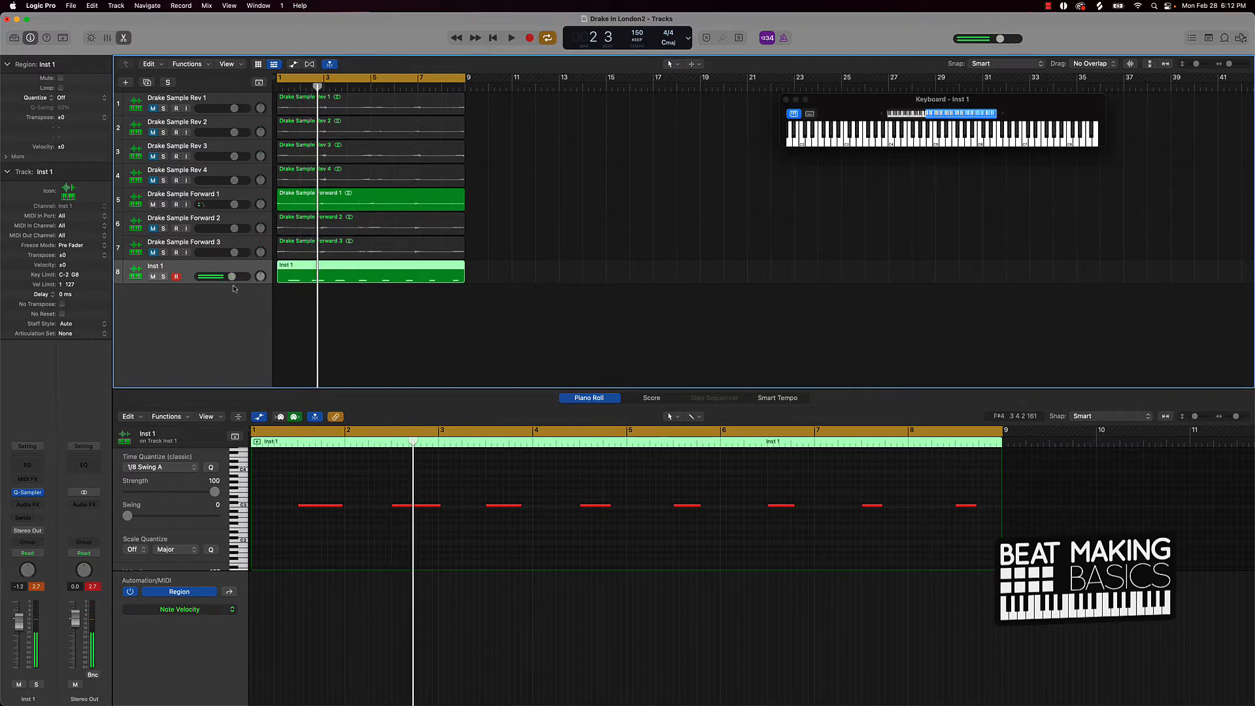
left_click(94, 587)
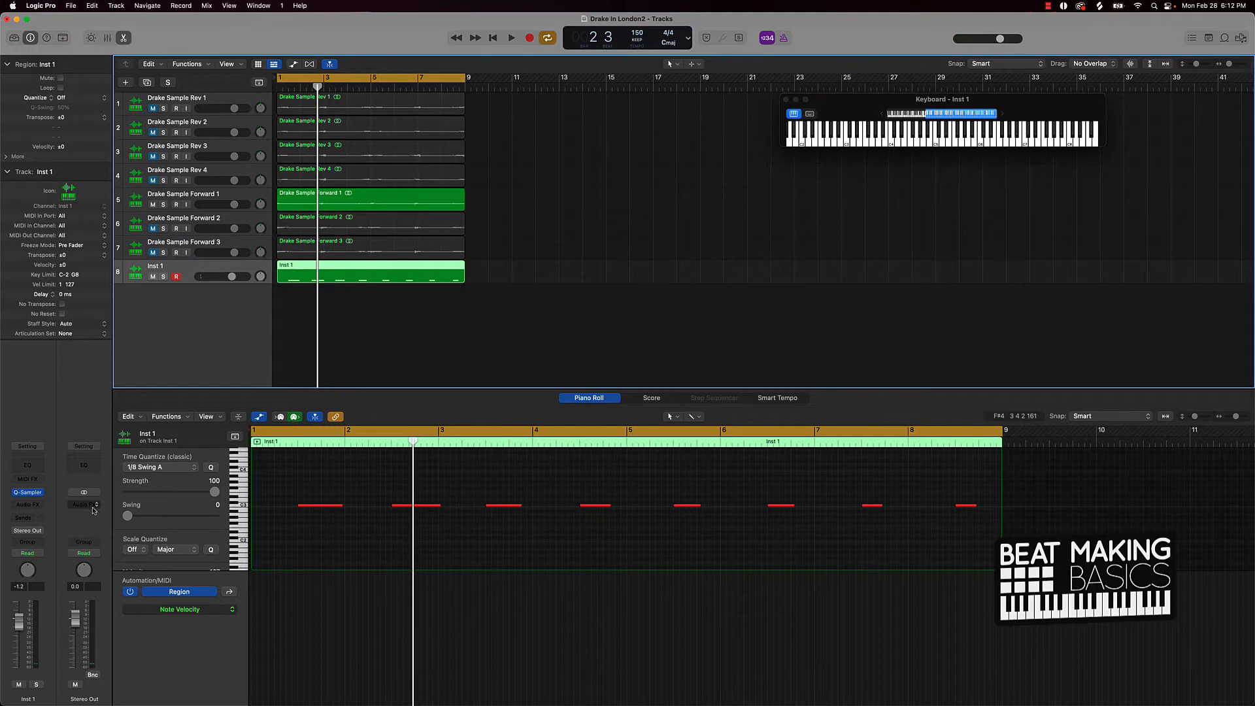
Insert the stereo Waves Smack Attack plug-in on the Stereo Out channel and open its plug-in window
left_click(95, 506)
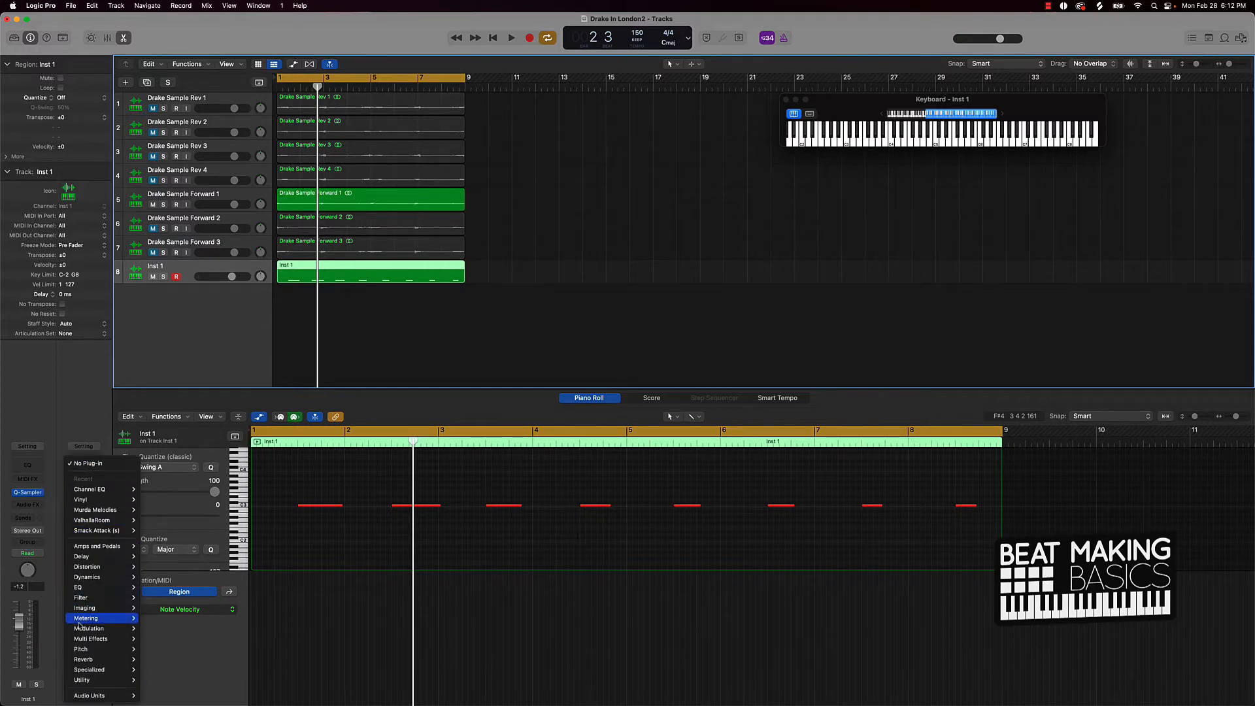
mouse_move(93, 695)
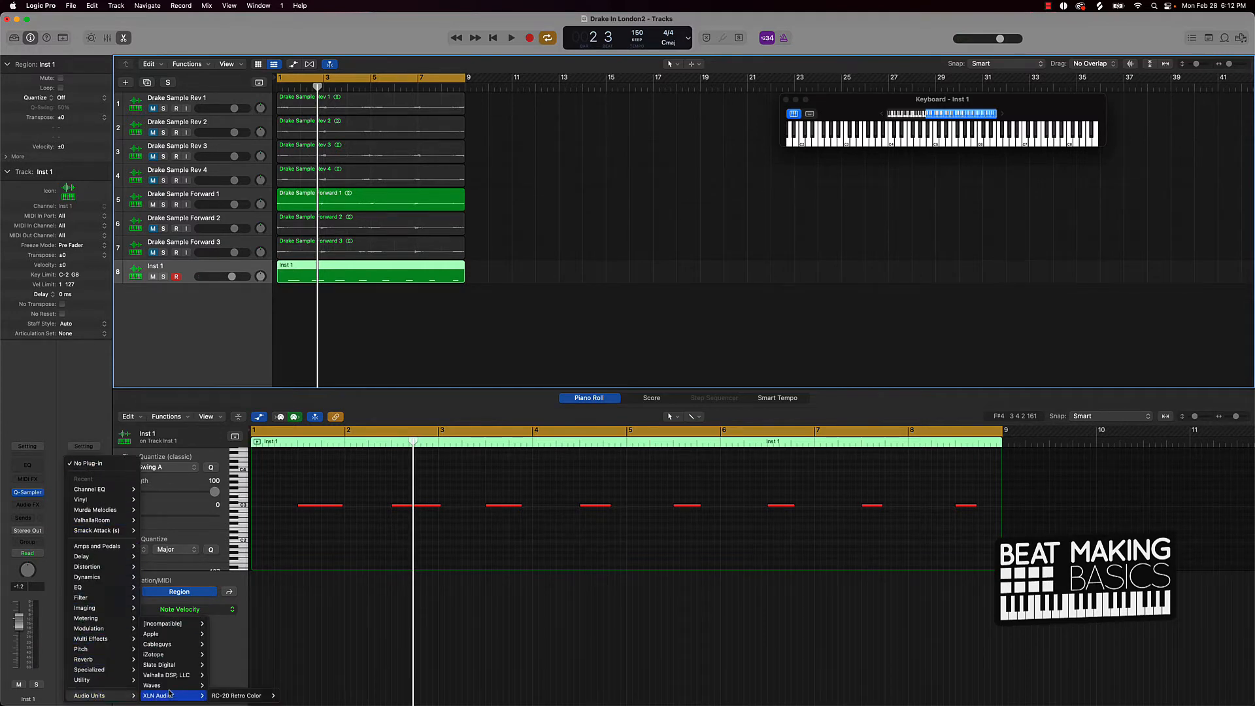
mouse_move(174, 686)
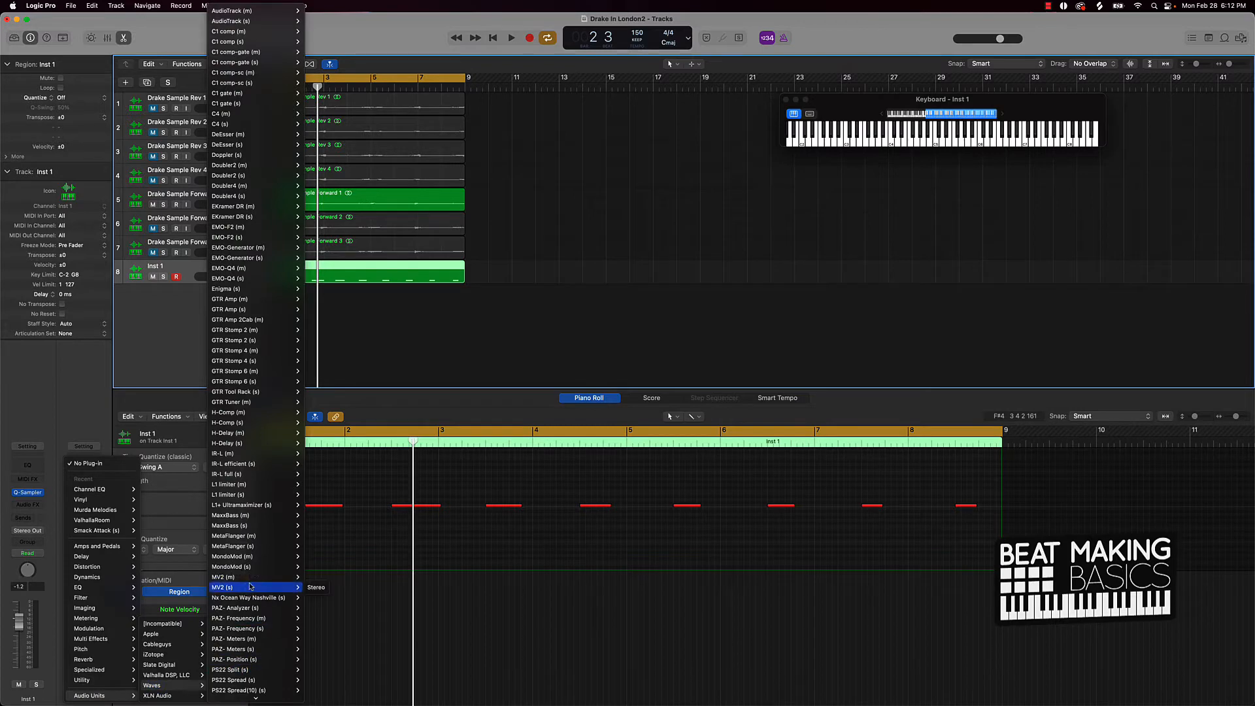
mouse_move(249, 488)
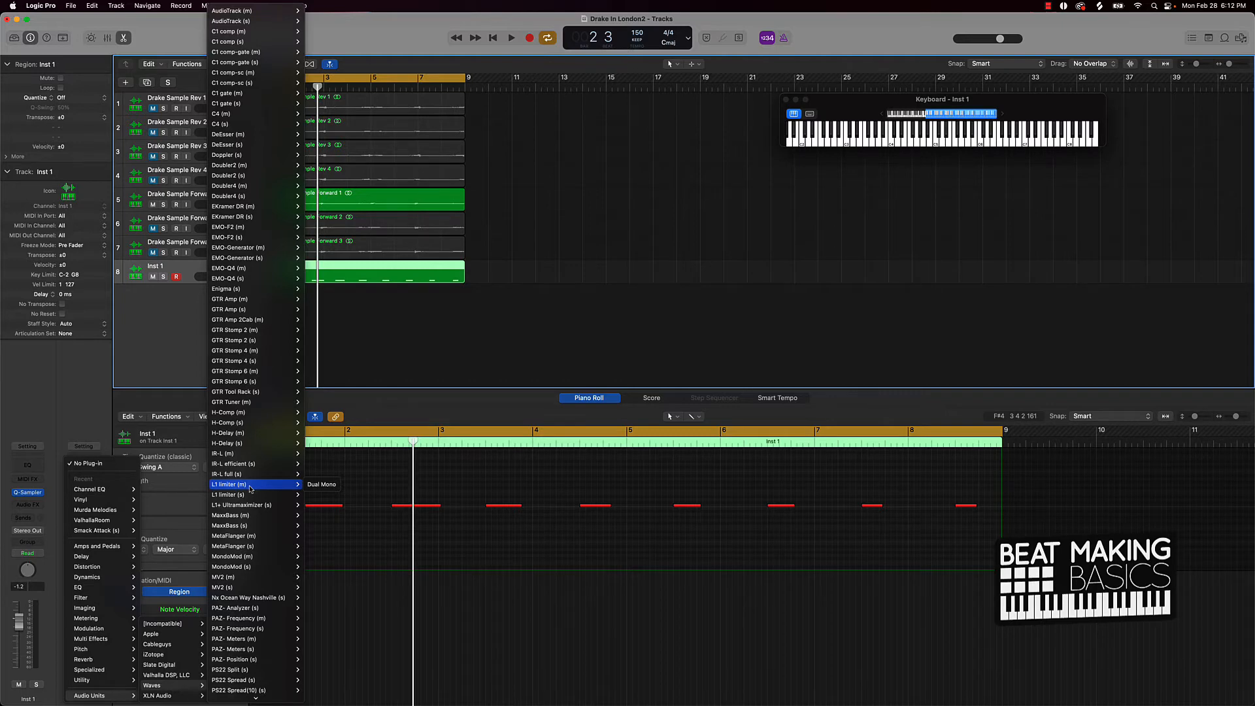
scroll(251, 659, "down", 4)
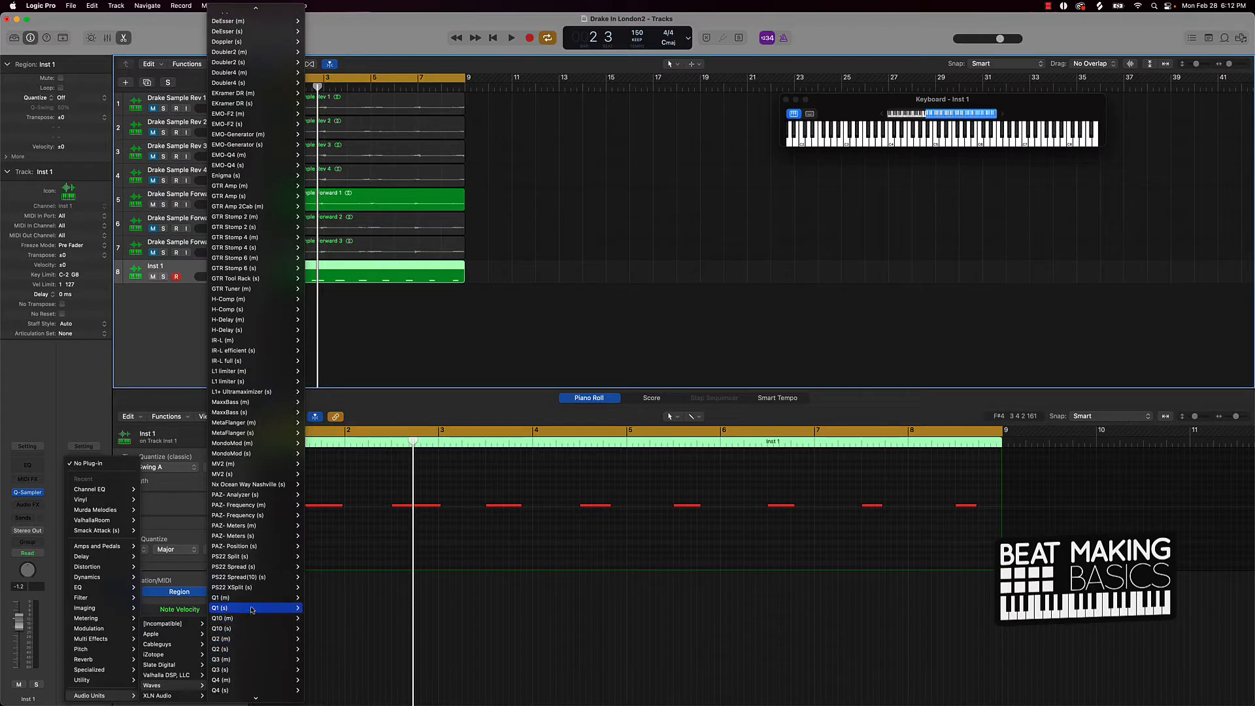
scroll(247, 556, "down", 10)
mouse_move(242, 537)
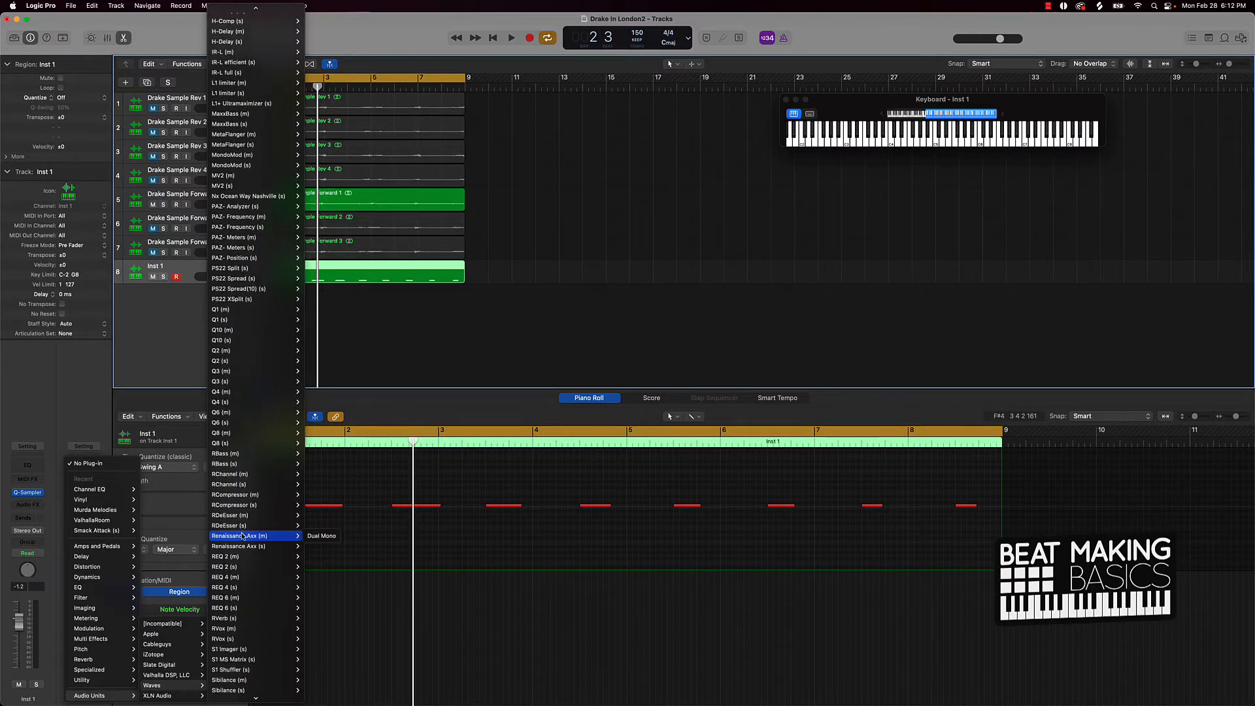
scroll(244, 662, "down", 4)
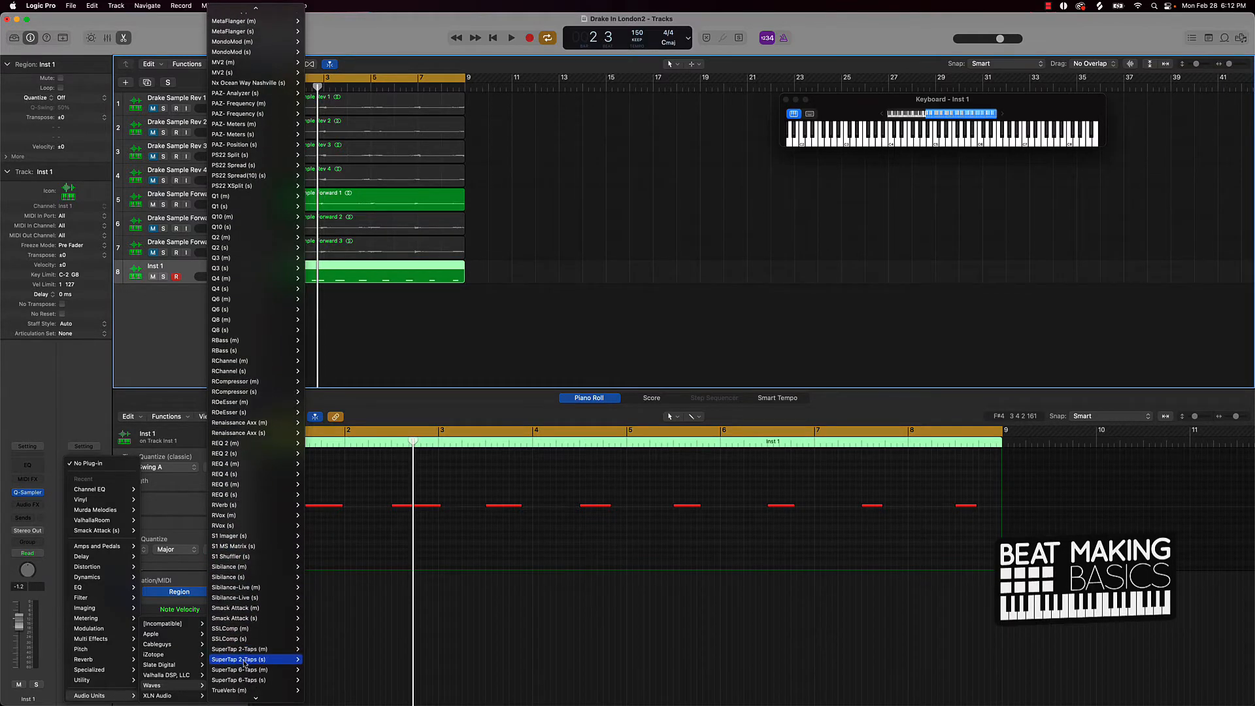
mouse_move(243, 619)
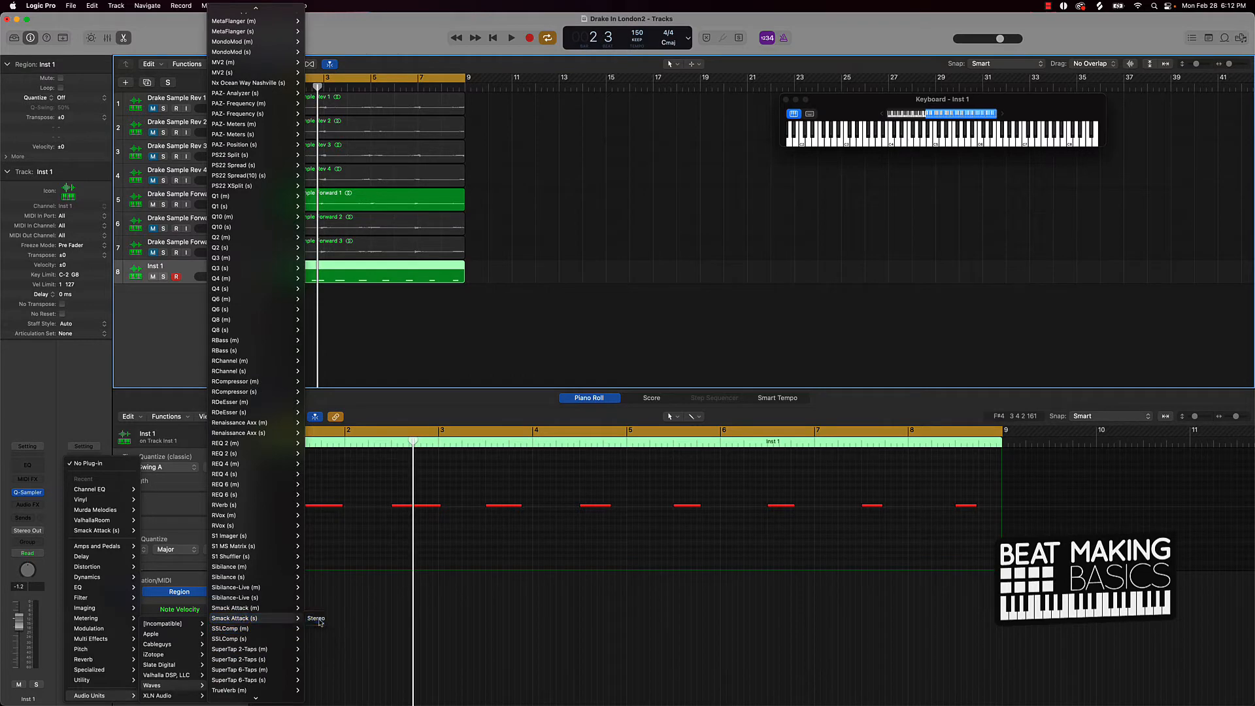
left_click(317, 619)
mouse_move(79, 501)
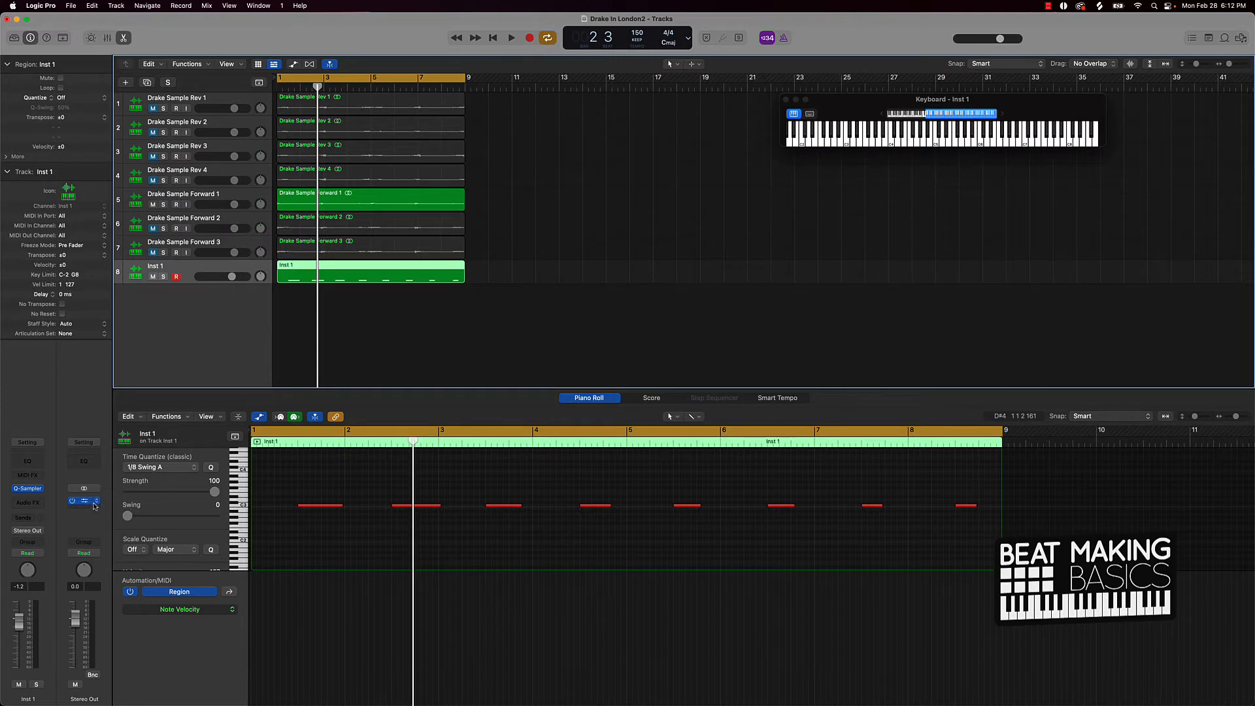
left_click(684, 359)
mouse_move(91, 503)
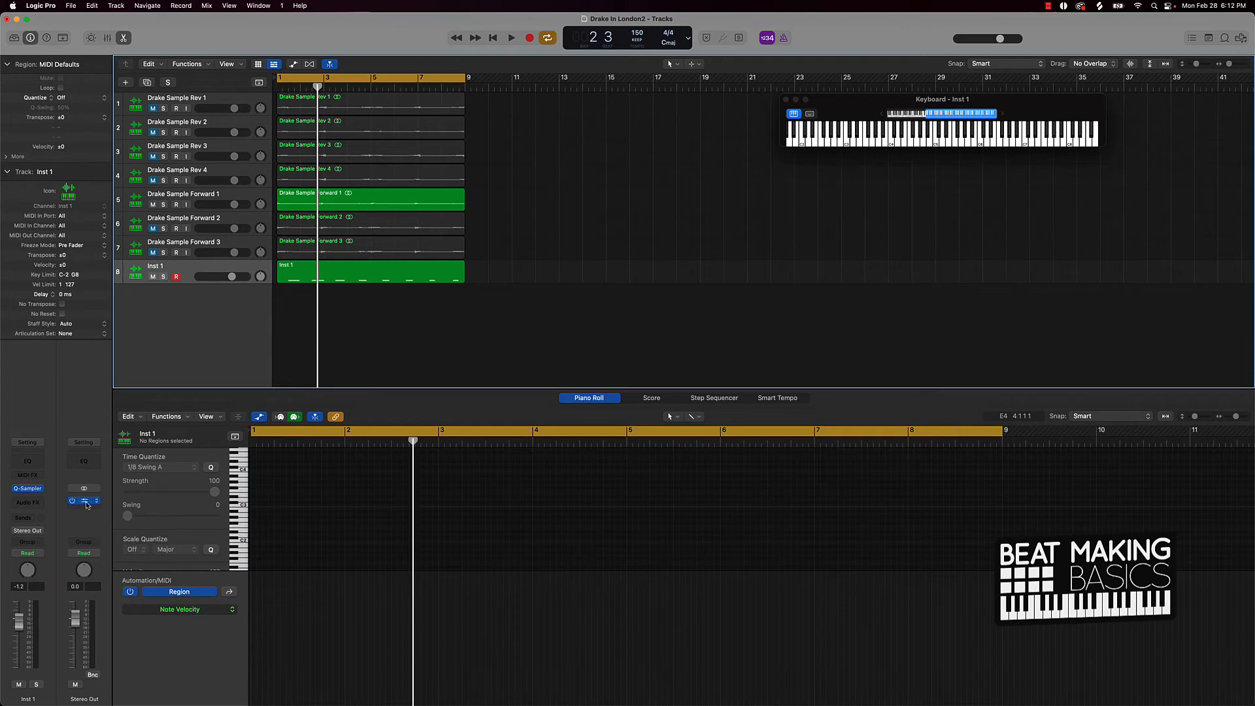
left_click(93, 504)
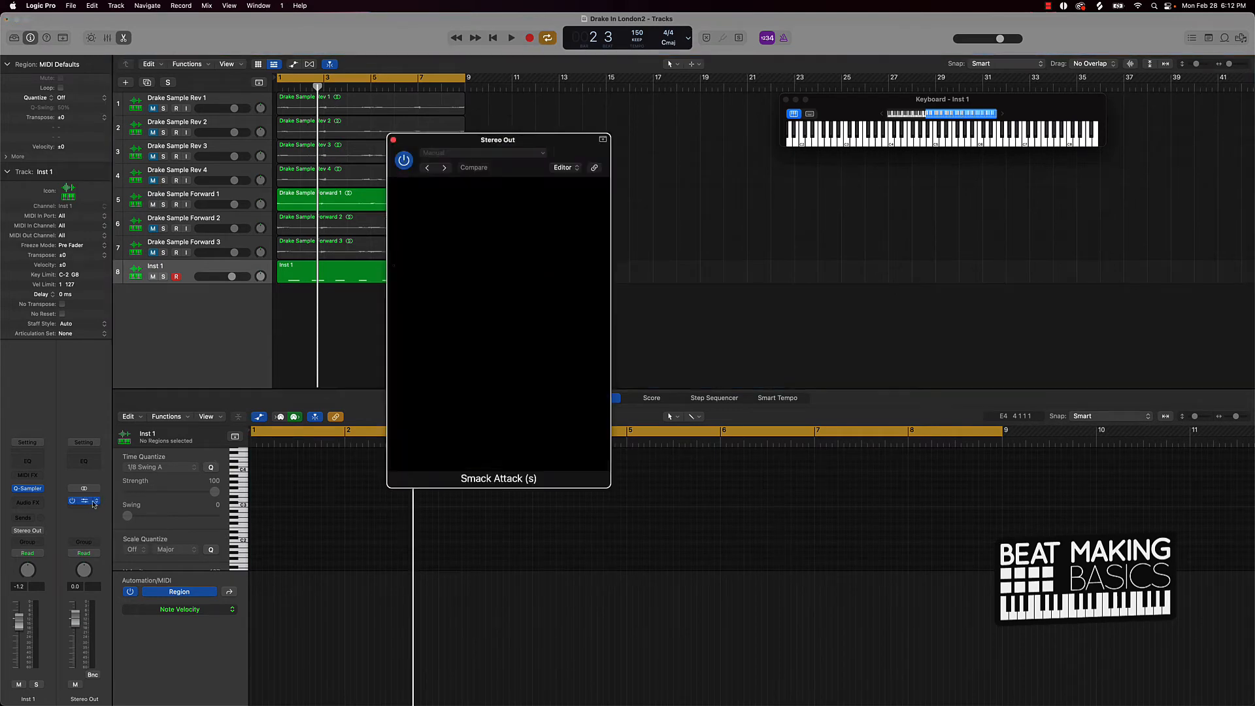
Set the Smack Attack guard to Clip and close the plug-in window
left_click(576, 439)
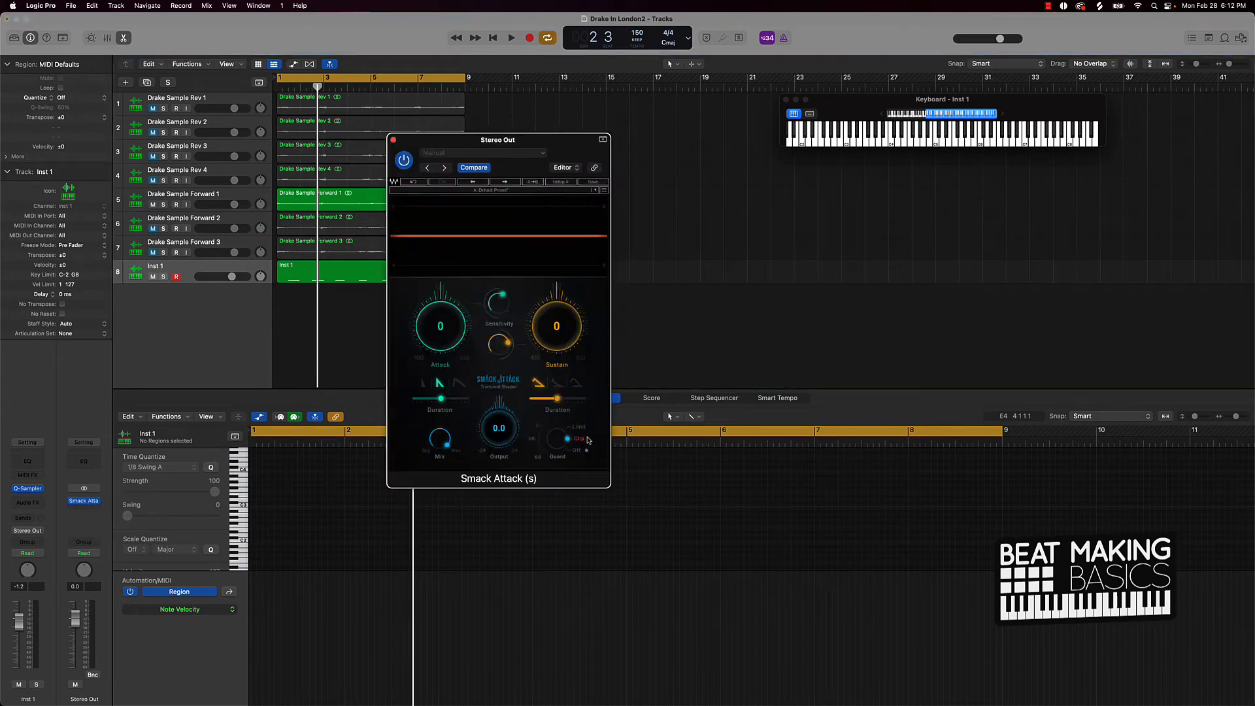
left_click(393, 139)
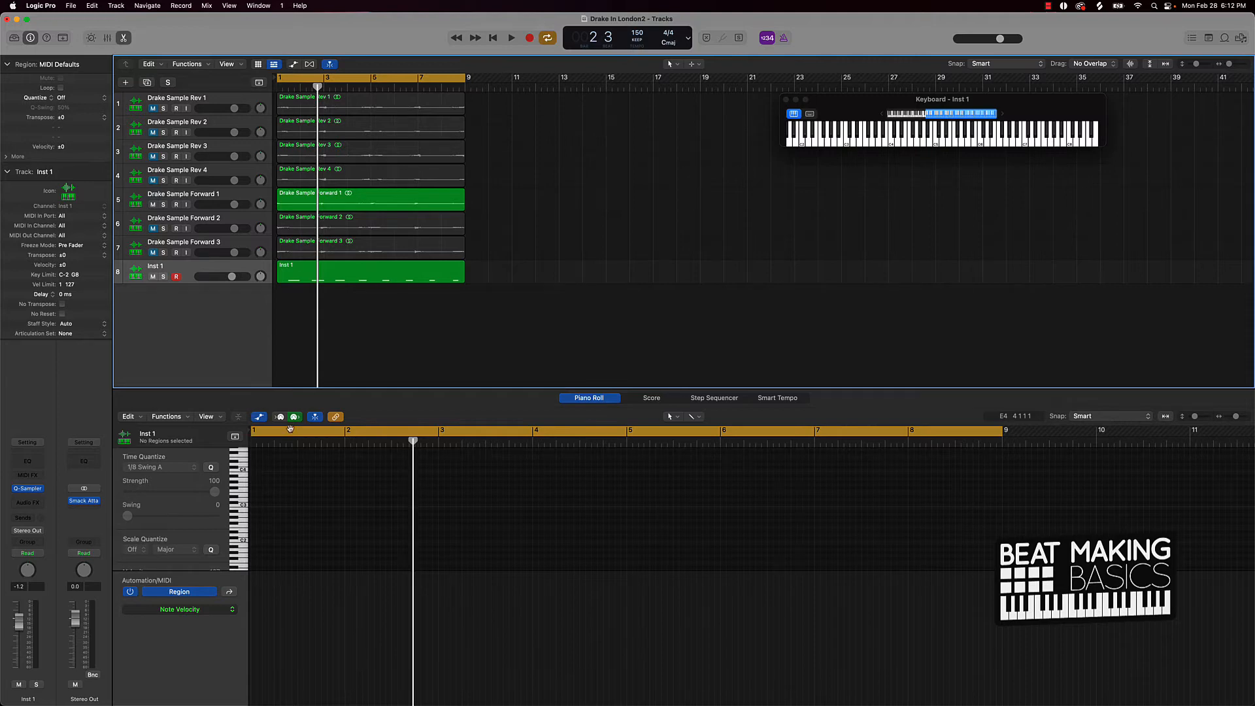
mouse_move(90, 504)
Rename the Inst 1 track Clap and name all regions after their tracks
double_click(156, 266)
type("C")
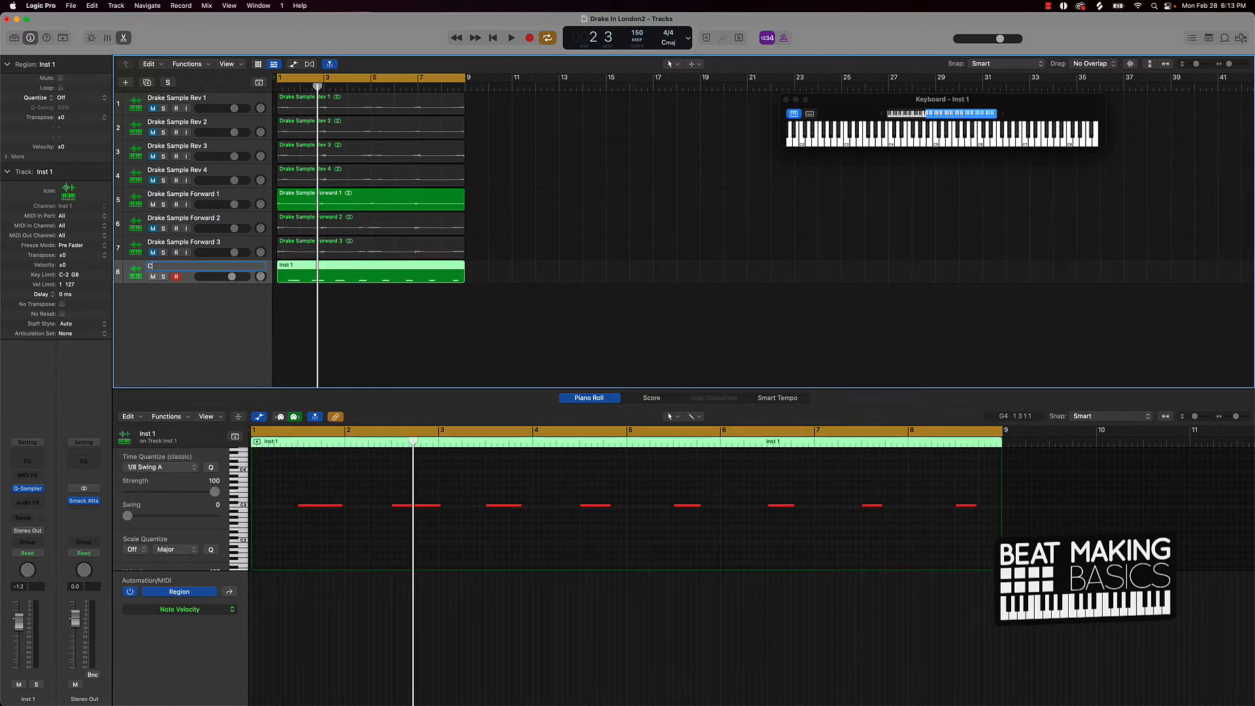
type("lap")
key("Return")
left_click(437, 303)
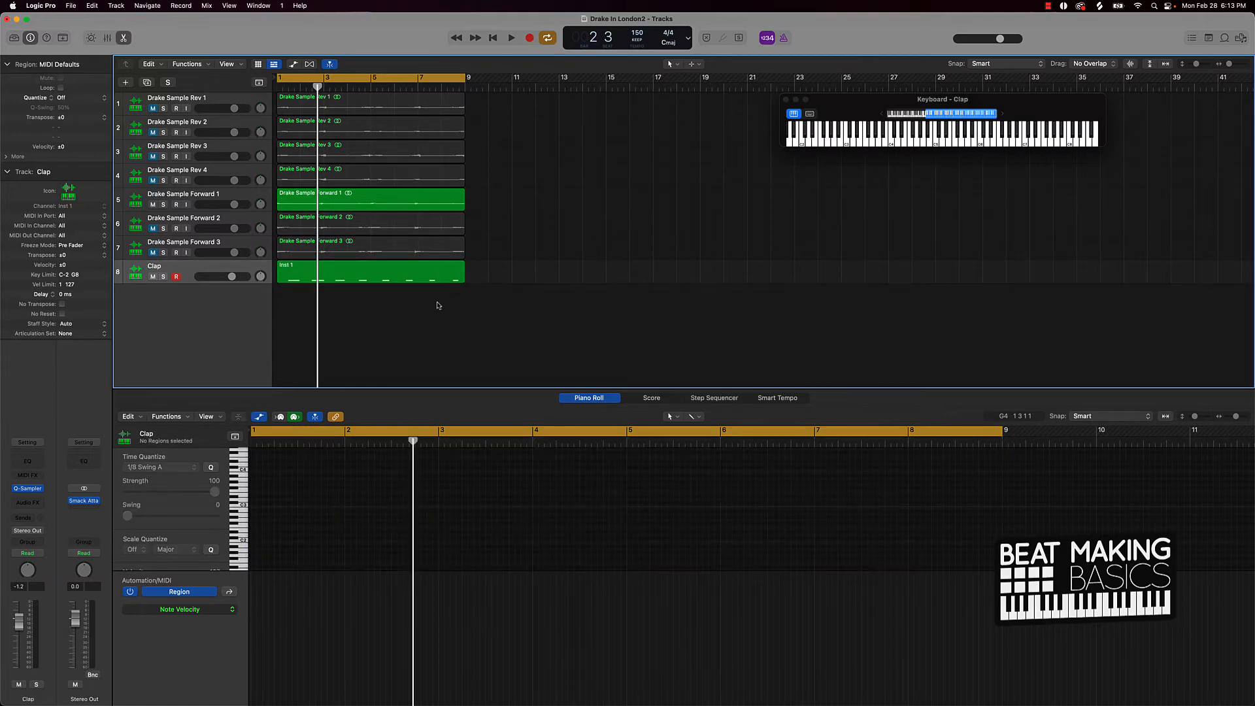
key("super+a")
key("alt+shift+n")
left_click(451, 299)
Create a software instrument track with Quick Sampler (Single Sample), look through its presets without choosing one, and stop playback
key("space")
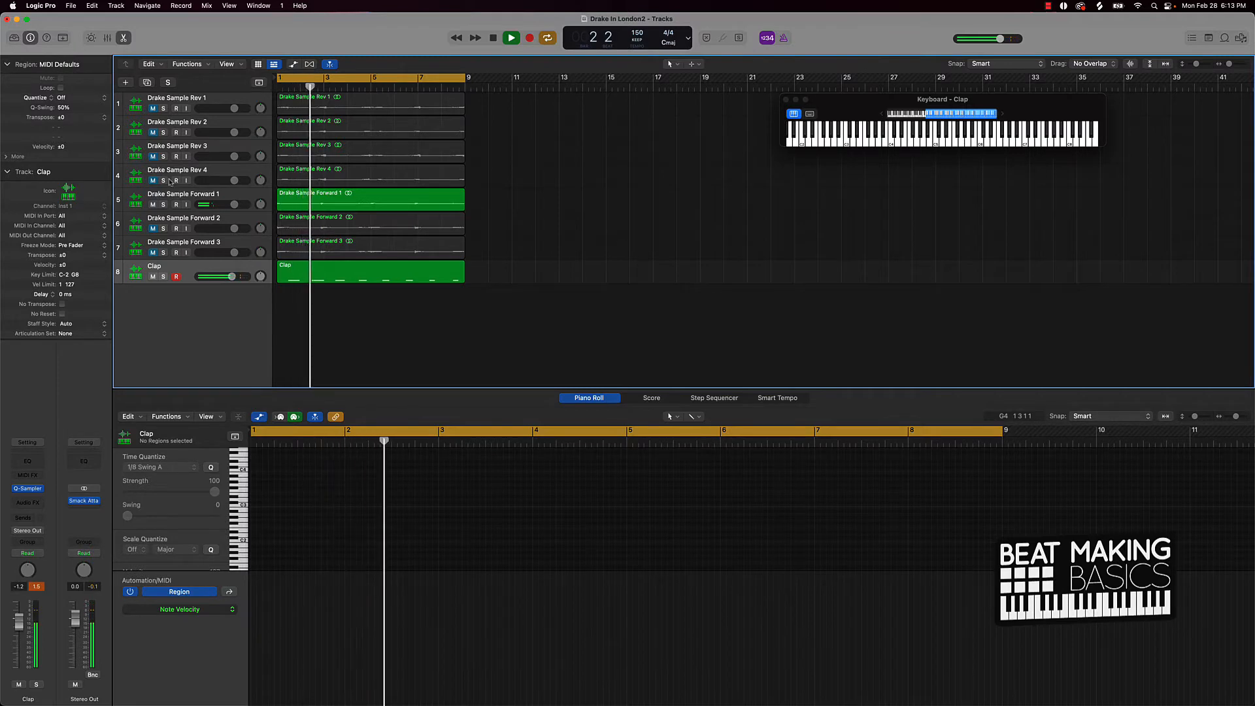
left_click(127, 83)
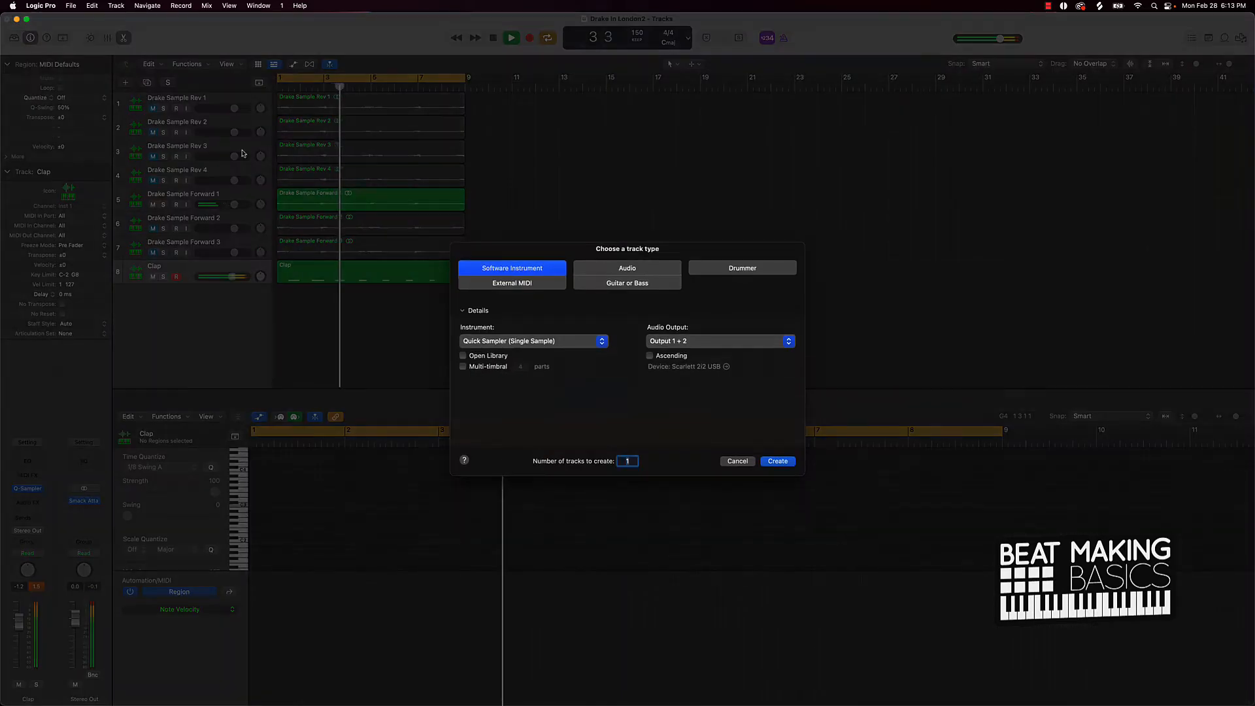
left_click(776, 460)
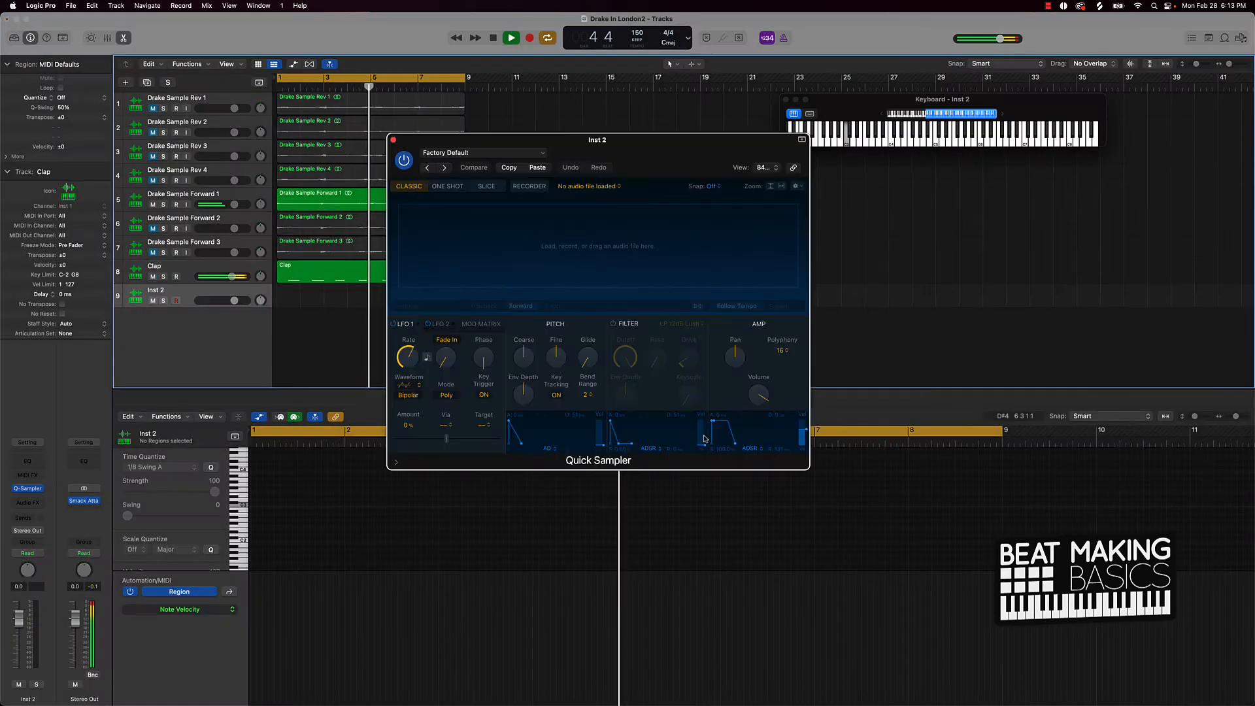
left_click(491, 153)
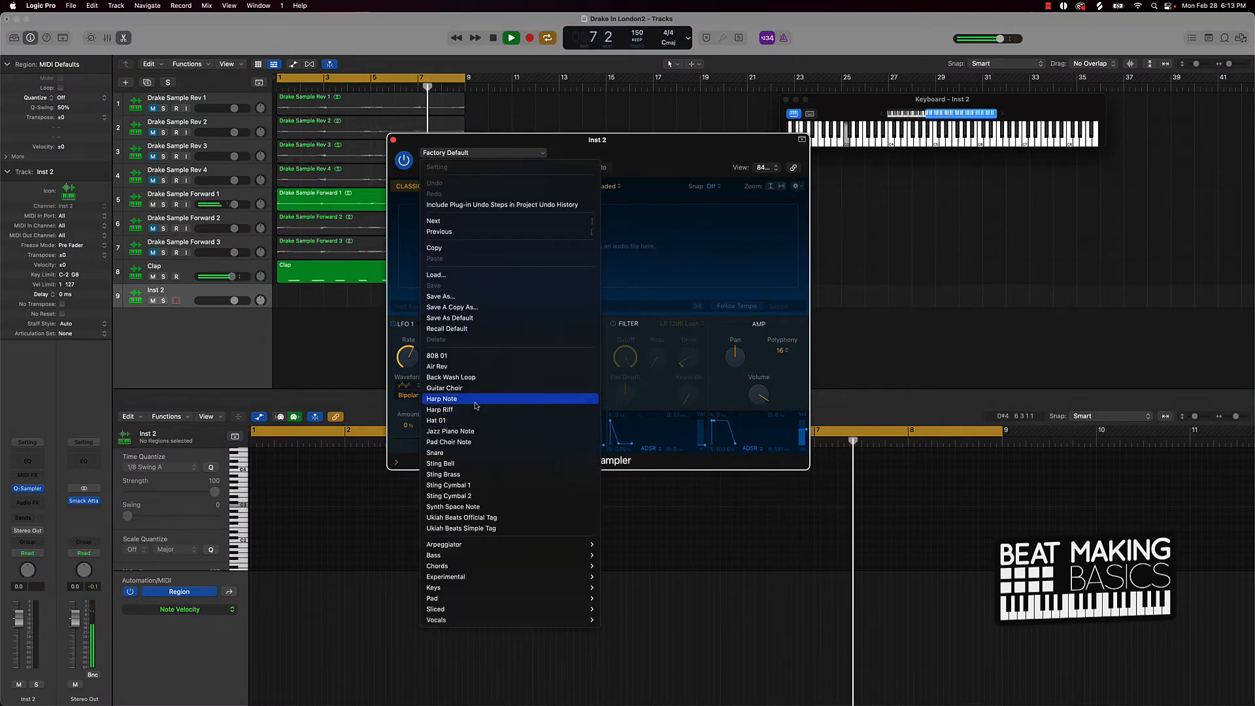
left_click(691, 219)
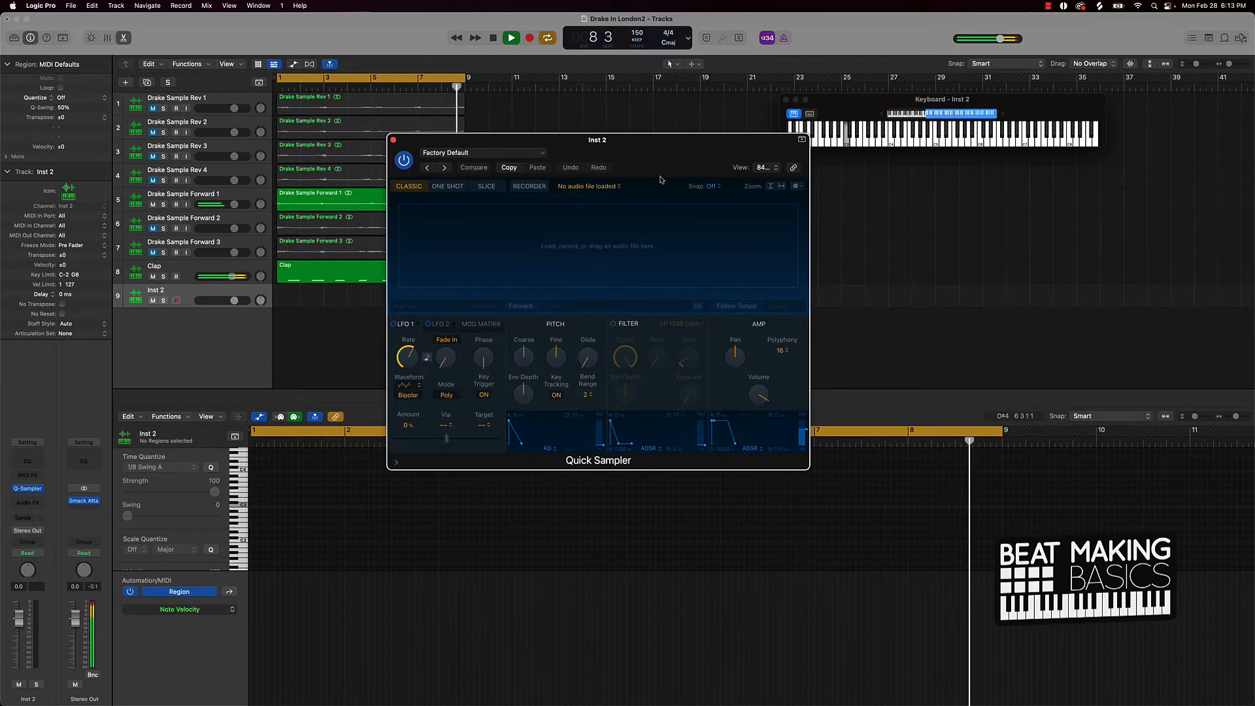
key("space")
Switch to Finder, dismiss the Connect to Server window, and open the Next Level Hats folder inside **NEXT LEVEL DRUM KIT**
mouse_move(140, 673)
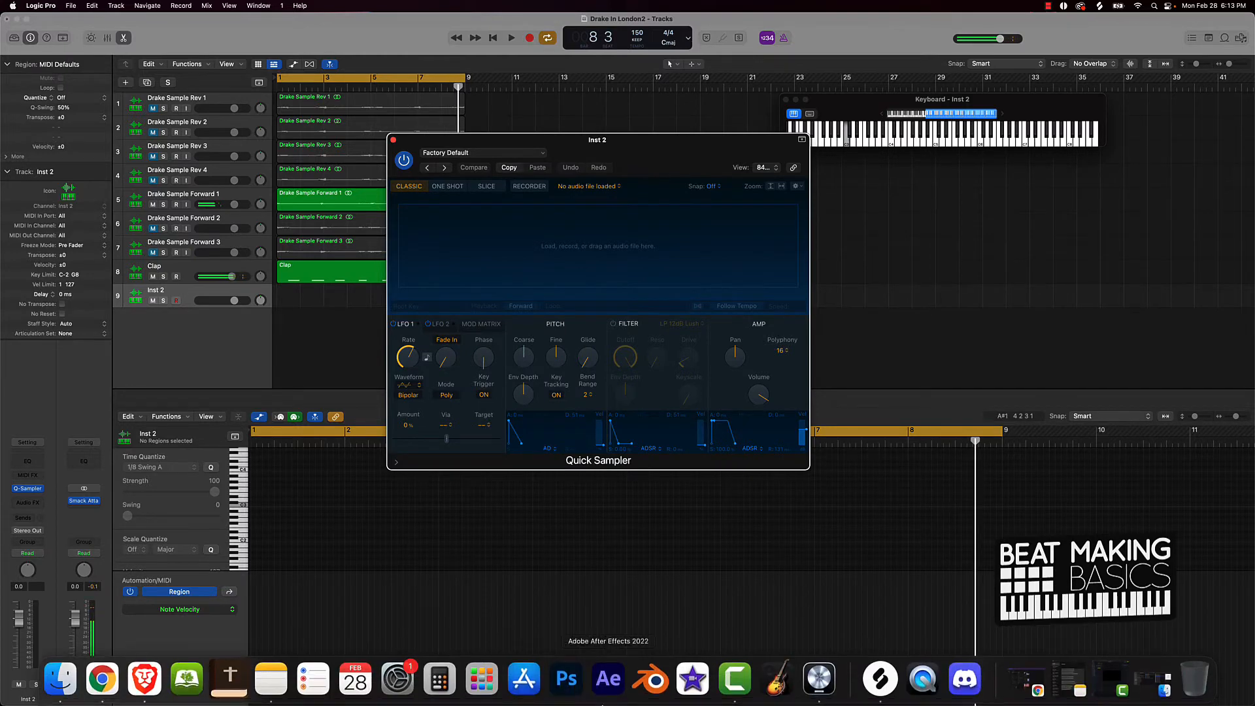
left_click(61, 684)
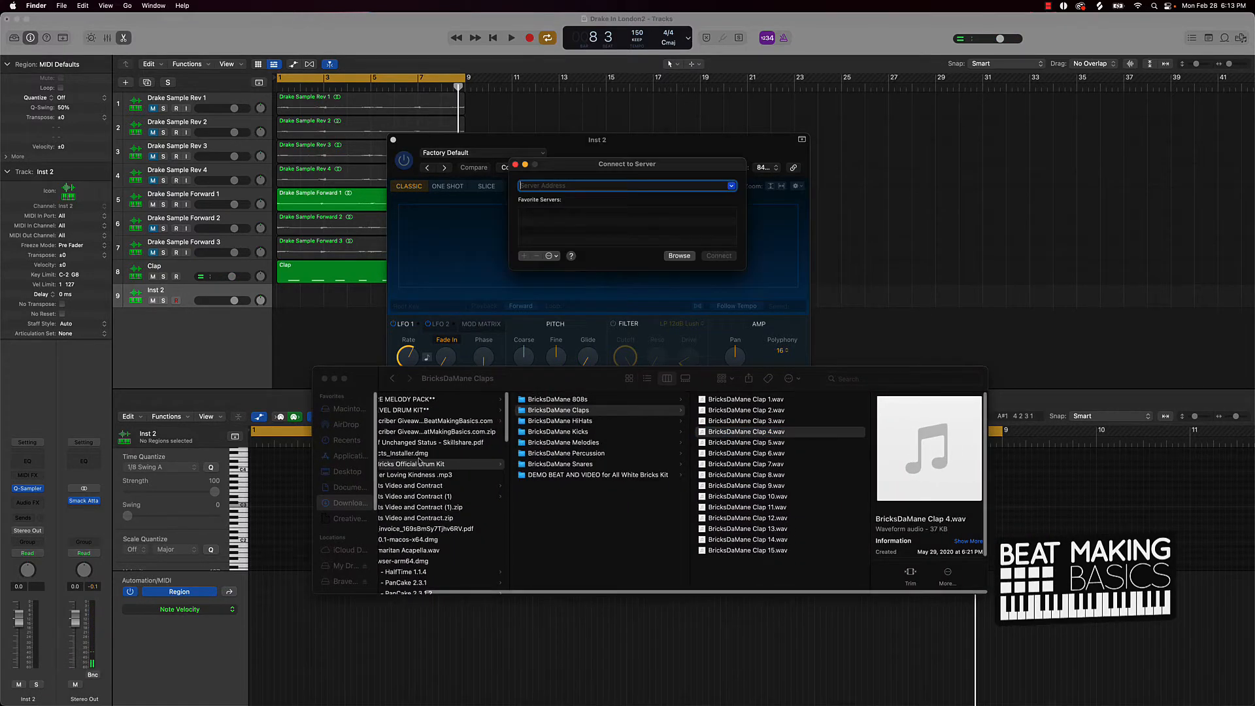
scroll(444, 450, "left", 2)
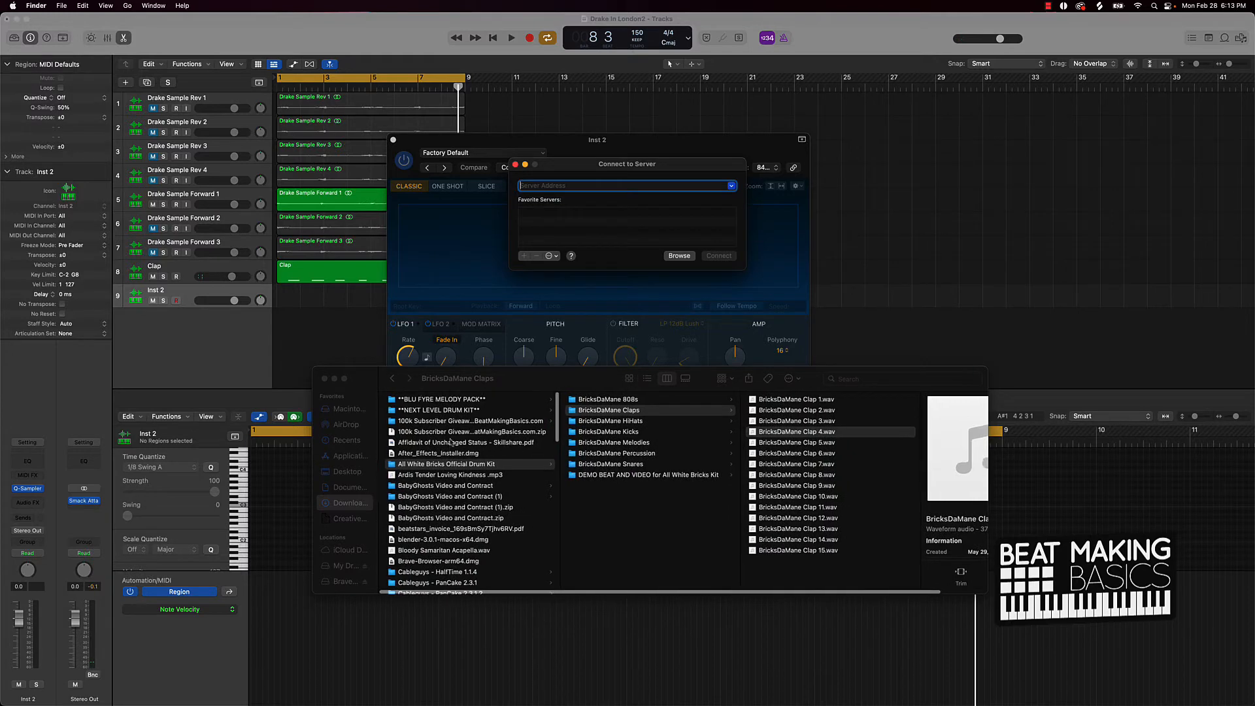
left_click(516, 164)
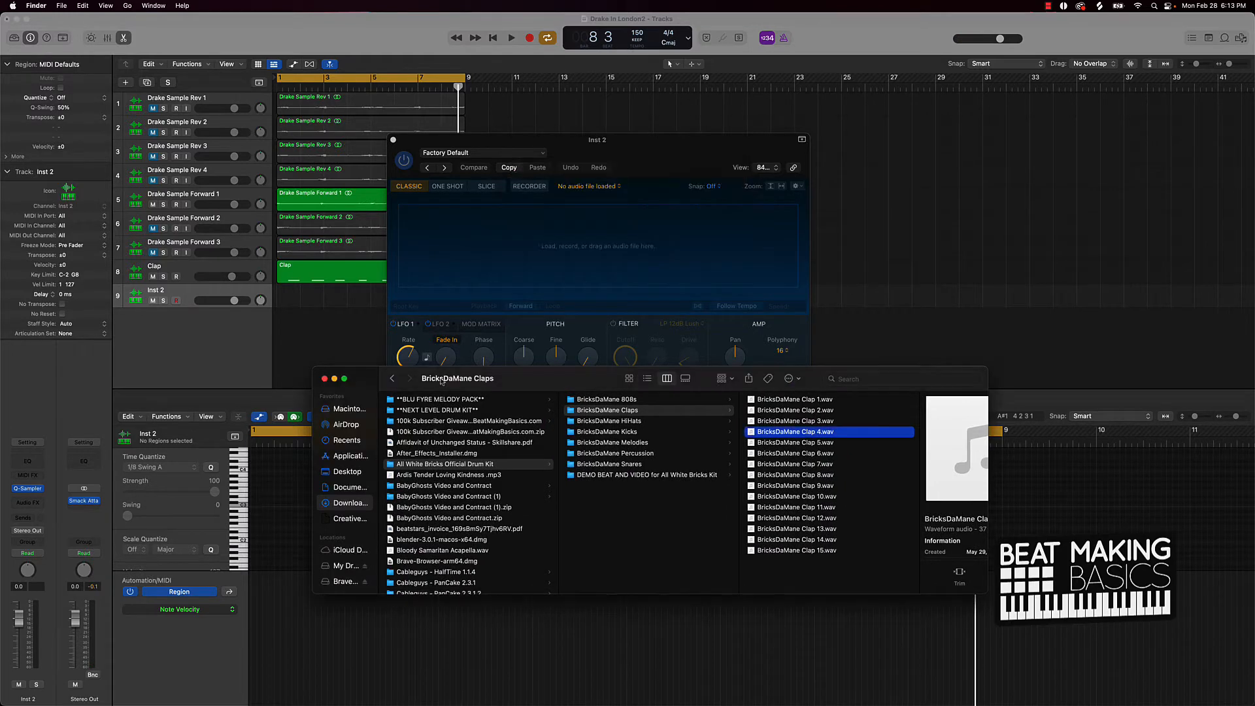
left_click(431, 410)
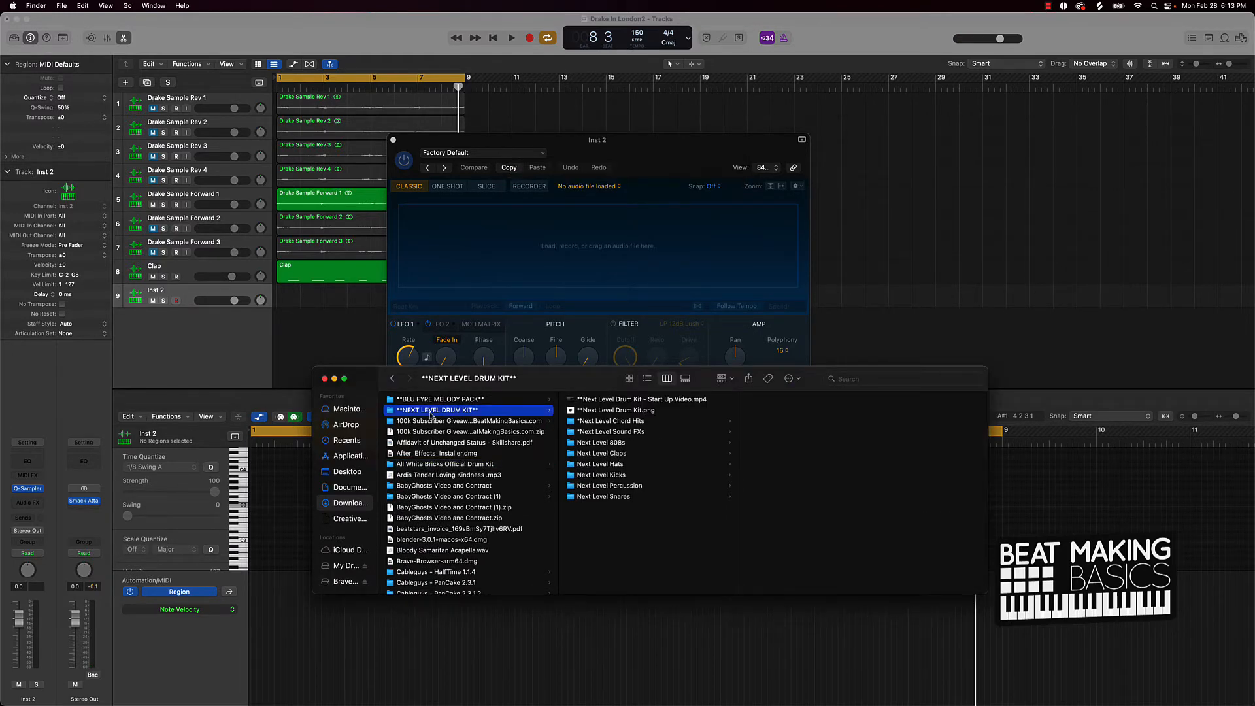
left_click(623, 465)
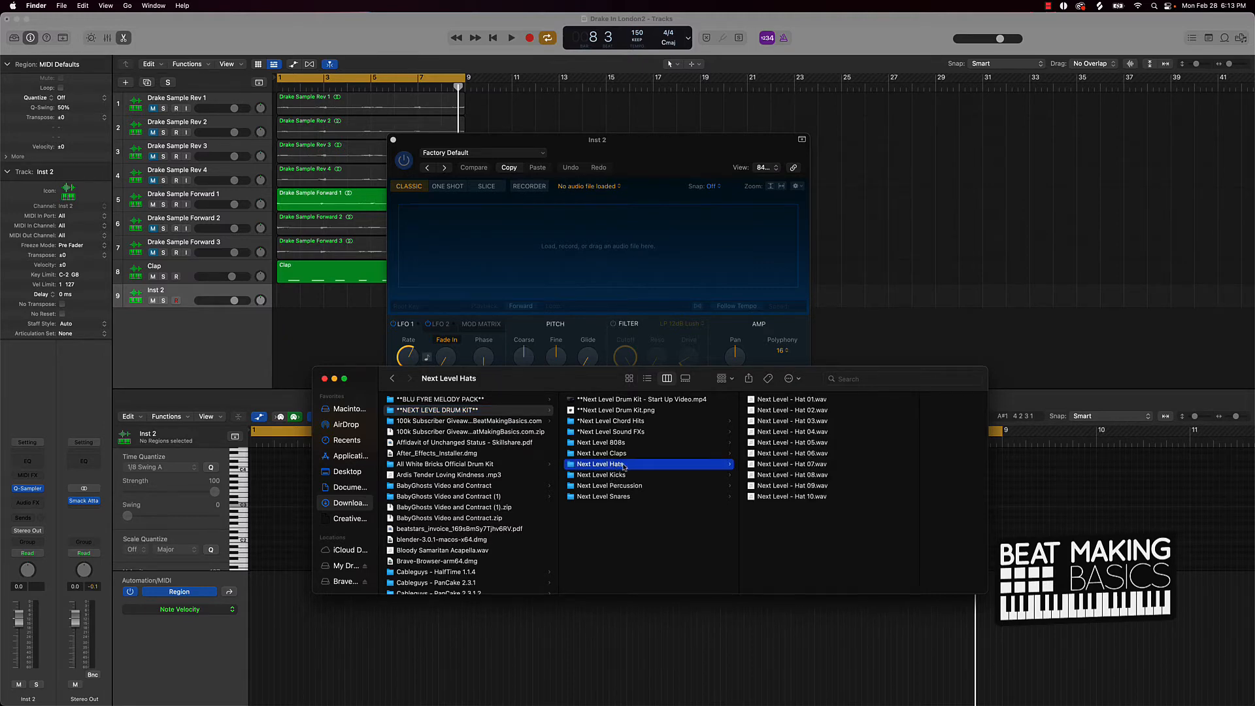
Preview Next Level - Hat 03.wav, load it into Quick Sampler on the Inst 2 track, and minimize the Finder window
left_click(817, 421)
left_click(932, 451)
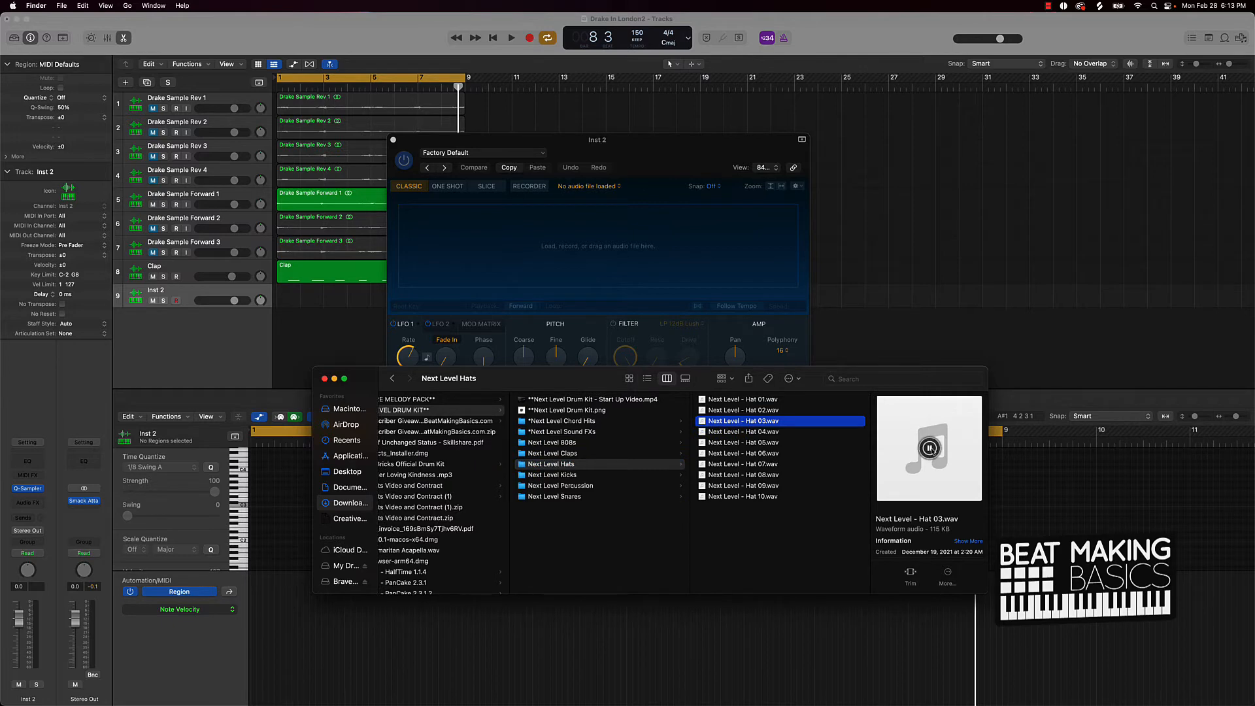
left_click_drag(702, 423, 472, 242)
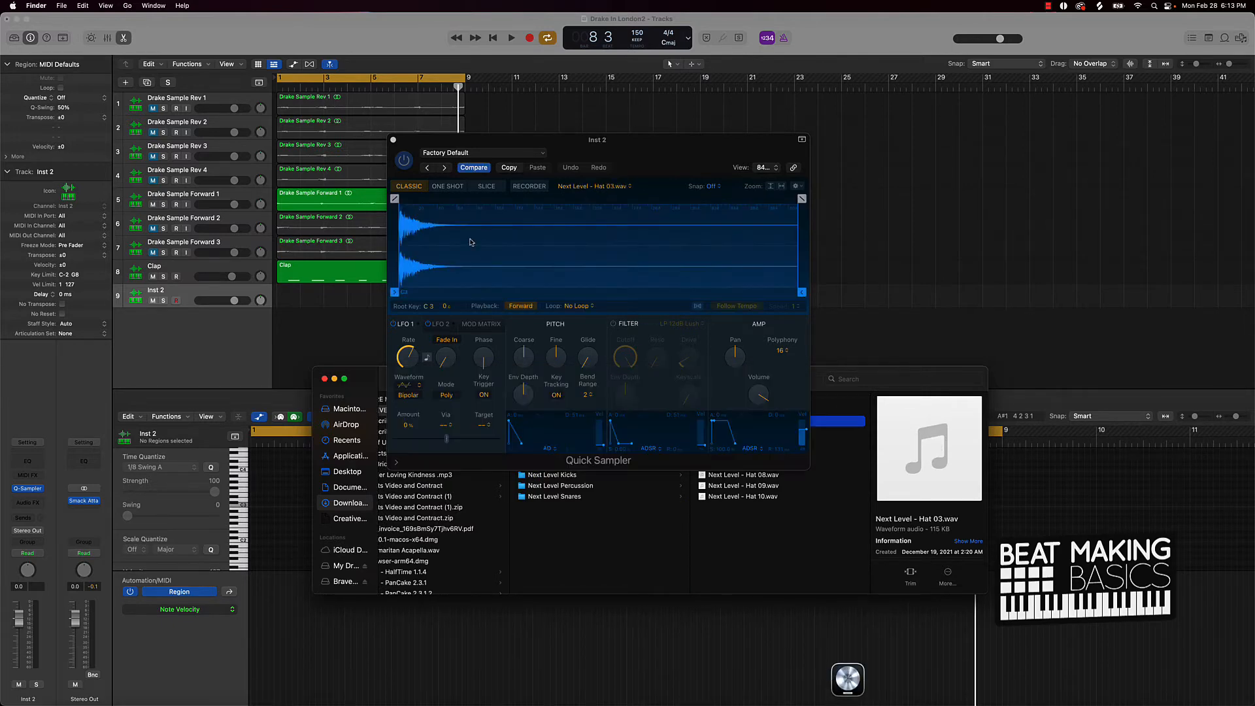
left_click(334, 380)
Move the Quick Sampler window aside, return the playhead to the start of the project, and close the sampler window
left_click(457, 141)
left_click_drag(456, 141, 560, 77)
left_click(364, 318)
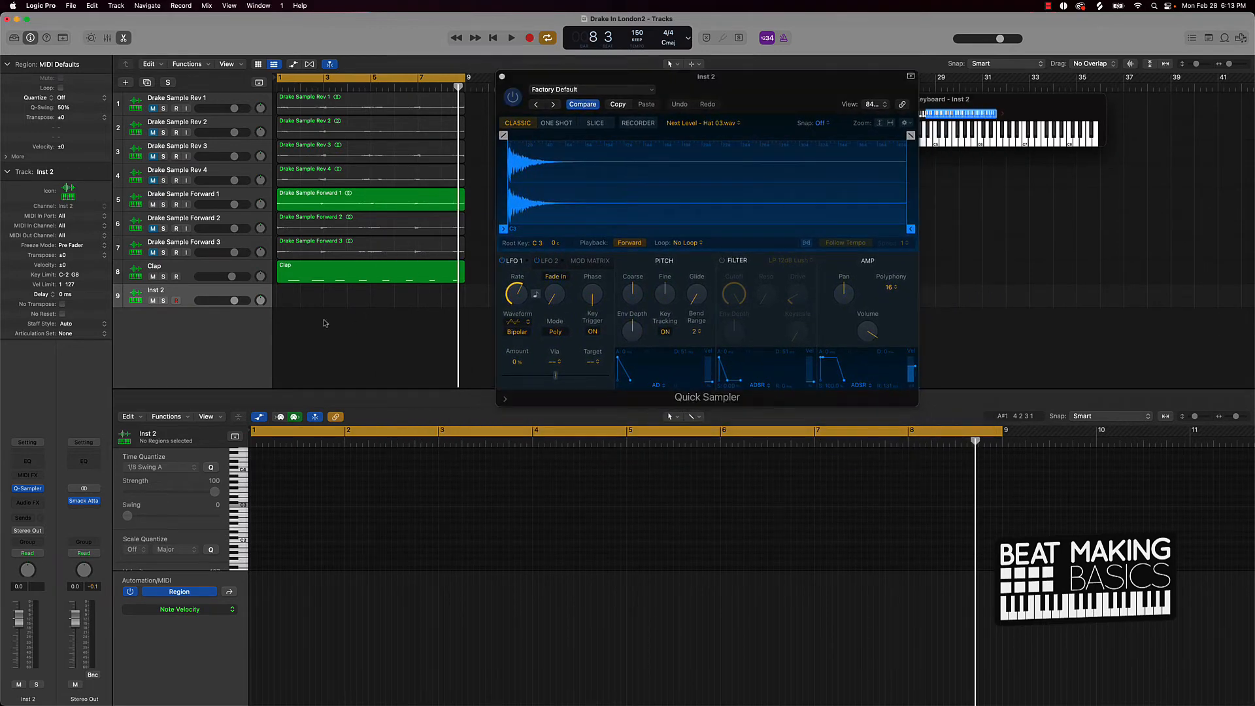
key("Return")
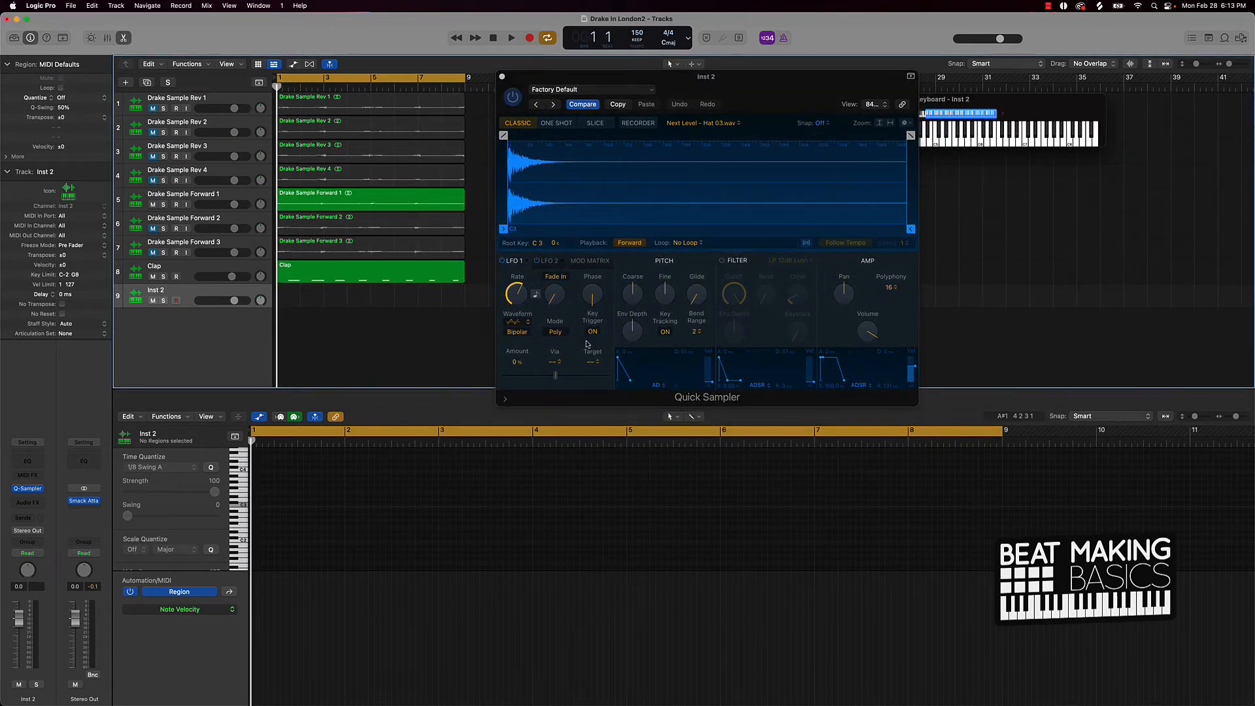
left_click(620, 347)
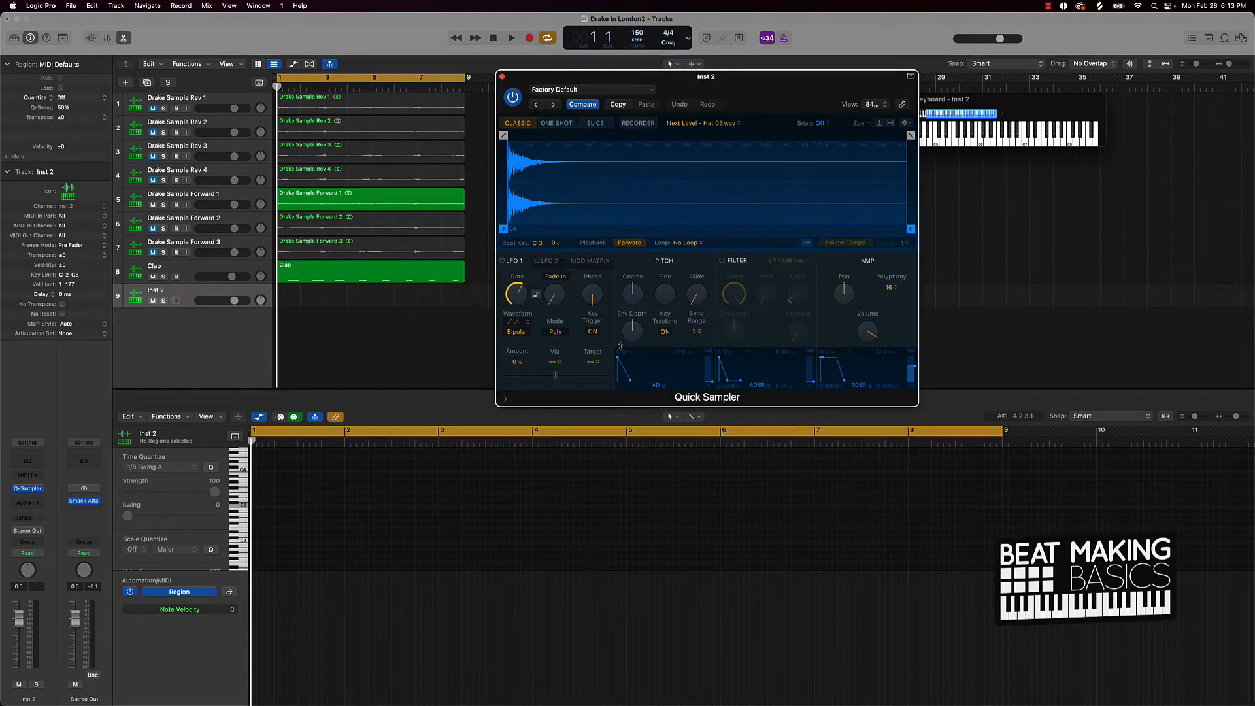
left_click(502, 78)
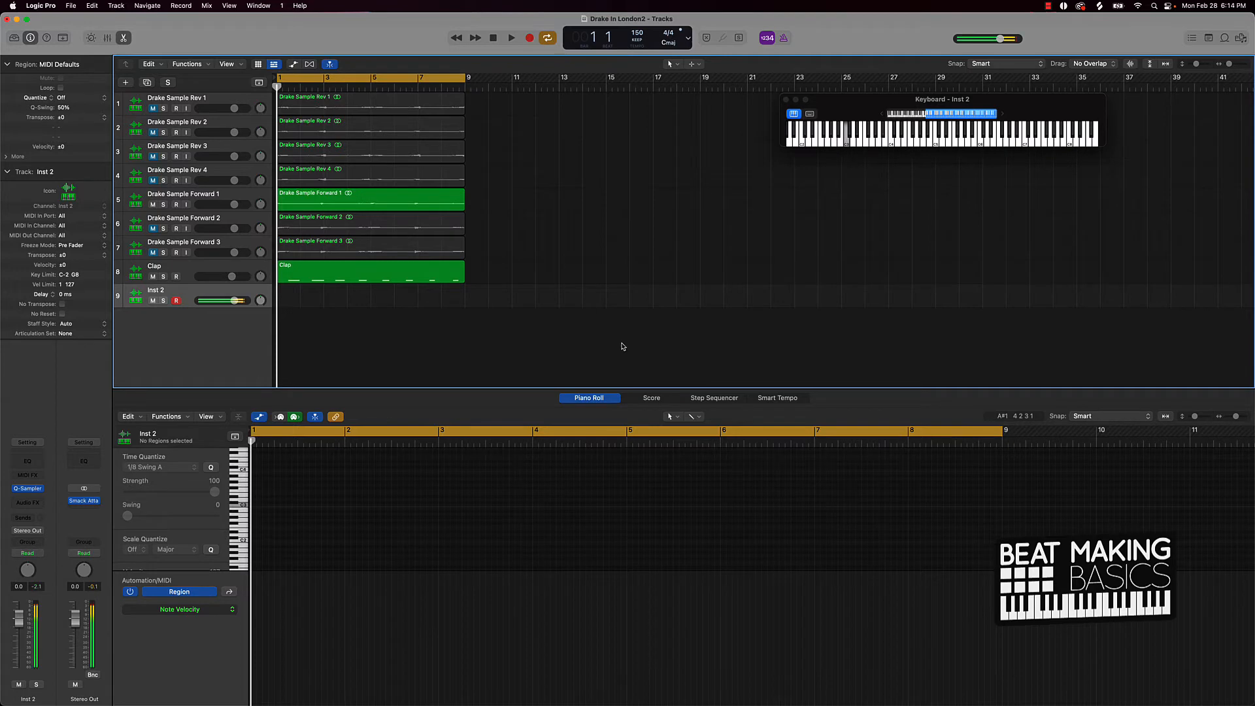
Play the beat briefly to audition the hi-hat over it, and return the playhead to bar 1
key("space")
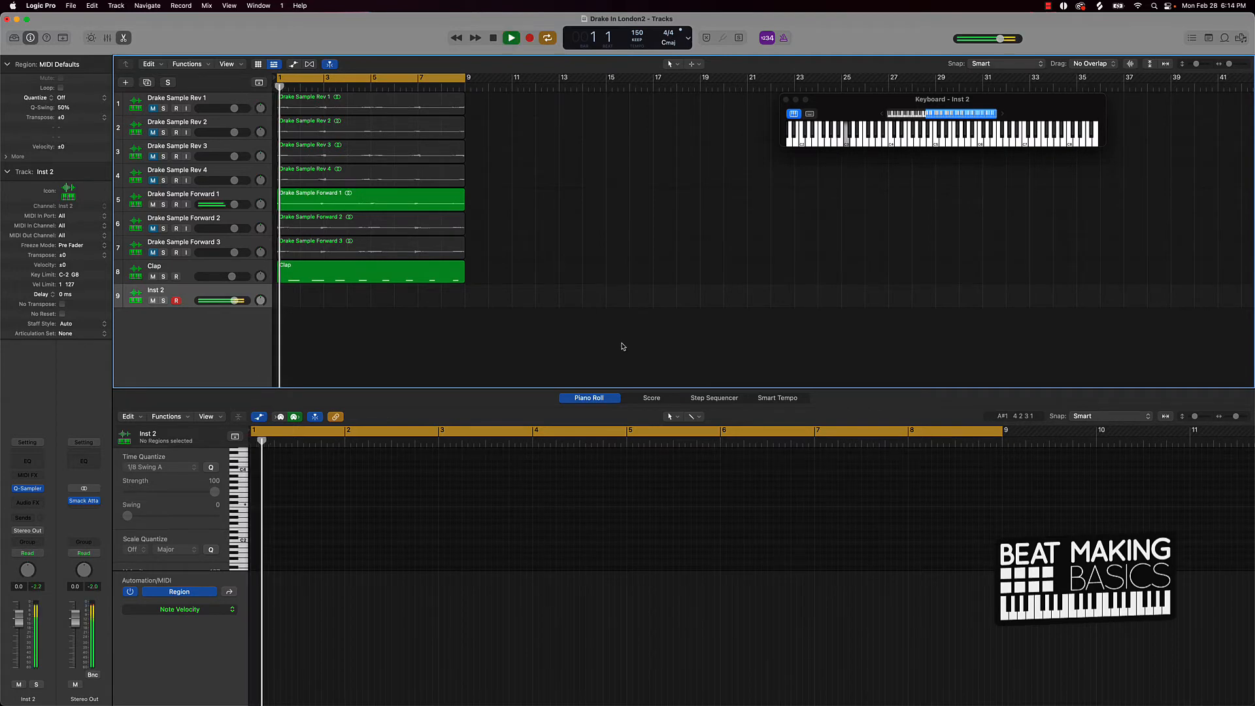
key("space")
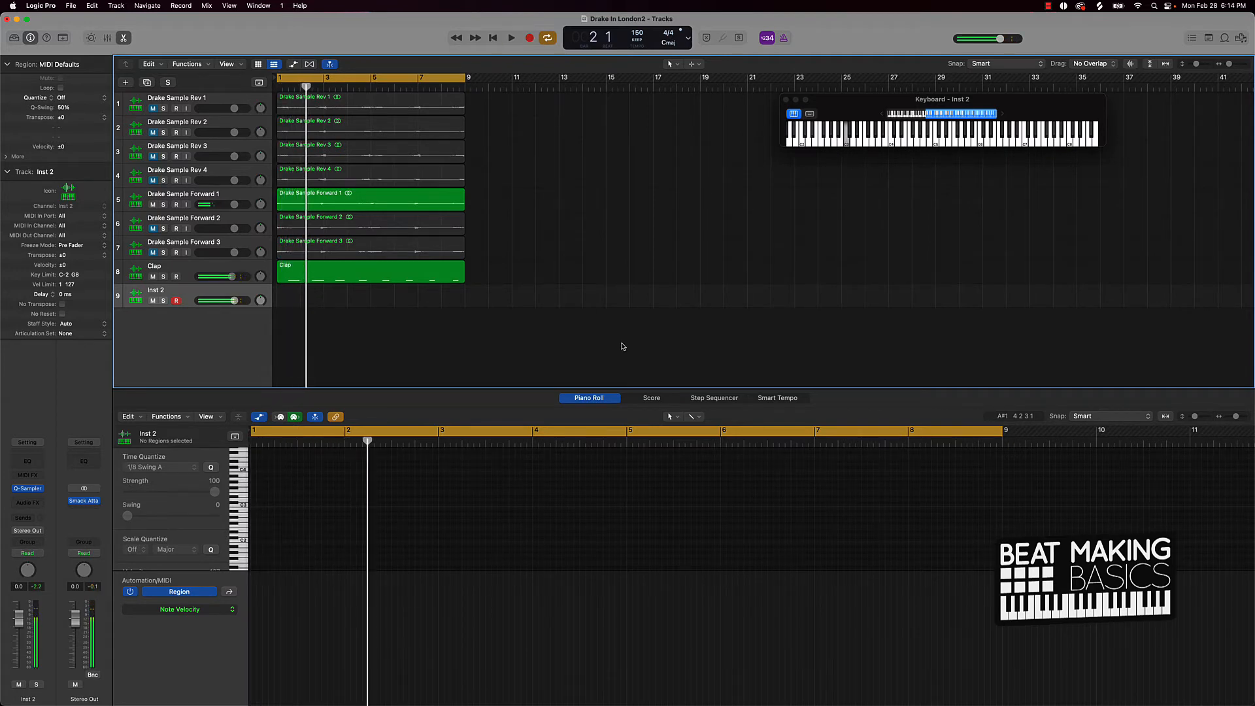
key("Return")
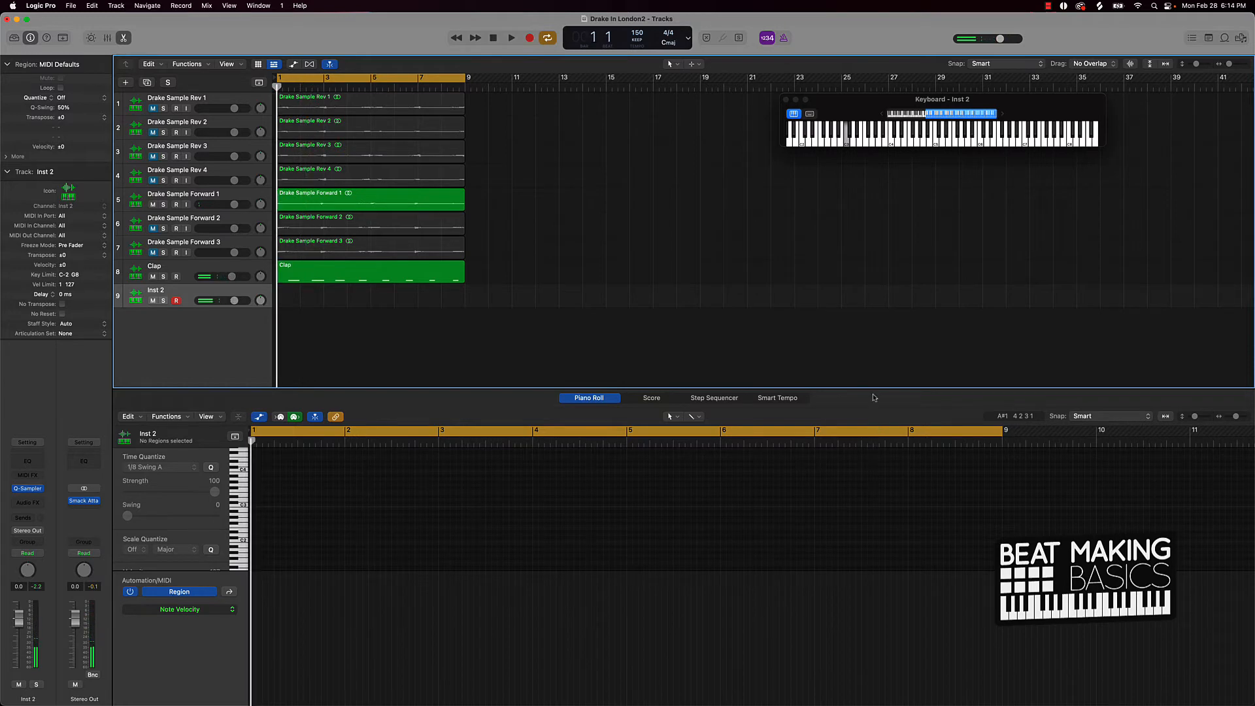
Program the hi-hat in the Step Sequencer on every other step of the 16-step C3 row, starting with step 1
left_click(719, 399)
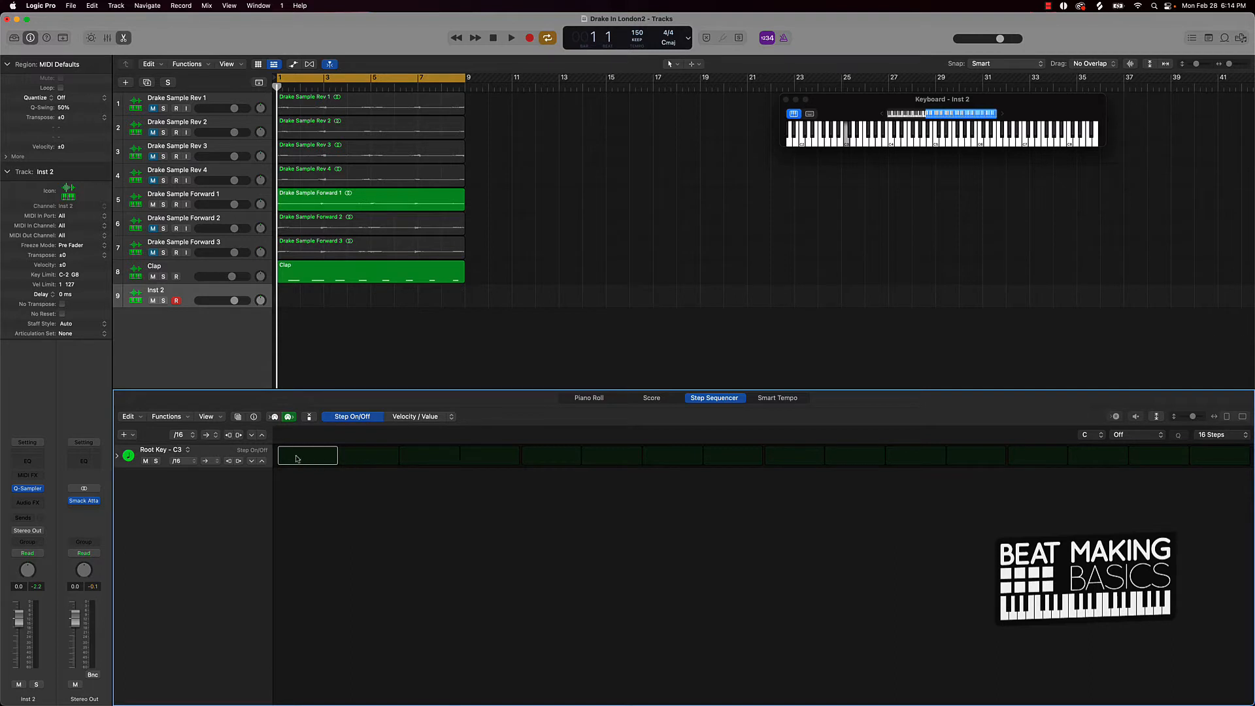
left_click(317, 457)
left_click(429, 456)
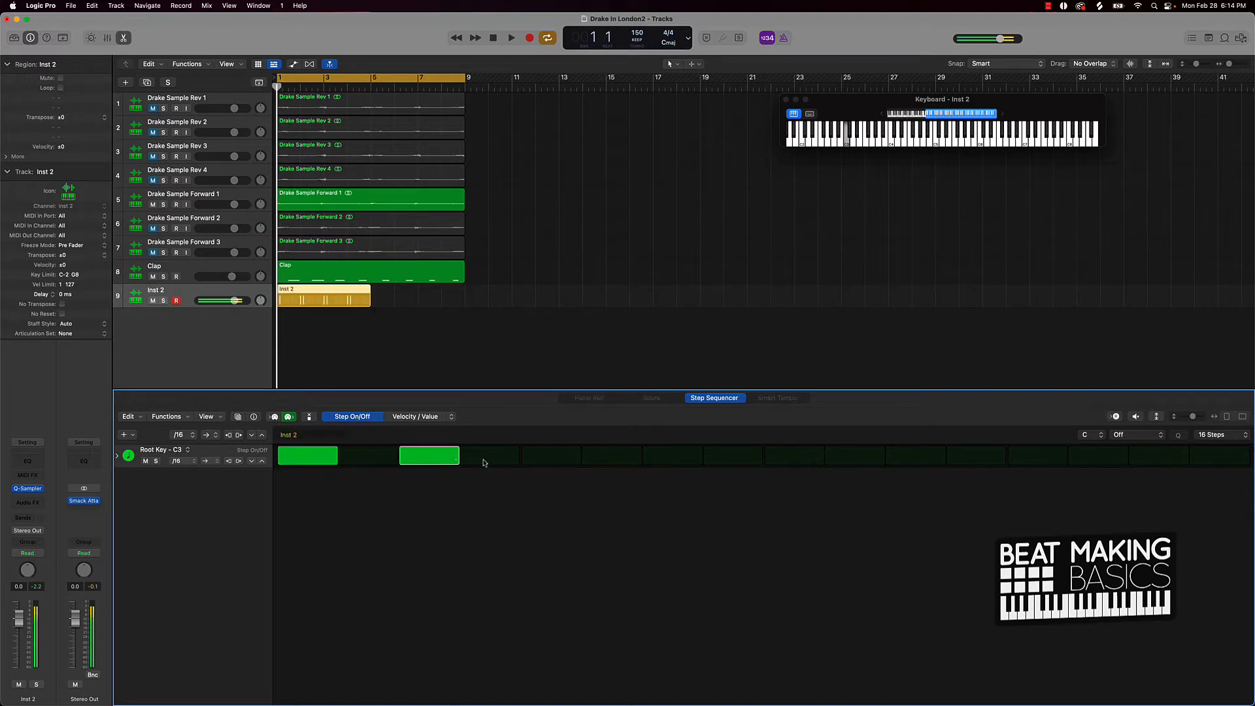
left_click(553, 457)
left_click(689, 461)
left_click(821, 461)
left_click(901, 461)
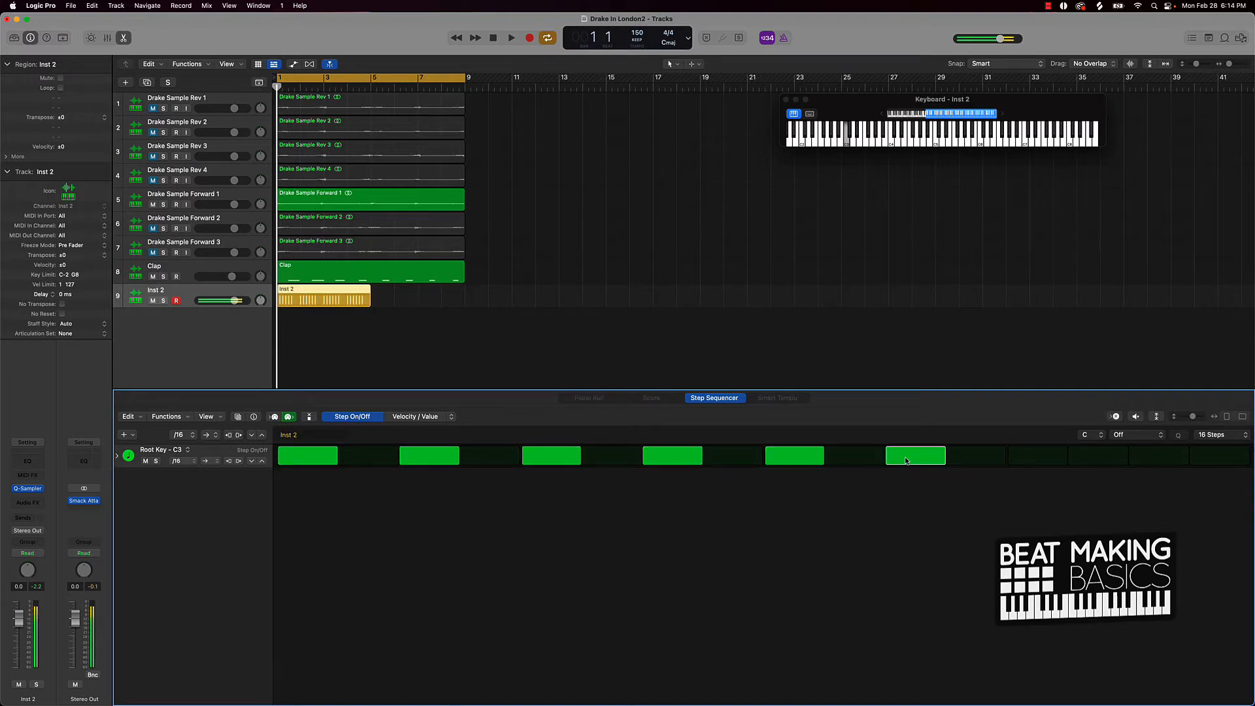
left_click(1046, 461)
left_click(1159, 456)
Extend the hi-hat pattern to 64 steps, play it back, and add an extra hit on the final step
left_click(1213, 434)
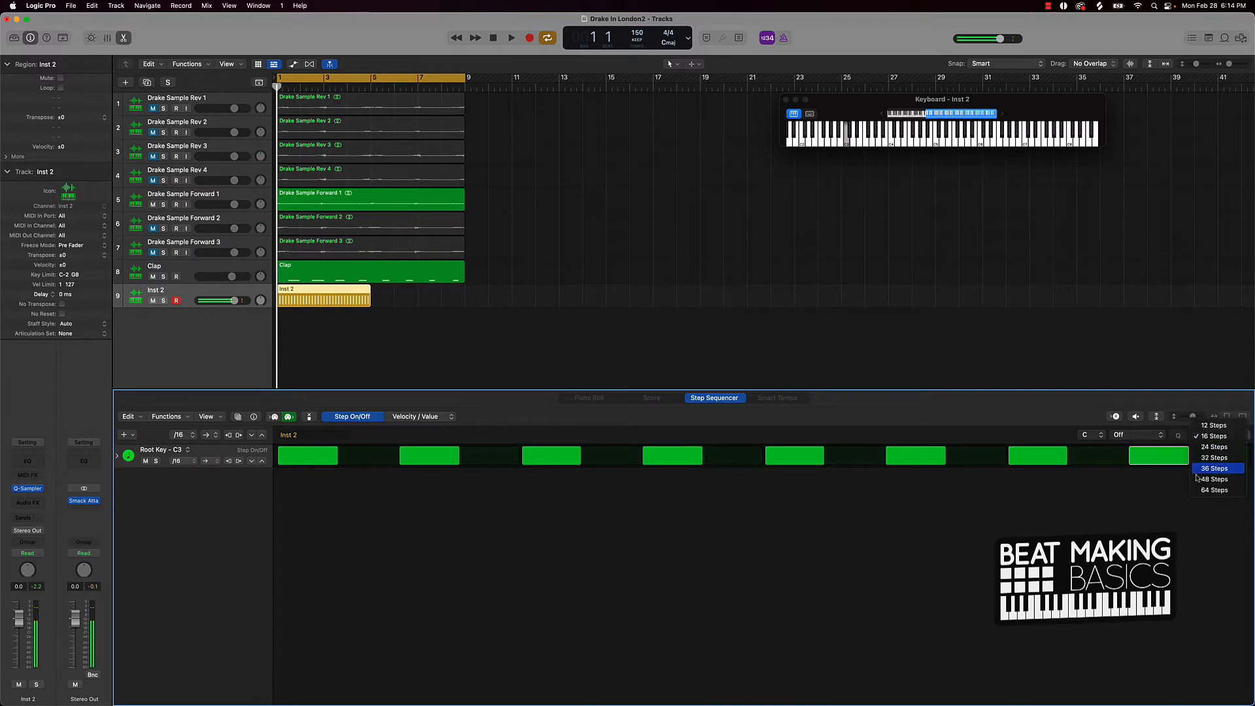
left_click(1210, 490)
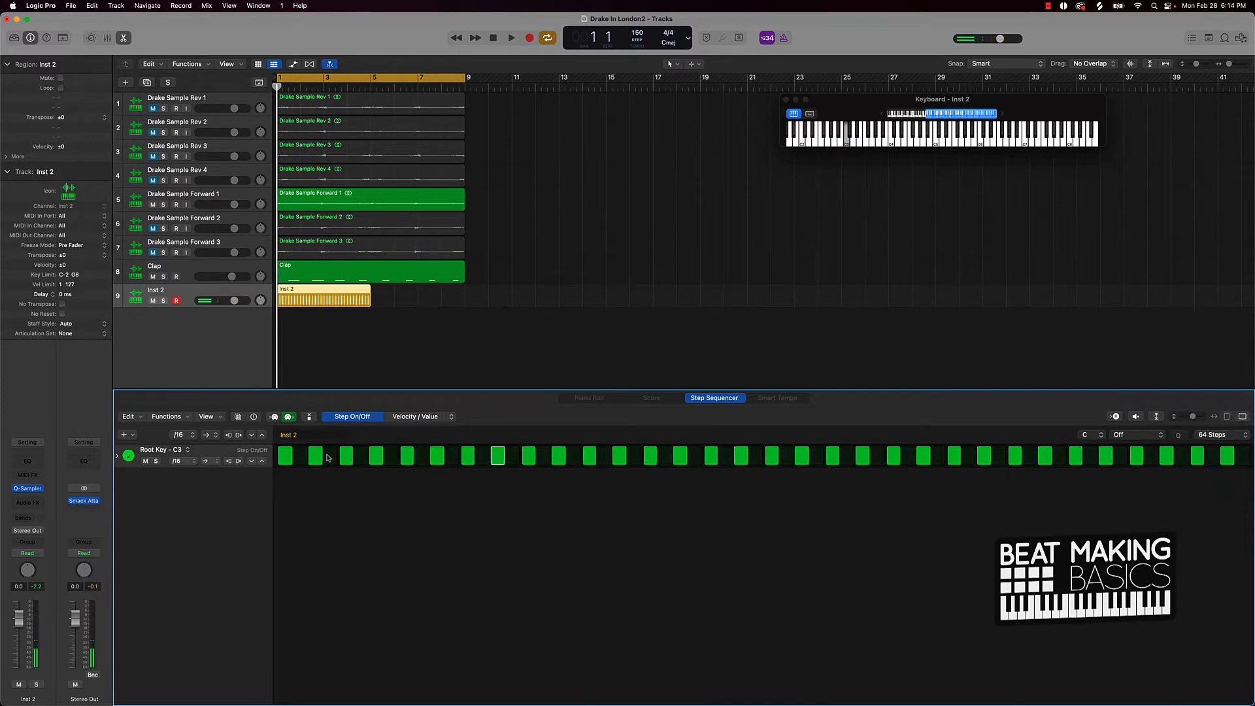
key("space")
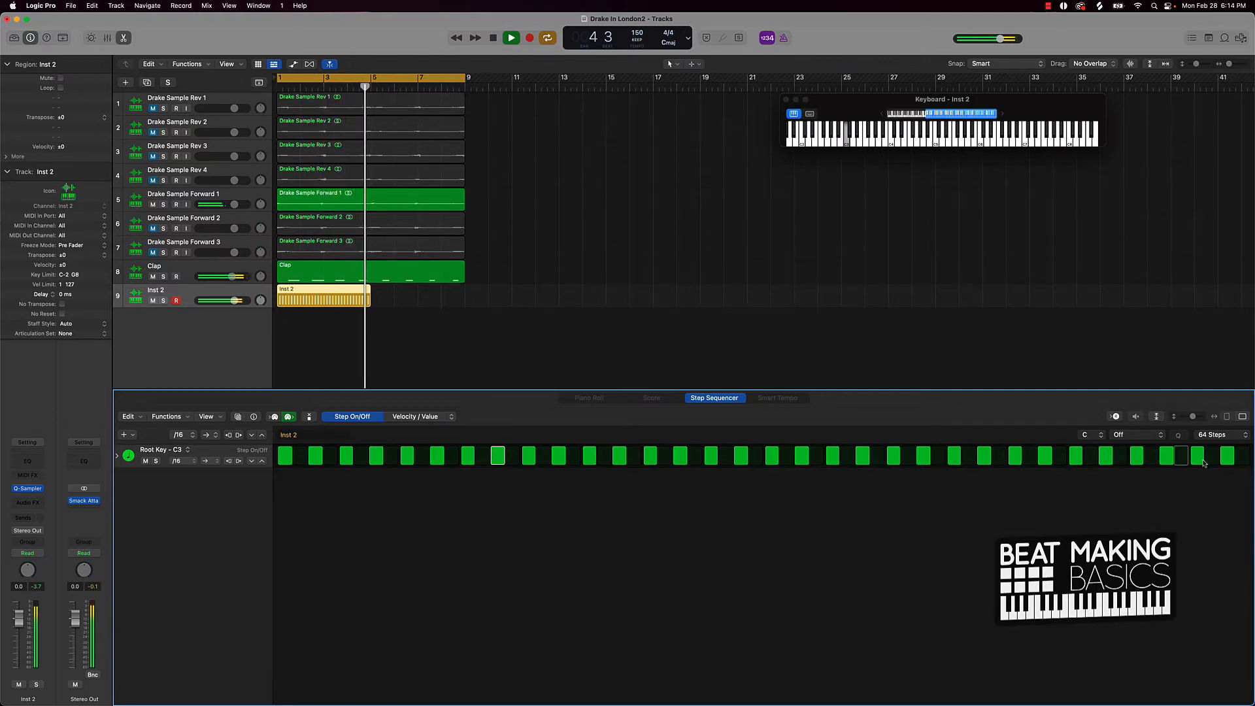
key("space")
left_click(1241, 457)
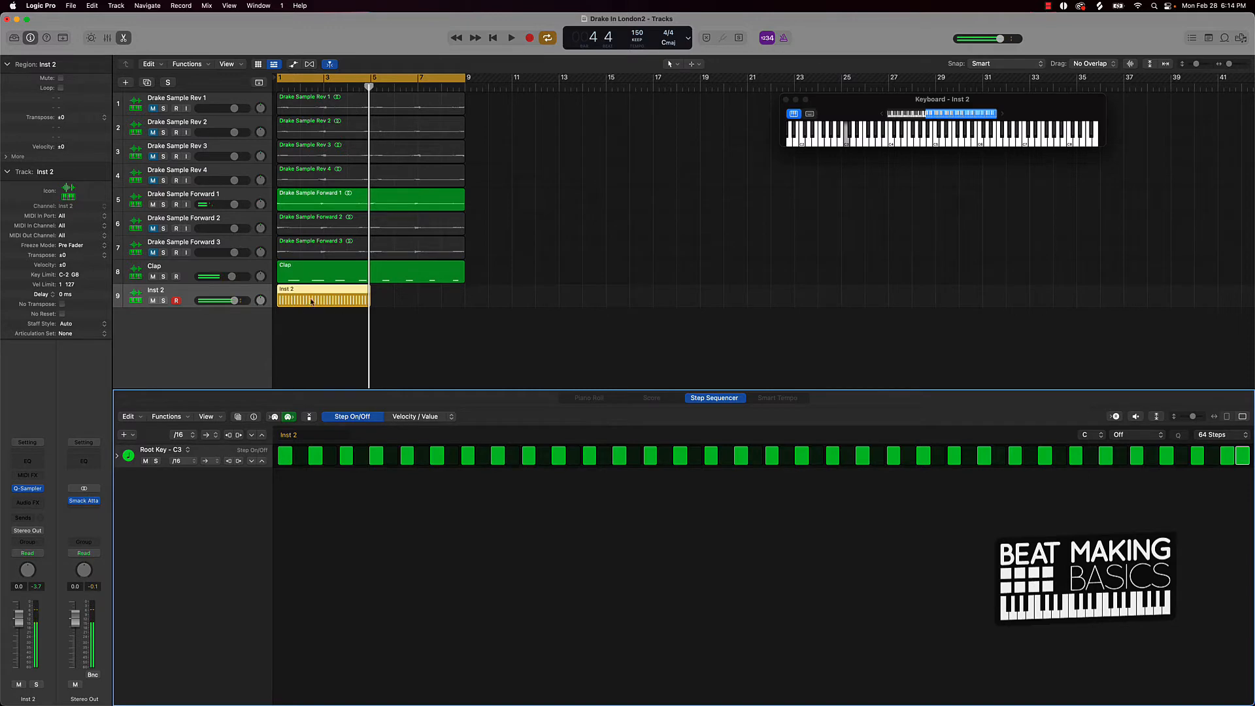
Copy the hi-hat pattern region to bar 5, lower the Inst 2 track's volume to -4.3 dB, and play the beat
left_click_drag(297, 300, 391, 299)
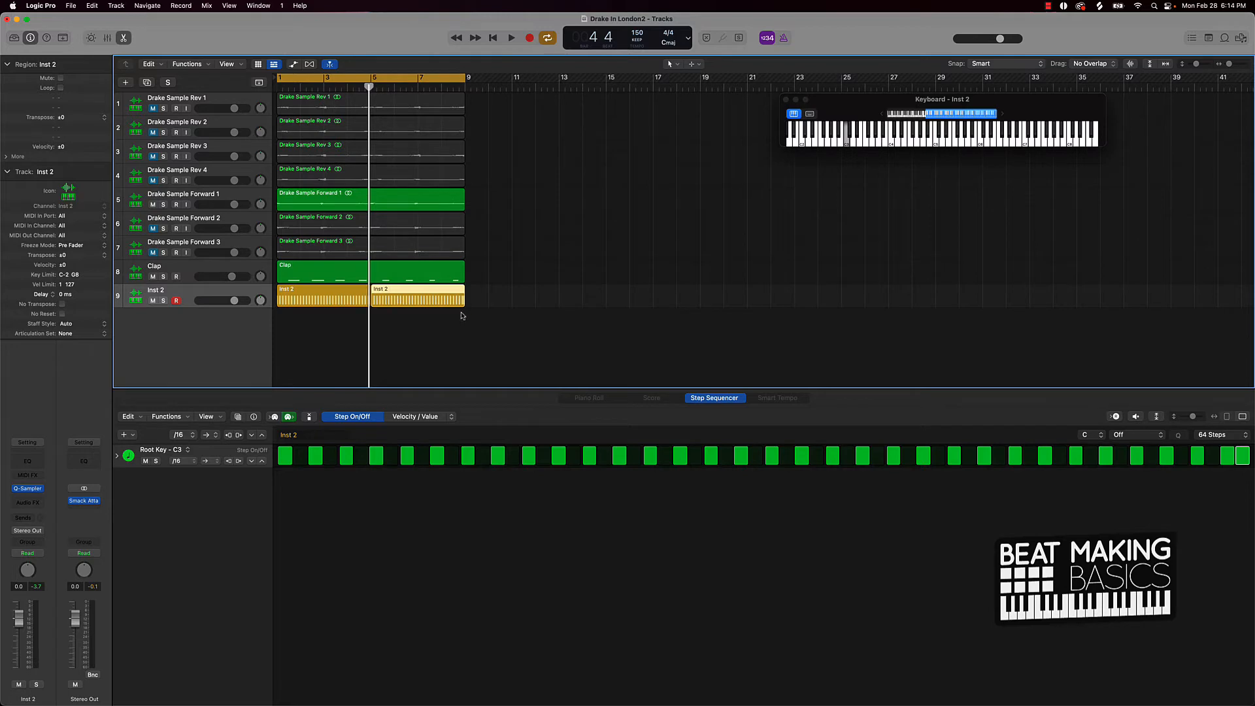
left_click(395, 316)
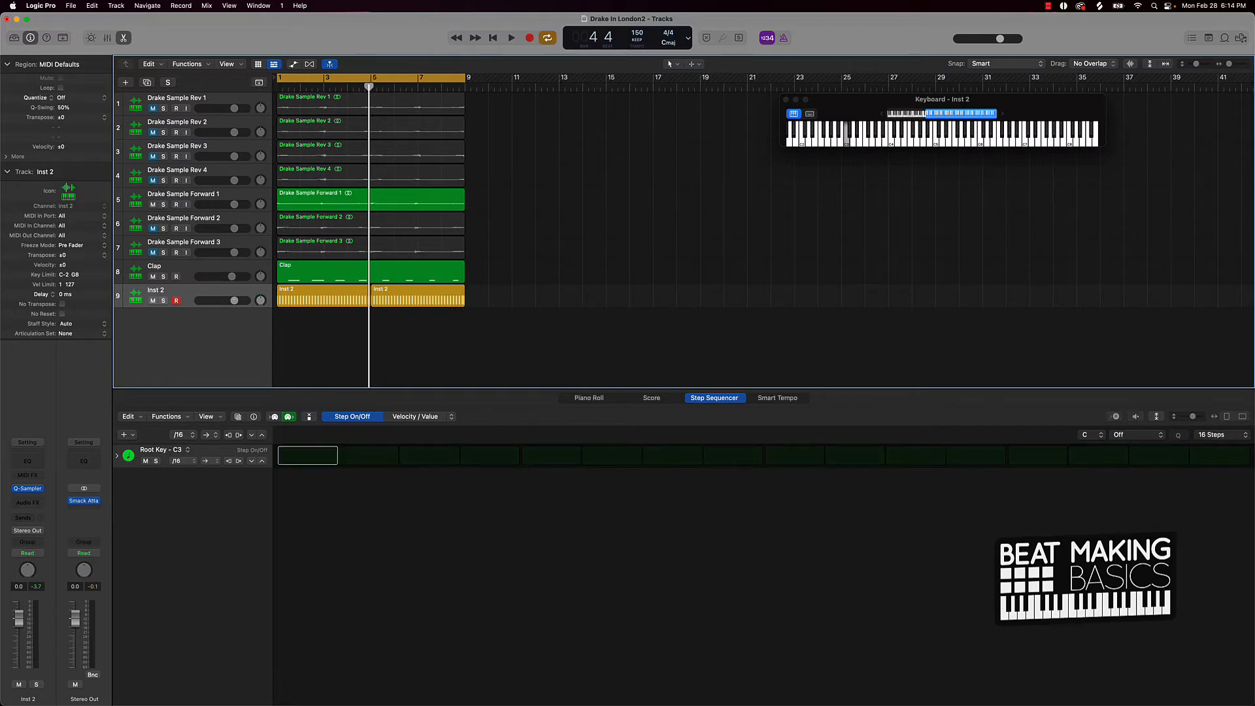
left_click_drag(234, 301, 226, 300)
key("space")
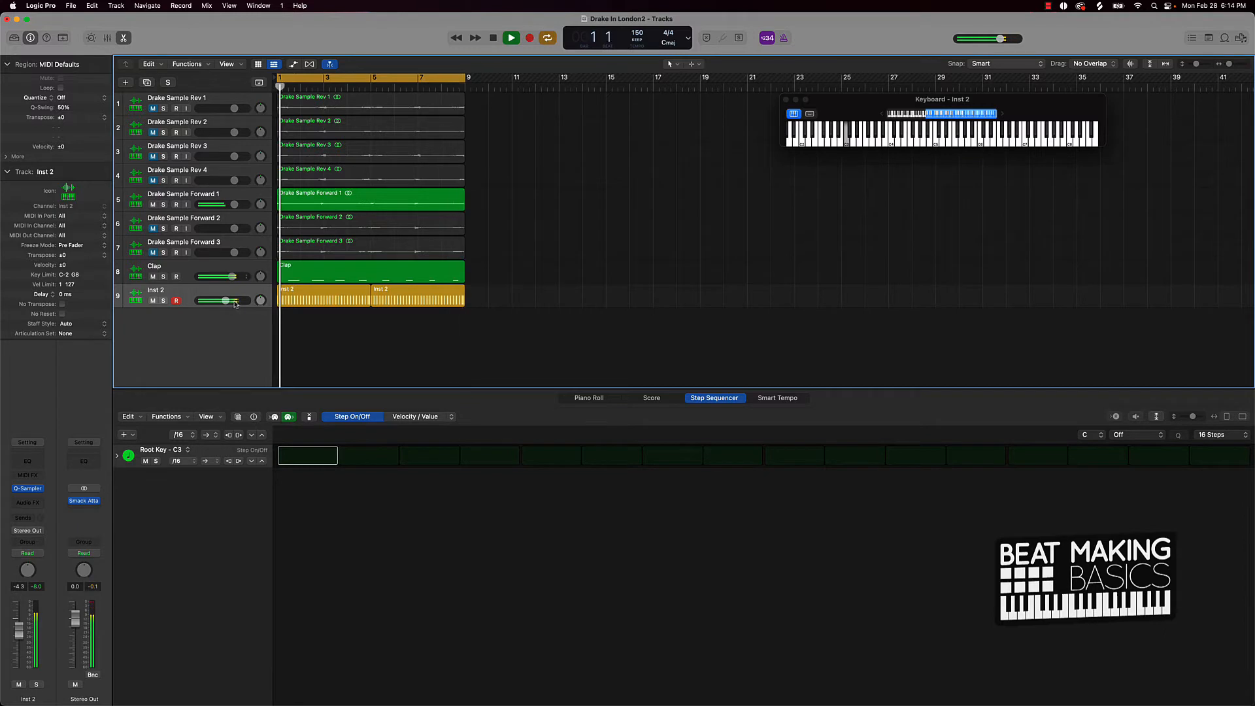
key("space")
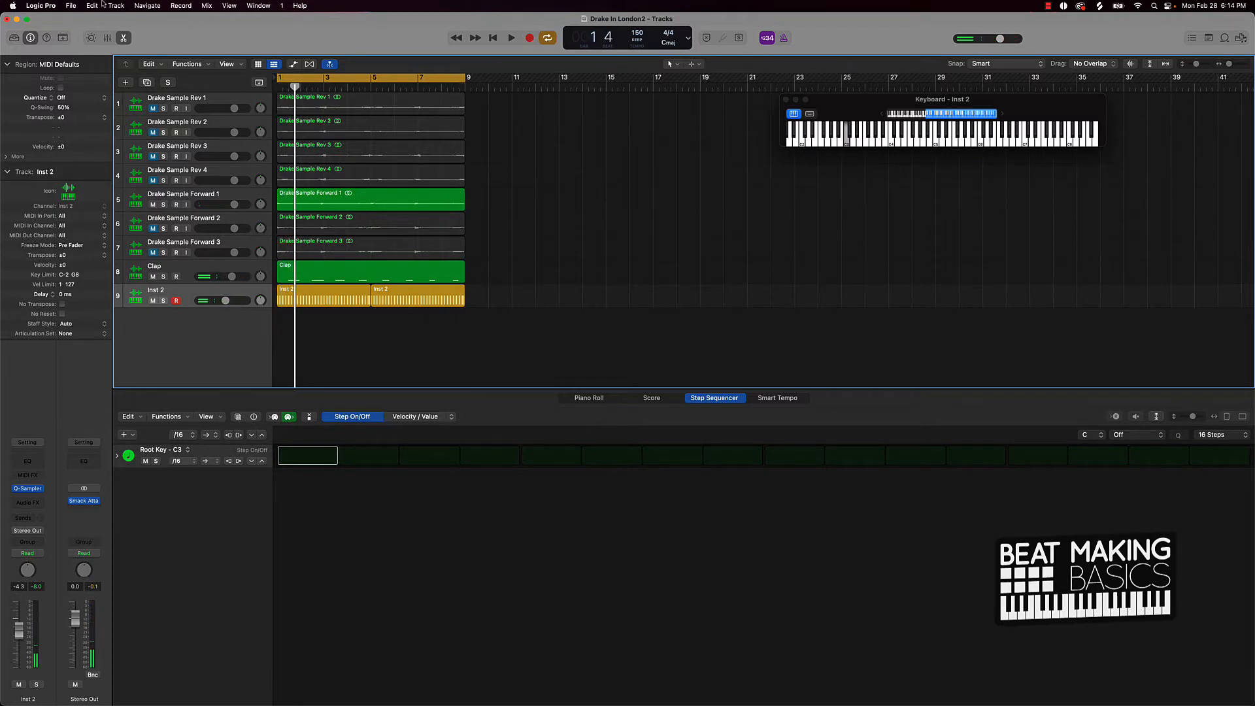
left_click(124, 37)
left_click(126, 37)
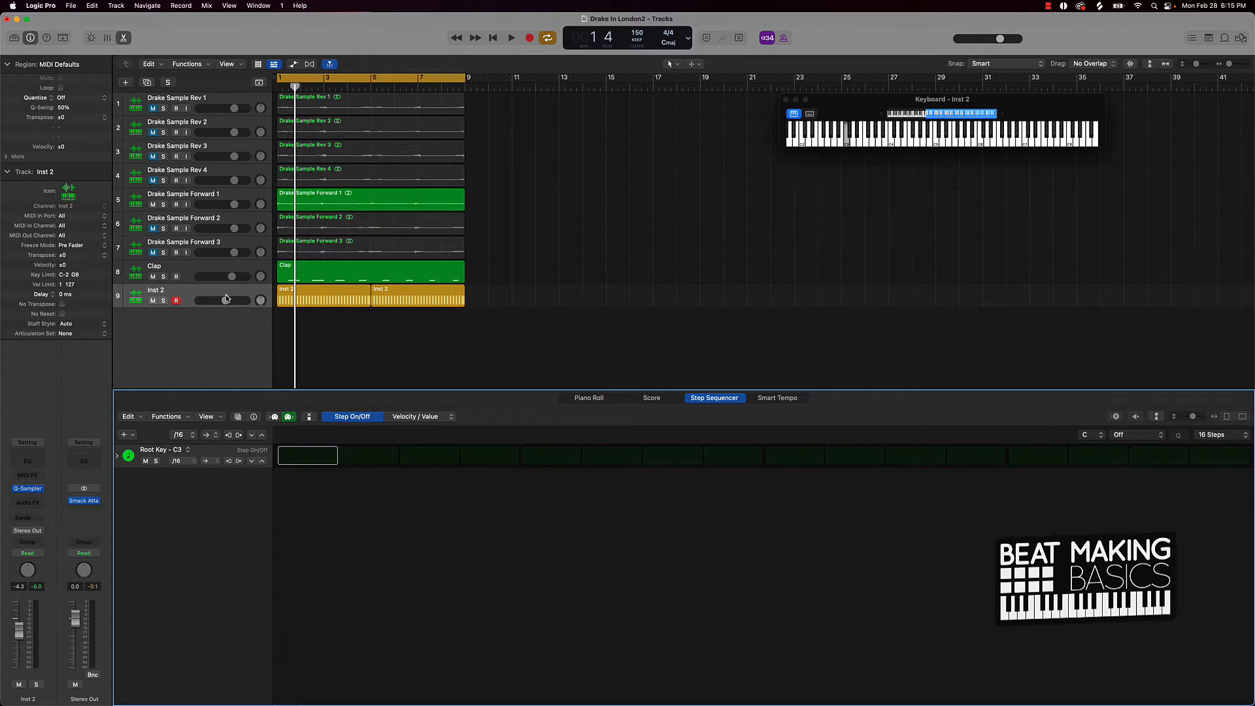
key("super+d")
left_click(493, 315)
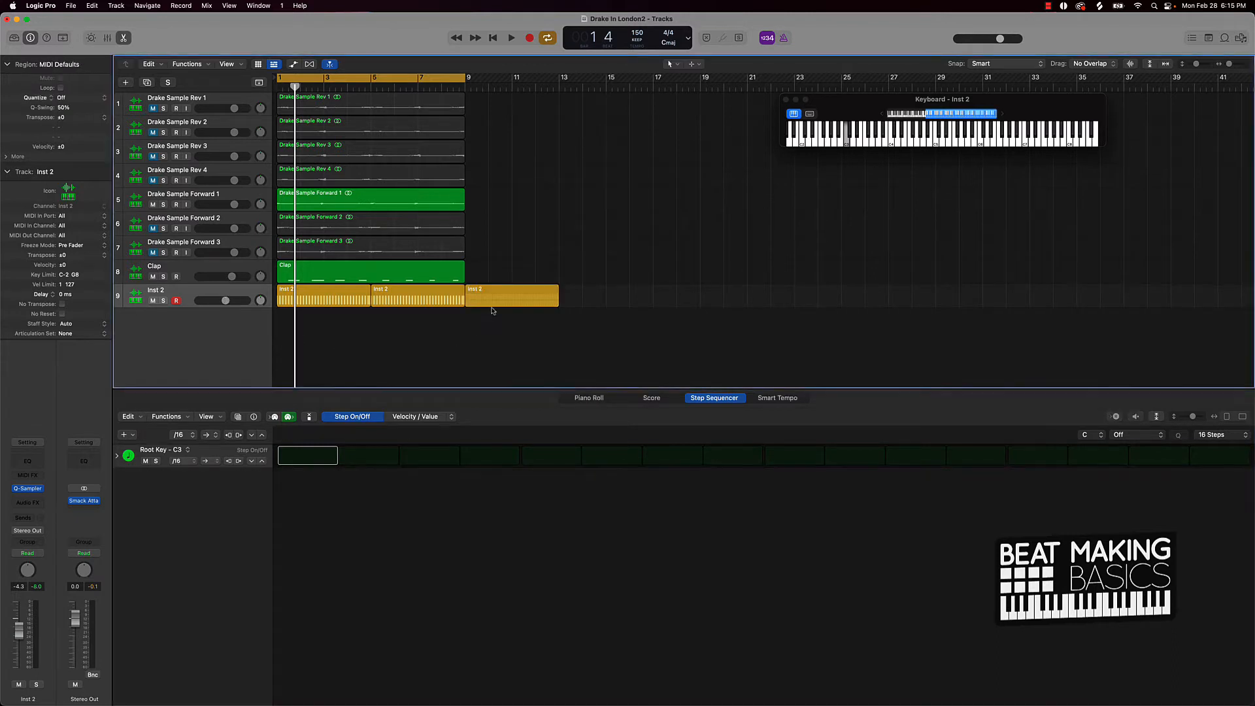
left_click(502, 301)
key("Delete")
Duplicate the Inst 2 hi-hat track as a new track with the same sound, and show the Piano Roll for it
left_click(208, 296)
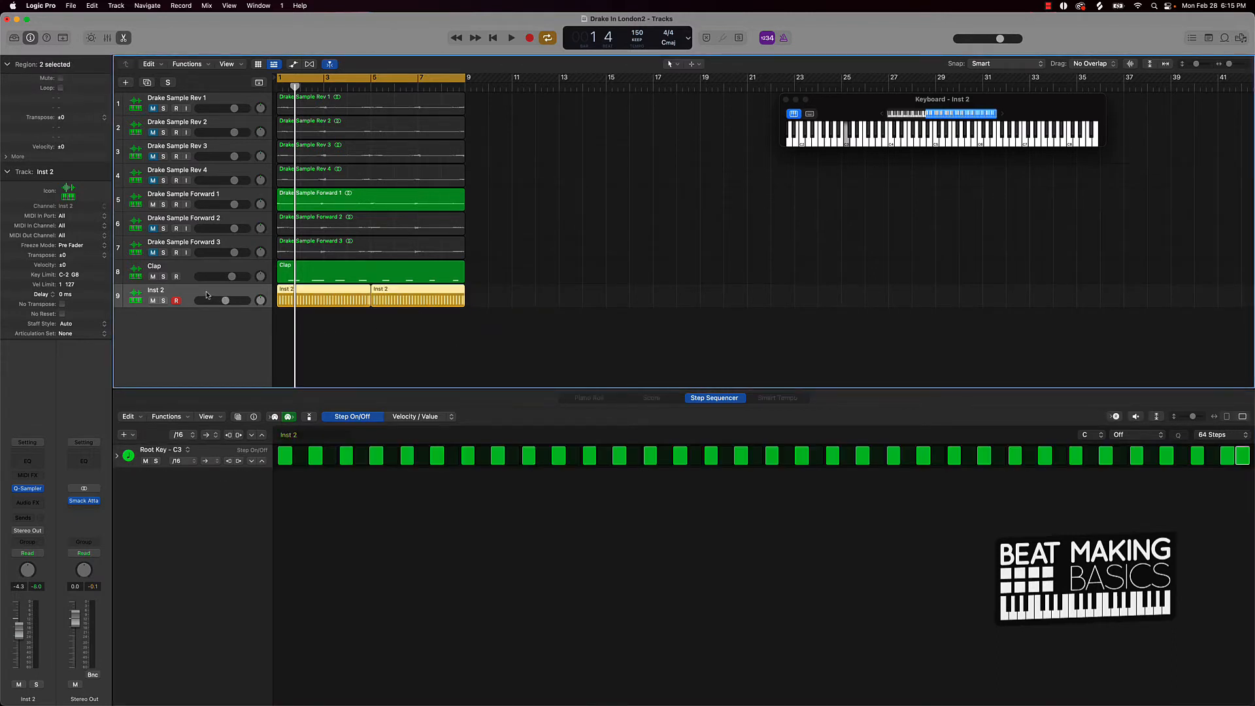
key("super+d")
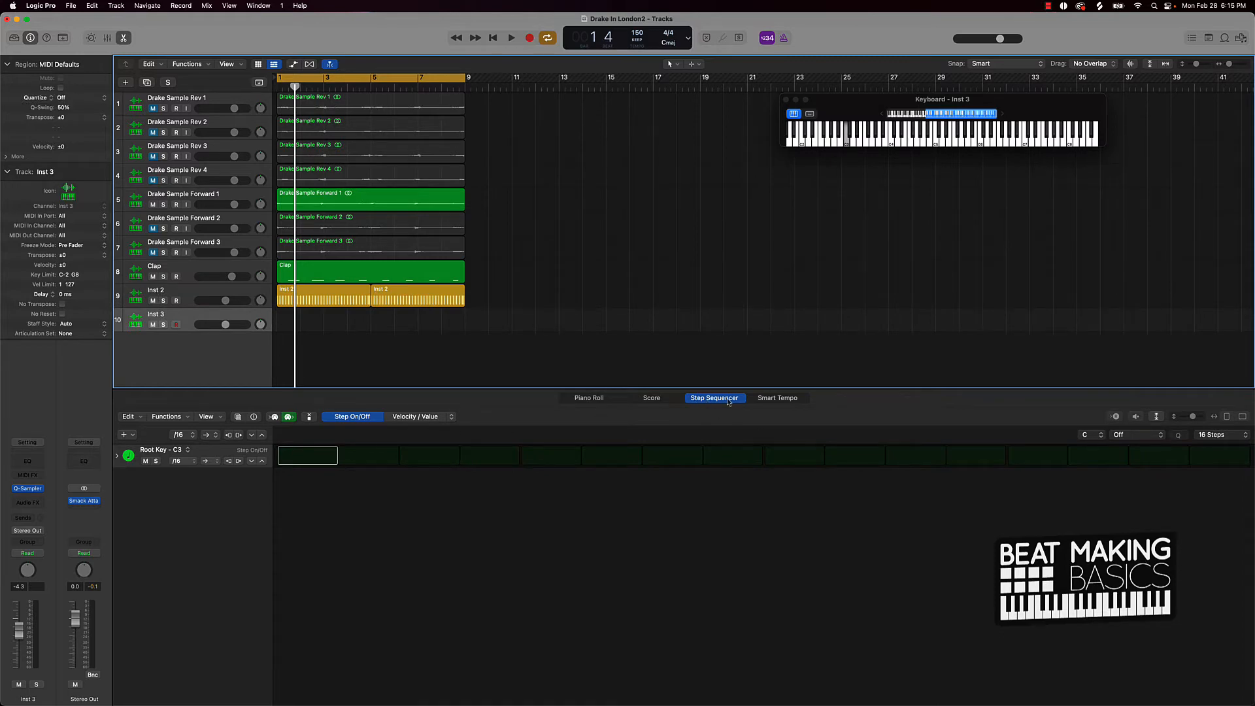
left_click(596, 398)
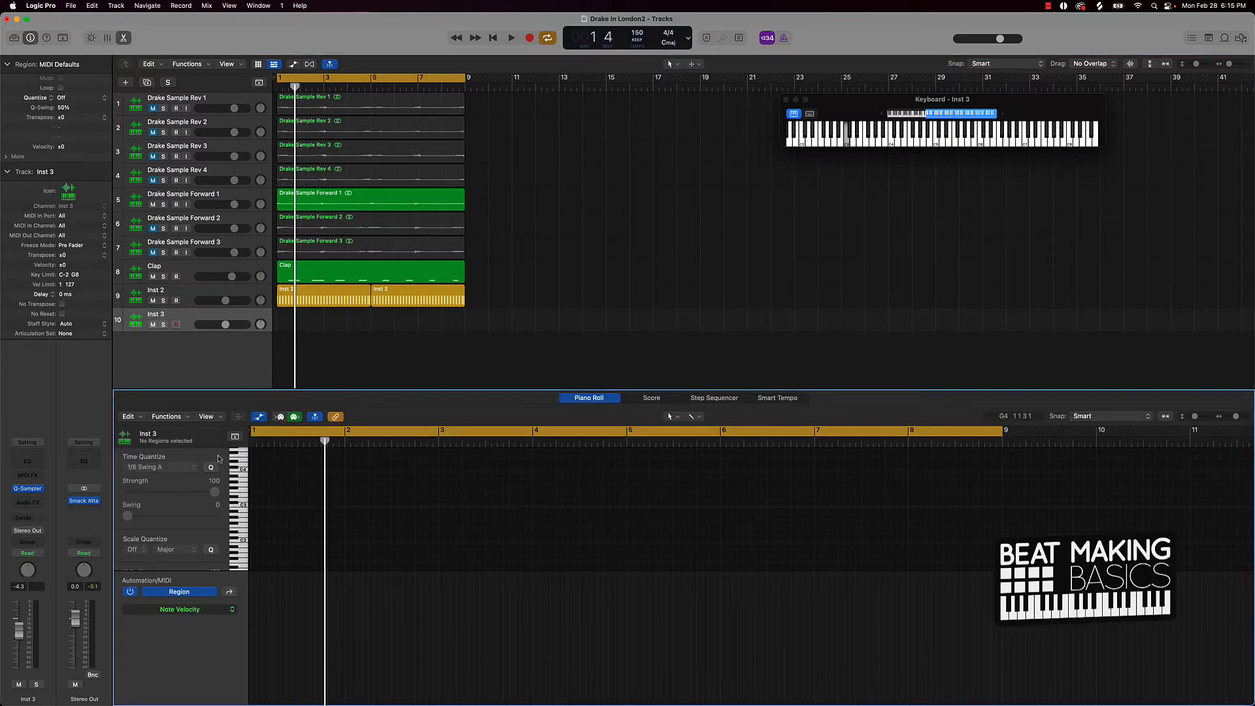
Play the beat from bar 1 to find the spot for a hi-hat roll, and set the playhead at bar 2, beat 2
scroll(295, 326, "up", 6)
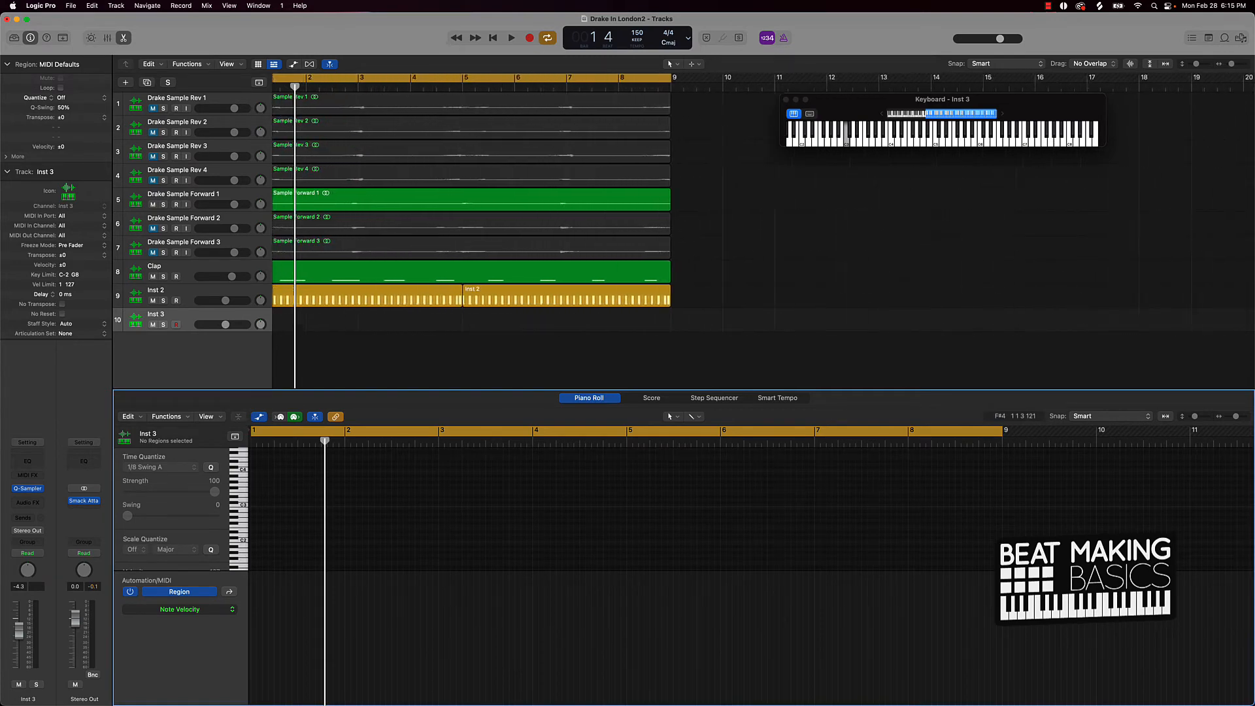
scroll(298, 328, "left", 1)
scroll(297, 329, "left", 1)
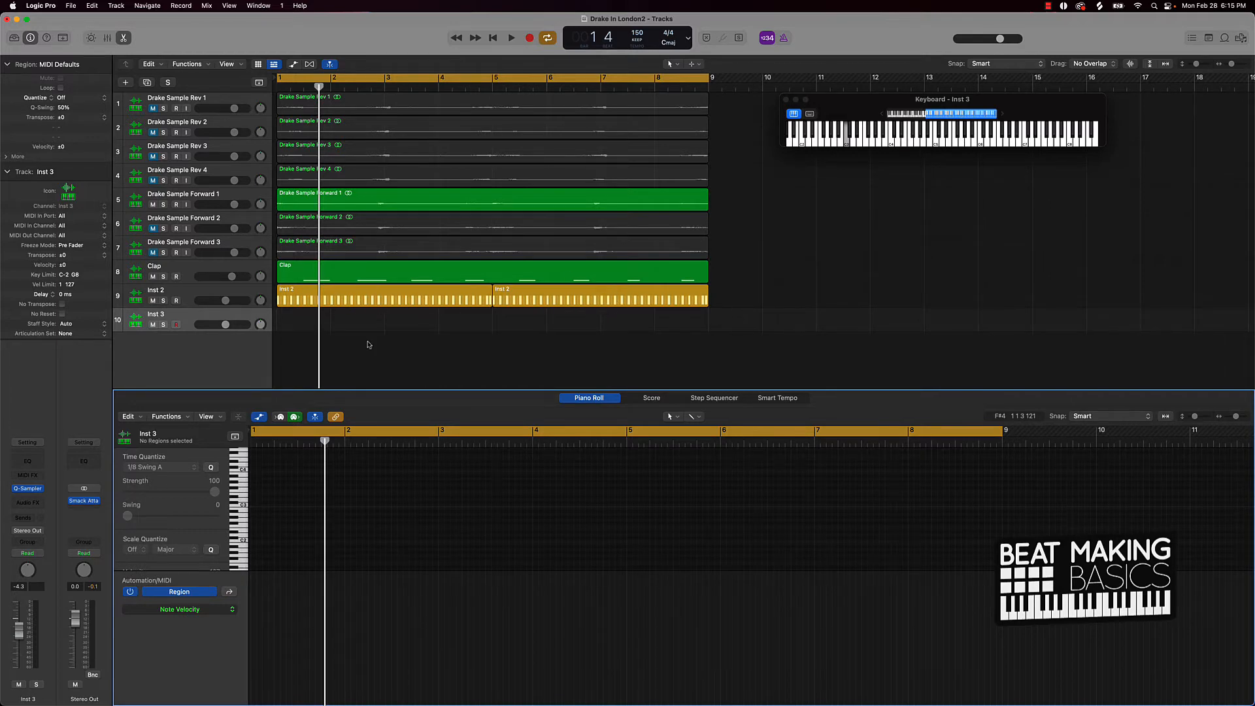
key("space")
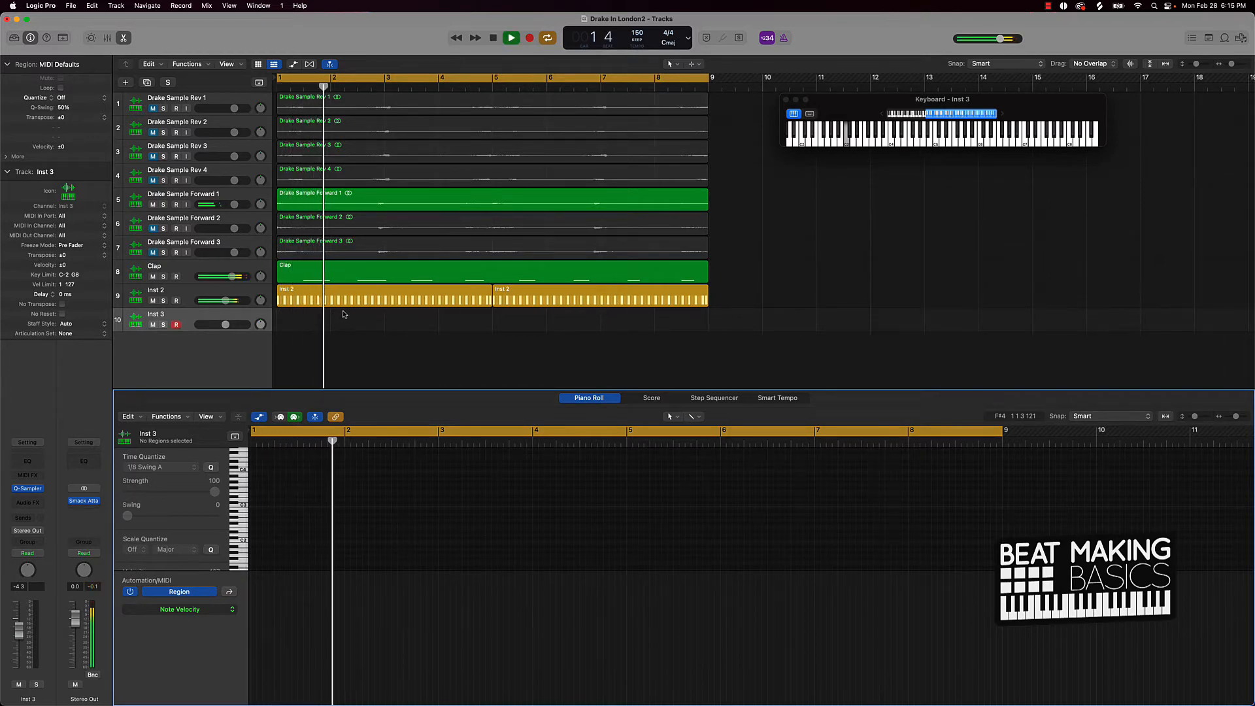
key("Return")
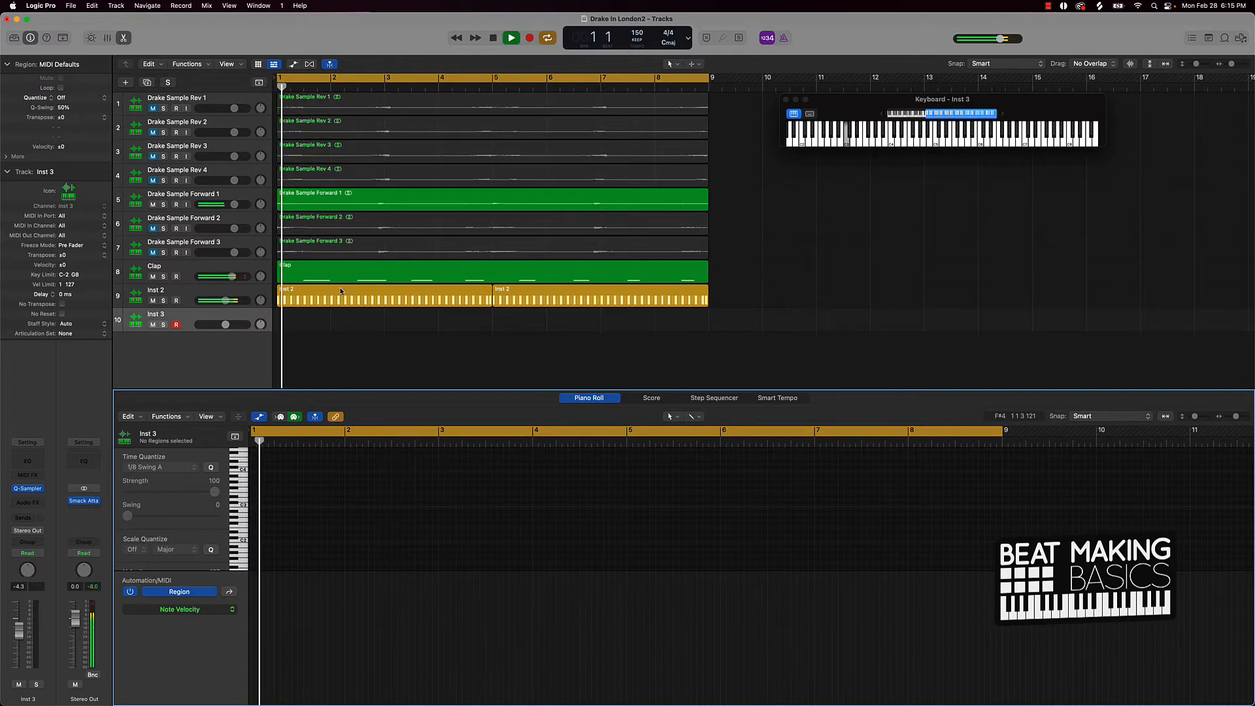
key("space")
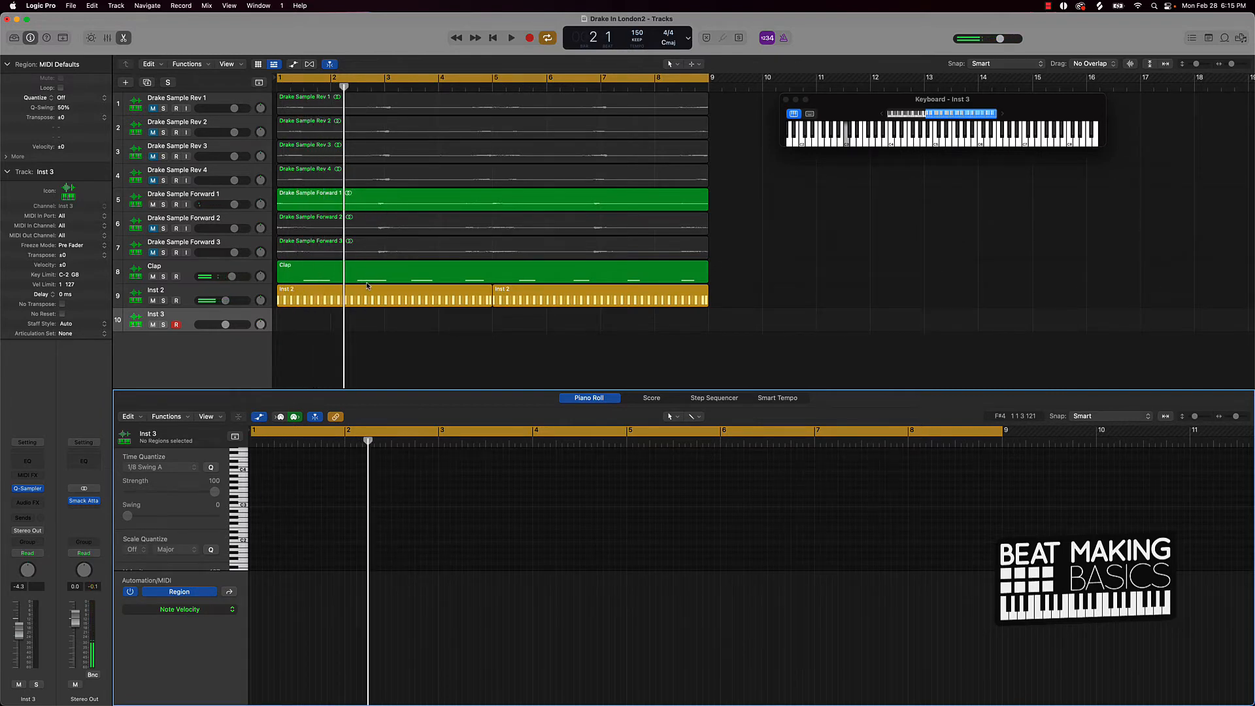
left_click_drag(344, 85, 344, 85)
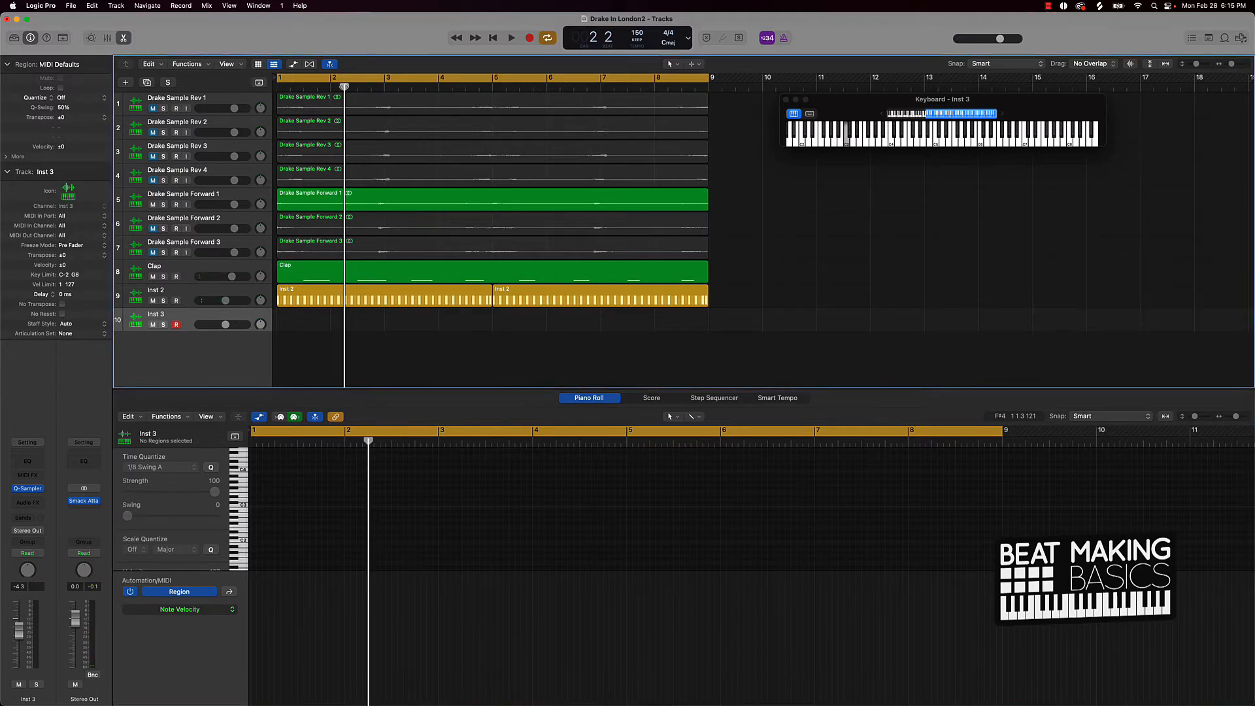
Draw a C3 note at bar 2, beat 2 on the Inst 3 track and shorten it to about a sixteenth note
left_click(371, 506, "super")
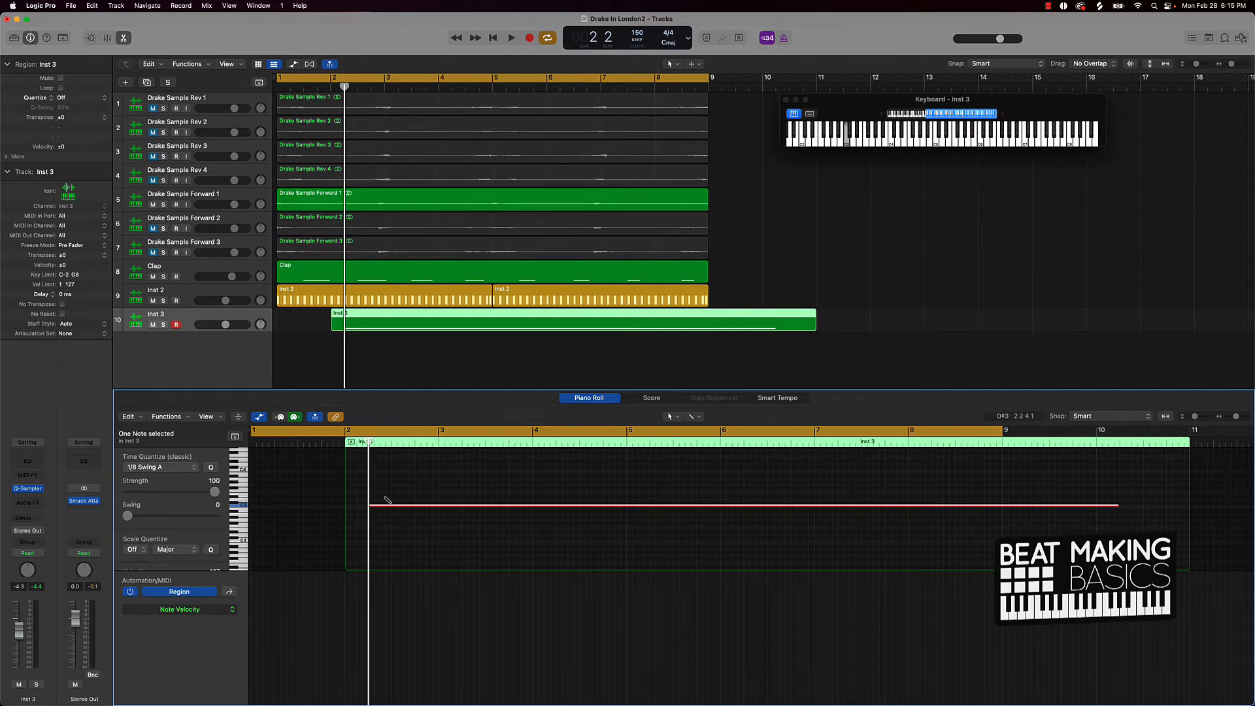
left_click_drag(369, 442, 374, 441)
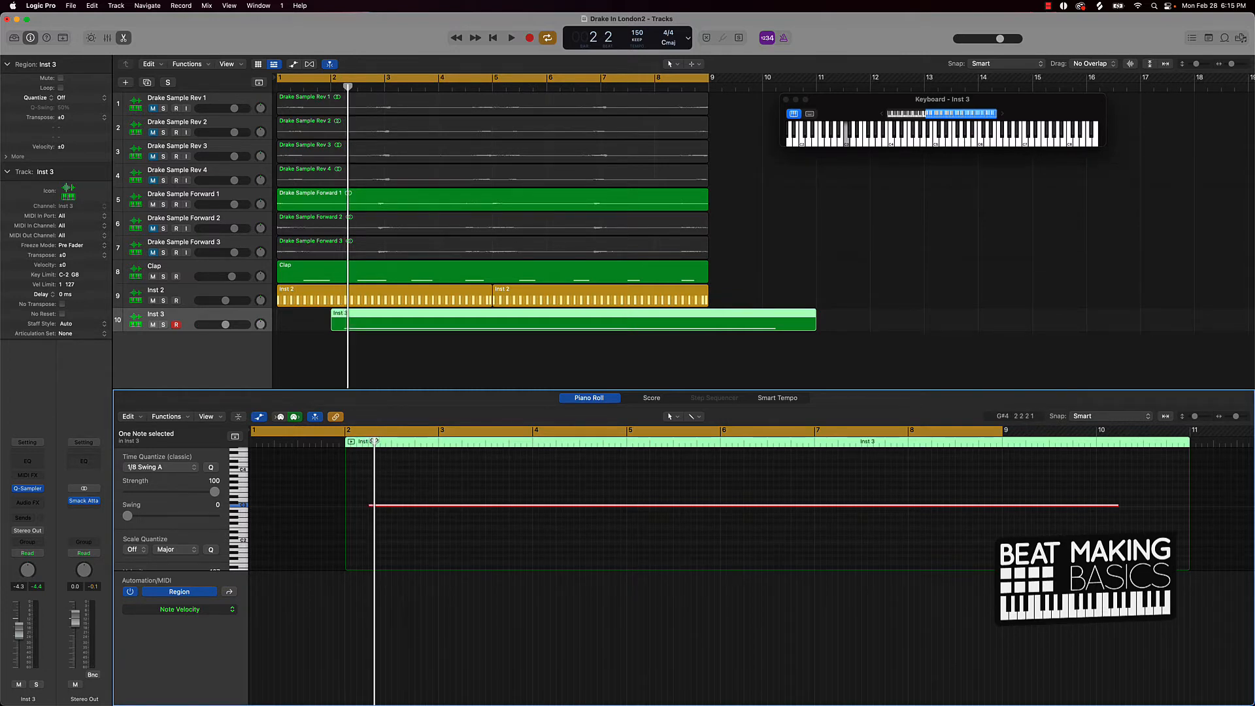
left_click_drag(419, 481, 412, 523)
key("super+]")
scroll(396, 509, "up", 10)
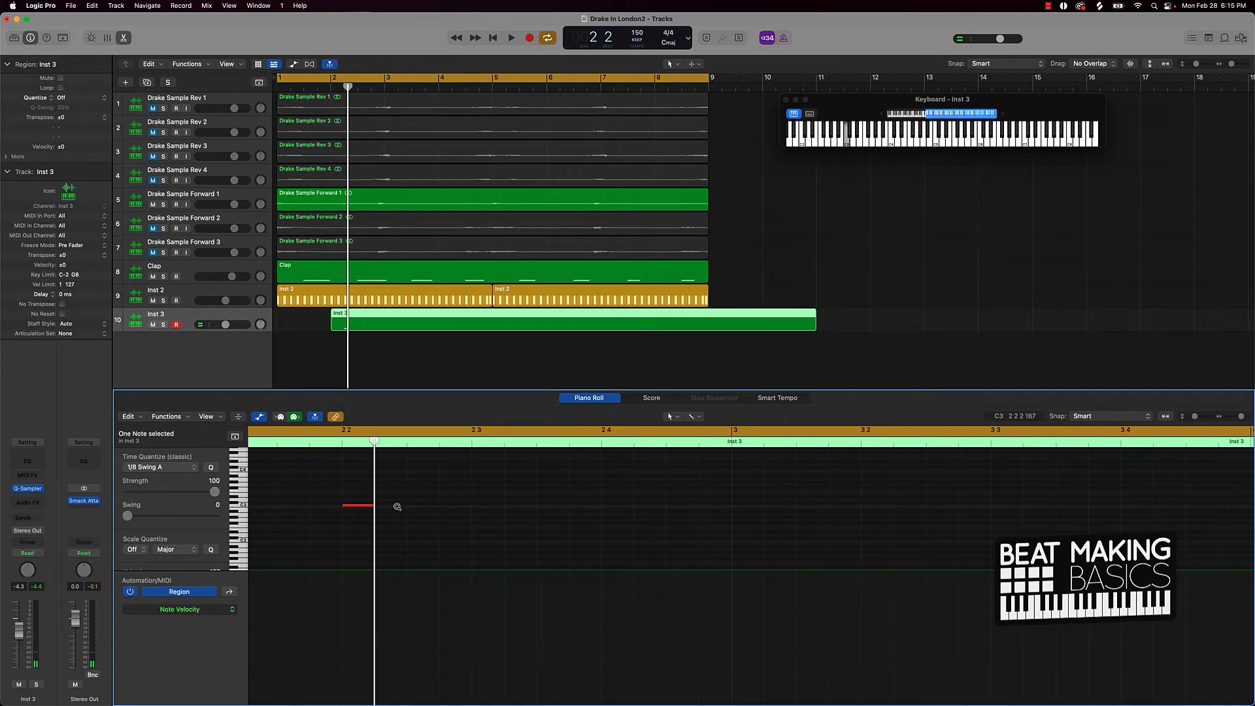
Turn the C3 note into a roll of eight short notes filling bar 2, beat 2, and quantize them to 1/32 Note
scroll(396, 508, "down", 4)
scroll(371, 506, "up", 2)
left_click_drag(371, 506, 332, 513)
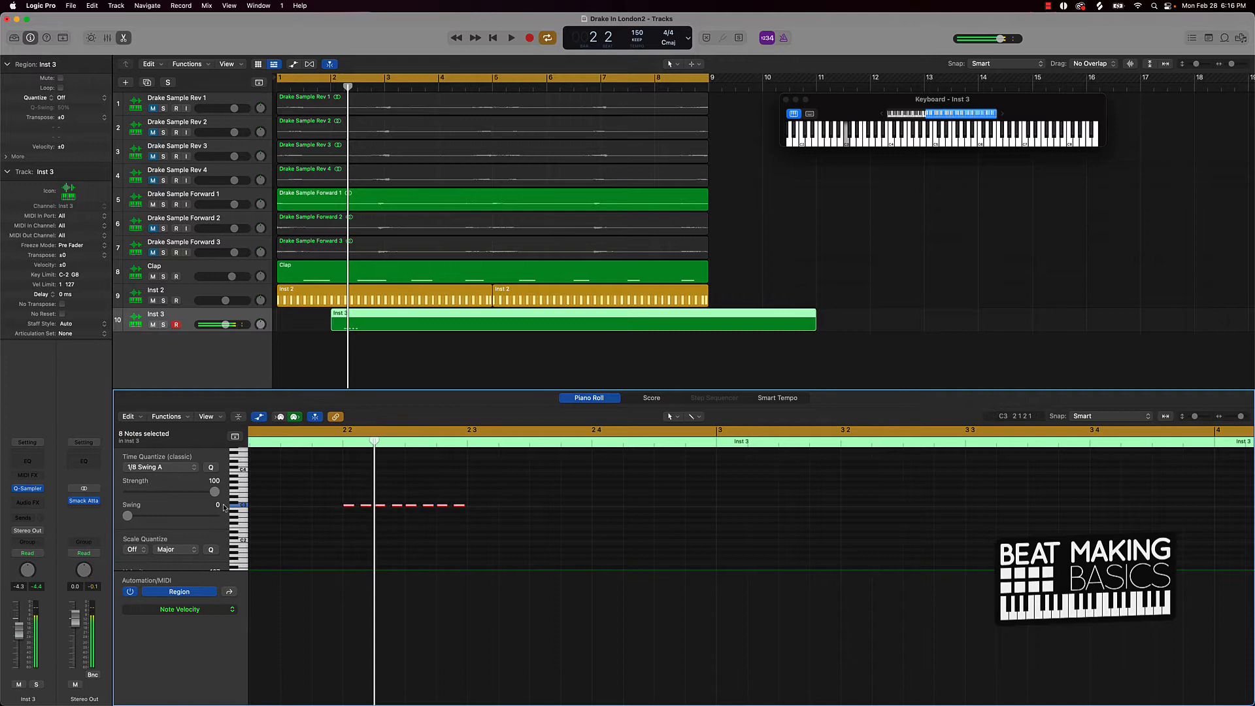
left_click(182, 468)
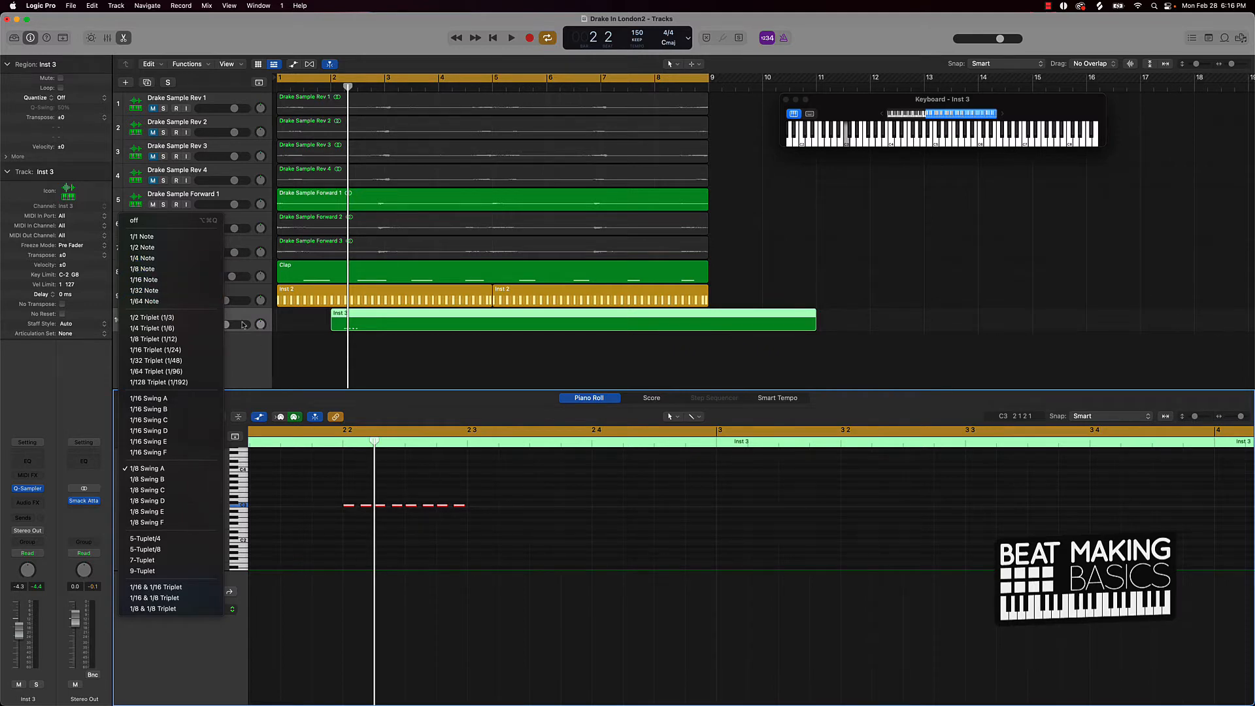
left_click(150, 291)
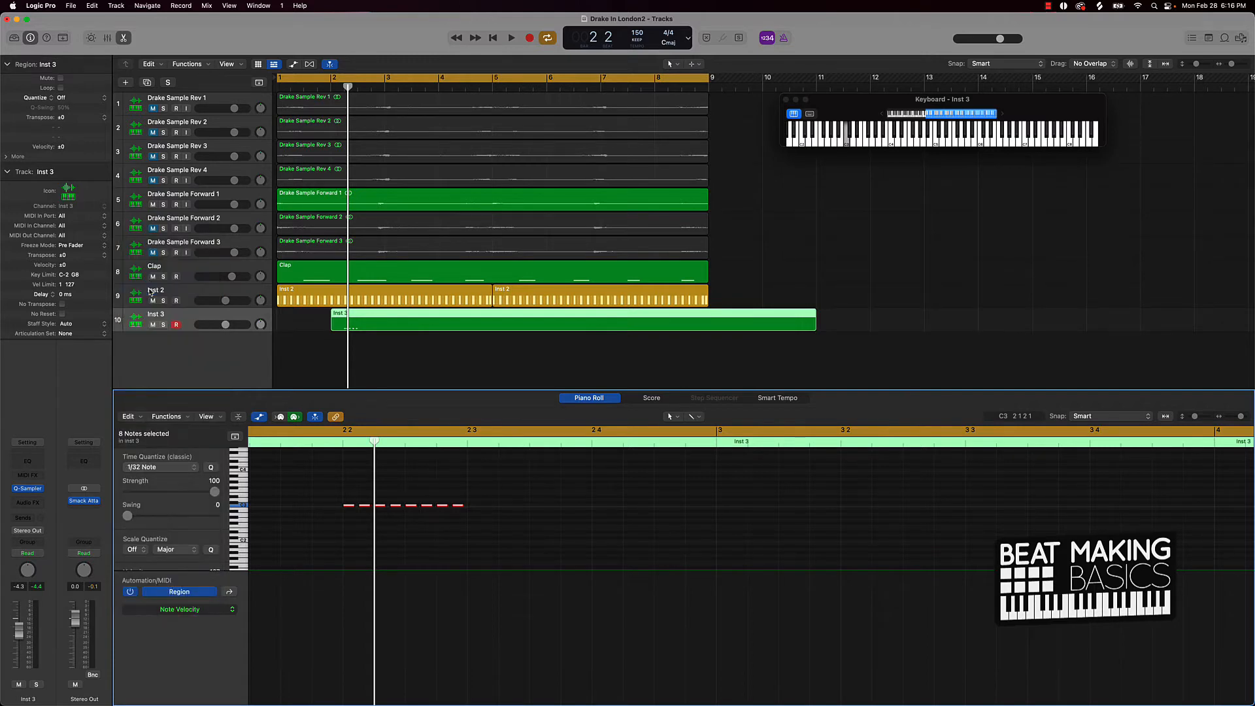
Show Note Velocity for the eight roll notes, lower them all, shape them into a steadily descending ramp, and play the result
left_click(318, 499)
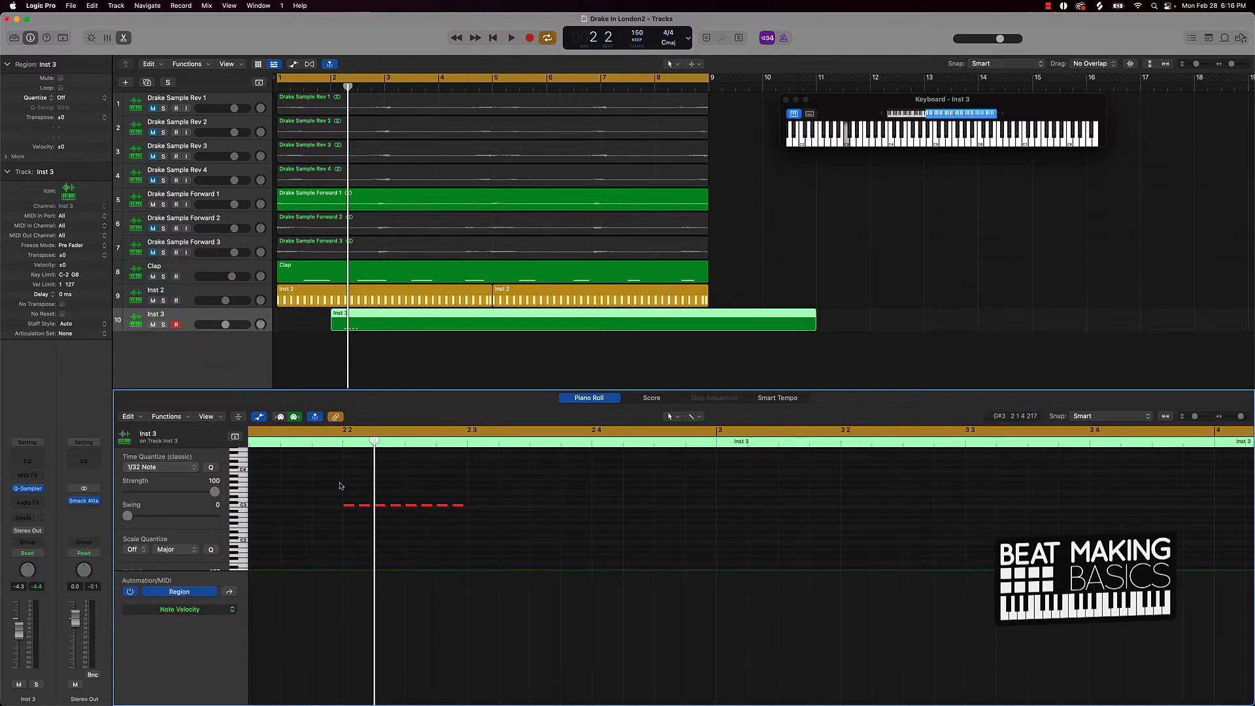
left_click_drag(337, 490, 549, 545)
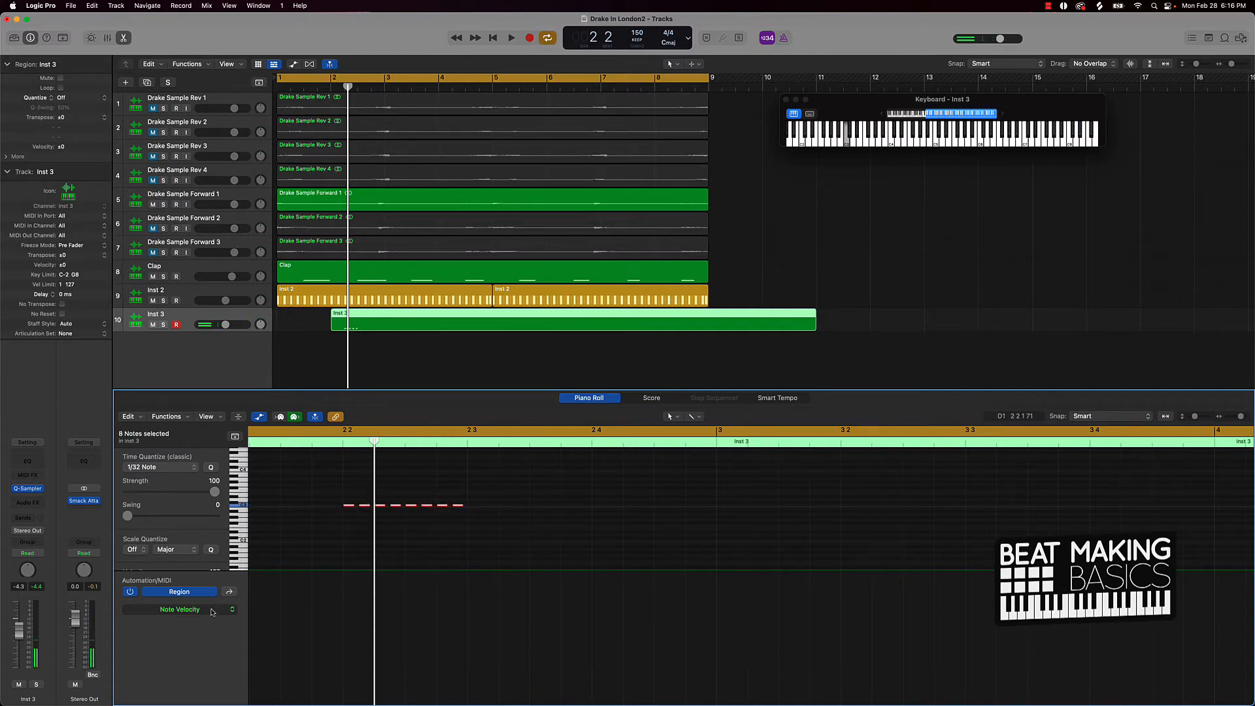
left_click(228, 593)
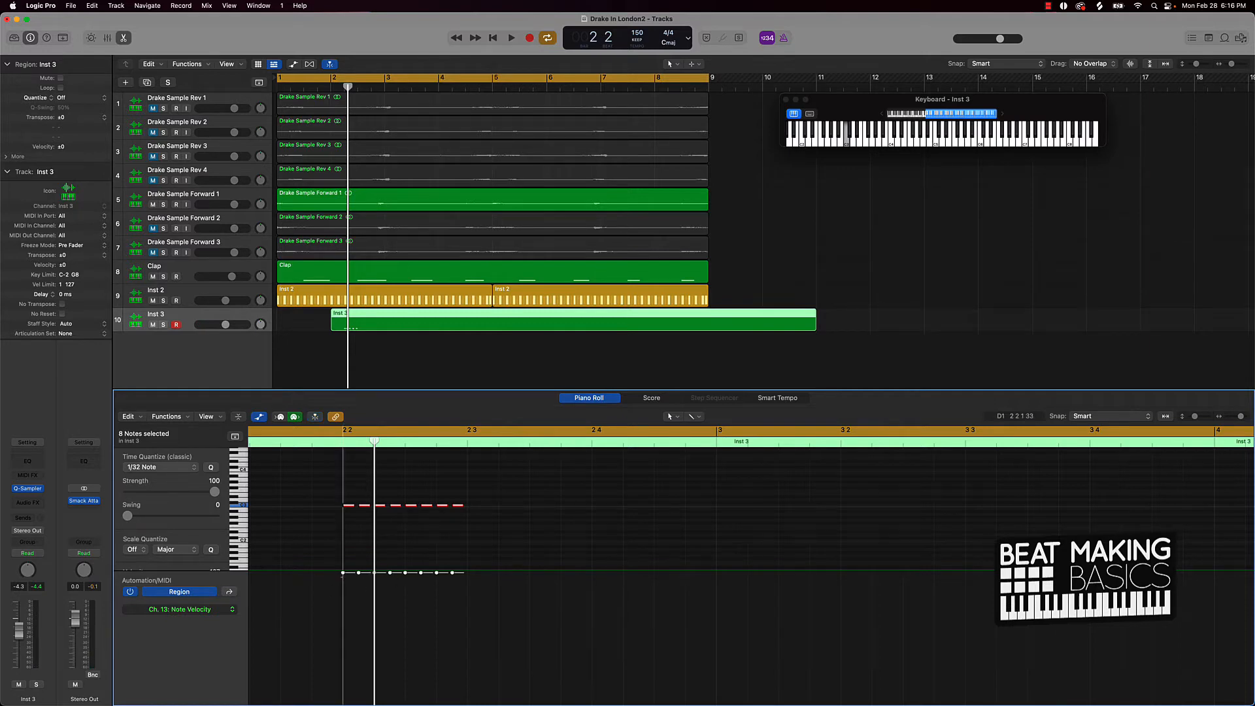
left_click_drag(343, 573, 340, 598)
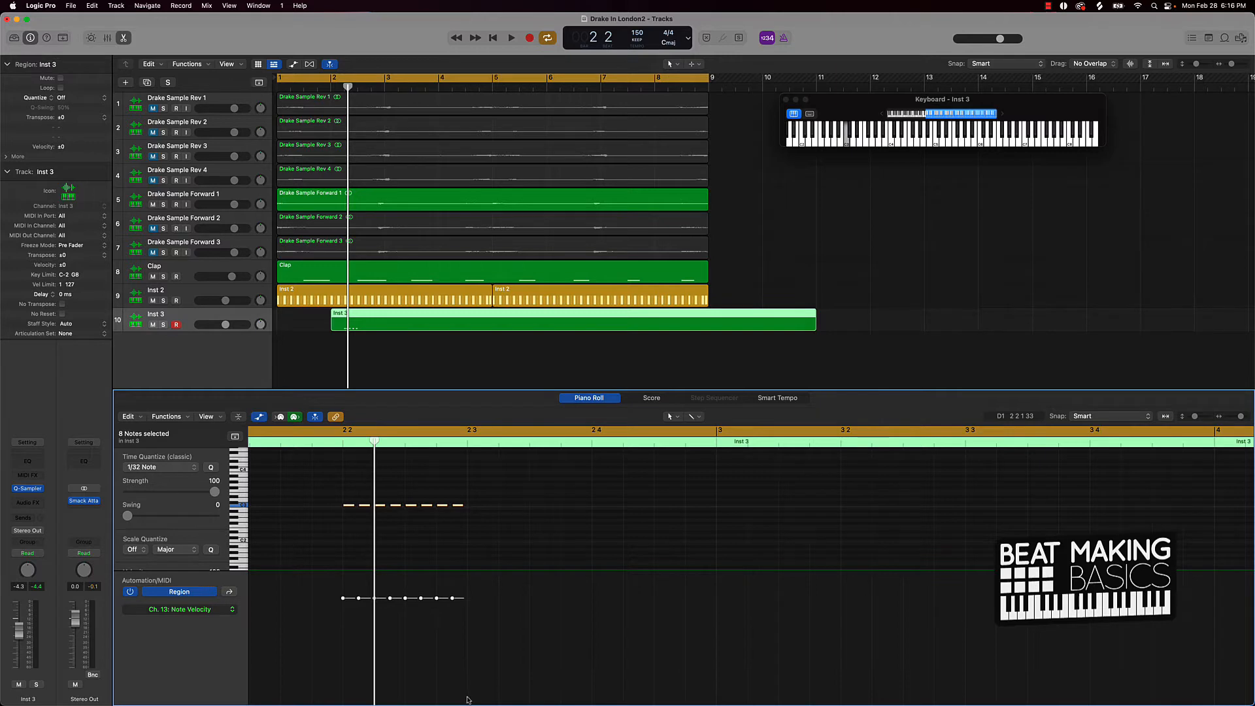
left_click(468, 698)
left_click(345, 599)
key("space")
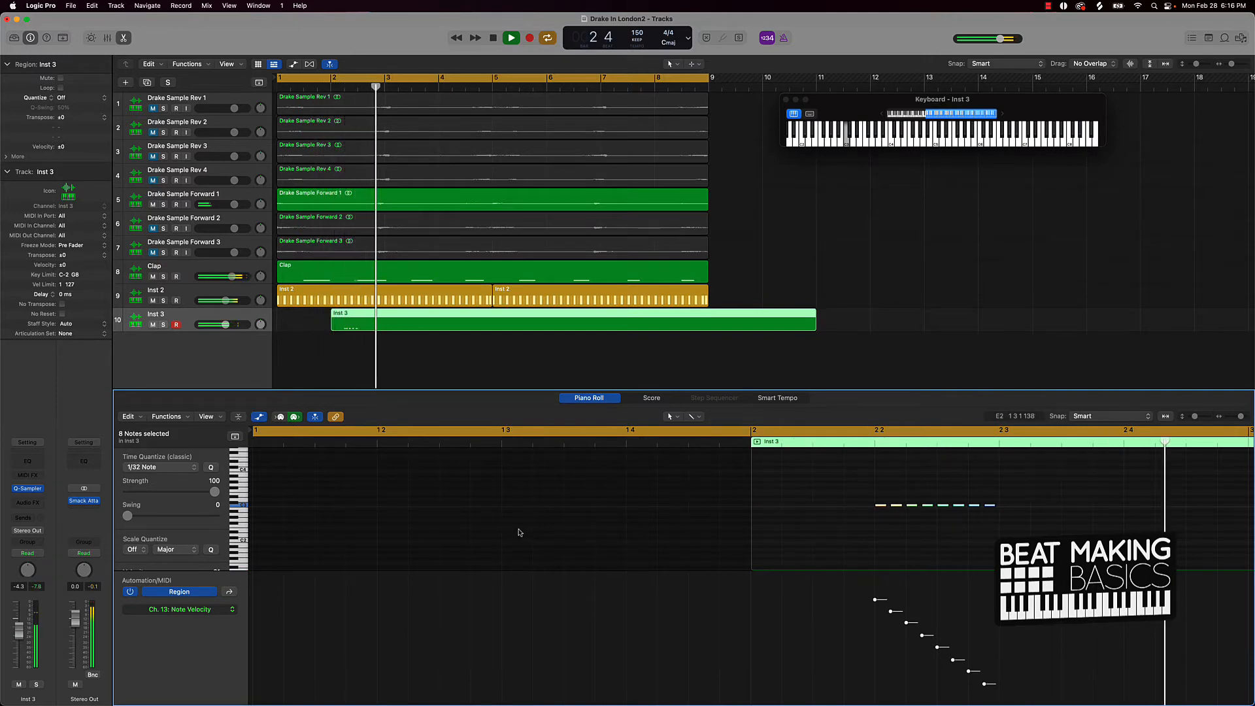
Stop playback and resize the Inst 3 region so it spans from bar 1 to bar 5
key("space")
left_click_drag(814, 323, 487, 298)
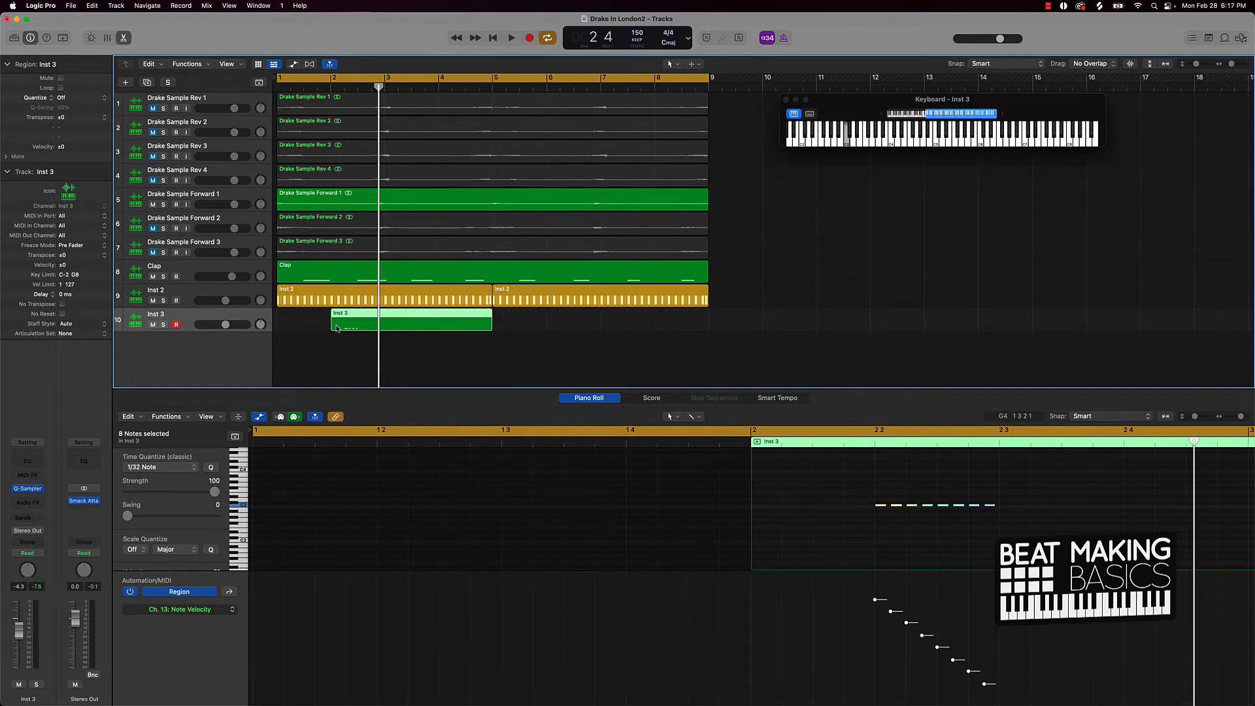
left_click_drag(333, 325, 260, 324)
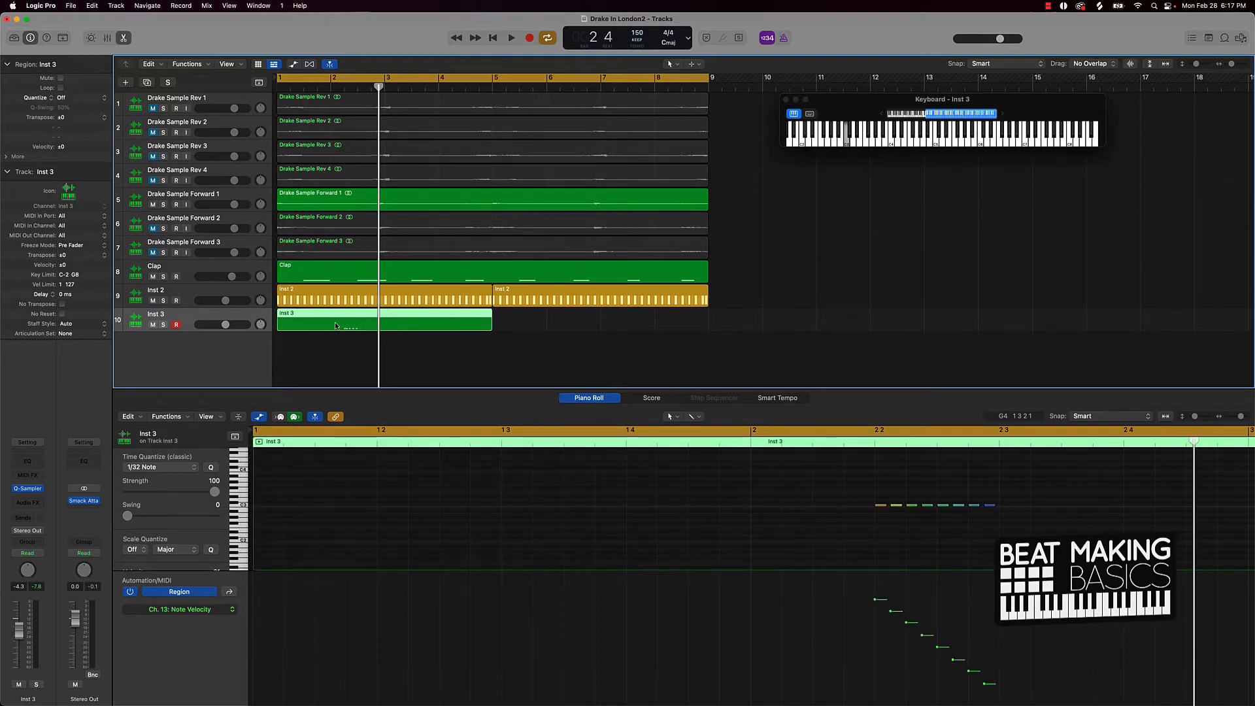
Copy the four-bar Inst 3 region to bar 5 on the same track and play the arrangement
left_click_drag(336, 325, 543, 325)
key("space")
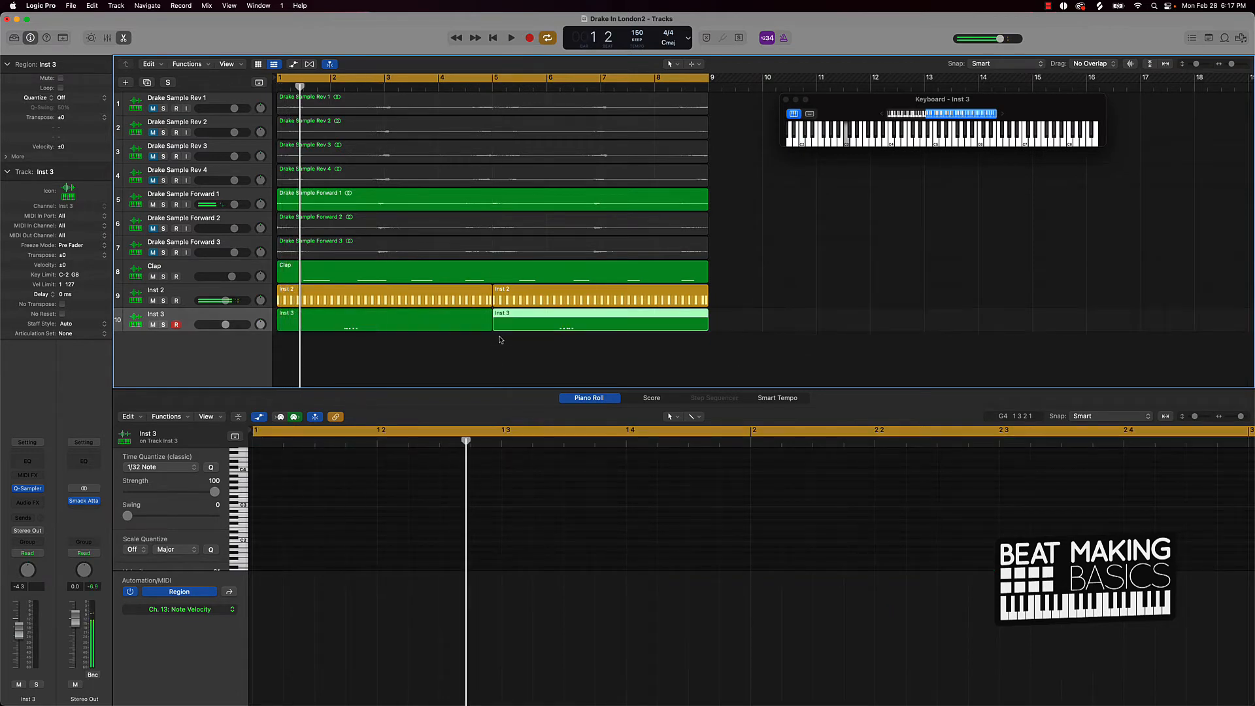
left_click(501, 342)
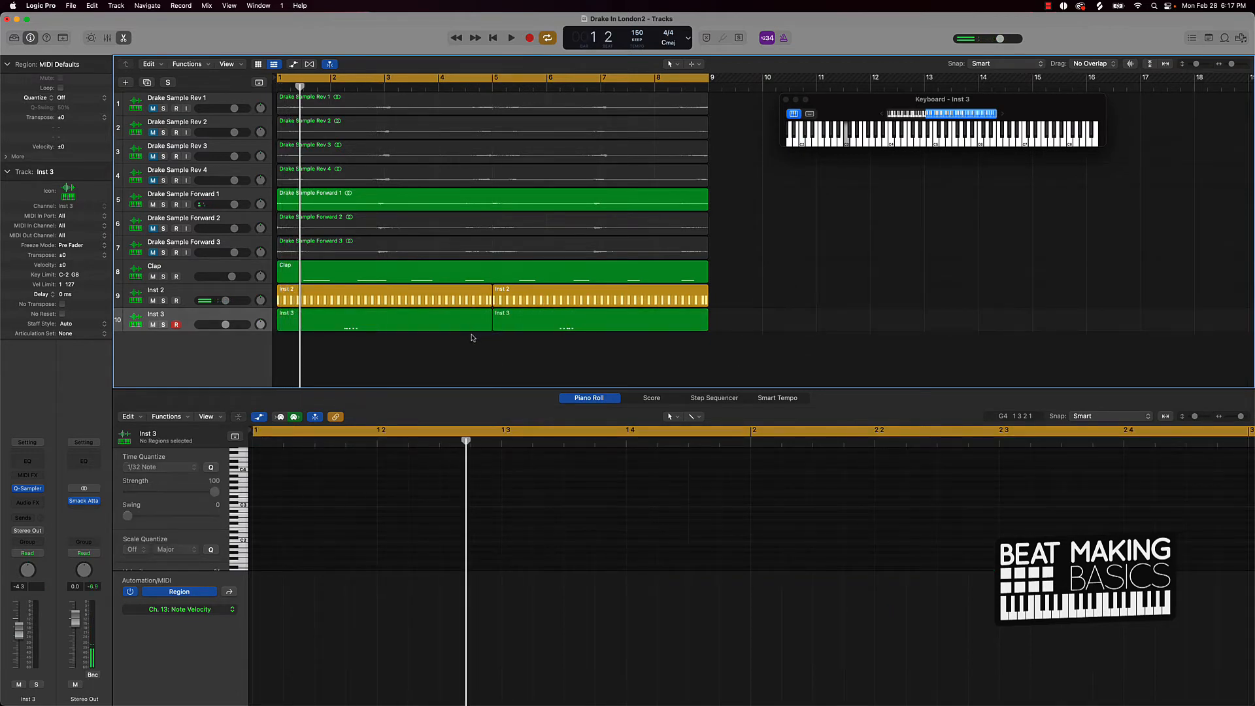
key("space")
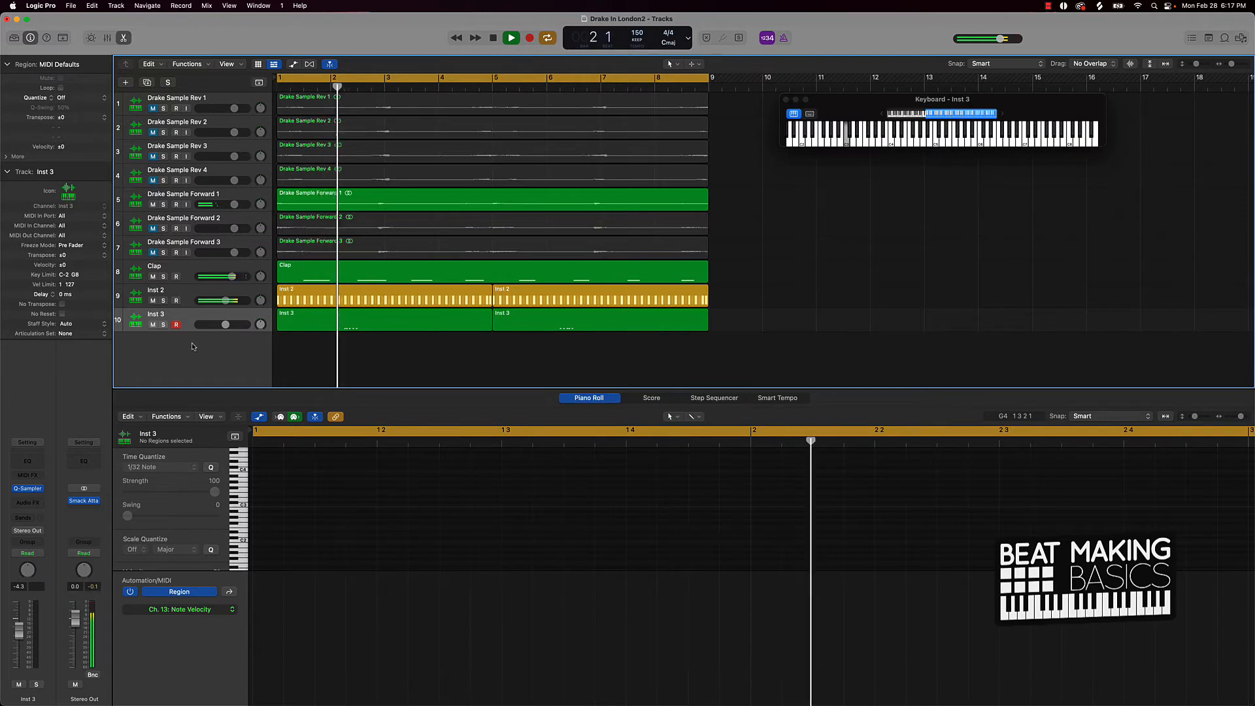
Rename track 10 as Hat Roll
double_click(155, 315)
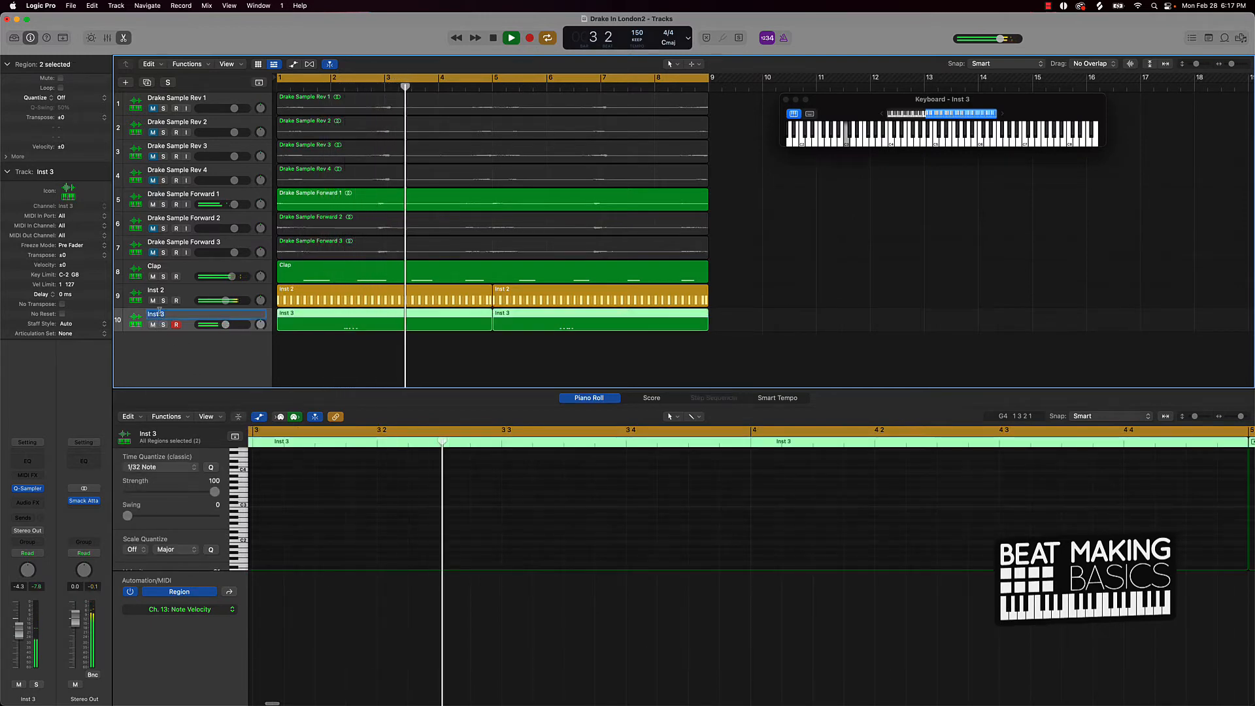
type("Hat")
key("Return")
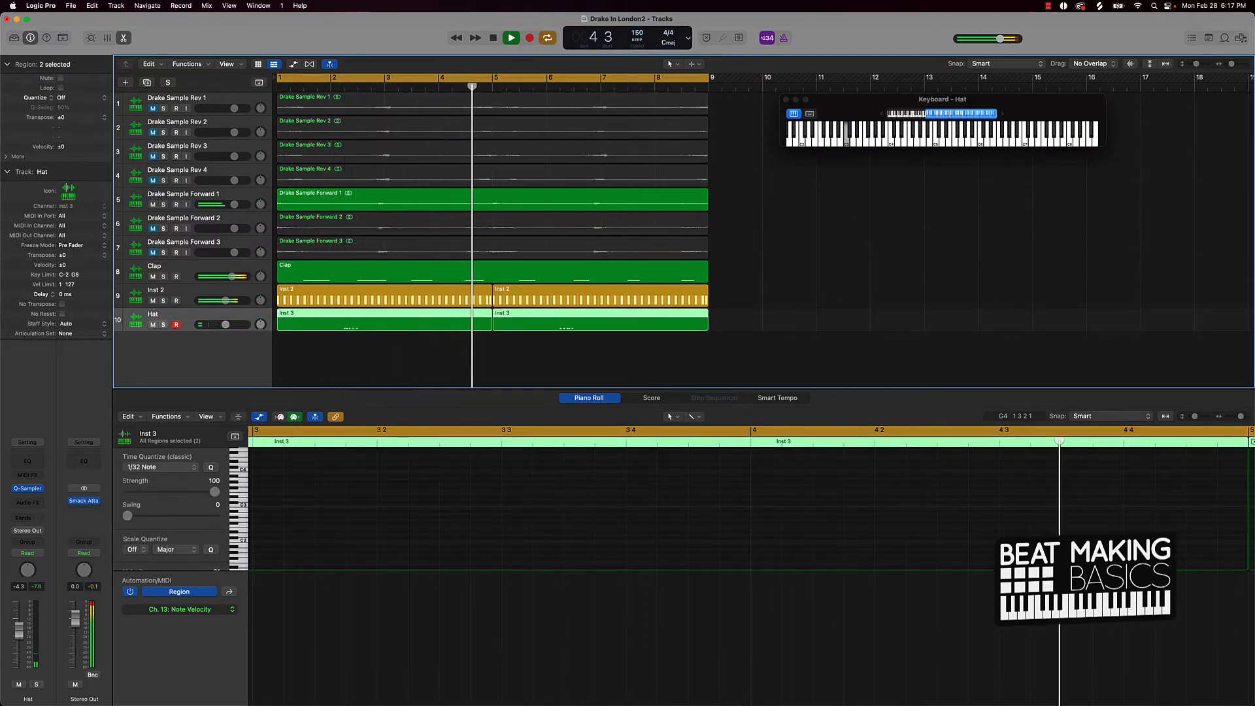
double_click(161, 315)
type("Hat Rol")
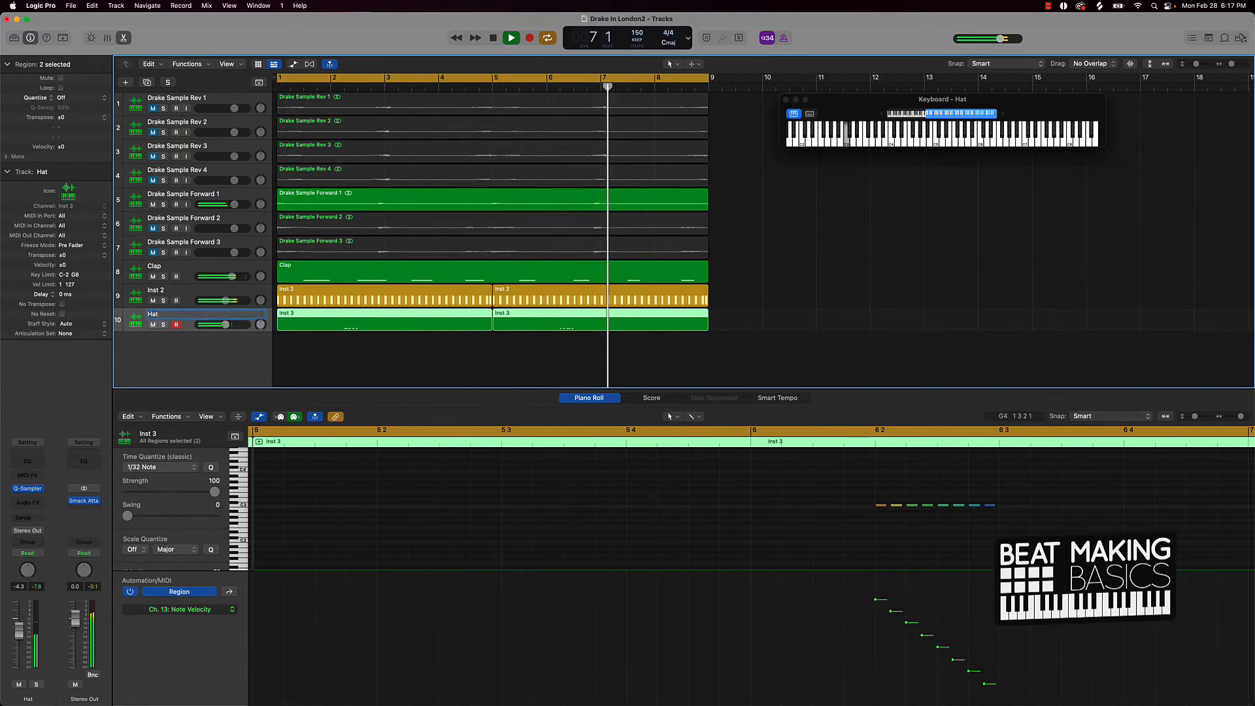
type("l")
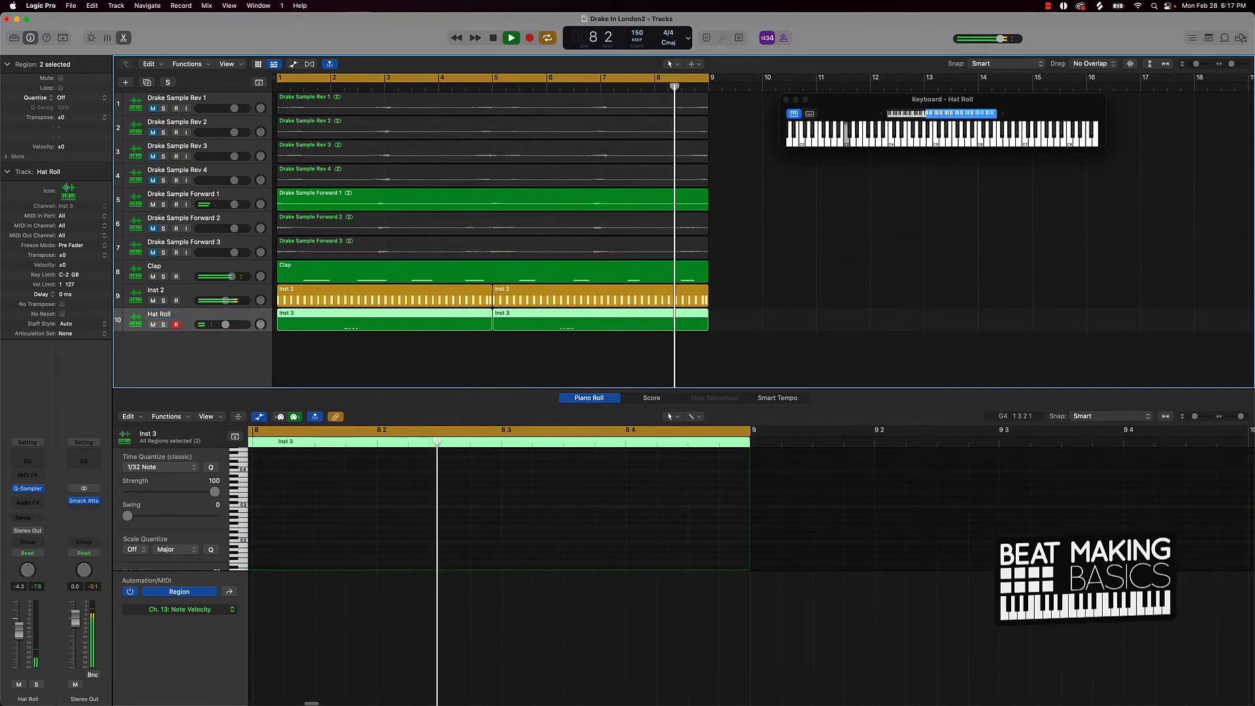
Rename track 9 as Hat
left_click(155, 292)
double_click(155, 291)
type("Ha")
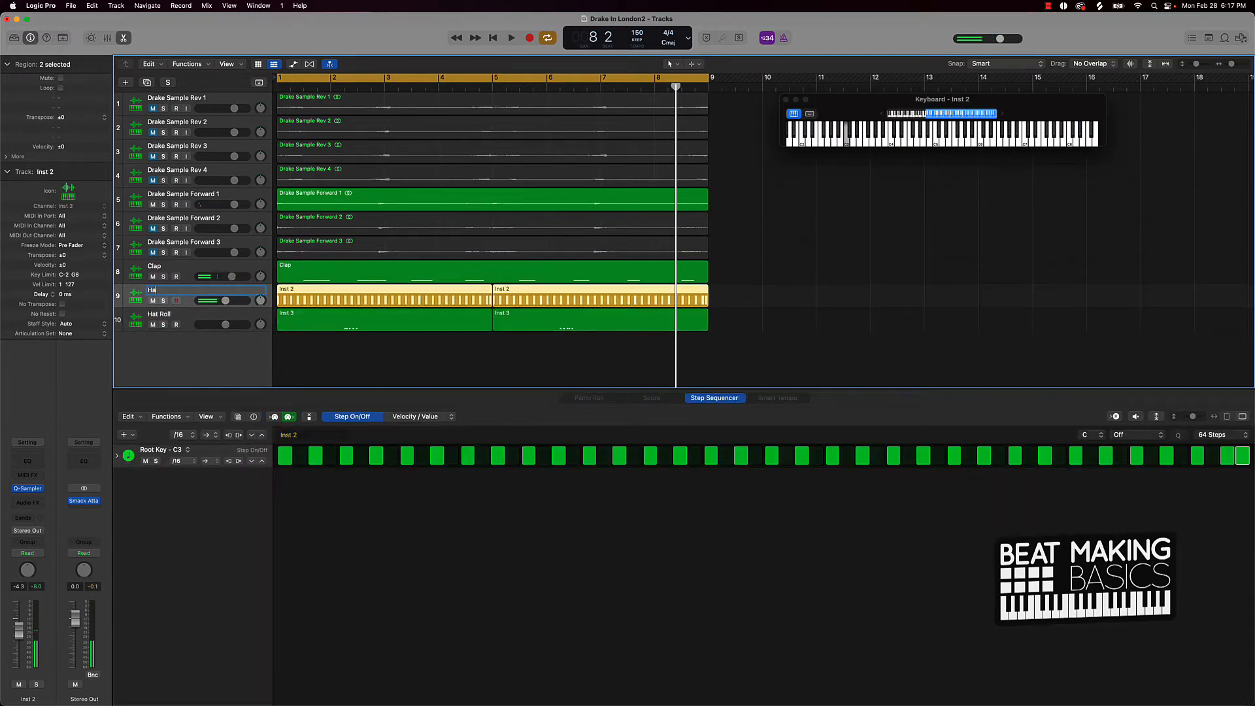
type("t")
key("Return")
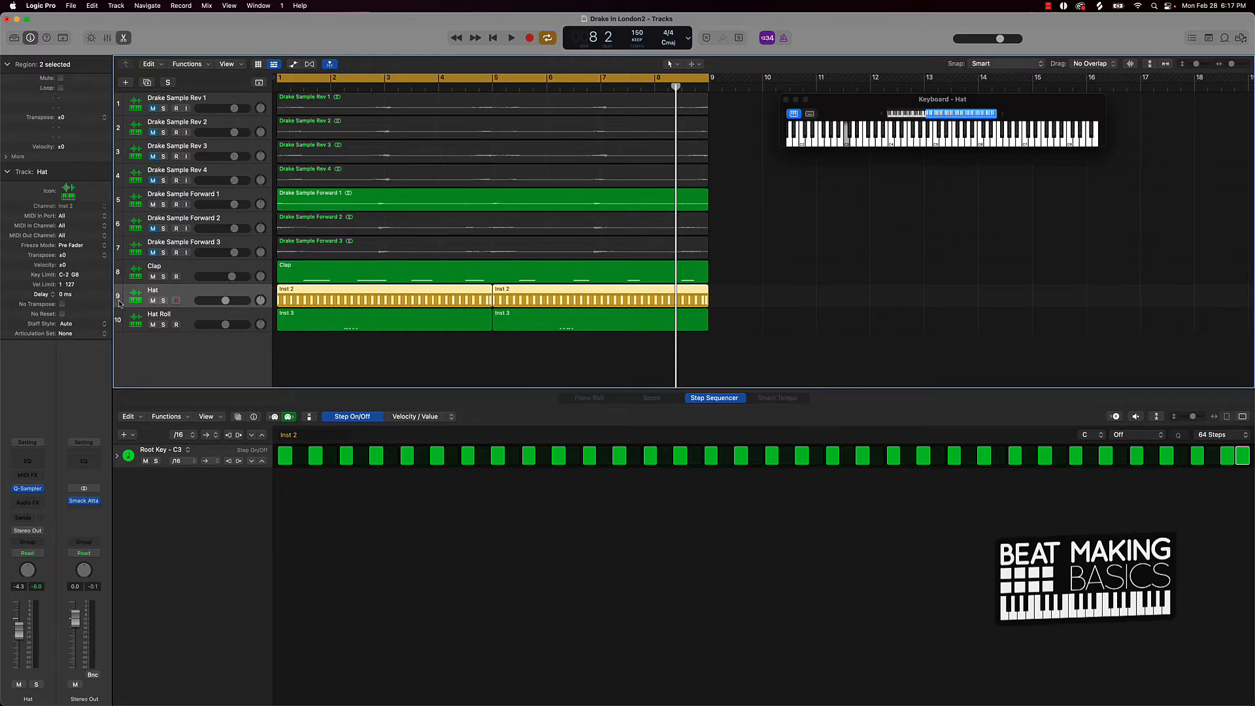
Create one new software instrument track with Quick Sampler (Single Sample) below the Hat Roll track
left_click(134, 314)
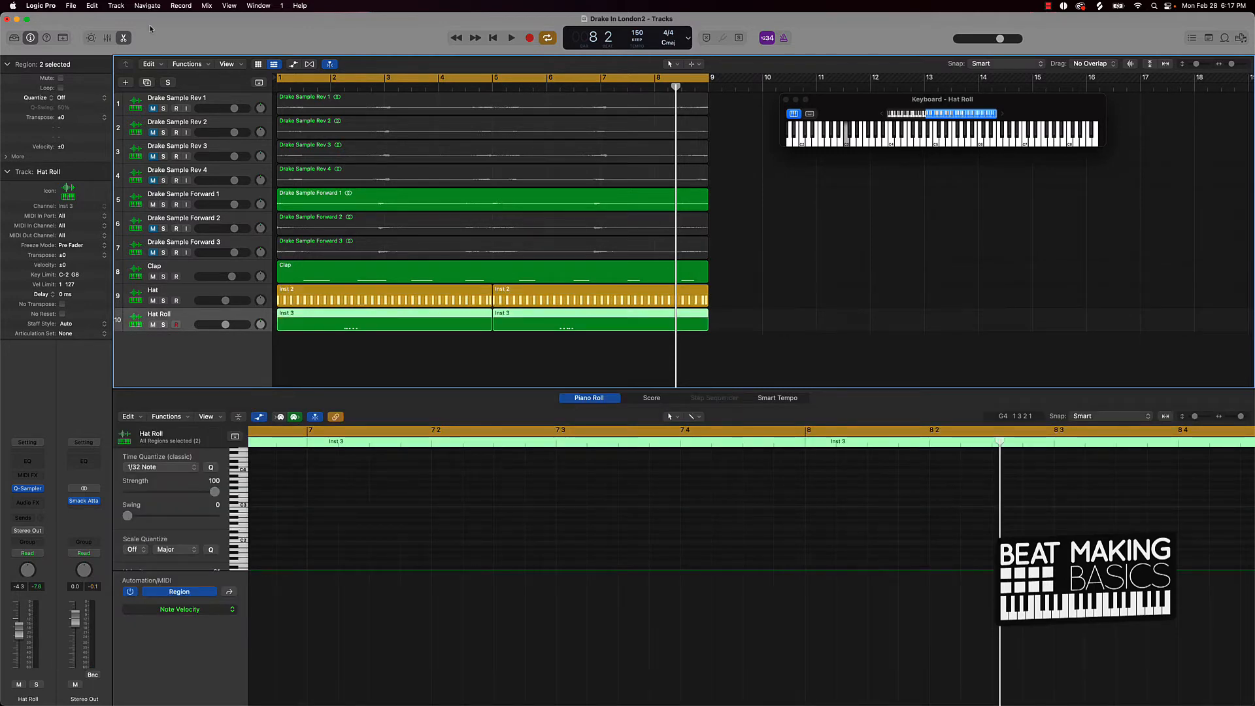
left_click(126, 83)
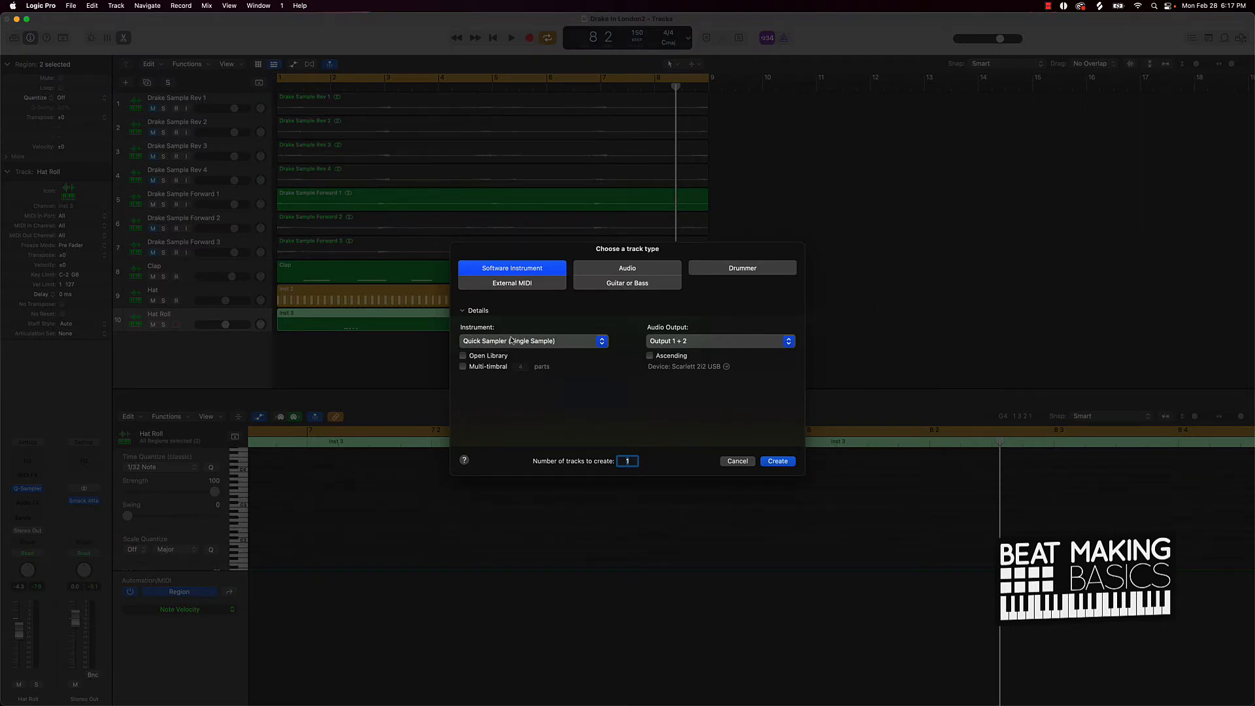
left_click(778, 461)
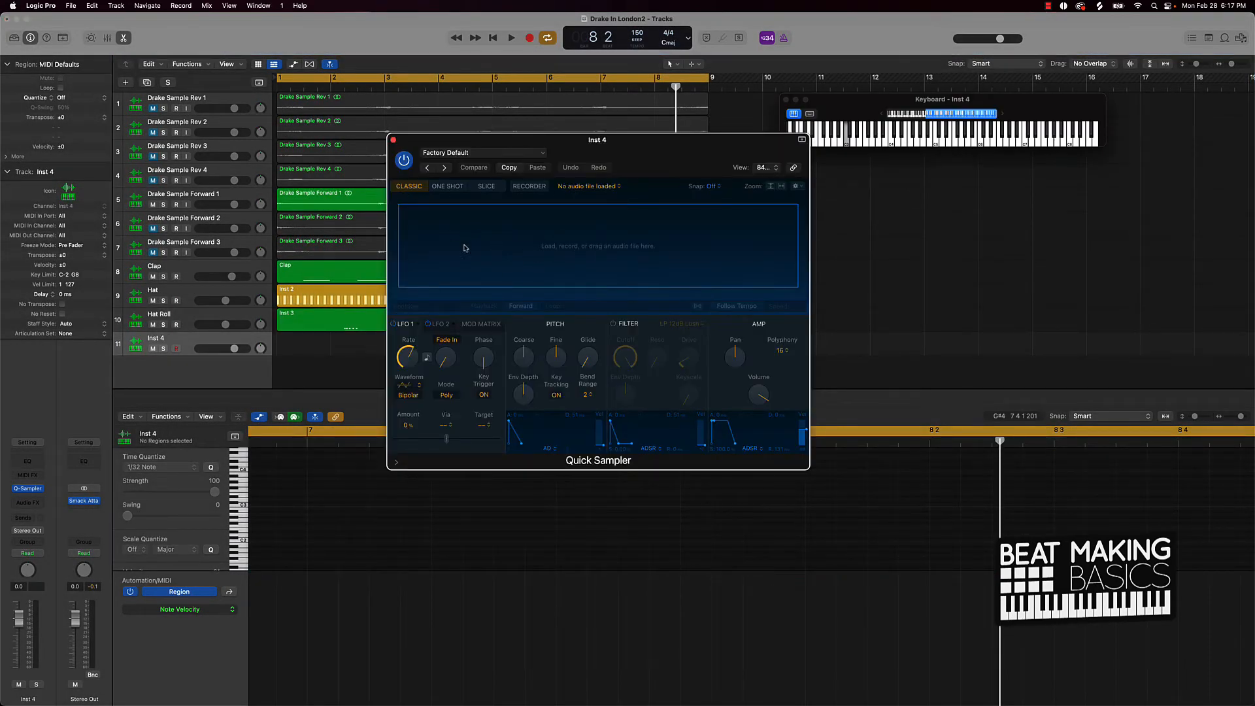
Switch to Finder and open the BricksDaMane Open HiHats folder inside the All White Bricks Official Drum Kit
mouse_move(222, 700)
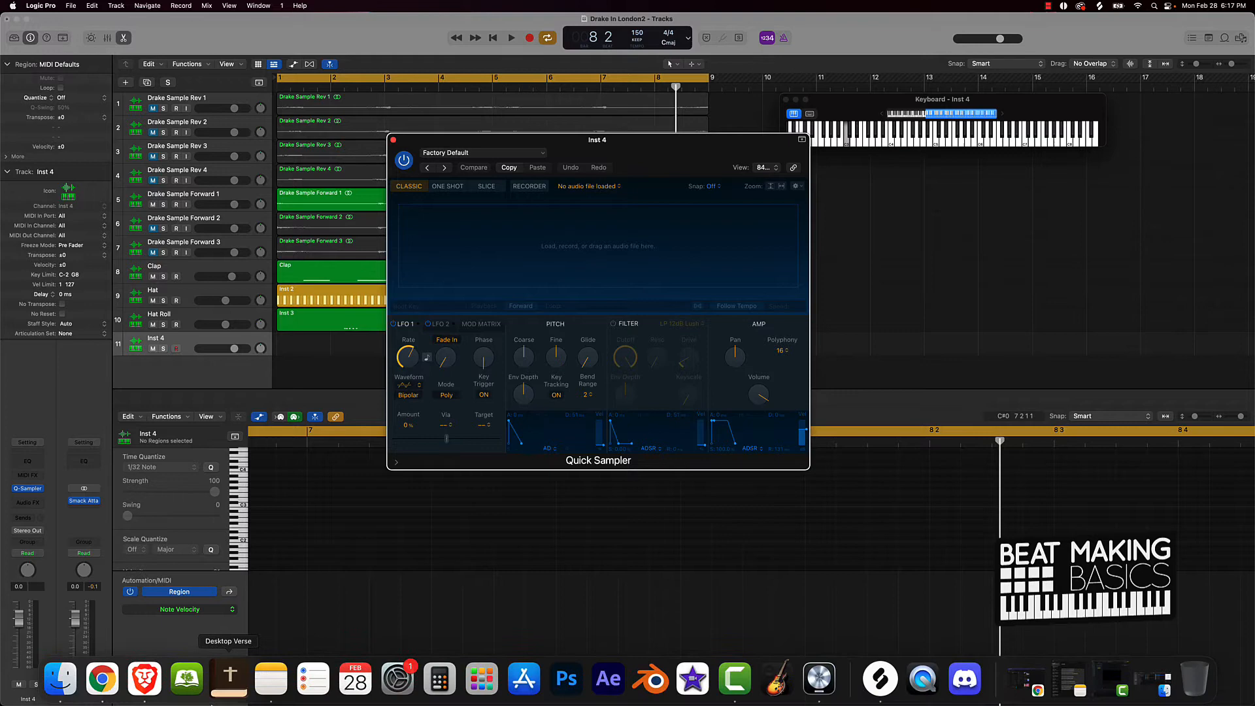
left_click(62, 681)
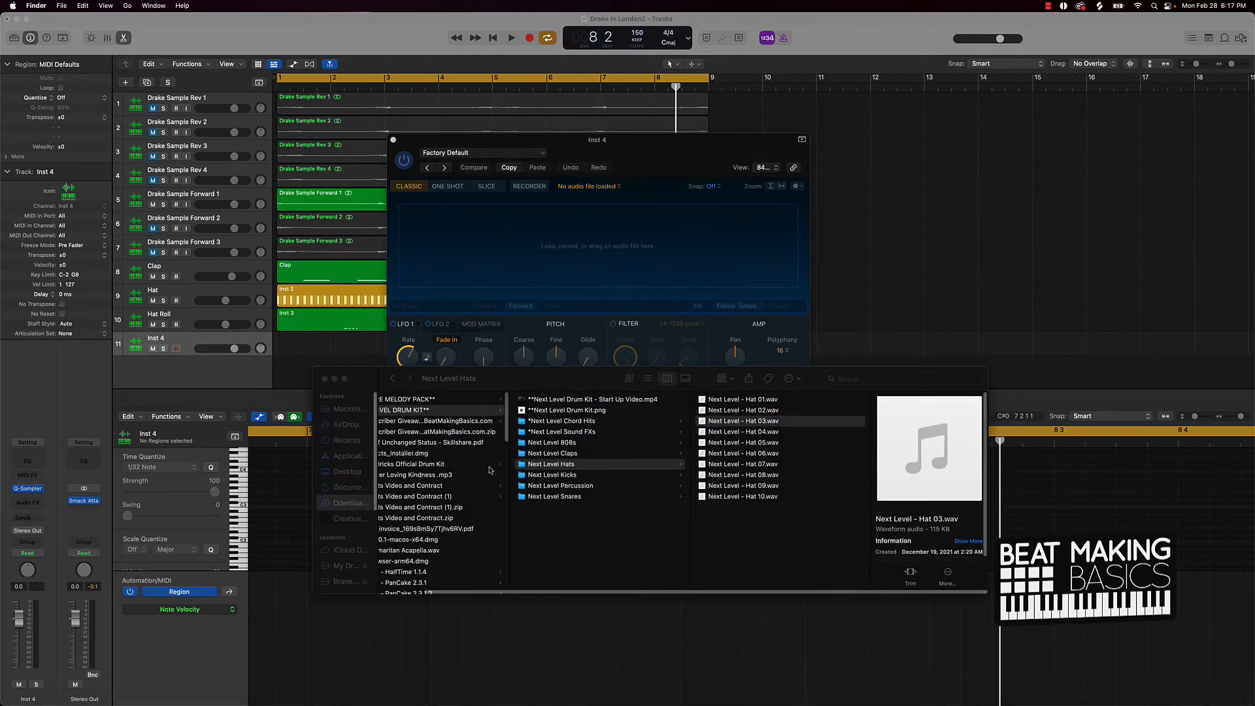
scroll(457, 468, "left", 3)
left_click(441, 464)
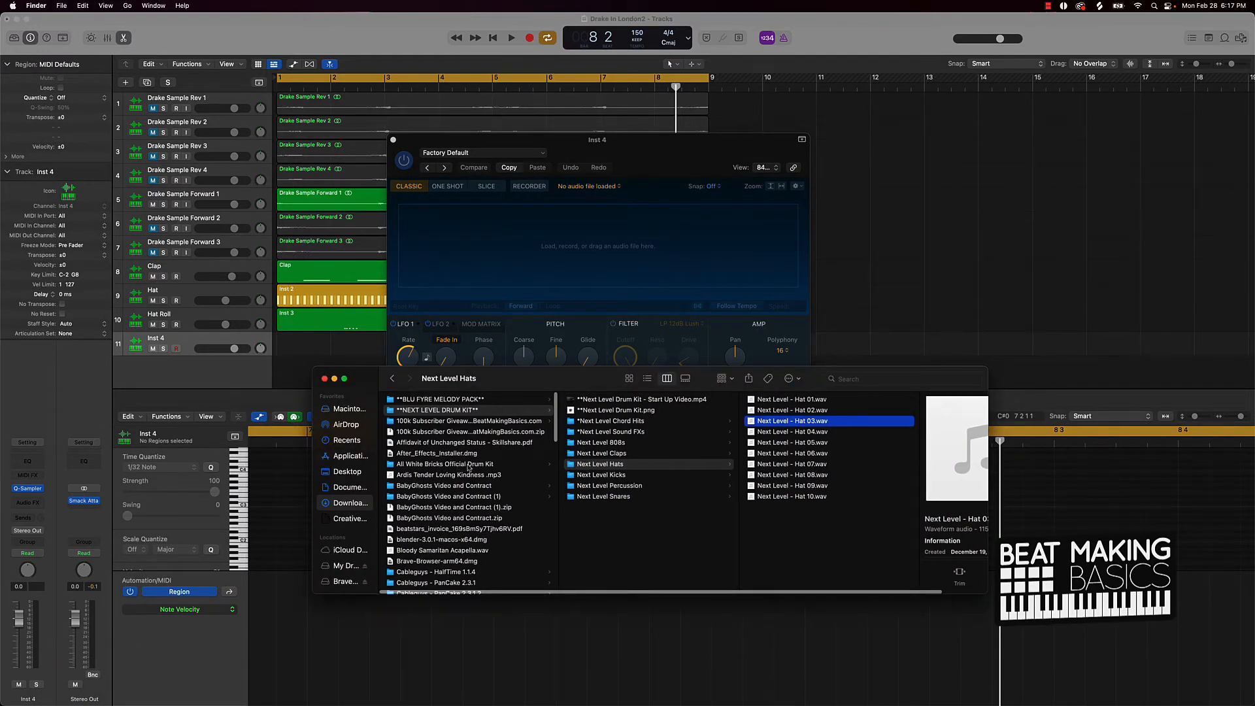
left_click(469, 465)
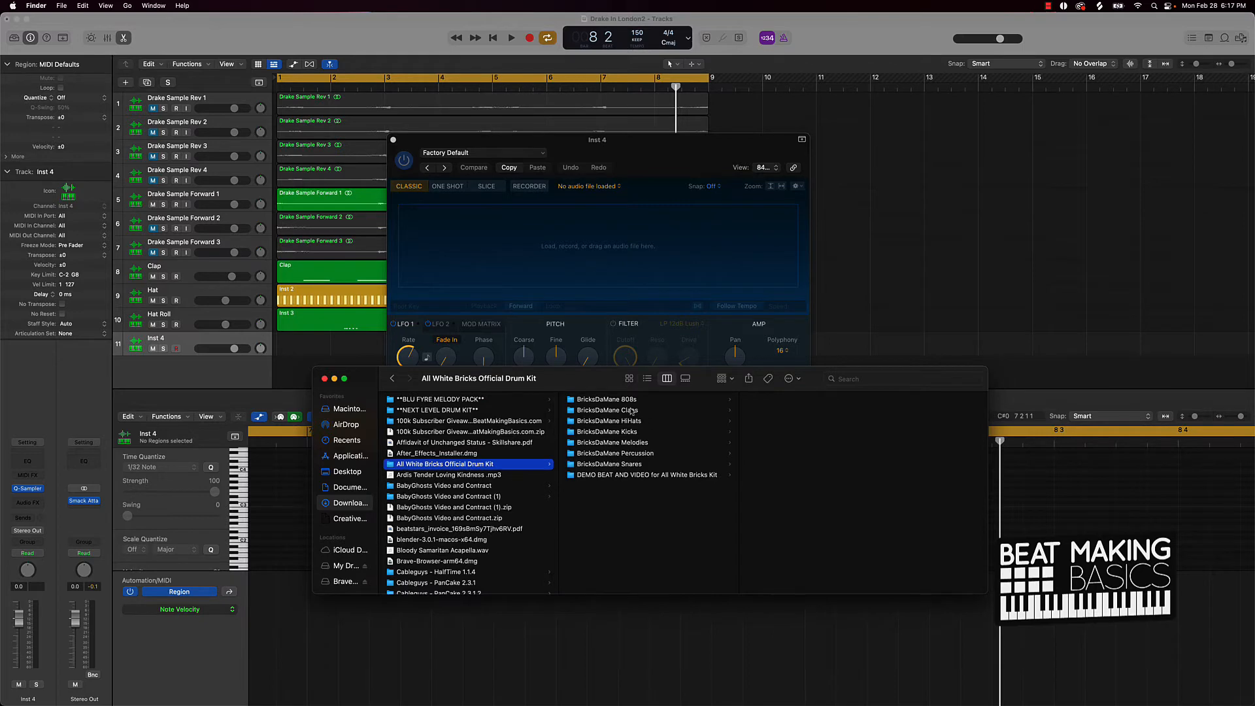
left_click(608, 421)
left_click(817, 410)
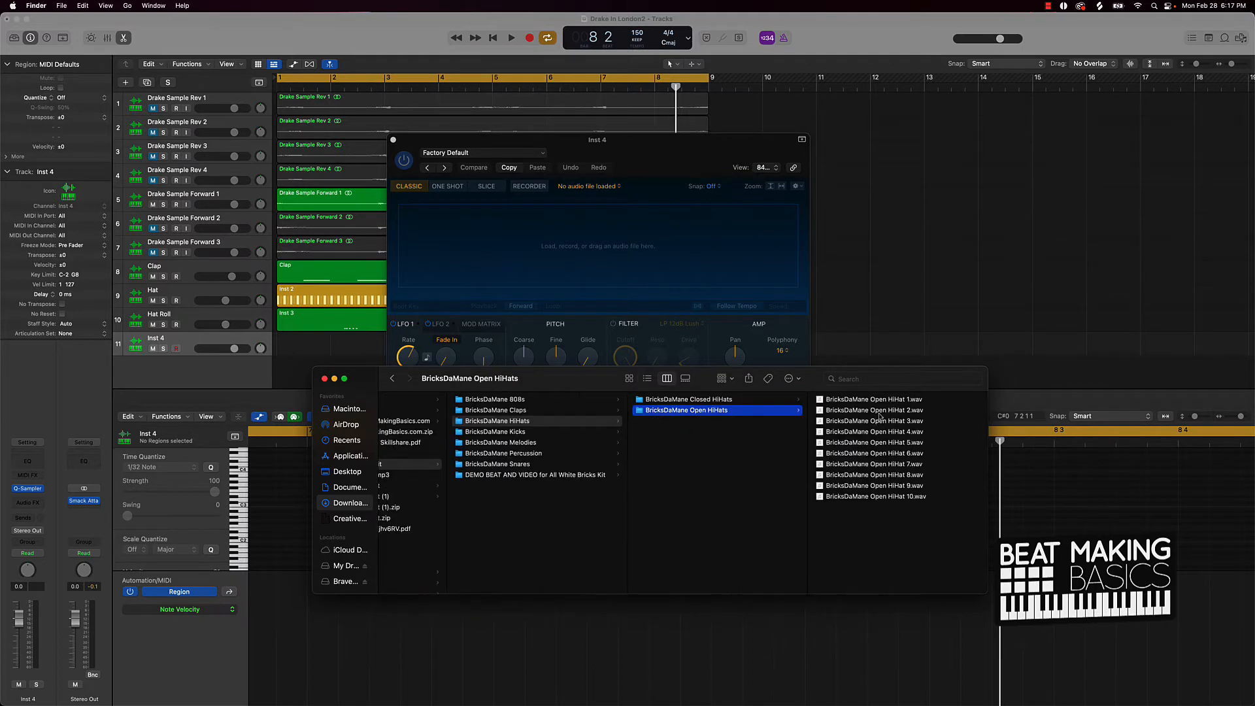
Audition open hi-hat samples 6, 2 and 5, and select BricksDaMane Open HiHat 2.wav
left_click(939, 454)
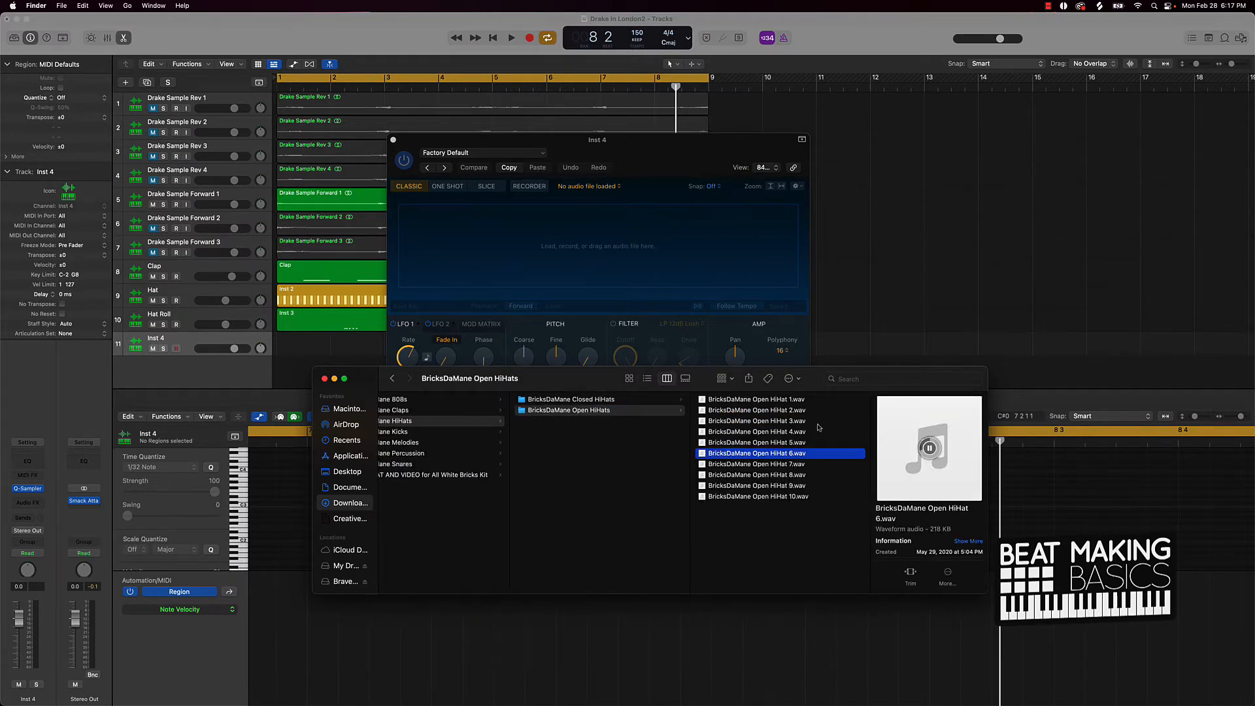
left_click(755, 411)
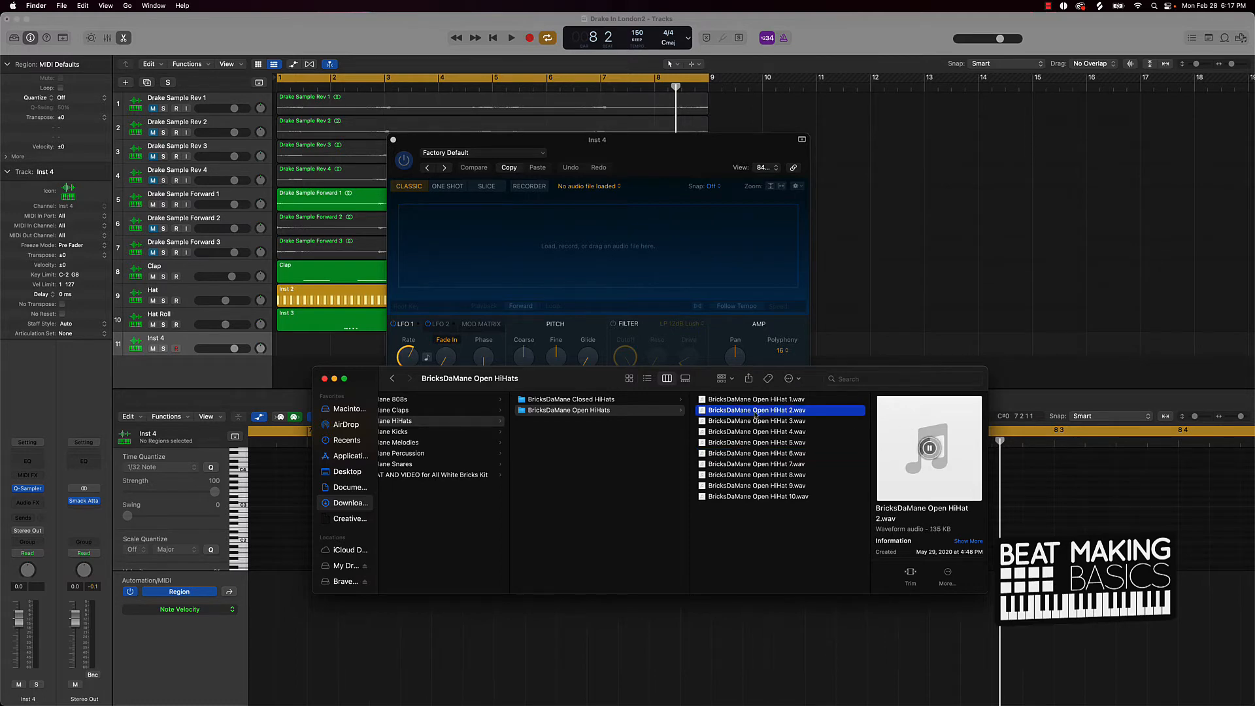
left_click(775, 454)
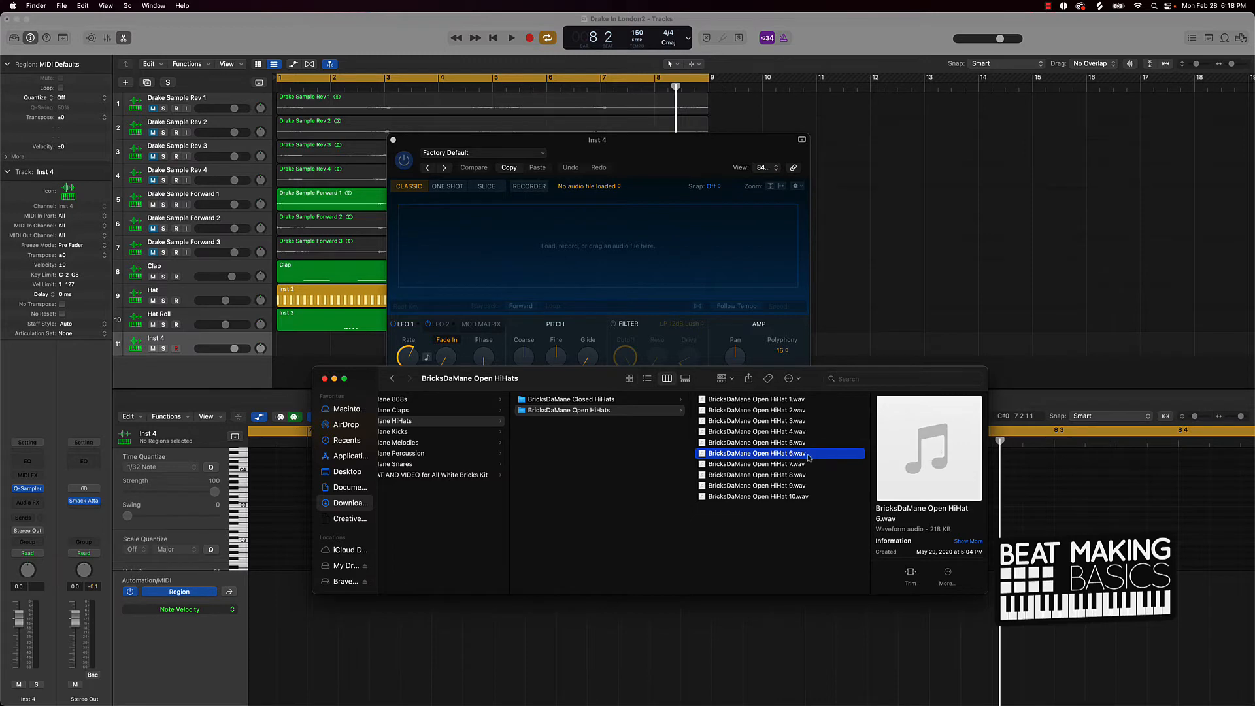
key("Up")
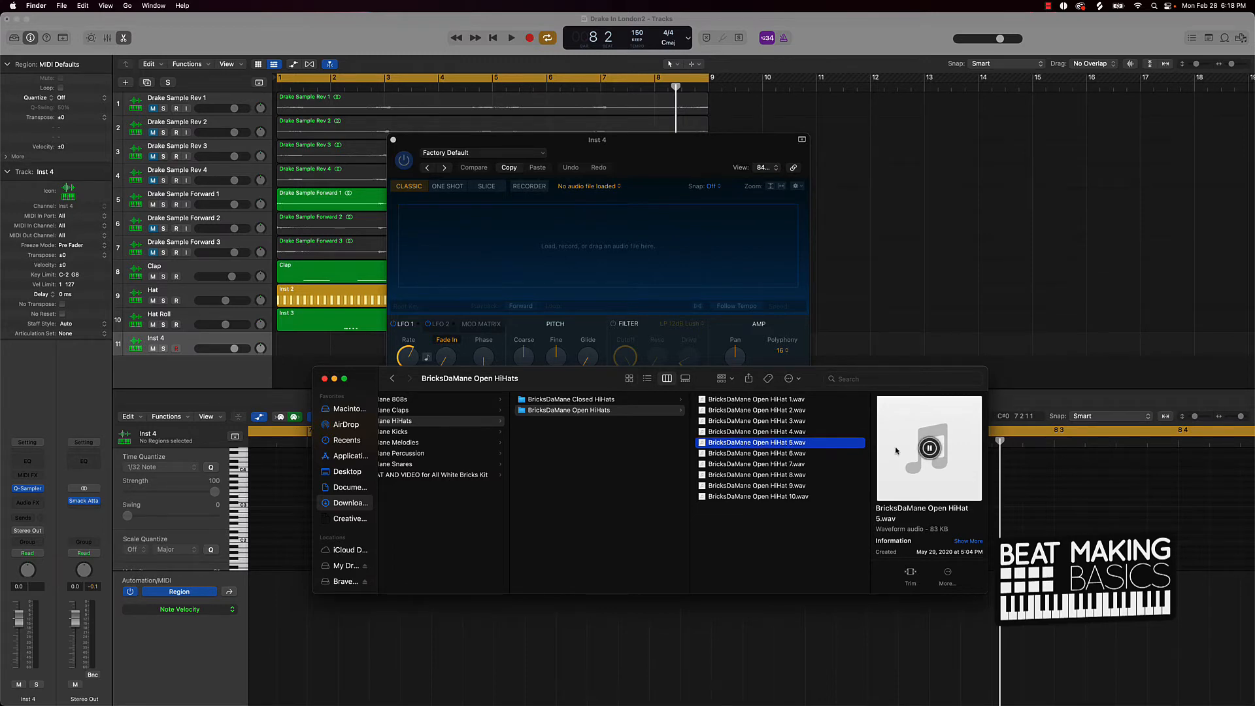
left_click(765, 412)
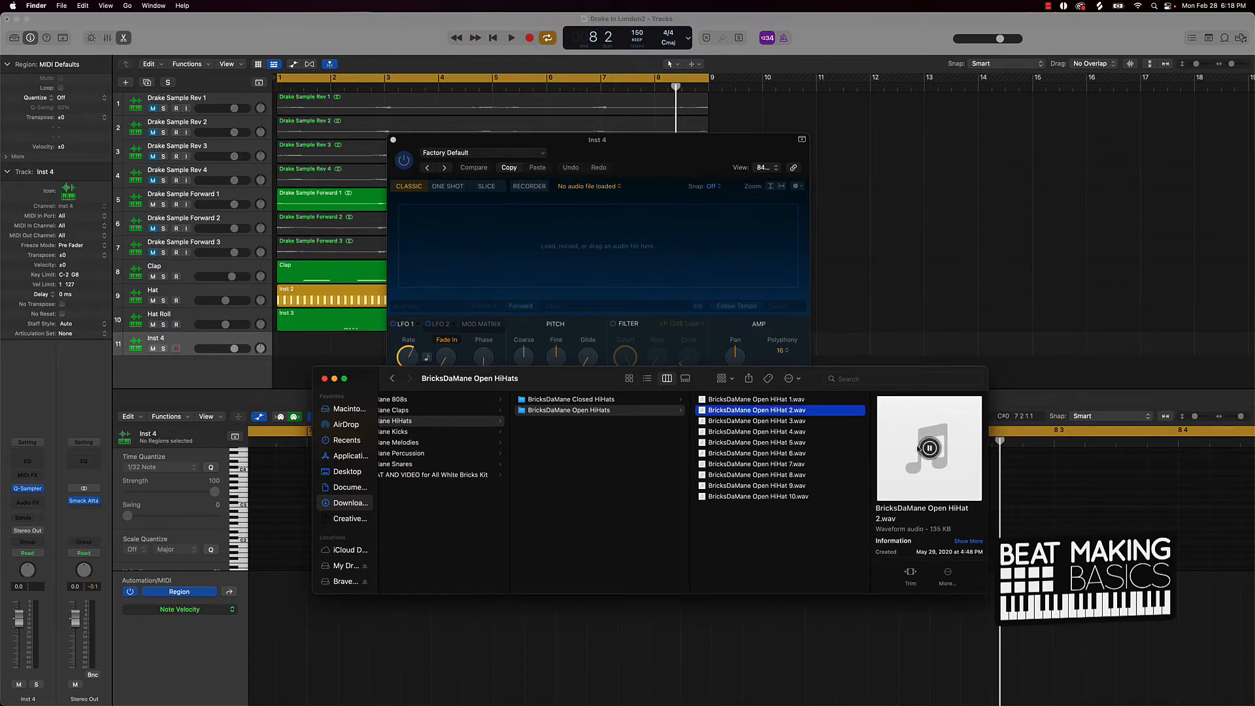
Load BricksDaMane Open HiHat 2.wav into the new track's Quick Sampler, dismiss Finder and close the sampler window
left_click_drag(674, 382, 523, 275)
left_click(516, 518)
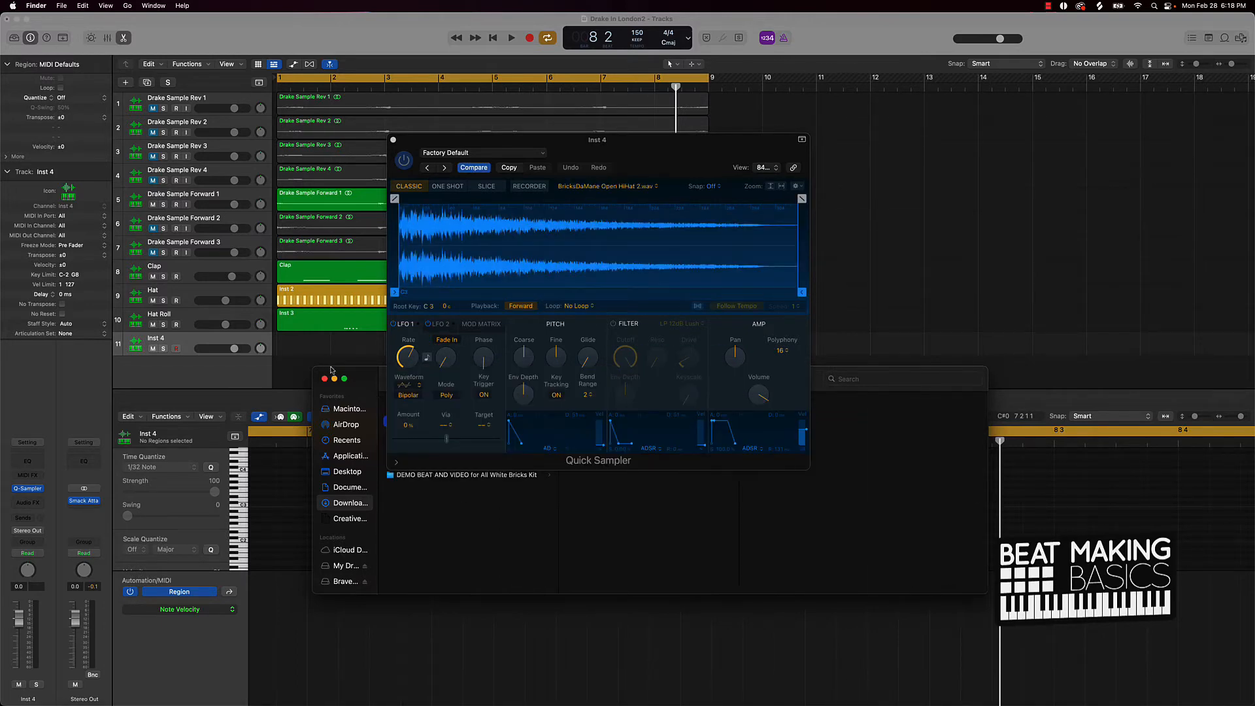
left_click(334, 379)
left_click(339, 362)
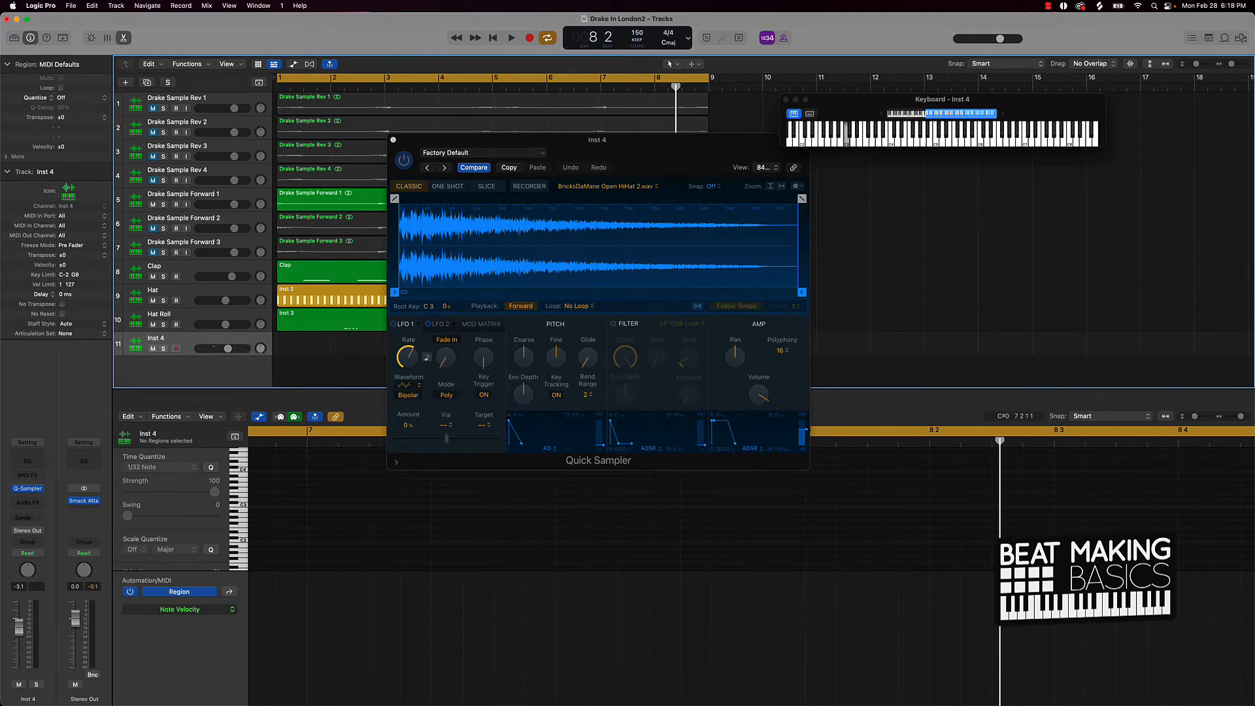
left_click(393, 142)
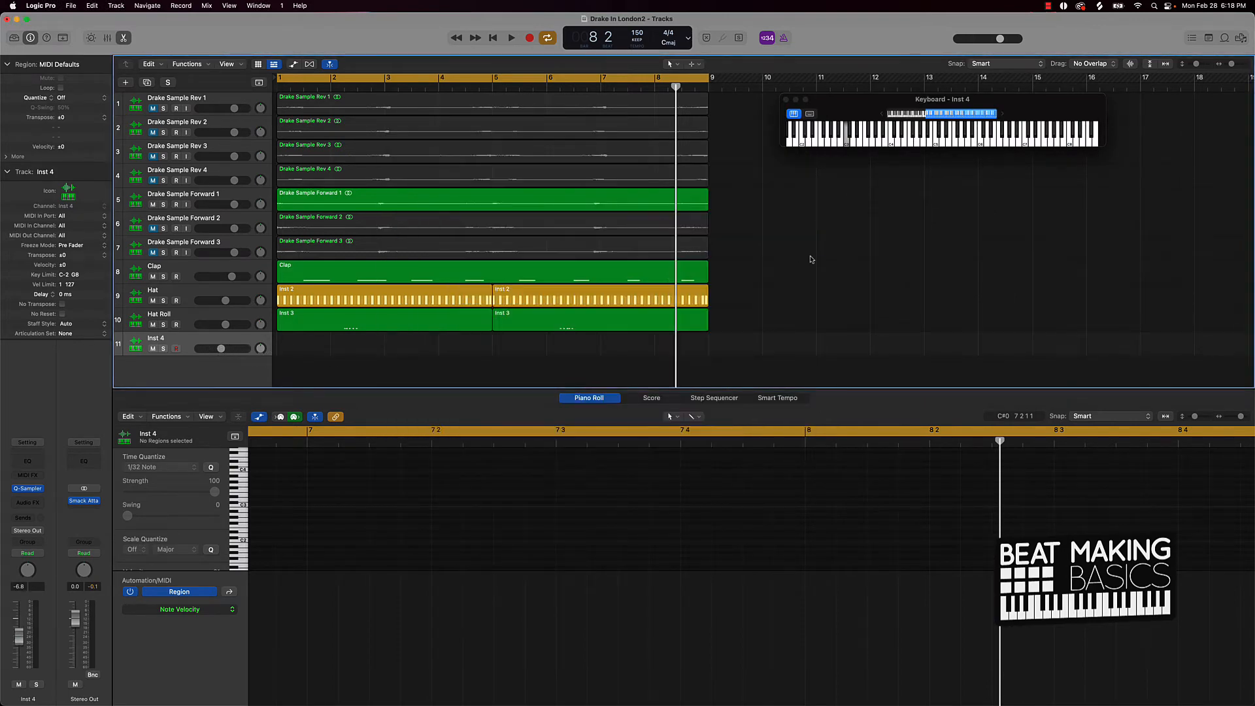
Play back the loop to rehearse, and record one open hi-hat note in bar 4 on the Inst 4 track
key("space")
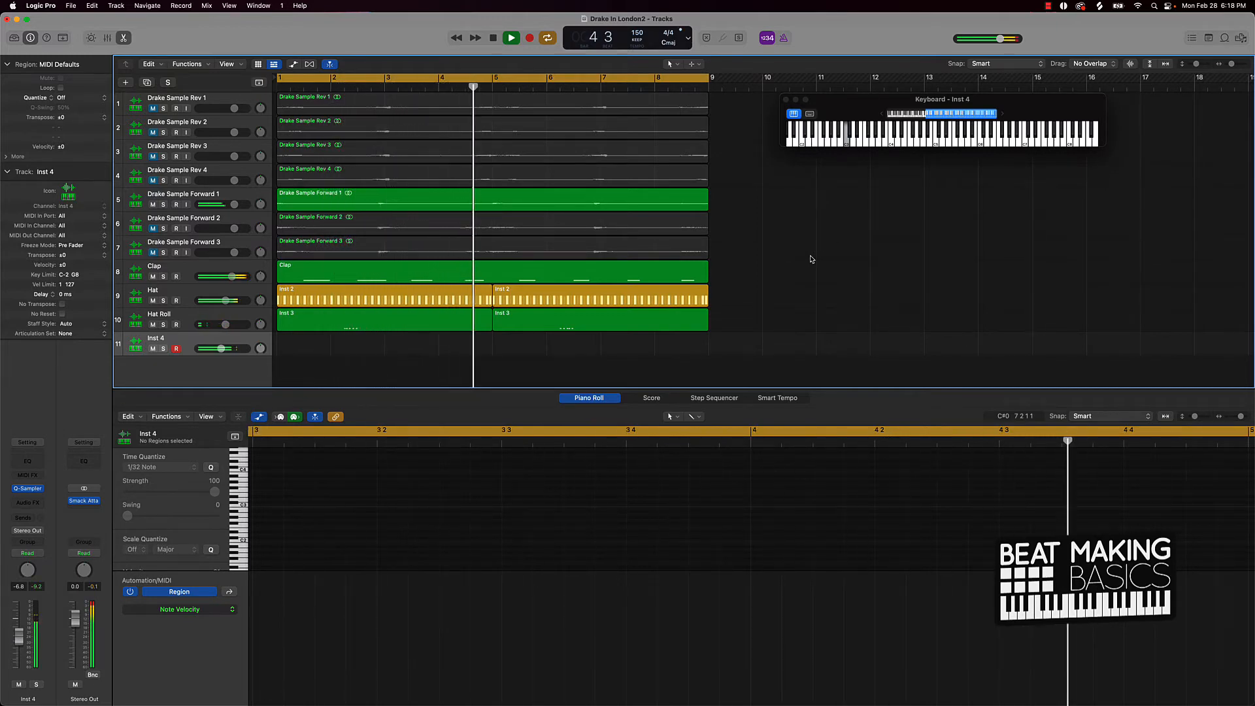
key("space")
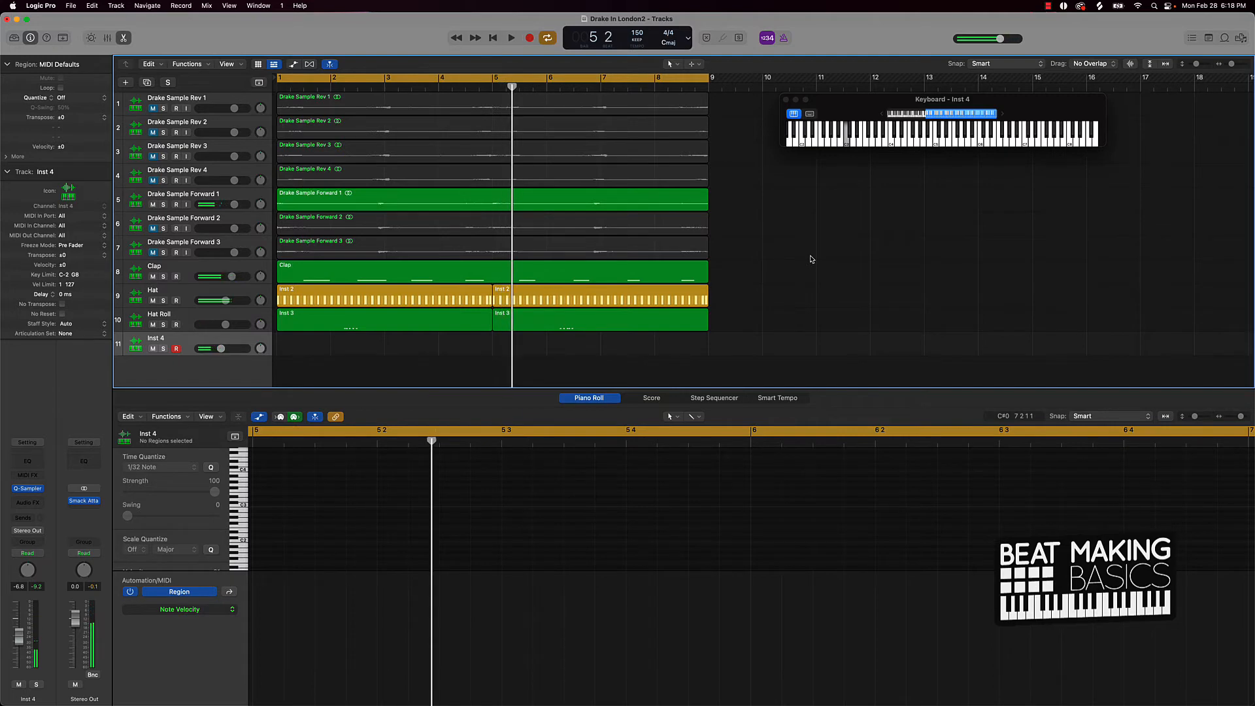
key("r")
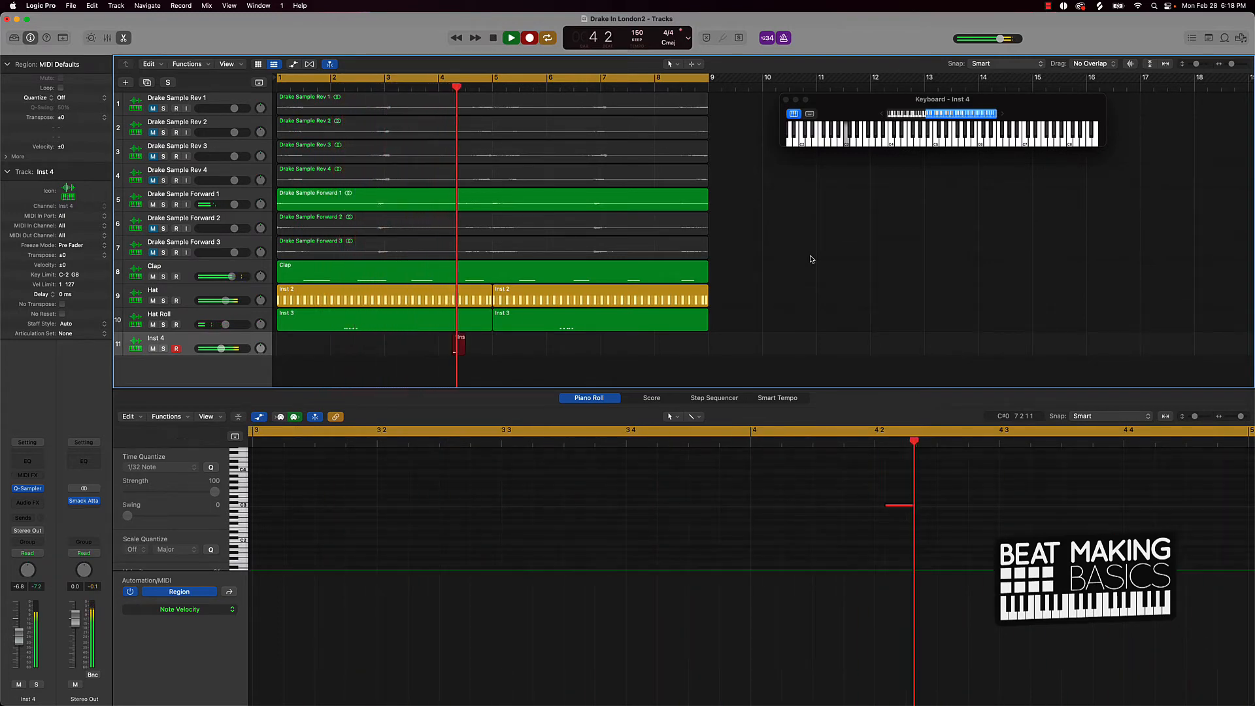
key("space")
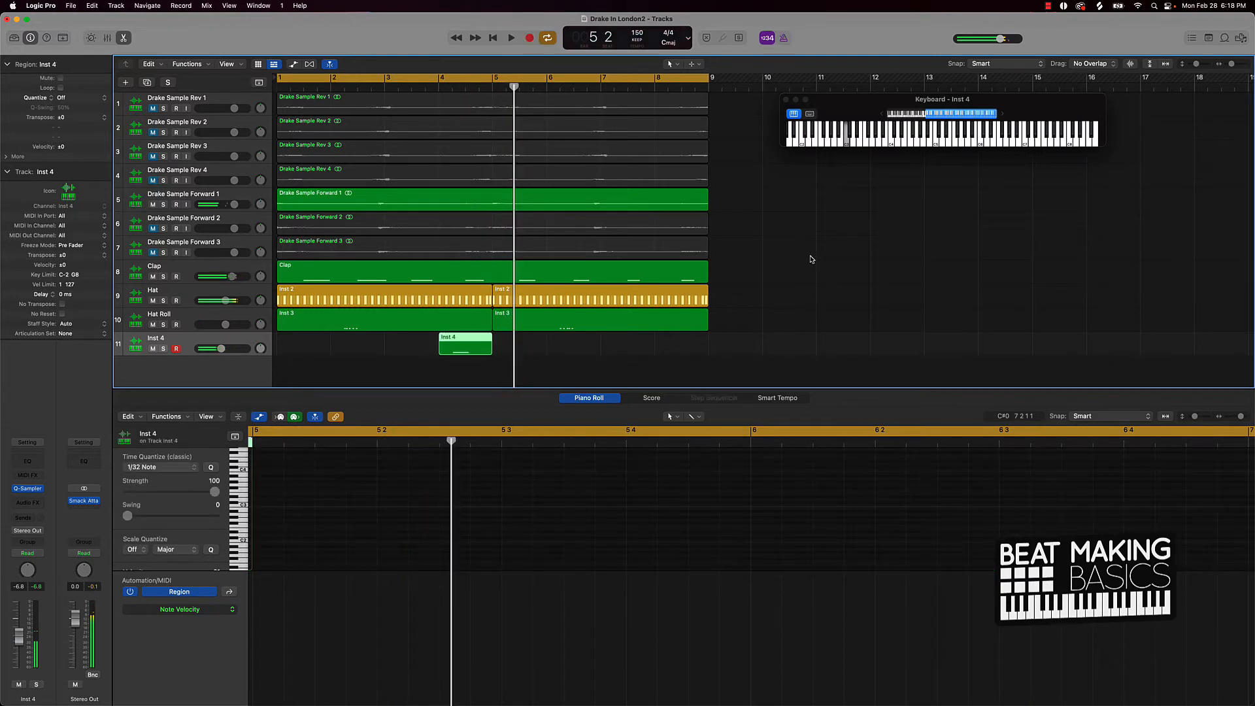
Quantize the recorded open hi-hat note in the Inst 4 region to 1/8 Swing A
left_click(491, 363)
left_click(480, 346)
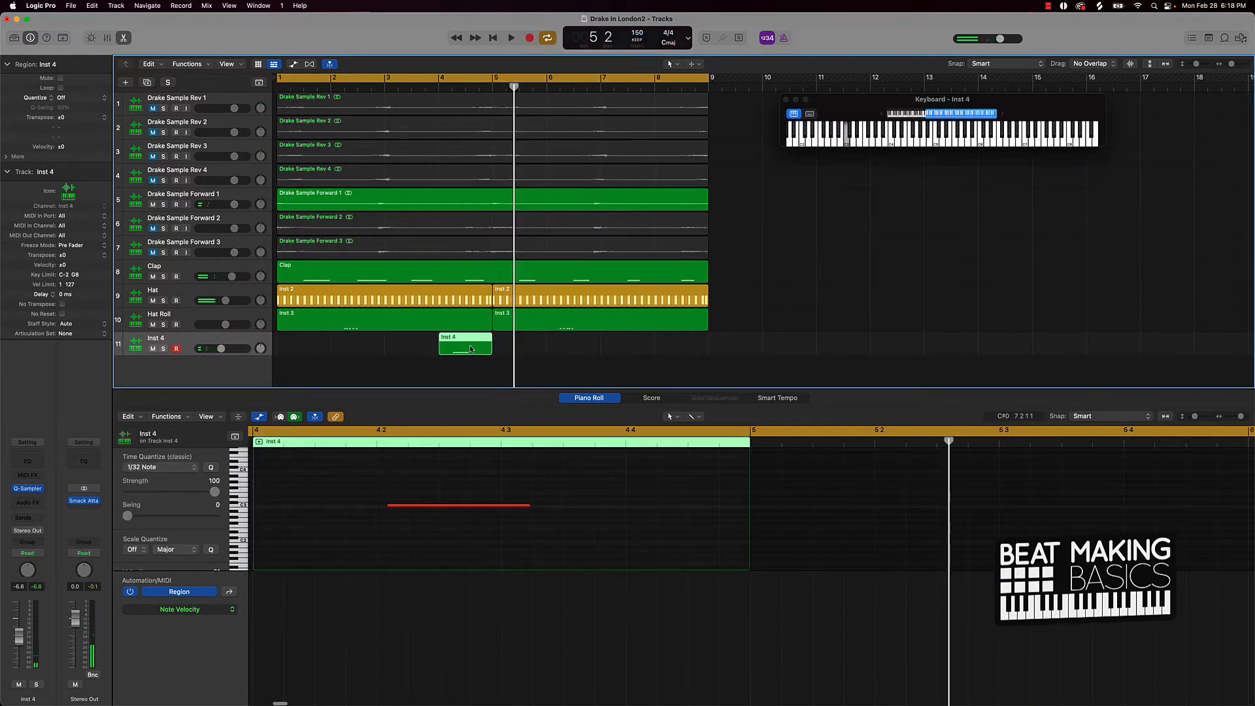
left_click(503, 470)
key("super+a")
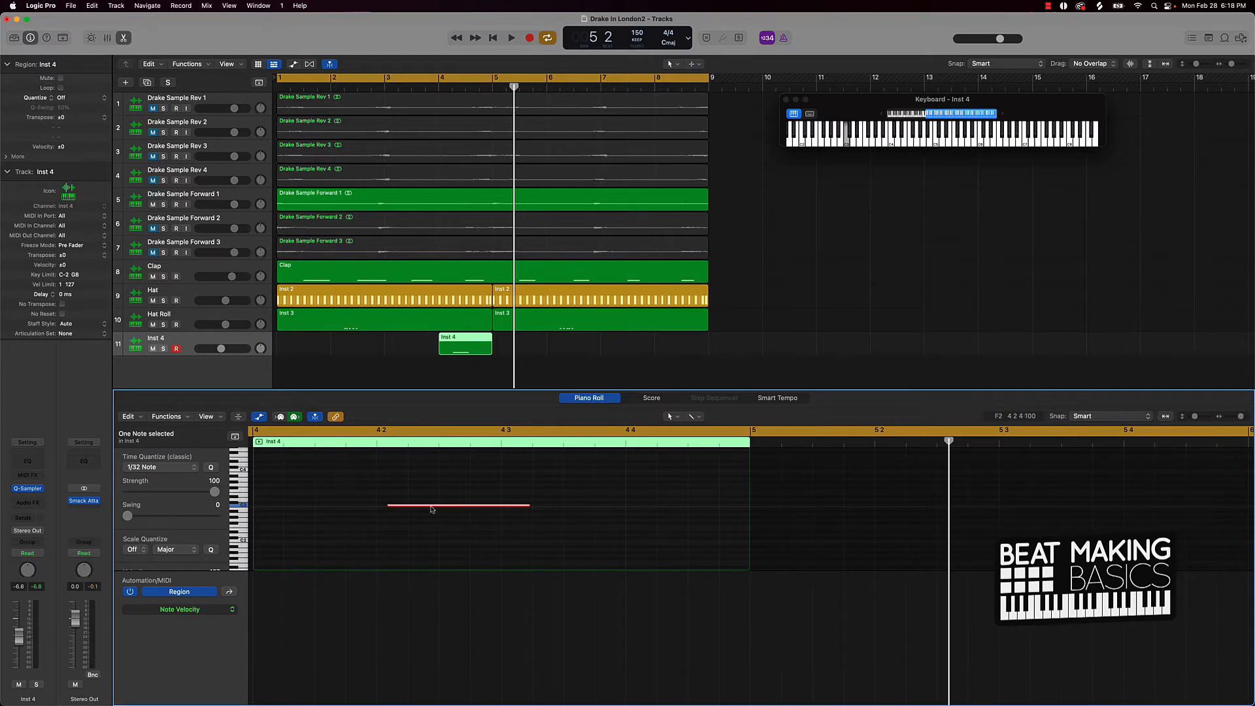
left_click(173, 466)
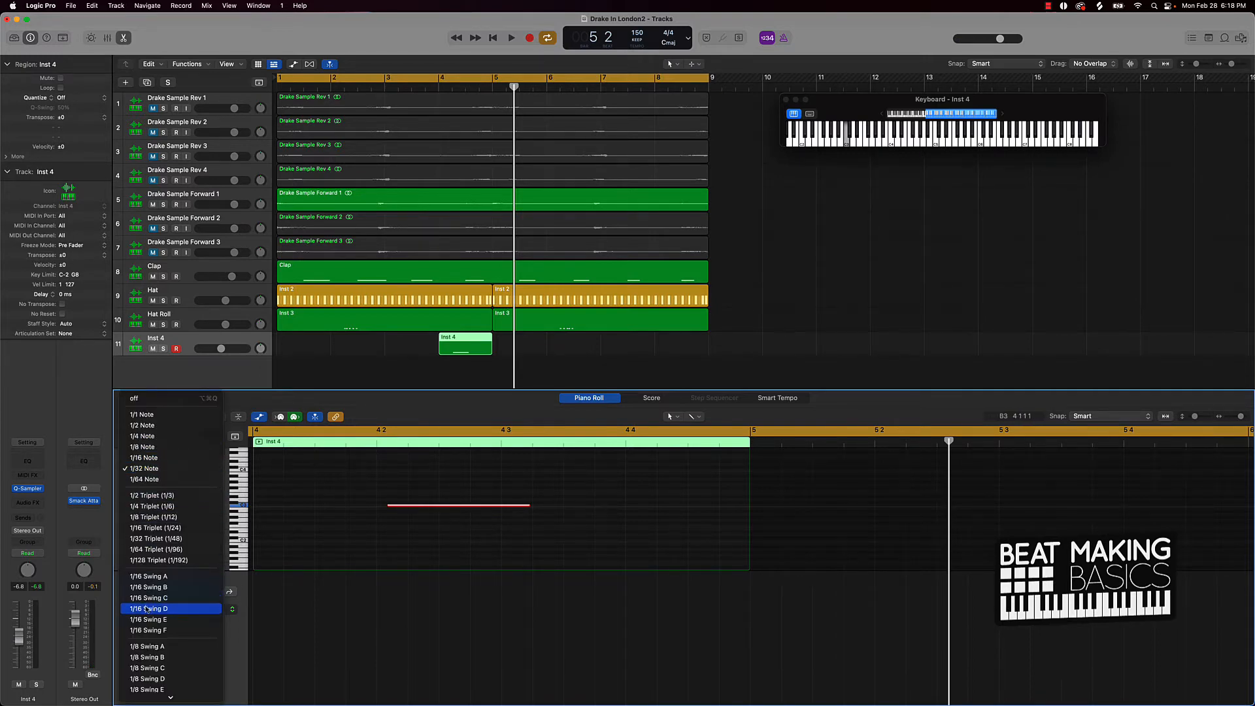
left_click(149, 647)
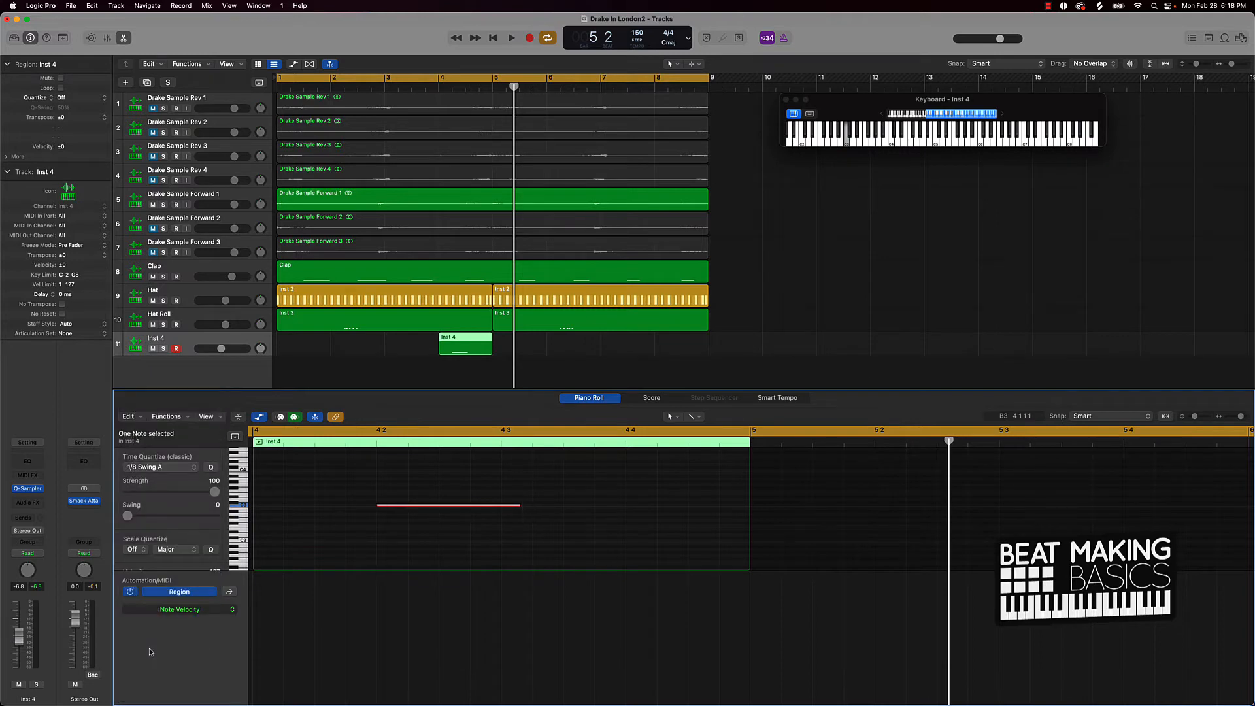
Extend the Inst 4 region back to bar 1, repeat it over bars 5 to 8, and rename the track Open
left_click(535, 514)
left_click_drag(440, 353, 499, 351)
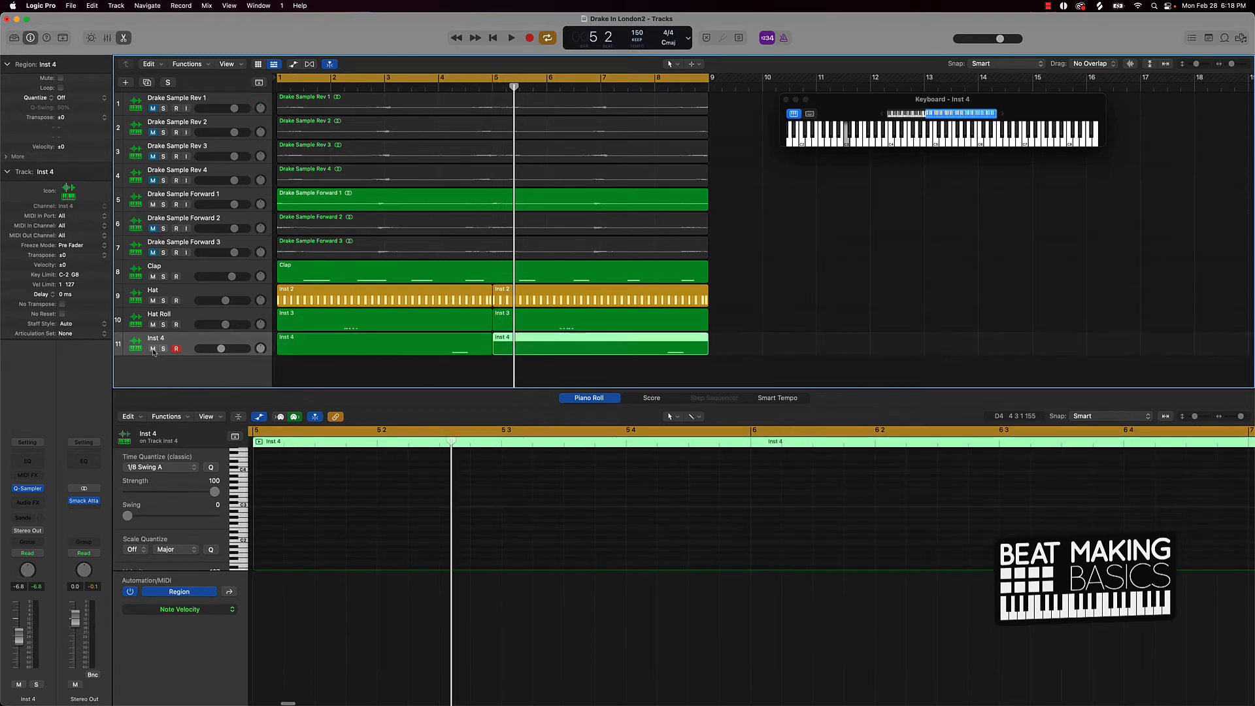
left_click(156, 339)
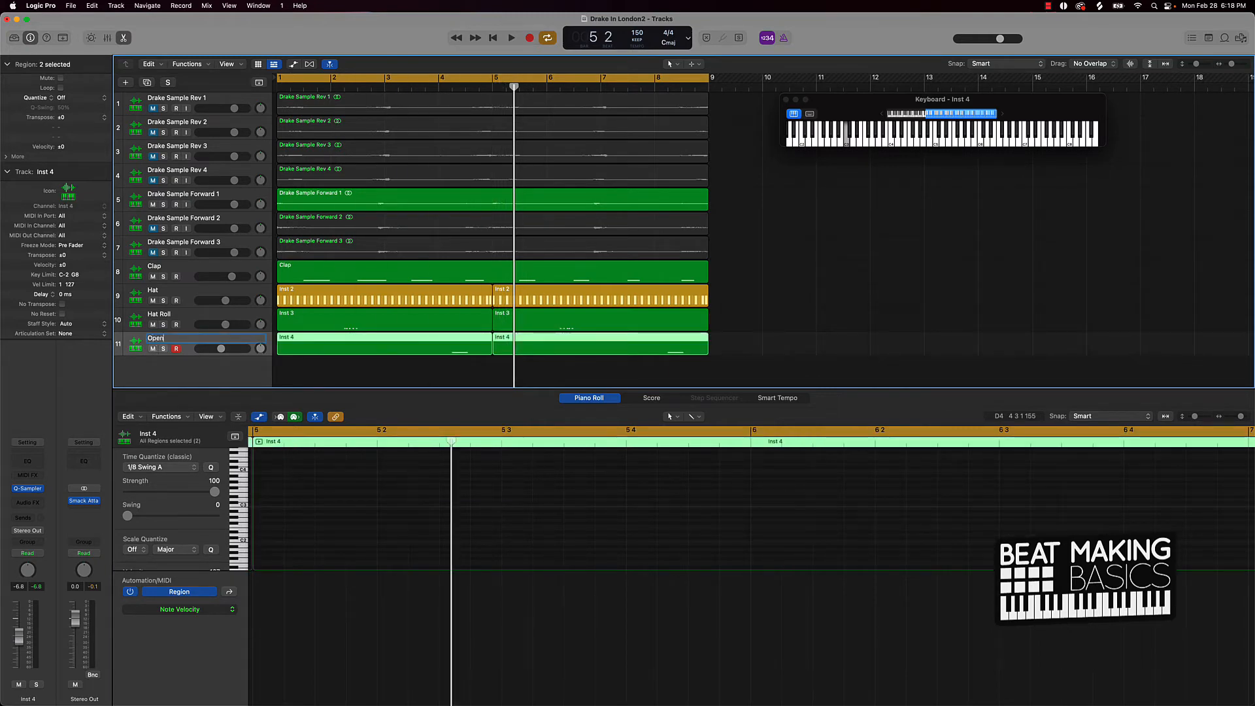
key("Return")
Name all regions after their tracks, deselect them, and play back the loop to check the open hi-hat
key("super+a")
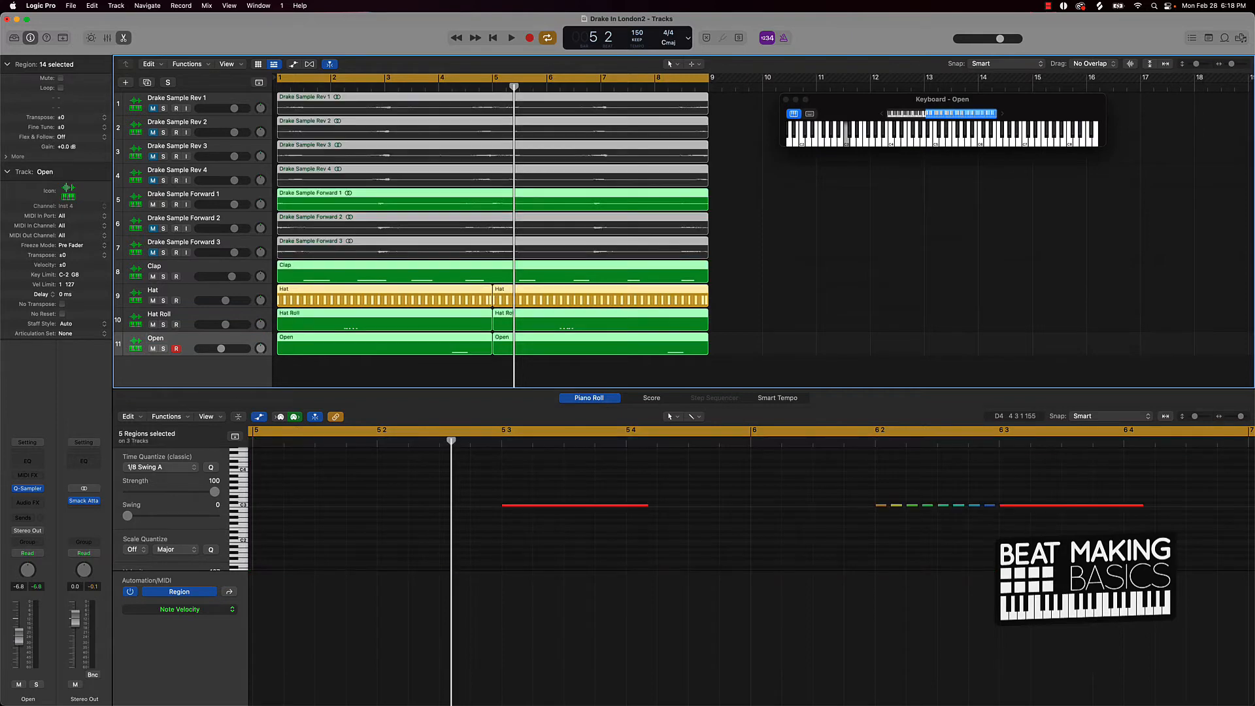
left_click(750, 234)
key("space")
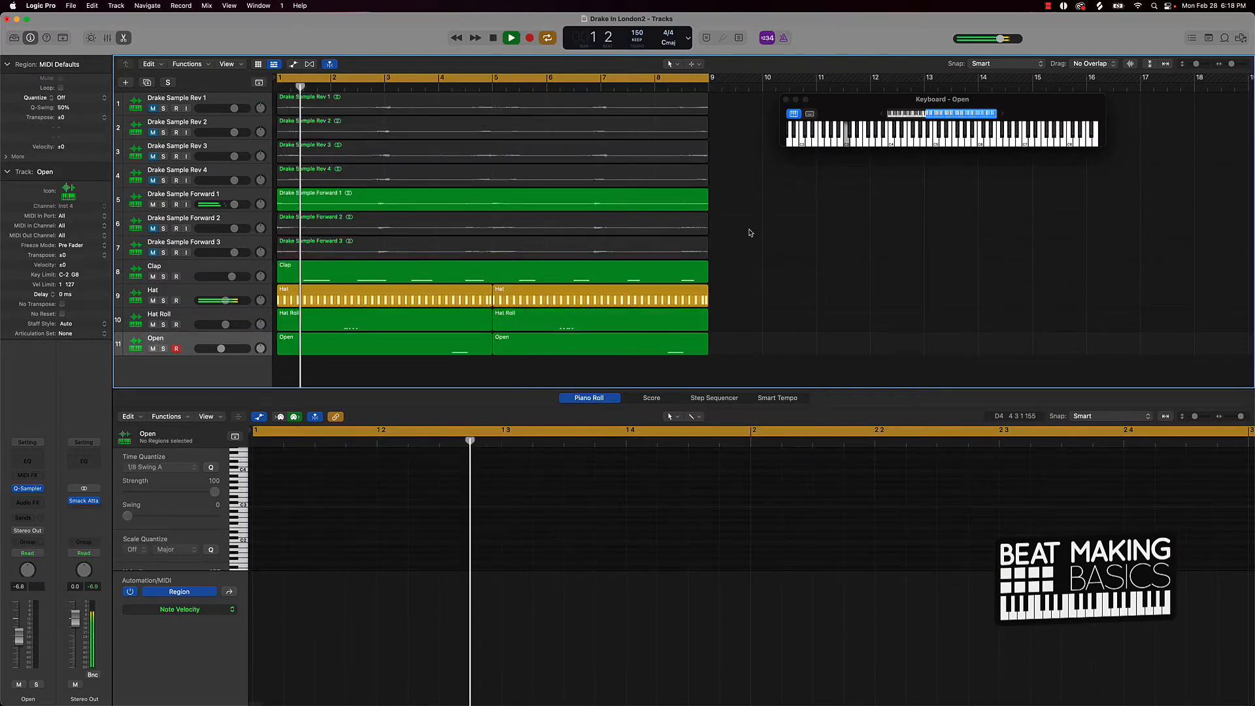
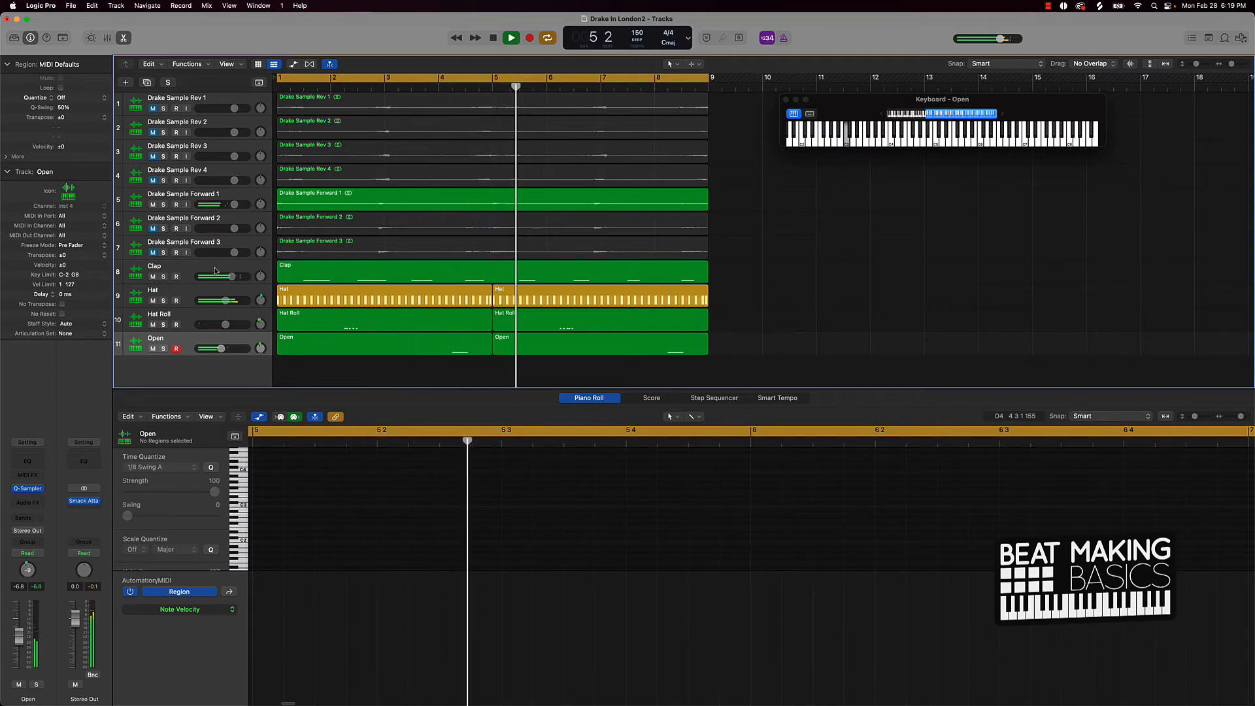
key("space")
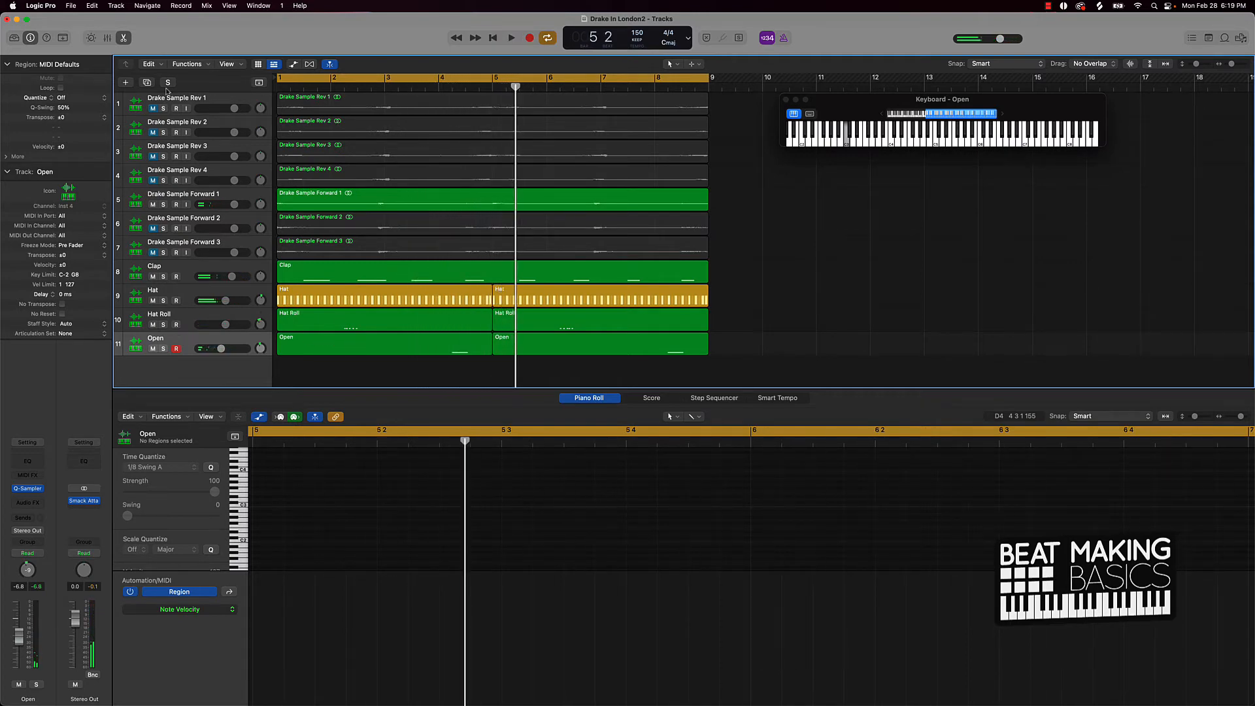
Create a software instrument track with Quick Sampler (Single Sample), and open the BricksDaMane Kicks folder in Finder
left_click(124, 83)
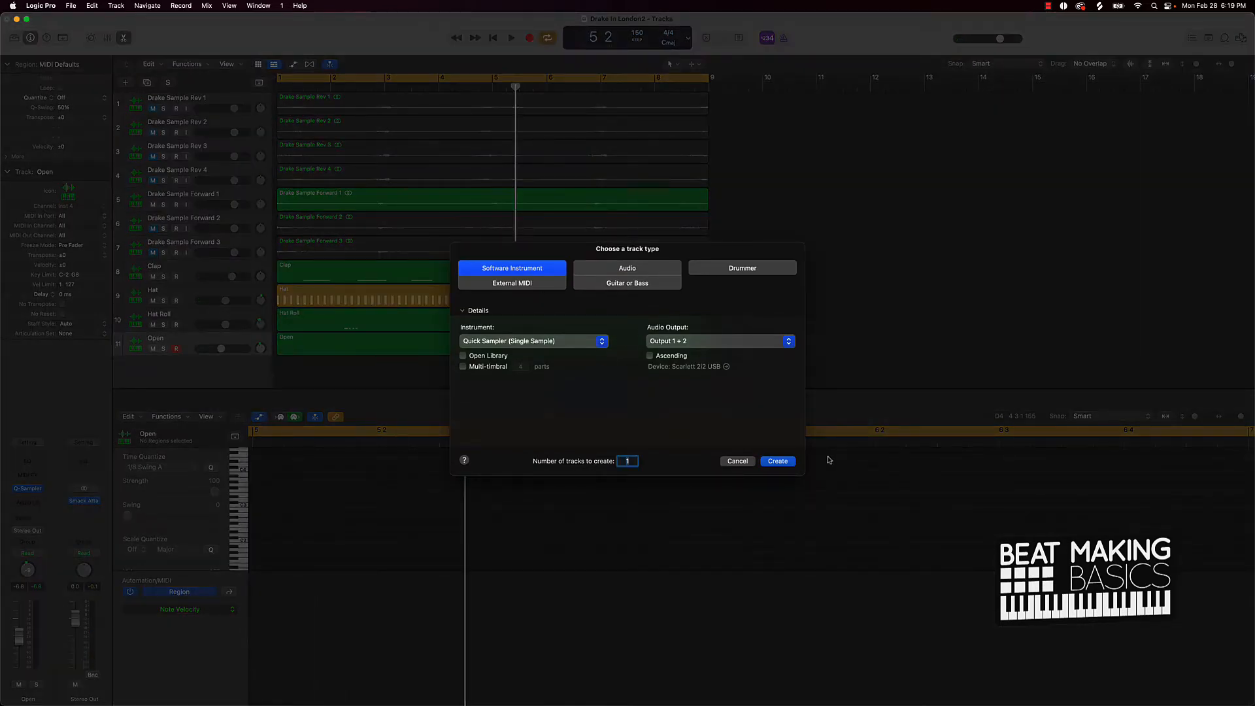
left_click(777, 462)
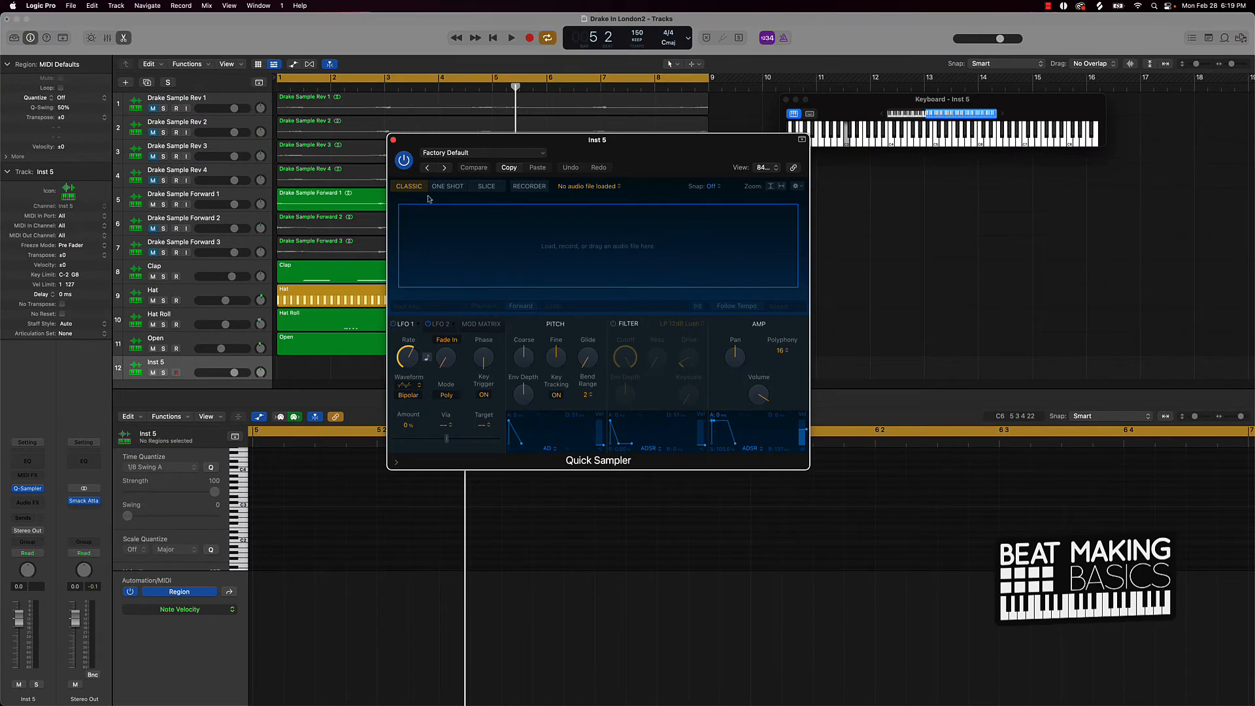
left_click(62, 684)
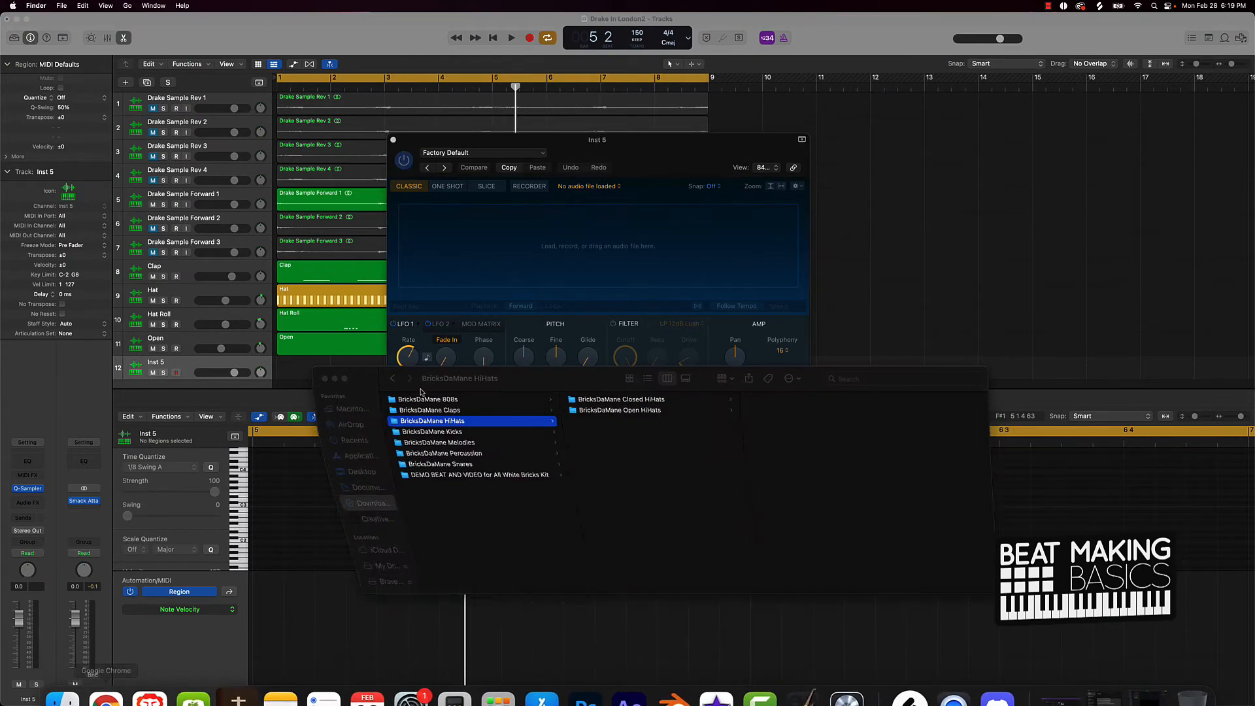
left_click(446, 432)
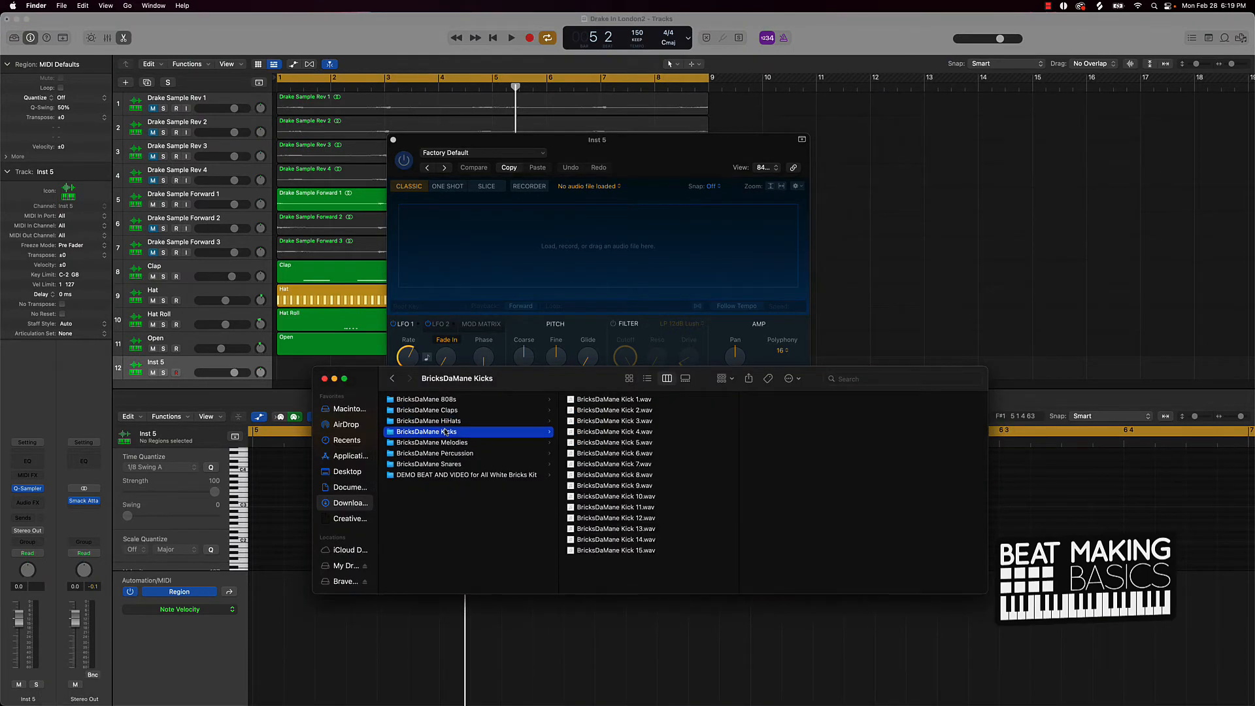
Audition kick samples 1, 2 and 3, load BricksDaMane Kick 3.wav into the new track's Quick Sampler, and dismiss Finder
left_click(600, 399)
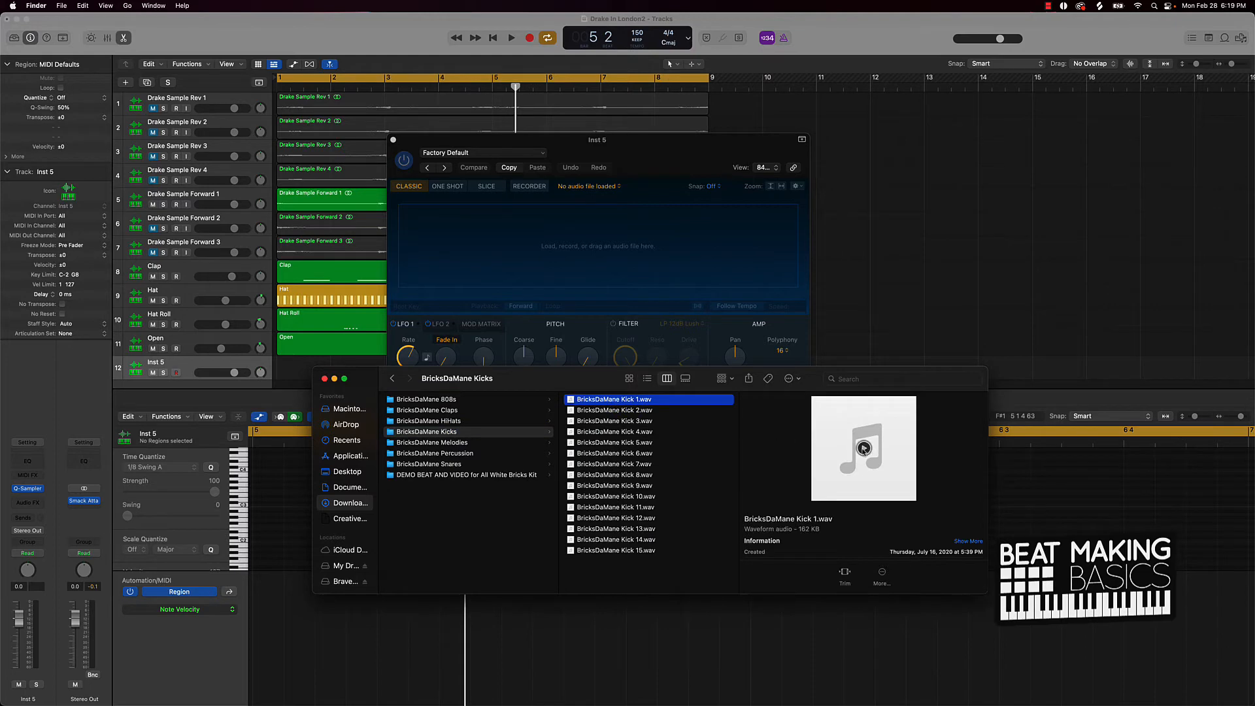
left_click(647, 411)
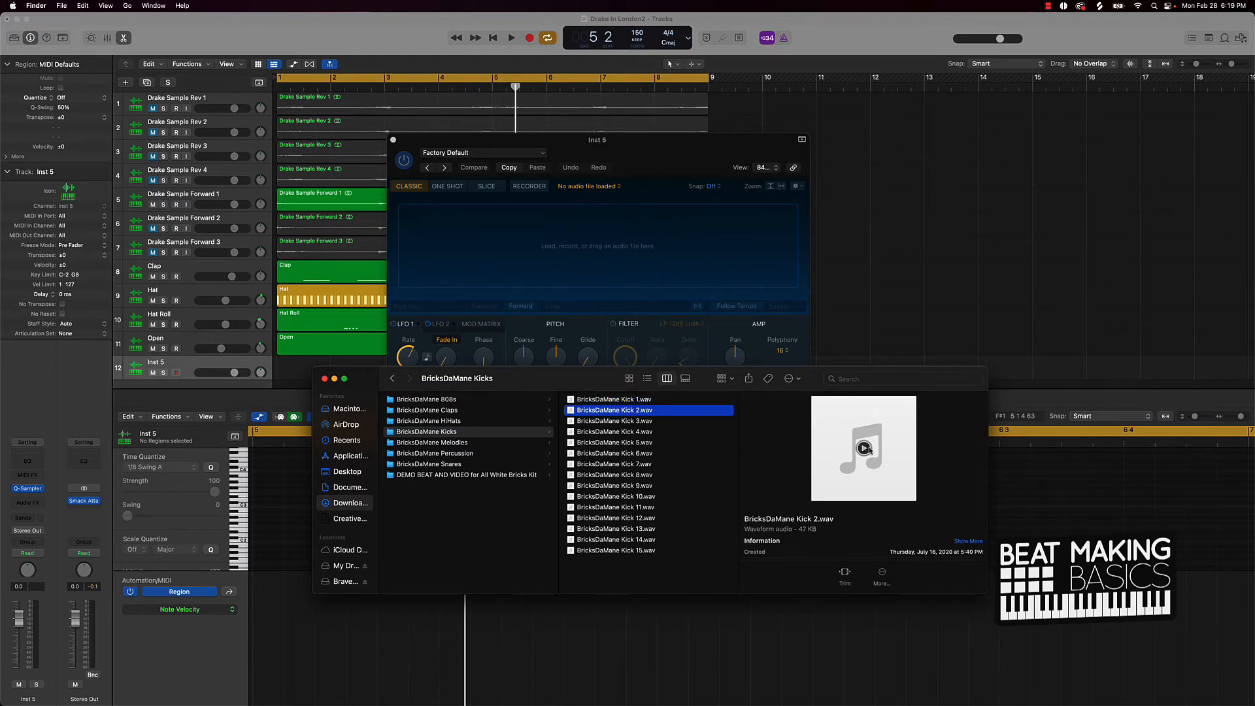
key("Down")
left_click(857, 451)
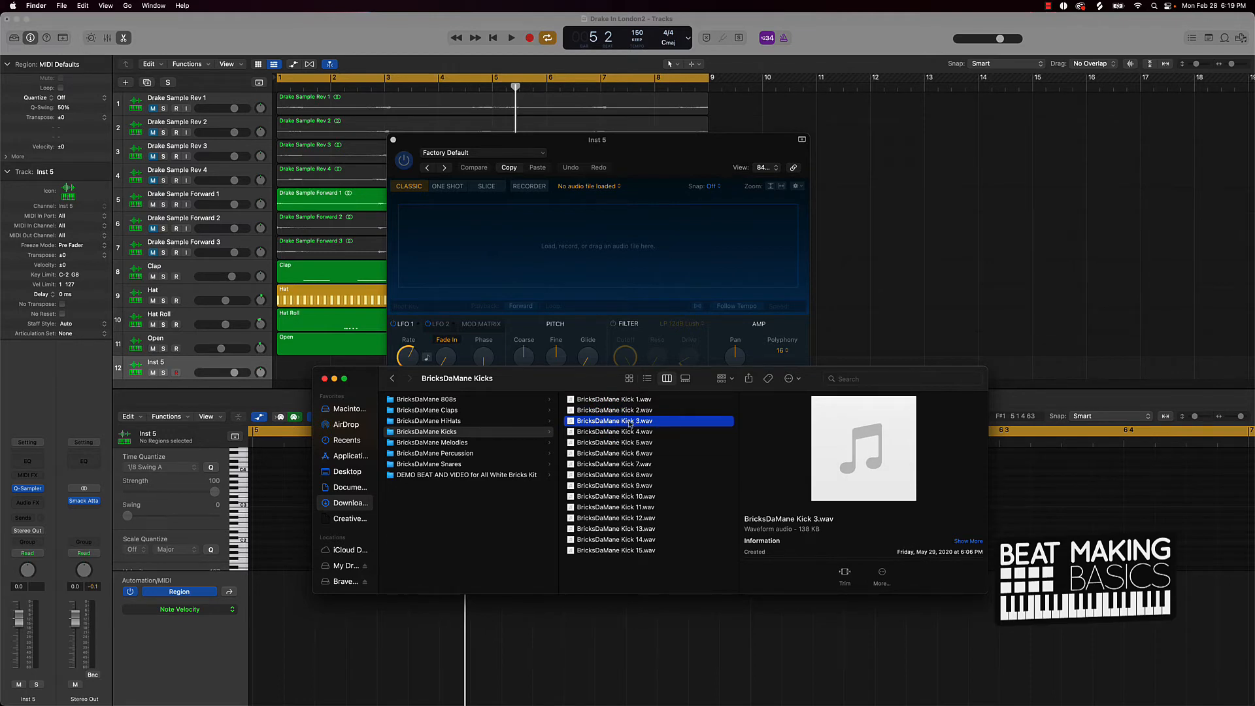
left_click_drag(629, 422, 452, 216)
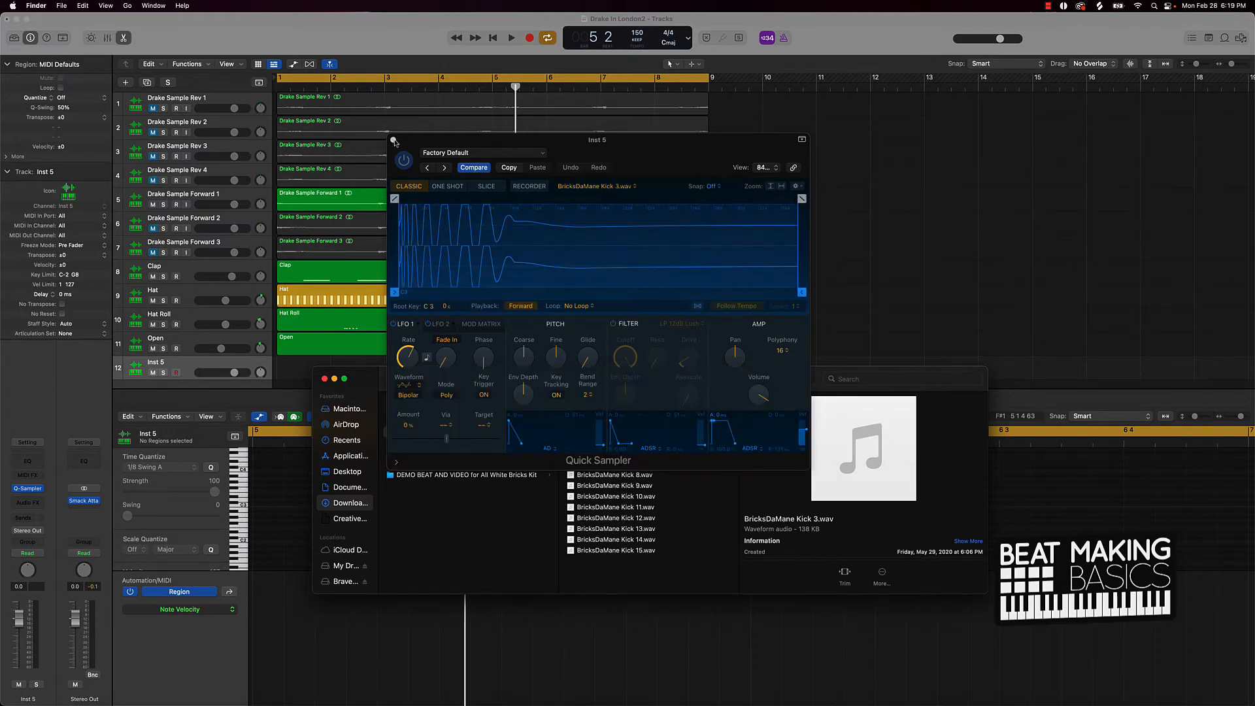
left_click(311, 379)
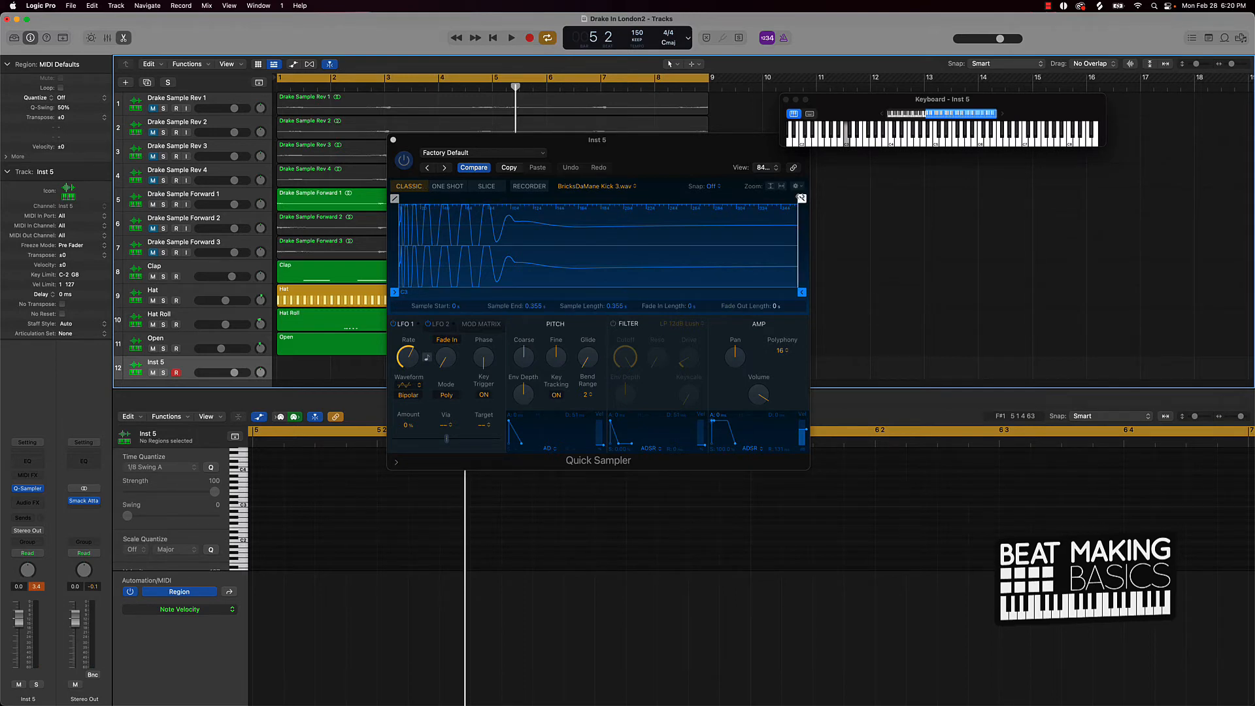
Try different fade-out lengths on the kick sample, set the fade-out to about 0.174 s, and close the sampler window
left_click_drag(802, 198, 789, 198)
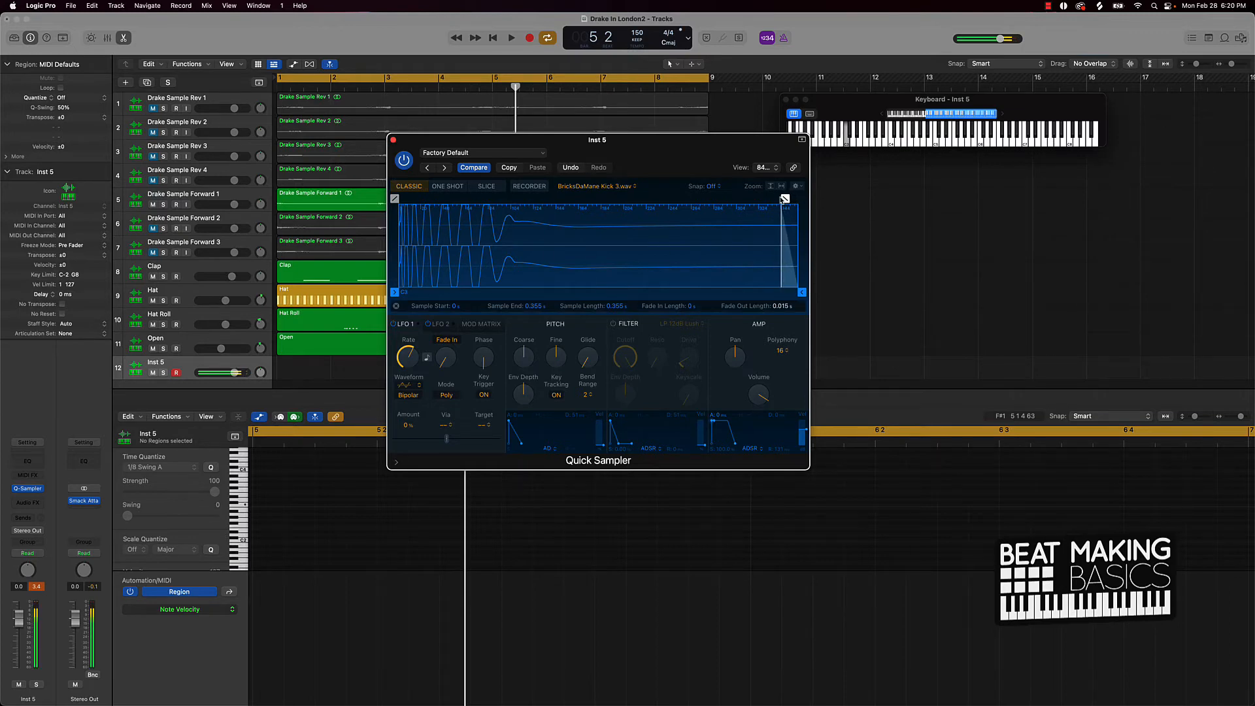
mouse_move(799, 293)
left_mouse_down()
mouse_move(722, 291)
mouse_move(800, 292)
left_mouse_up()
left_click_drag(789, 200, 648, 199)
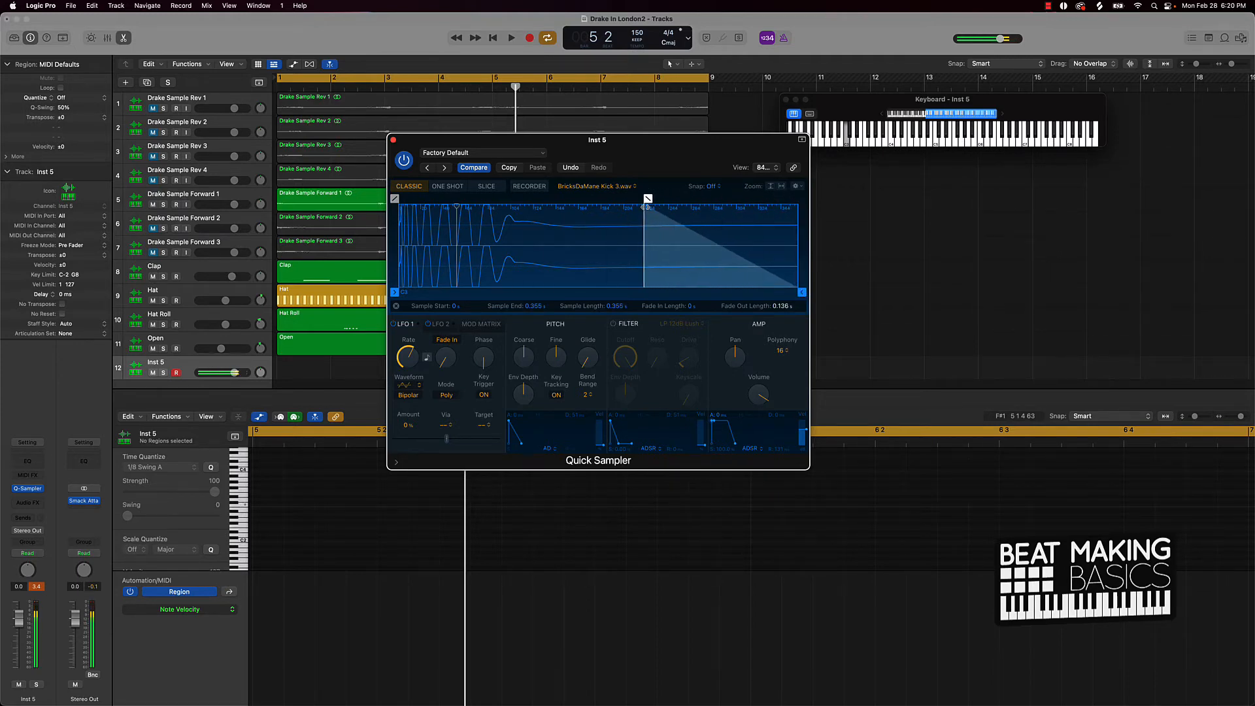
left_click_drag(648, 199, 938, 211)
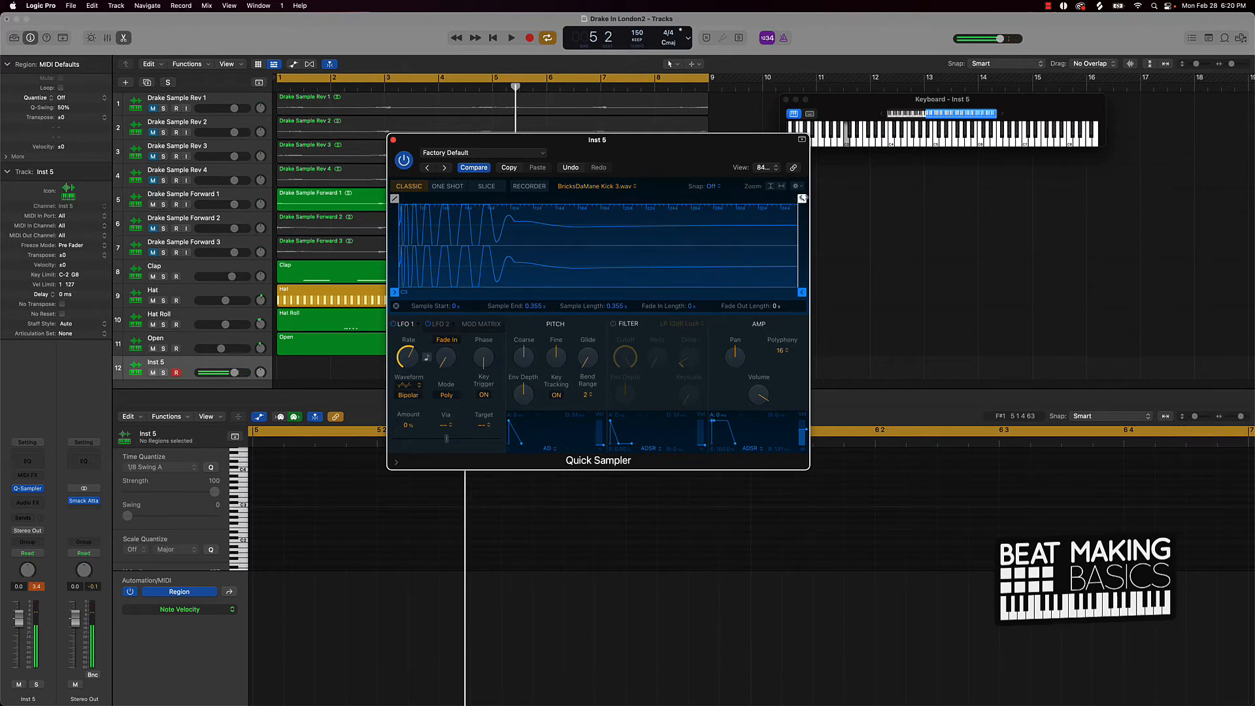
left_click_drag(802, 199, 606, 199)
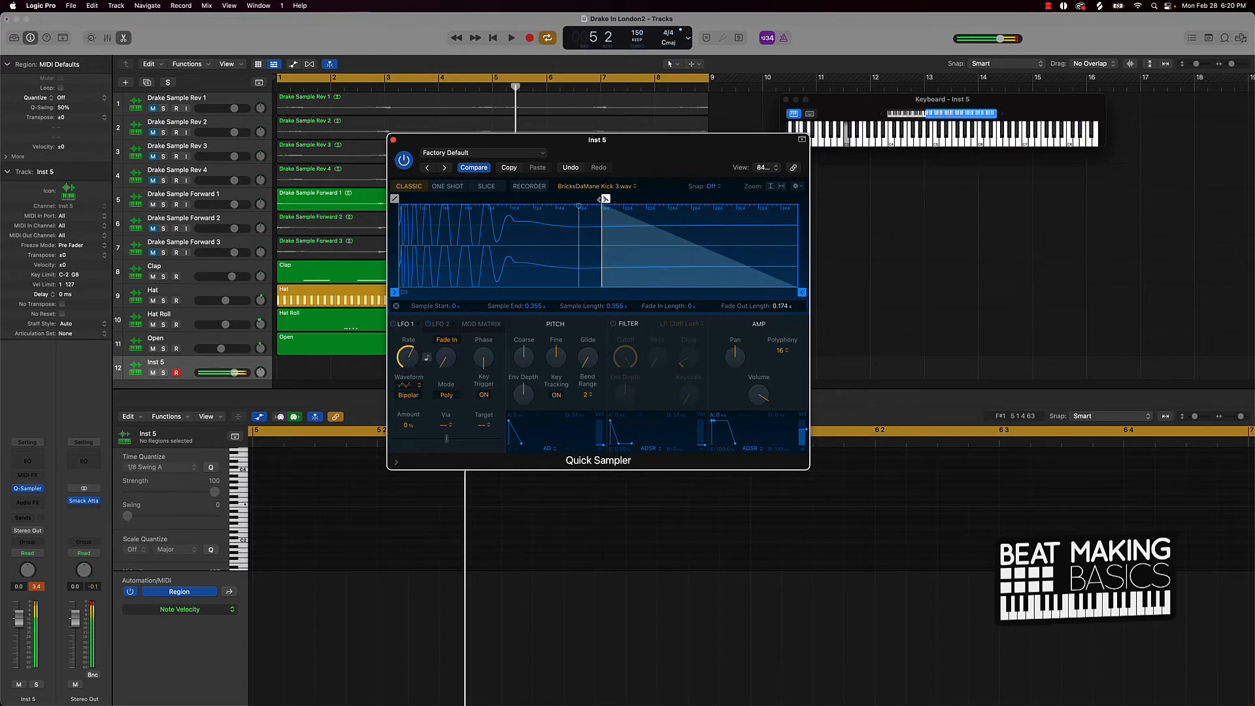
left_click(394, 141)
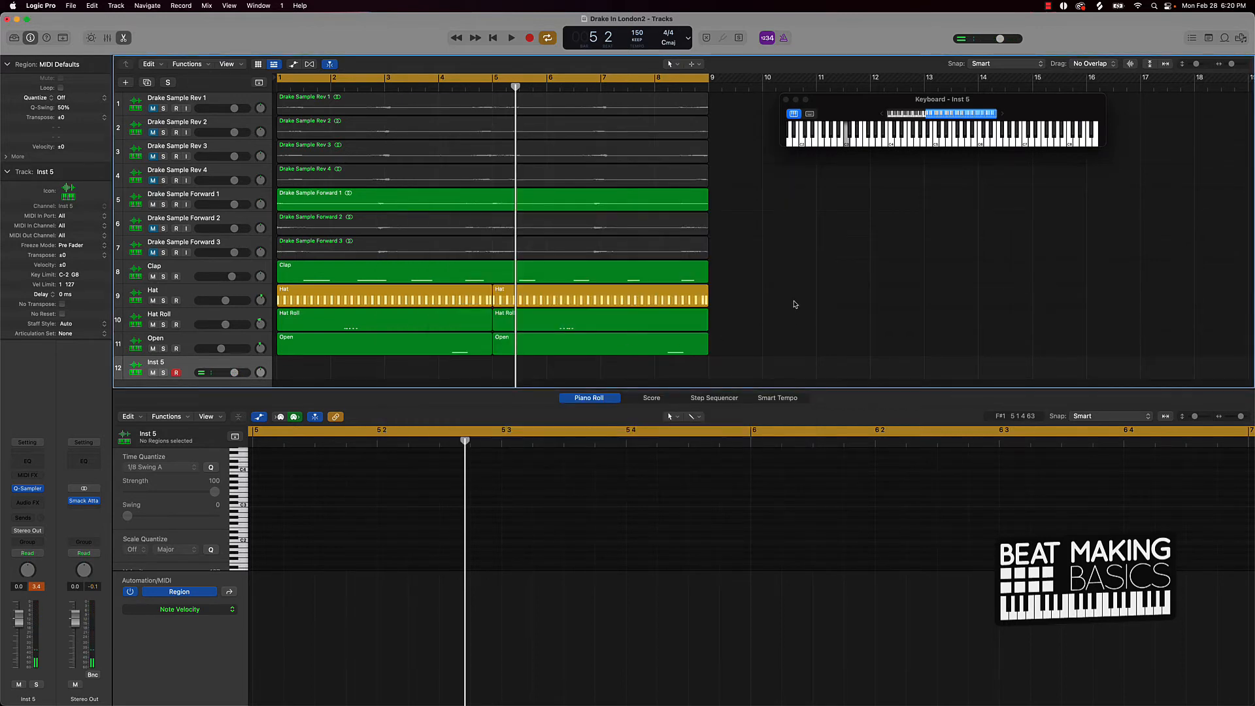
Record a kick pattern over bars 1 to 8 on the Inst 5 track, and quantize all its notes to 1/8 Swing A
key("r")
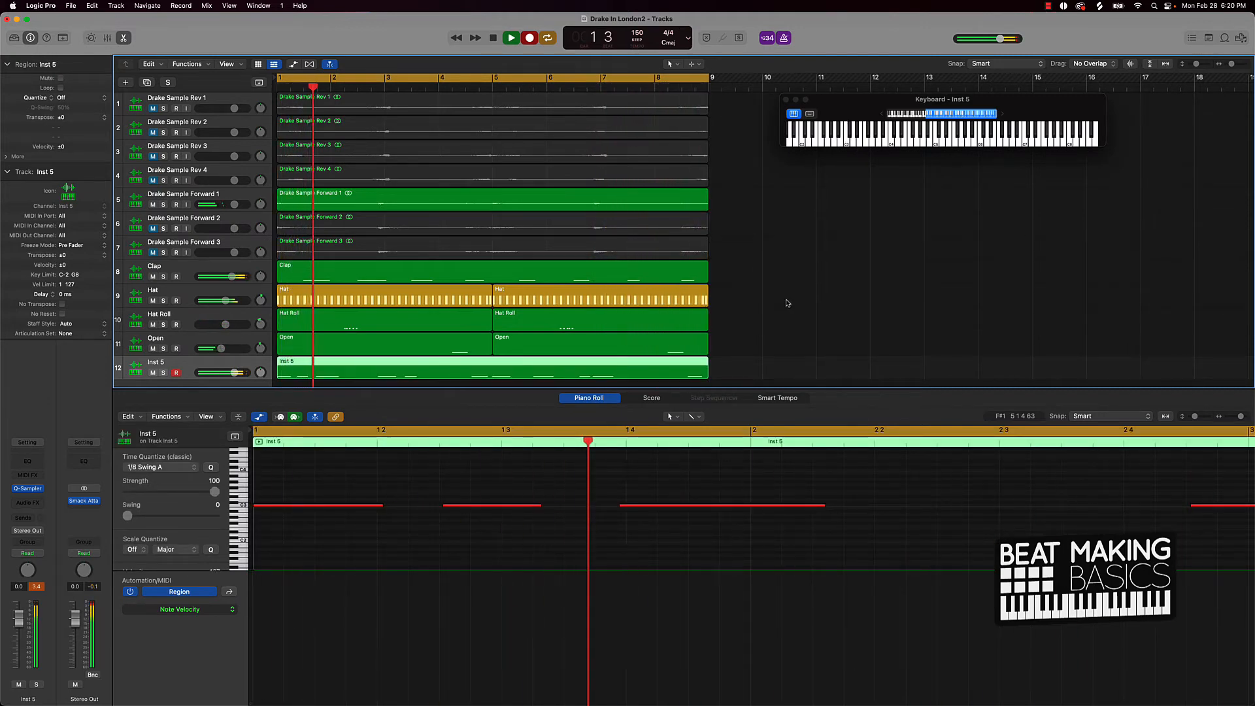
key("space")
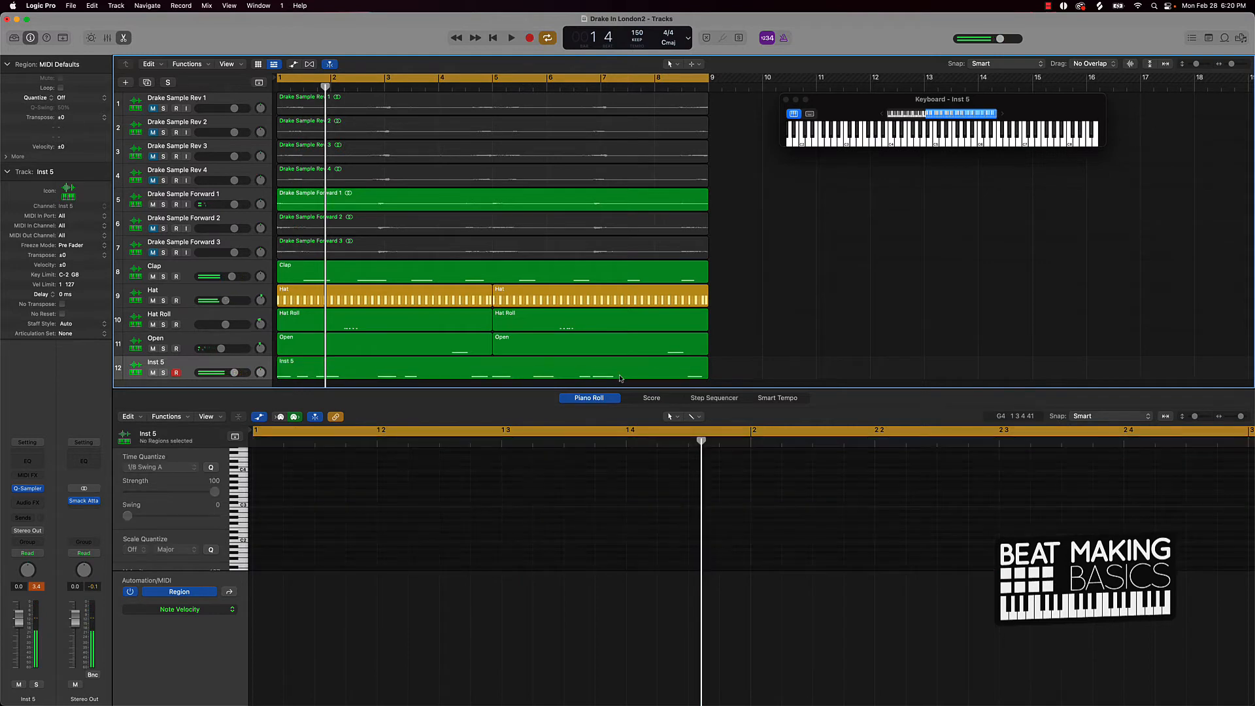
left_click(523, 554)
key("super+a")
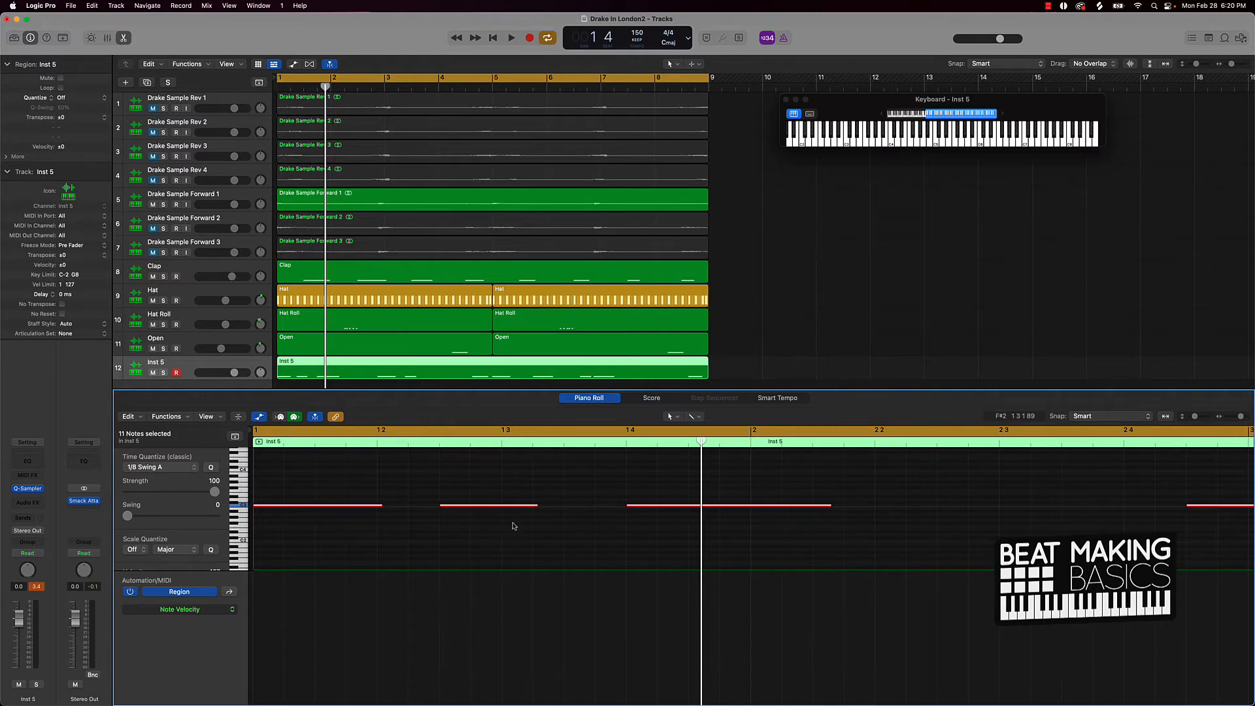
Play back the loop to check the quantized kick pattern, deselect its region, and close the Piano Roll editor
key("space")
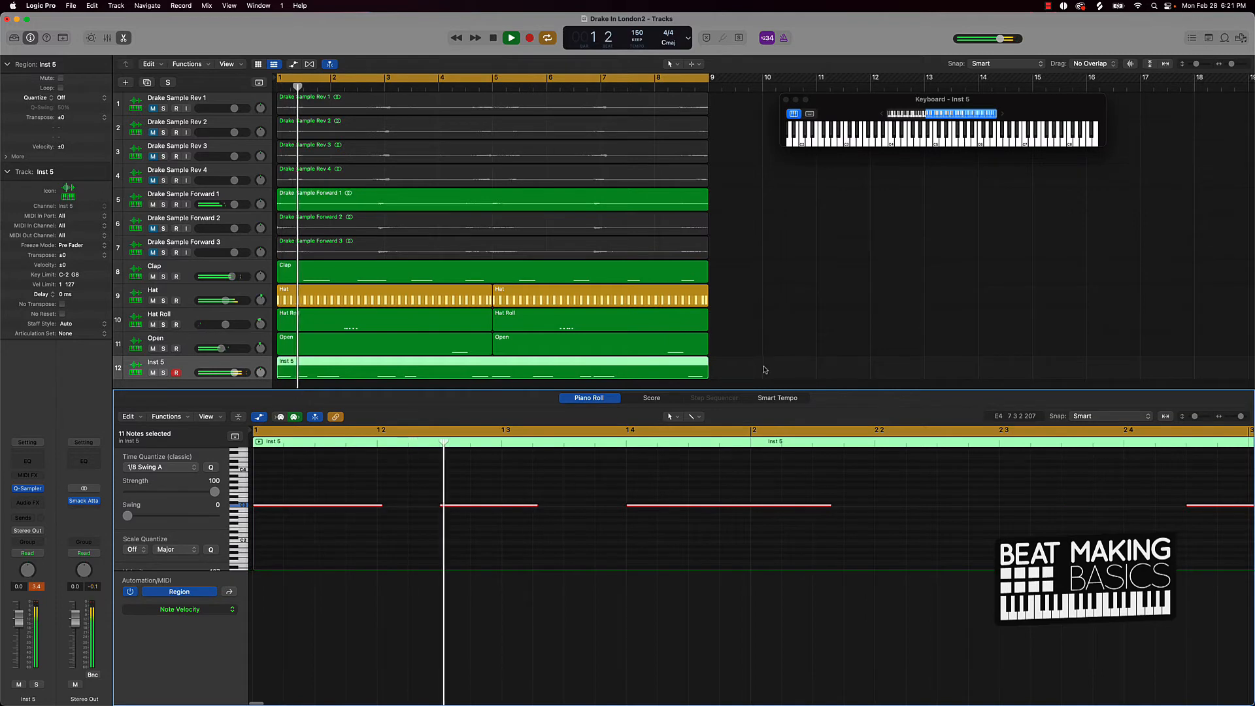
key("space")
left_click(782, 298)
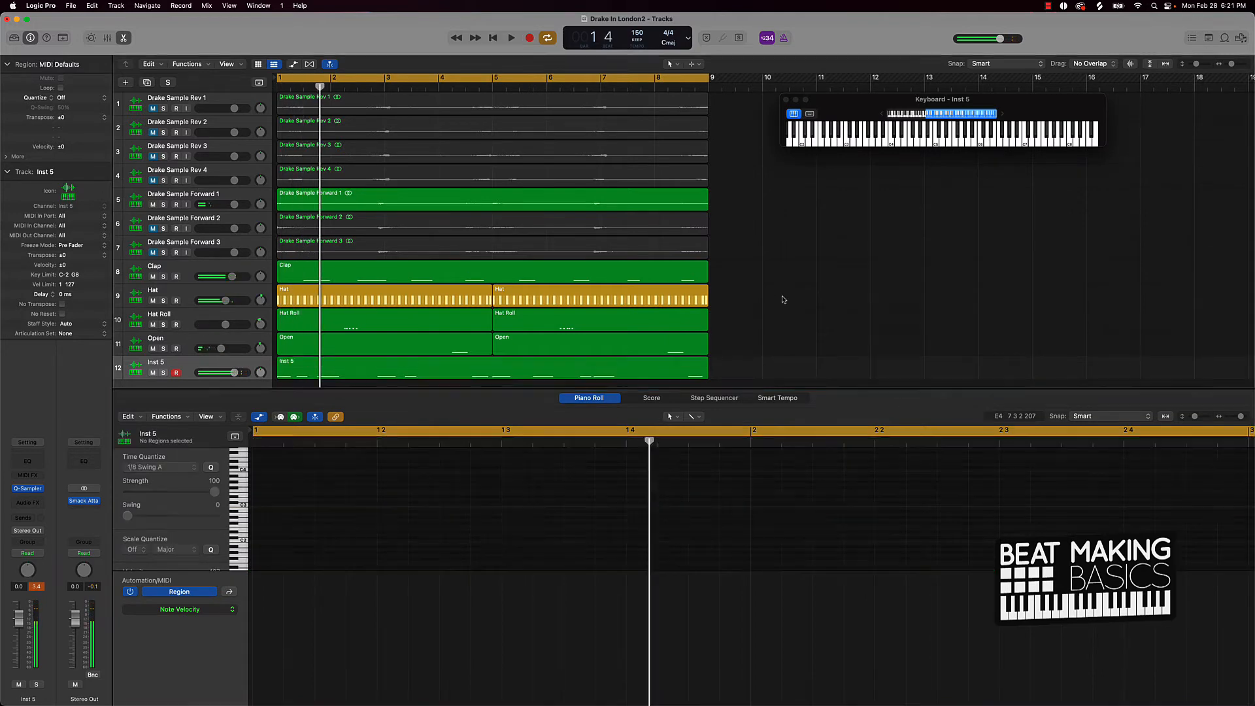
key("p")
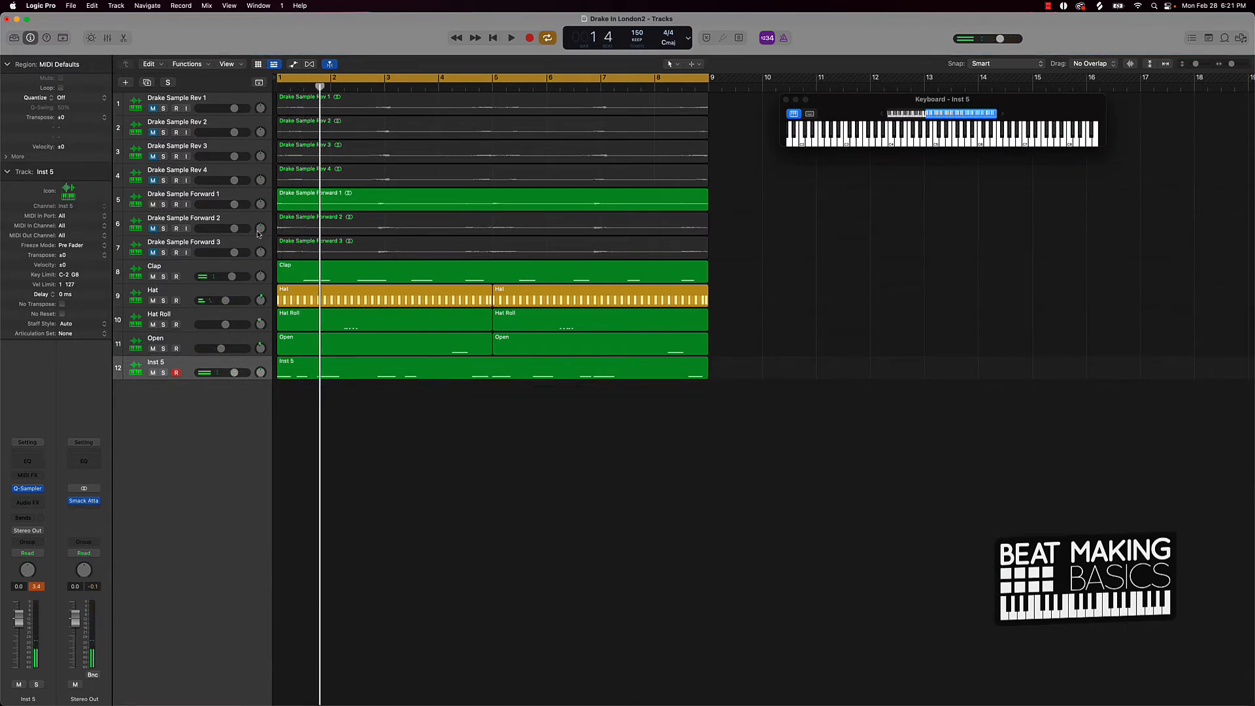
Play the loop with Drake Sample Forward 2 and Forward 3 unmuted, and slightly lower the volume of Forward 3
left_click(152, 229)
key("space")
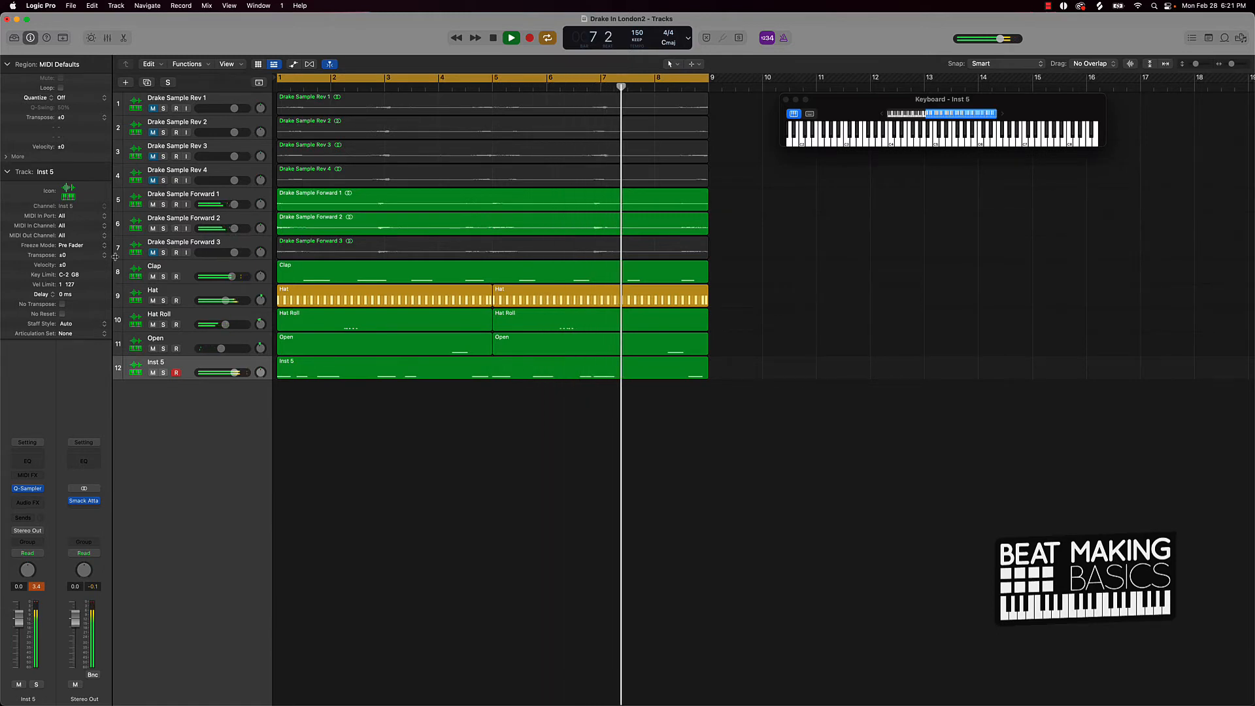
left_click(153, 253)
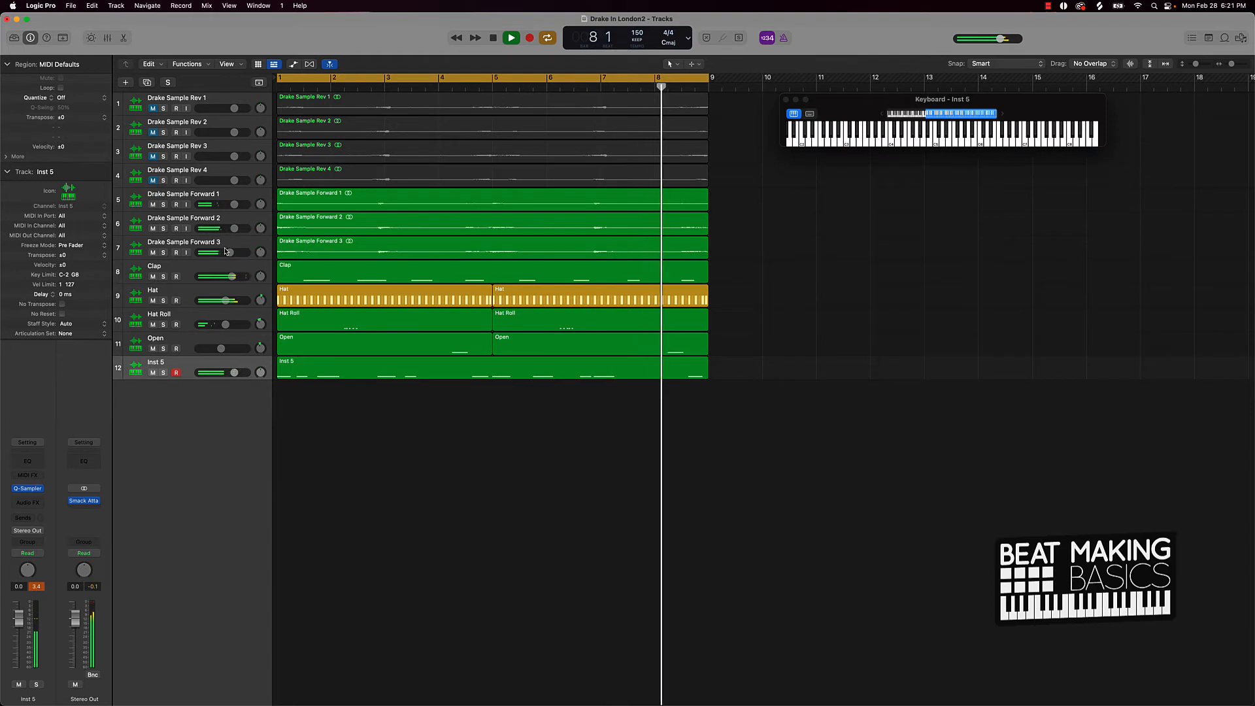
key("space")
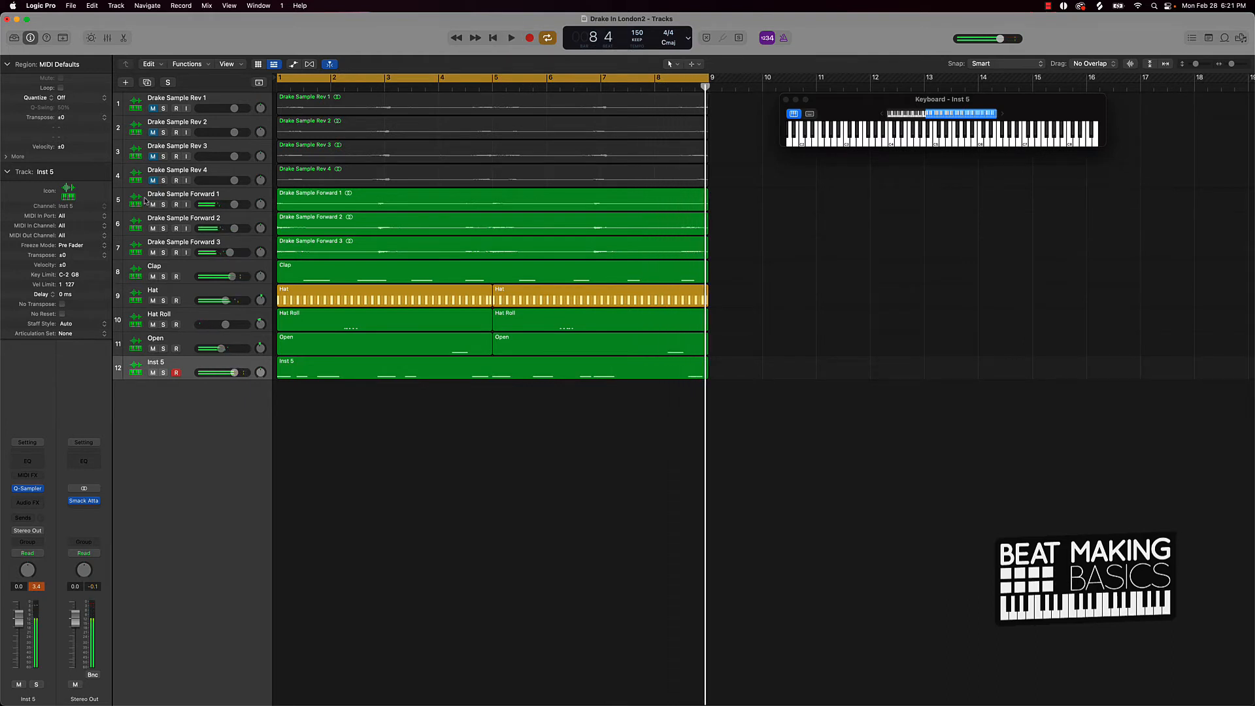
Mute the three Drake Sample Forward tracks, and briefly audition Drake Sample Rev 1 with the drums before muting it again
left_click_drag(152, 205, 155, 245)
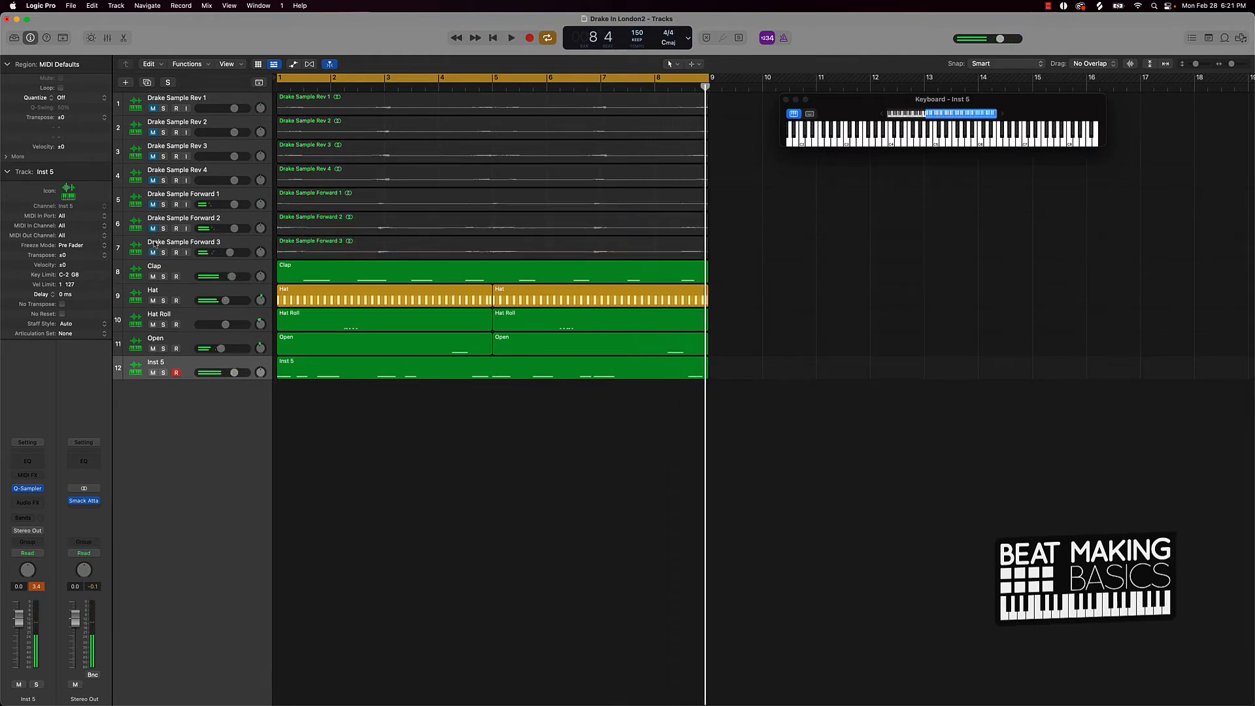
left_click(153, 109)
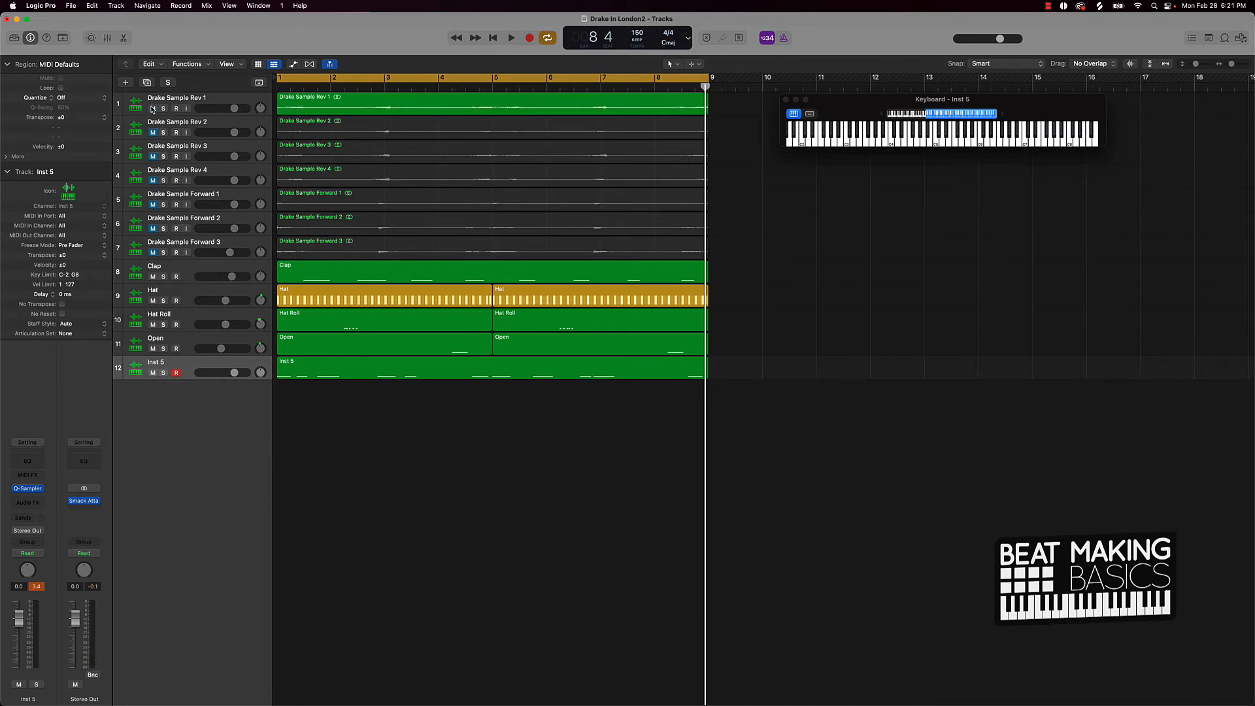
key("space")
key("space")
left_click(152, 109)
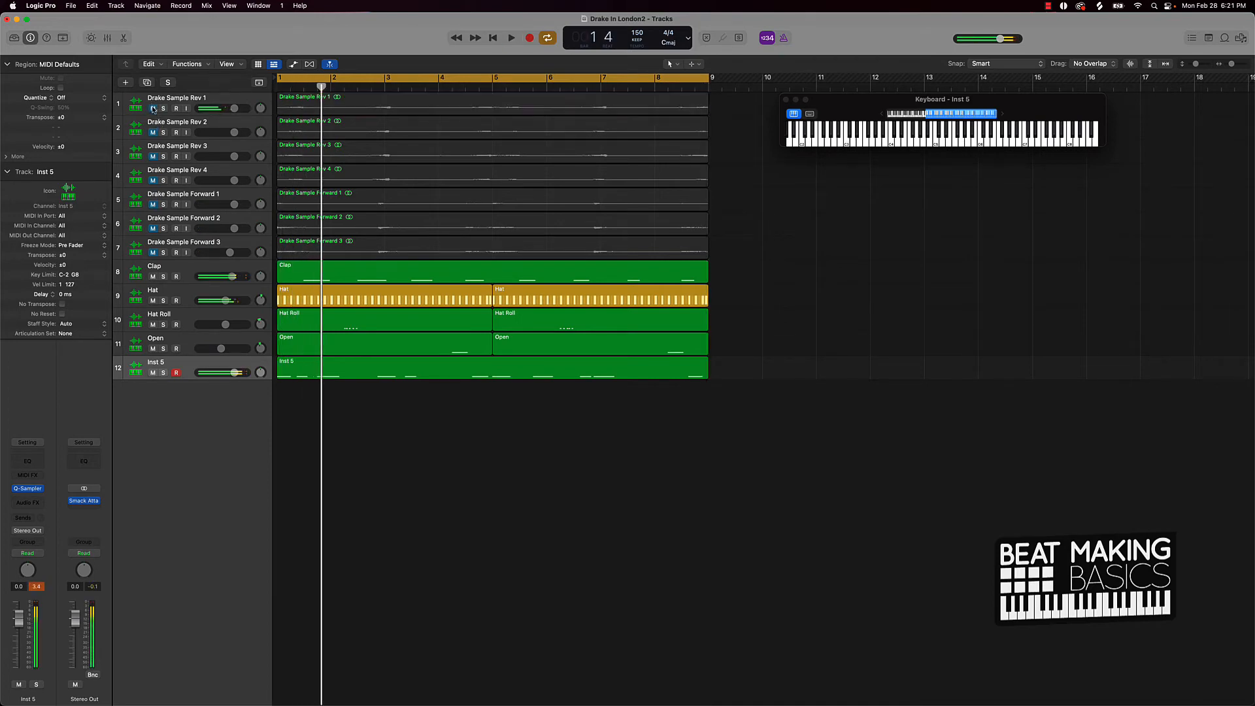
Blend the reversed samples during playback, with Drake Sample Rev 2 and a slightly quieter Rev 4 unmuted and Rev 3 muted
left_click(154, 133)
key("space")
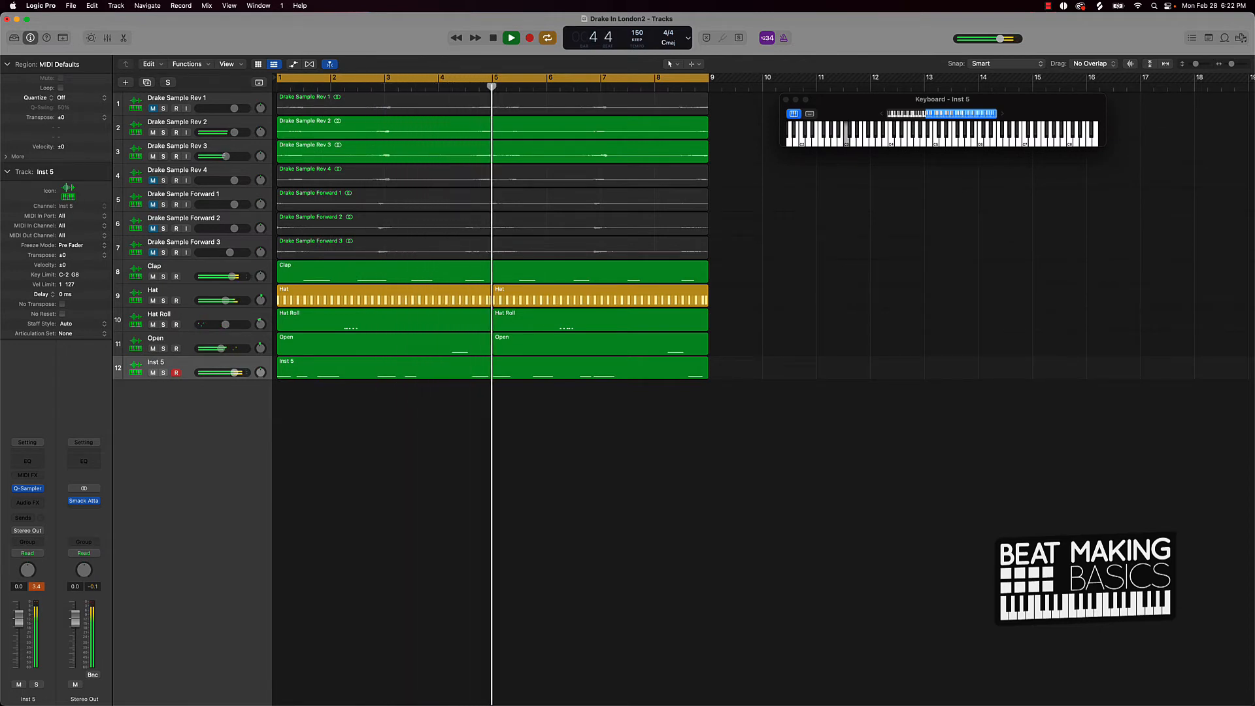
left_click_drag(235, 180, 224, 181)
left_click(153, 180)
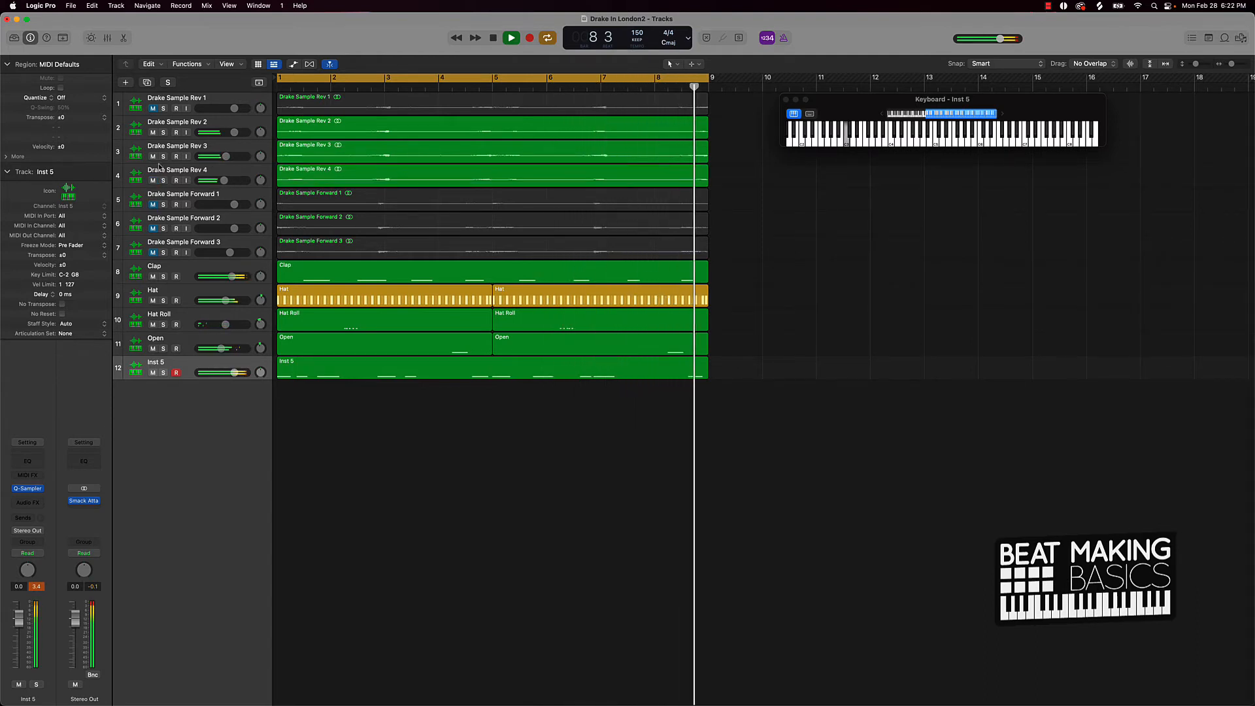
left_click(153, 156)
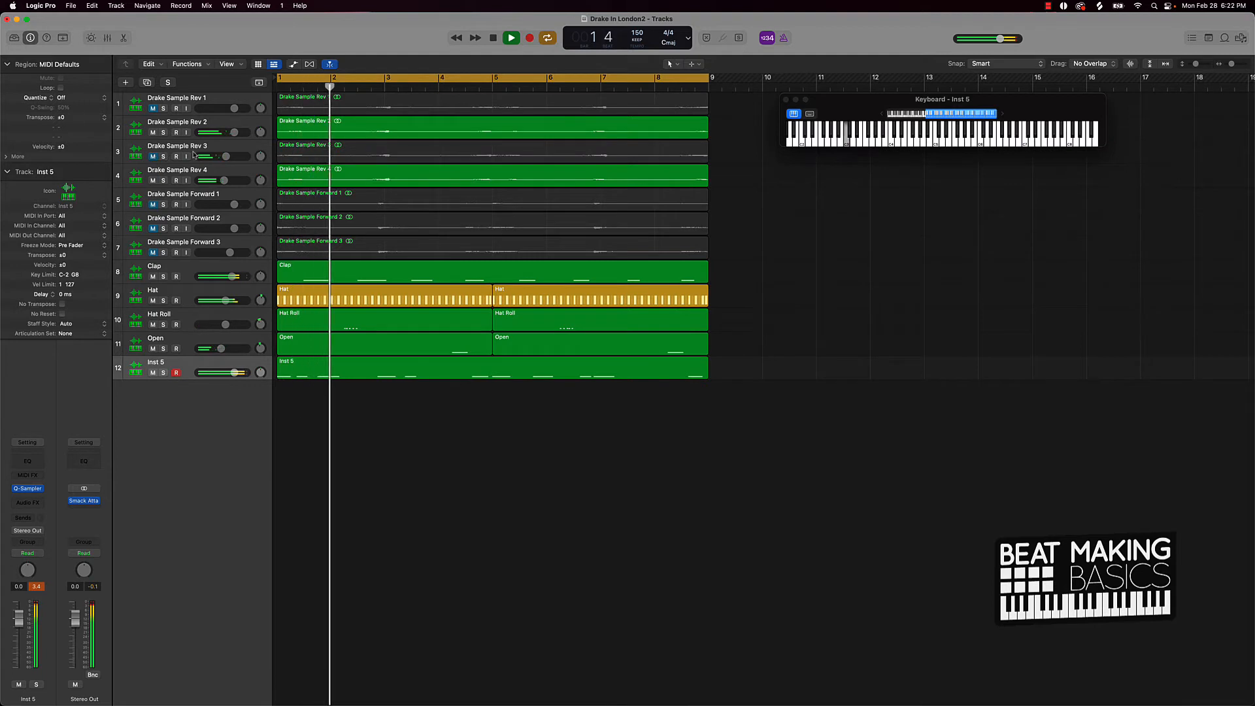
Move the Drake Sample Rev 4 track directly above Rev 3 and rename it Drake Sample Rev 3
left_click_drag(198, 175, 199, 147)
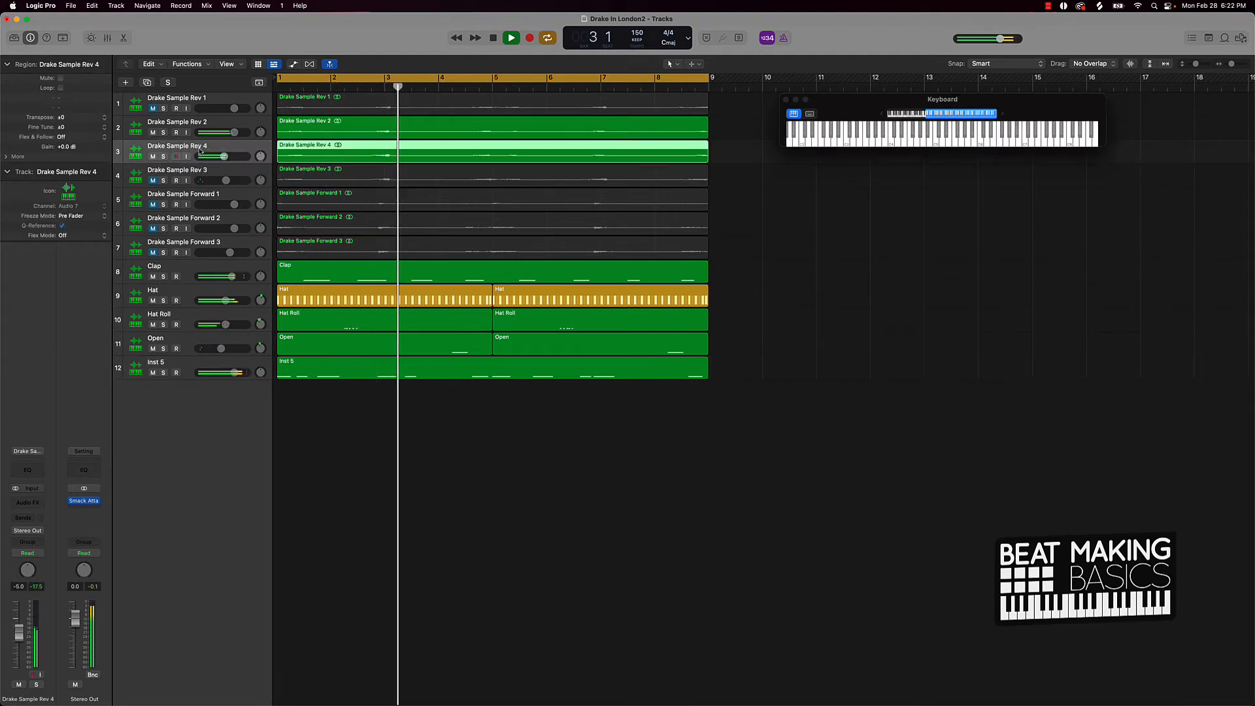
double_click(199, 147)
key("Right")
key("BackSpace")
type("3")
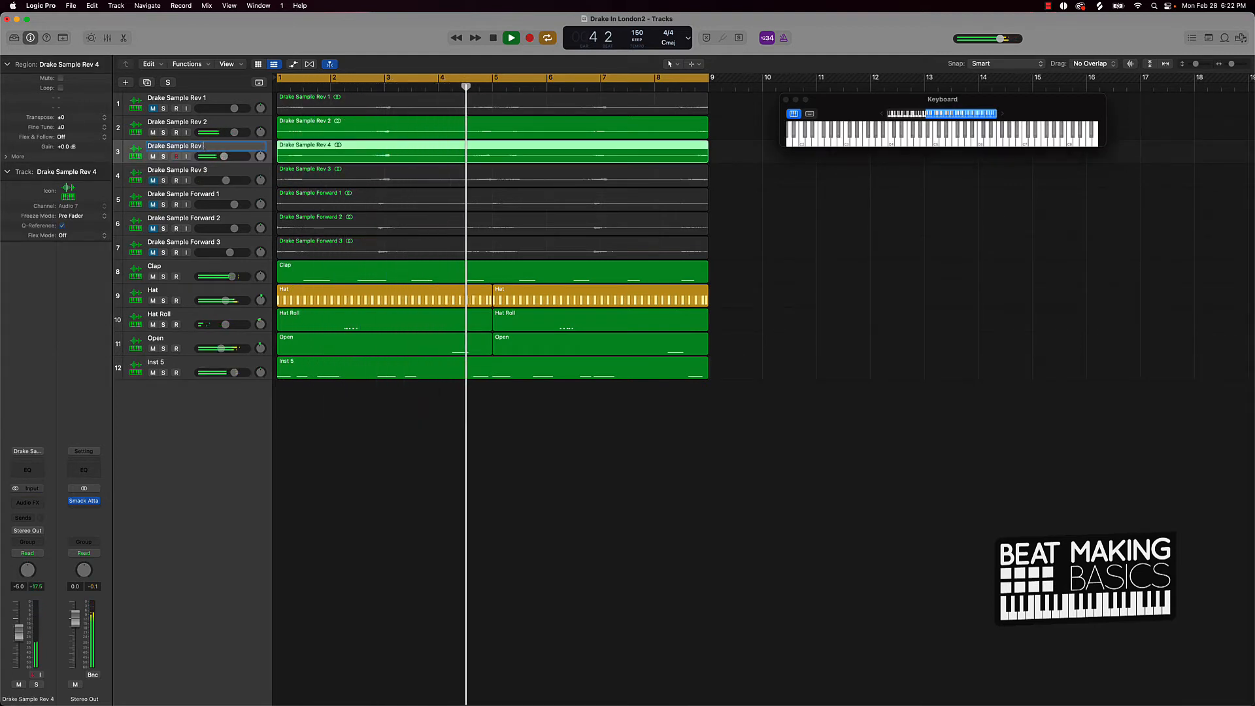
key("Return")
Rename the muted reversed sample track on track 4 as Drake Sample Rev 4
double_click(206, 170)
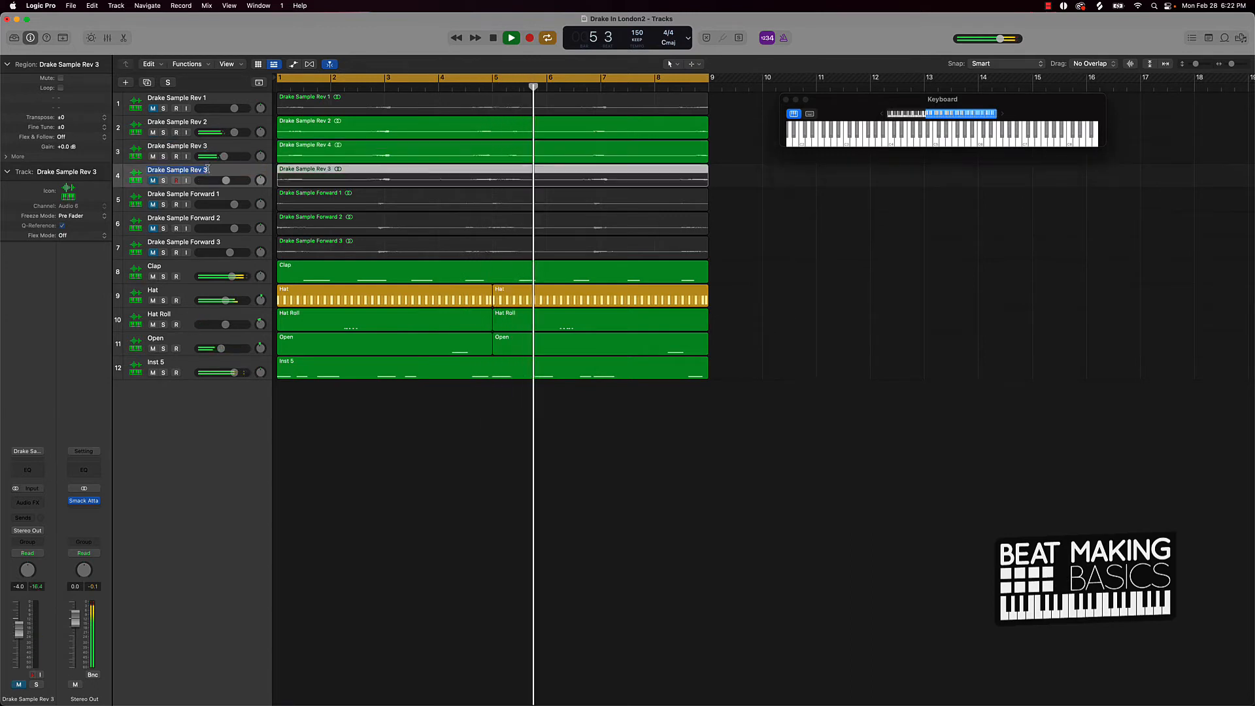
key("Right")
key("BackSpace")
type("4")
key("Return")
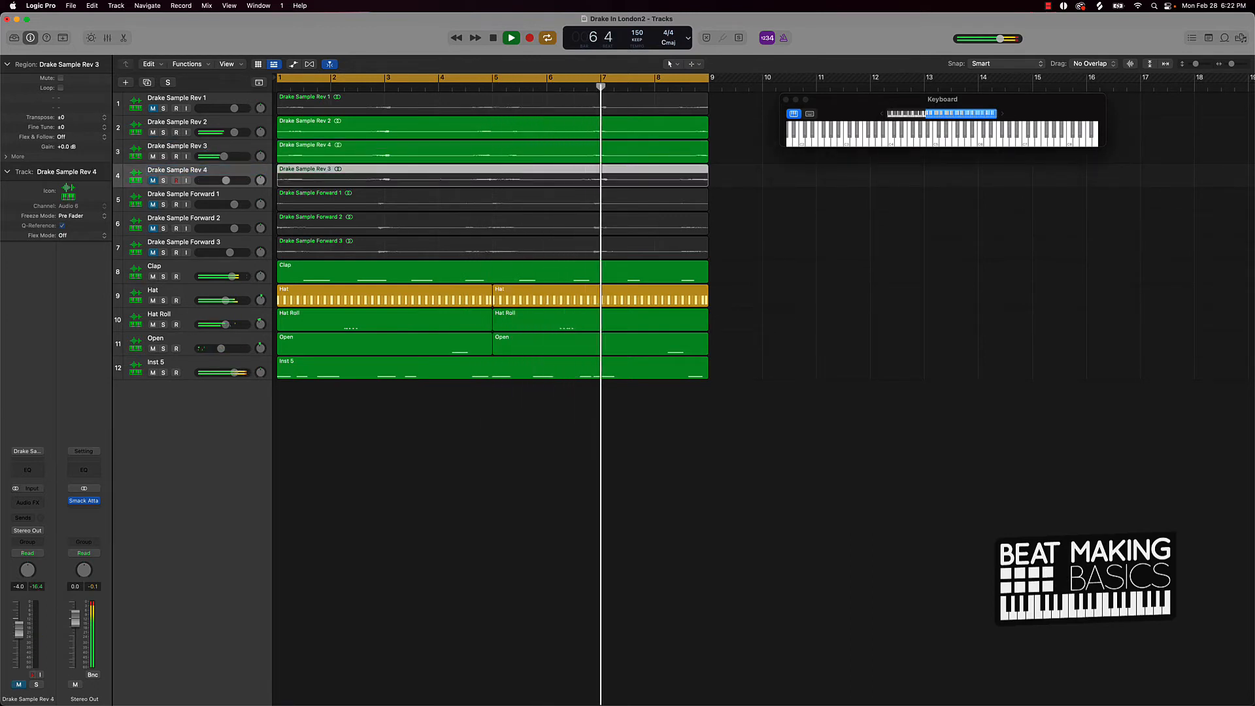
Stop playback and rename all regions after their tracks, leaving nothing selected
key("space")
key("super+a")
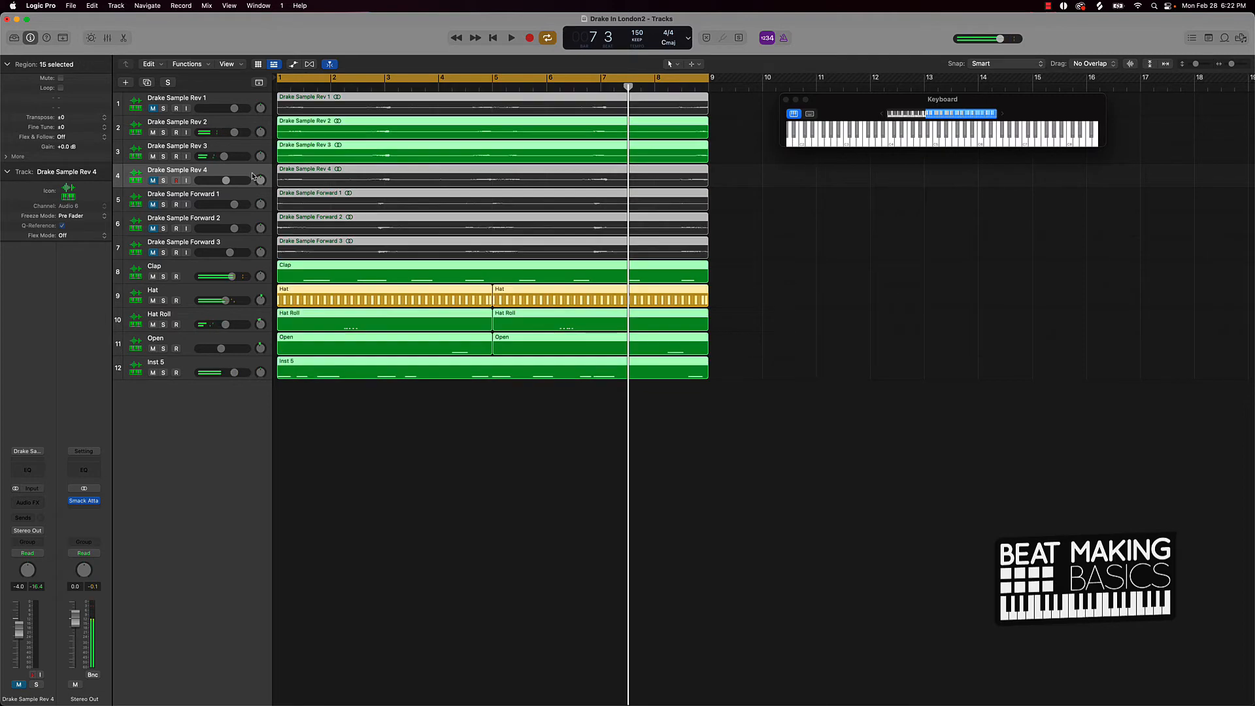
left_click(377, 408)
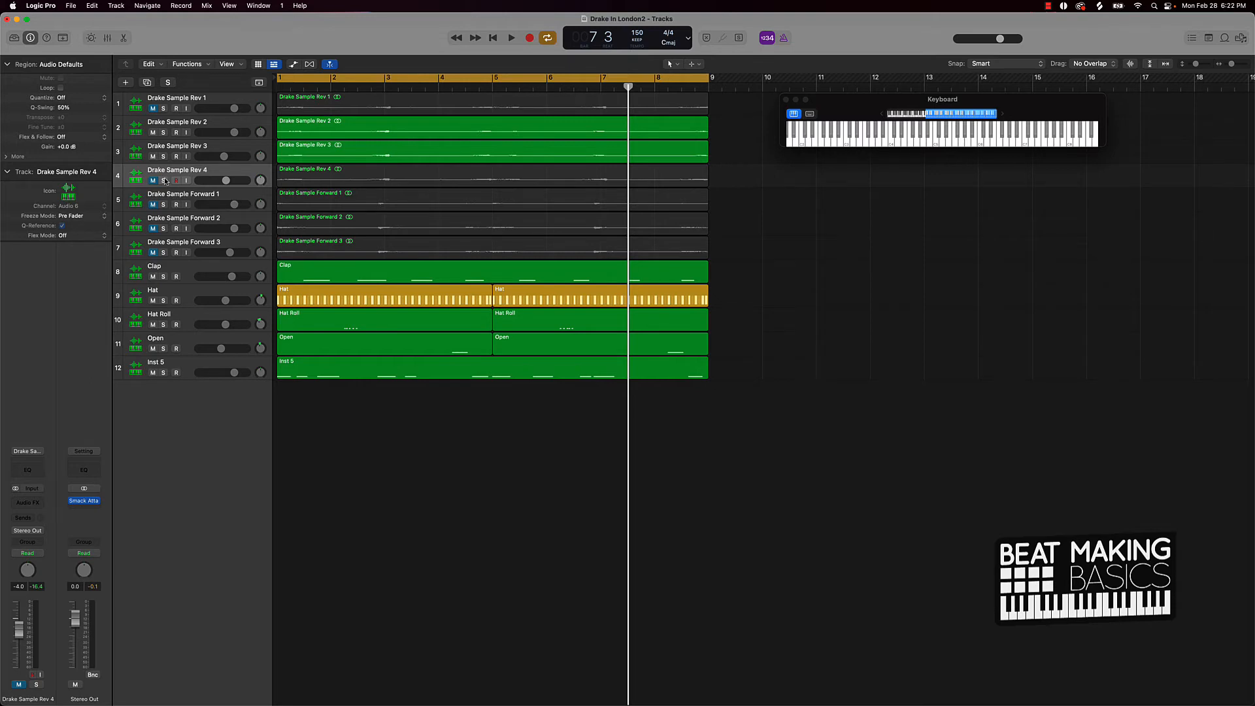
Join the two Open regions into one and the two Hat Roll regions into one, and clear the selection
left_click(194, 337)
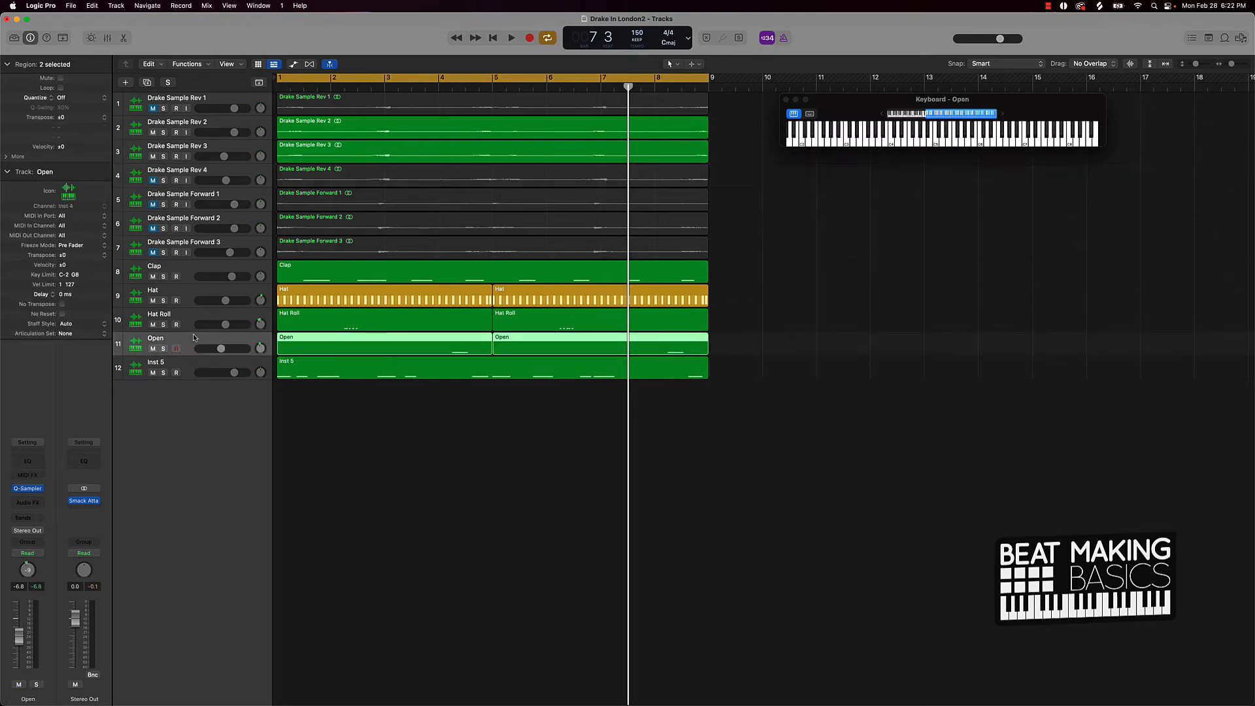
key("Up")
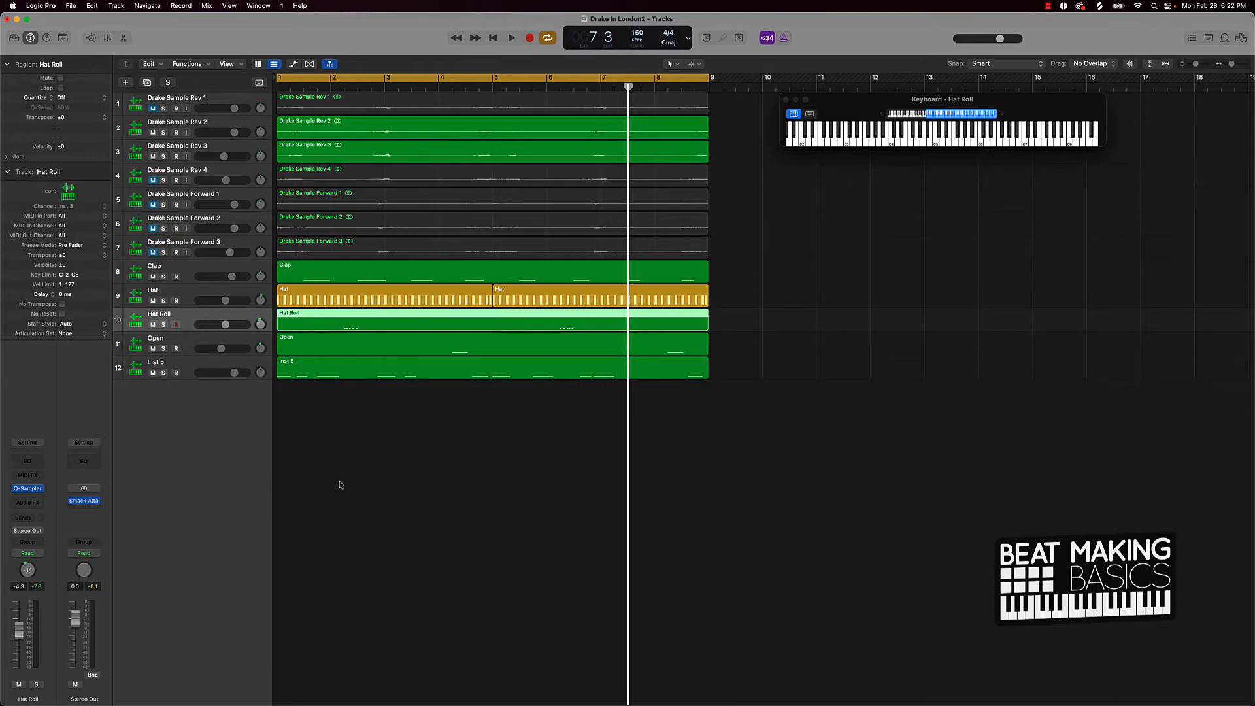
left_click(396, 474)
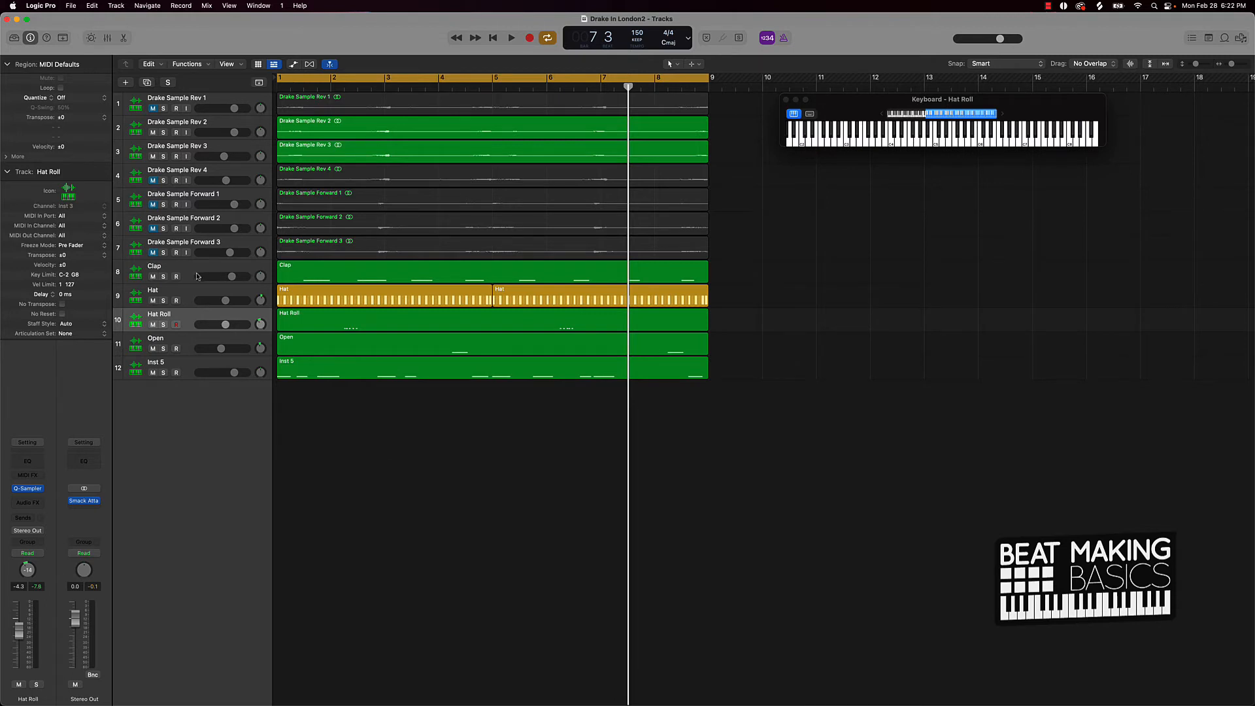
Create one software instrument track with the Default Patch and move it below the Inst 5 track
left_click(126, 83)
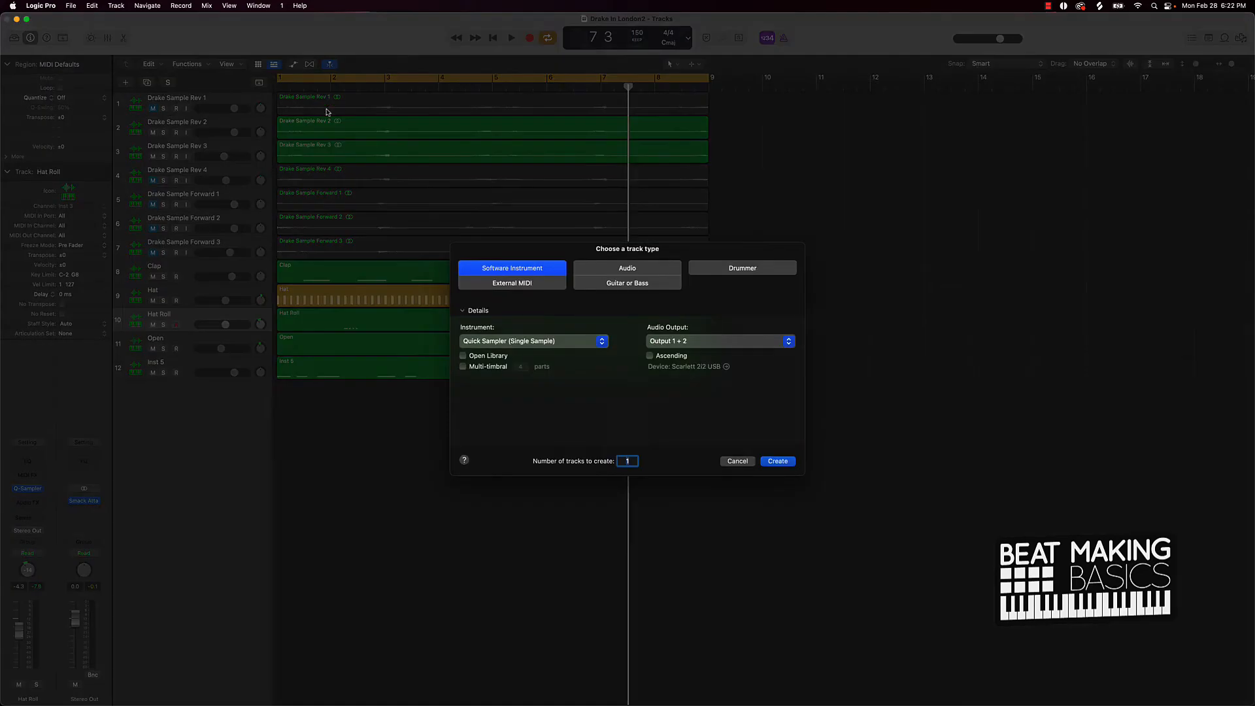
left_click(557, 341)
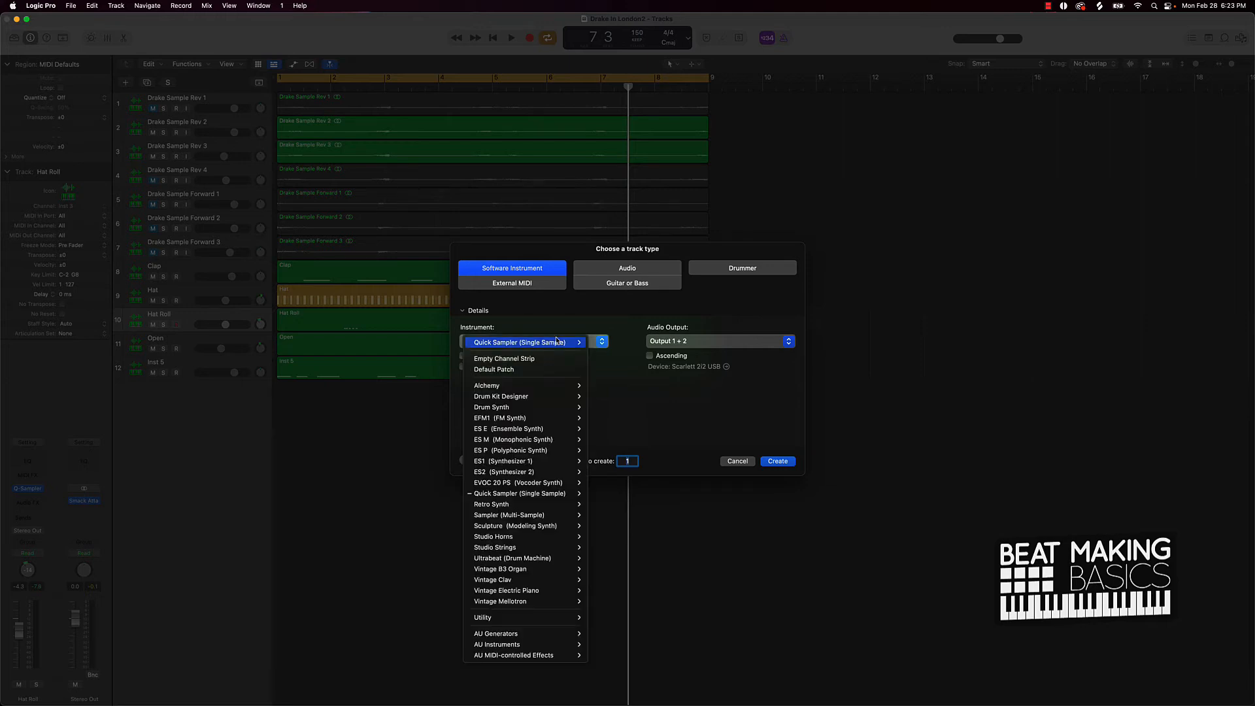
left_click(494, 369)
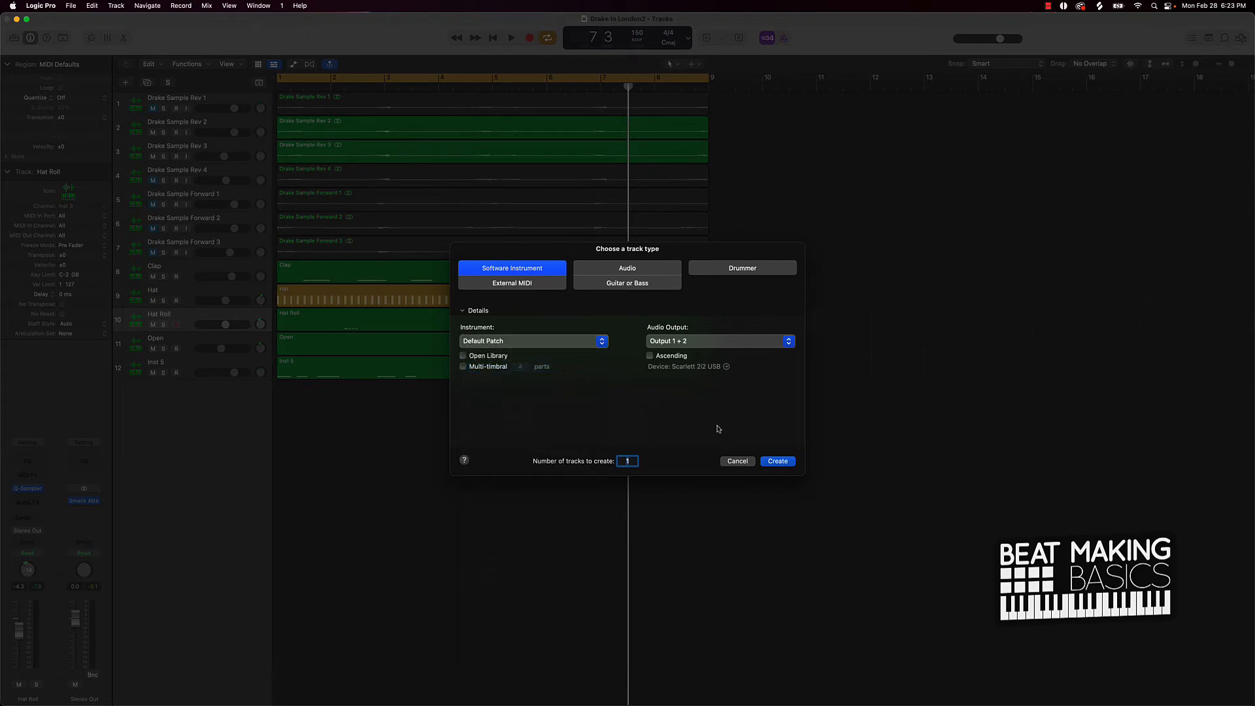
left_click(771, 461)
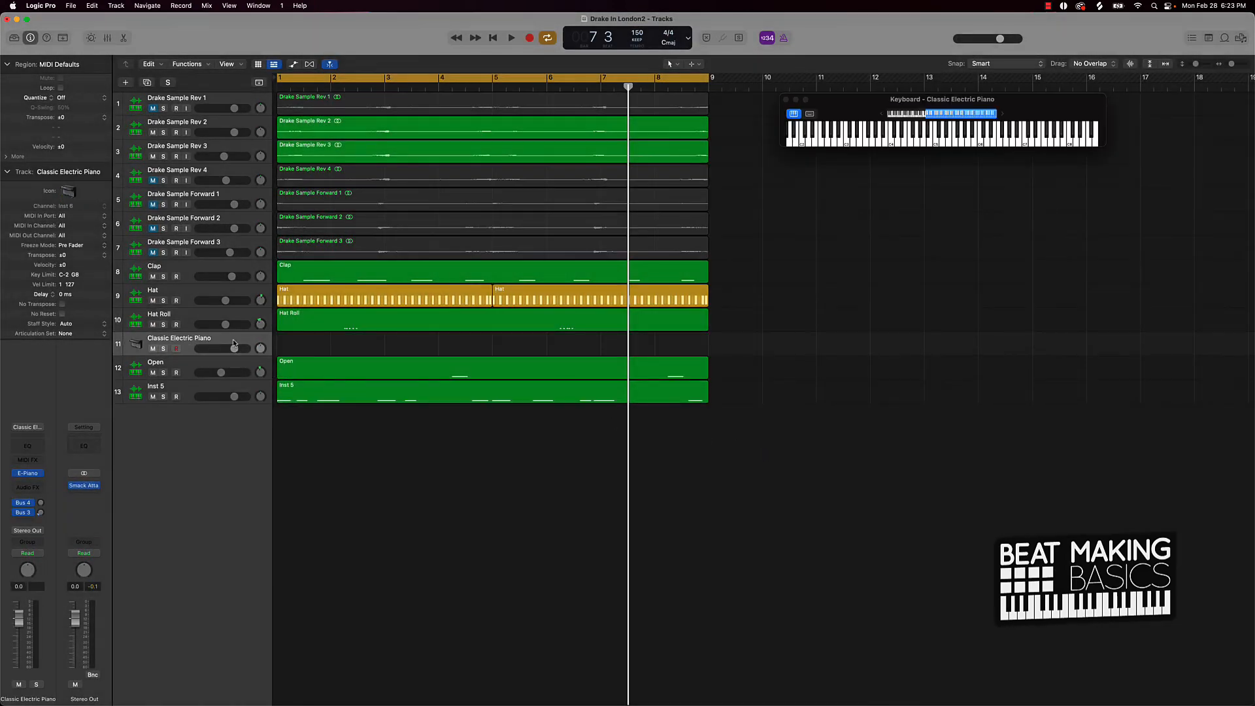
left_click_drag(234, 343, 210, 400)
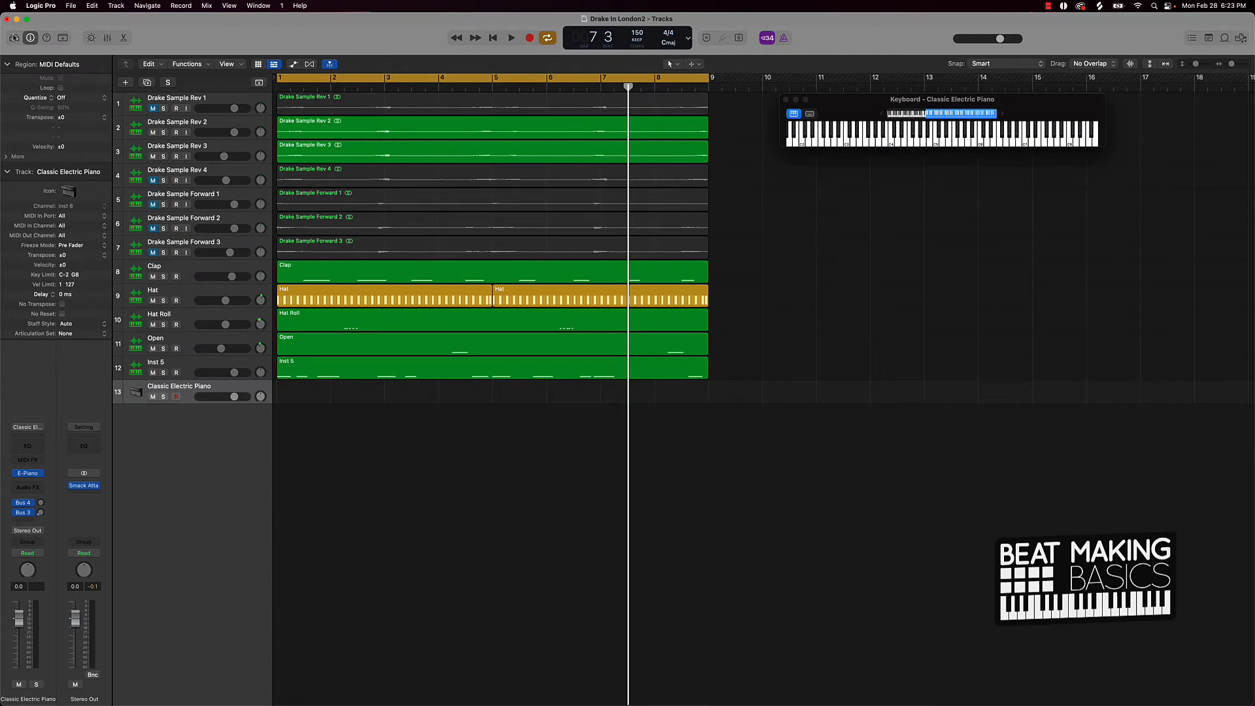
Browse the Bass sounds in the Library and load the Muted Bass patch on the new track
left_click(14, 37)
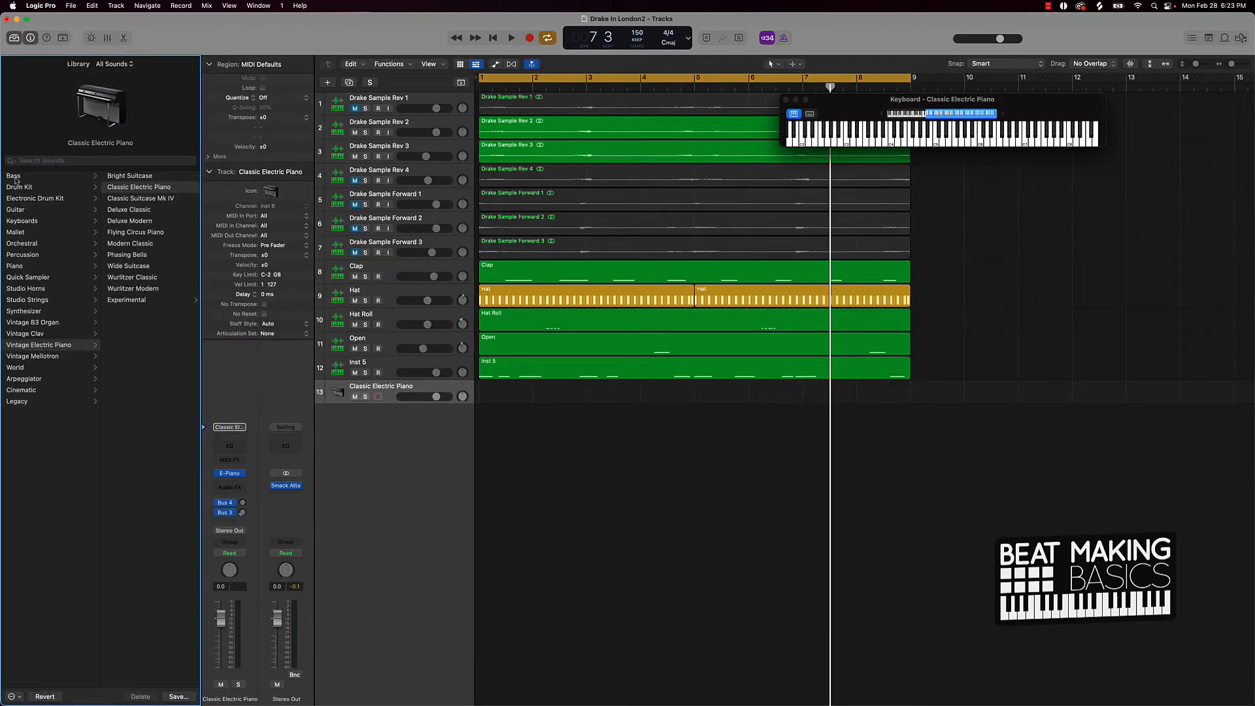
left_click(14, 176)
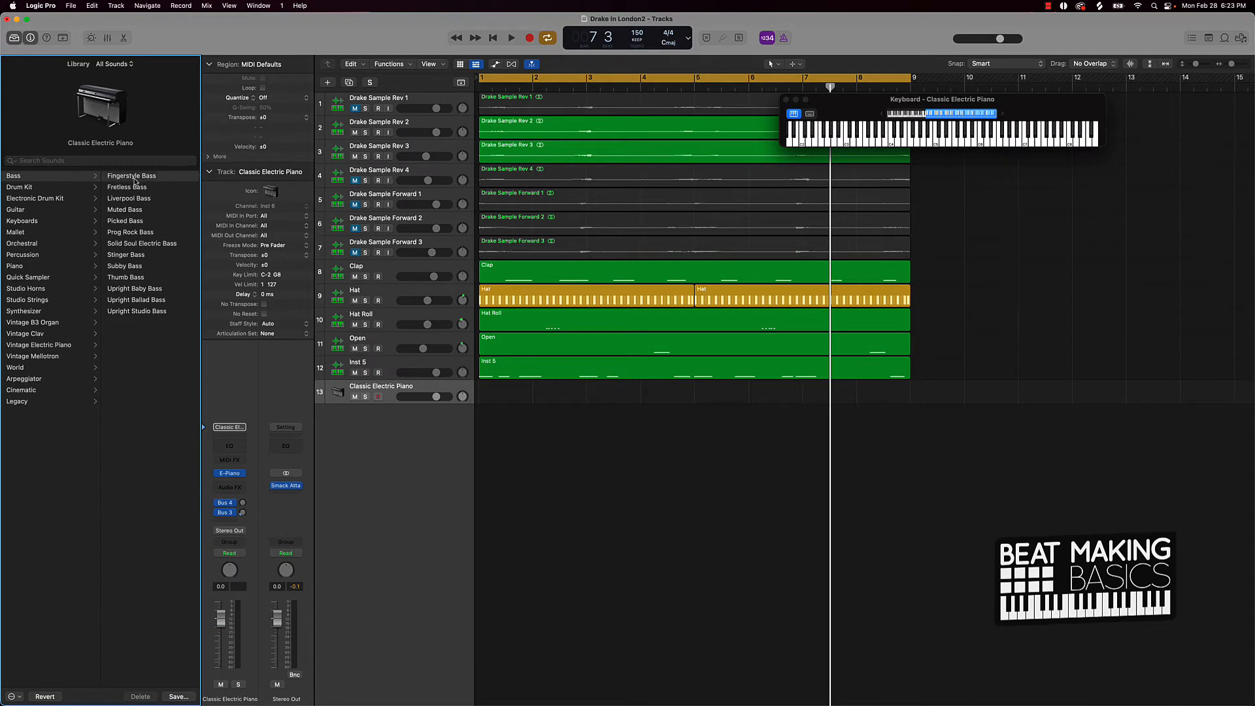
left_click(131, 176)
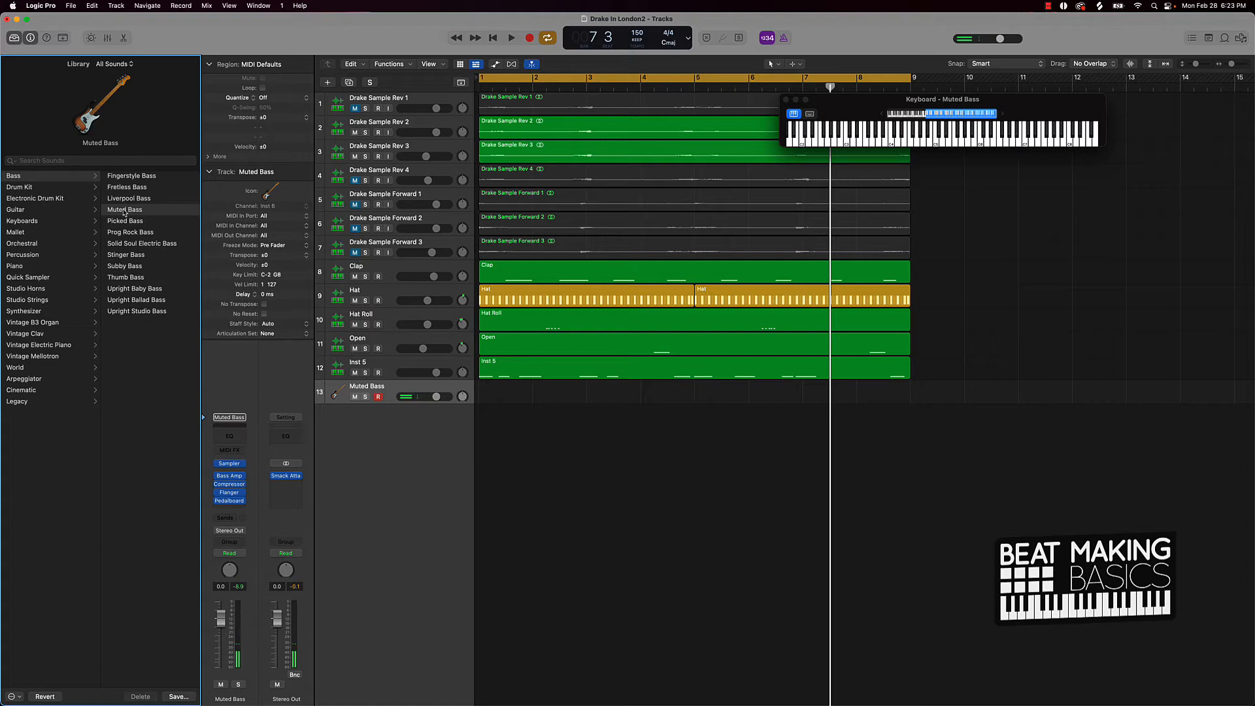
Mute Drake Sample Rev 2 and Rev 3, unmute Forward 1, and play the loop while rehearsing a bass line
key("space")
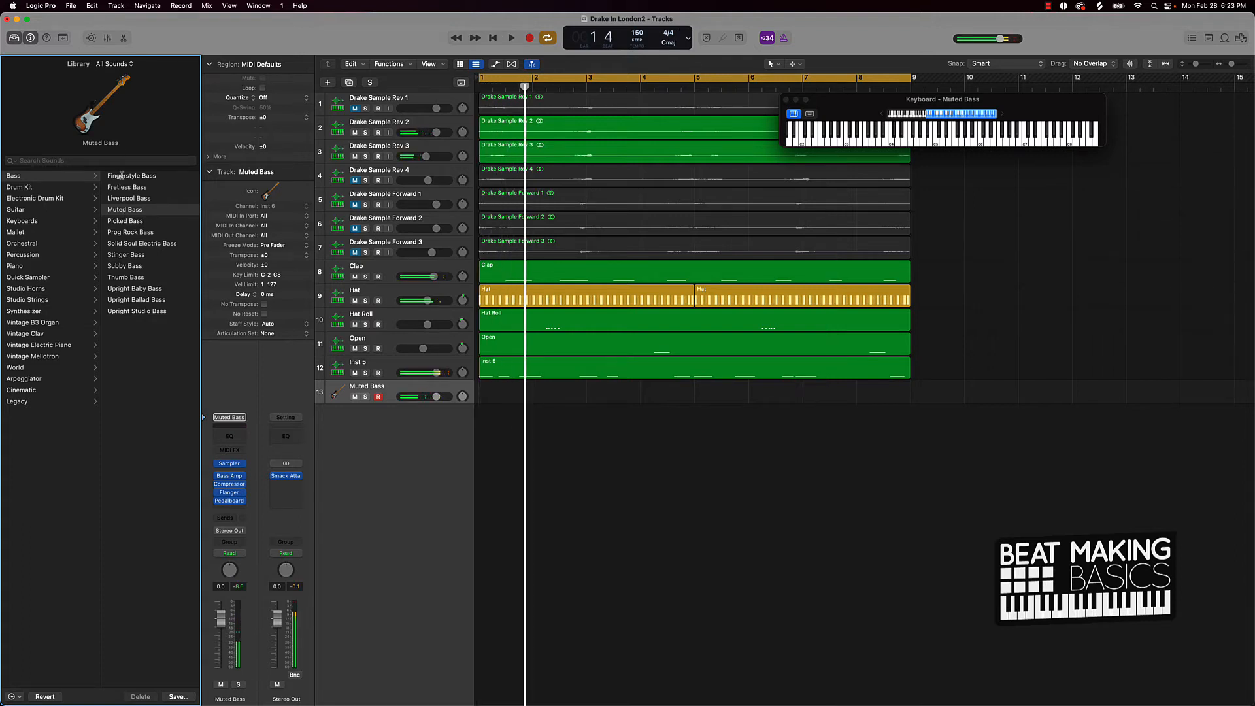
left_click_drag(357, 133, 355, 157)
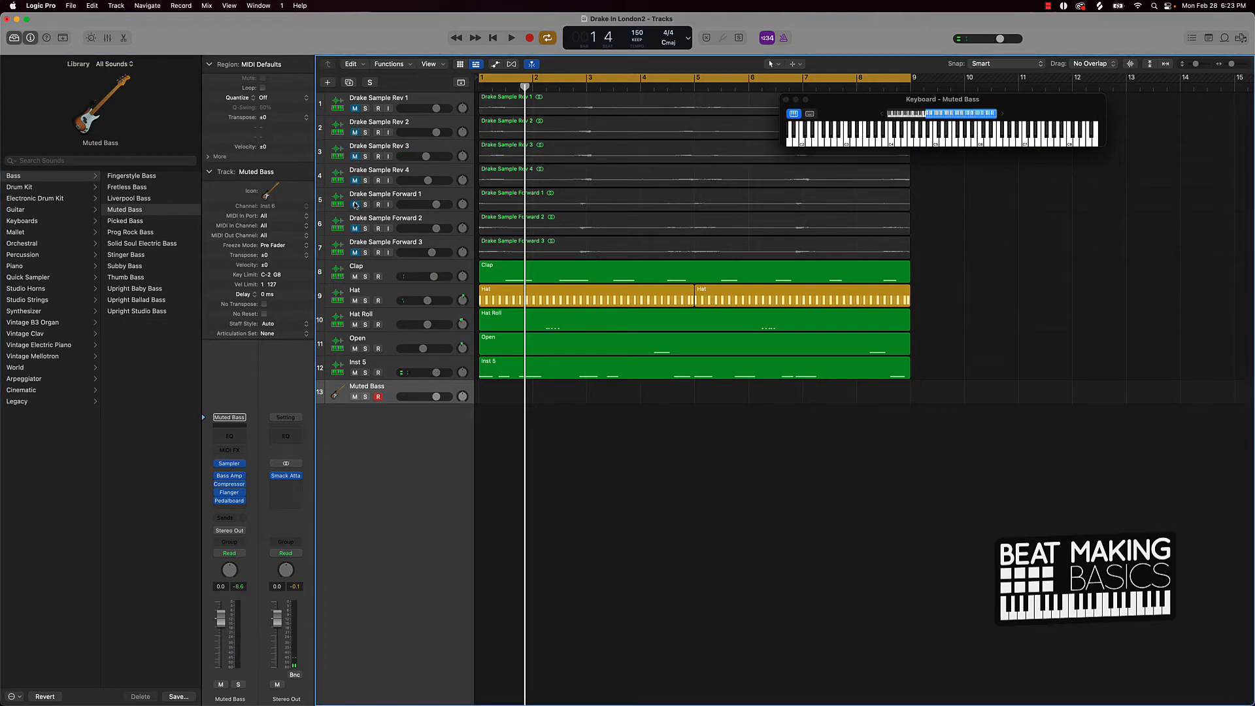
left_click(355, 204)
key("space")
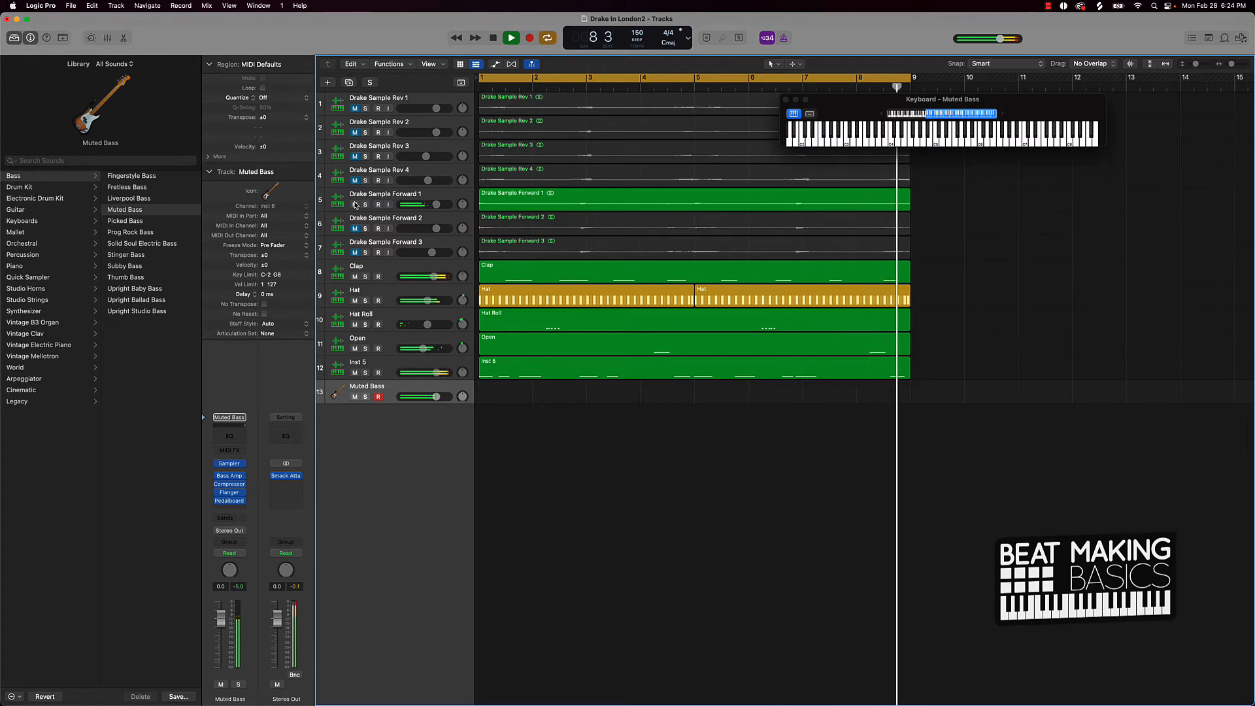
key("space")
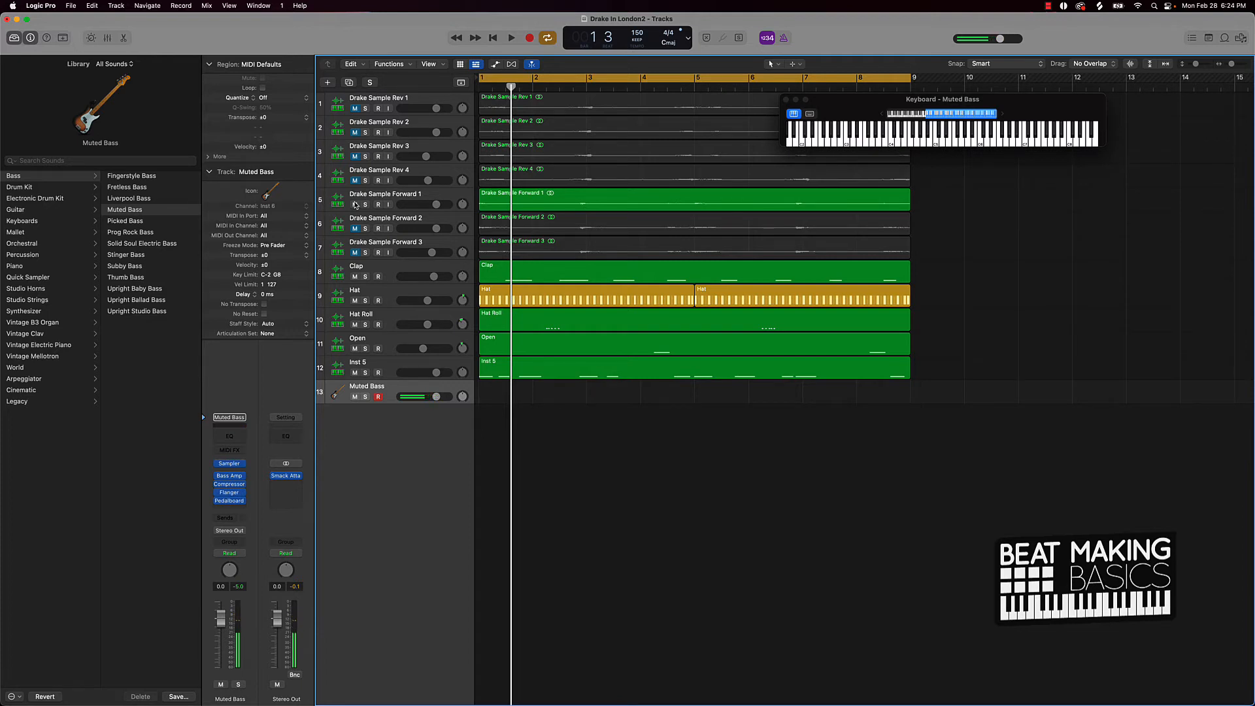
Record a bass line on the Muted Bass track over the eight-bar loop
key("r")
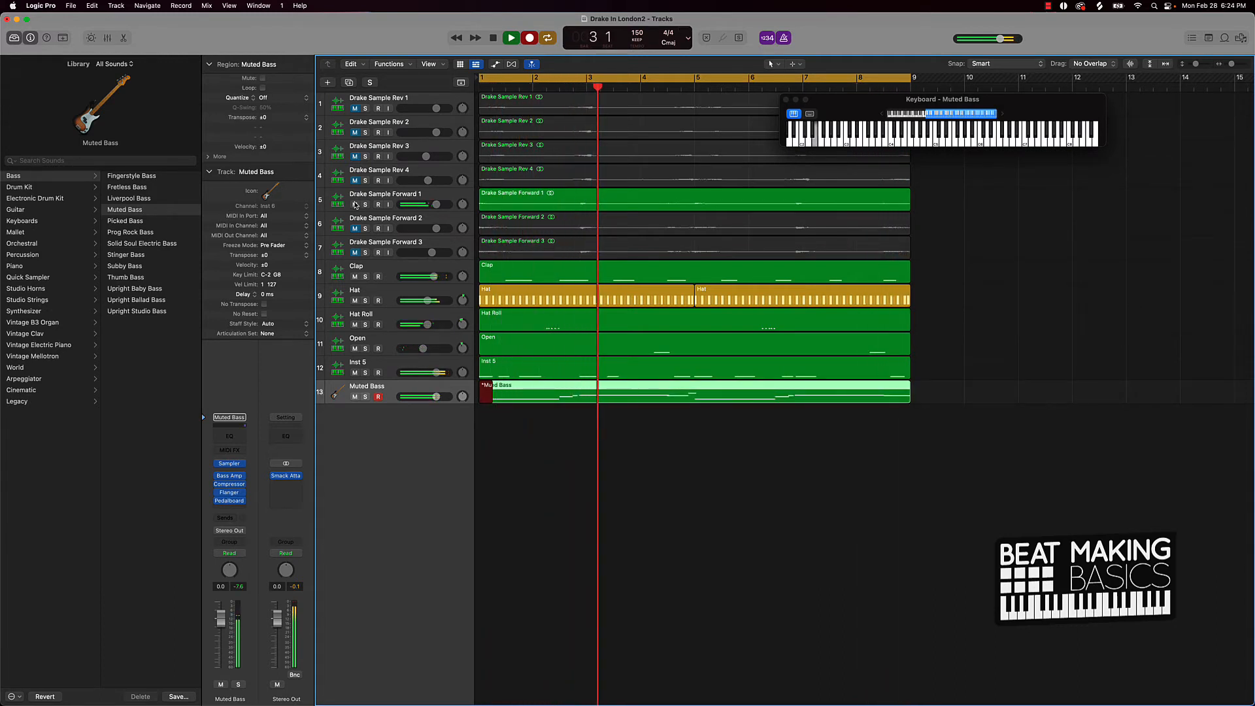
key("space")
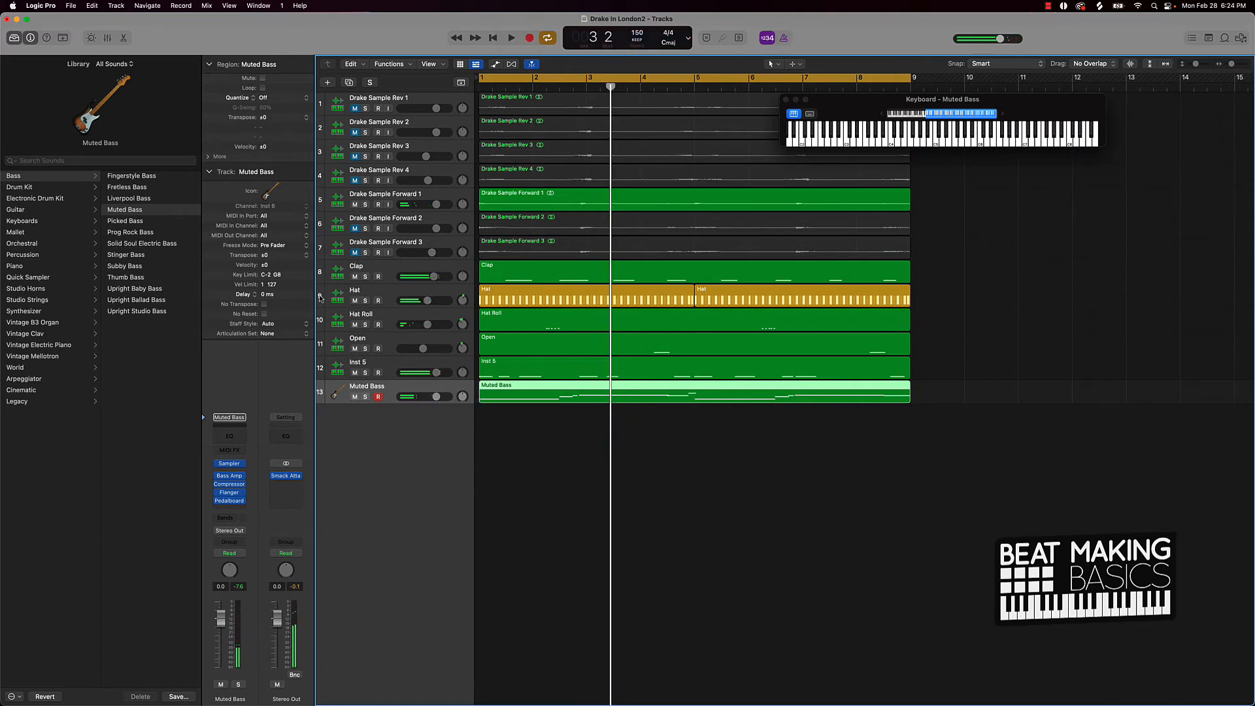
Duplicate the Muted Bass track, mute the original, and record a second bass line on the duplicate
key("super+d")
left_click(355, 397)
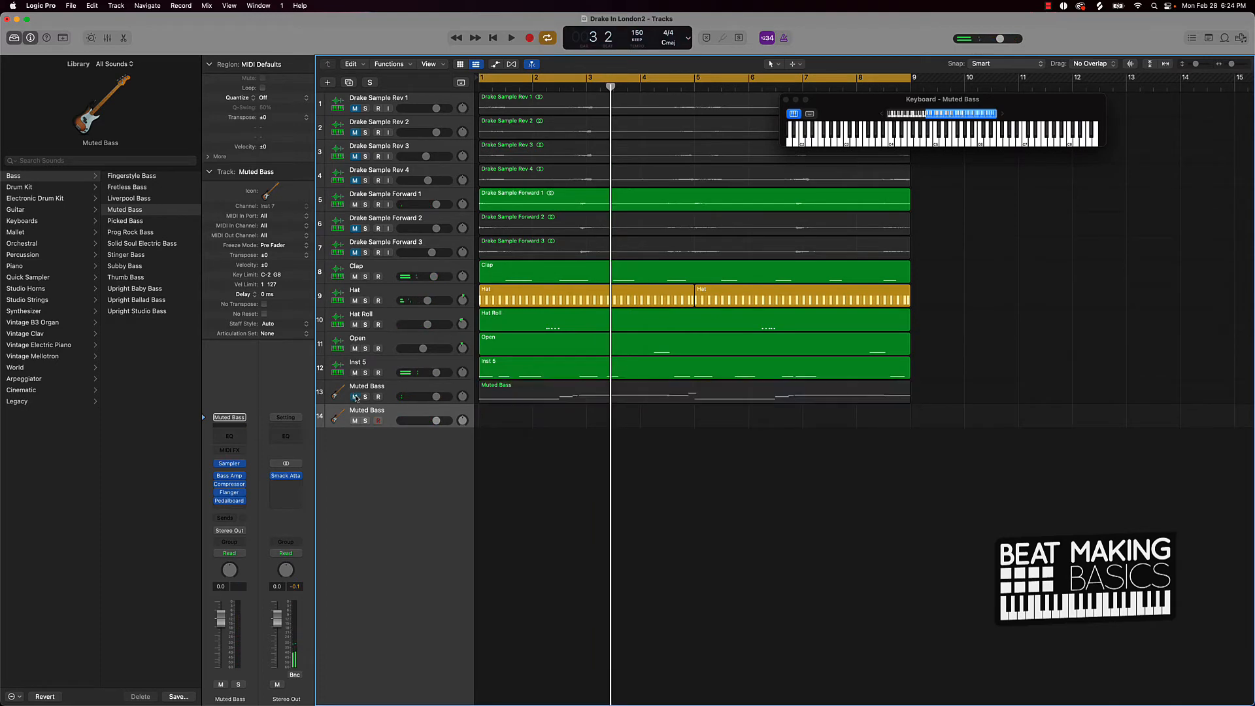
key("r")
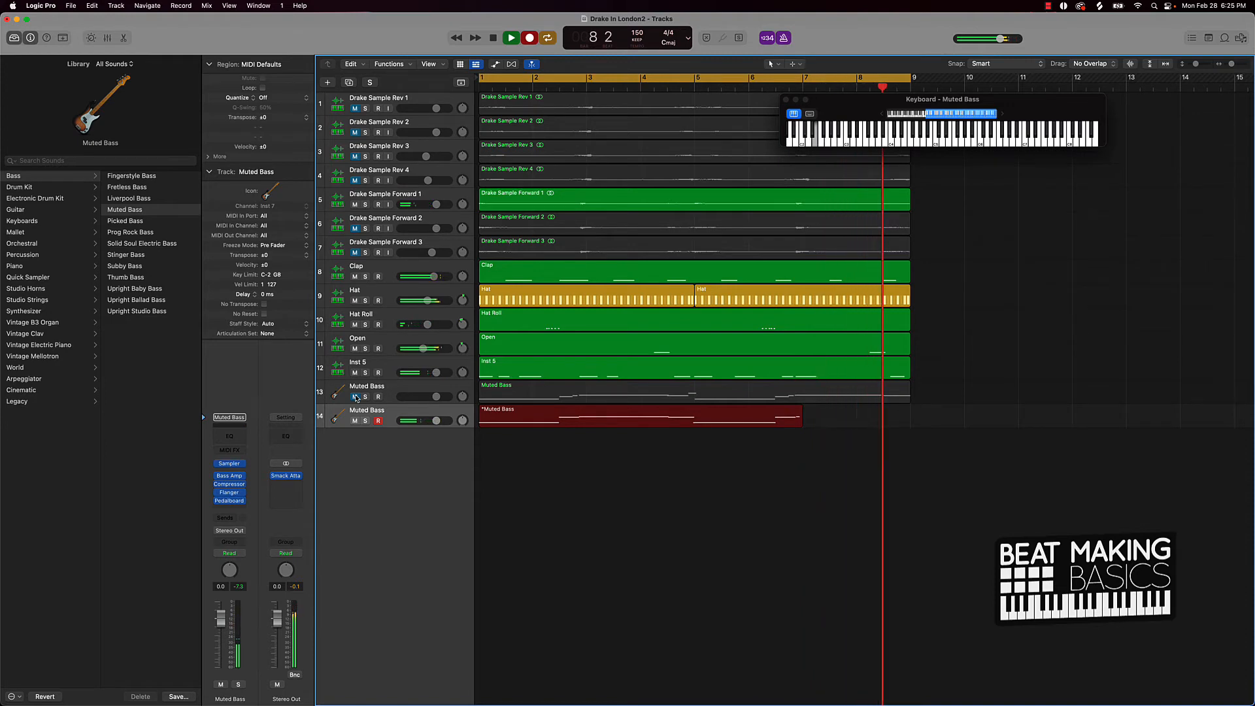
key("space")
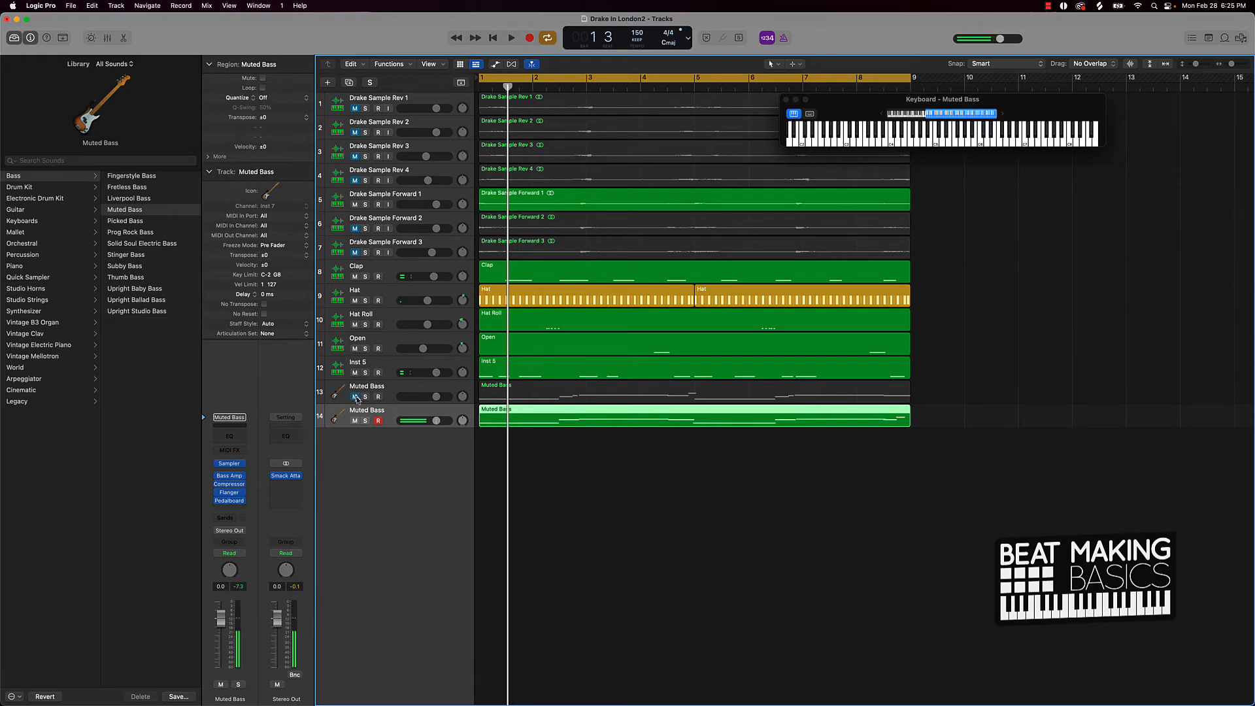
Play back the second bass take in the Piano Roll and examine its notes through the end of the loop
key("space")
key("p")
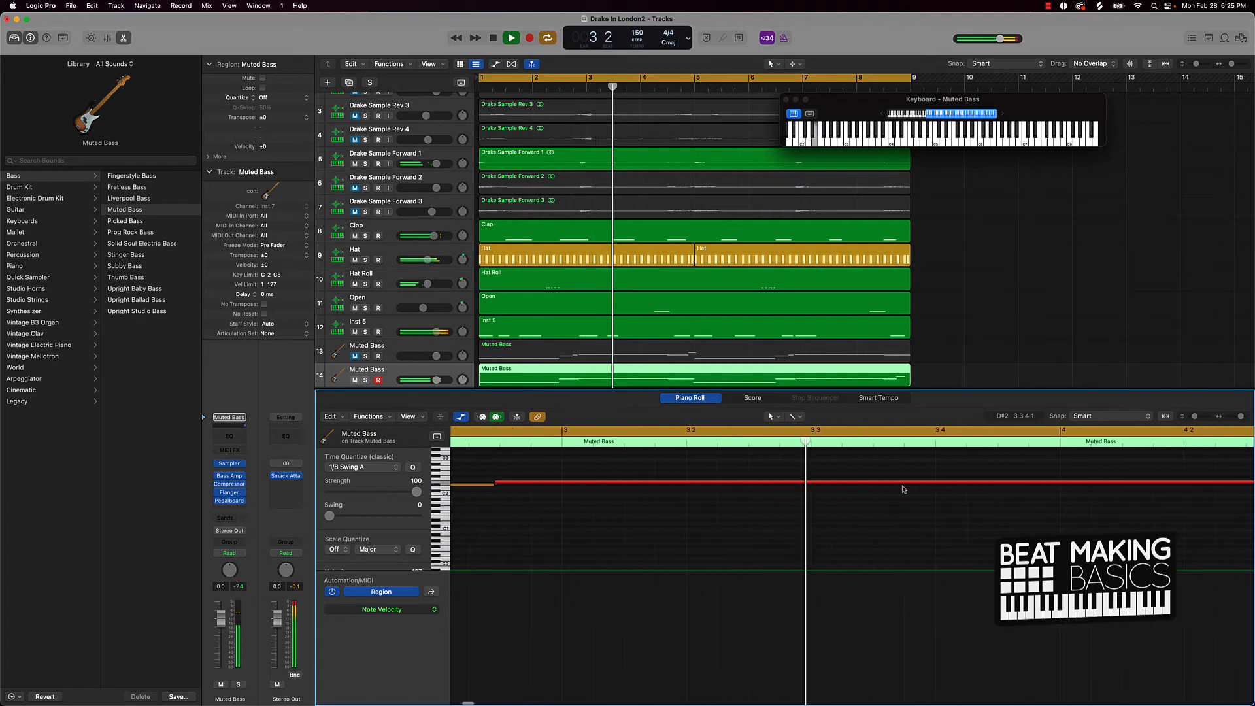
key("space")
left_click(657, 484)
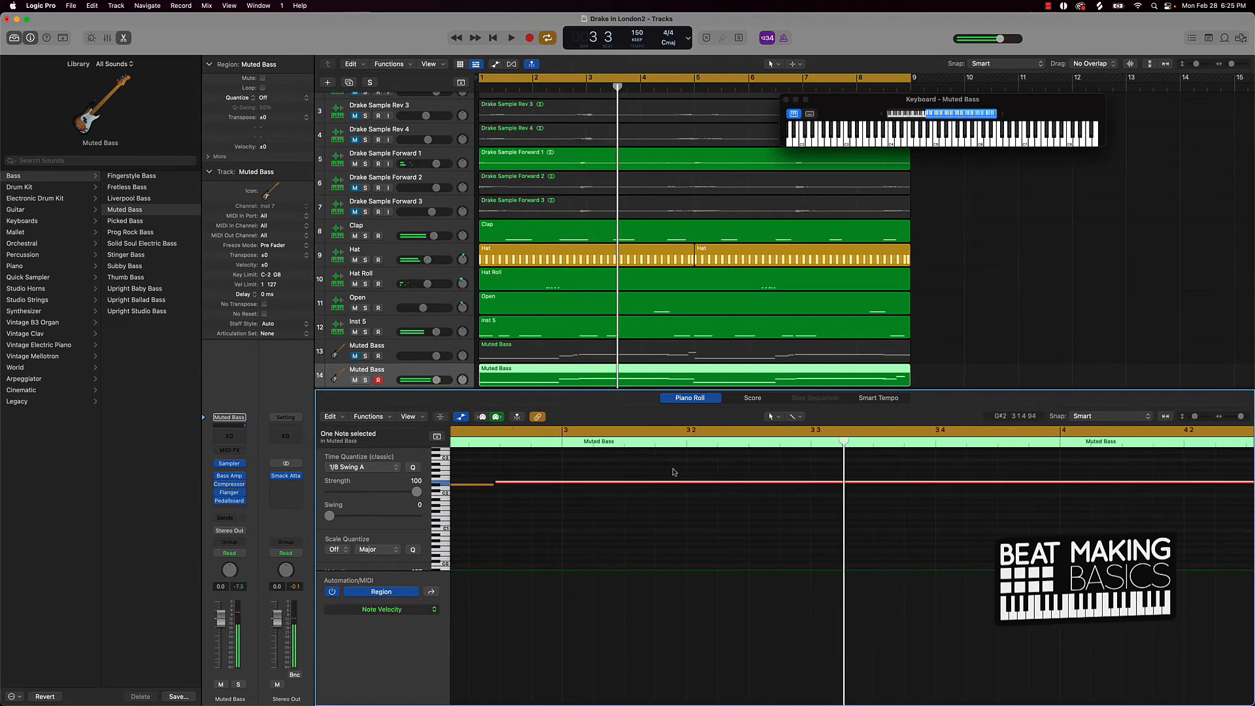
scroll(674, 472, "right", 10)
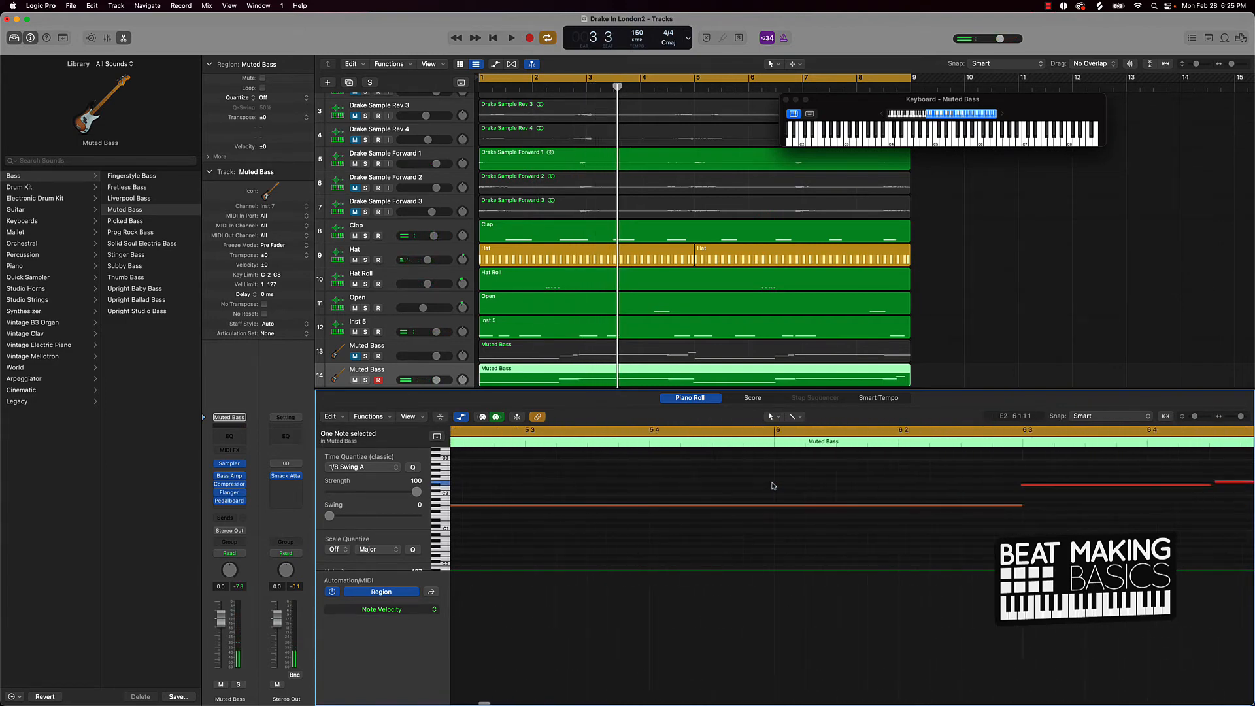
scroll(773, 486, "right", 10)
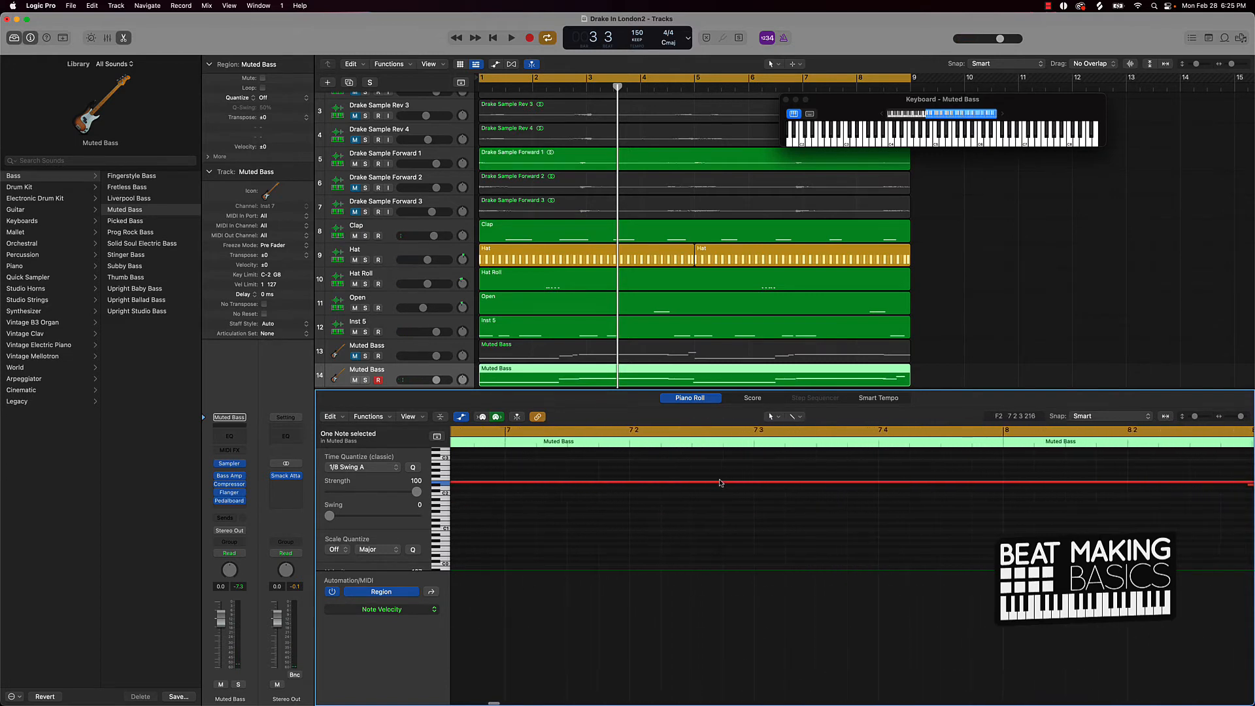
scroll(720, 483, "down", 5)
double_click(628, 443)
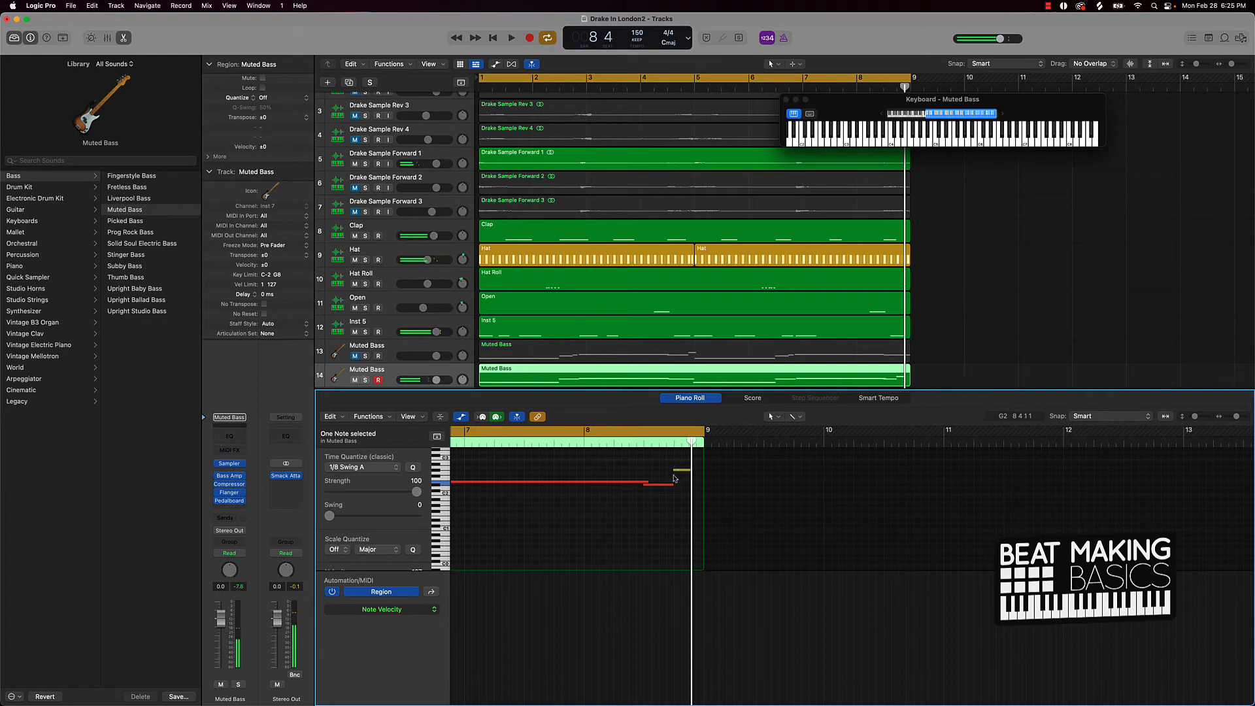
Extend all notes of the second bass take to the following notes with Force Legato, and raise their velocities to the maximum
key("super+a")
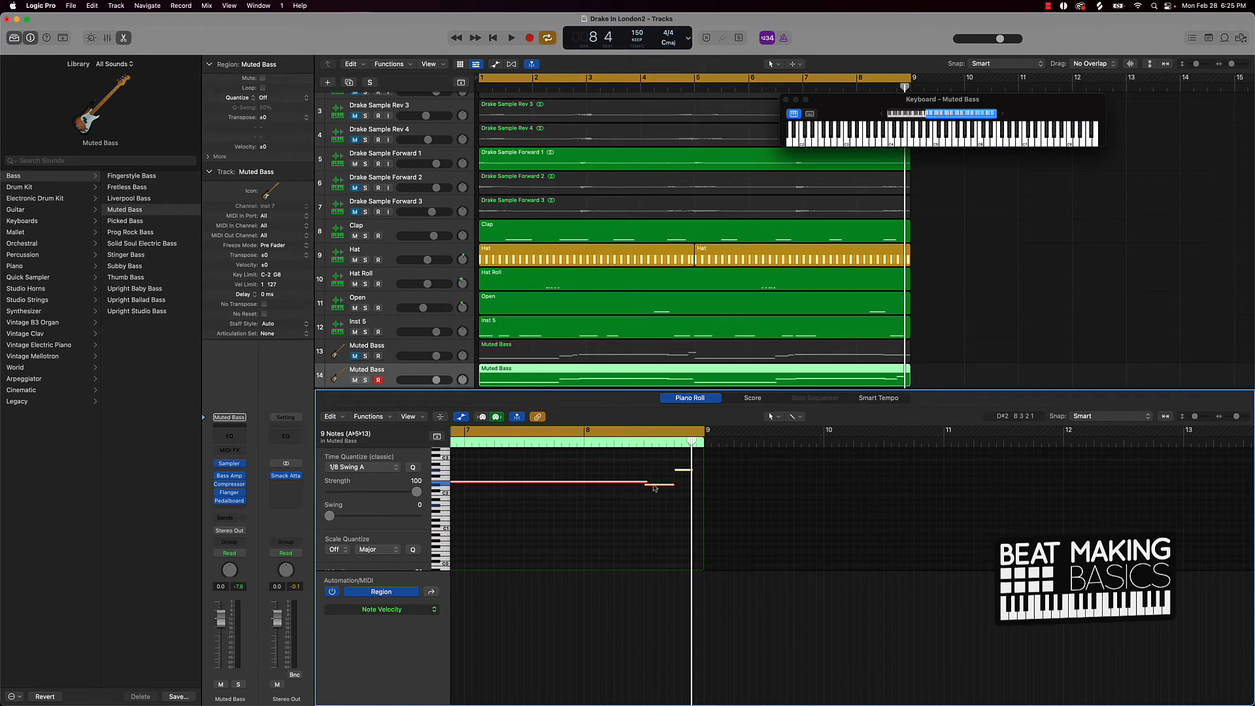
right_click(654, 487)
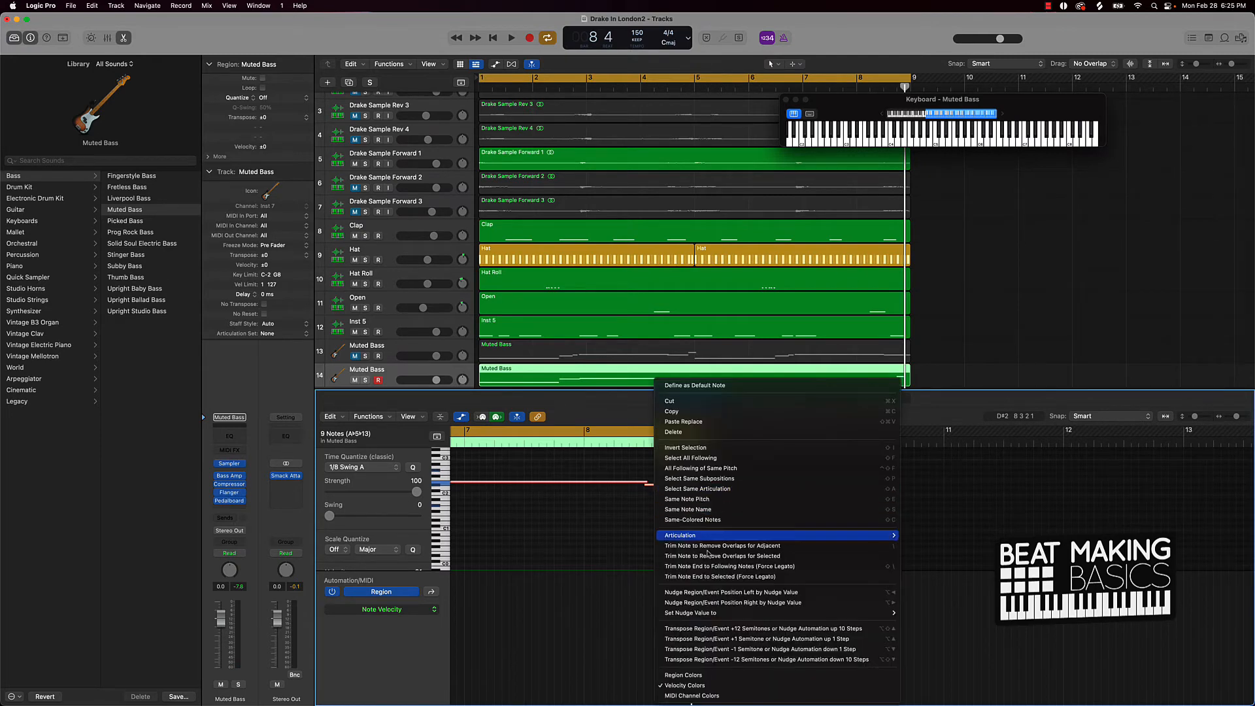
left_click(720, 568)
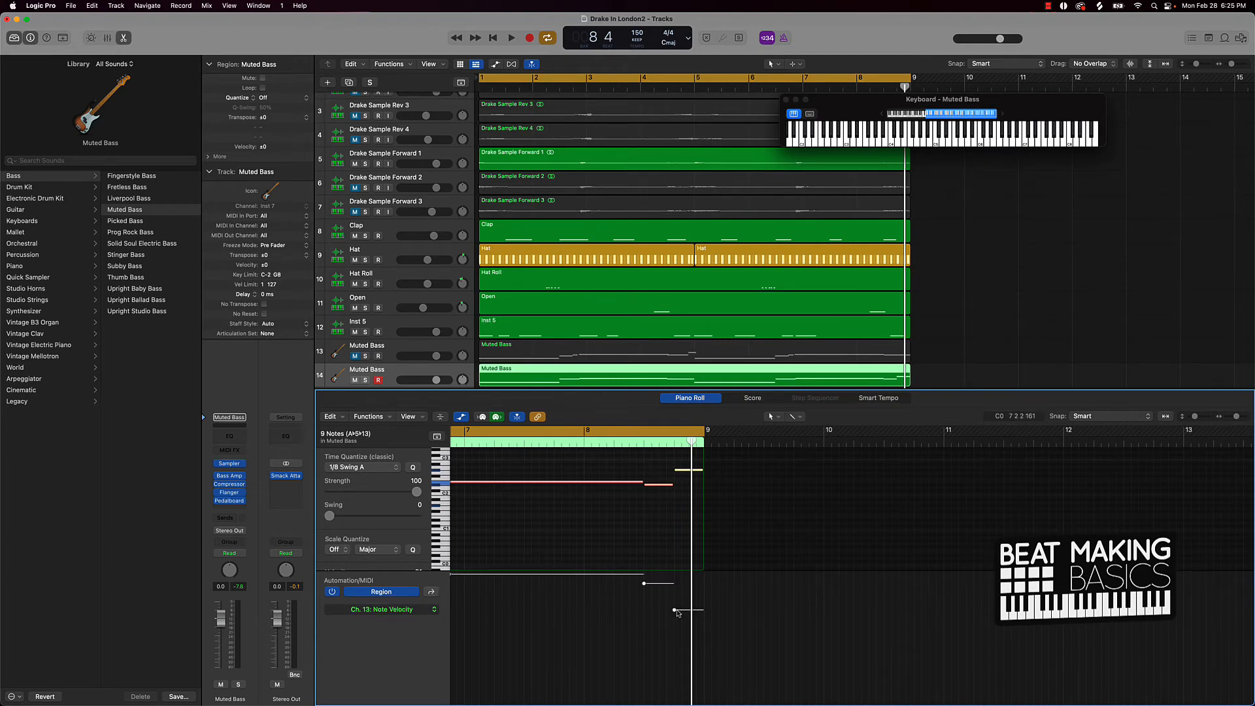
left_click_drag(674, 611, 662, 421)
scroll(559, 551, "left", 10)
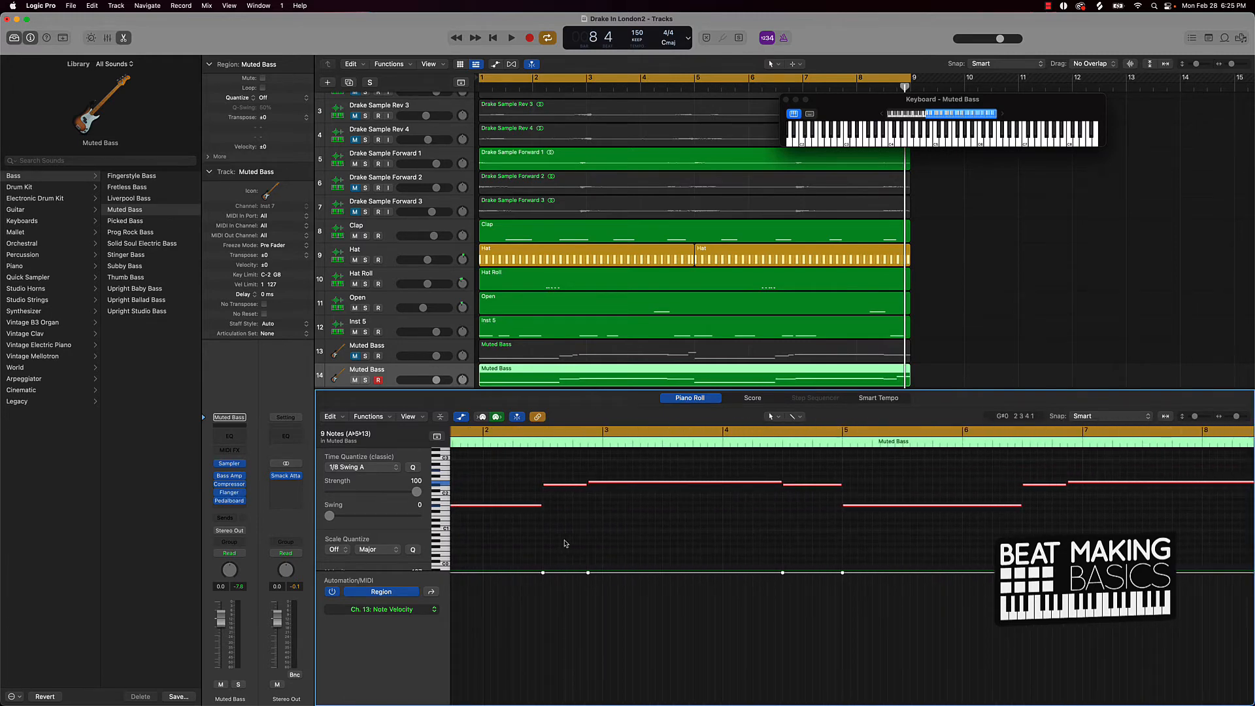
Play back the second bass take to its end, lengthen the second-to-last note slightly and start the final note later
key("space")
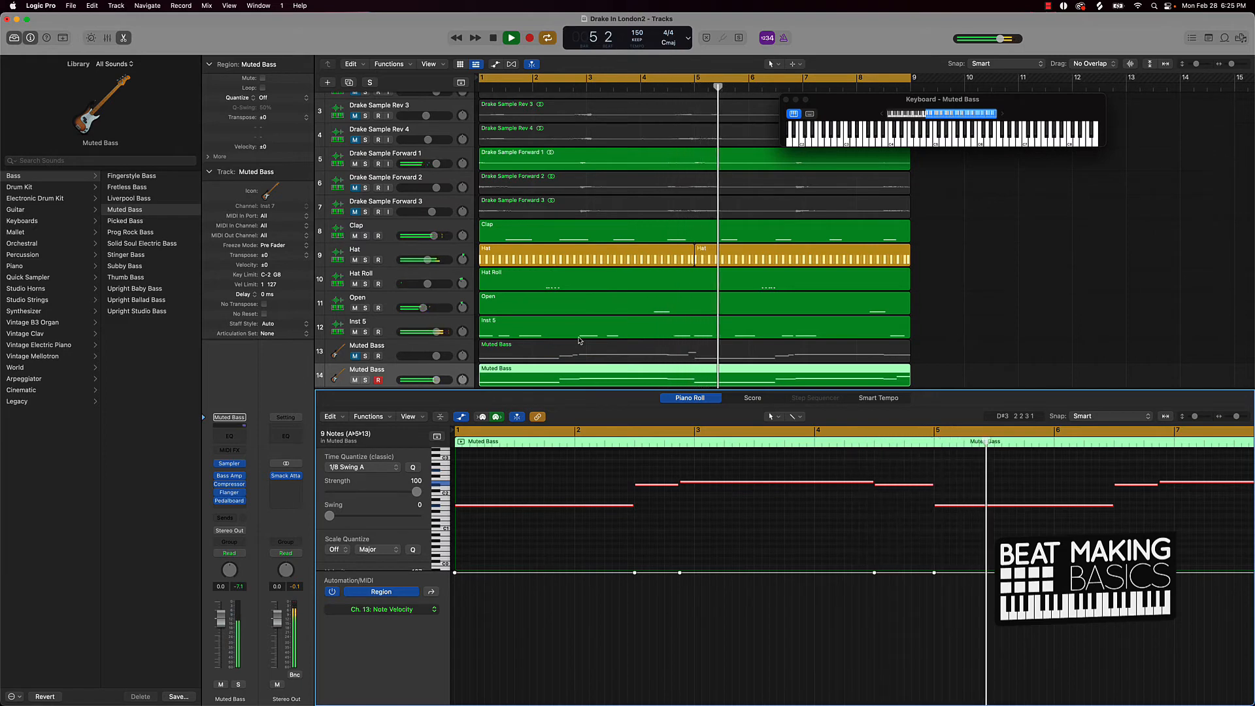
scroll(833, 488, "right", 7)
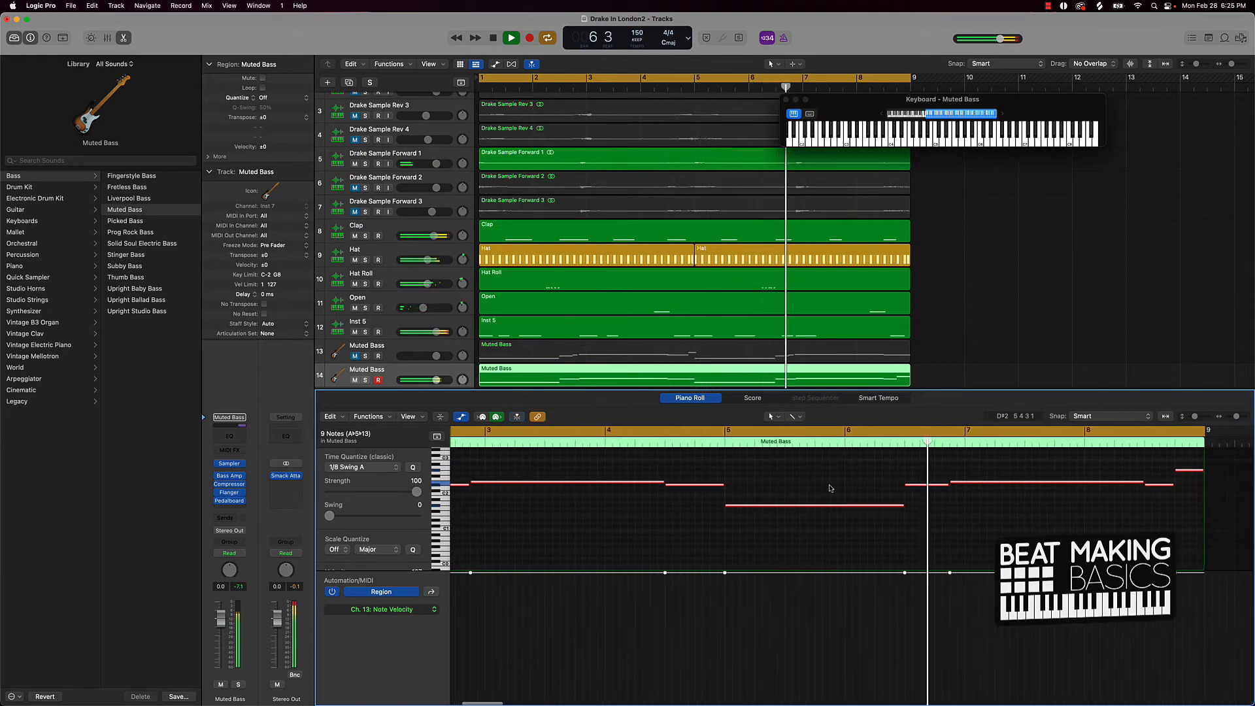
scroll(825, 486, "right", 3)
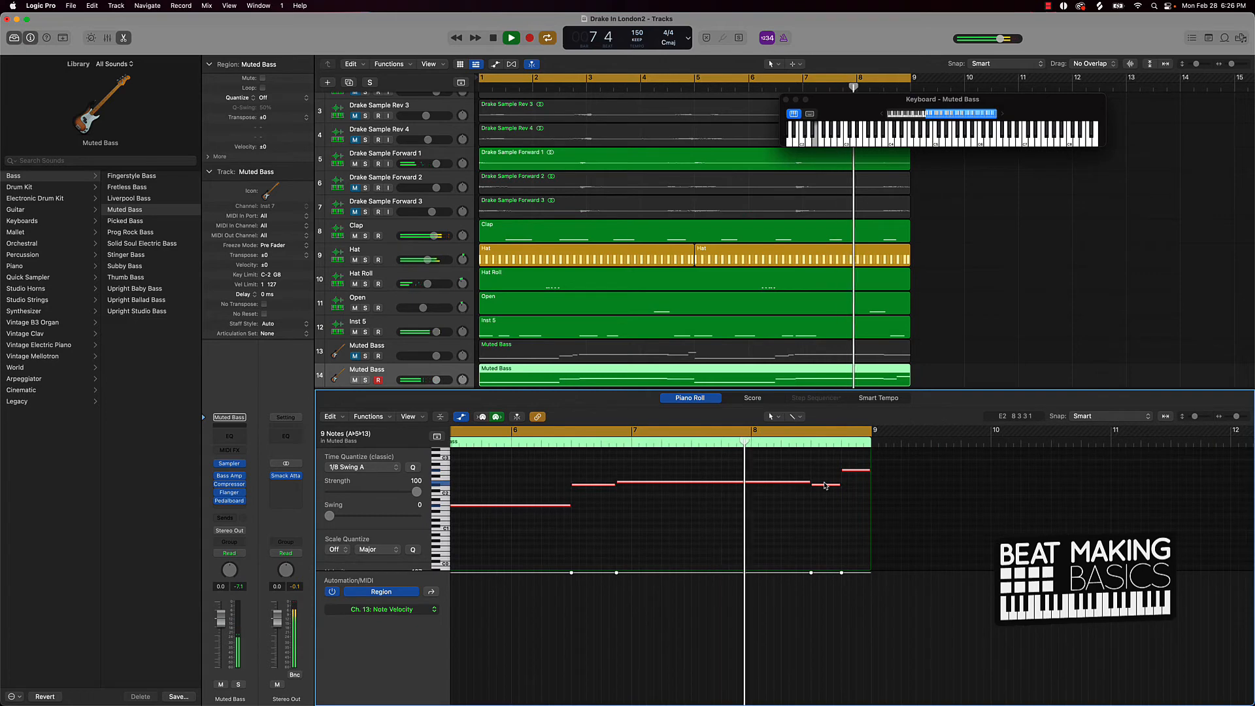
key("space")
left_click(857, 485)
left_click_drag(846, 471, 853, 469)
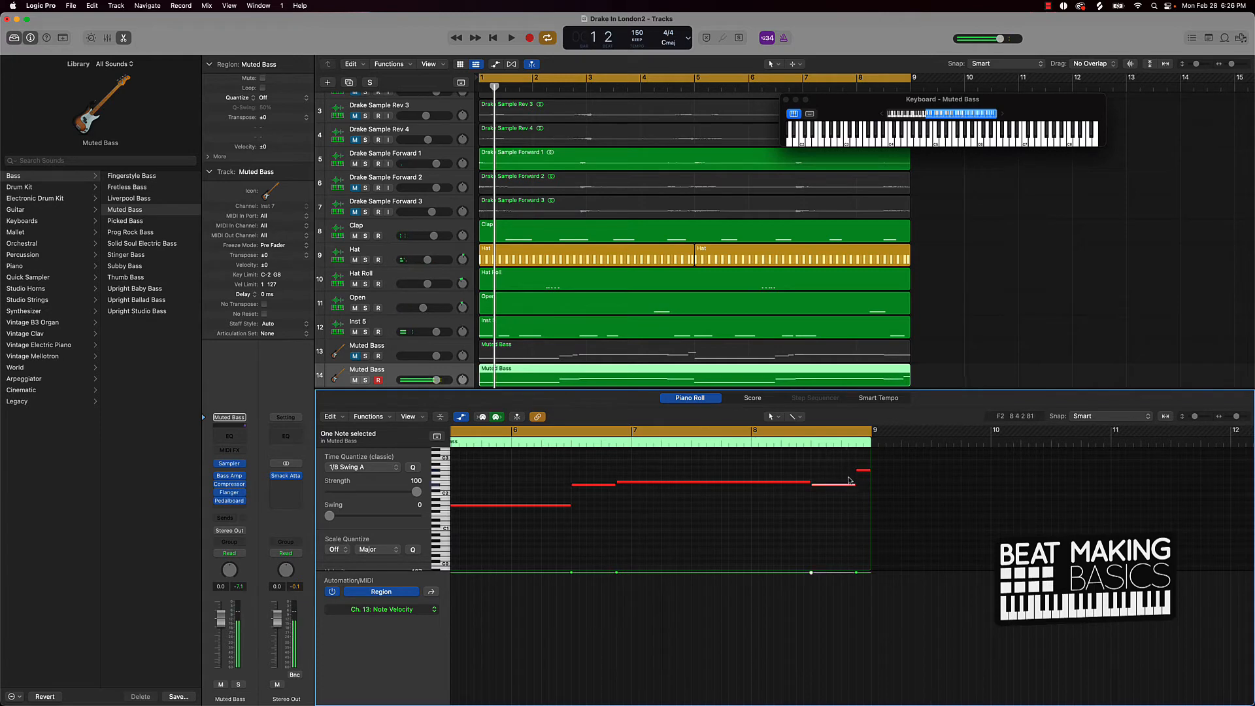
Check the edited second bass take from the start, rename its track as Bass 1 and mute it
double_click(600, 442)
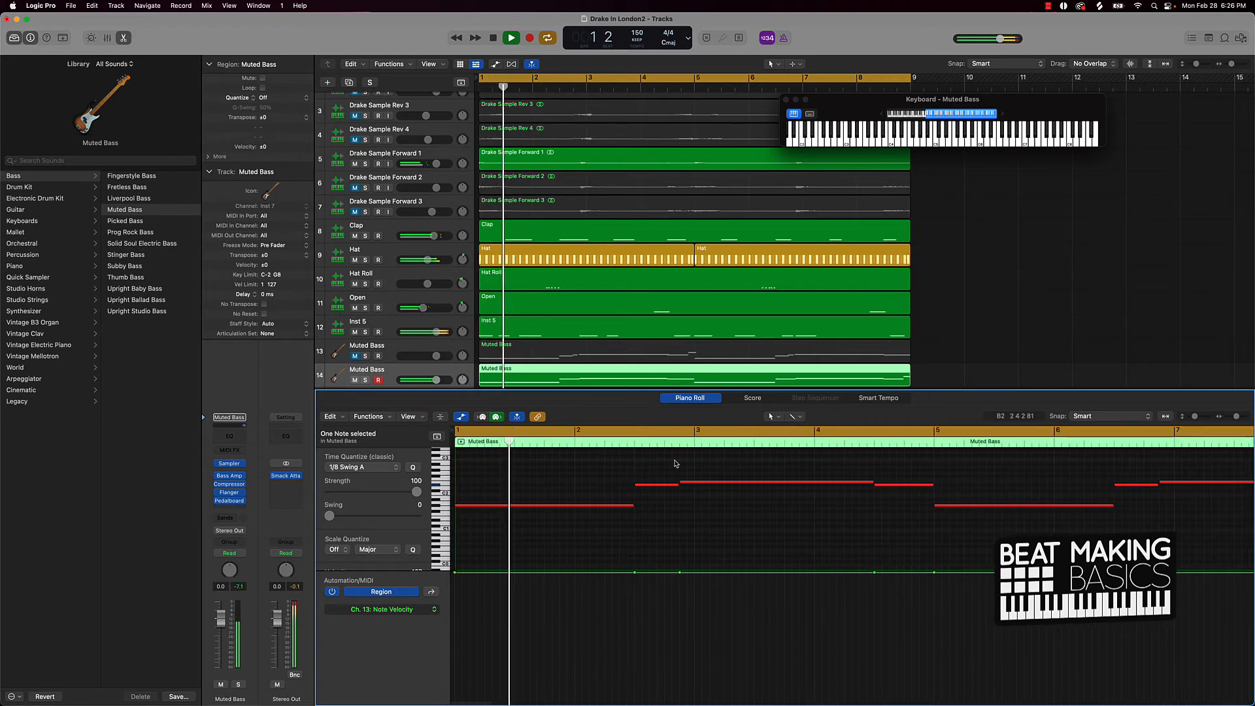
left_click(676, 464)
key("space")
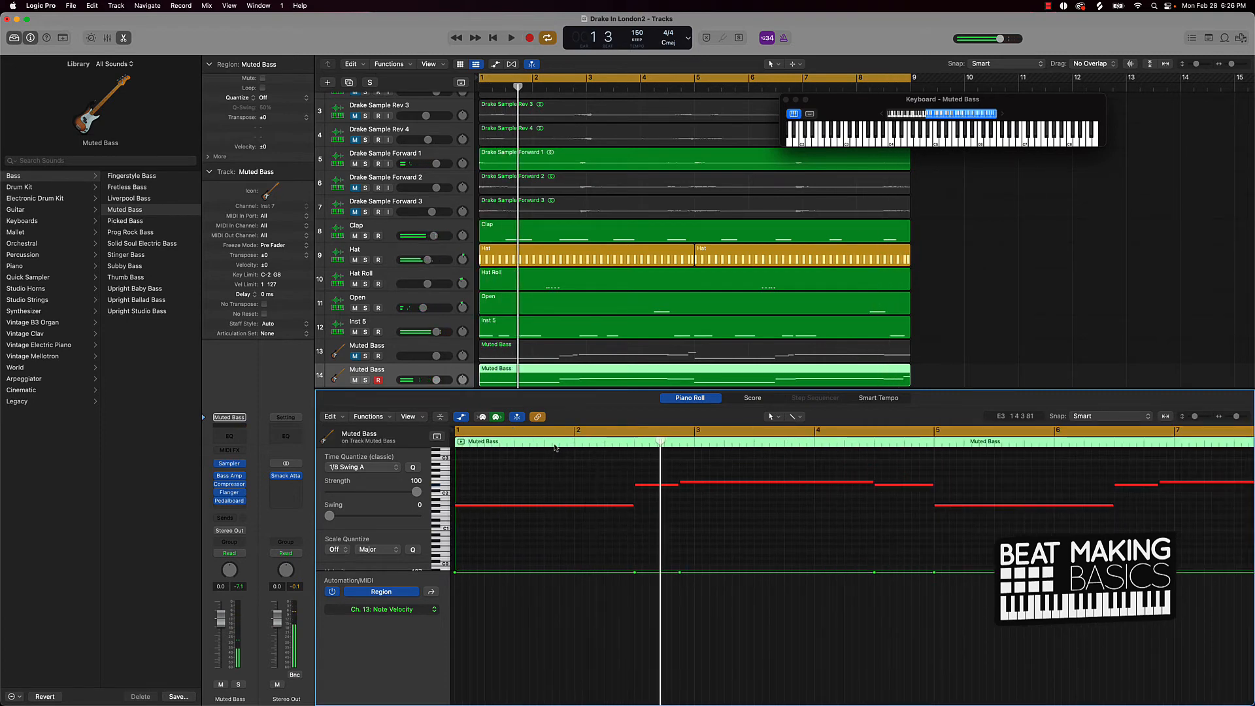
double_click(372, 370)
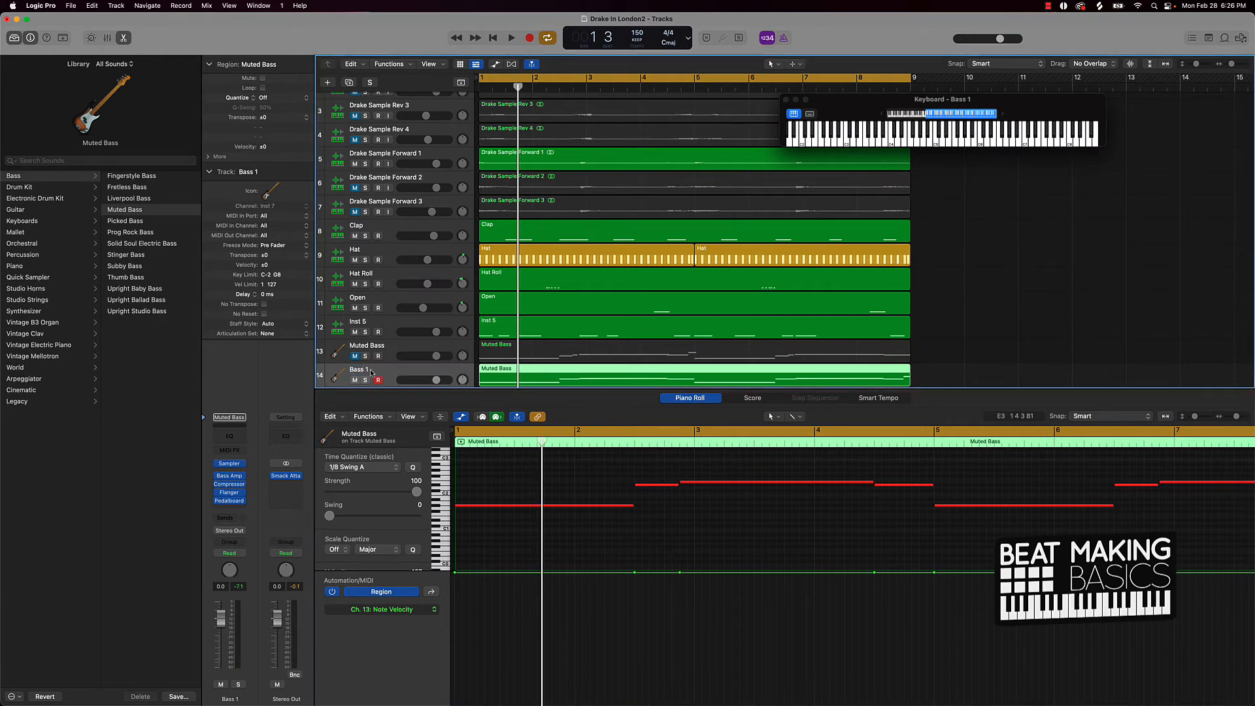
Quantize the first bass take to 1/8 Swing A with Force Legato on all notes, and raise their velocities to the maximum
left_click(398, 348)
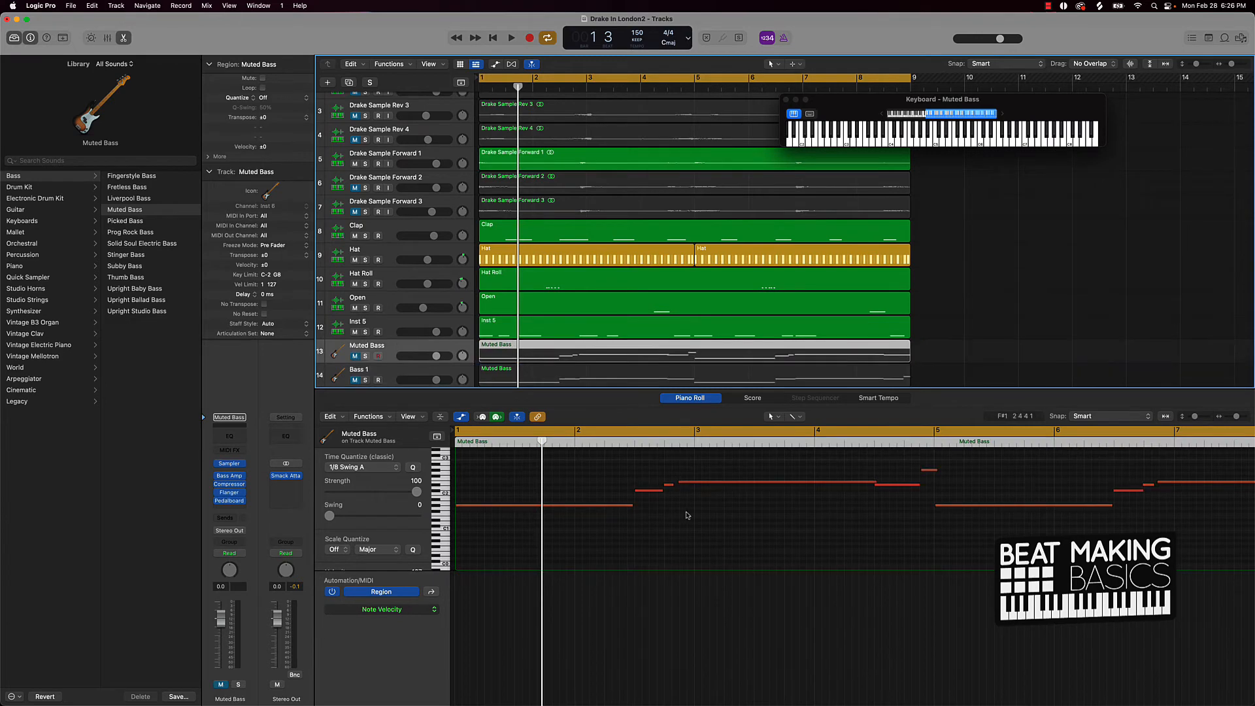
key("super+a")
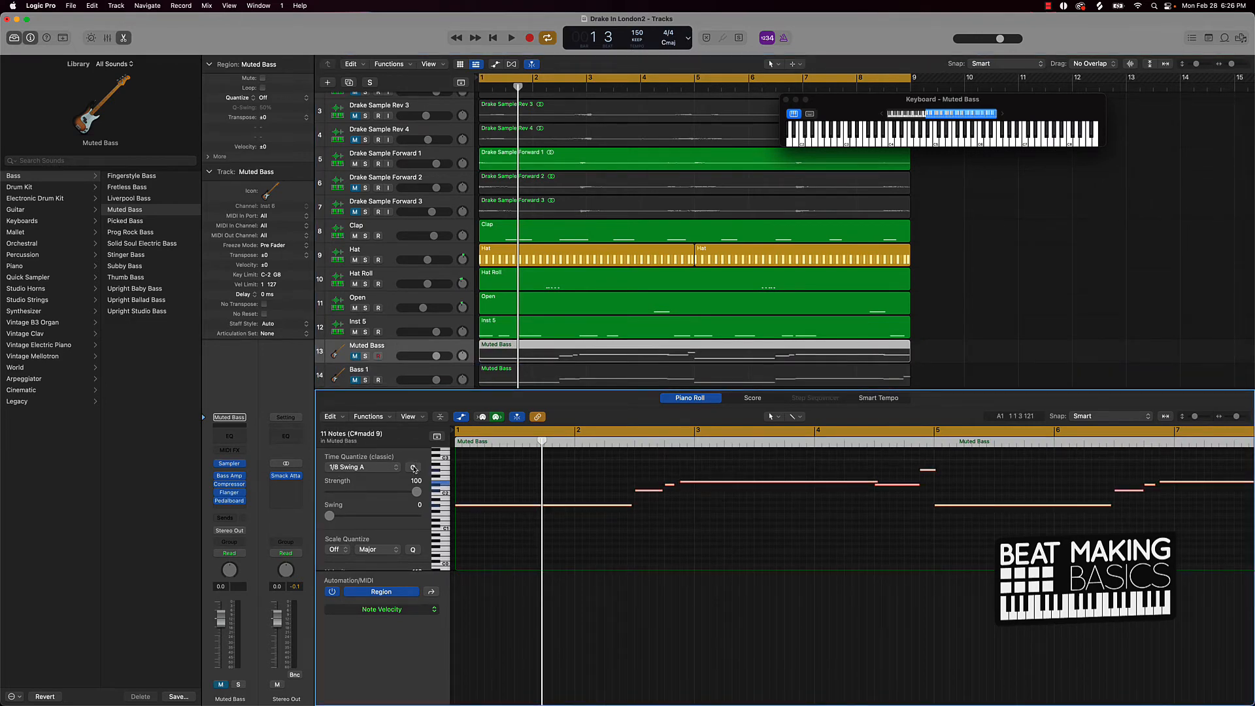
right_click(612, 508)
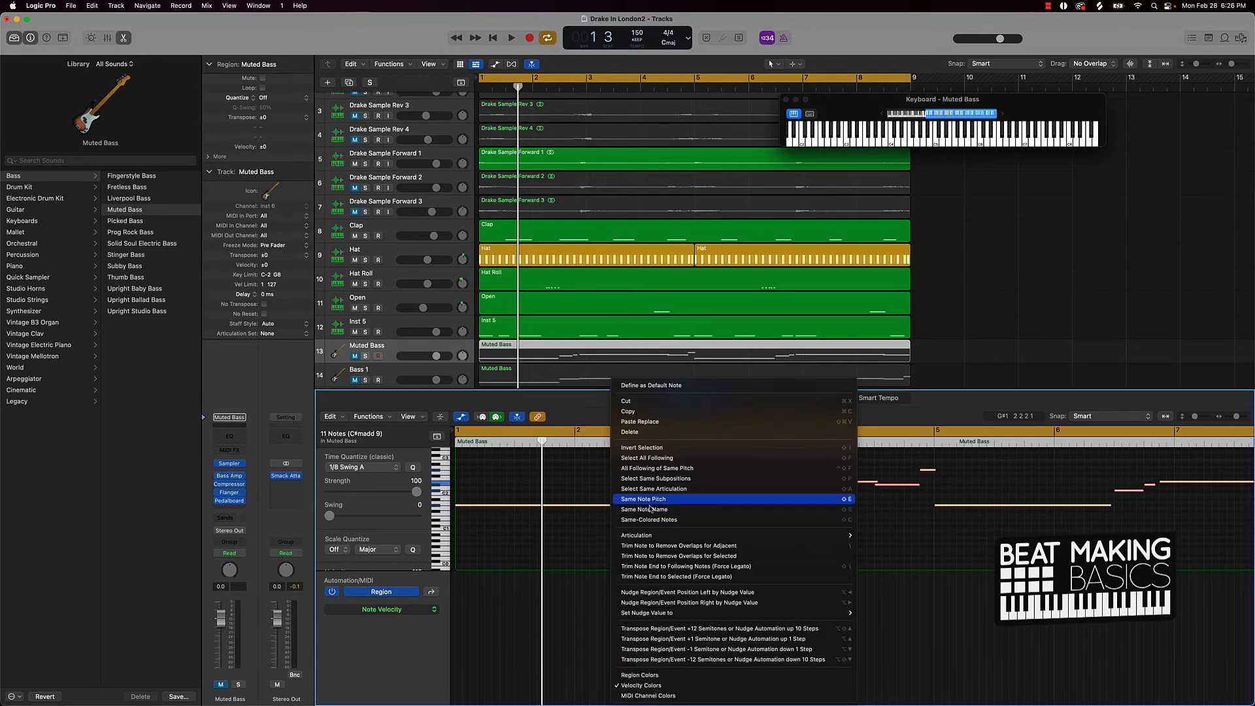
left_click(687, 566)
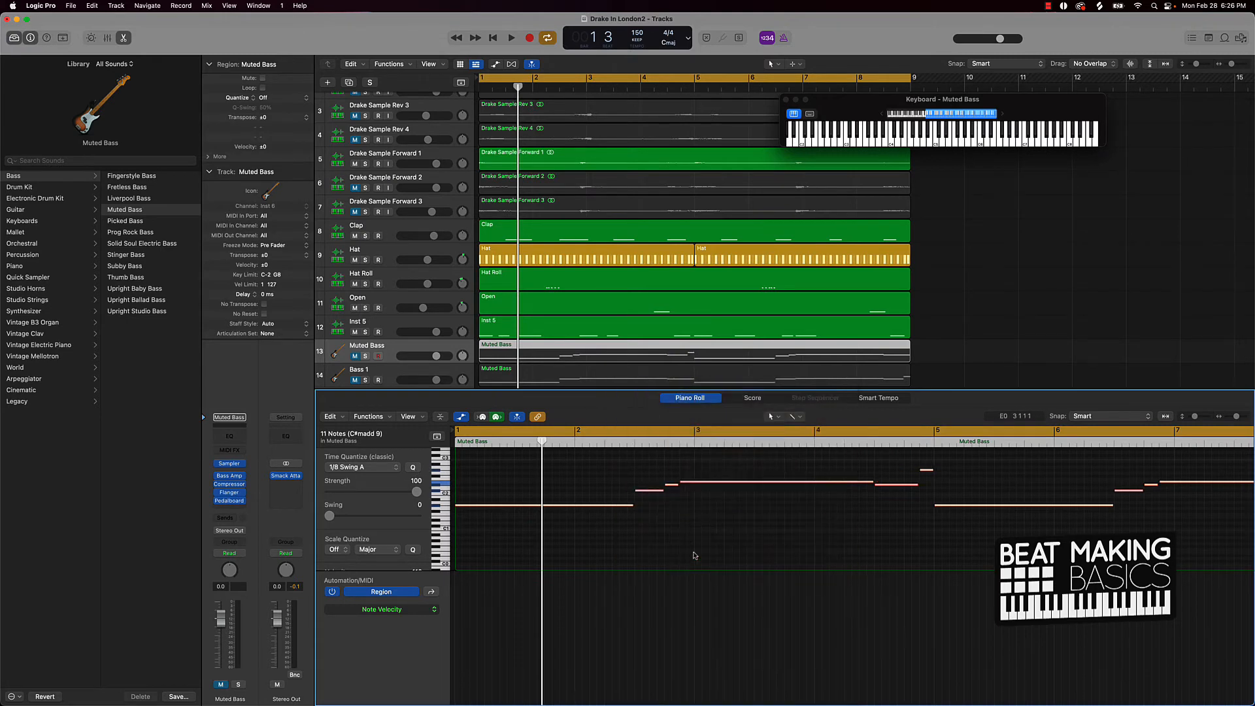
left_click(431, 592)
left_click_drag(454, 591, 457, 569)
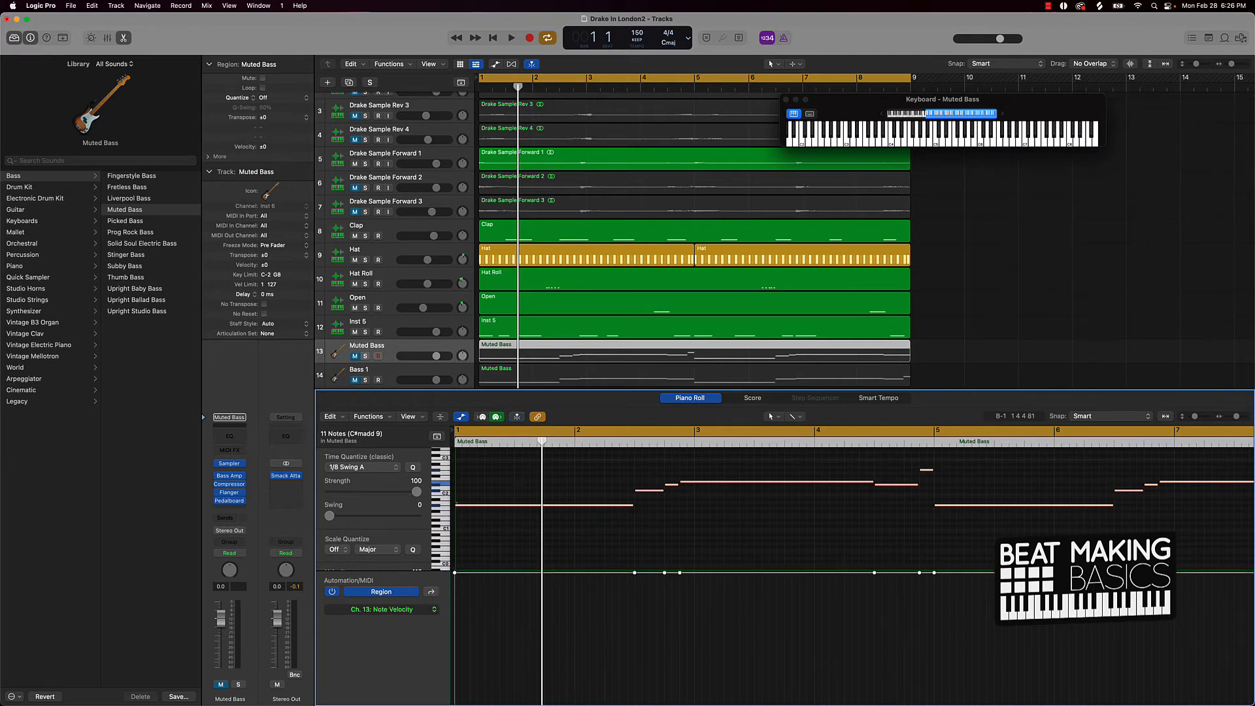
Unmute the first bass take's Muted Bass track and play it back with the beat
key("space")
key("space")
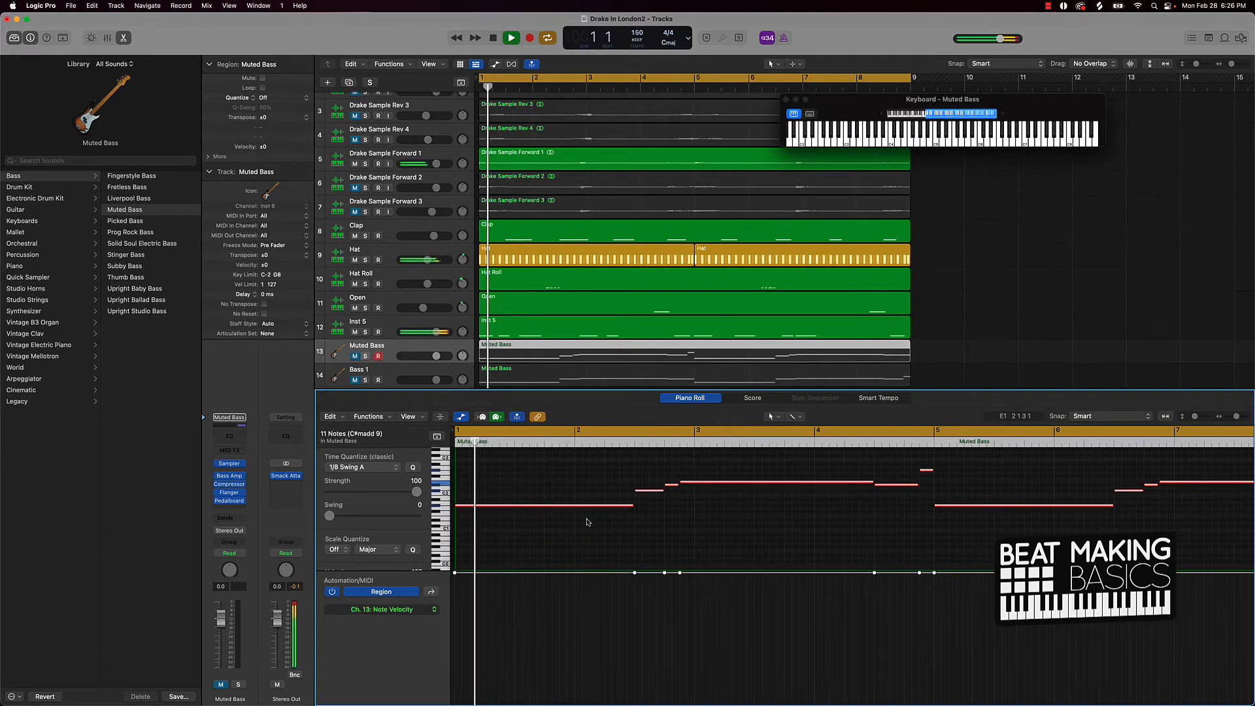
left_click(356, 356)
key("space")
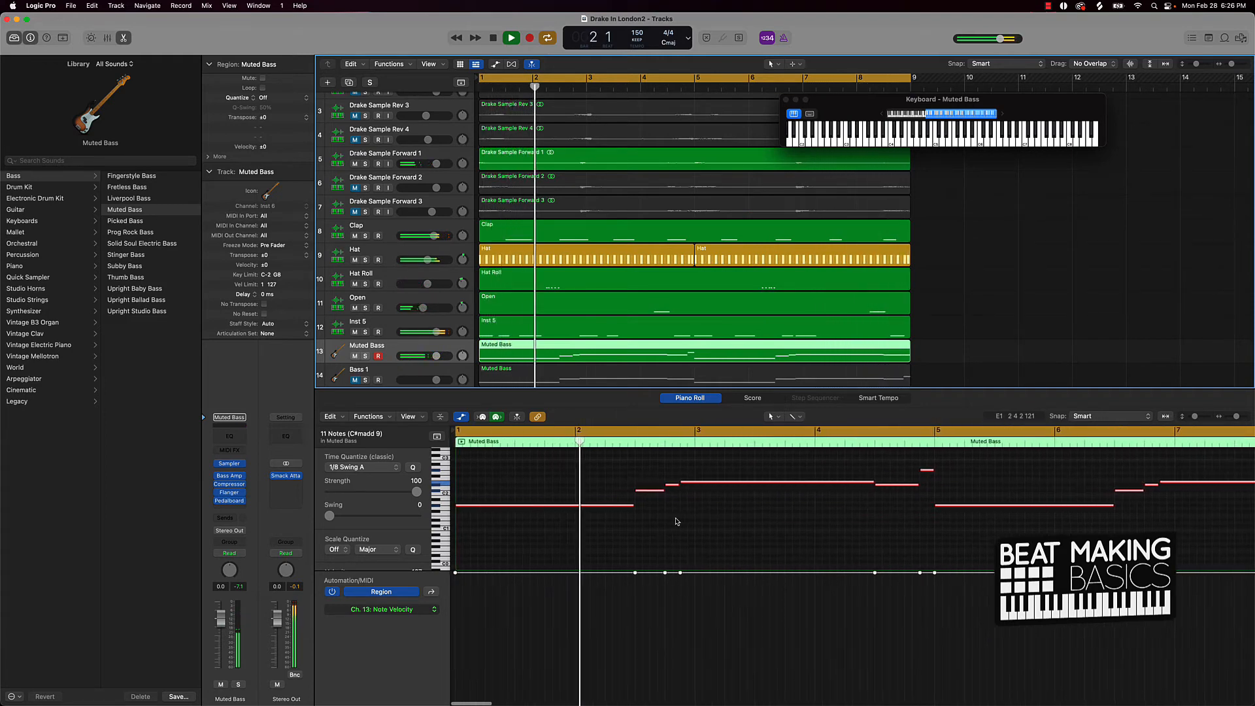
key("space")
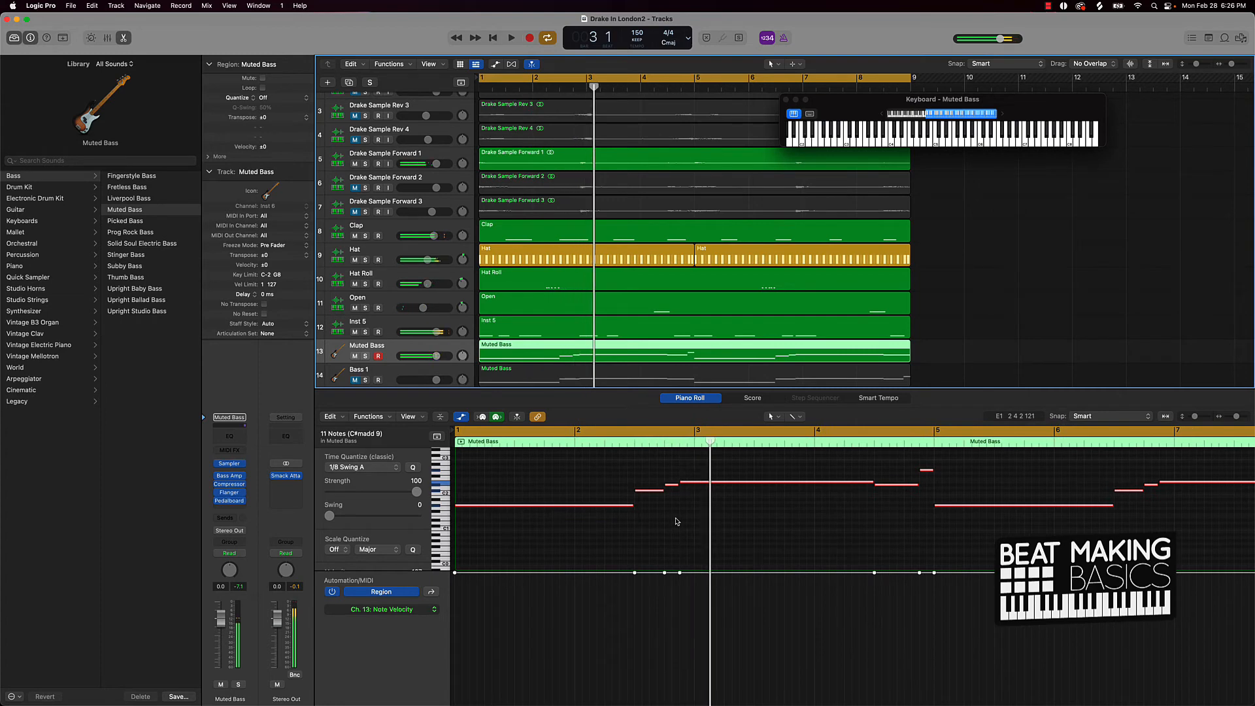
left_click(677, 521)
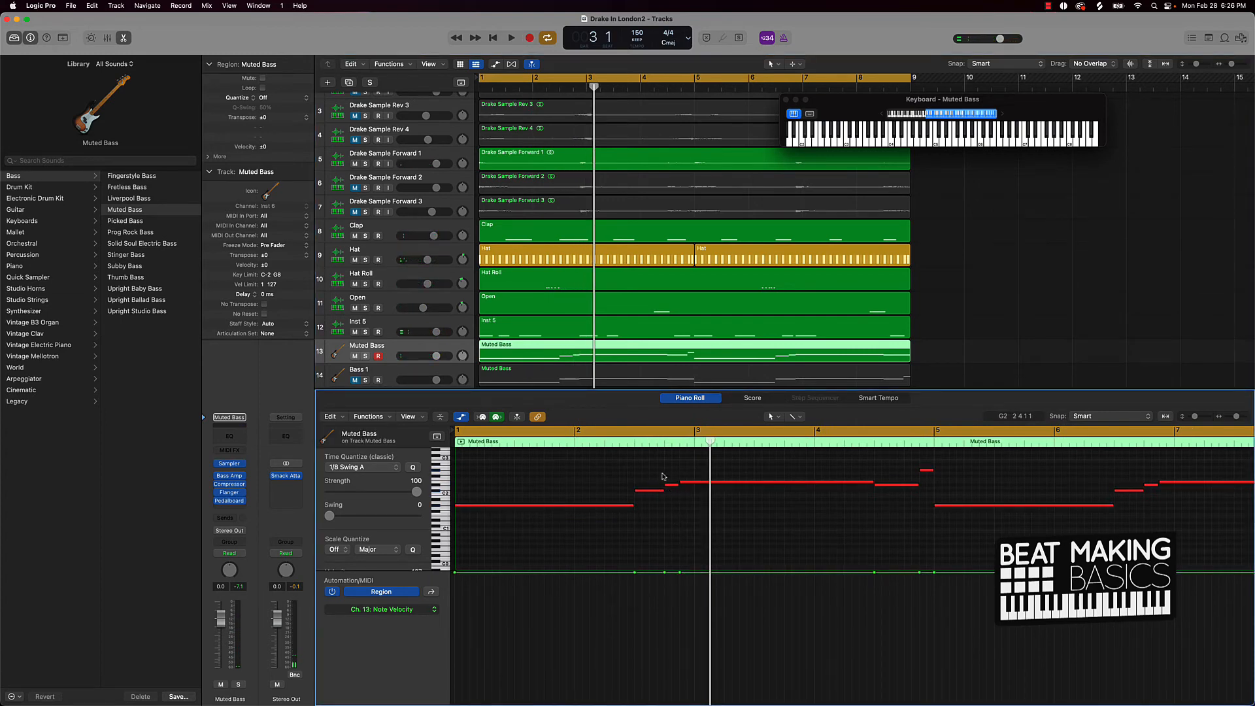
Raise the low passing notes in bars 2 and 6 of the first bass take to the following short notes' pitch, and delete those short notes
left_click(644, 491)
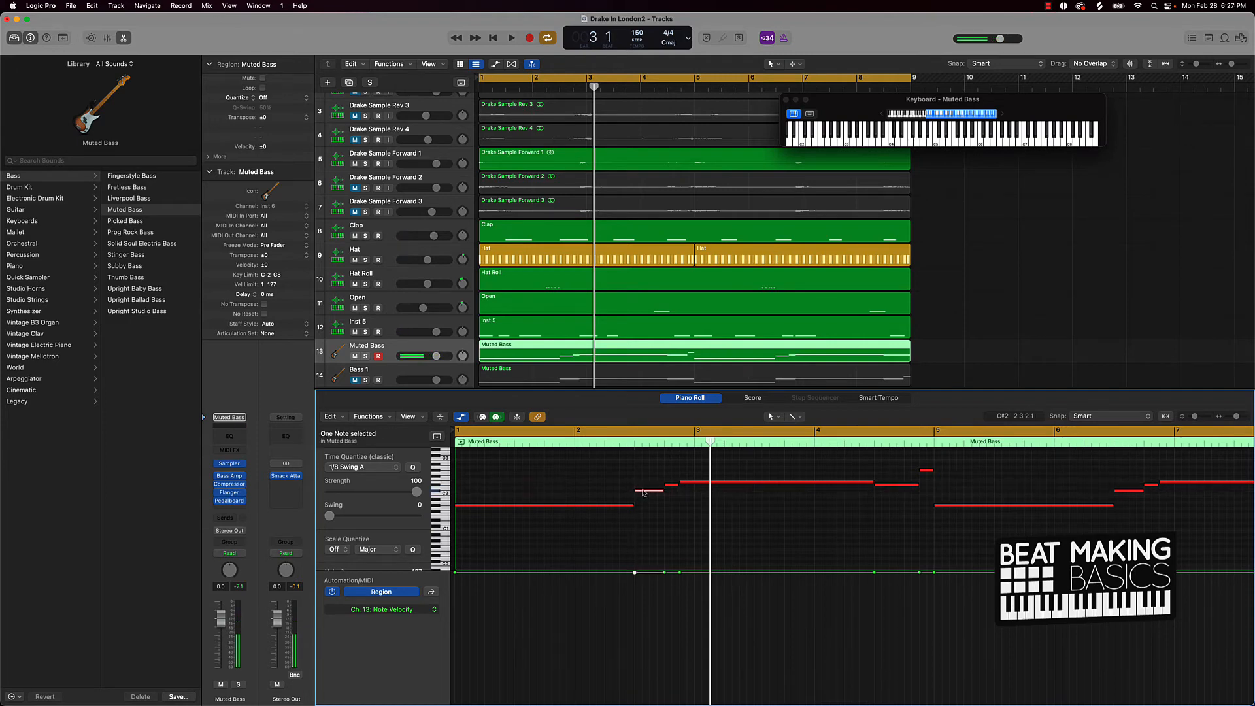
key("space")
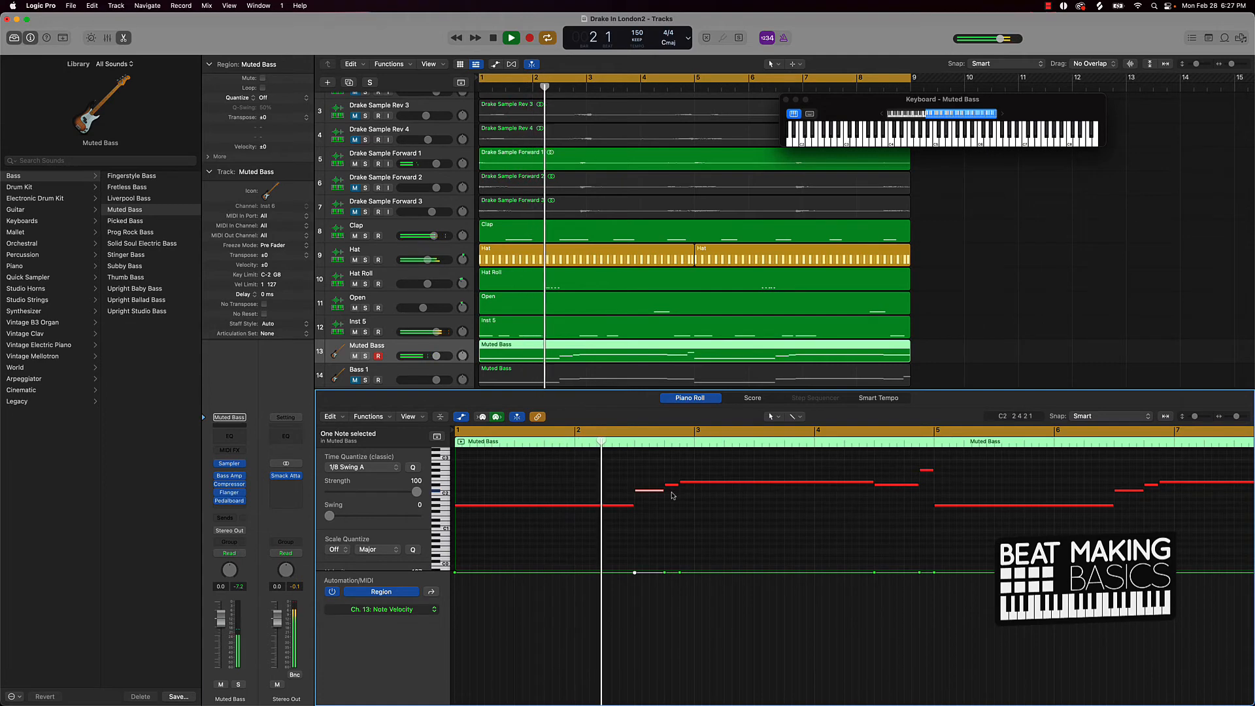
key("space")
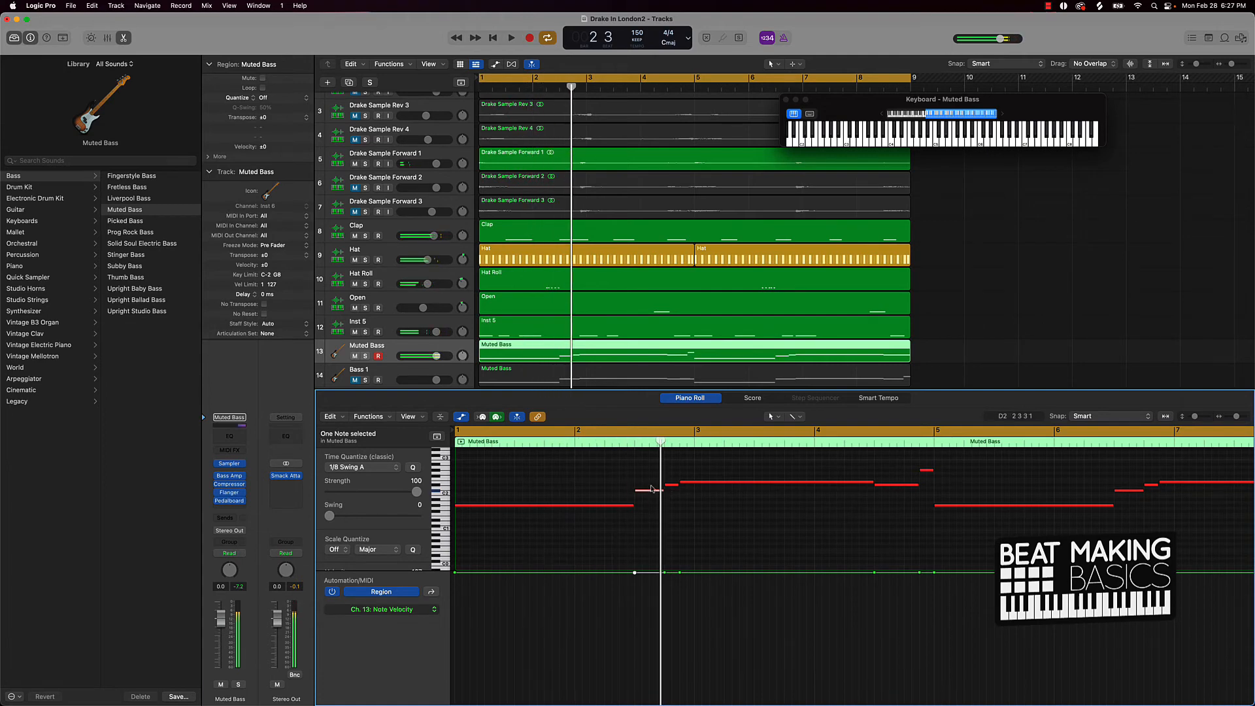
left_click_drag(652, 489, 654, 483)
left_click_drag(675, 478, 674, 495)
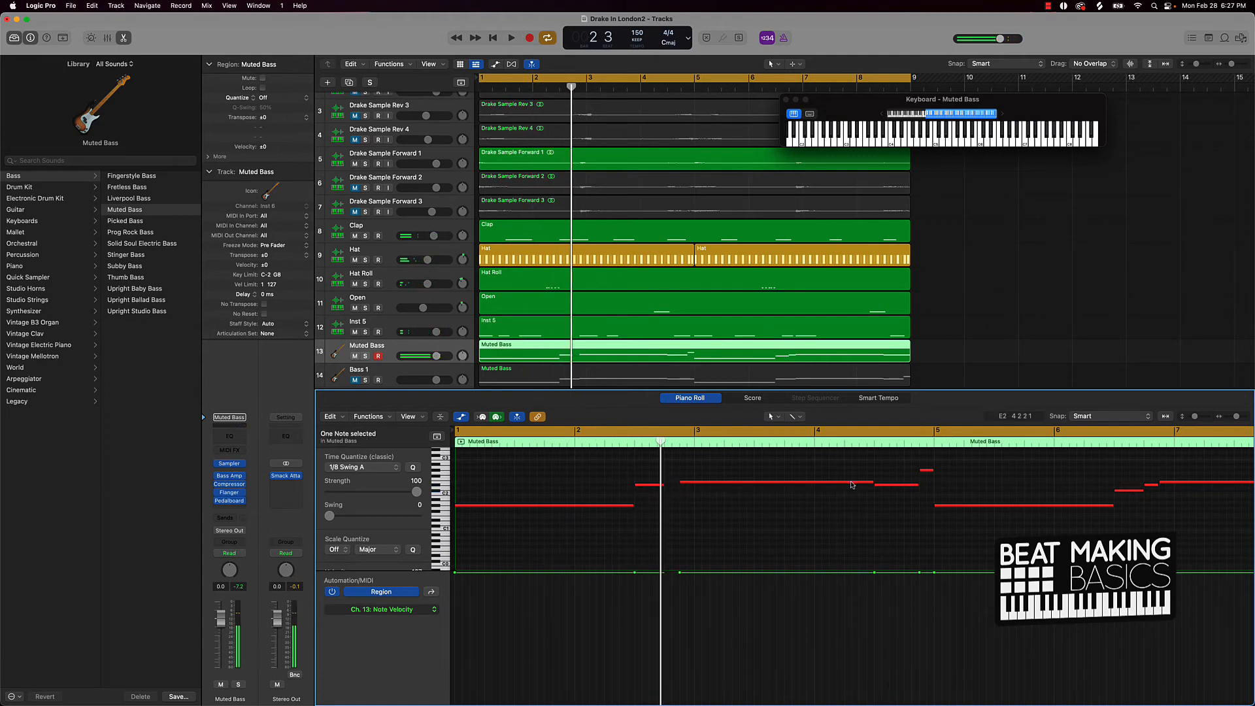
scroll(955, 491, "right", 2)
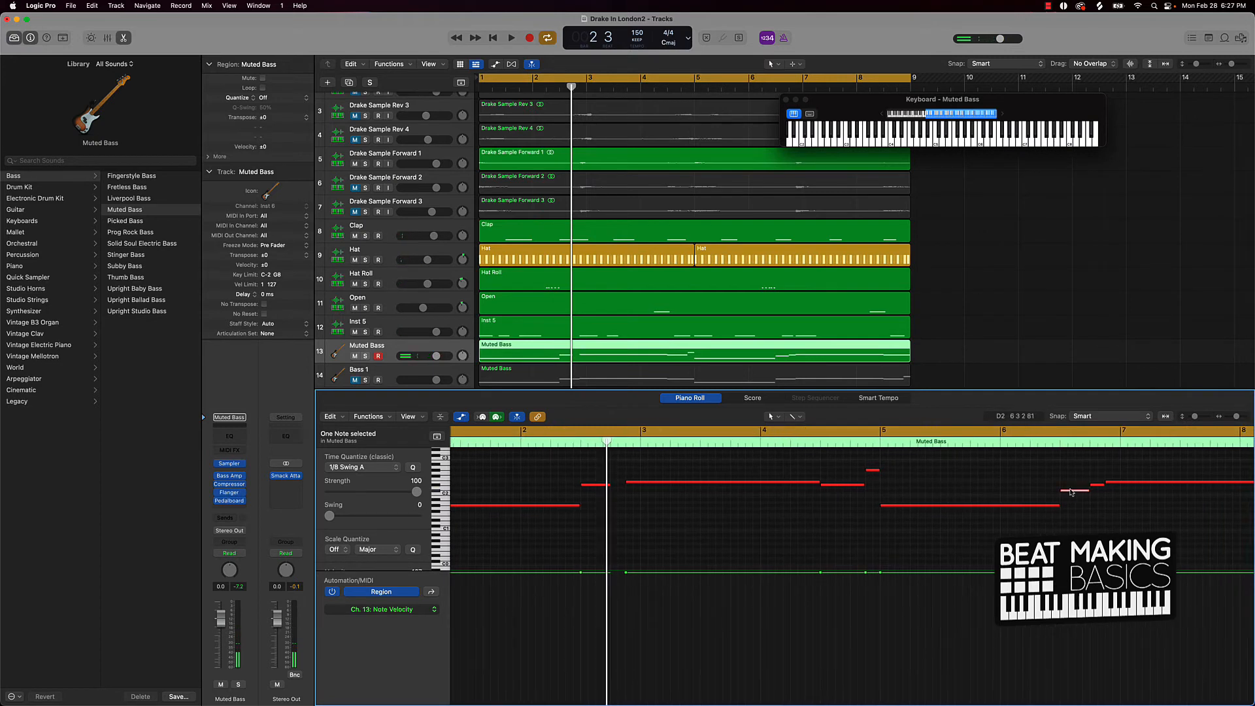
left_click_drag(1071, 491, 1071, 488)
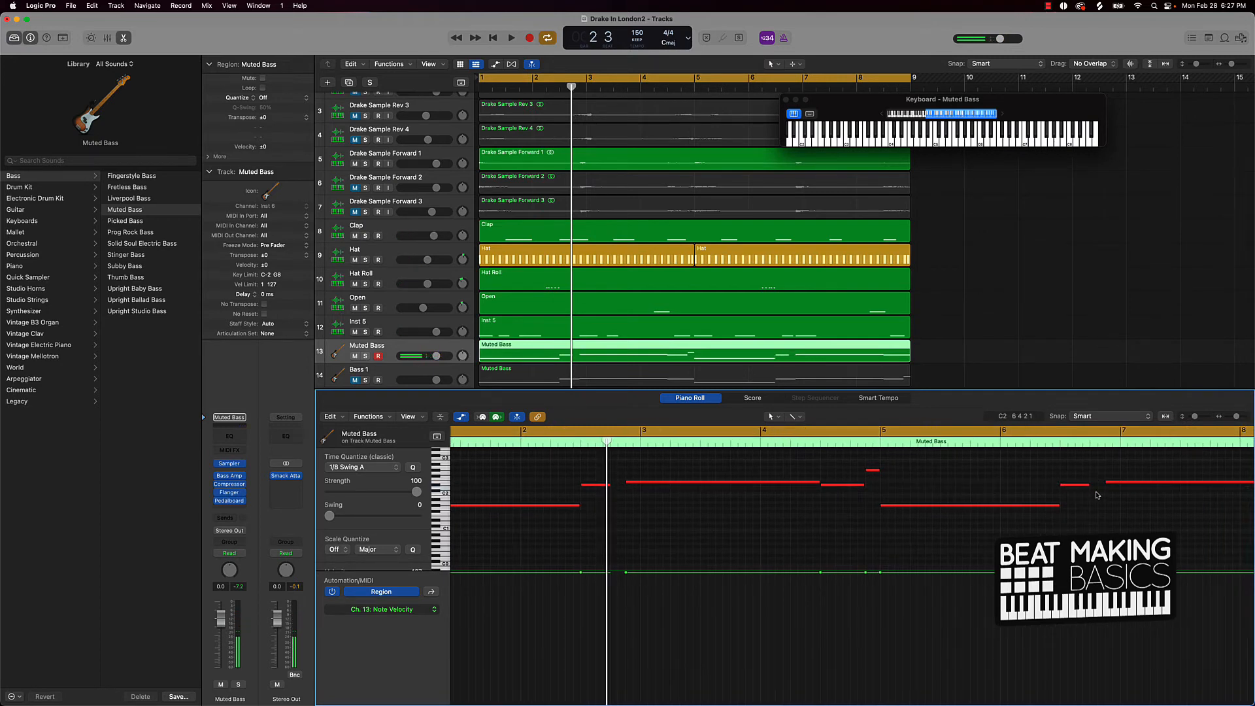
Close the gaps between all notes of the first bass take with Force Legato and play back the result
key("super+a")
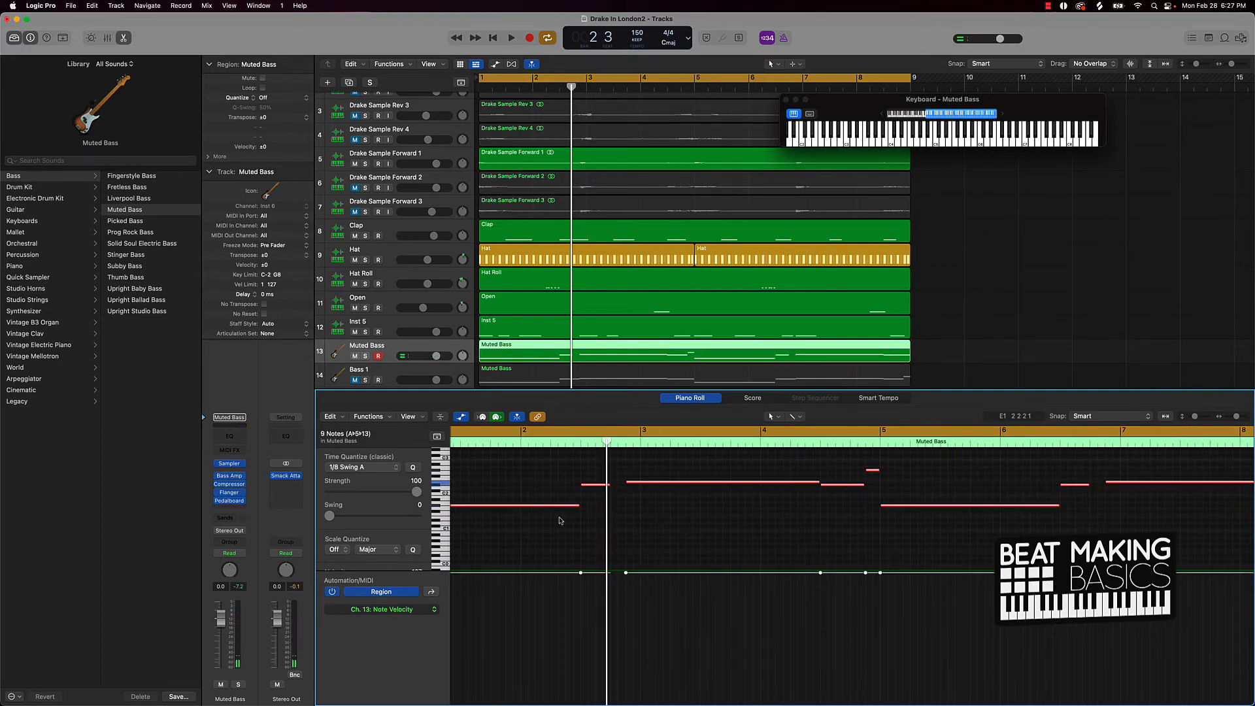
right_click(527, 508)
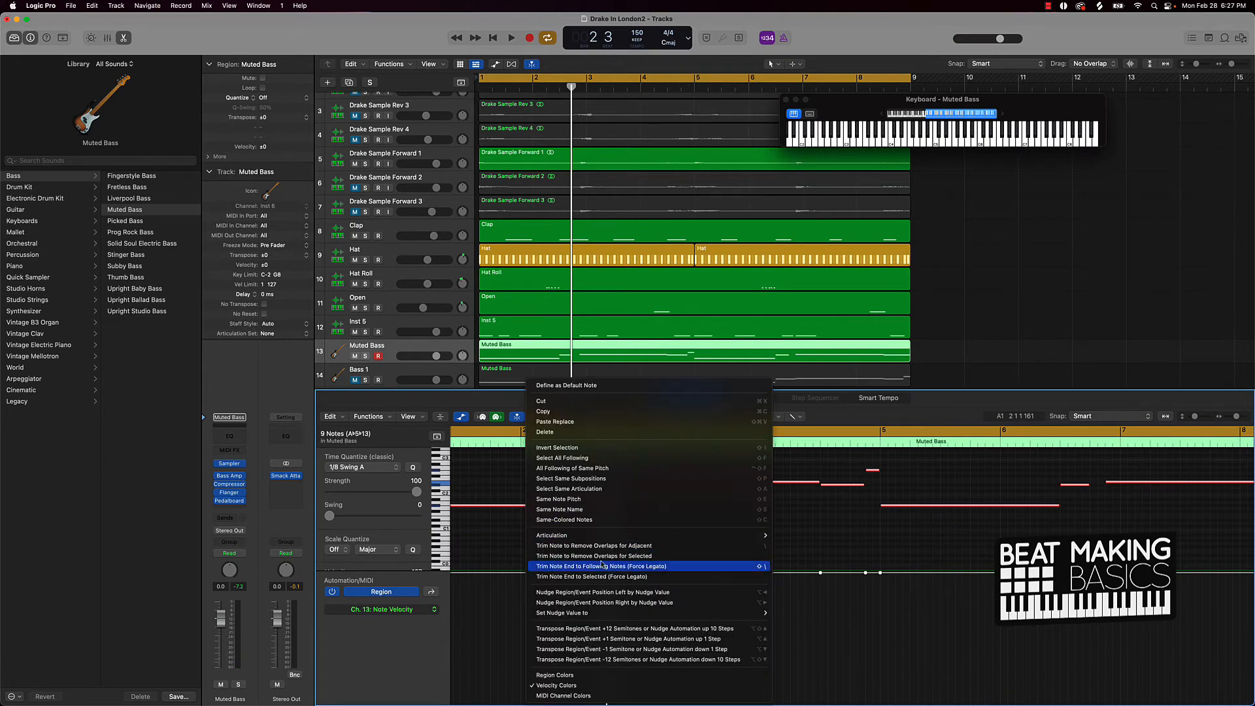
left_click(602, 565)
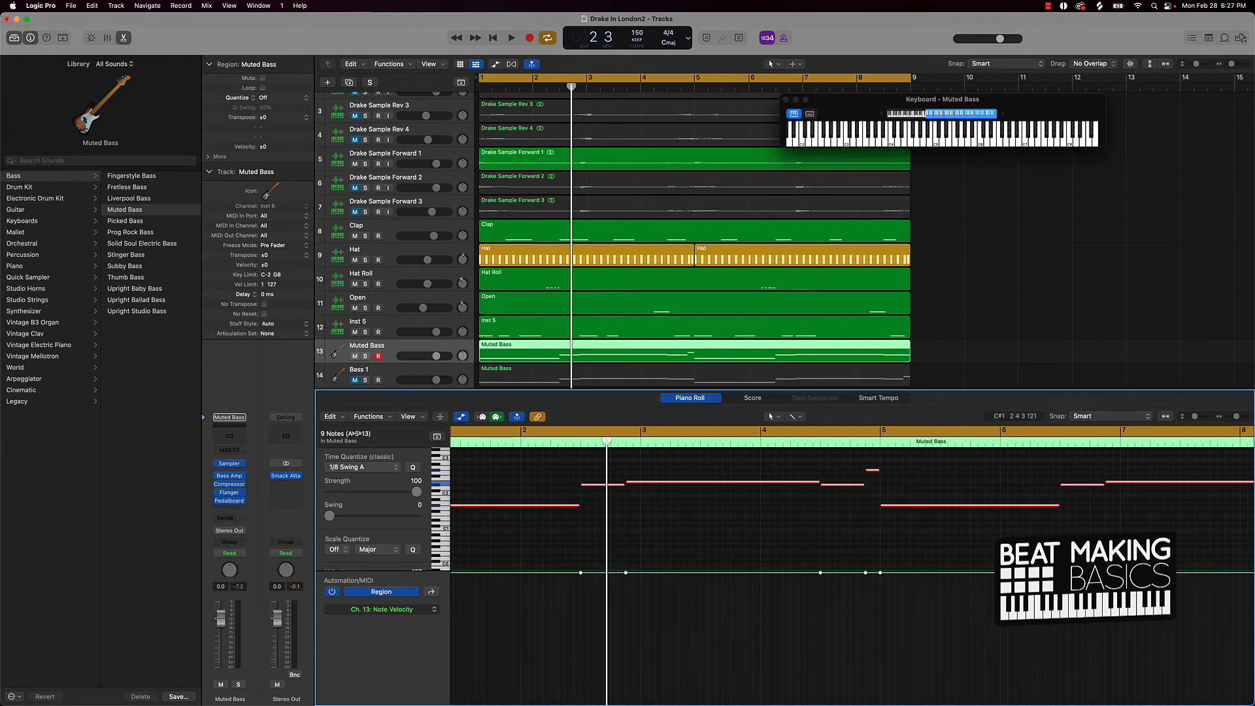
key("space")
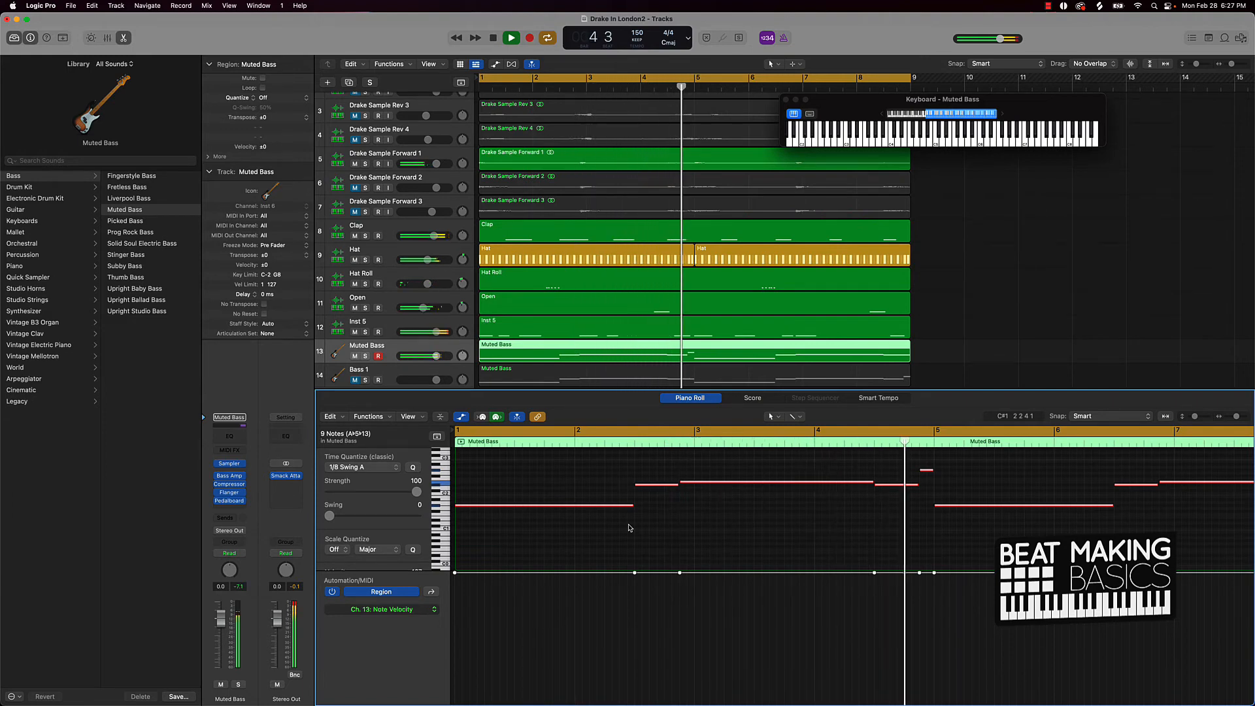
key("space")
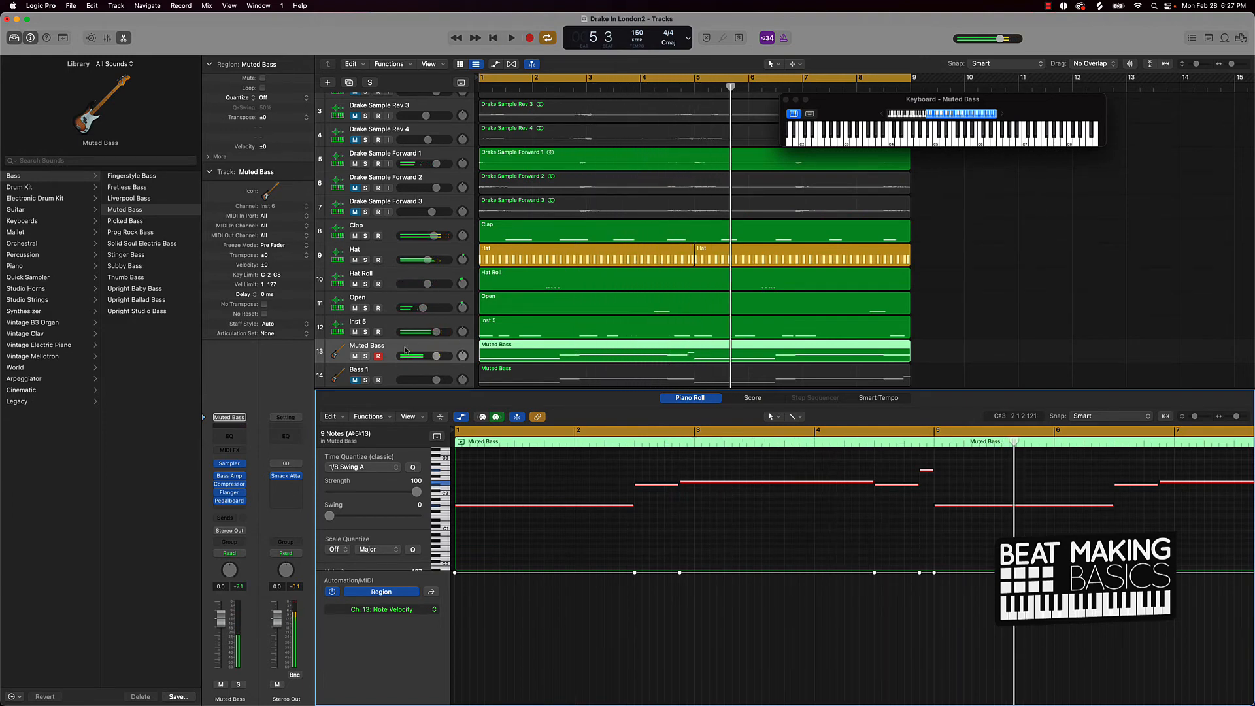
Rename the first take's Muted Bass track as Bass 2, and name all regions in the arrangement after their tracks
left_click(378, 353)
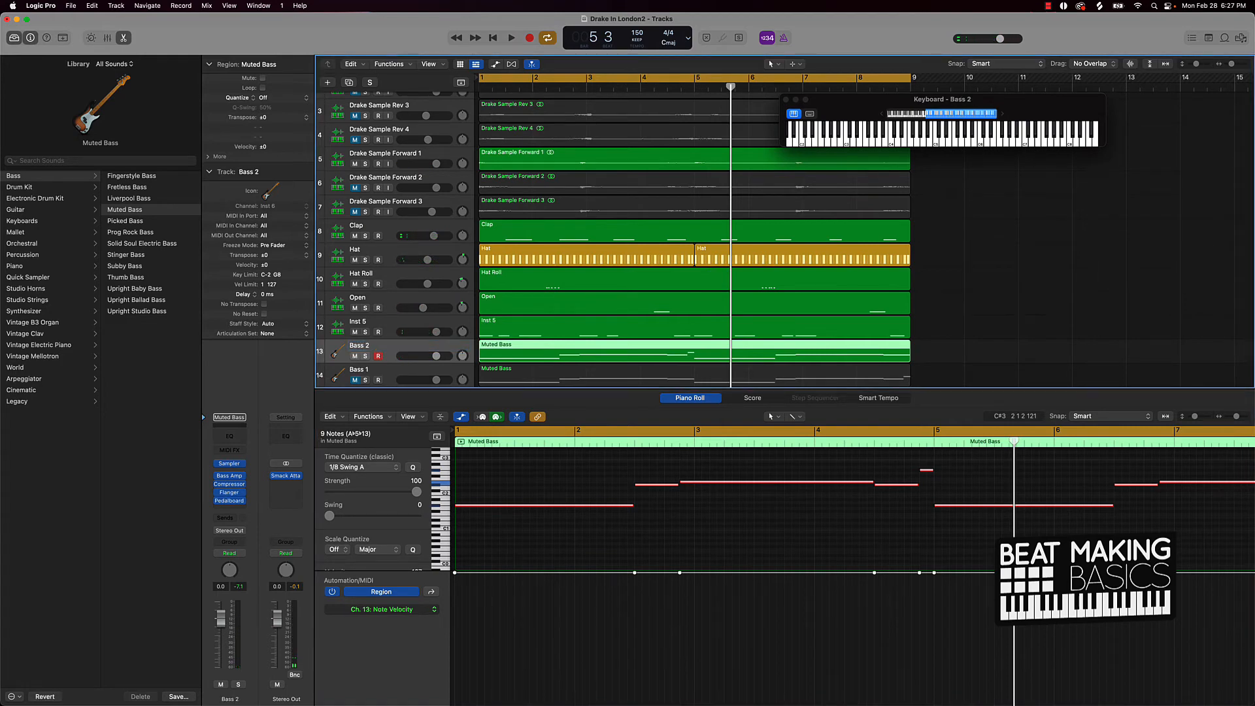
key("super+Left")
key("super+Left")
key("super+Left")
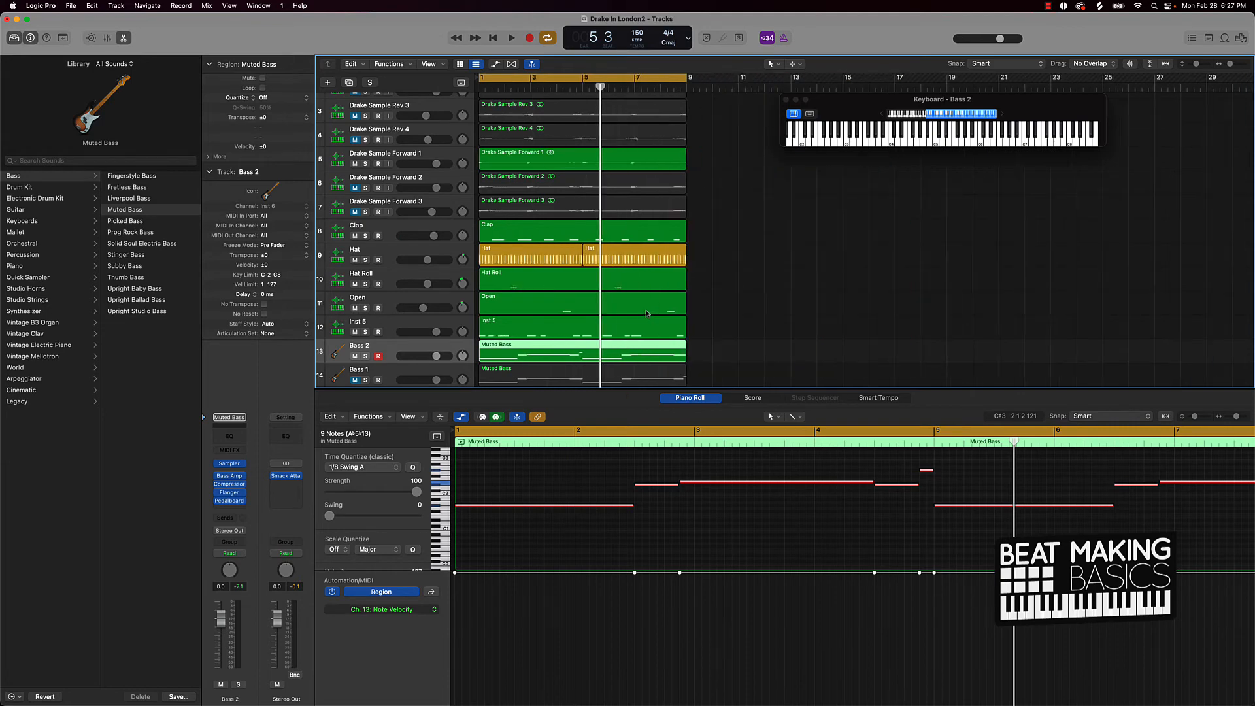
key("super+Up")
key("super+Up")
left_click(647, 314)
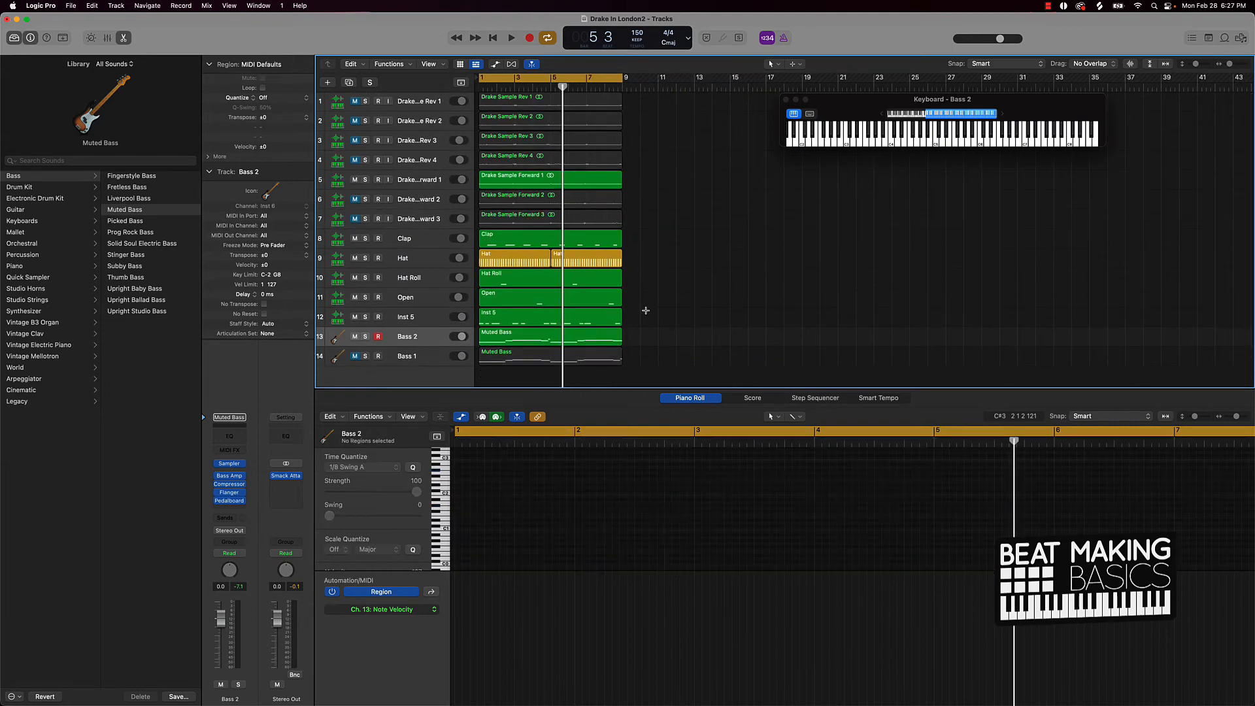
key("super+a")
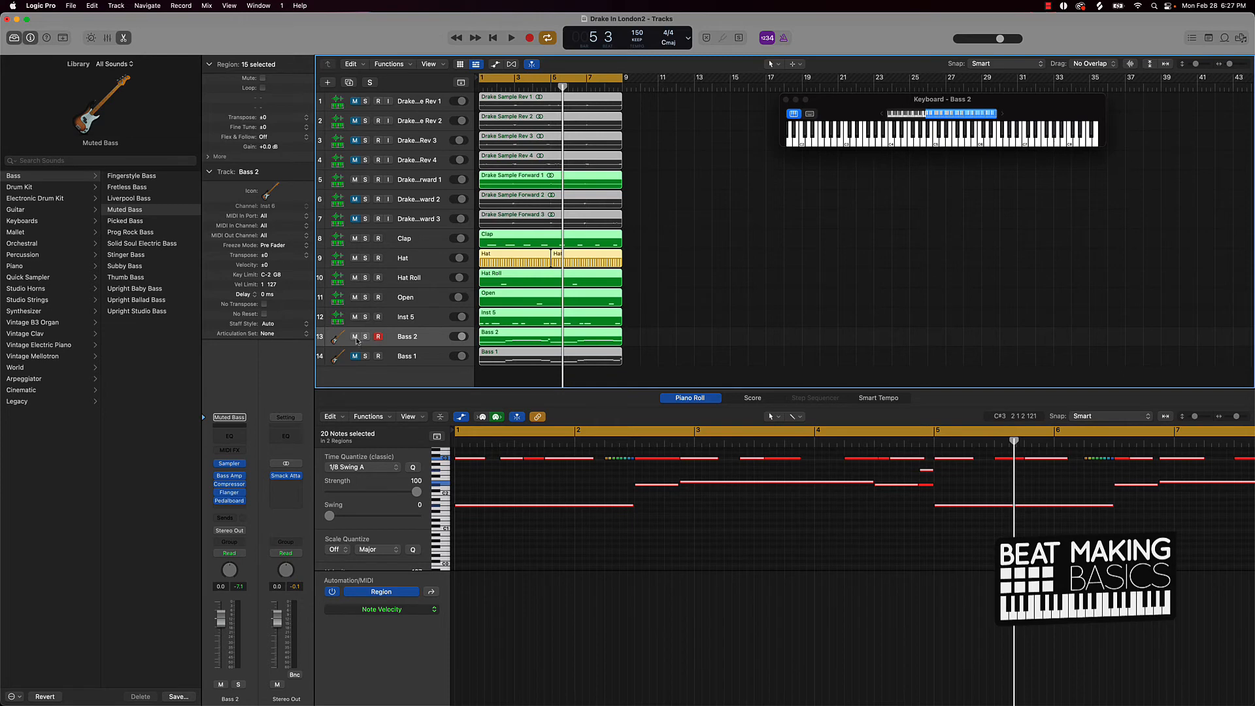
Move the Bass 1 track above Bass 2, and duplicate Bass 1 as an empty track below Bass 2 named Bass 3
left_click_drag(405, 357, 374, 347)
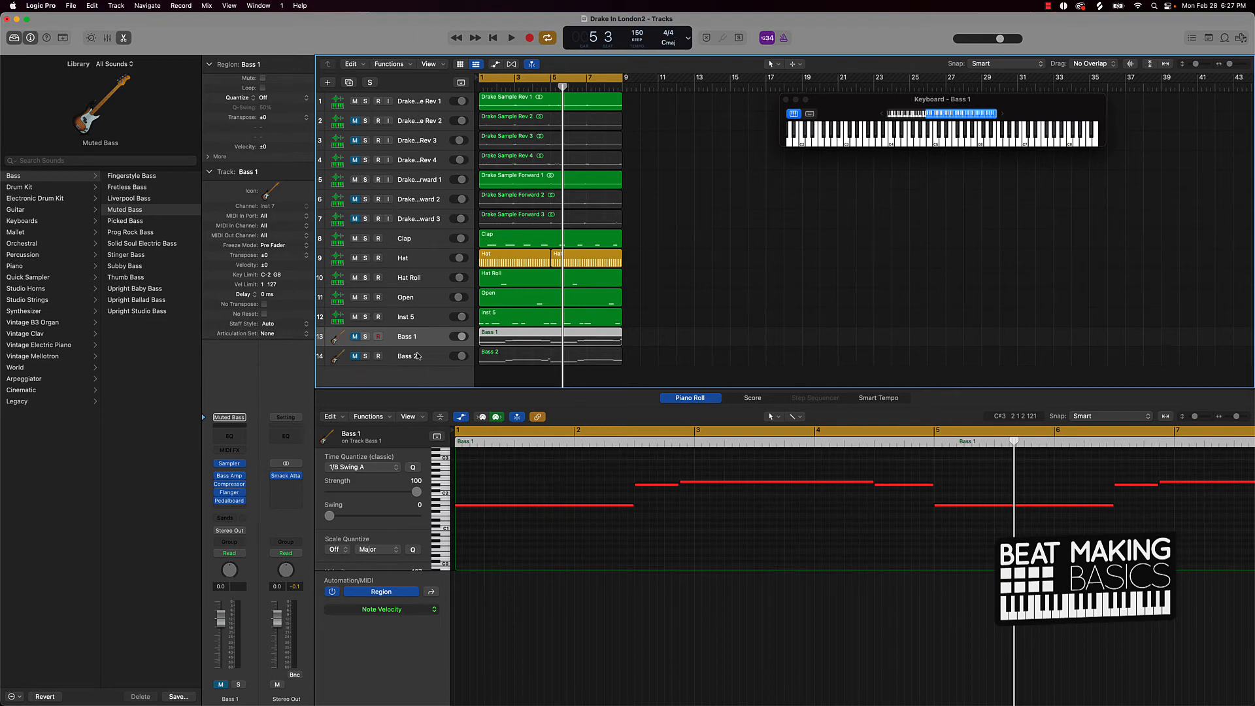
key("super+d")
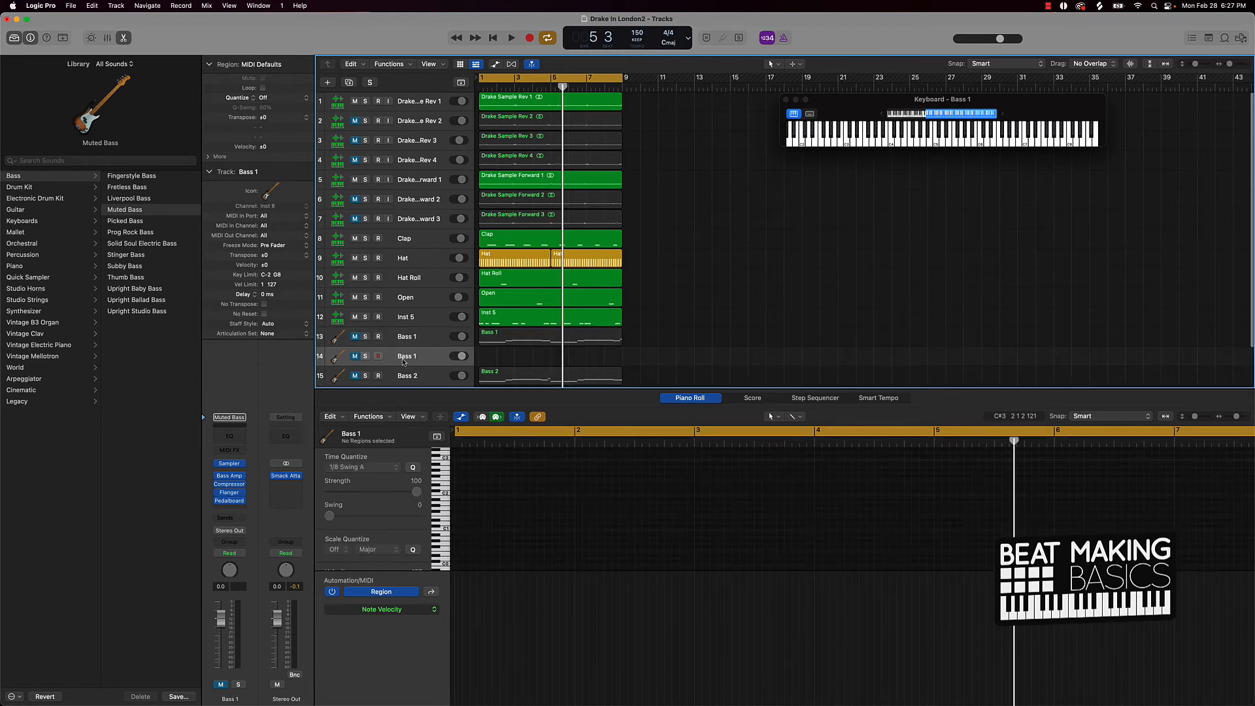
left_click_drag(402, 357, 400, 380)
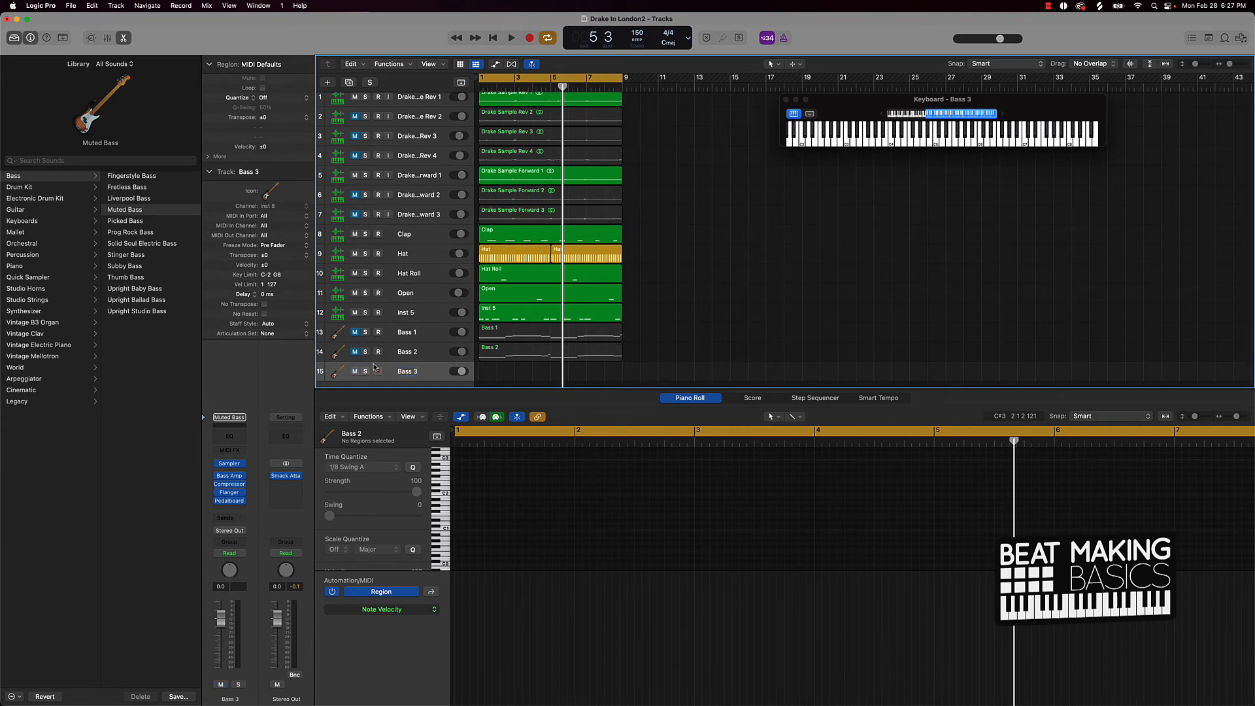
scroll(480, 98, "up", 1)
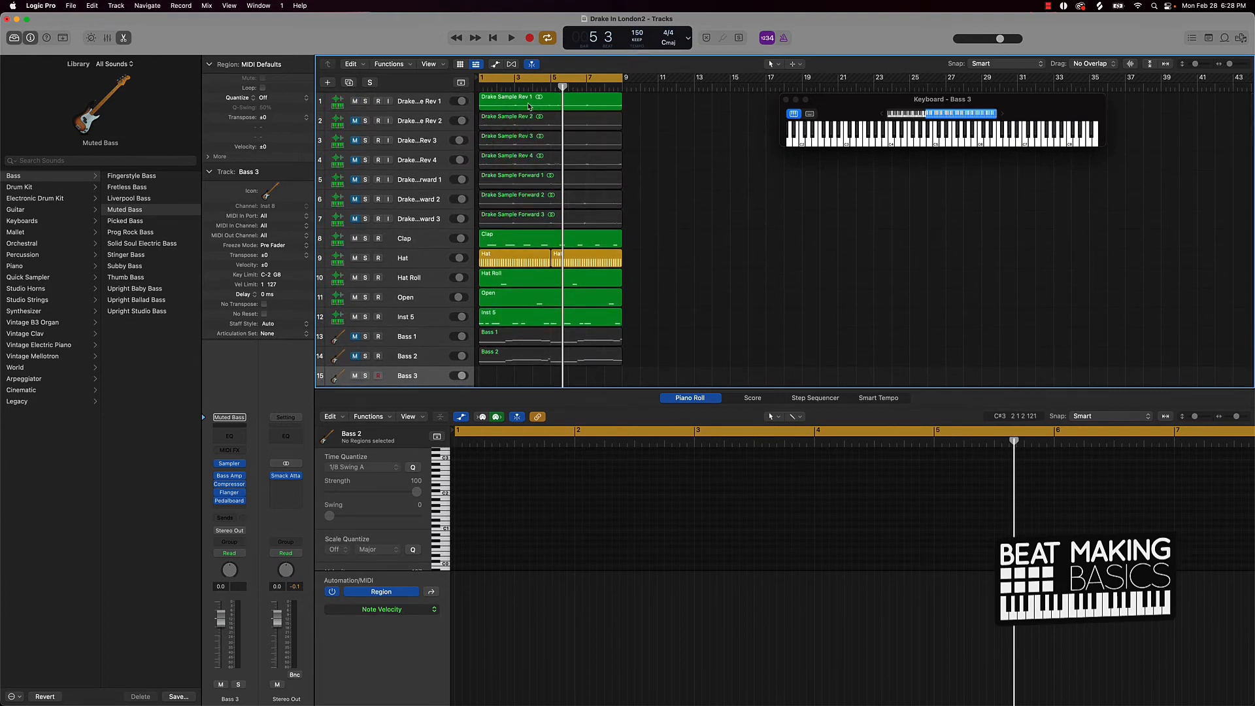
Play the beat repeatedly from the start to rehearse a new bass line on the Bass 3 track with the Muted Bass sound
key("Return")
key("space")
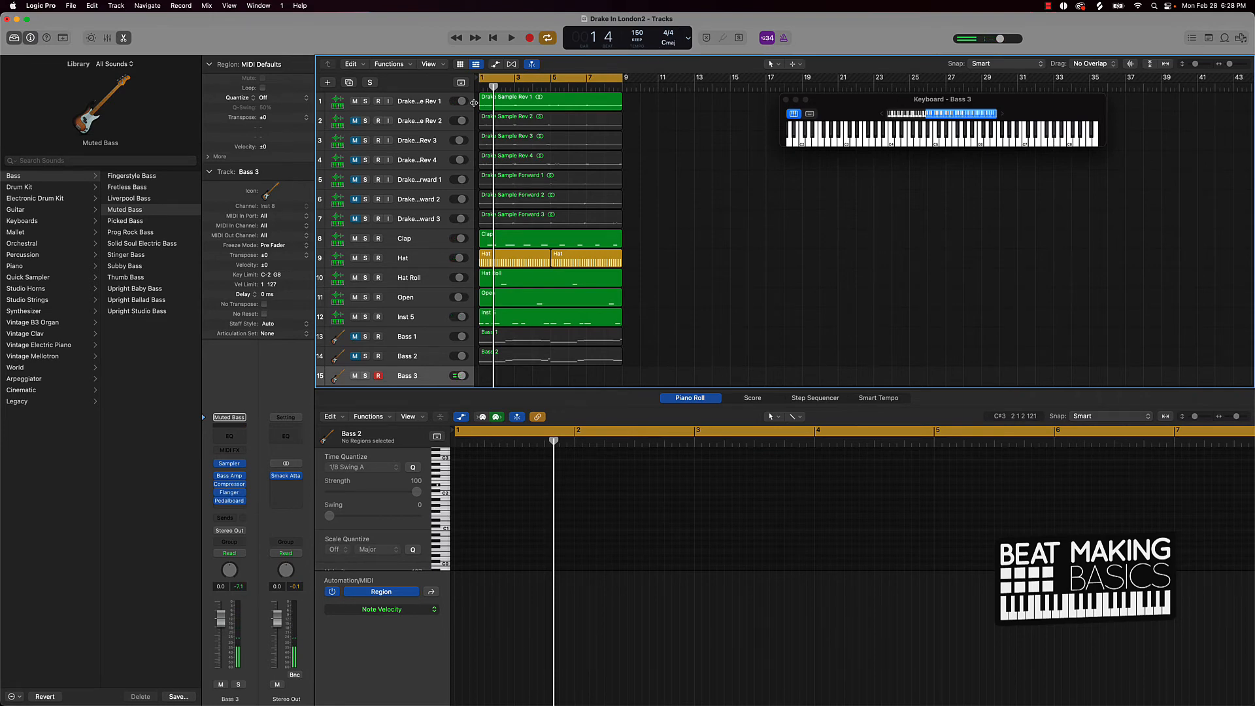
key("space")
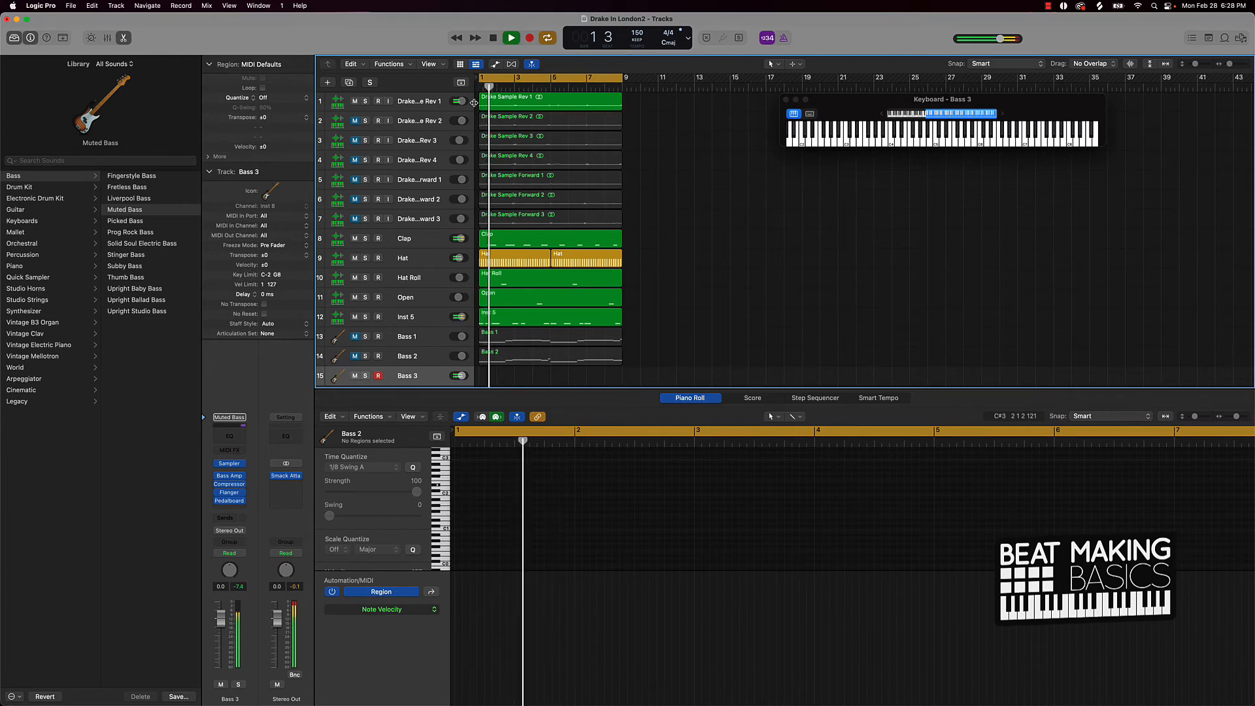
key("space")
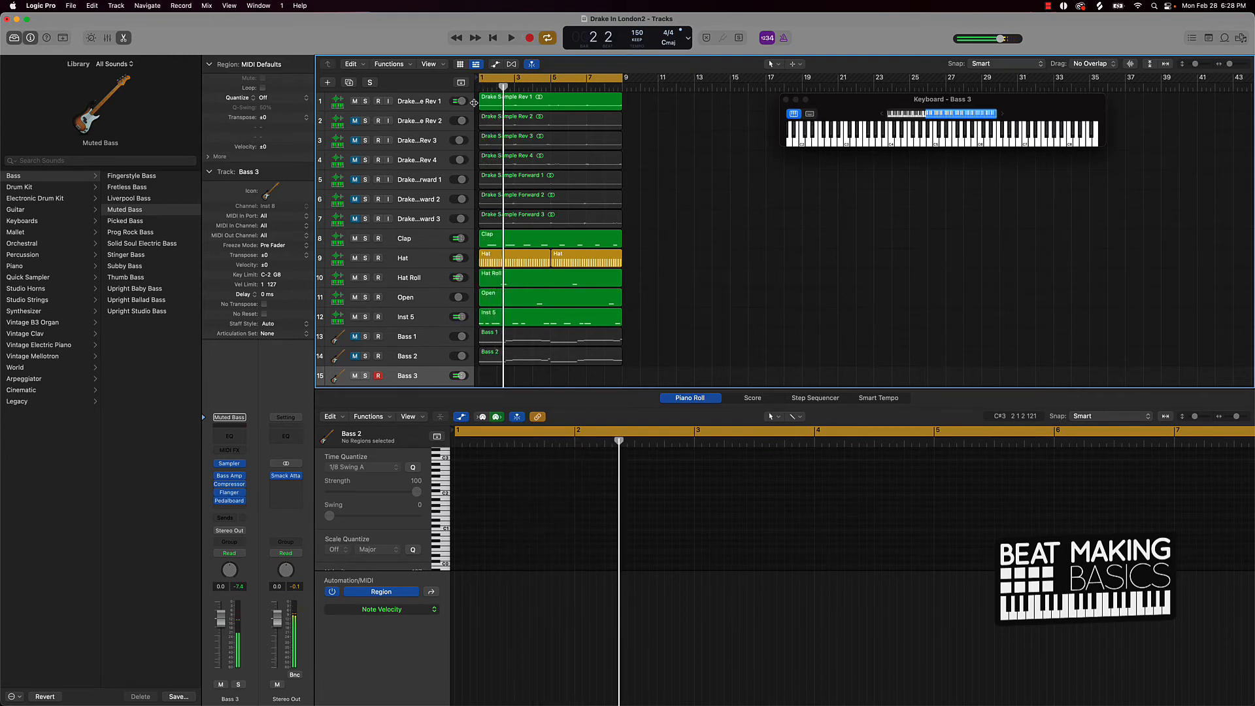
key("space")
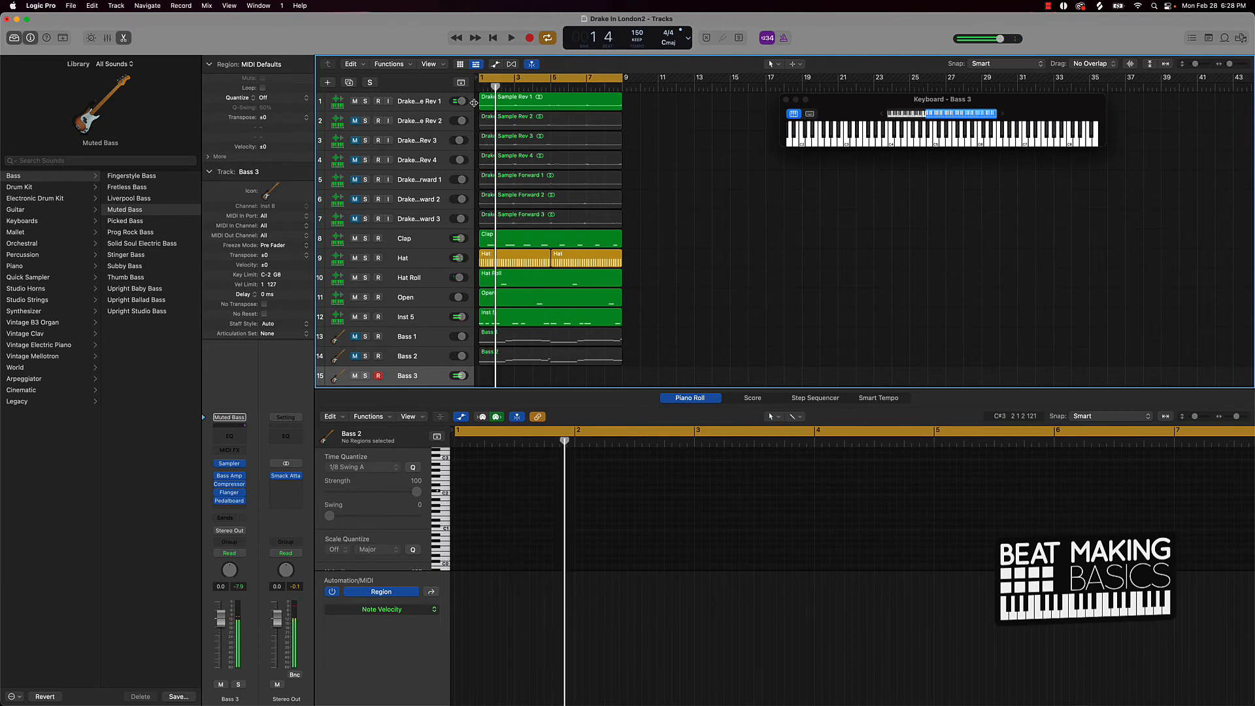
key("space")
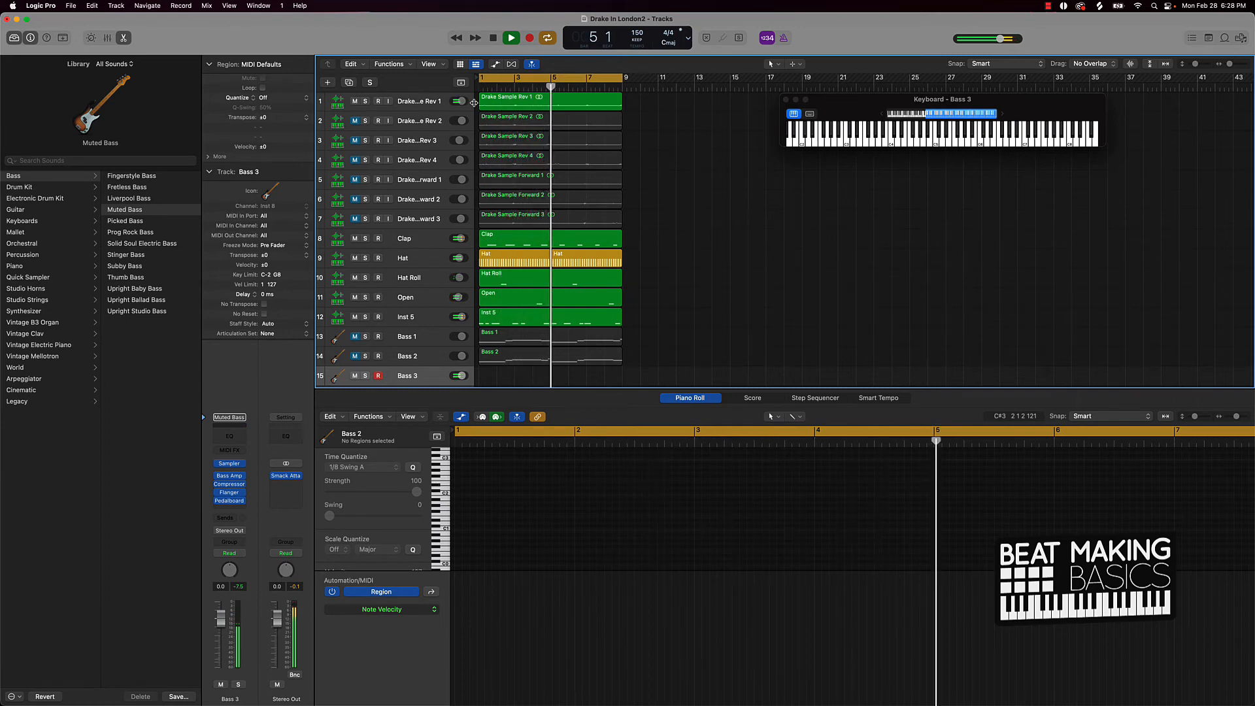
key("space")
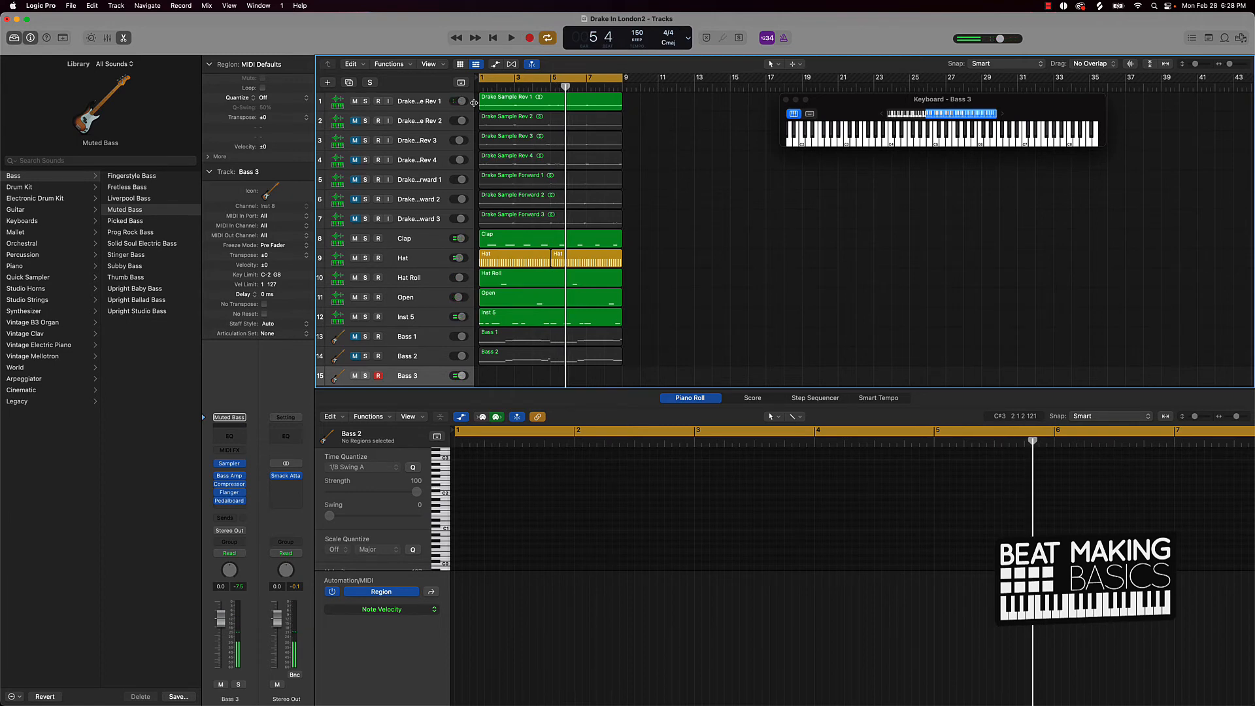
key("Return")
key("space")
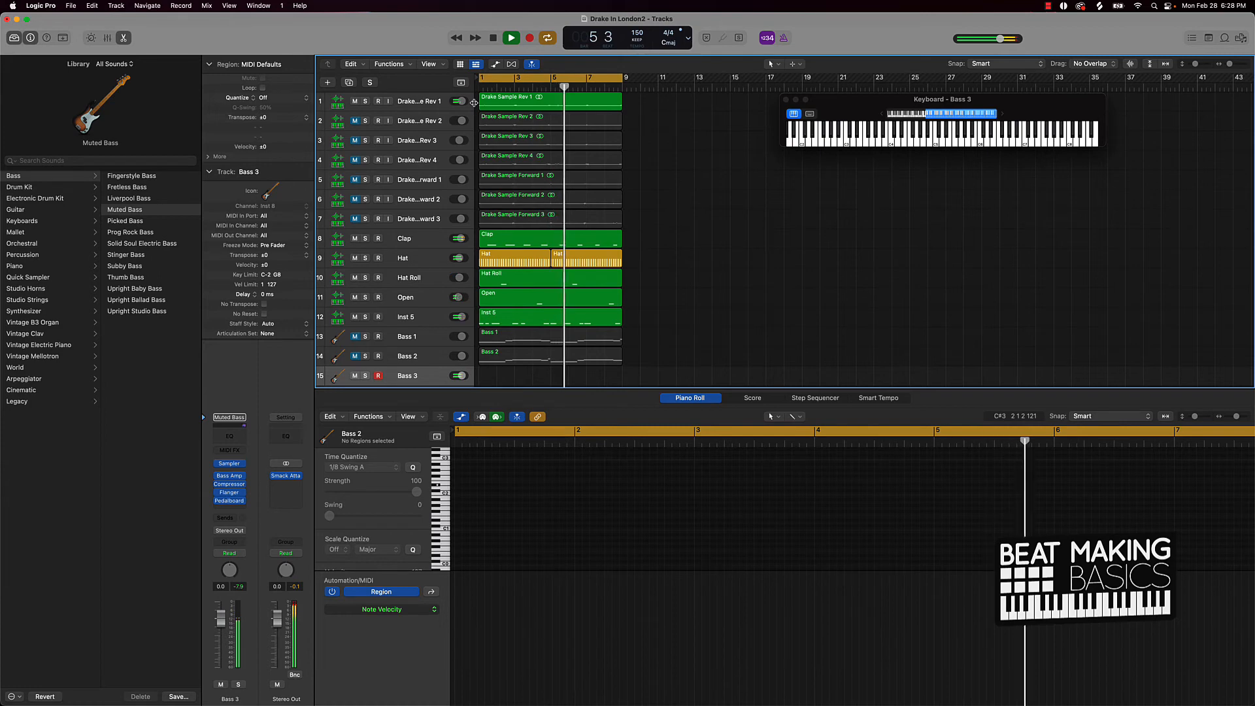
key("Return")
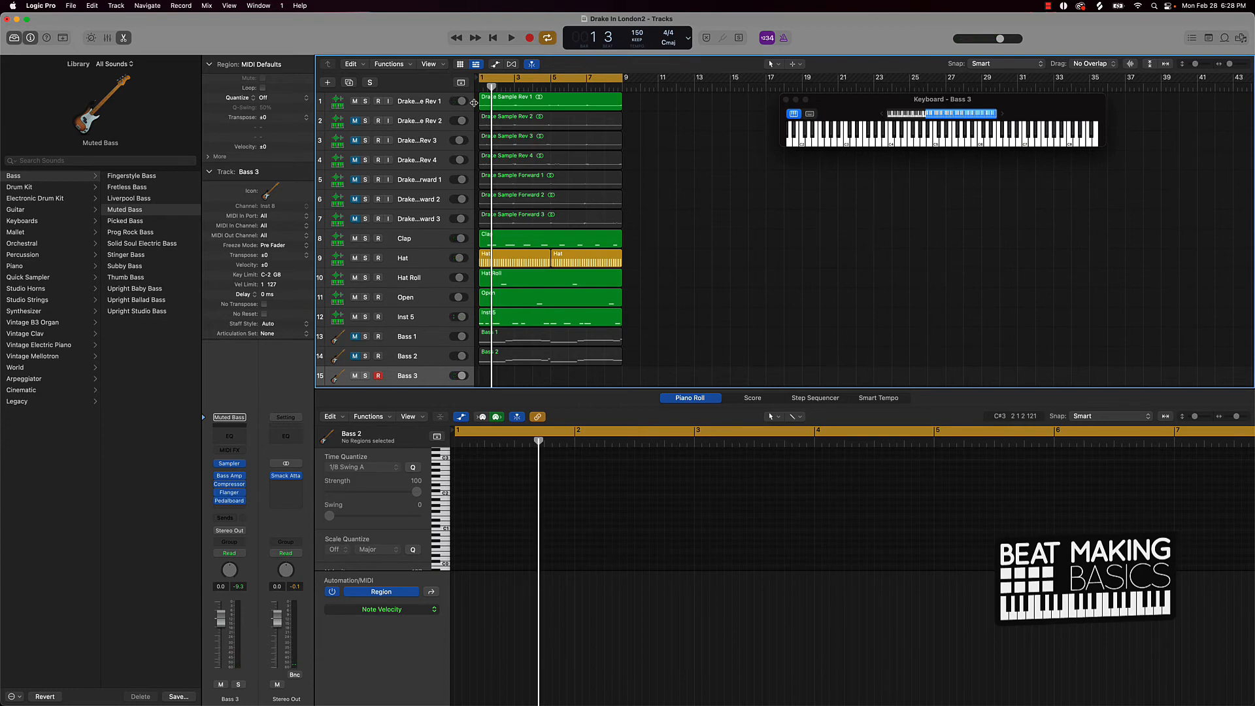
key("space")
key("space")
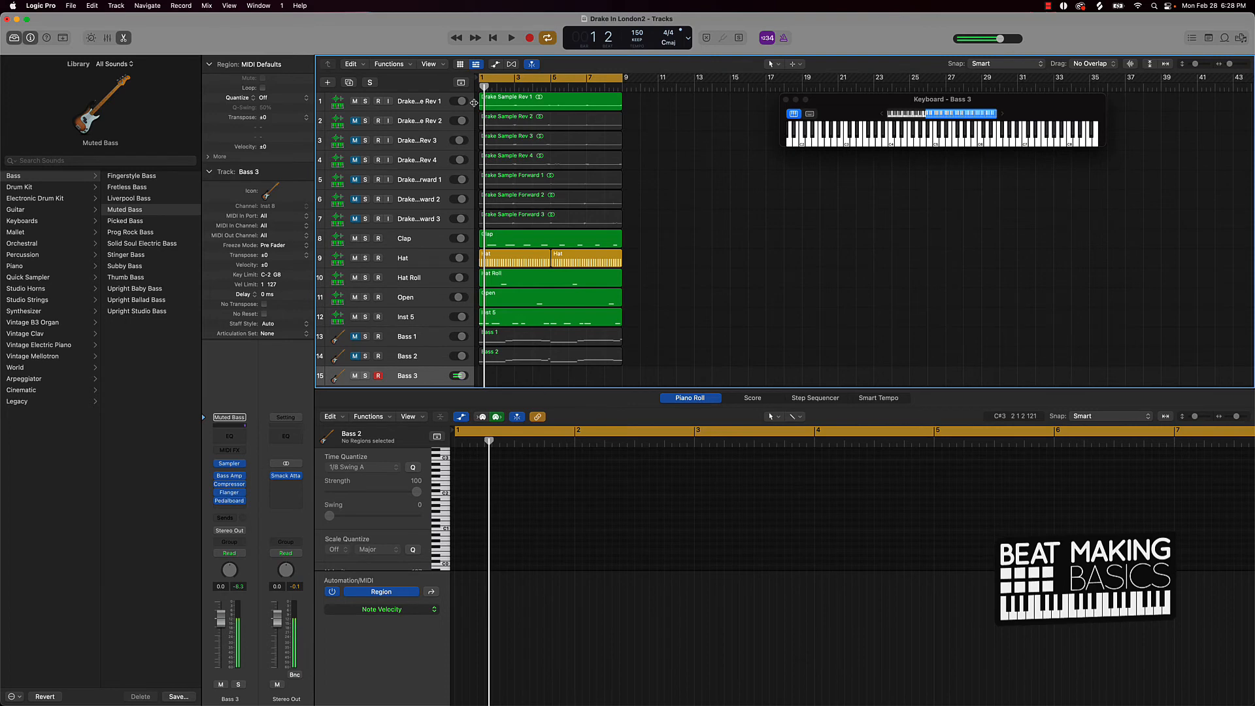
key("space")
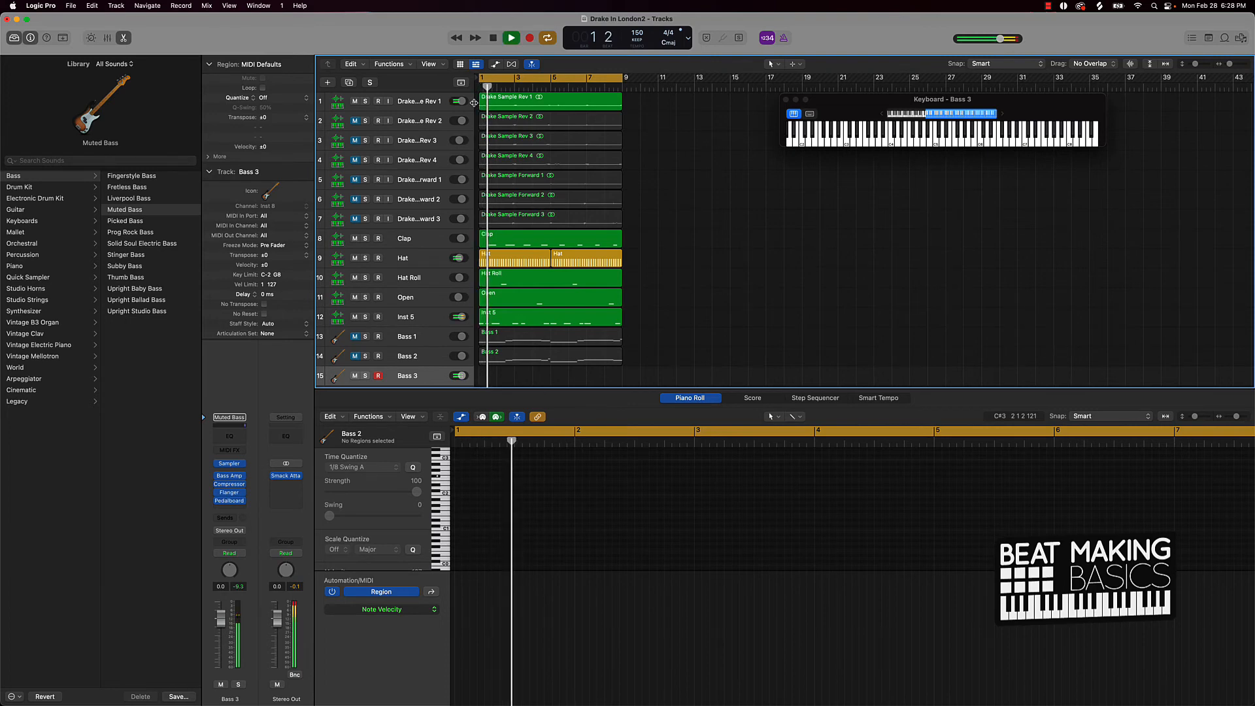
key("space")
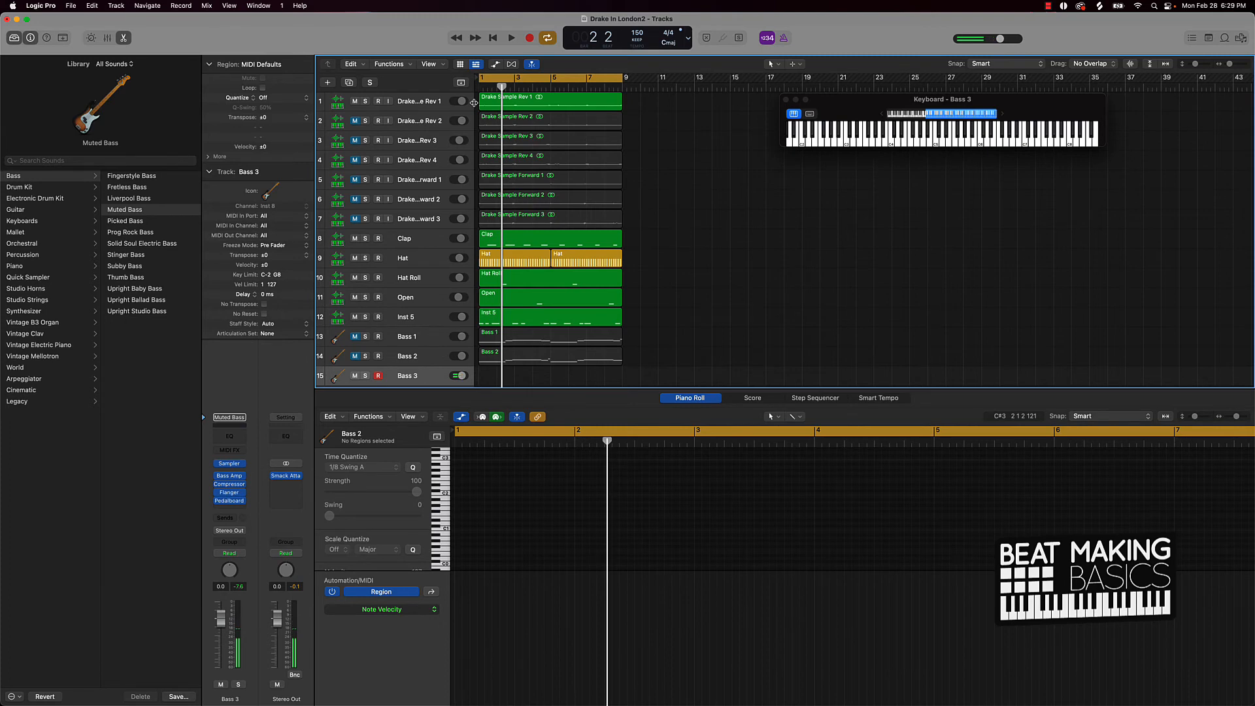
key("space")
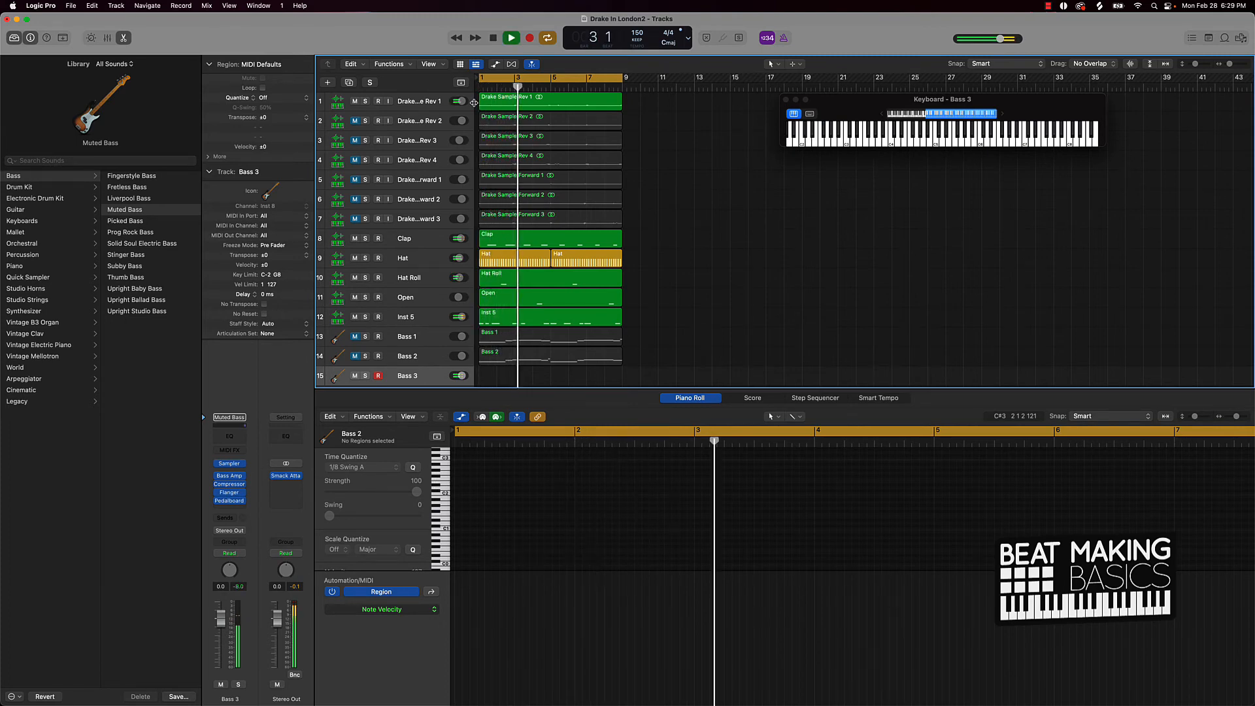
key("Return")
key("space")
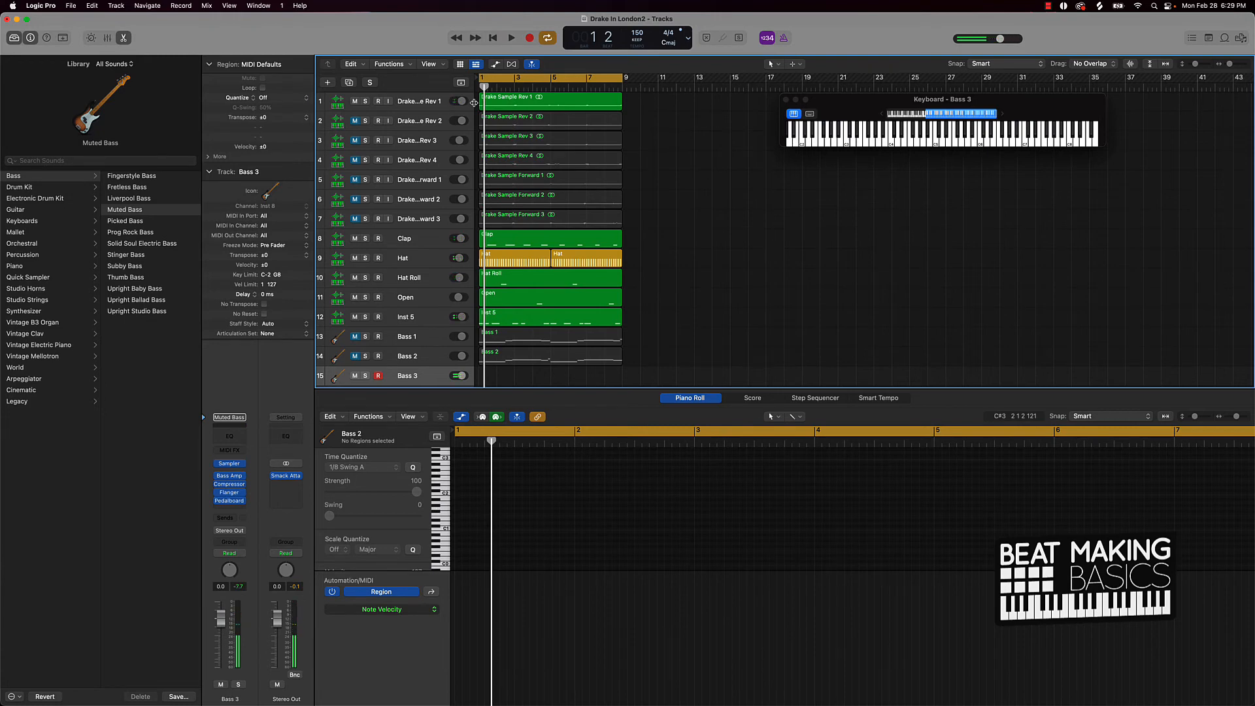
key("space")
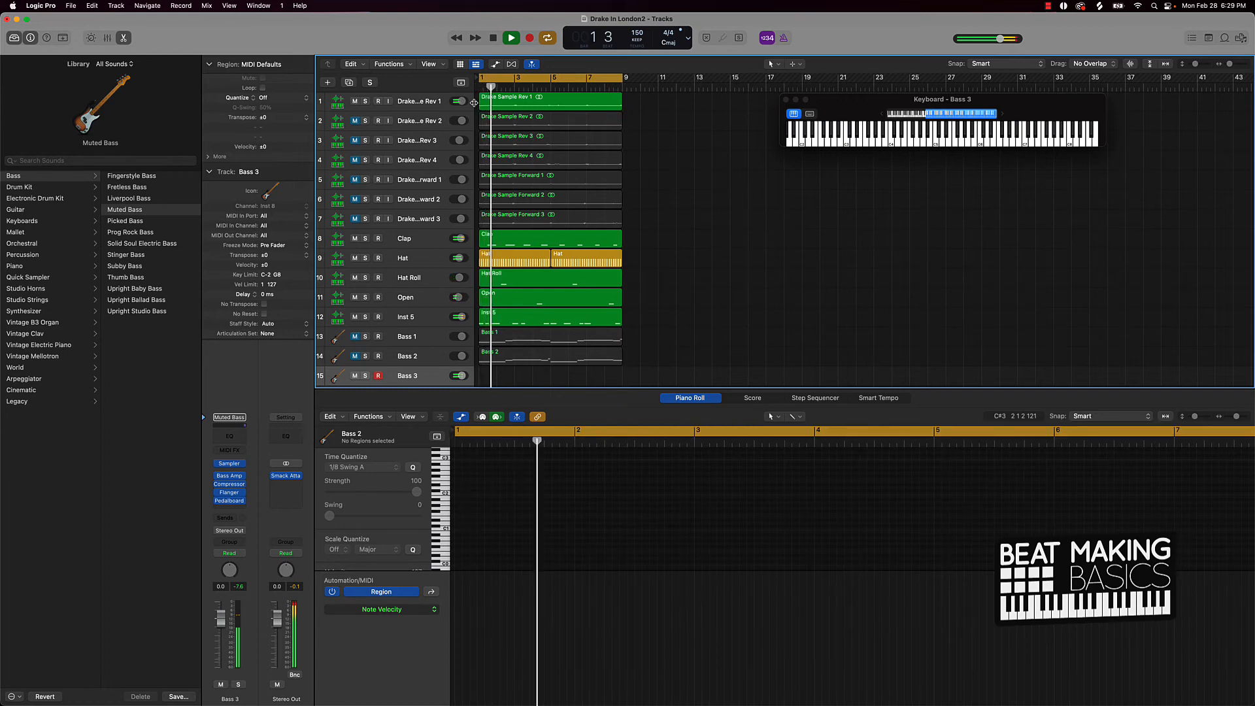
key("space")
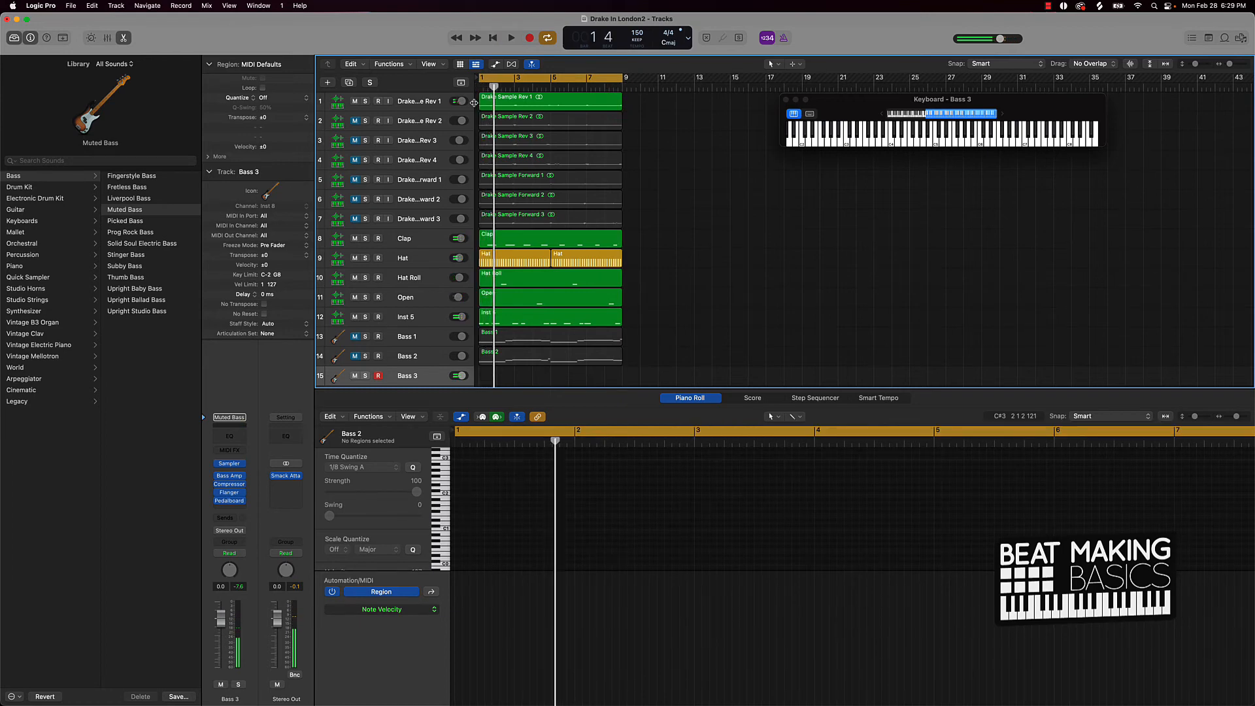
key("Return")
key("space")
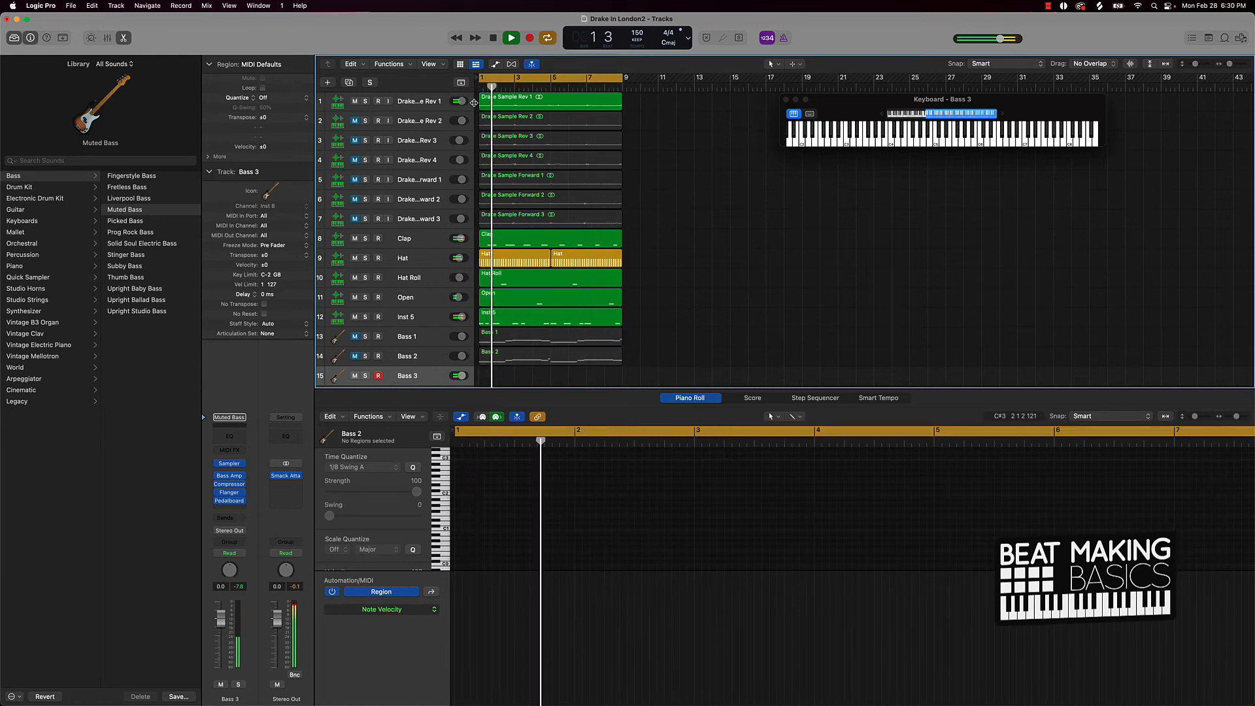
key("space")
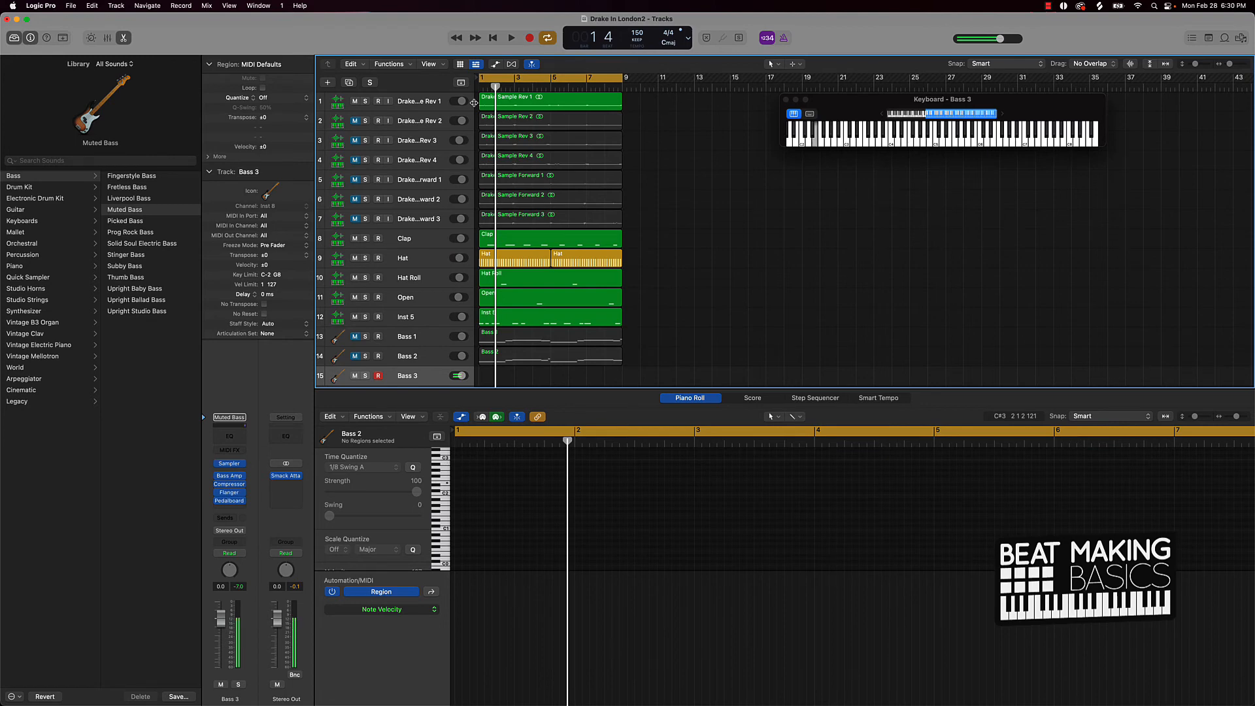
key("space")
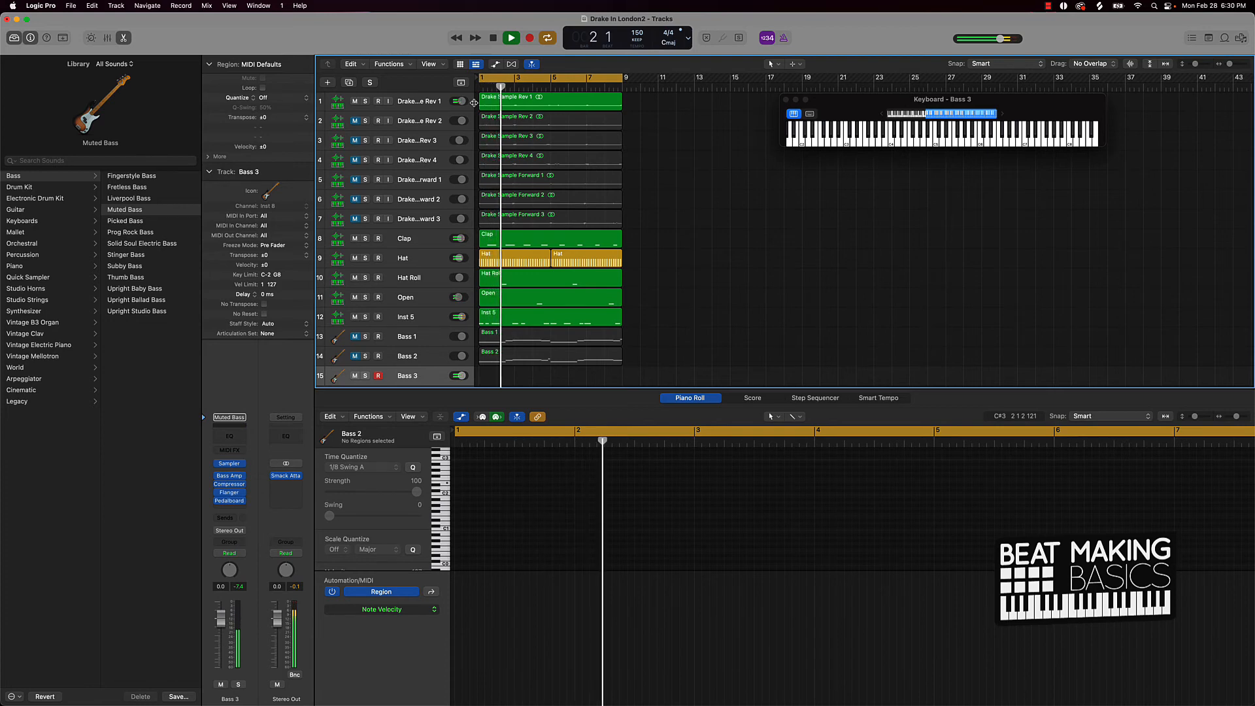
key("space")
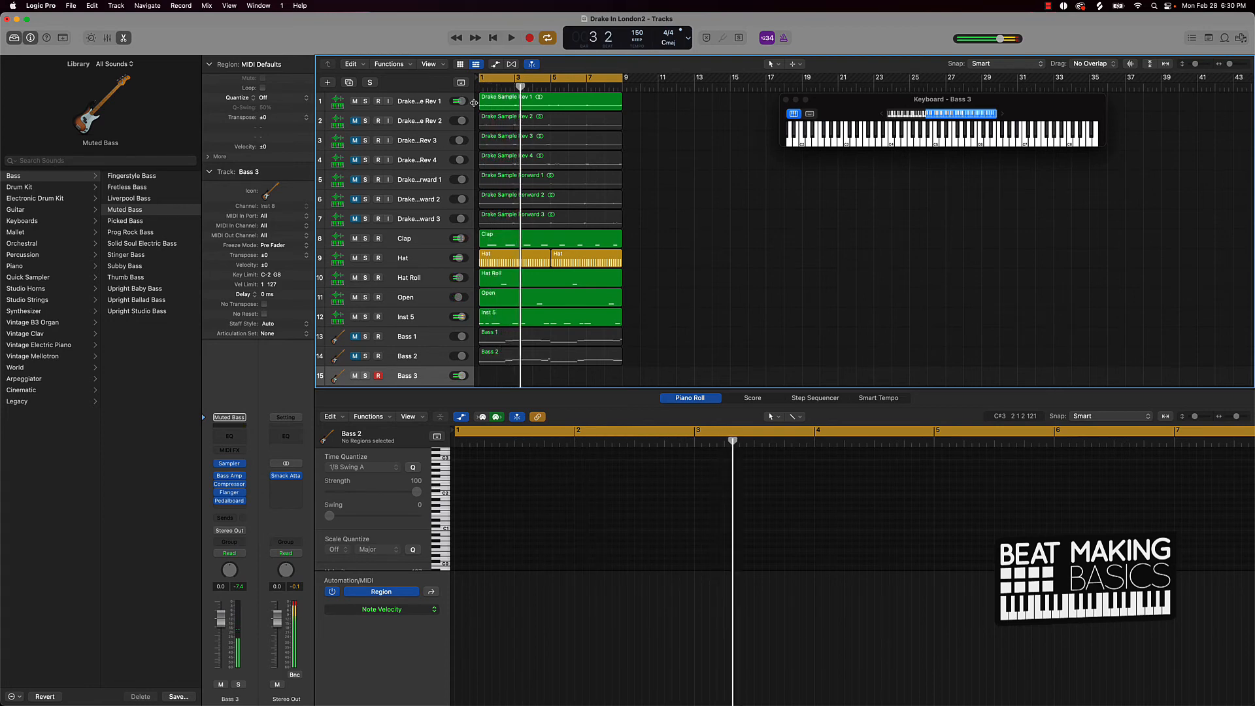
key("Return")
key("space")
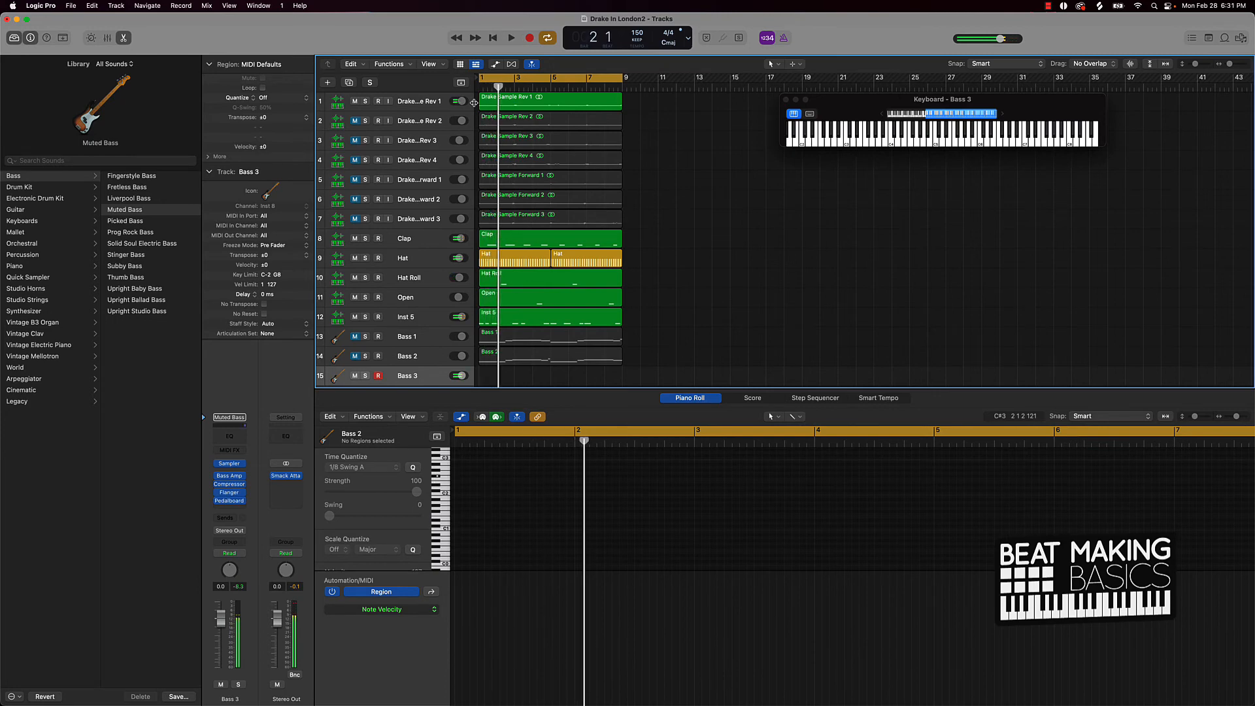
key("Return")
key("space")
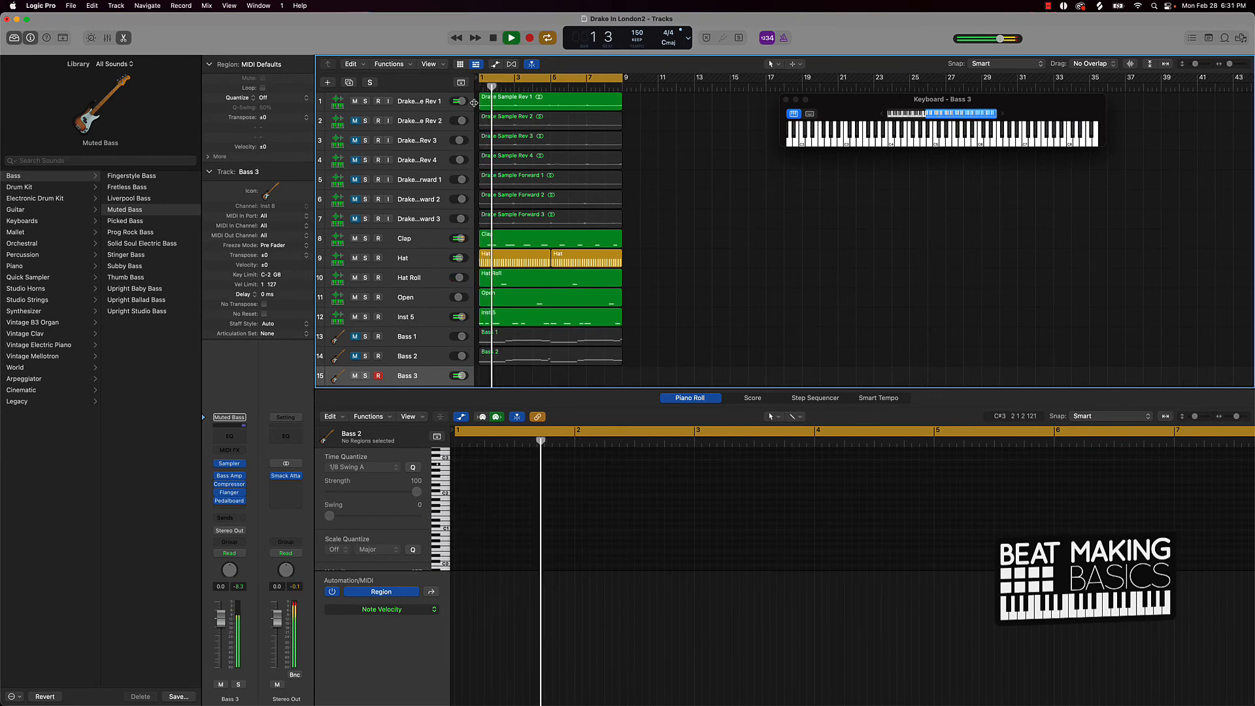
key("space")
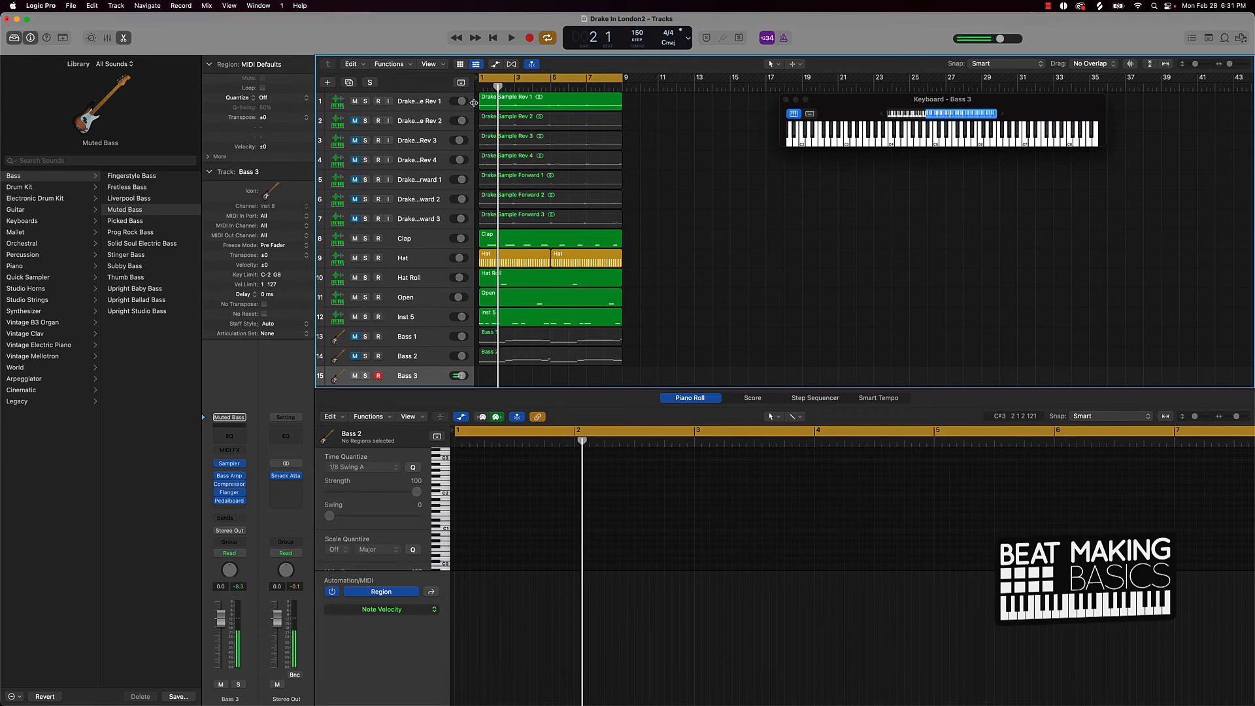
key("space")
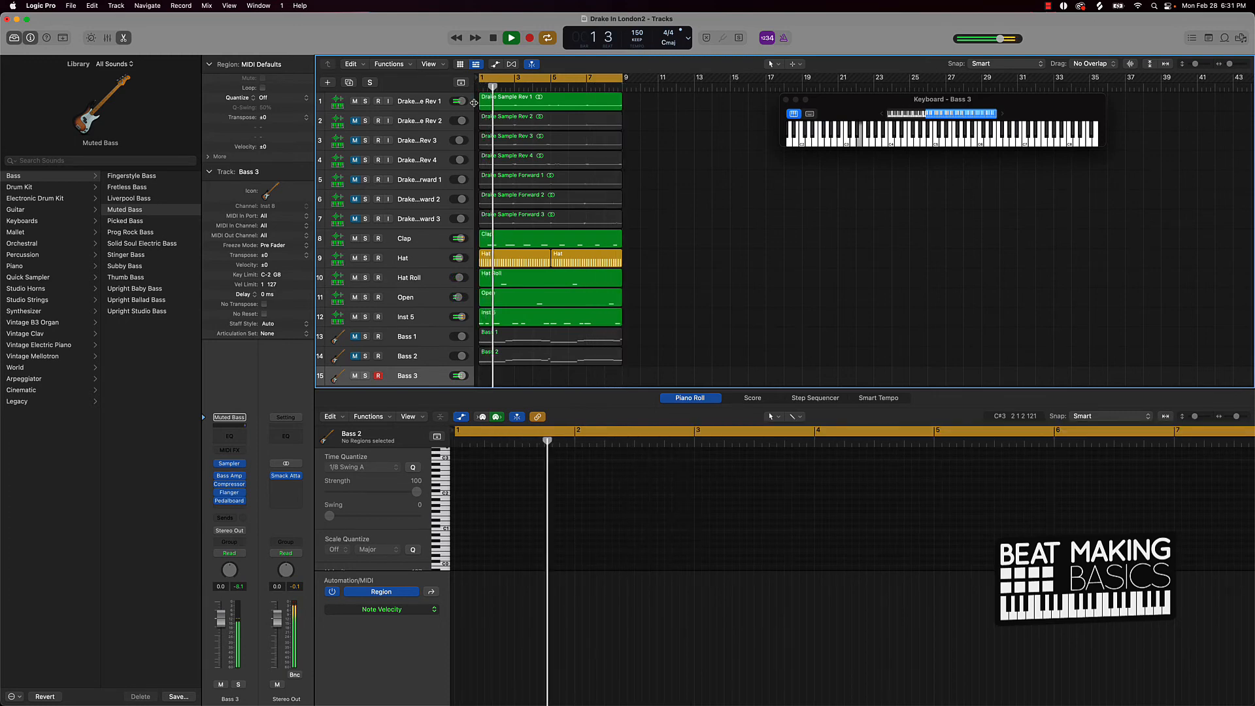
key("space")
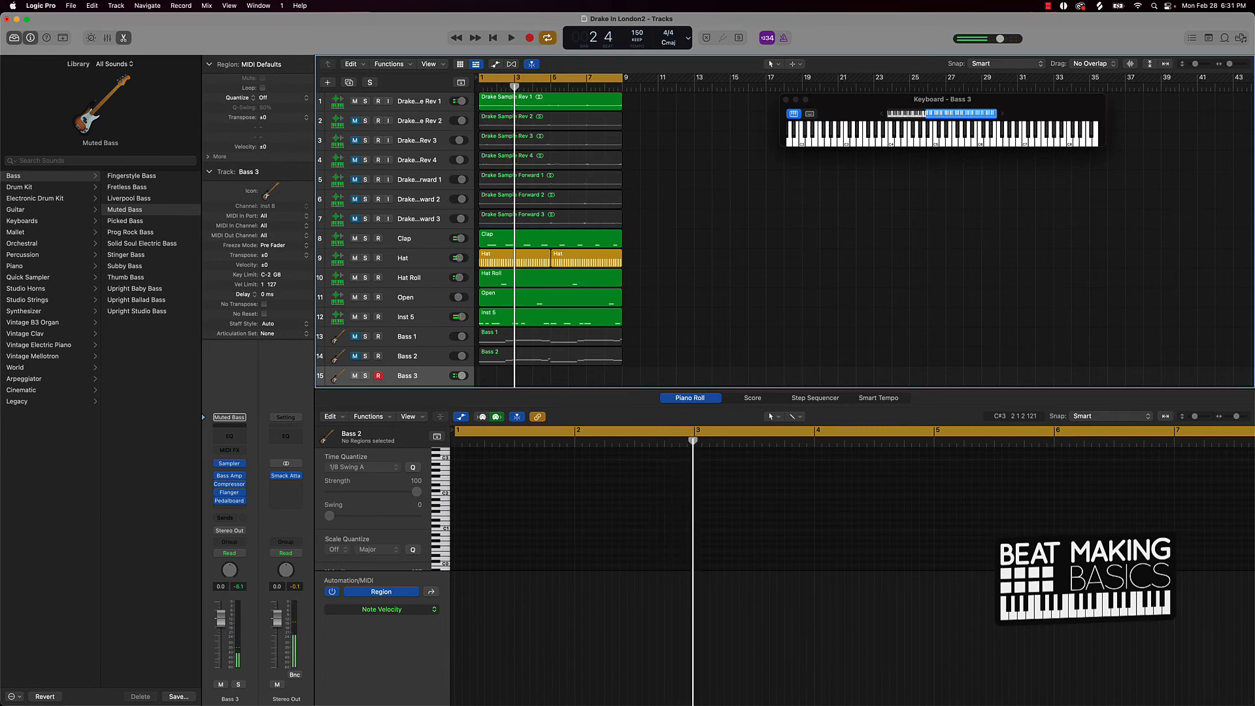
Audition the Picked Bass and Solid Soul Electric Bass sounds on the Bass 3 track against the beat
left_click(171, 223)
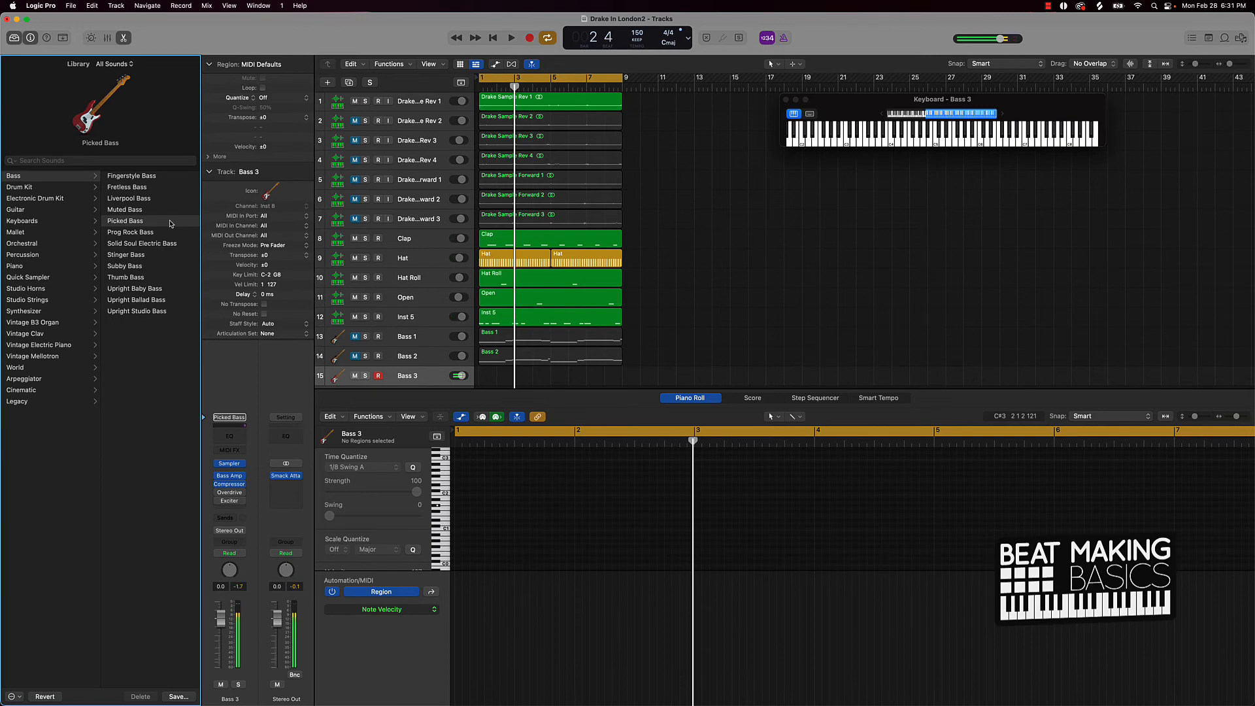
key("space")
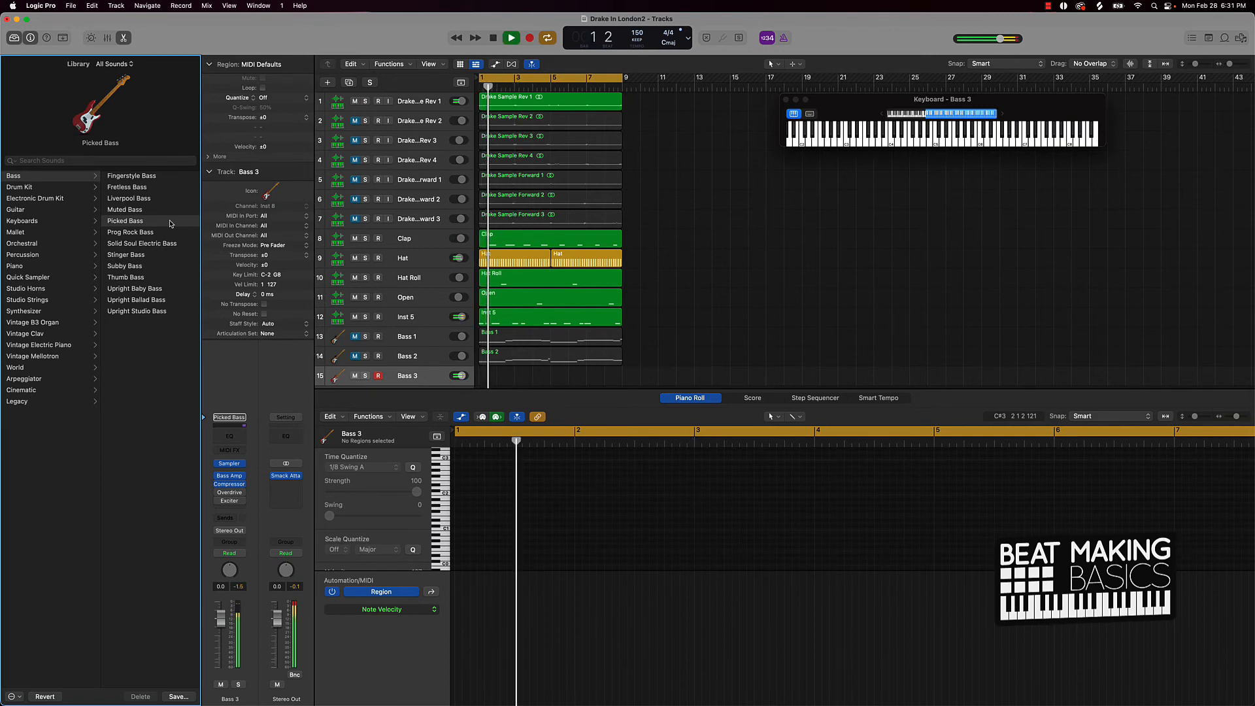
key("space")
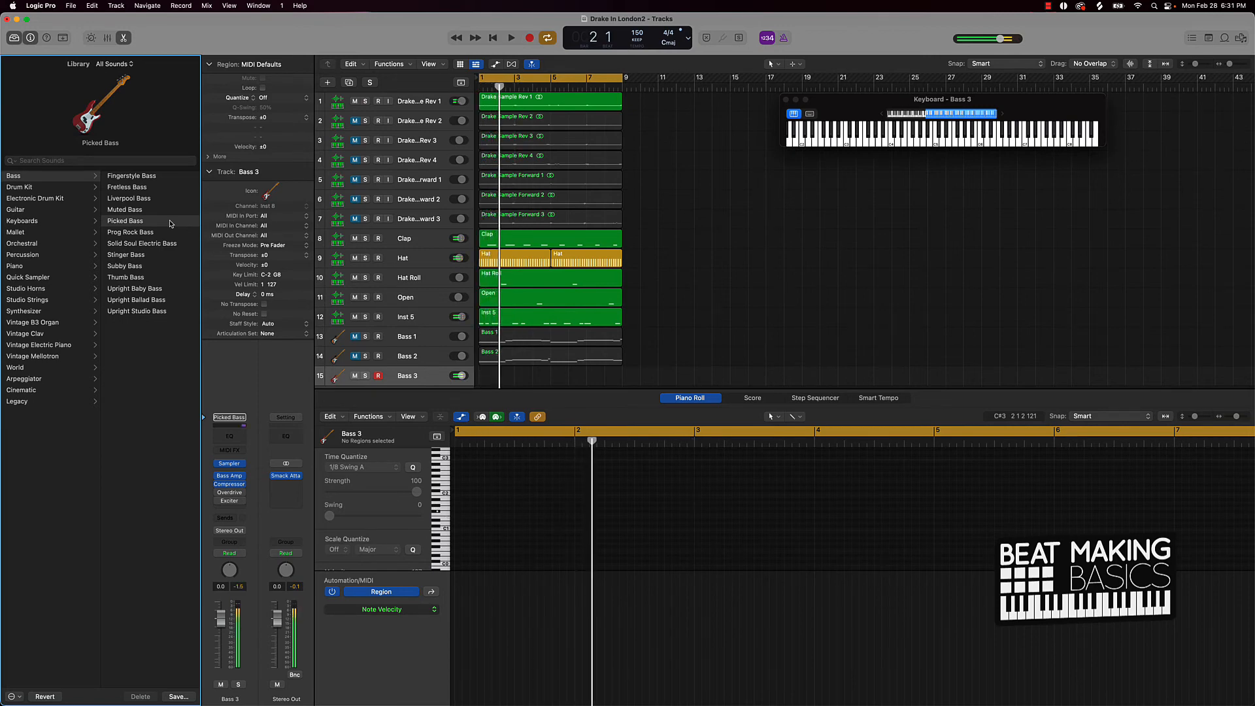
left_click(155, 234)
left_click(151, 246)
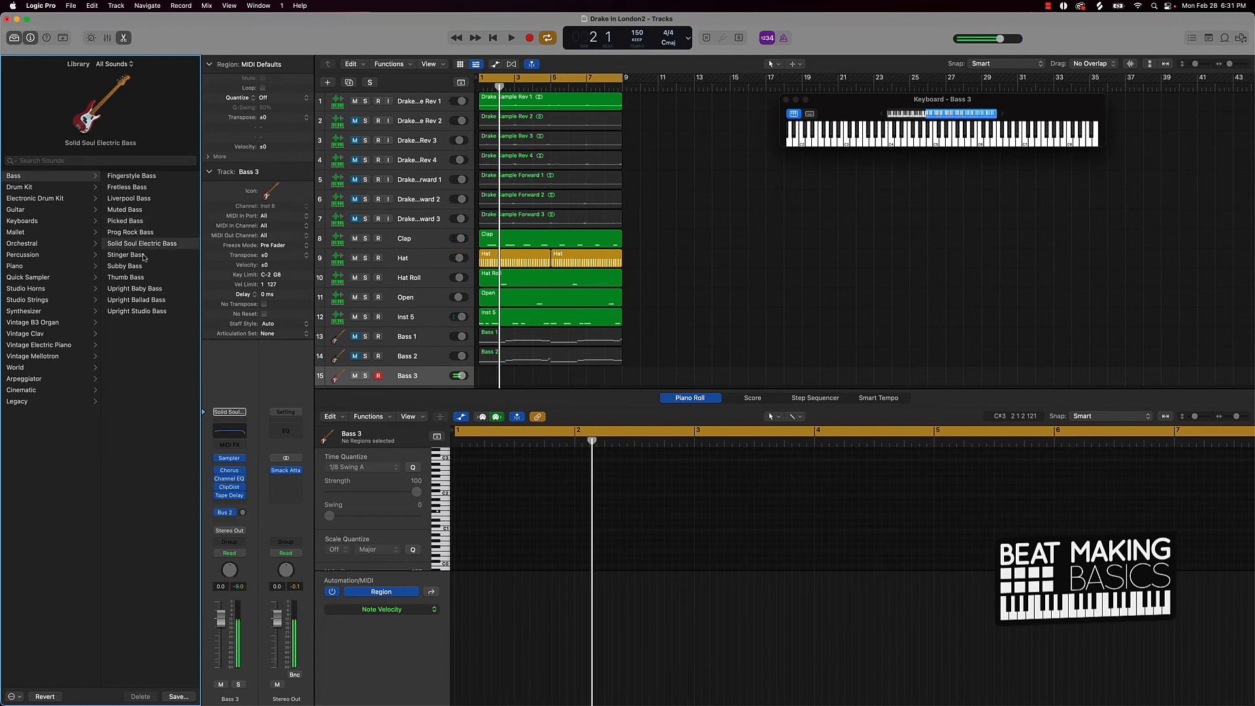
key("space")
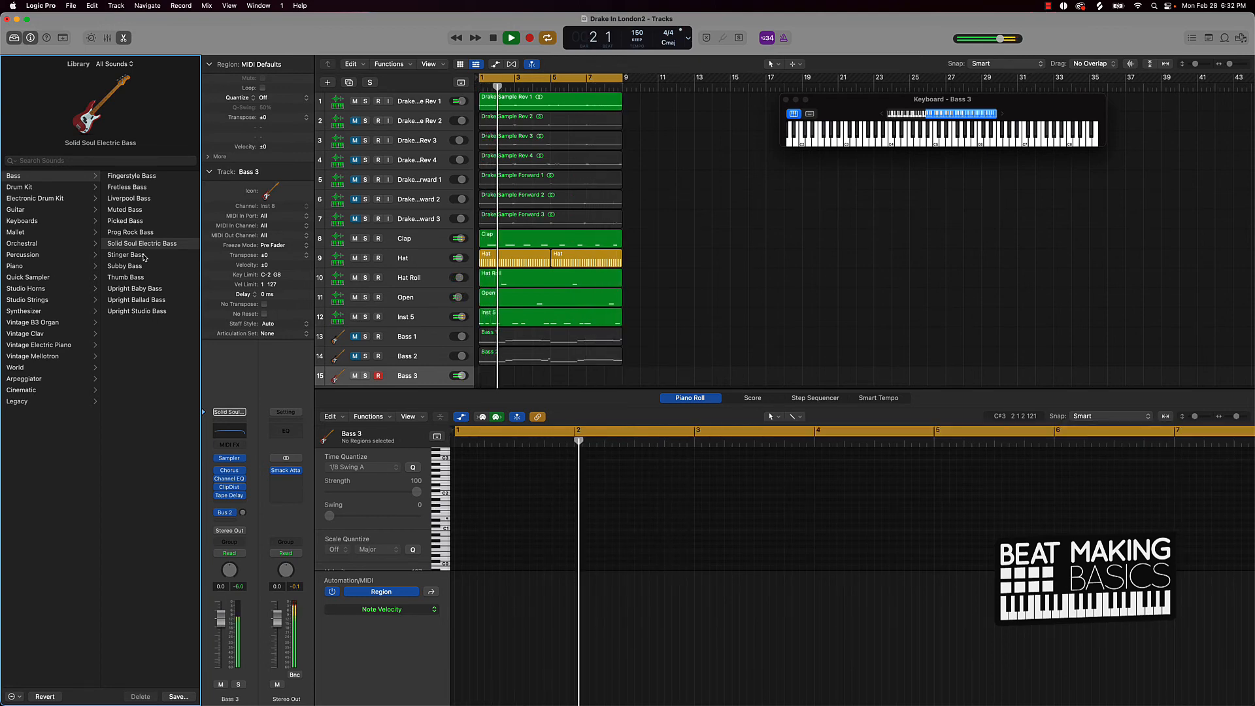
key("space")
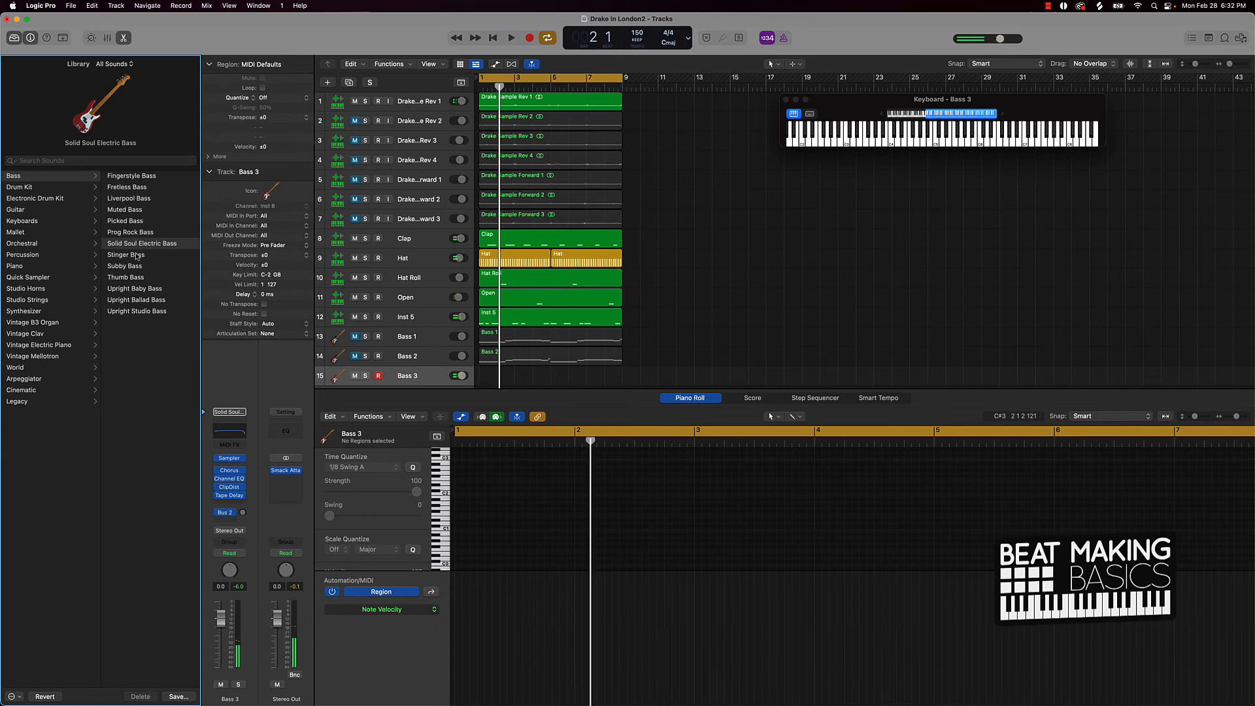
Switch the Bass 3 track to the Stinger Bass sound and try it out with playback stopped
left_click(126, 255)
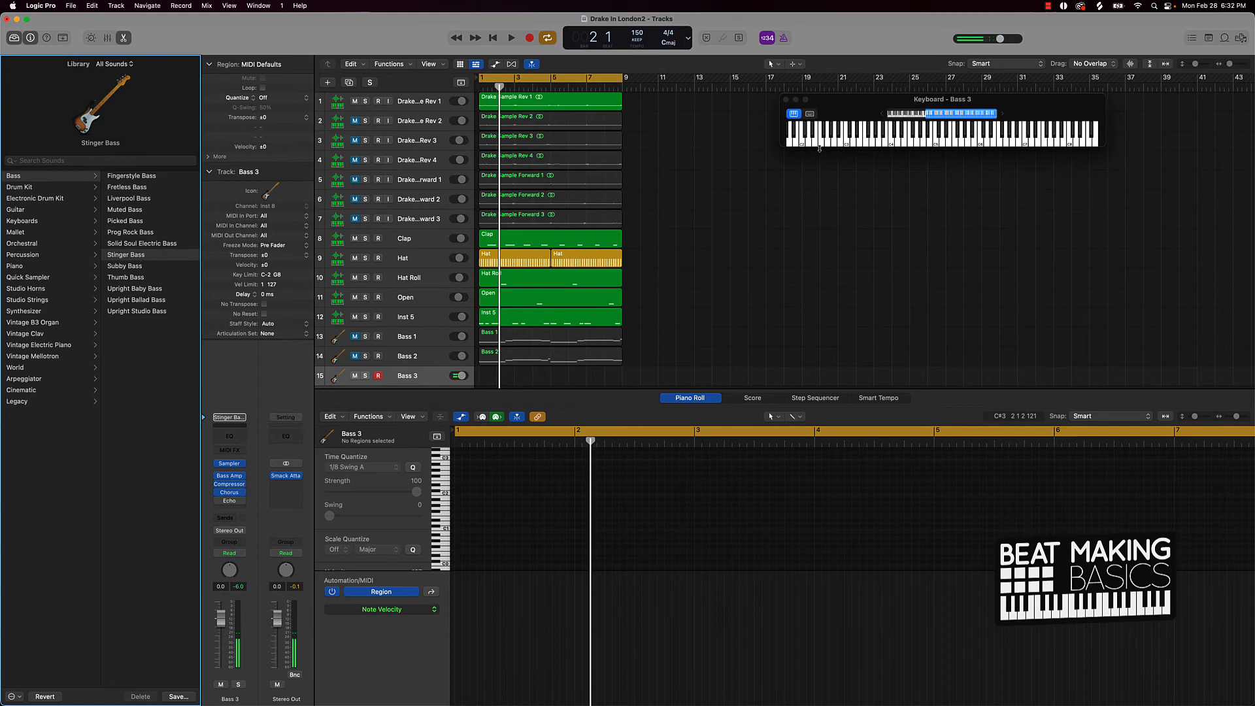
scroll(824, 148, "left", 2)
scroll(824, 147, "left", 2)
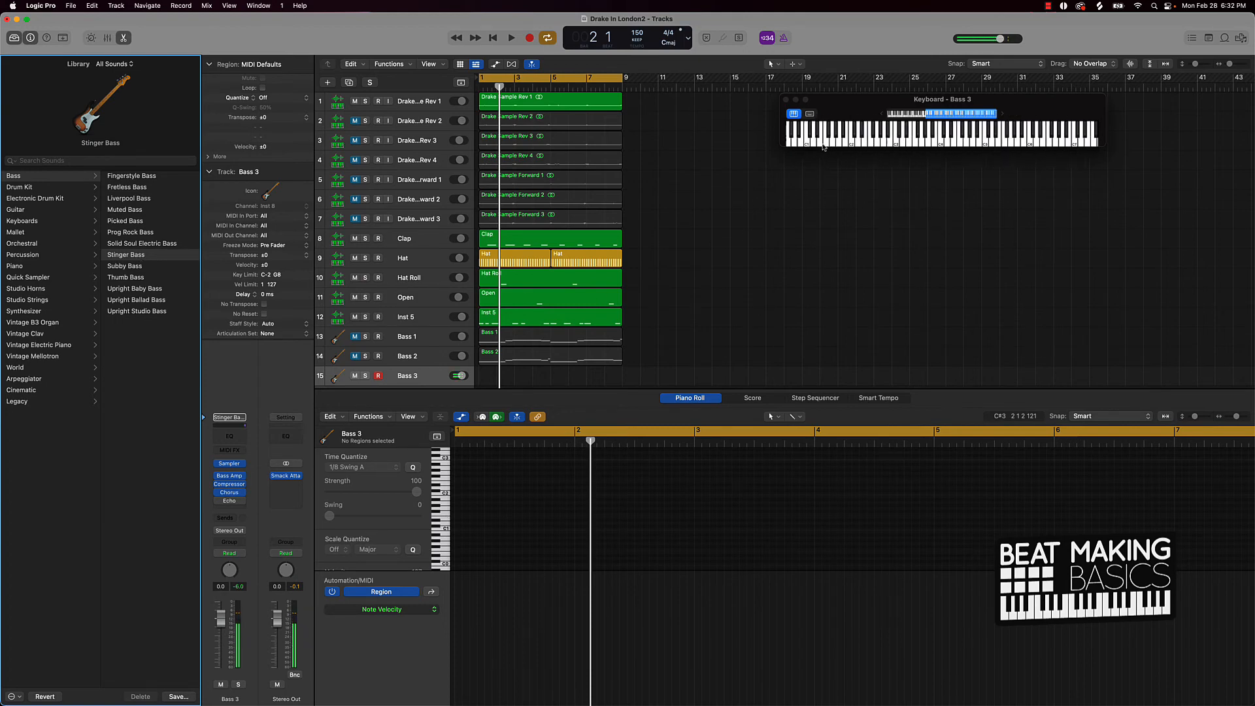
scroll(824, 147, "left", 1)
scroll(823, 148, "left", 3)
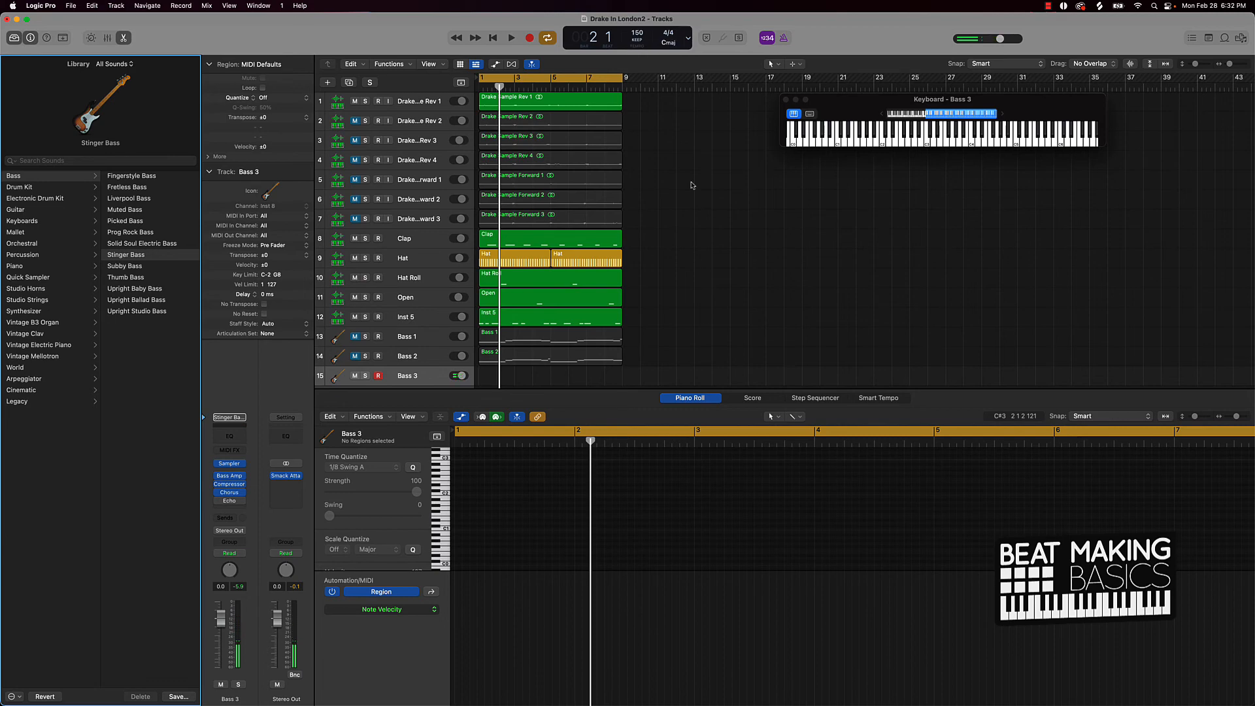
Load the Thumb Bass sound on the Bass 3 track
left_click(145, 289)
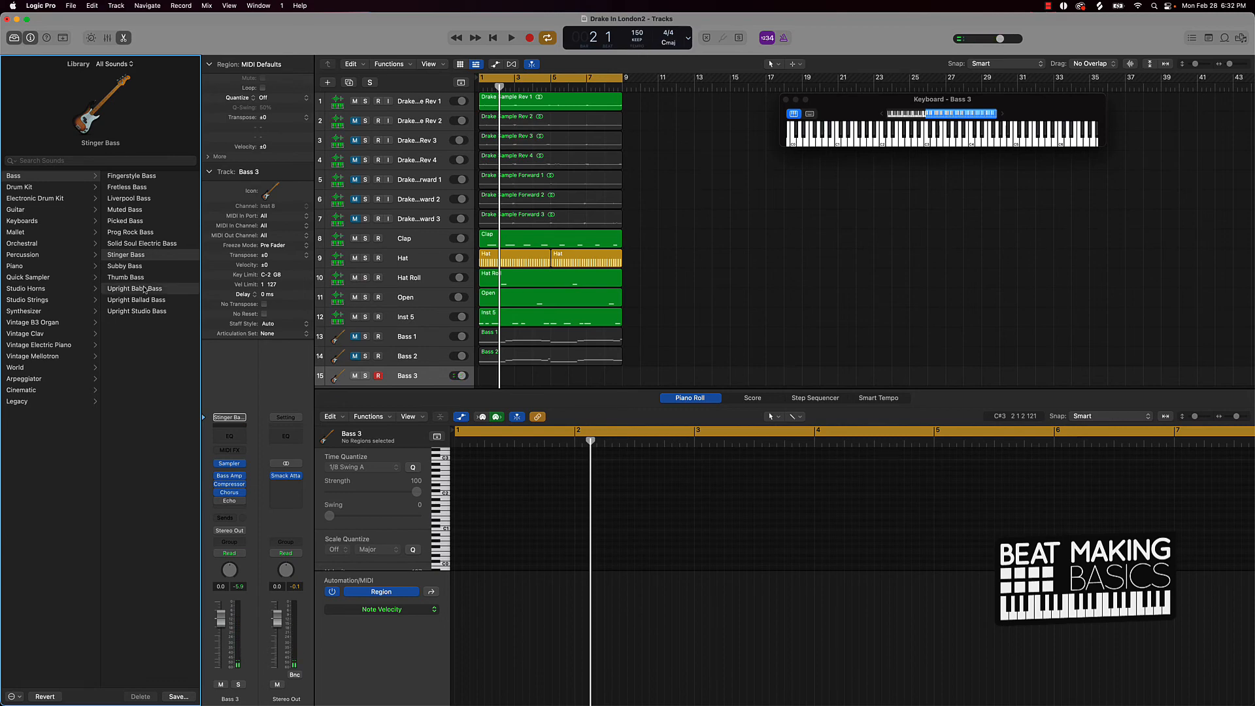
left_click(142, 281)
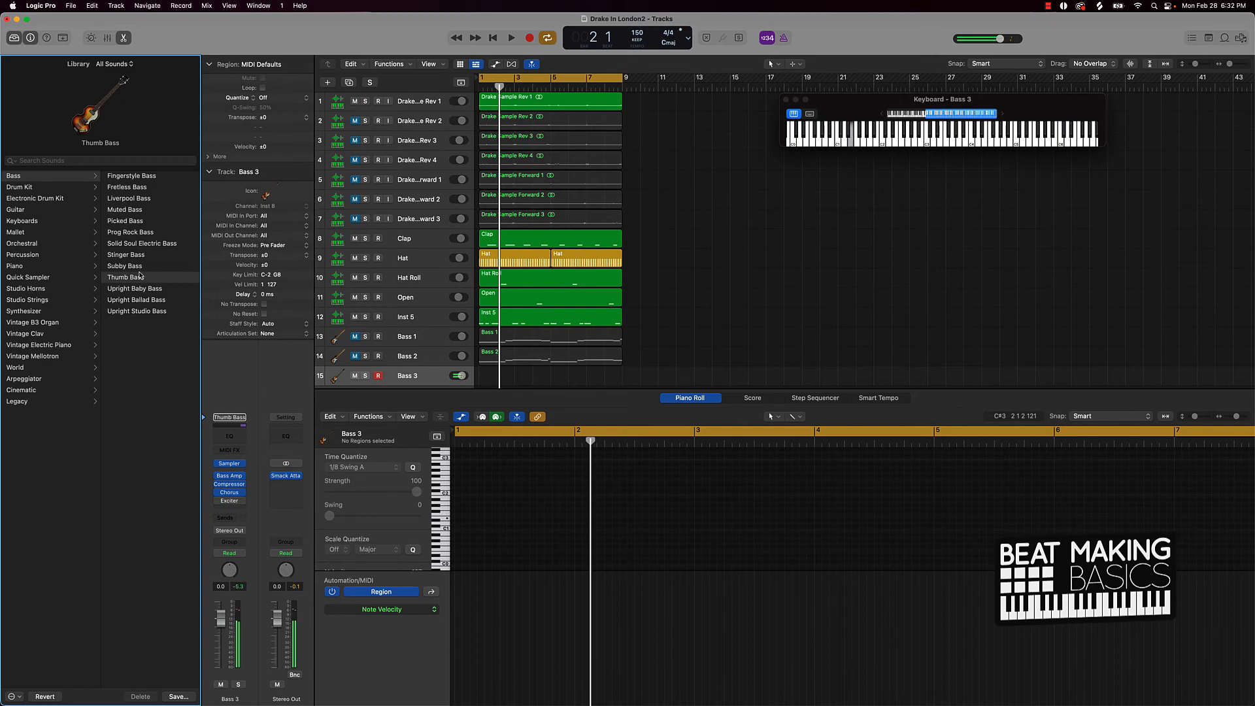
Audition the Subby, Upright Ballad and Upright Studio Bass sounds on the Bass 3 track, settle on Stinger Bass and close the Library
left_click(139, 267)
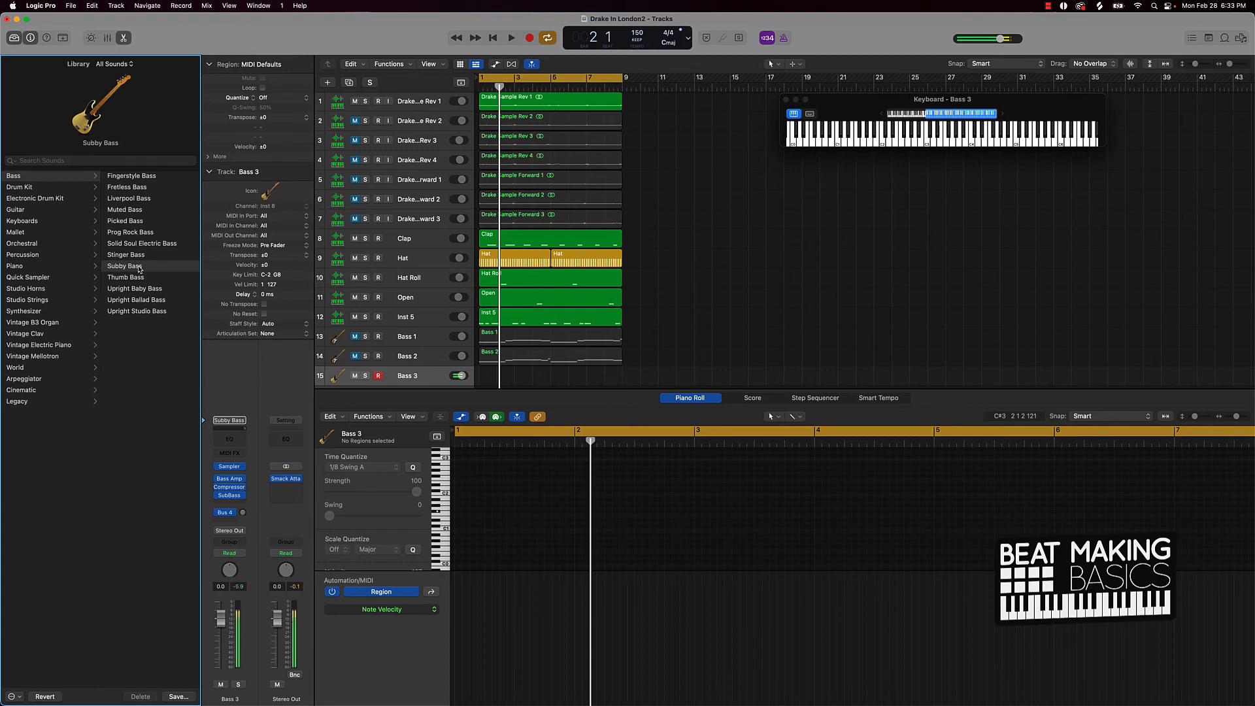
left_click(138, 255)
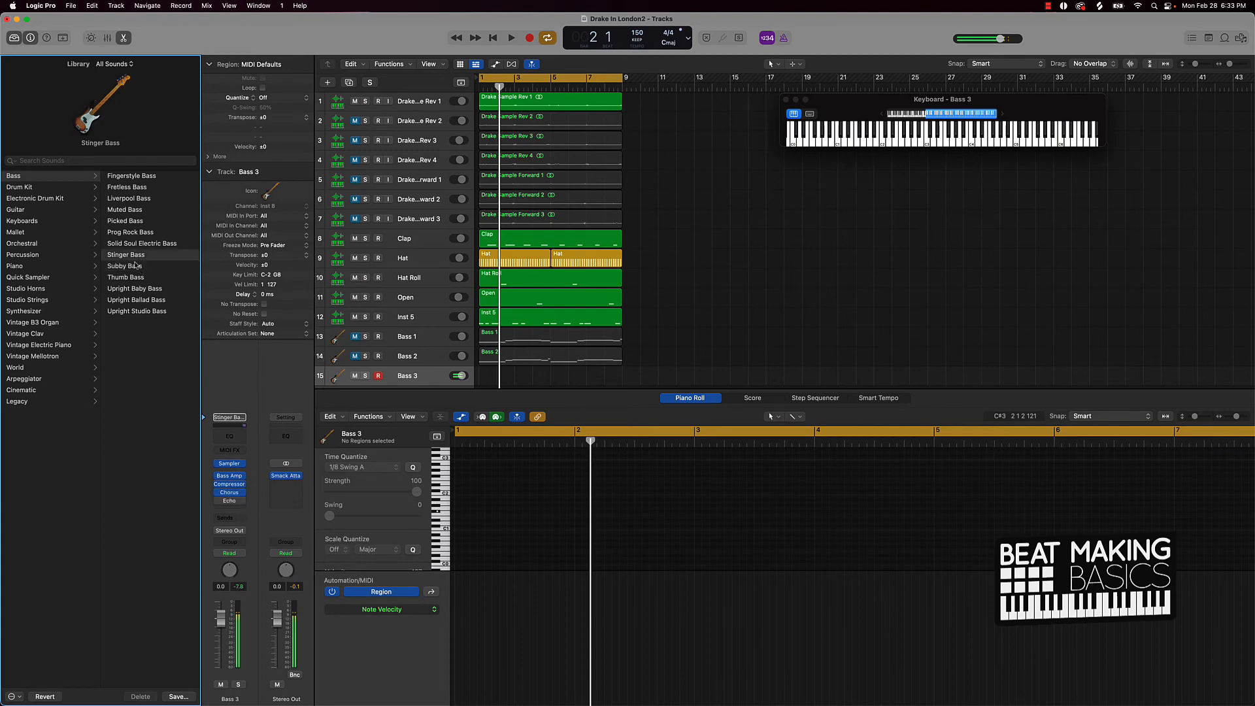
left_click(130, 300)
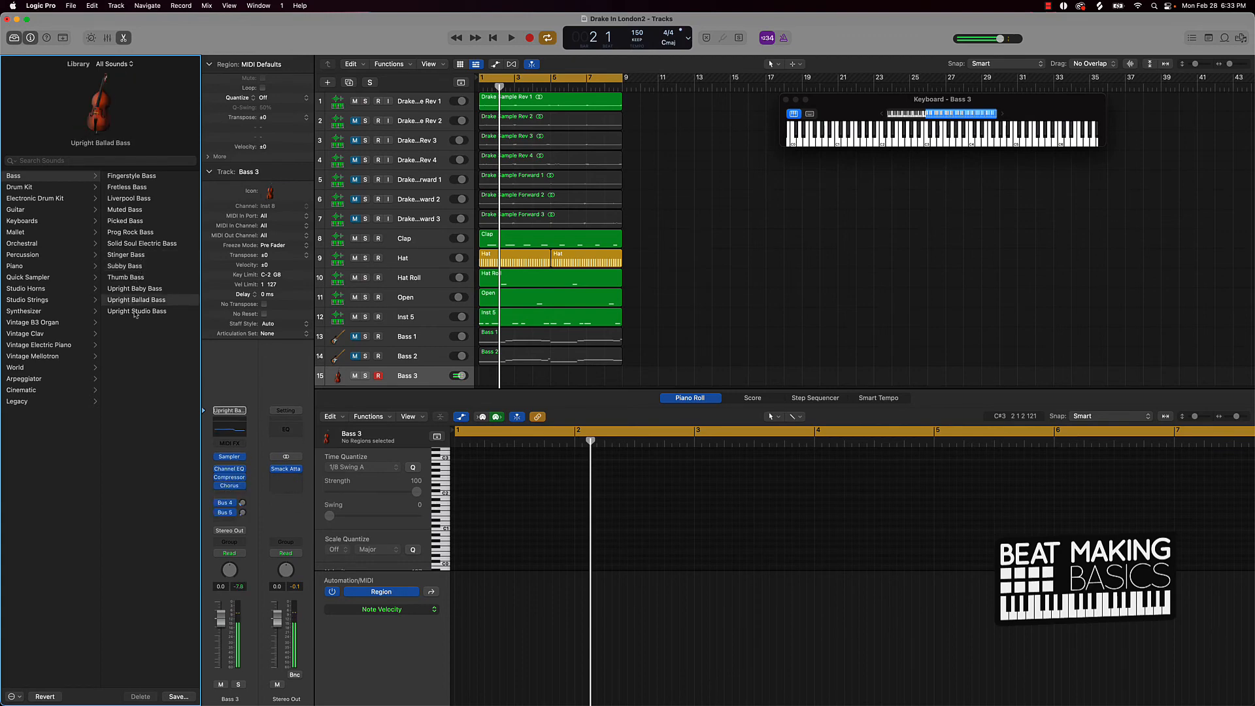
left_click(136, 313)
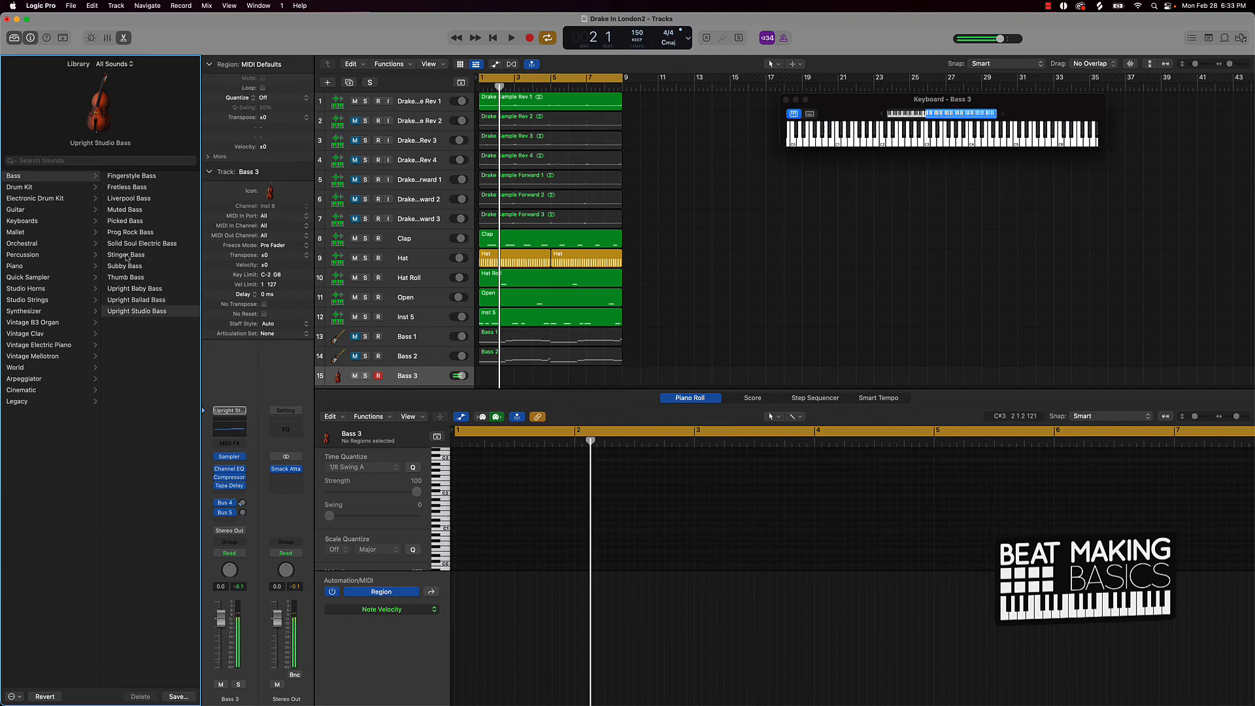
left_click(128, 257)
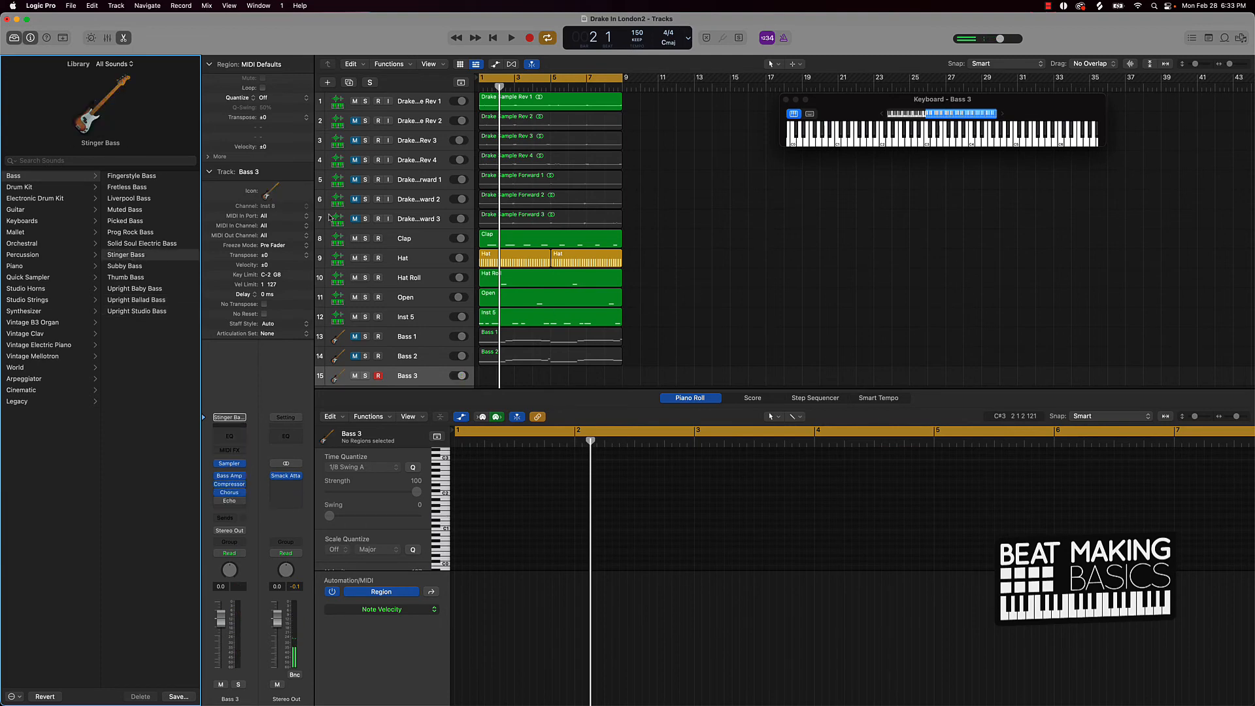
left_click(14, 38)
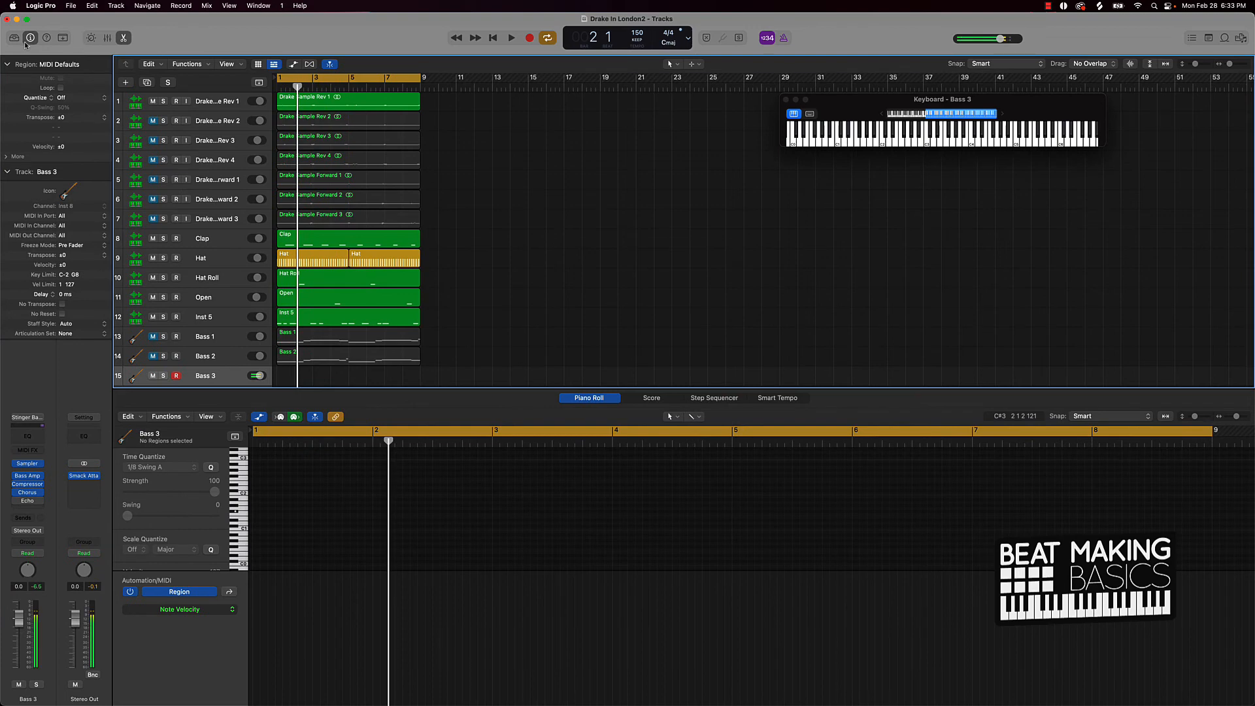
Record the bass line on the Bass 3 track and quantize all its notes to 1/8 Swing A
key("r")
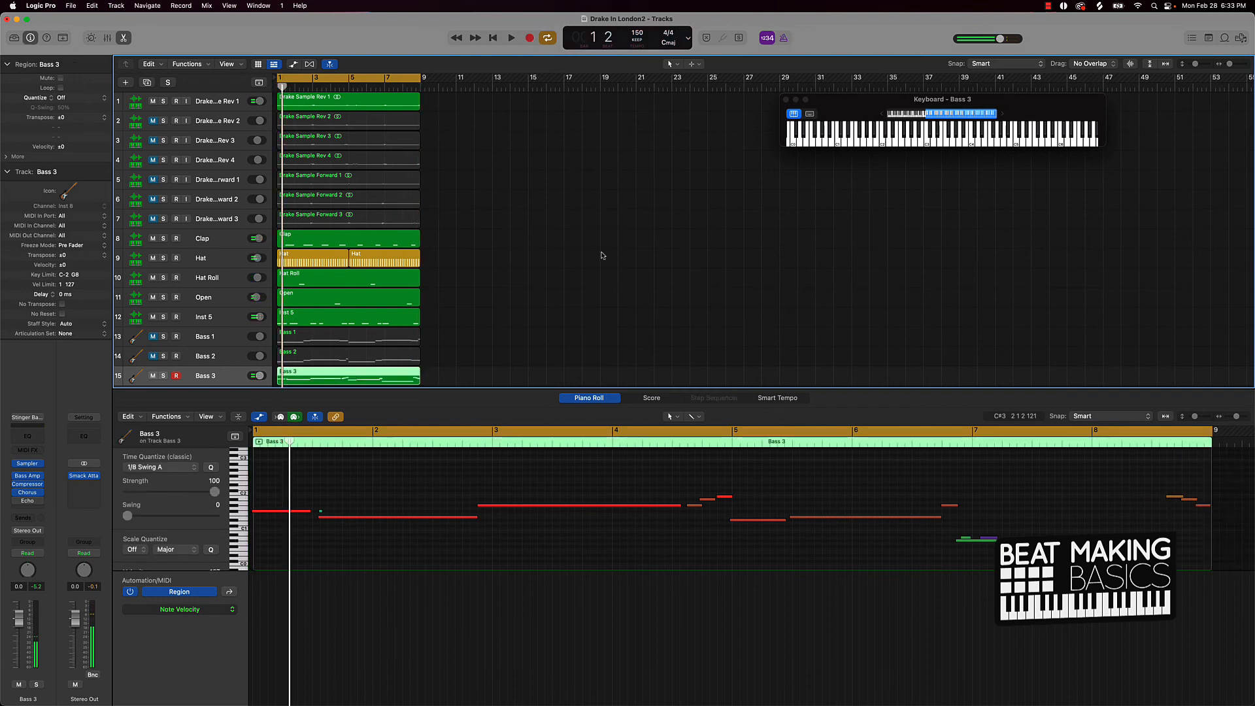
left_click(437, 498)
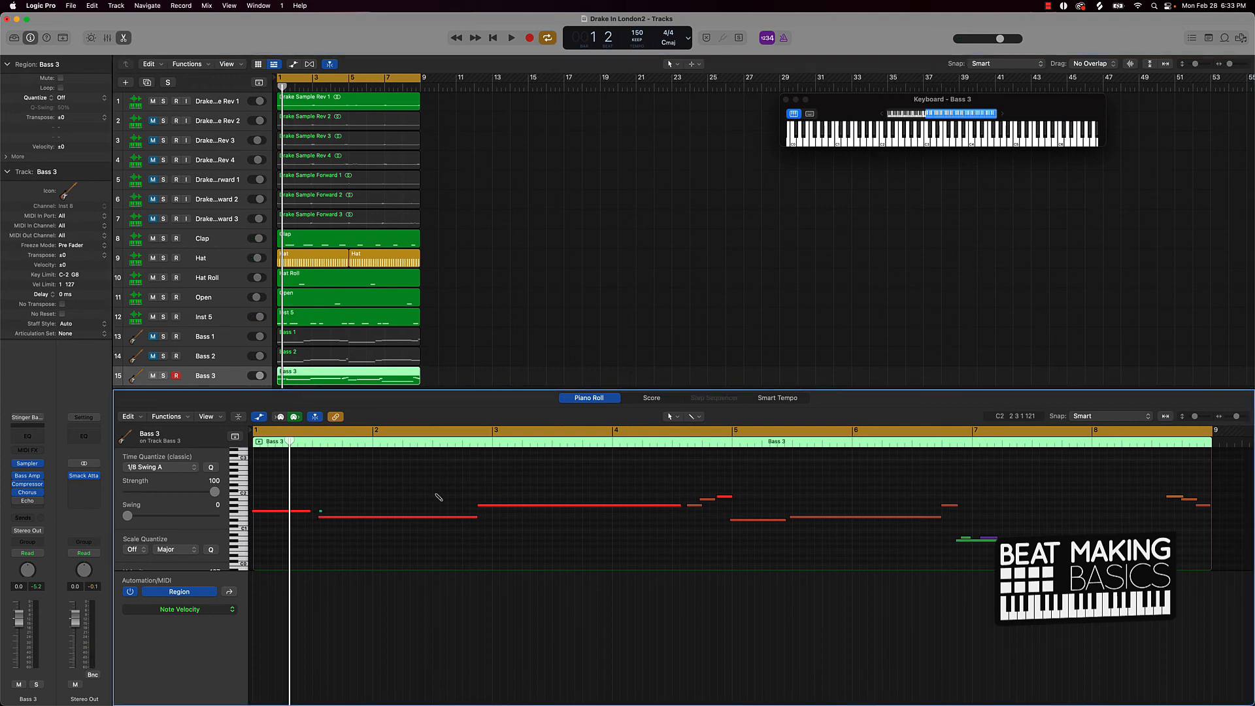
key("super+a")
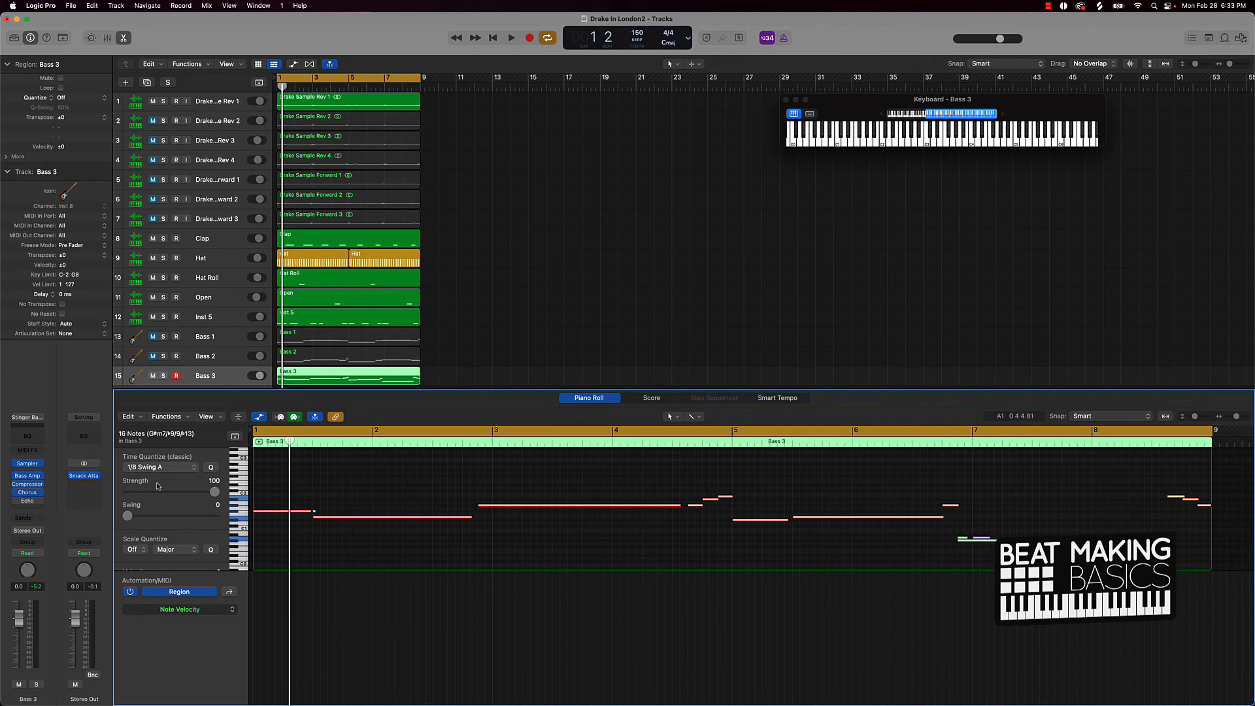
Delete the short stray notes near the start and around bar 7 of the Bass 3 region and play it back
left_click(306, 508)
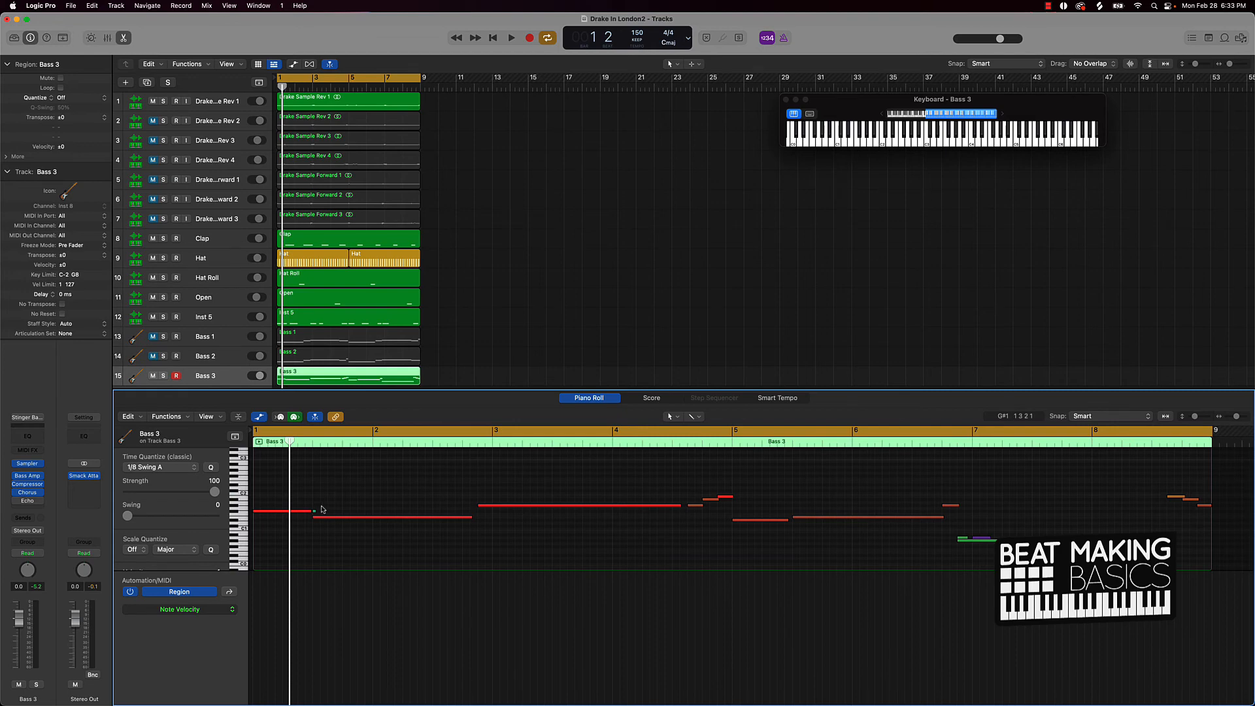
left_click(317, 515)
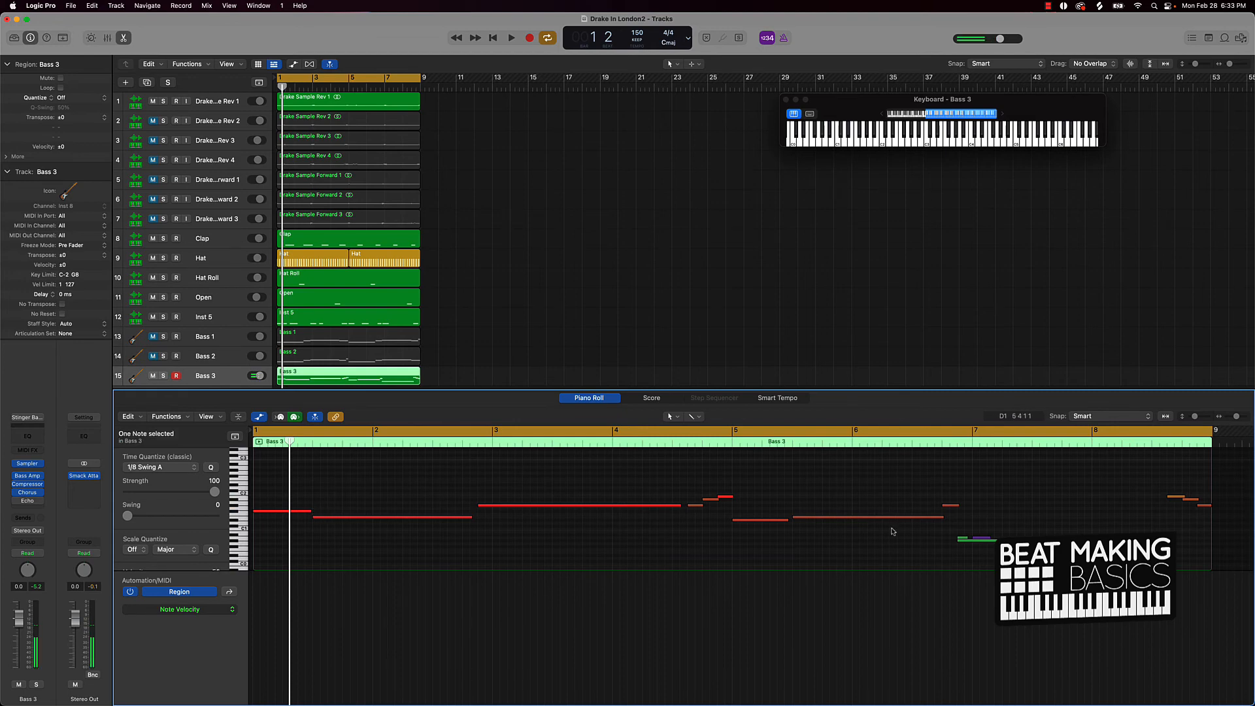
left_click_drag(1025, 532, 945, 539)
key("space")
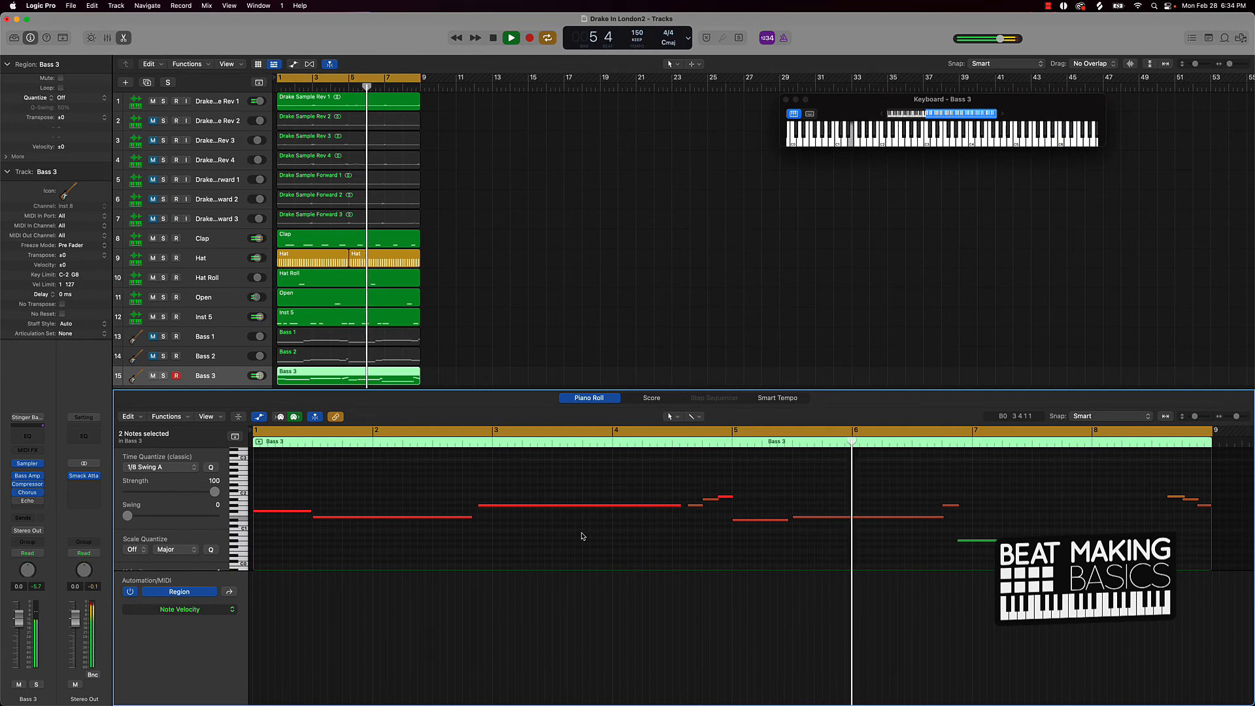
key("space")
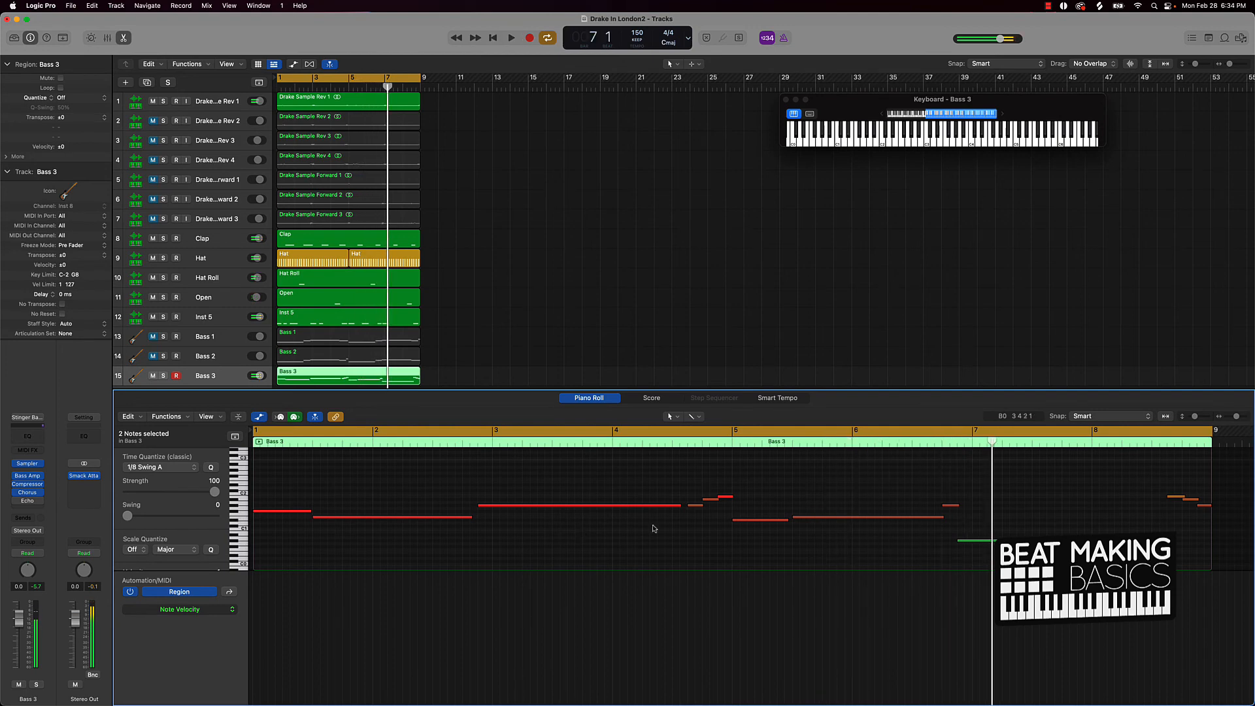
Duplicate the long low note around bar 7 of the Bass 3 region two octaves higher and listen to it with the beat
left_click(950, 506)
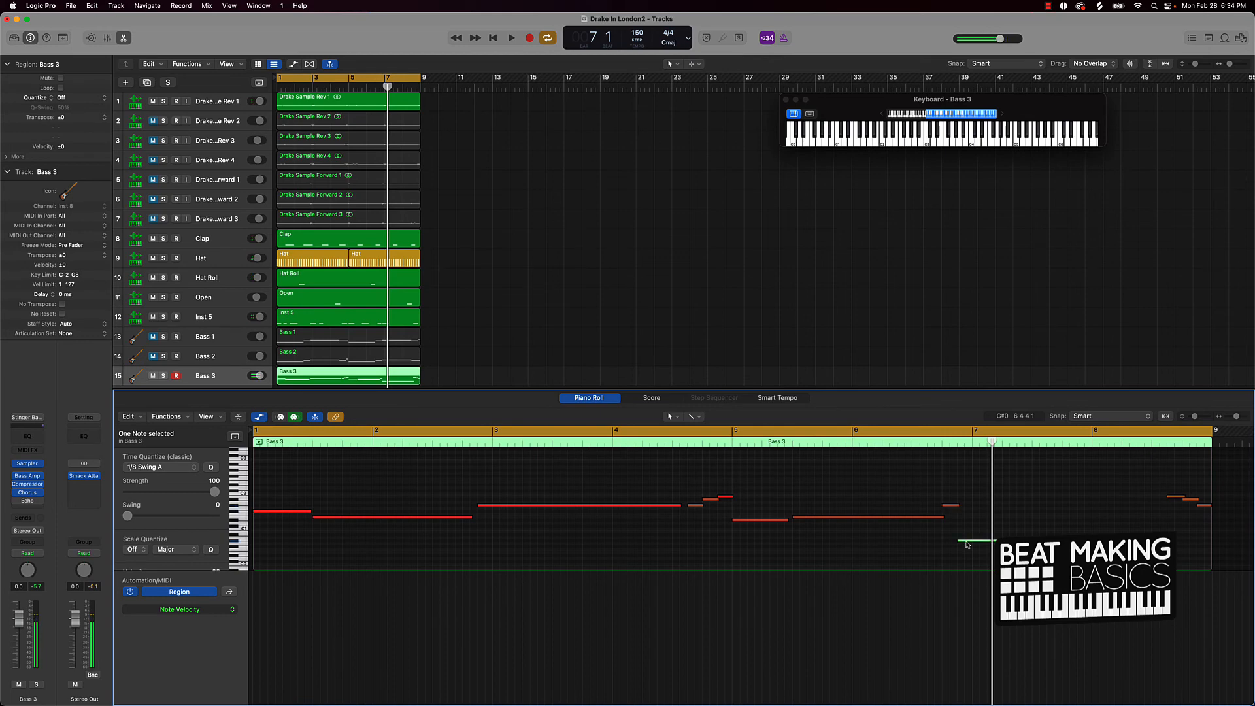
left_click(961, 485, "super")
left_click_drag(967, 485, 968, 471)
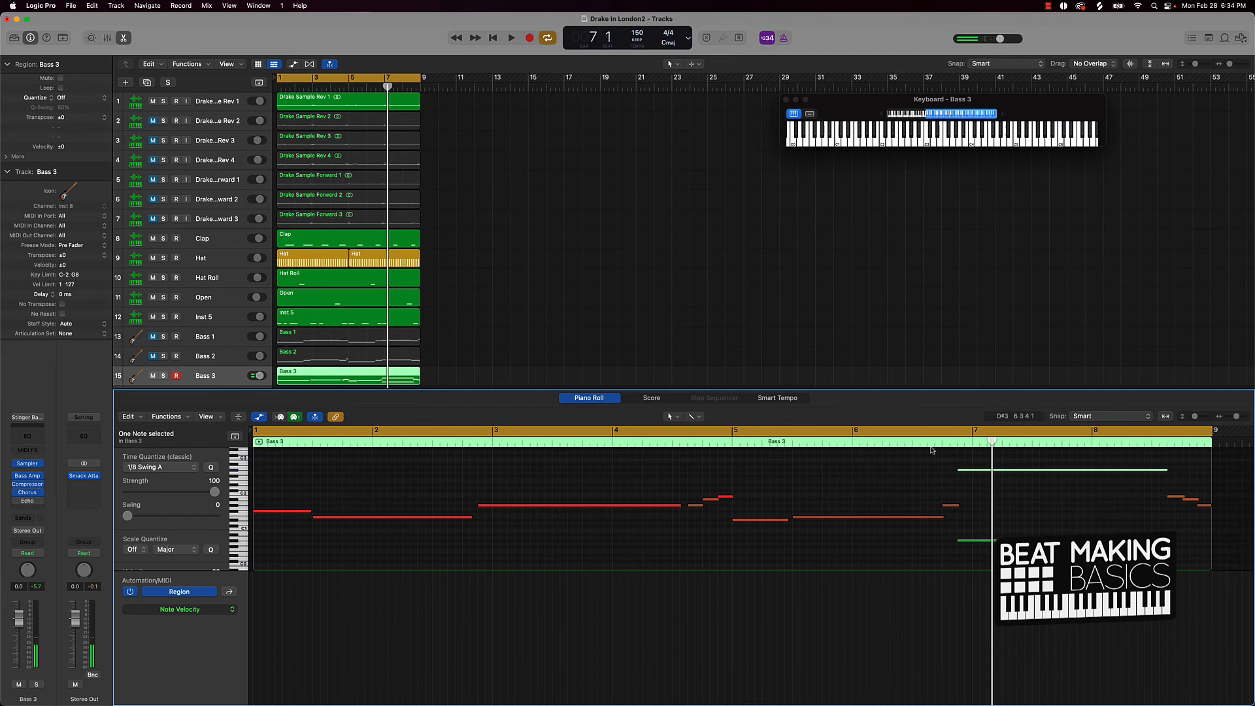
left_click(929, 443)
key("space")
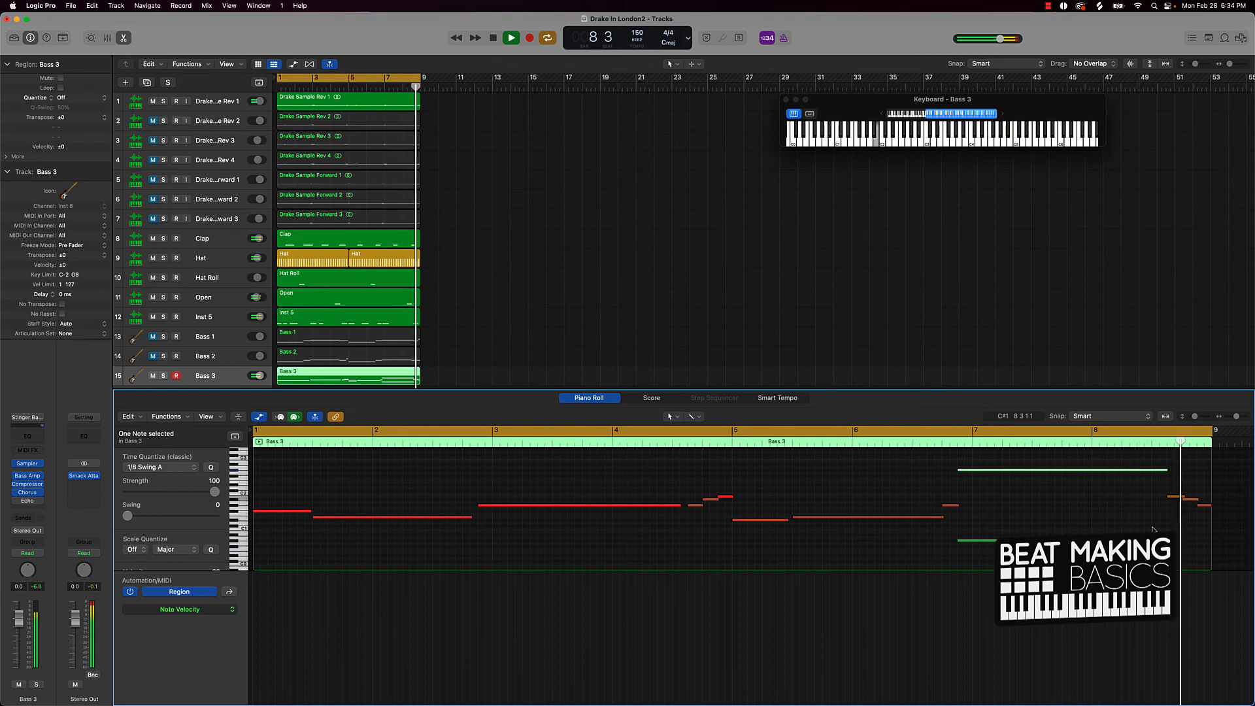
key("space")
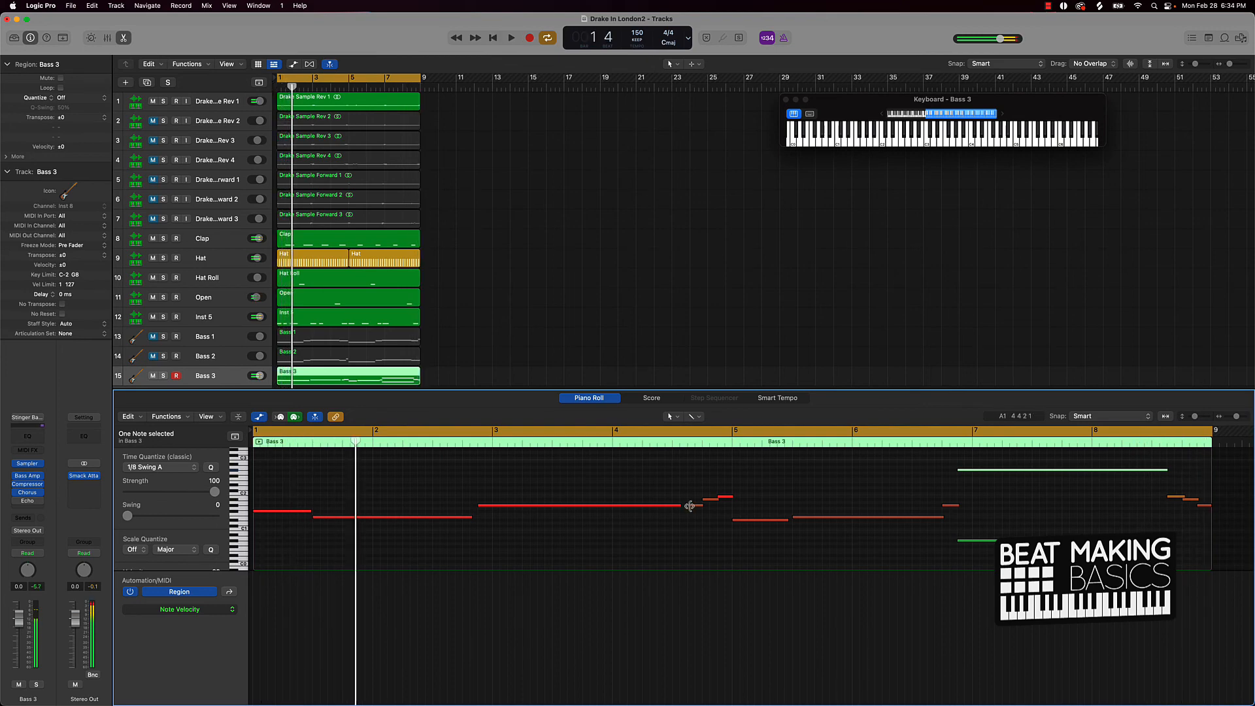
Duplicate the five long notes in bars 1 to 6 of the Bass 3 region one octave higher and play the result
scroll(347, 510, "up", 3)
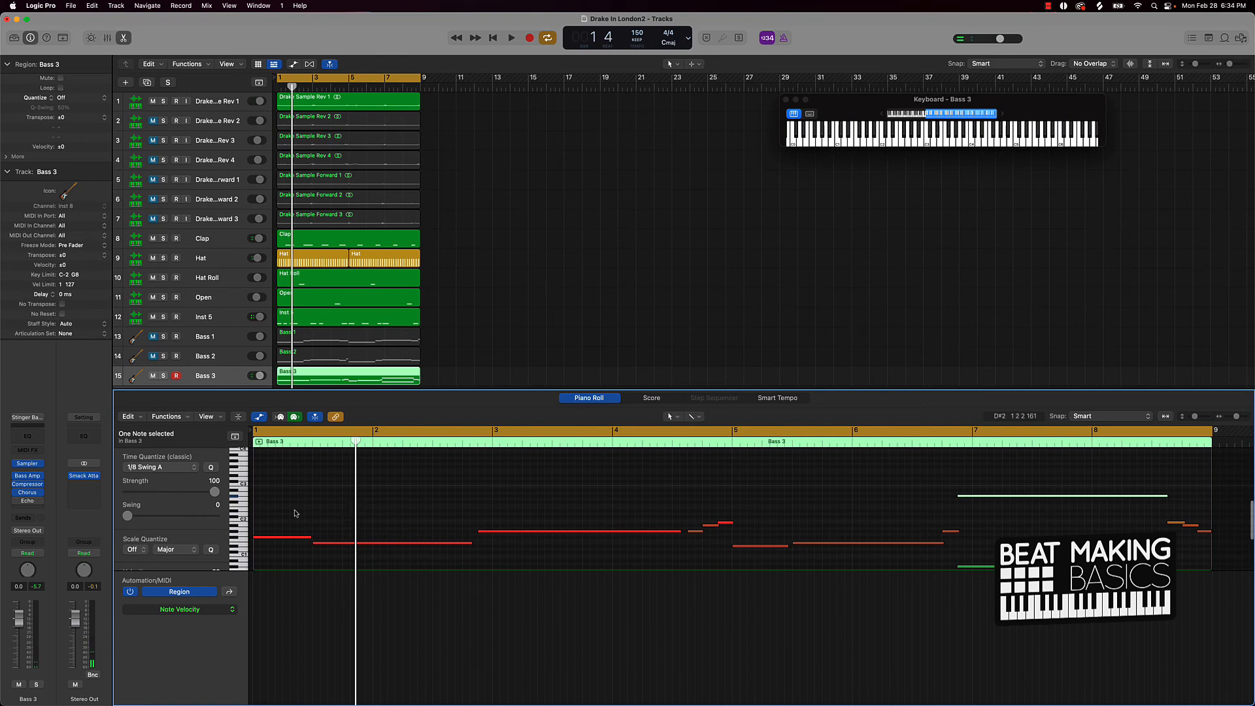
scroll(318, 513, "down", 3)
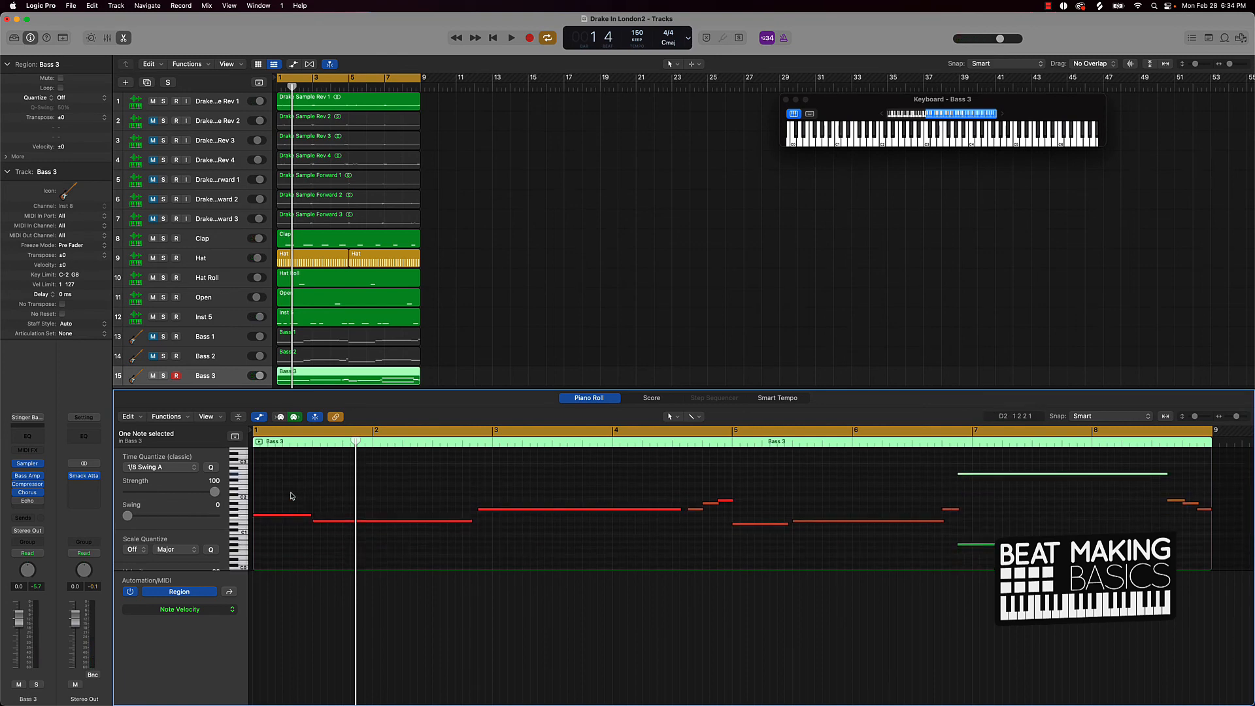
left_click_drag(291, 496, 567, 549)
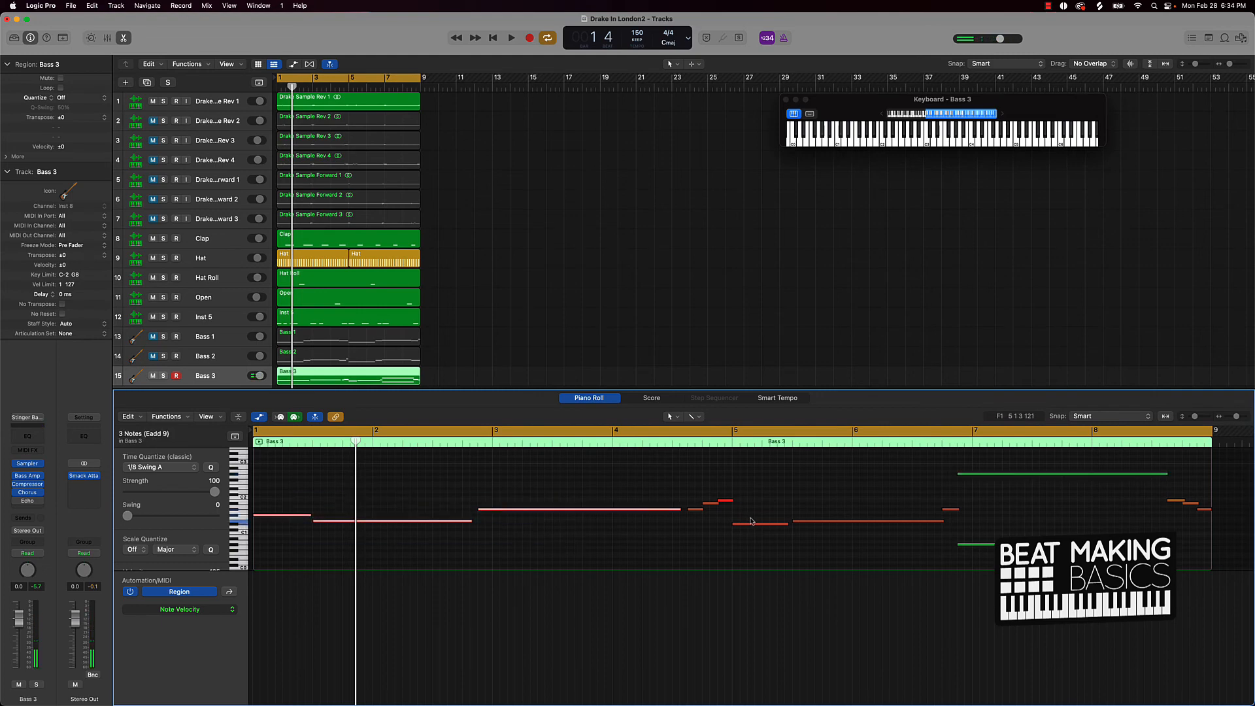
left_click_drag(759, 493, 876, 546)
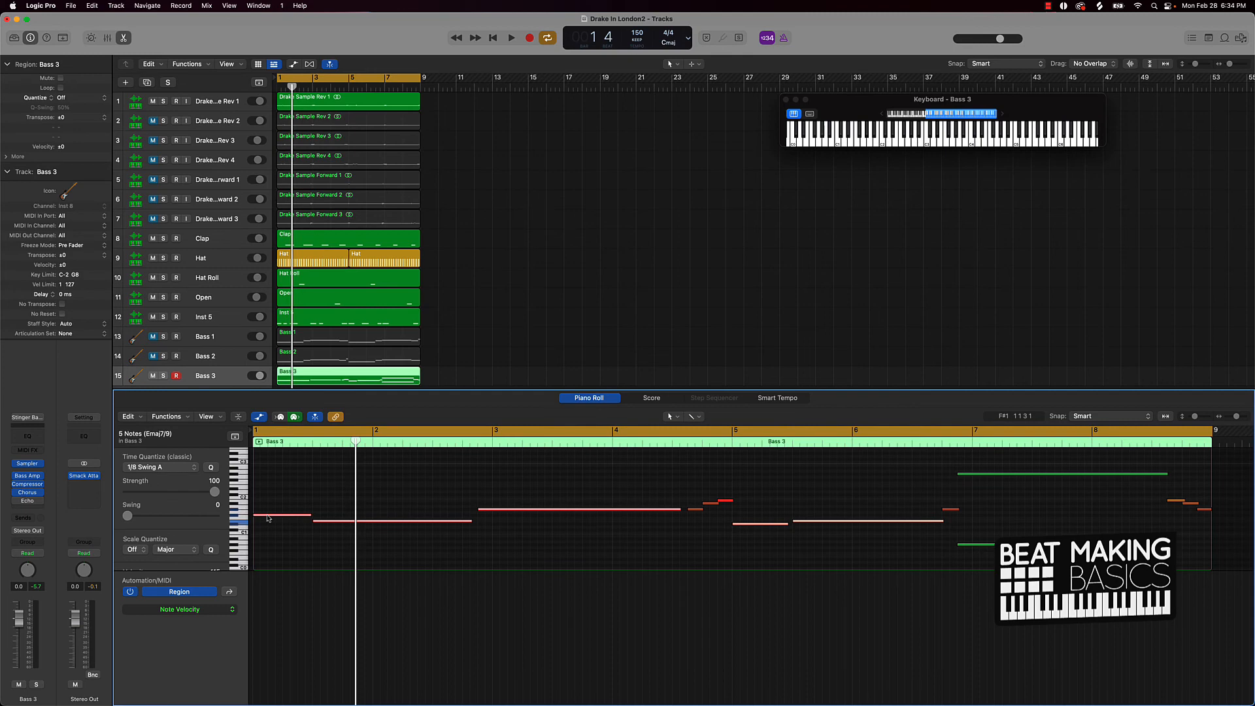
left_click_drag(267, 516, 266, 481)
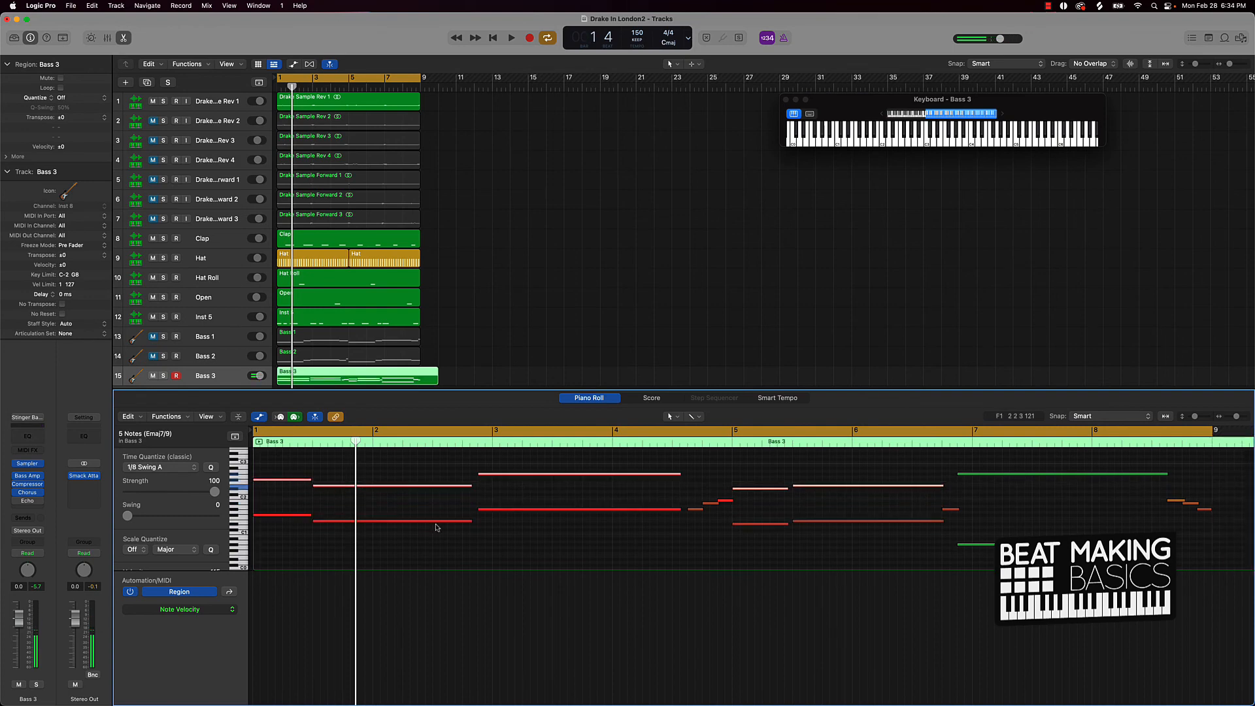
scroll(550, 562, "up", 3)
scroll(550, 563, "down", 1)
key("space")
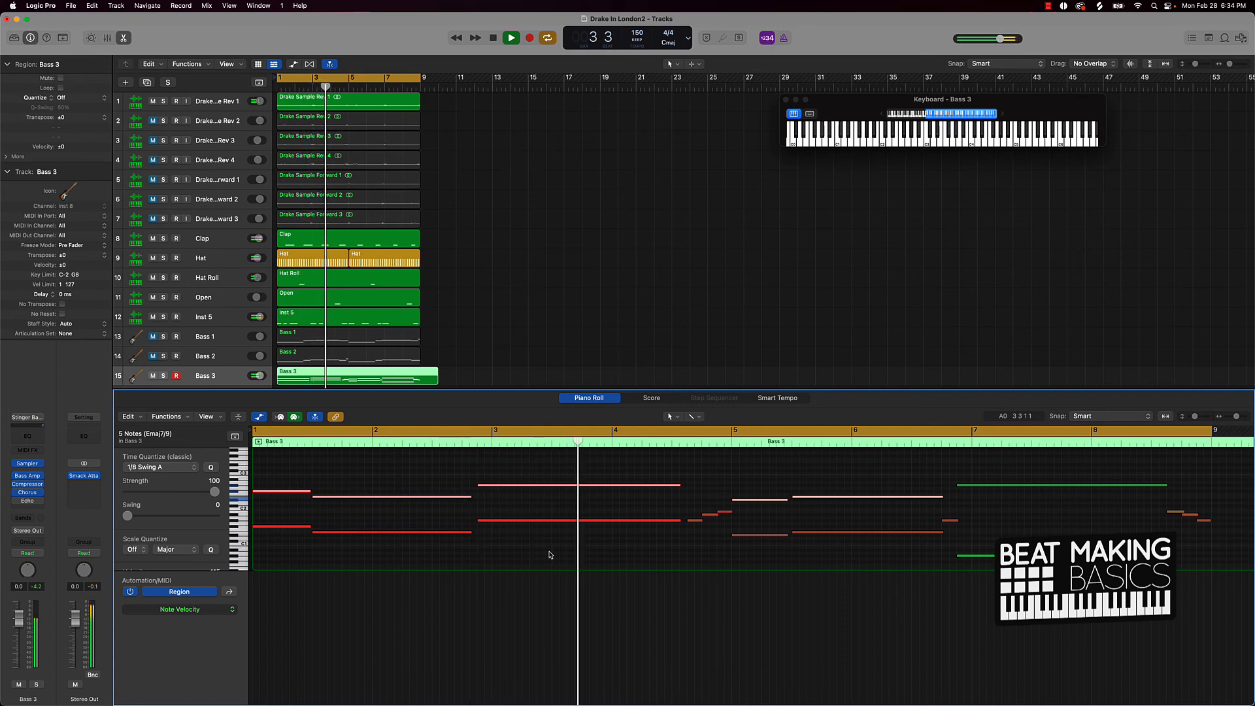
left_click(587, 550)
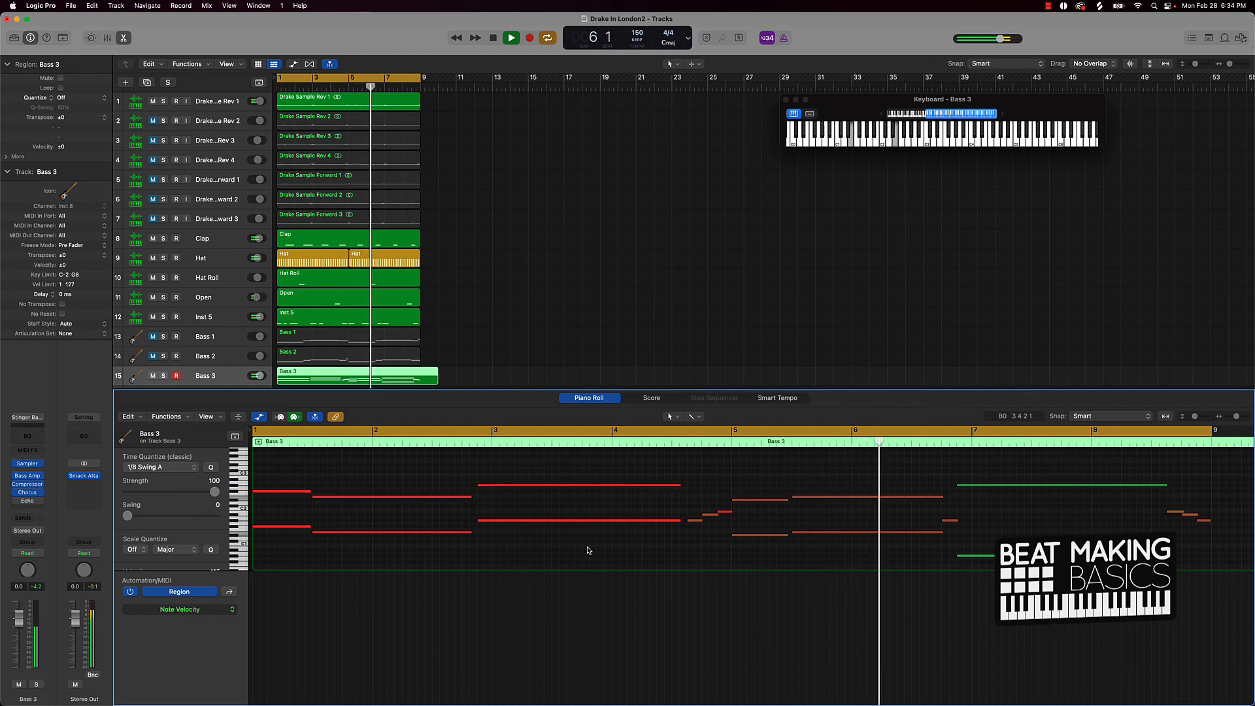
Show the note velocities of the Bass 3 region and raise all notes to the maximum velocity
key("super+a")
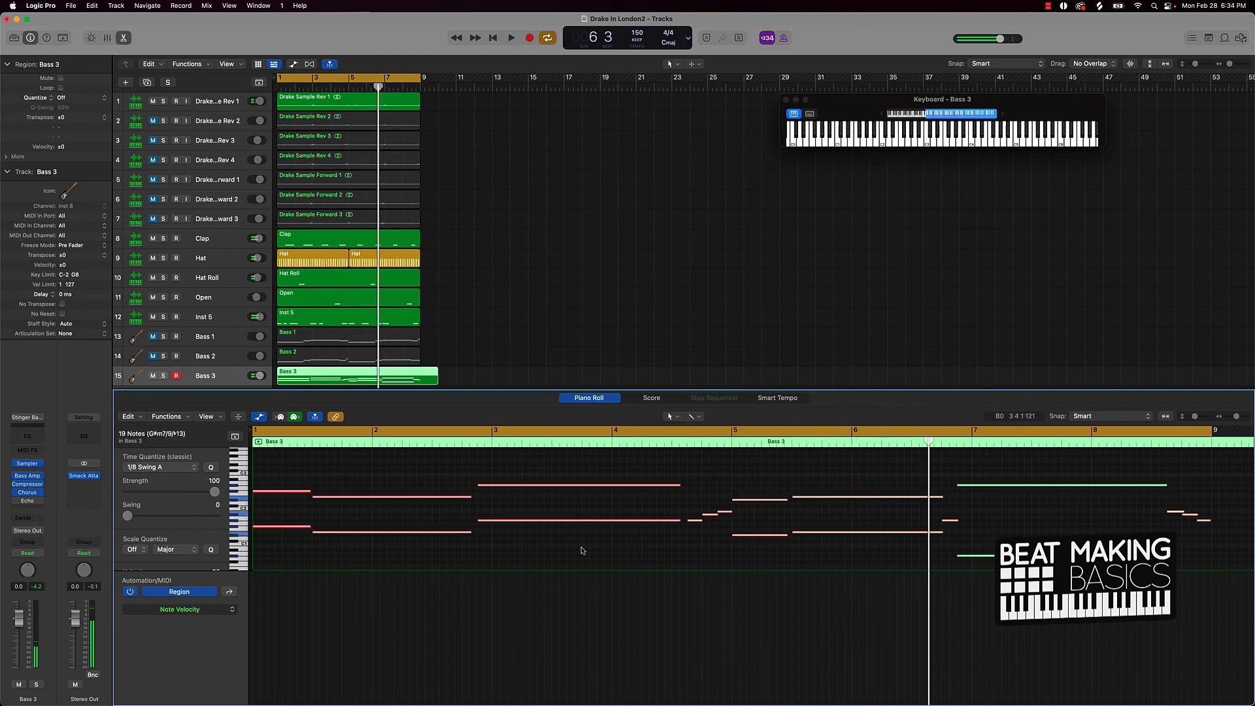
left_click(229, 593)
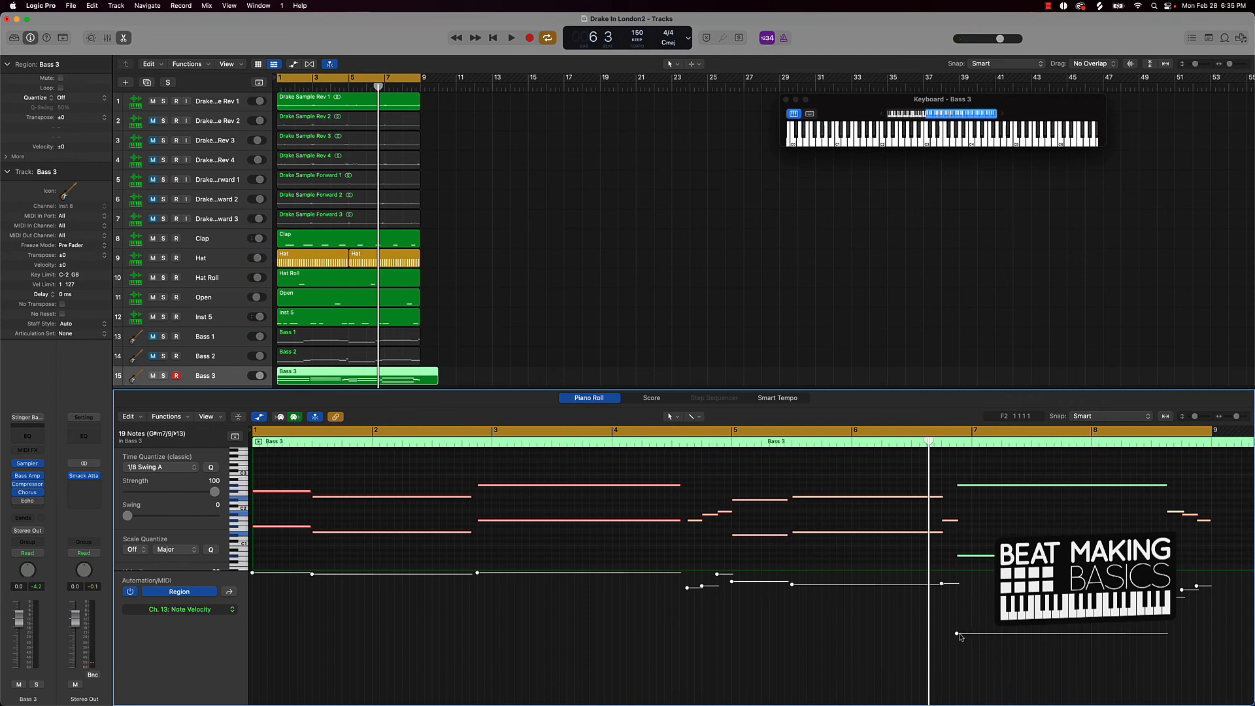
left_click_drag(958, 634, 958, 573)
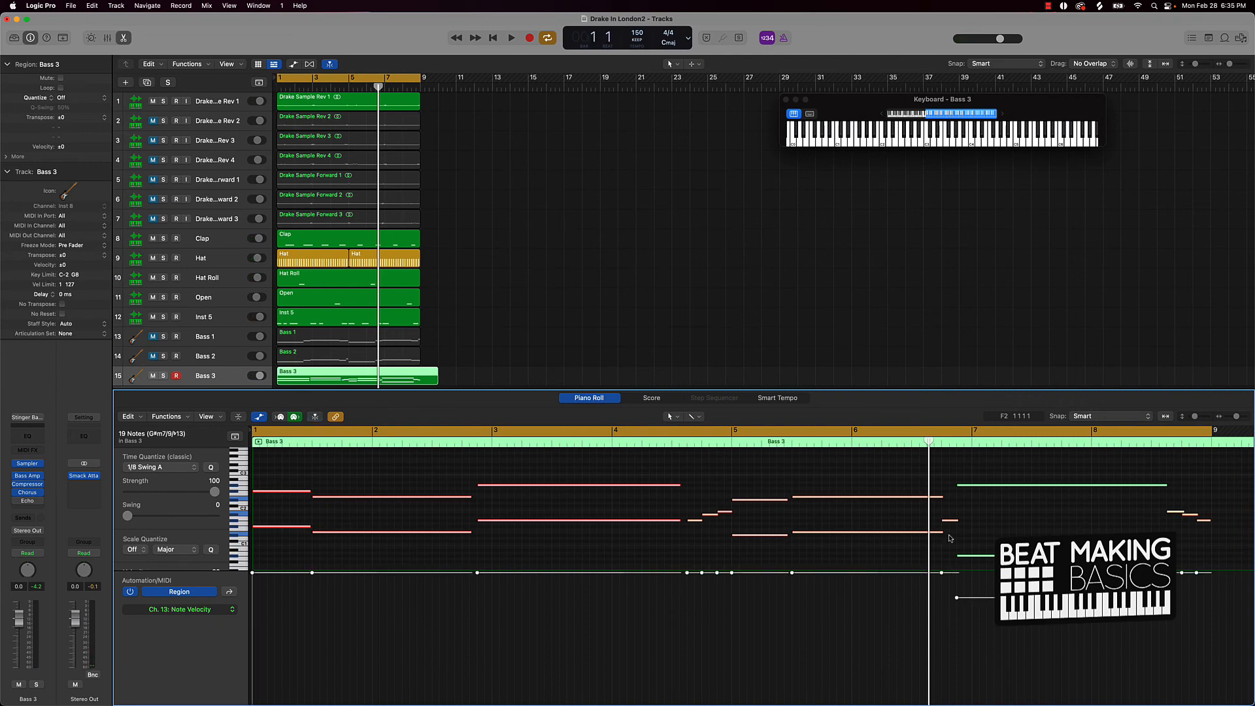
left_click(1010, 529)
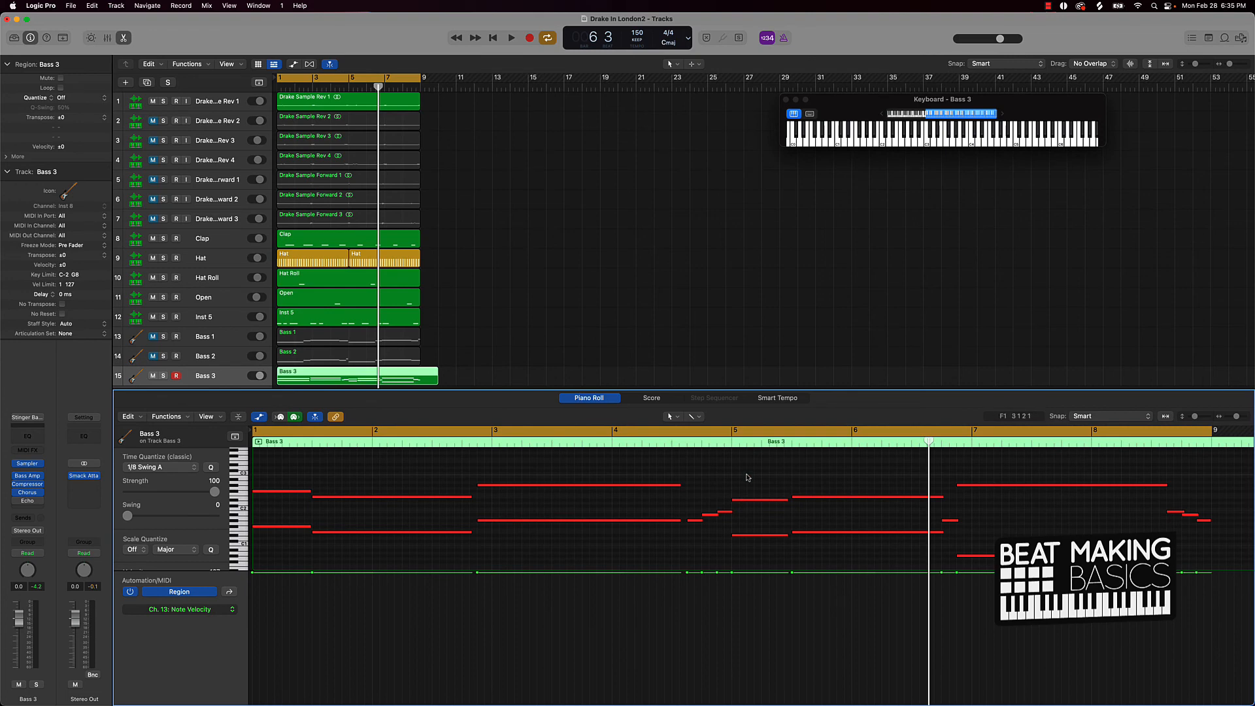
Try Trim Note End to Following Notes (Force Legato) on all Bass 3 notes, shortening overlaps, play it from the start and undo it
key("super+a")
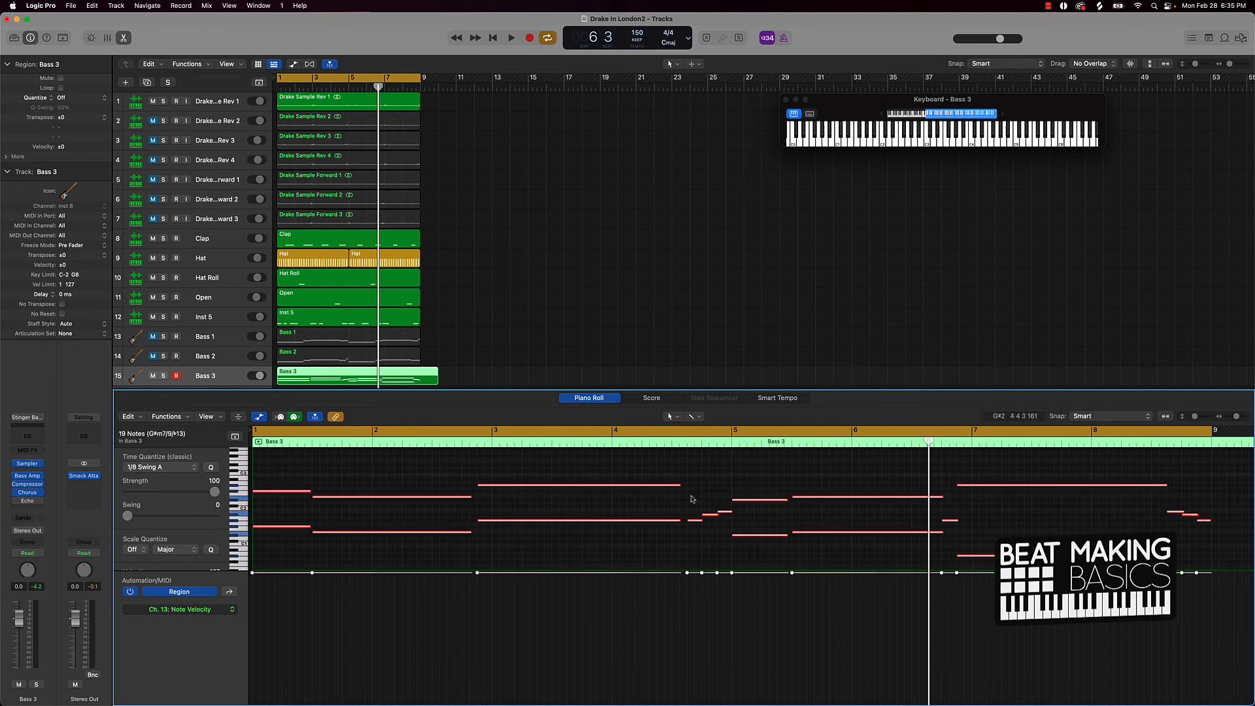
right_click(492, 486)
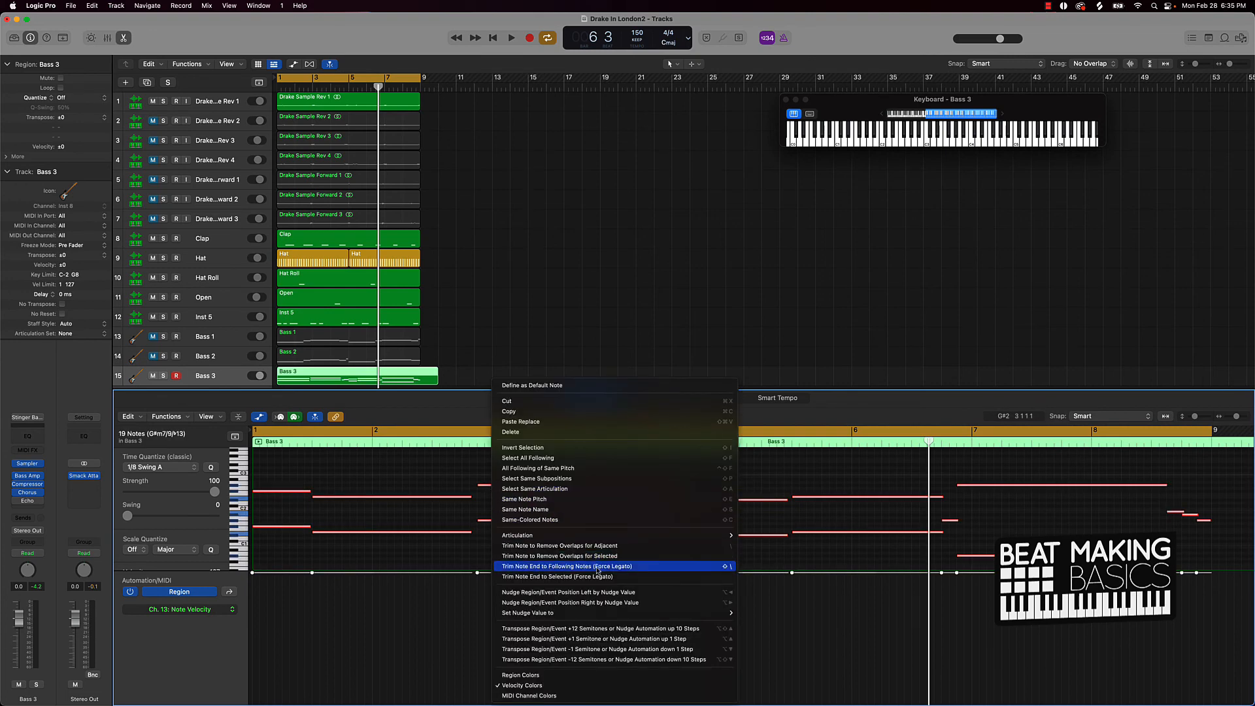
left_click(627, 566)
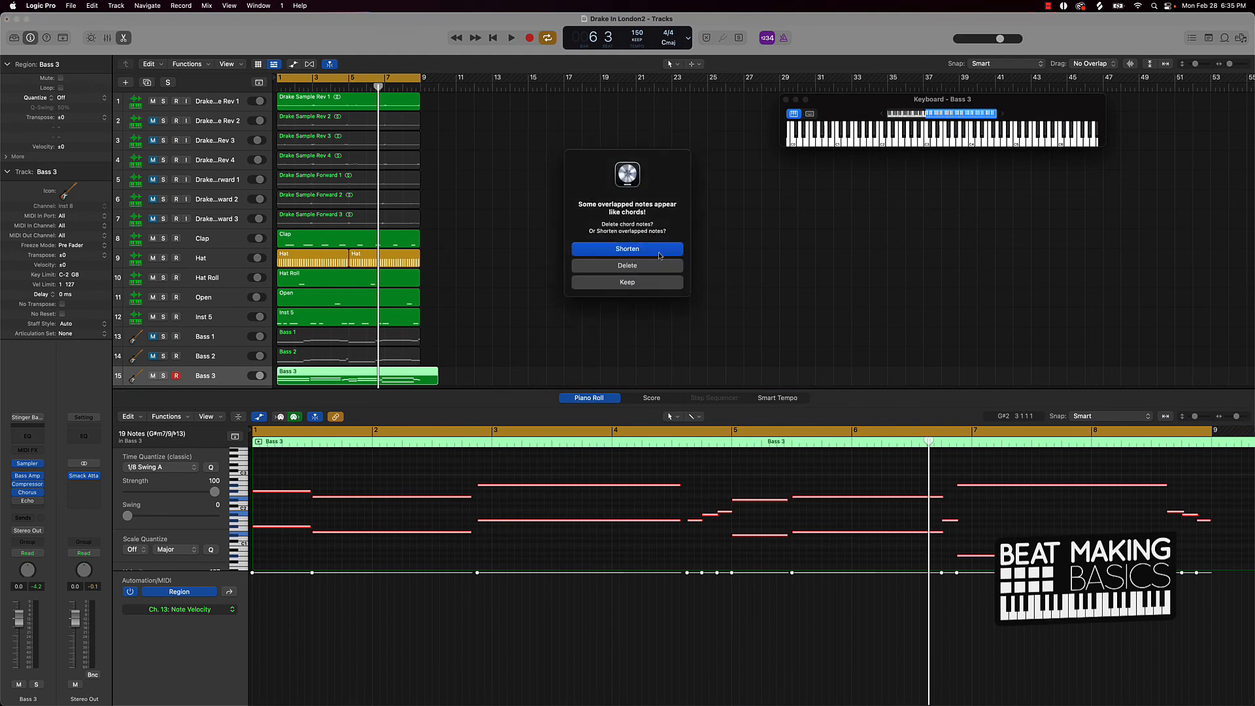
left_click(653, 249)
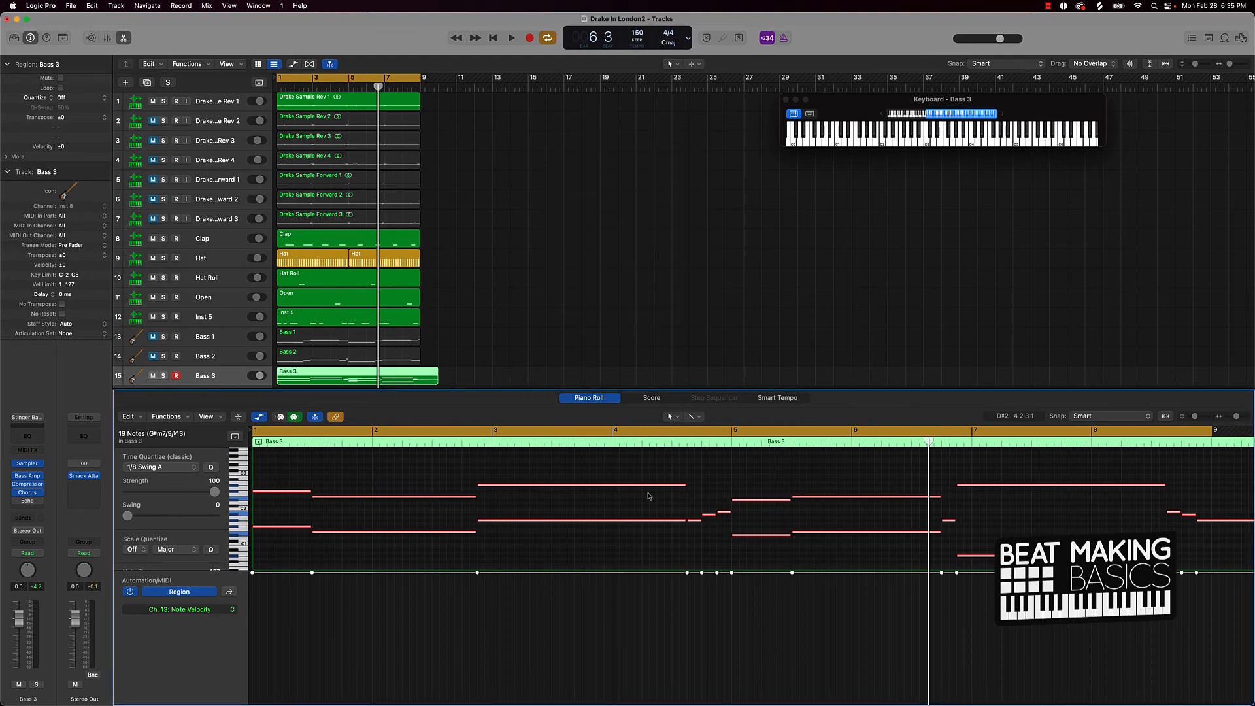
key("Return")
key("space")
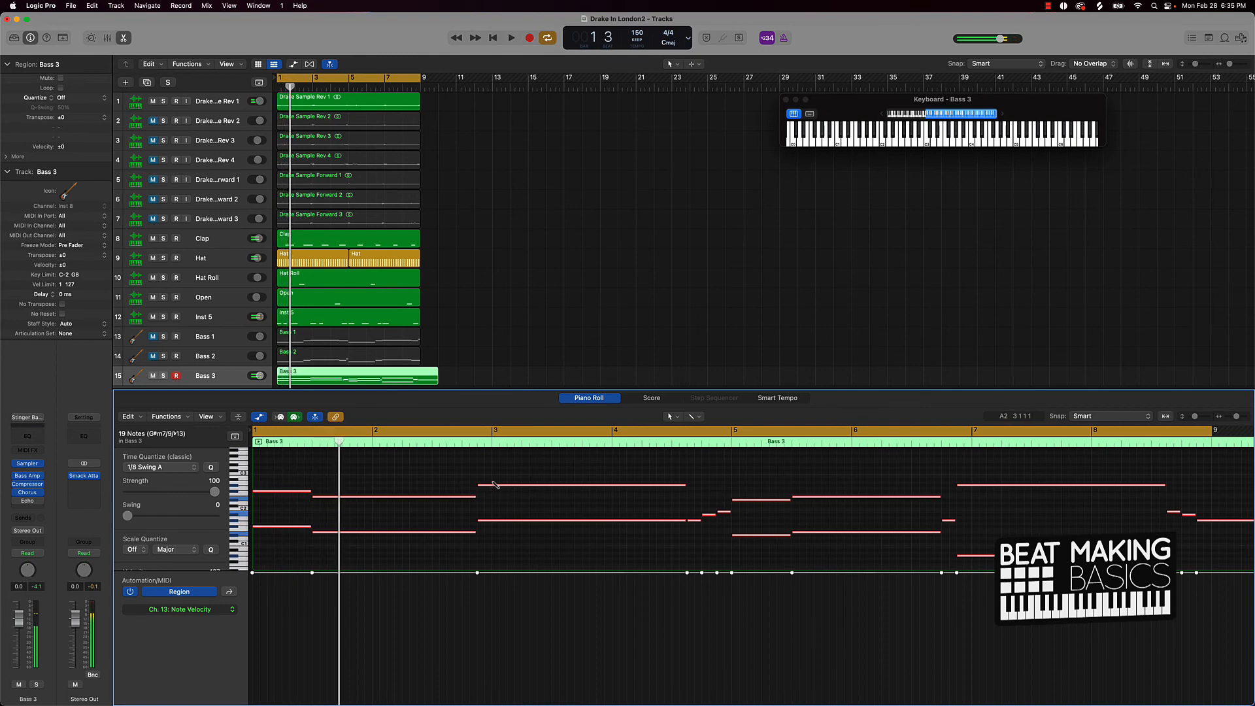
key("super+z")
Trim the Bass 3 region's end to bar 9, then apply Force Legato to following notes with overlaps shortened and play it
left_click_drag(437, 382, 420, 382)
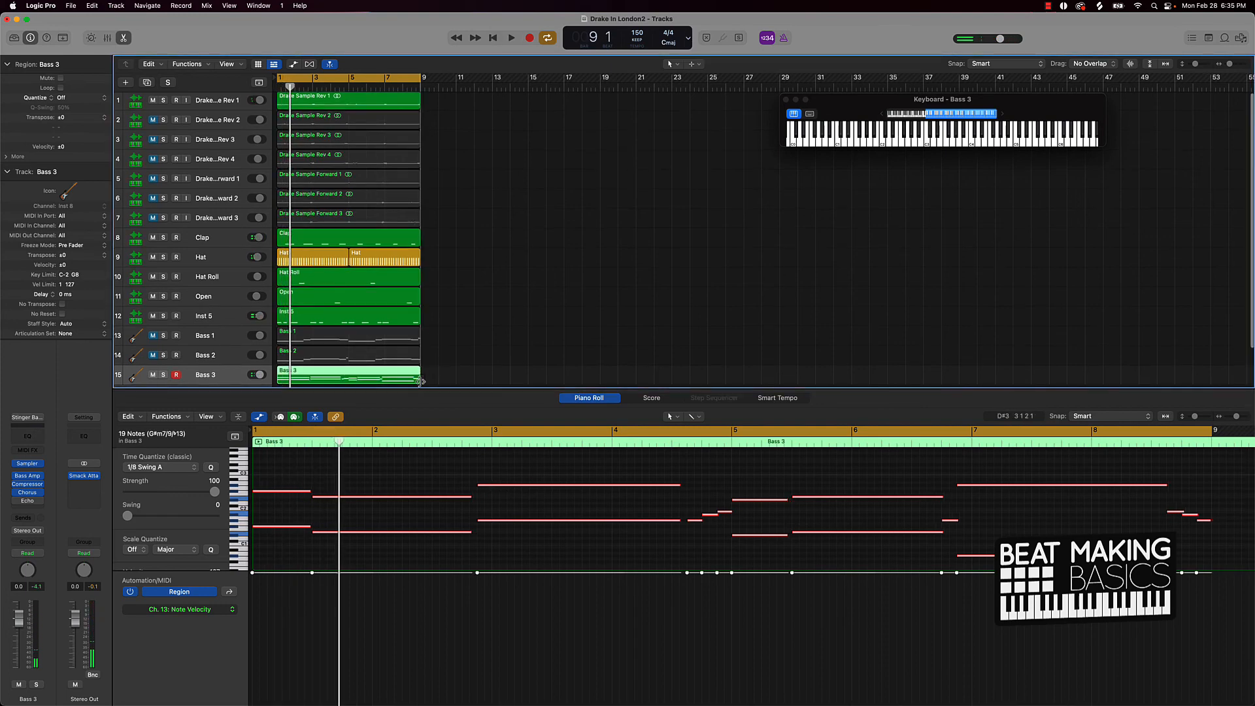
right_click(755, 505)
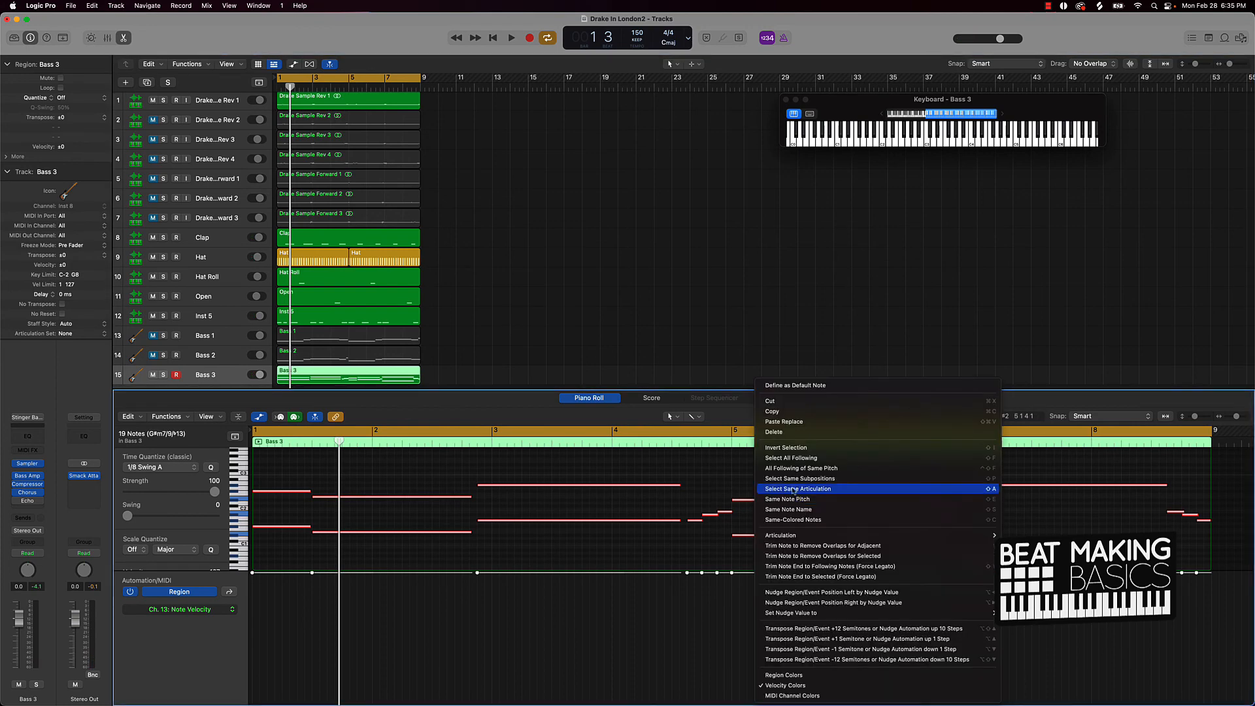
left_click(824, 566)
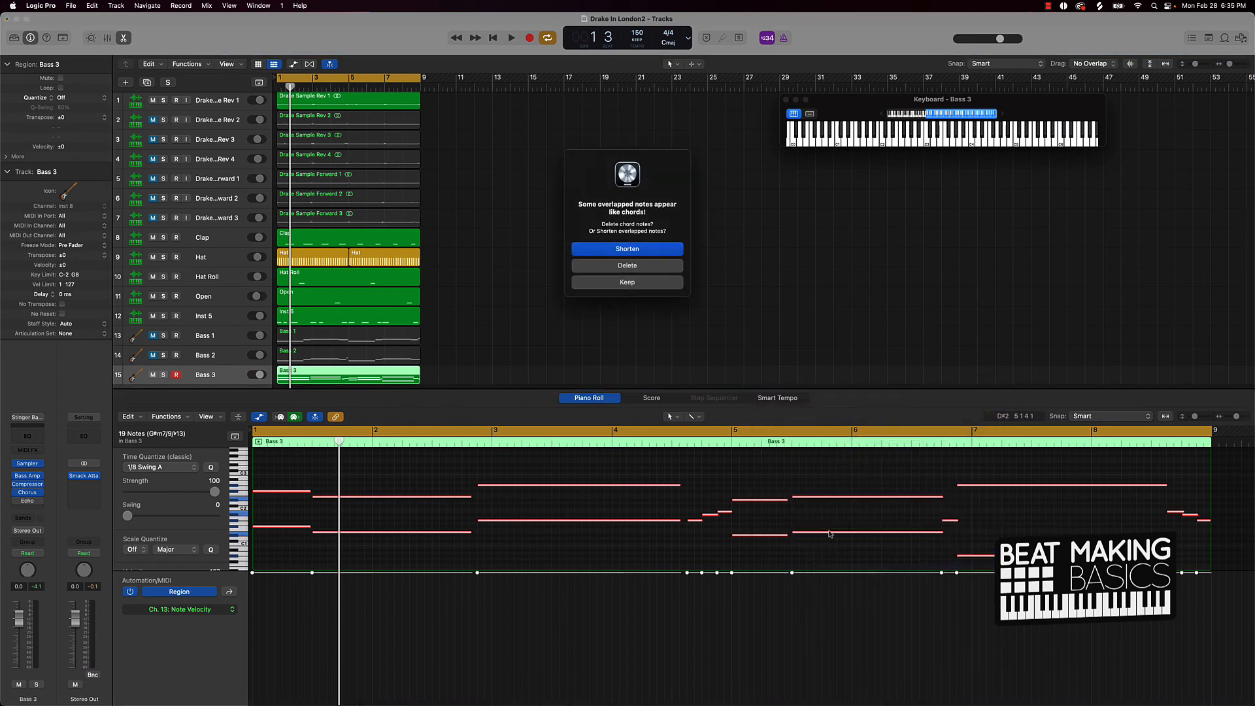
left_click(656, 254)
key("space")
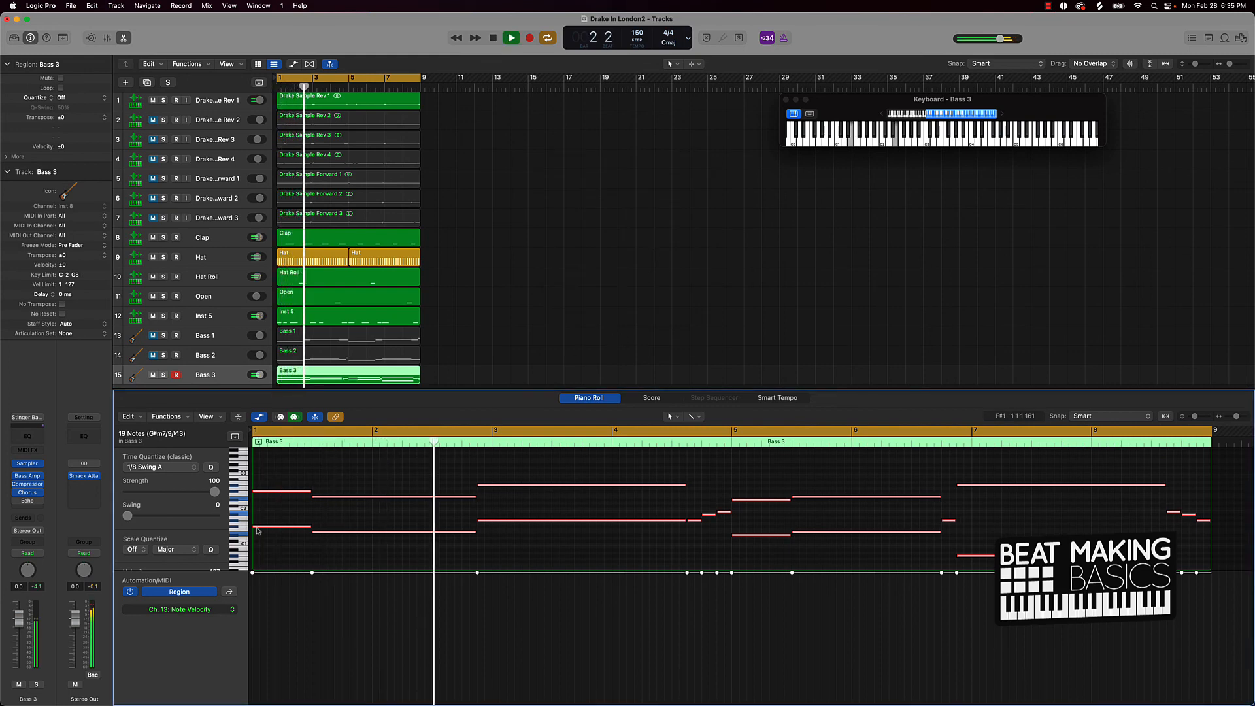
key("space")
Select the six upper-octave notes of the Bass 3 region and lower their velocity in two stages while listening from the start
left_click(310, 512)
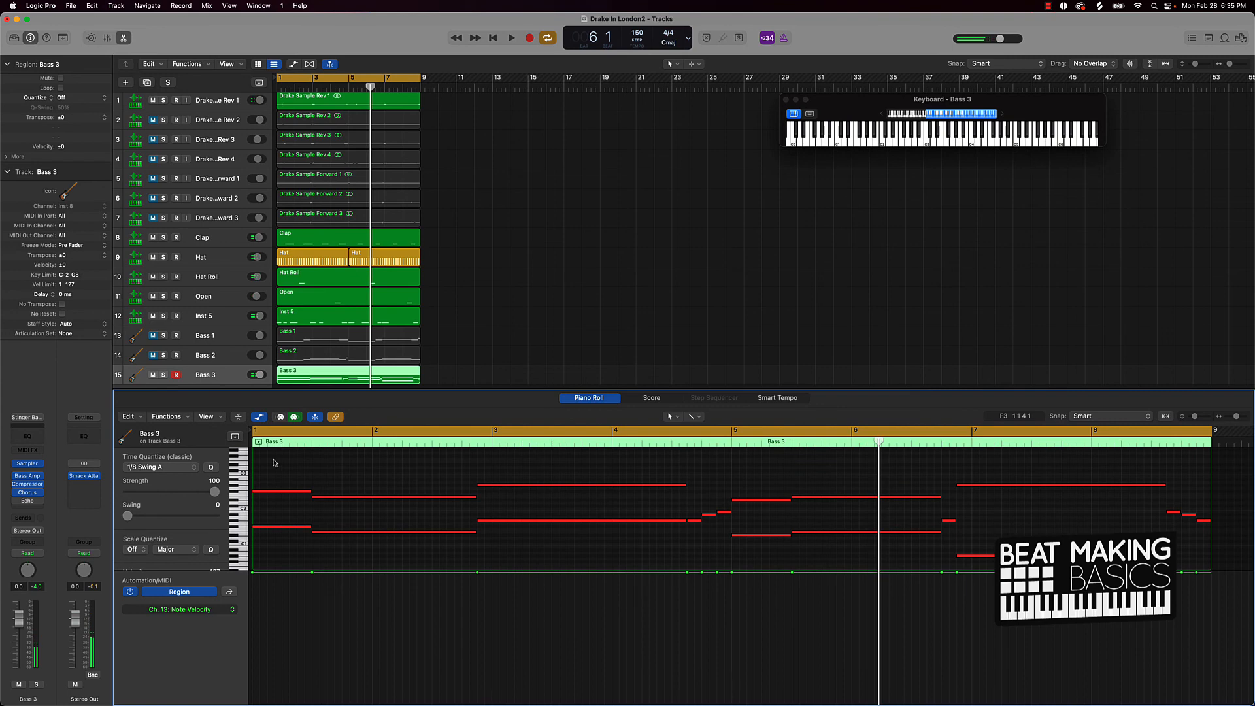
left_click_drag(274, 463, 546, 508)
left_click_drag(759, 466, 870, 505)
left_click_drag(1002, 464, 1100, 513)
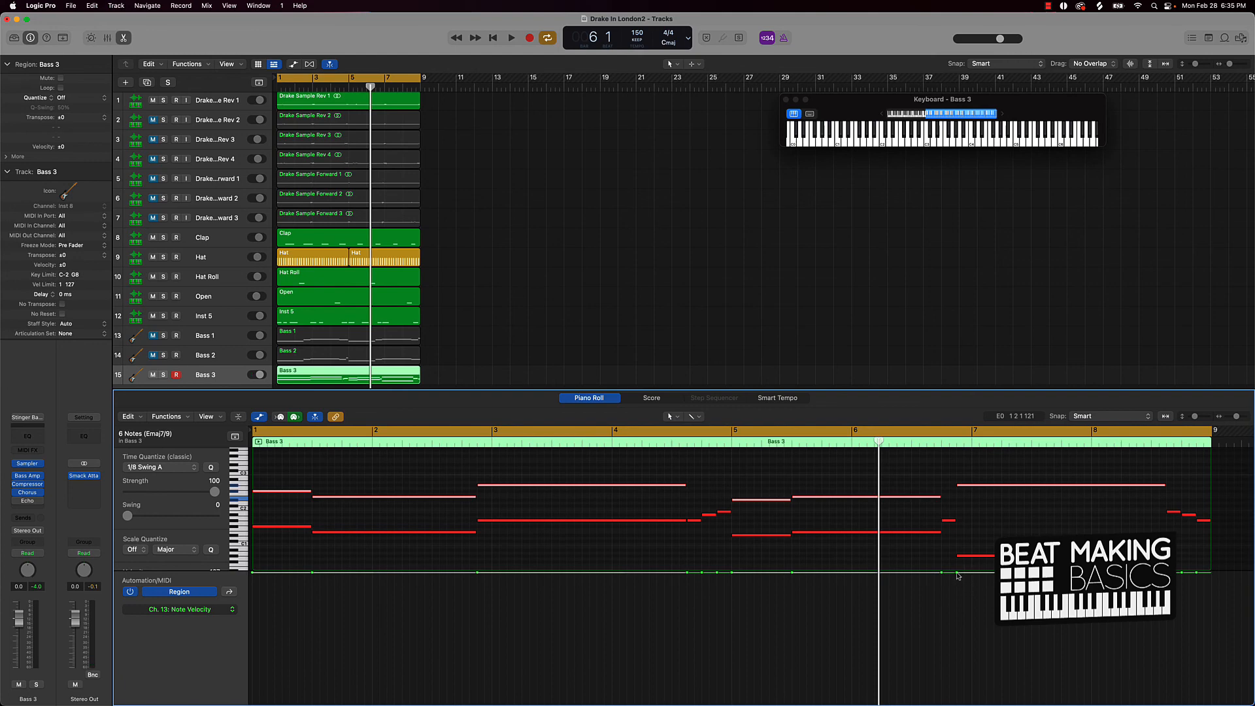
left_click_drag(958, 576, 959, 608)
key("Return")
key("space")
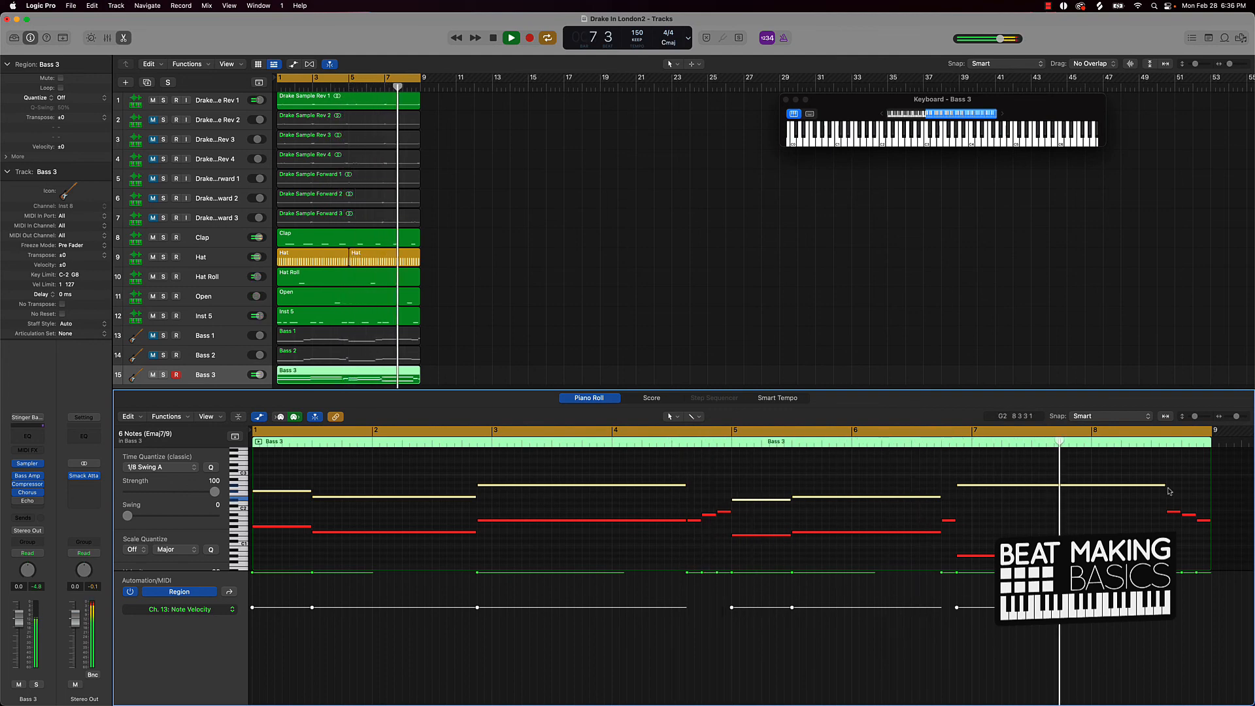
left_click_drag(950, 609, 957, 623)
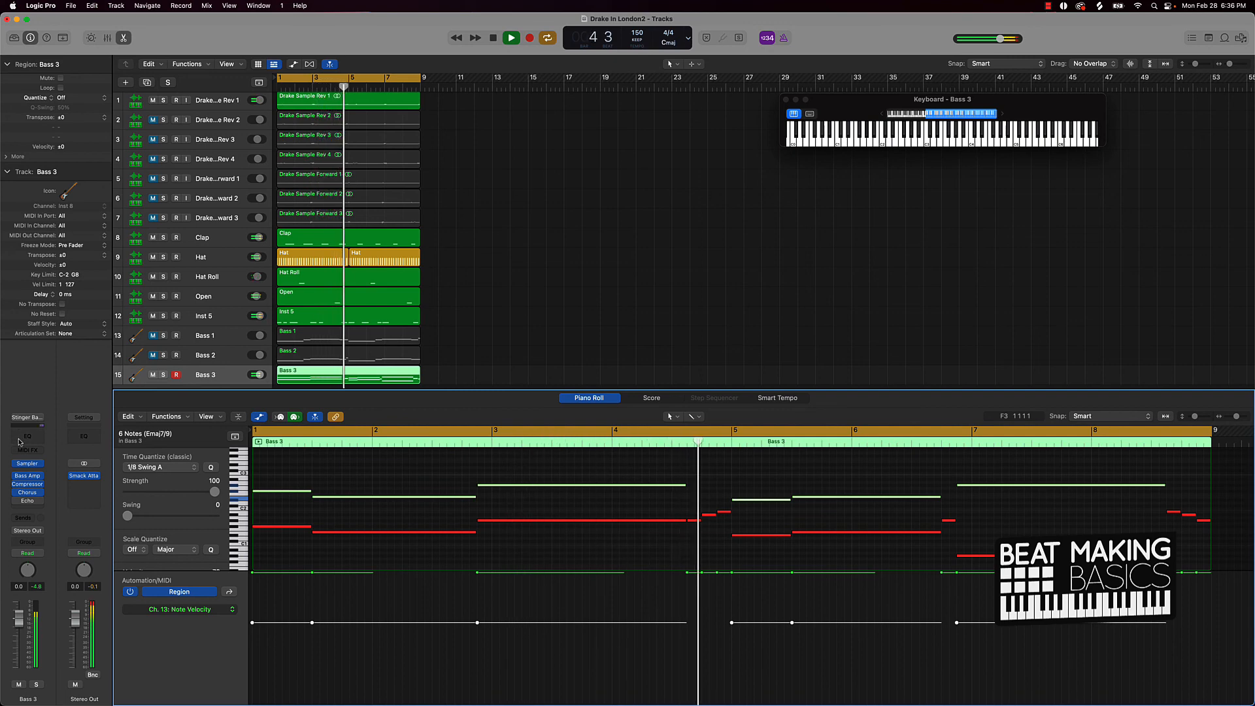
Change the Bass 3 track's sound to the Muted Bass library patch and play it with the beat
left_click(14, 39)
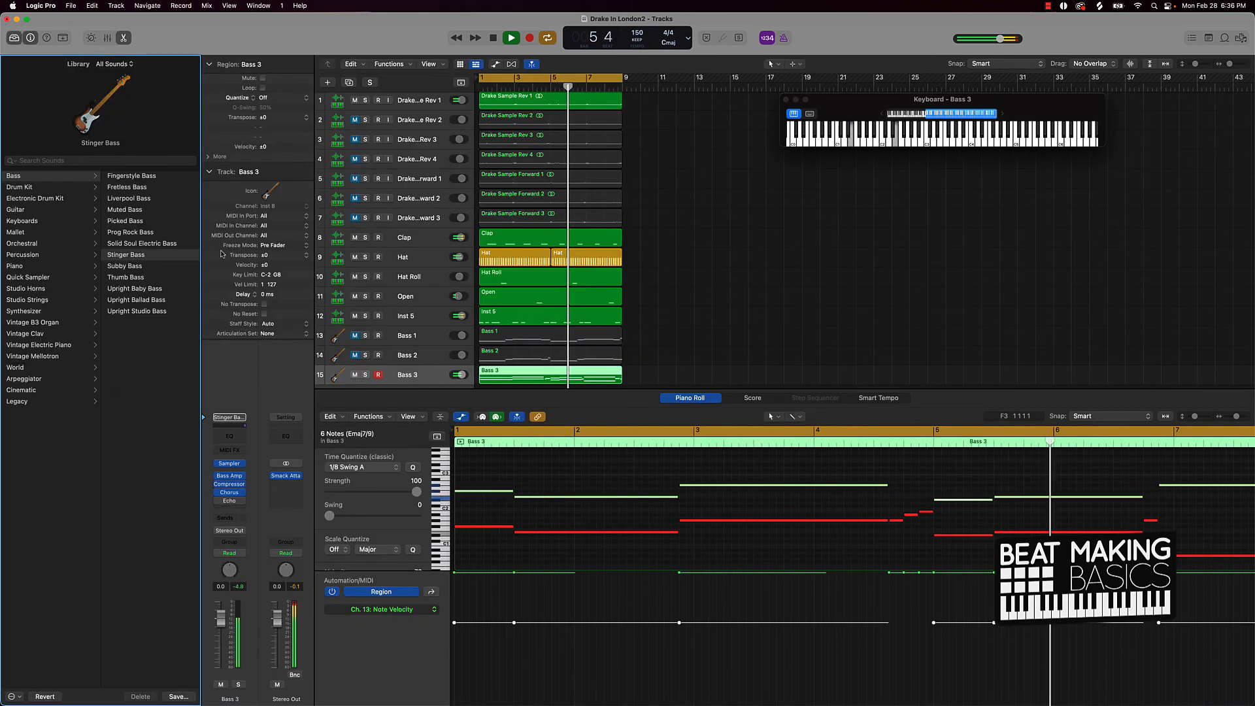
left_click(131, 210)
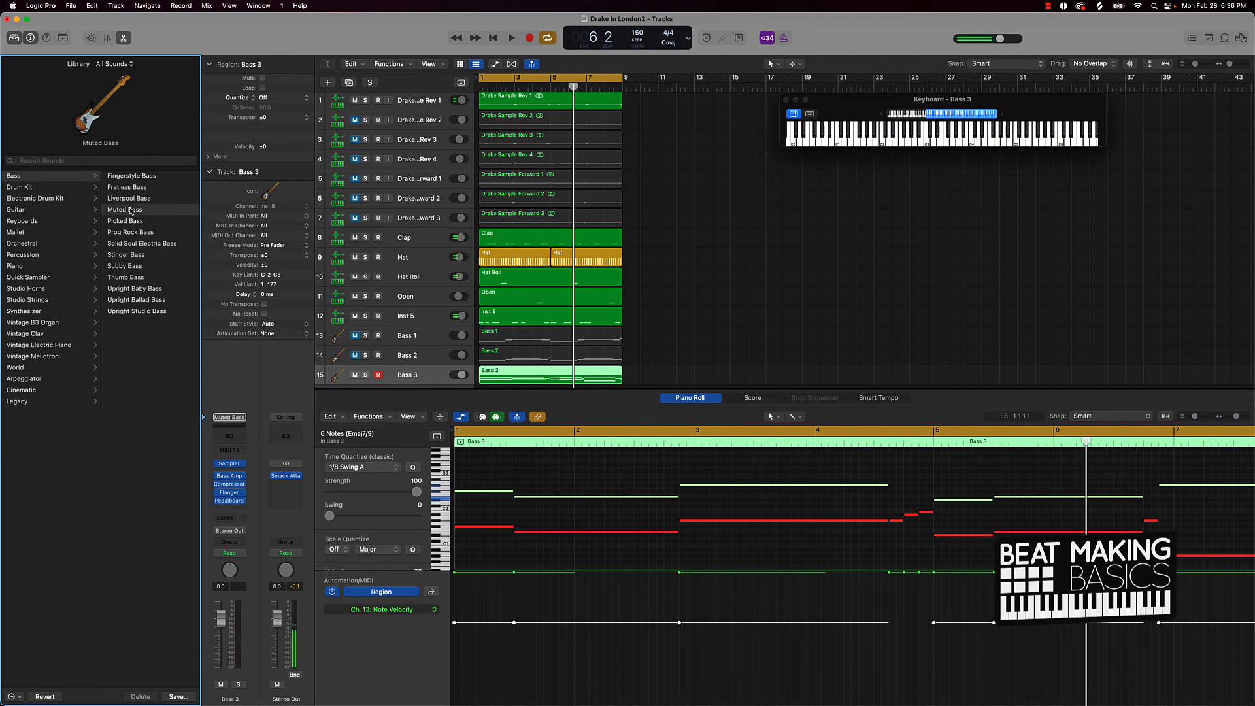
key("space")
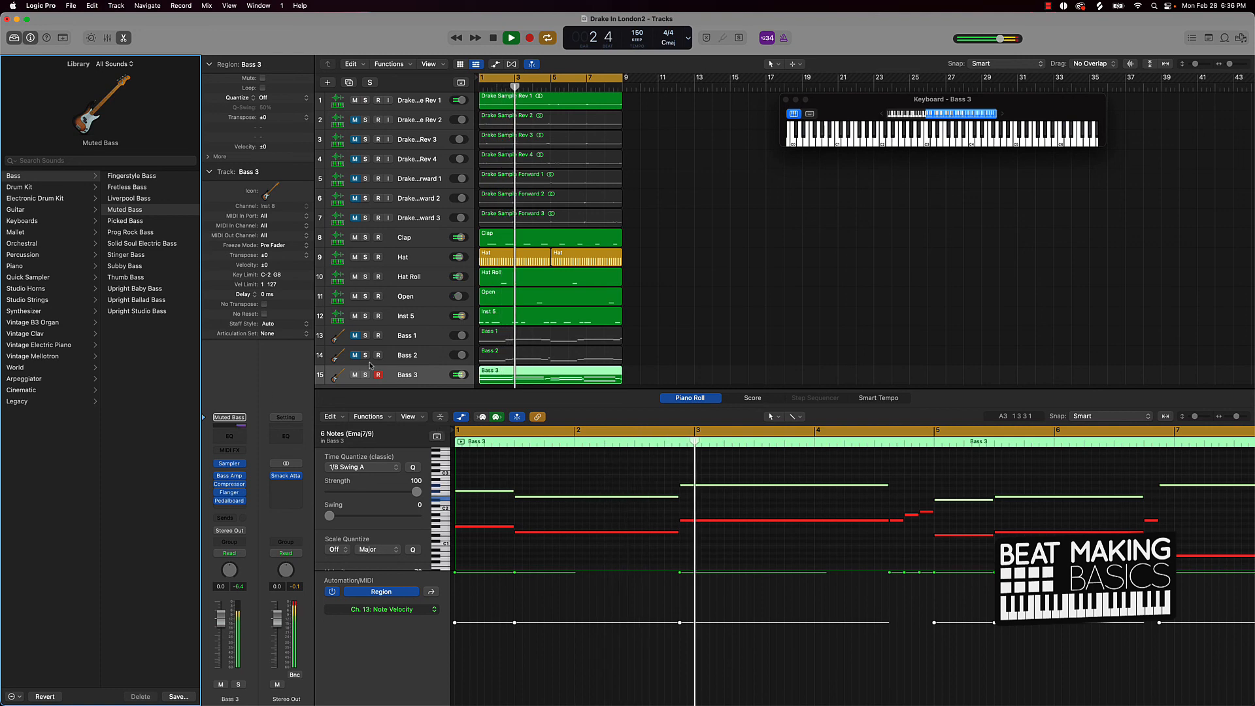
Stop playback, mute the Bass 3 track and deselect its region
left_click(412, 357)
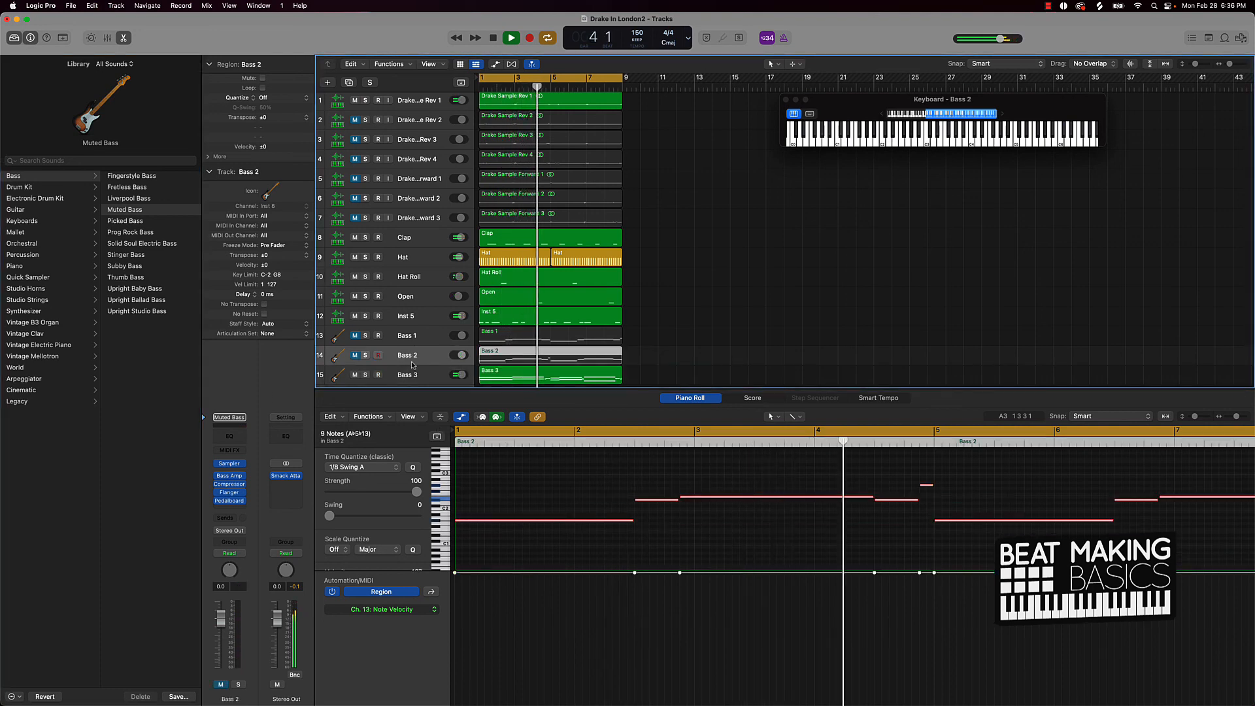
key("space")
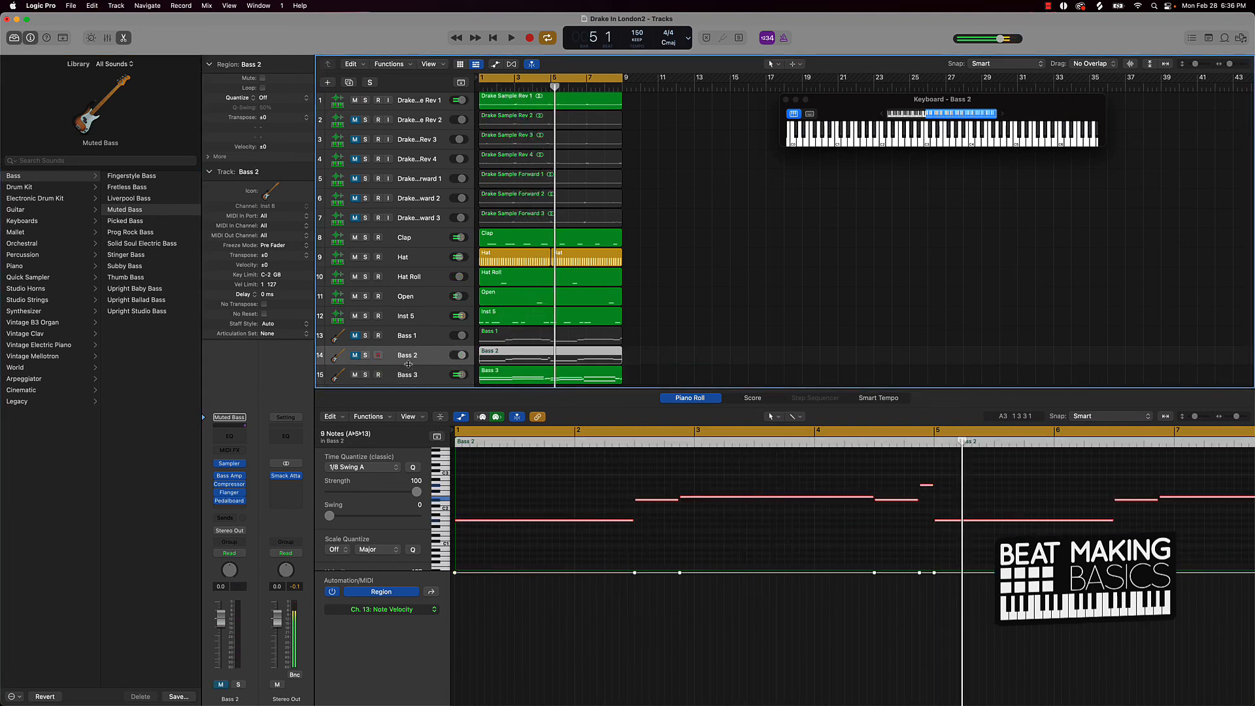
left_click(402, 375)
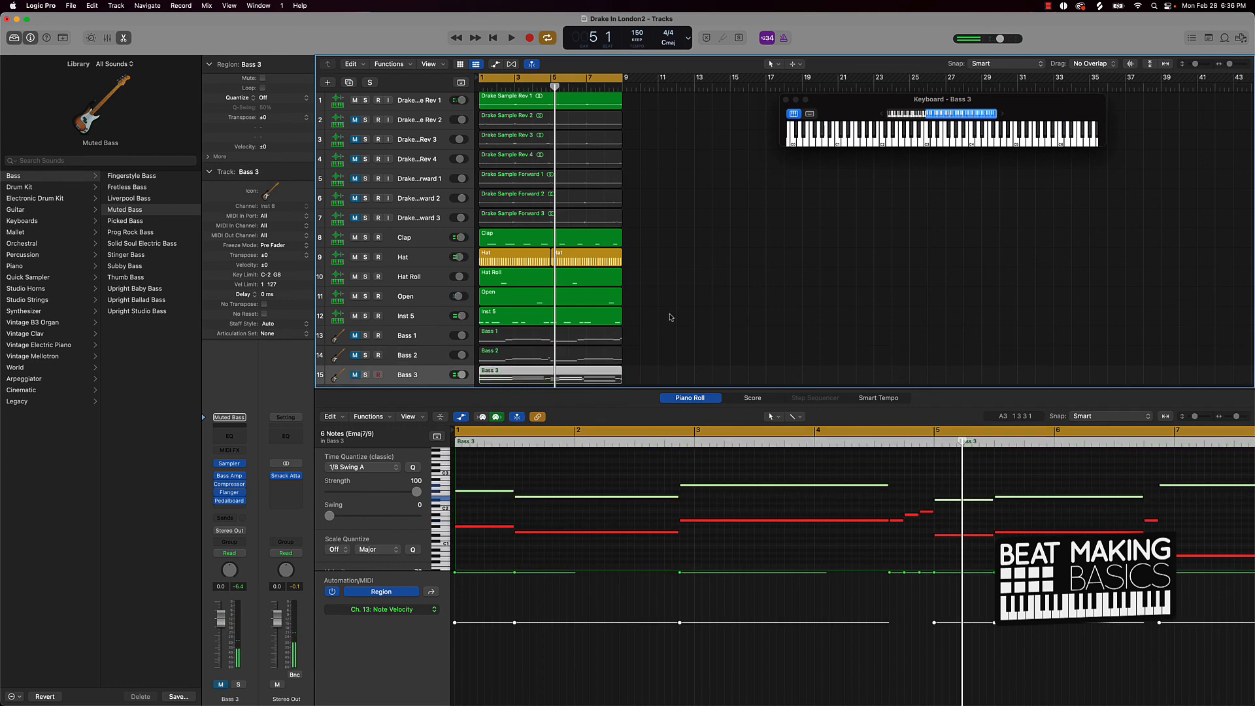
left_click(674, 315)
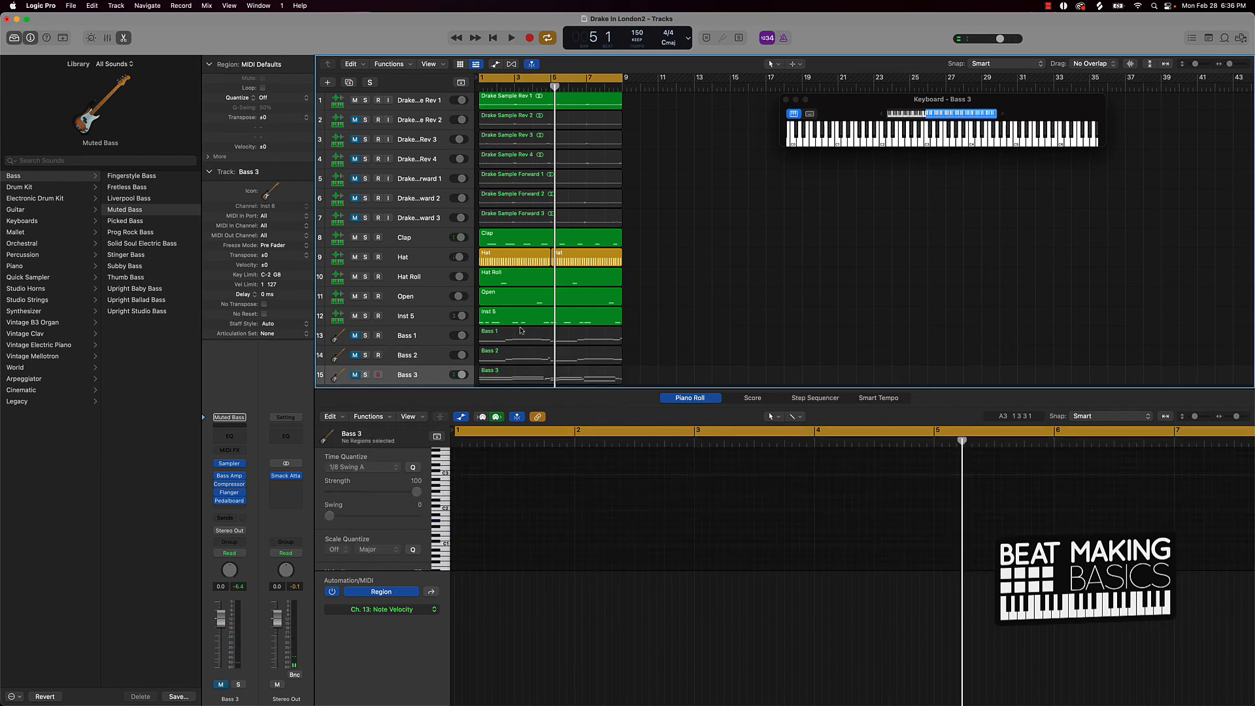
Close the Piano Roll editor and mute the Drake Sample Rev 1 track
scroll(554, 319, "down", 3)
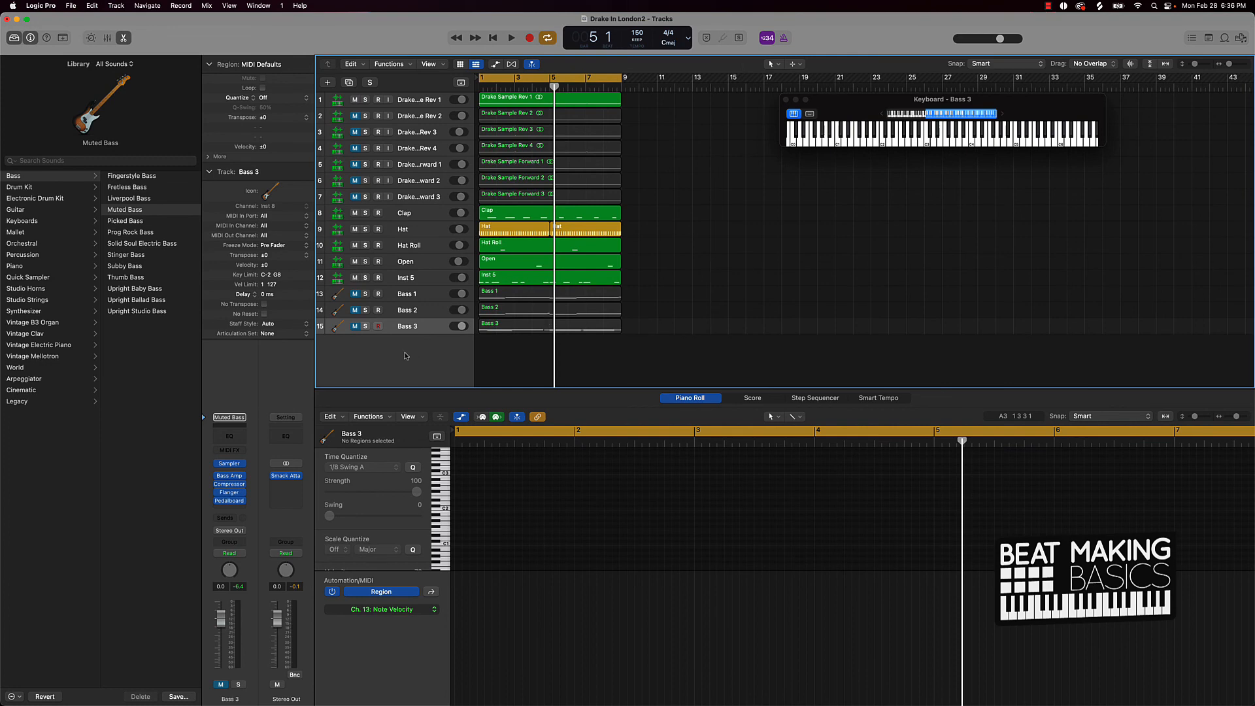
left_click(123, 38)
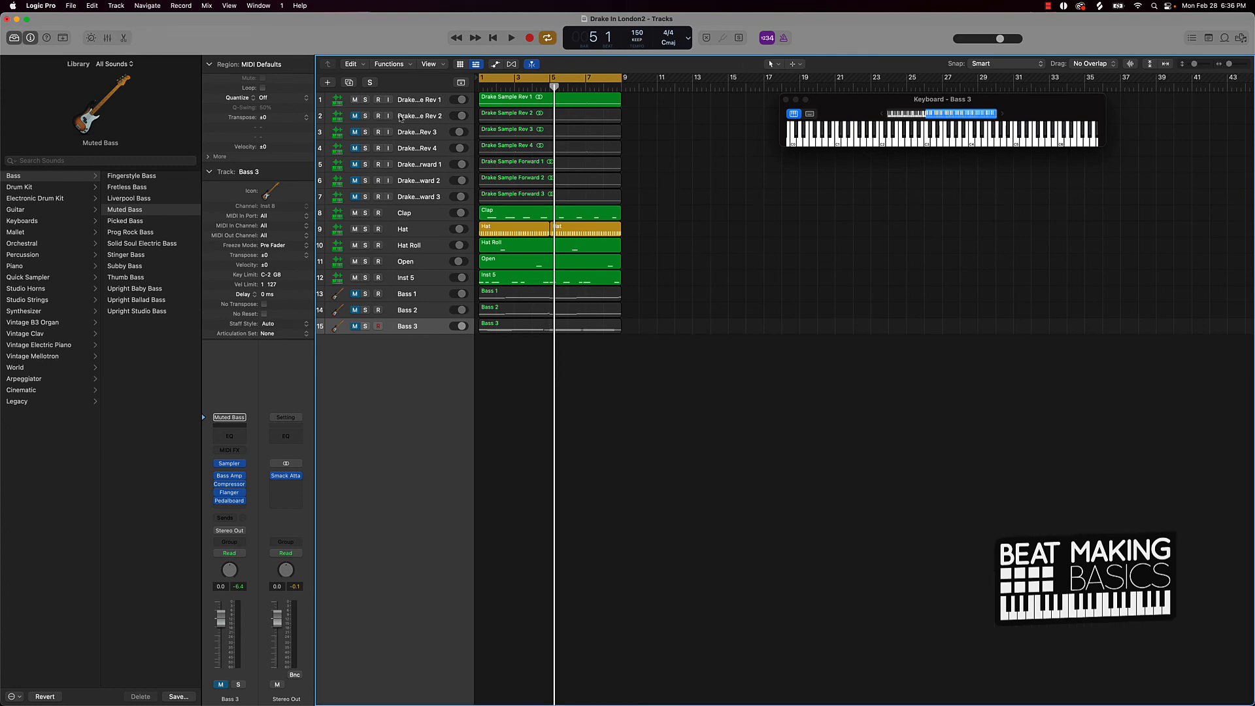
left_click(354, 99)
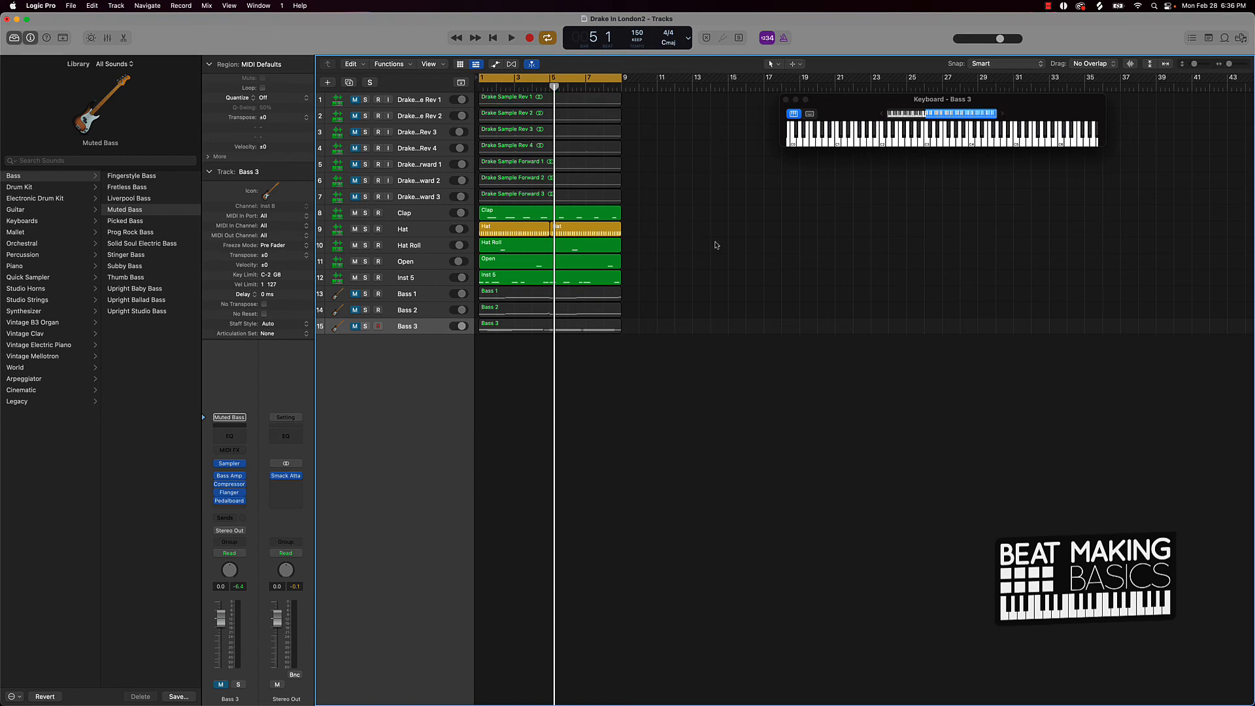